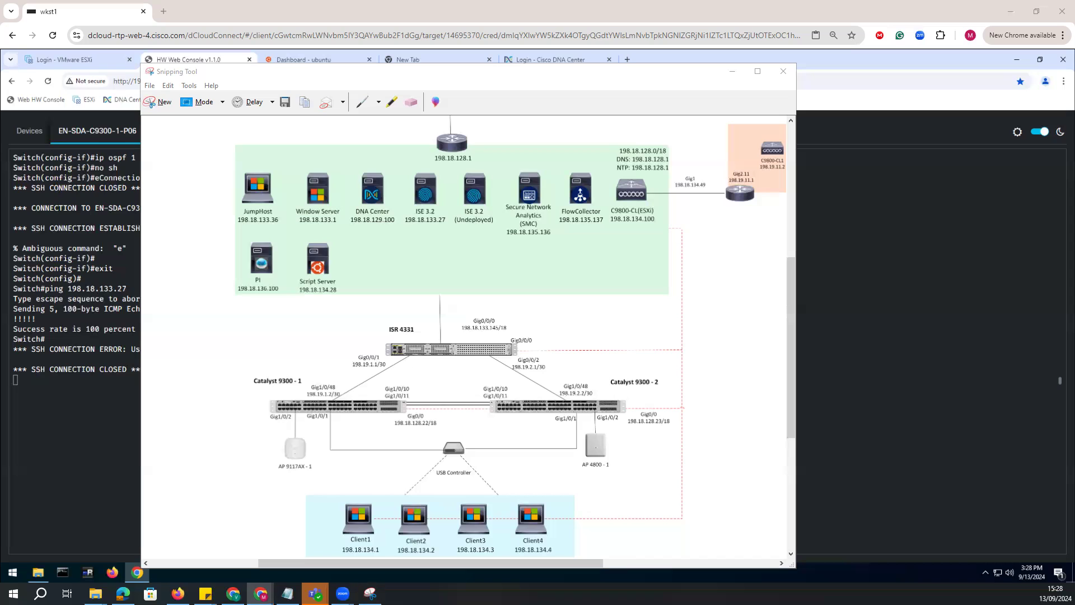
# Switch to Notepad, add blank lines above the configuration notes, and paste the introduction about wired access control methods in ISE.
pyautogui.hotkey('alt', 'Tab')
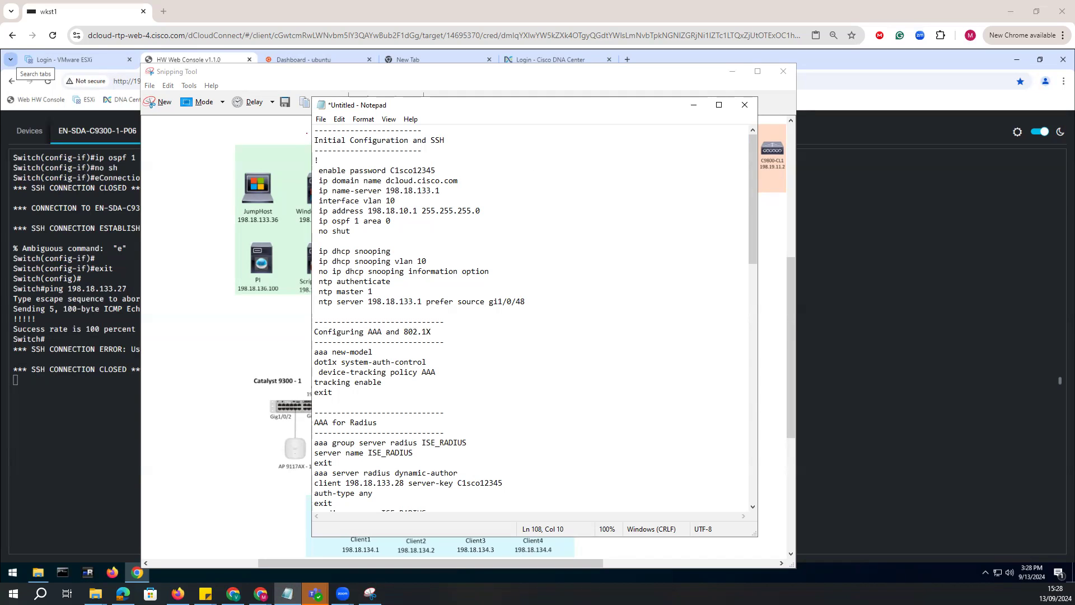
pyautogui.click(314, 133)
pyautogui.press('Return')
pyautogui.press('Return')
pyautogui.press('Return')
pyautogui.press('Return')
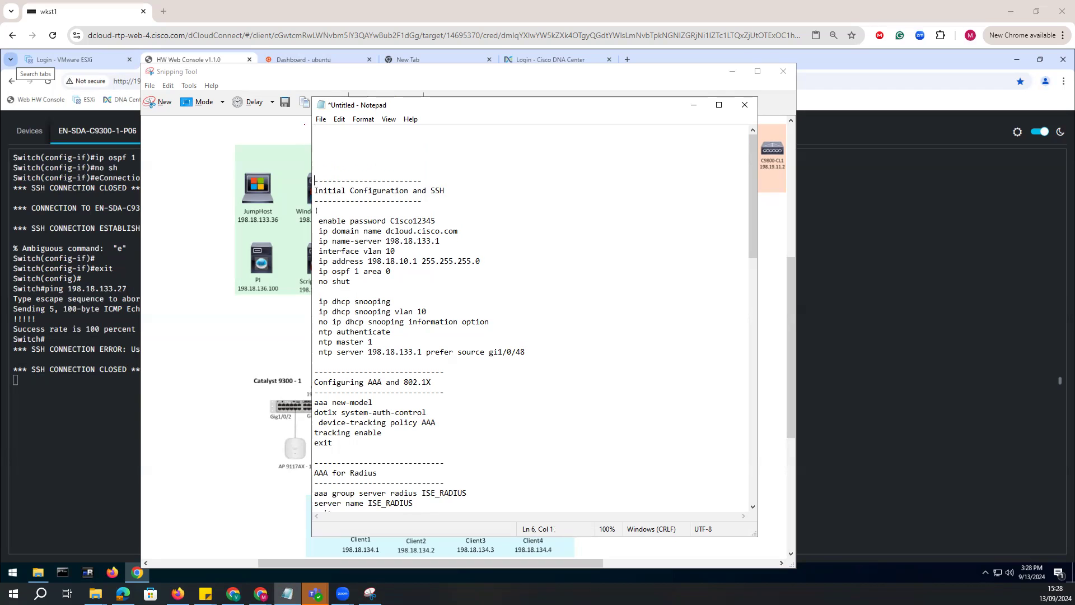
pyautogui.hotkey('ctrl', 'v')
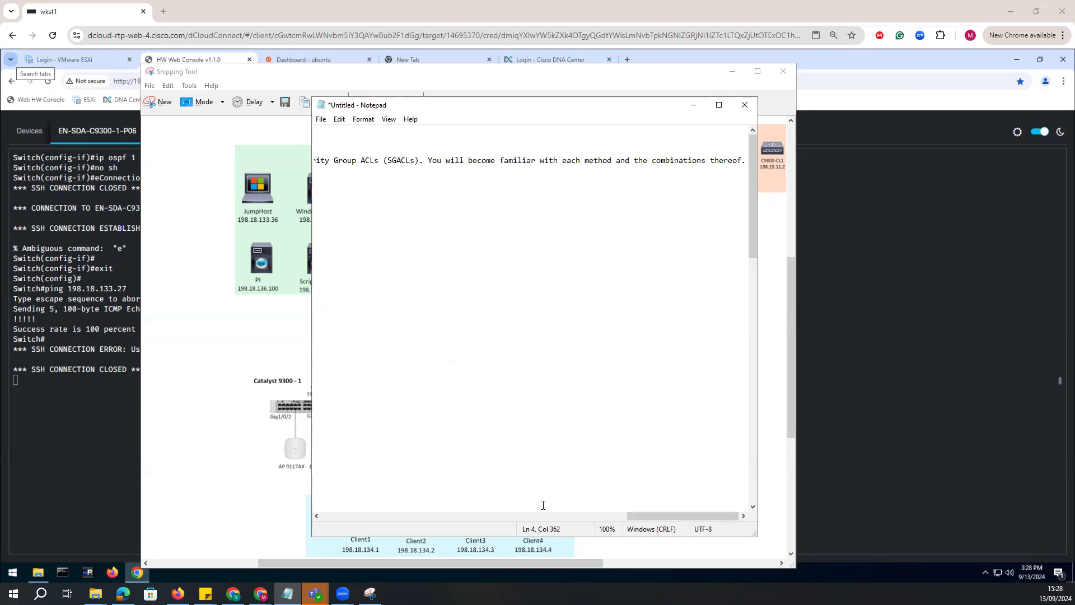
# Break the pasted introduction into seven short lines so it fits the window width, and move Notepad aside to uncover the diagram.
pyautogui.moveTo(661, 516); pyautogui.dragTo(276, 525)
pyautogui.moveTo(658, 515); pyautogui.dragTo(353, 514)
pyautogui.click(479, 161)
pyautogui.press('Return')
pyautogui.click(526, 173)
pyautogui.press('Return')
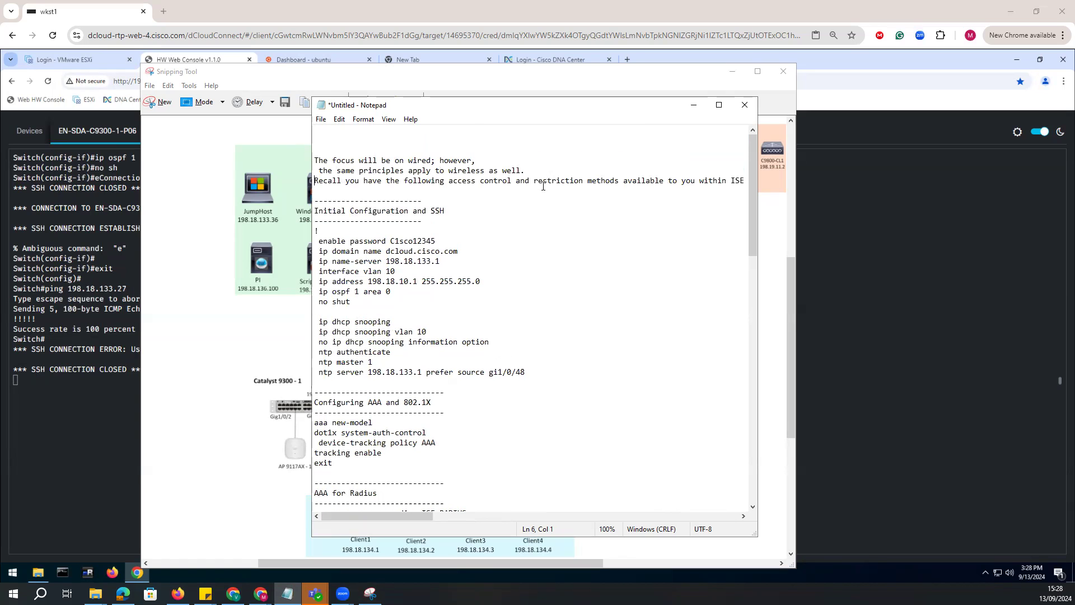
pyautogui.click(584, 181)
pyautogui.press('Return')
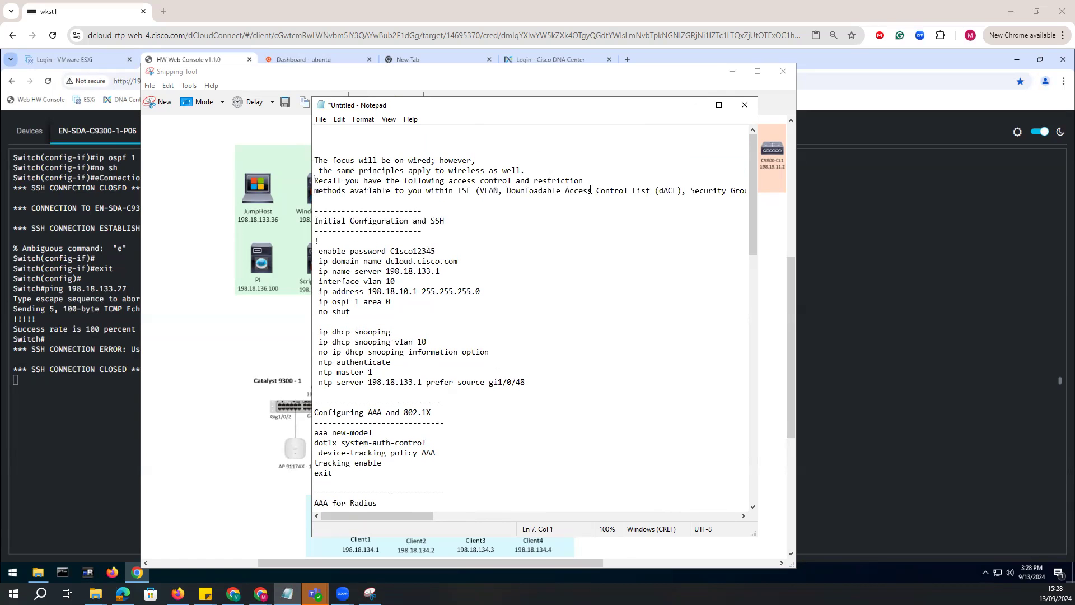
pyautogui.click(476, 191)
pyautogui.press('Return')
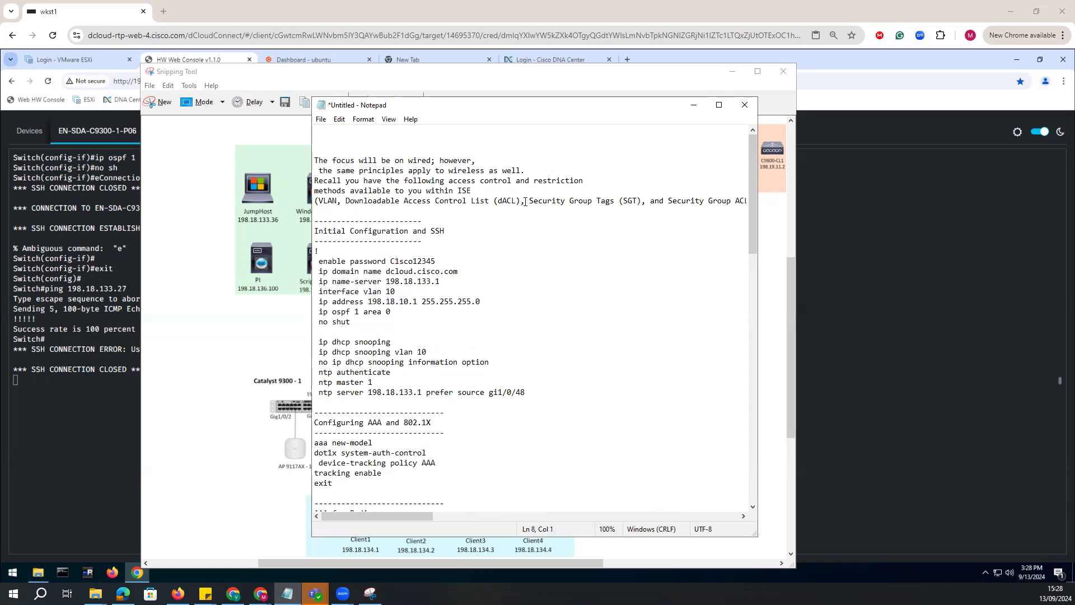
pyautogui.click(525, 201)
pyautogui.press('Return')
pyautogui.click(588, 212)
pyautogui.press('Return')
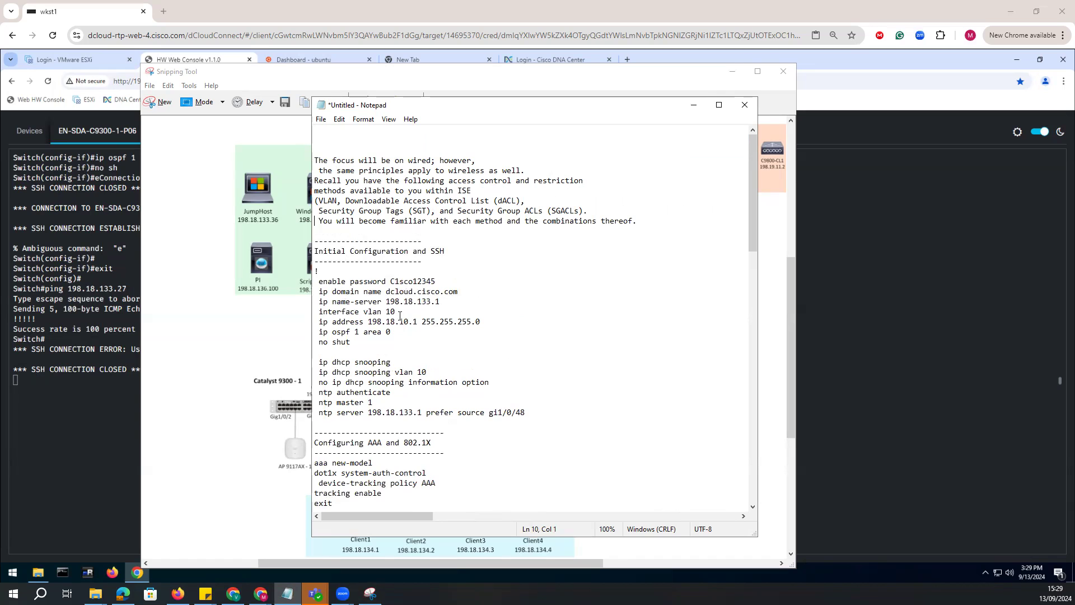
pyautogui.moveTo(467, 105); pyautogui.dragTo(691, 110)
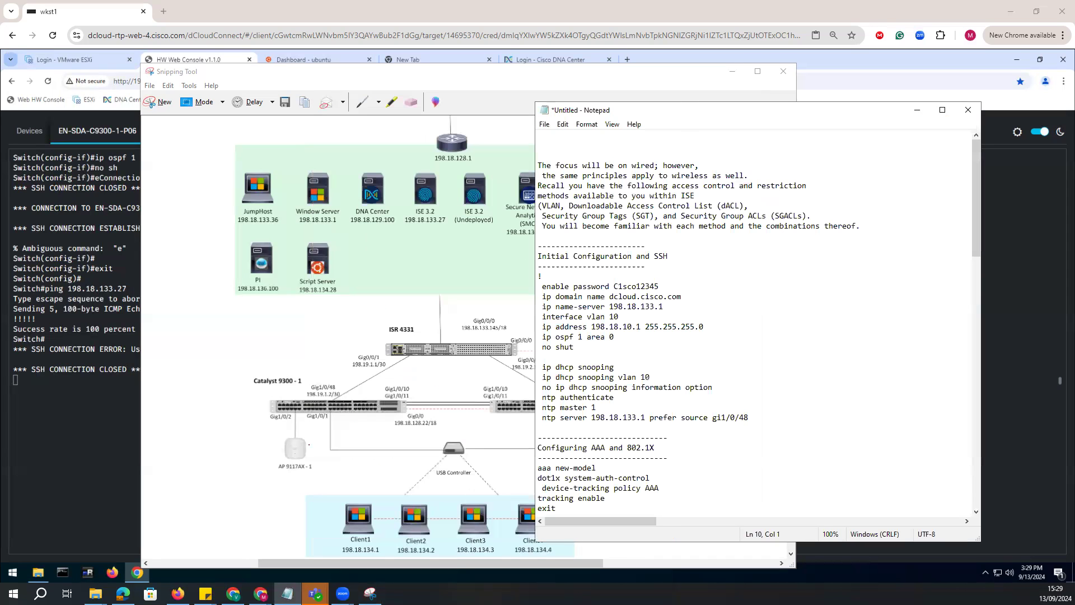
# Annotate the network diagram in red, tracing the Catalyst 9300-1 uplink, the Client1 path, the ISE and Windows Server link, and the DNS/NTP details.
pyautogui.click(370, 593)
pyautogui.moveTo(338, 404)
pyautogui.mouseDown()
pyautogui.moveTo(328, 374)
pyautogui.moveTo(301, 395)
pyautogui.moveTo(333, 410)
pyautogui.moveTo(343, 389)
pyautogui.moveTo(385, 384)
pyautogui.moveTo(411, 347)
pyautogui.moveTo(316, 374)
pyautogui.moveTo(331, 404)
pyautogui.mouseUp()
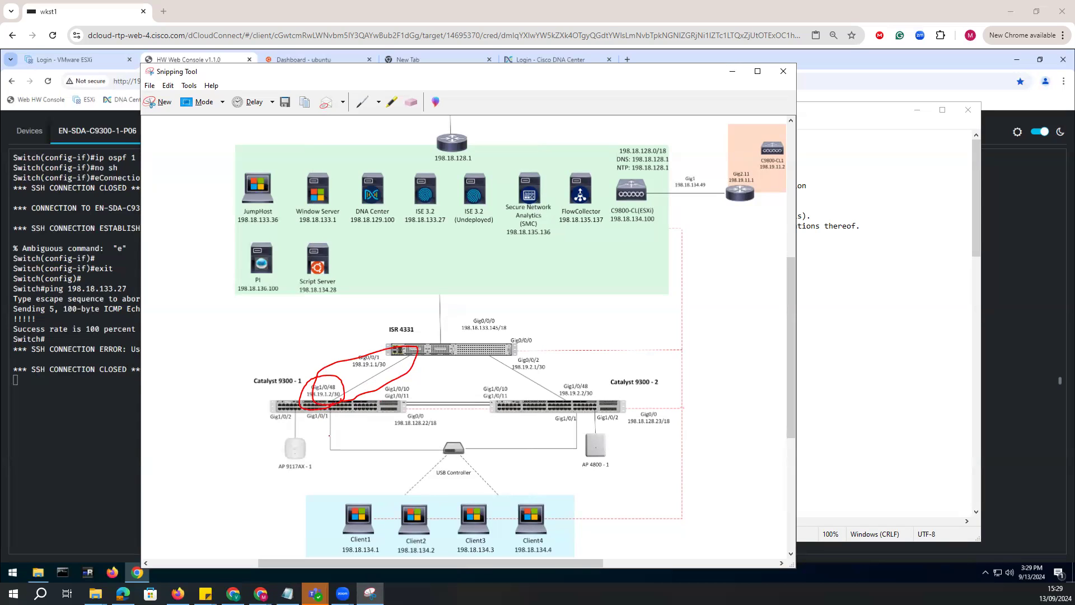
pyautogui.moveTo(331, 409)
pyautogui.mouseDown()
pyautogui.moveTo(309, 412)
pyautogui.moveTo(306, 425)
pyautogui.moveTo(337, 409)
pyautogui.moveTo(342, 436)
pyautogui.moveTo(349, 427)
pyautogui.moveTo(330, 427)
pyautogui.moveTo(387, 447)
pyautogui.moveTo(395, 486)
pyautogui.moveTo(381, 498)
pyautogui.moveTo(306, 497)
pyautogui.moveTo(273, 394)
pyautogui.moveTo(404, 304)
pyautogui.moveTo(434, 263)
pyautogui.moveTo(440, 215)
pyautogui.moveTo(449, 218)
pyautogui.mouseUp()
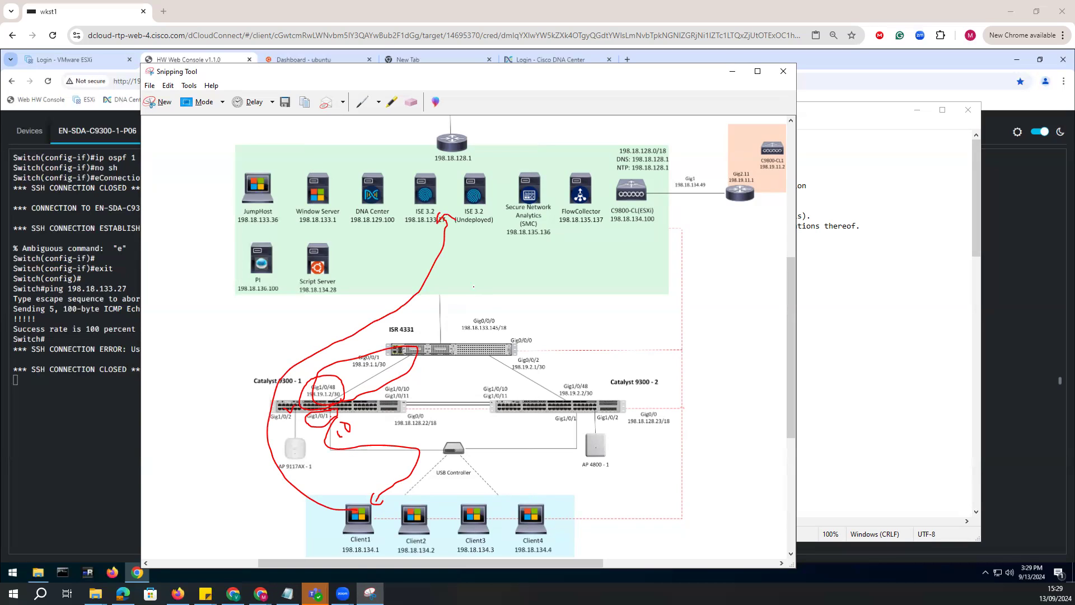
pyautogui.moveTo(436, 179)
pyautogui.mouseDown()
pyautogui.moveTo(476, 155)
pyautogui.moveTo(335, 174)
pyautogui.moveTo(343, 166)
pyautogui.mouseUp()
pyautogui.moveTo(616, 151)
pyautogui.mouseDown()
pyautogui.moveTo(612, 170)
pyautogui.moveTo(668, 172)
pyautogui.mouseUp()
pyautogui.moveTo(315, 153)
pyautogui.mouseDown()
pyautogui.moveTo(330, 152)
pyautogui.moveTo(341, 127)
pyautogui.moveTo(324, 171)
pyautogui.mouseUp()
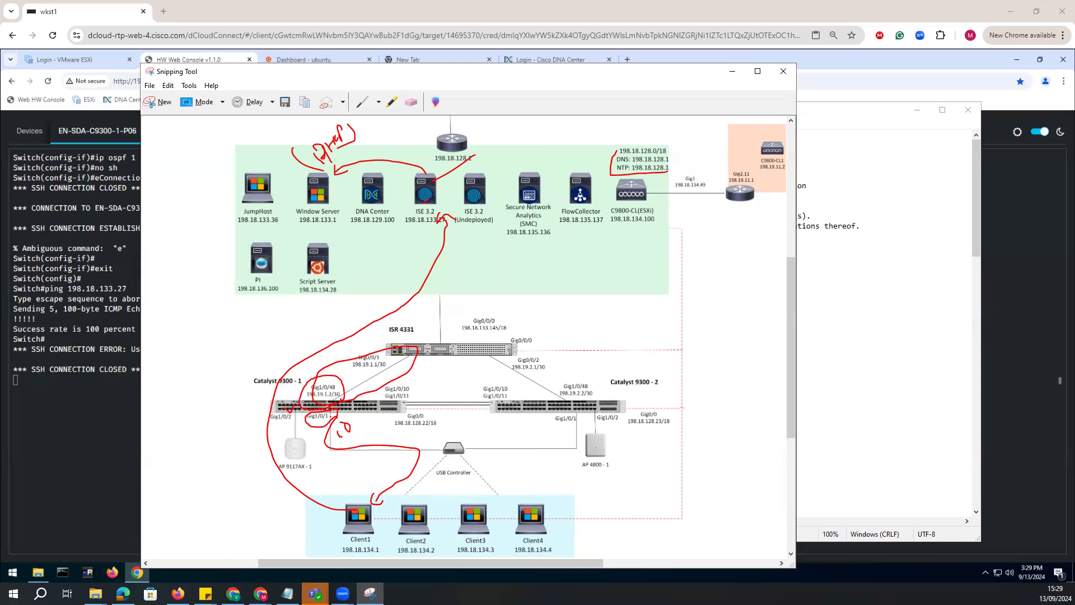
# Highlight the Initial Configuration and interface vlan 10 lines in the notes and circle the handwritten 10 beside Catalyst 9300-1.
pyautogui.click(814, 341)
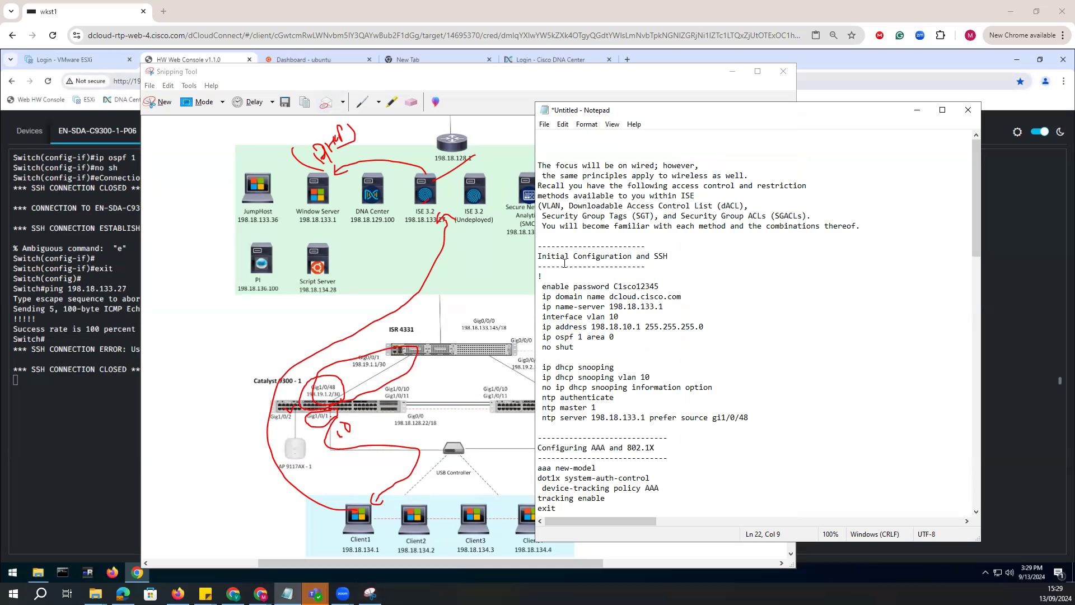
pyautogui.moveTo(662, 269); pyautogui.dragTo(524, 243)
pyautogui.moveTo(540, 286); pyautogui.dragTo(719, 427)
pyautogui.click(650, 346)
pyautogui.moveTo(622, 336); pyautogui.dragTo(542, 317)
pyautogui.click(351, 422)
pyautogui.moveTo(339, 418)
pyautogui.mouseDown()
pyautogui.moveTo(341, 442)
pyautogui.moveTo(355, 439)
pyautogui.moveTo(356, 420)
pyautogui.mouseUp()
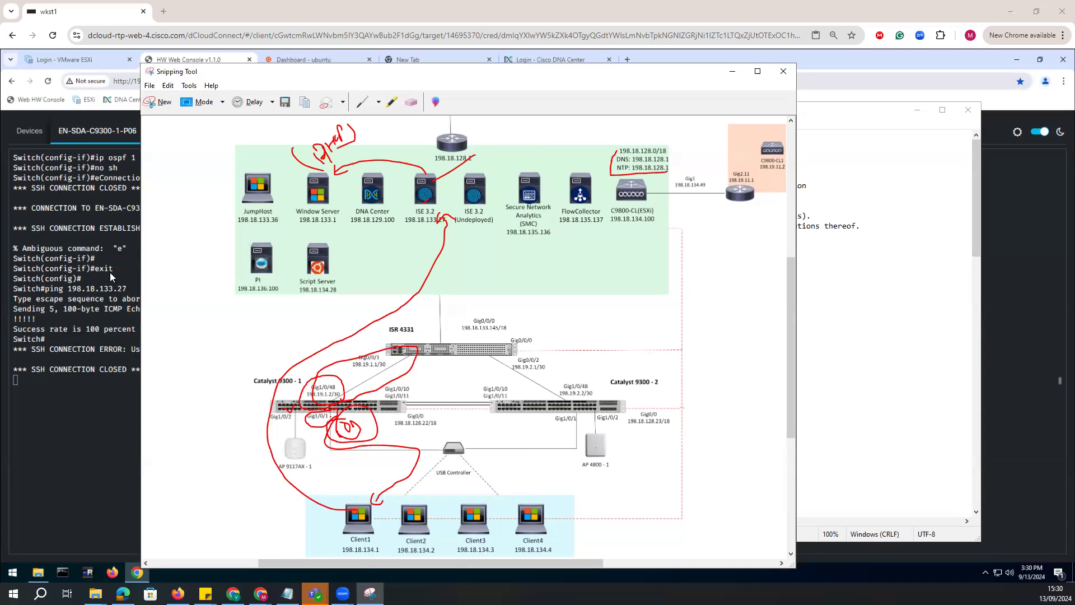
pyautogui.hotkey('alt', 'Tab')
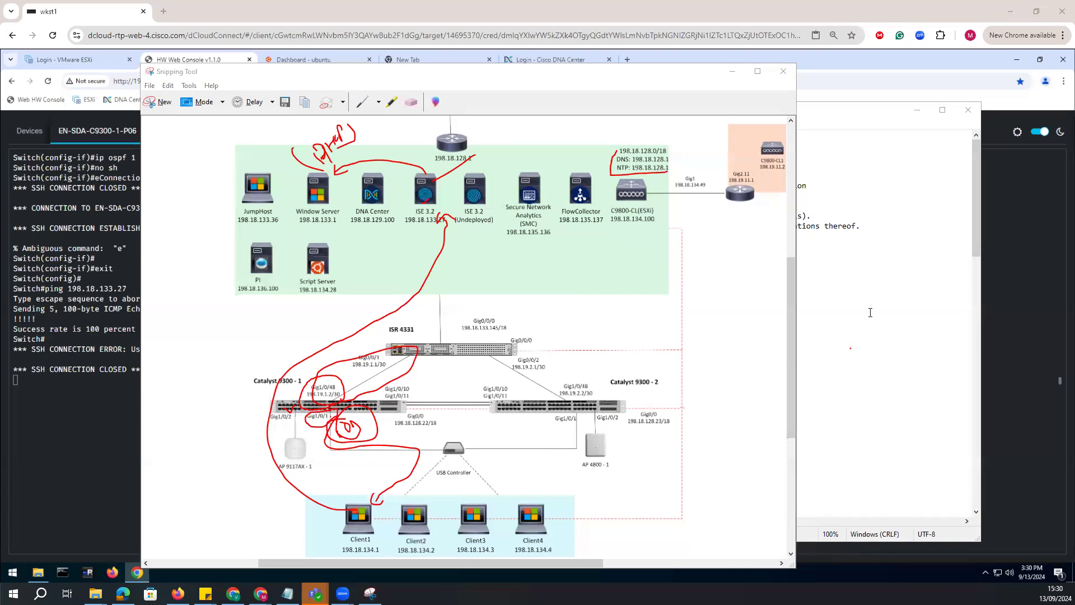
pyautogui.click(793, 354)
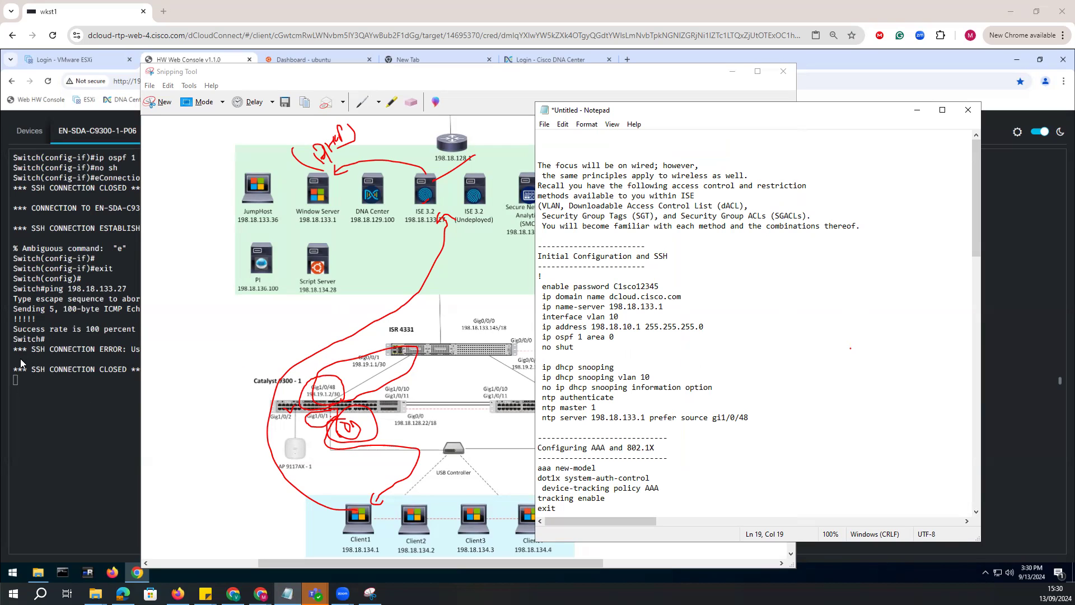
pyautogui.click(110, 198)
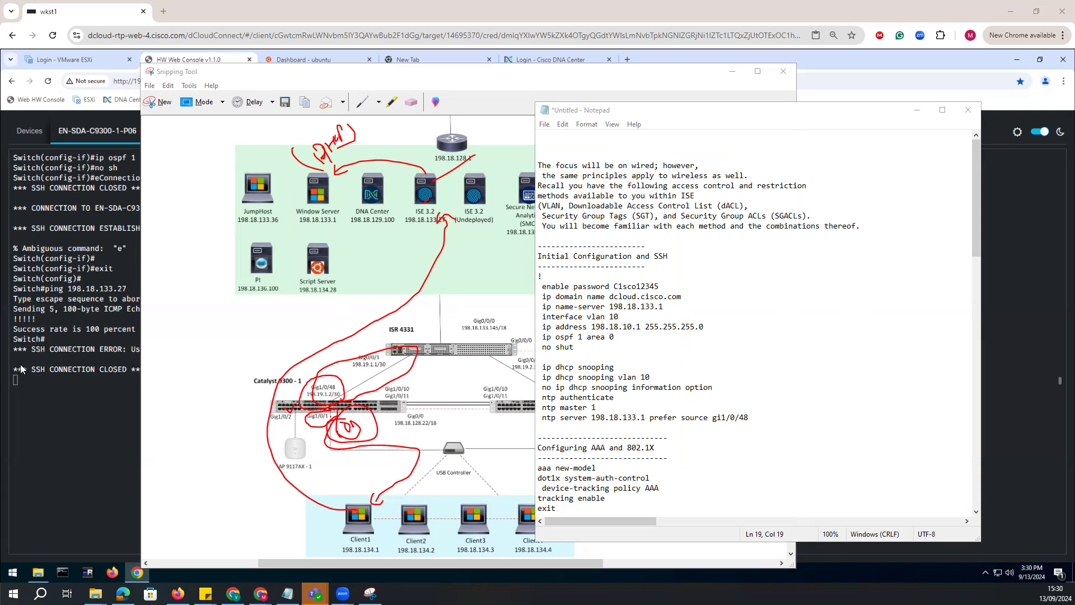
pyautogui.click(344, 255)
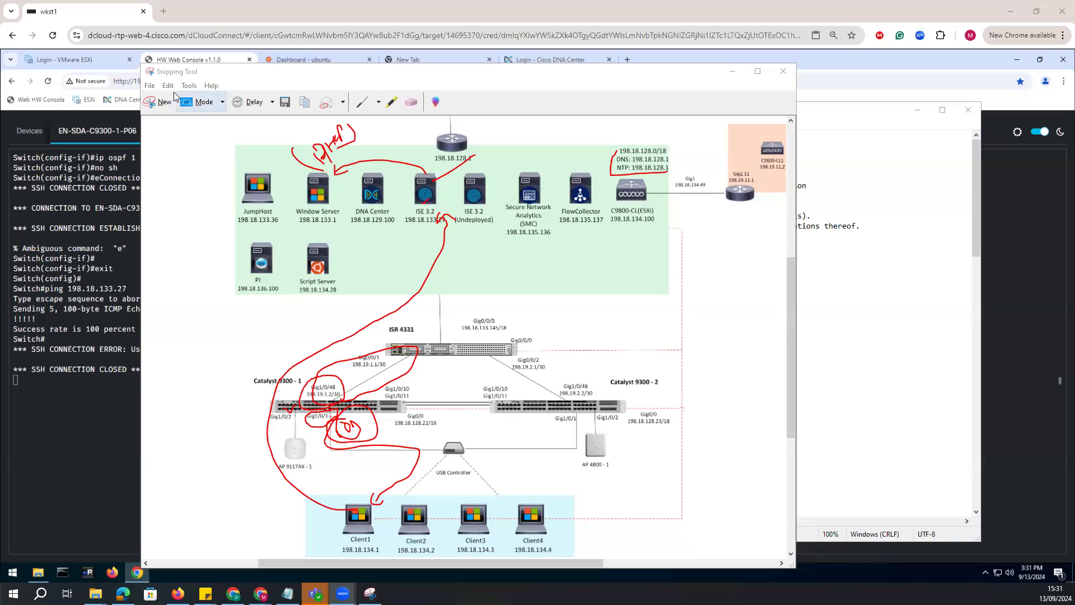
# Erase all the red ink annotations from the network diagram.
pyautogui.click(413, 105)
pyautogui.moveTo(374, 161)
pyautogui.mouseDown()
pyautogui.moveTo(315, 141)
pyautogui.moveTo(341, 140)
pyautogui.moveTo(337, 169)
pyautogui.mouseUp()
pyautogui.moveTo(472, 276)
pyautogui.mouseDown()
pyautogui.moveTo(369, 353)
pyautogui.moveTo(362, 427)
pyautogui.mouseUp()
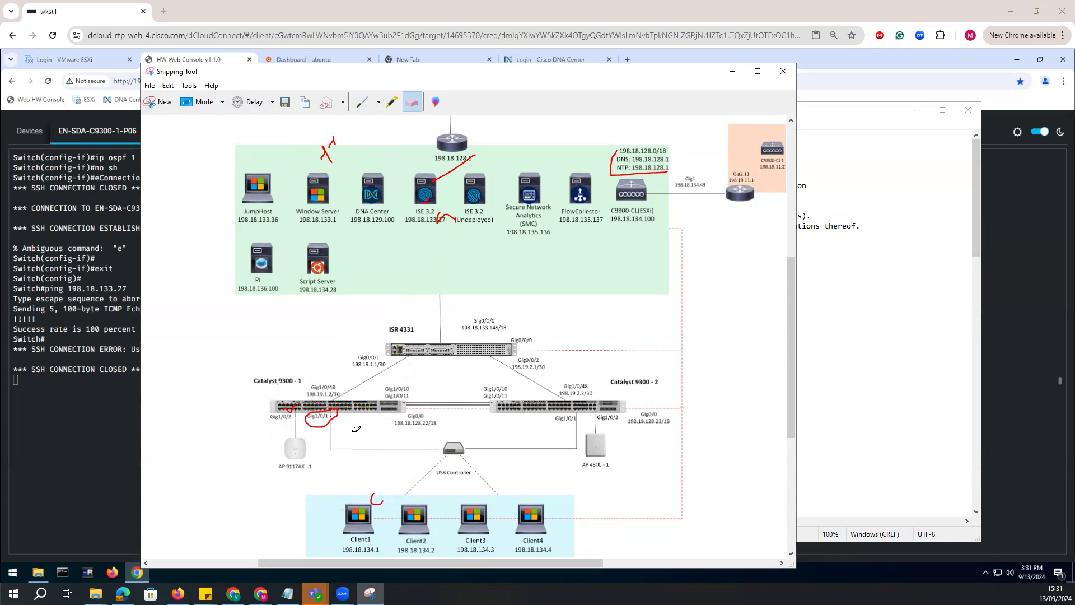
pyautogui.moveTo(375, 496)
pyautogui.mouseDown()
pyautogui.moveTo(329, 420)
pyautogui.moveTo(291, 414)
pyautogui.moveTo(688, 199)
pyautogui.moveTo(508, 159)
pyautogui.moveTo(366, 149)
pyautogui.moveTo(440, 230)
pyautogui.moveTo(348, 125)
pyautogui.moveTo(331, 144)
pyautogui.mouseUp()
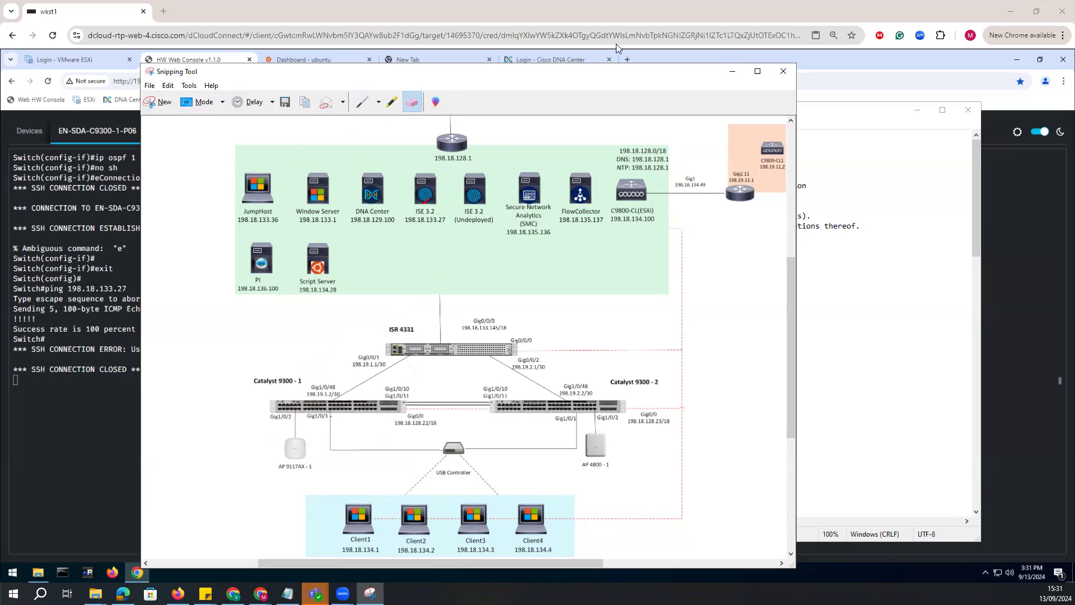
# Minimize the Snipping Tool and reconnect the console session to EN-SDA-C9300-1-P06 until the switch prompt is available.
pyautogui.click(732, 72)
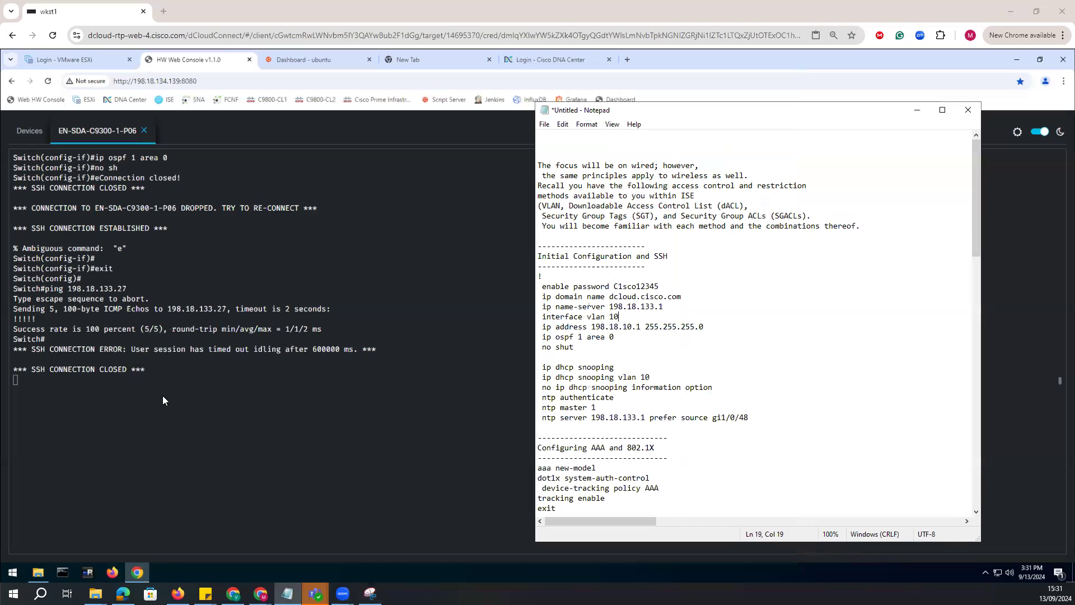
pyautogui.click(167, 371)
pyautogui.press('Return')
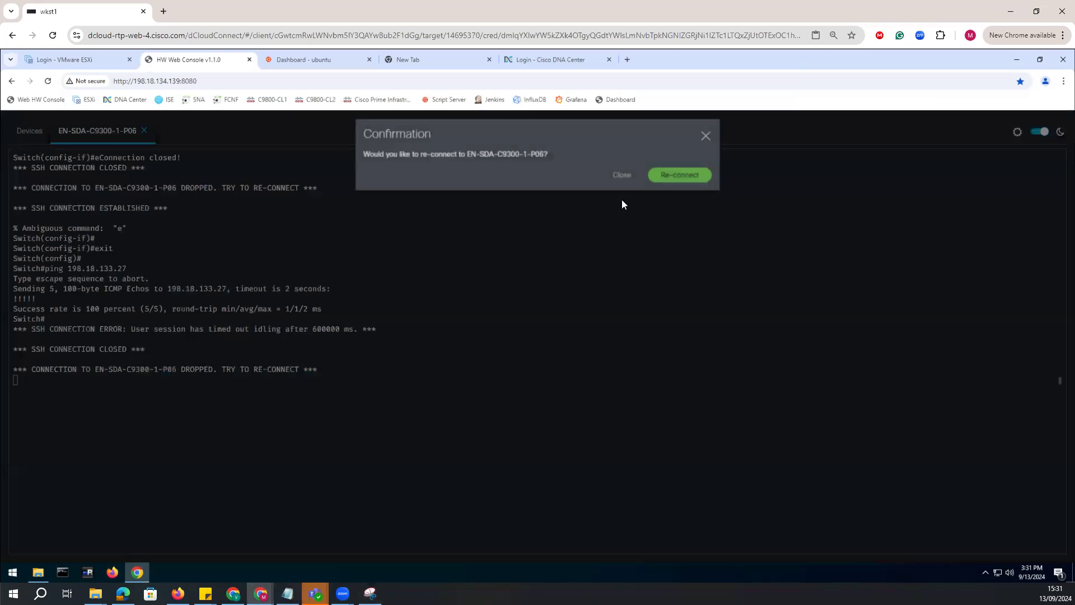
pyautogui.click(680, 174)
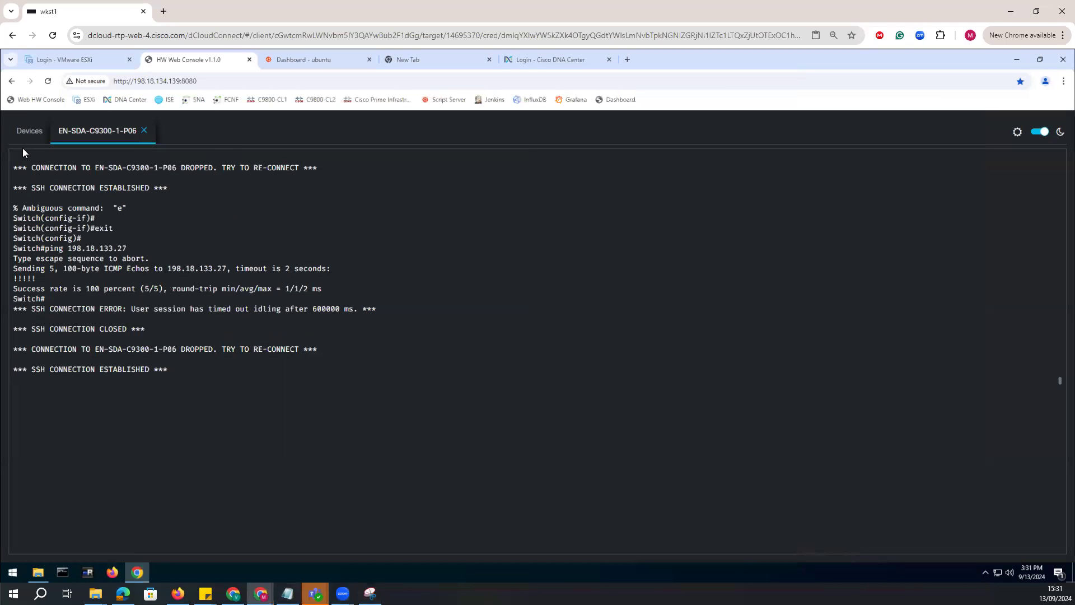
pyautogui.click(247, 365)
pyautogui.press('Return')
# Run "sh ip int bri" on the switch and page through the list, examining the Vlan1 and GigabitEthernet1/0/48 entries.
pyautogui.write('sh ipin')
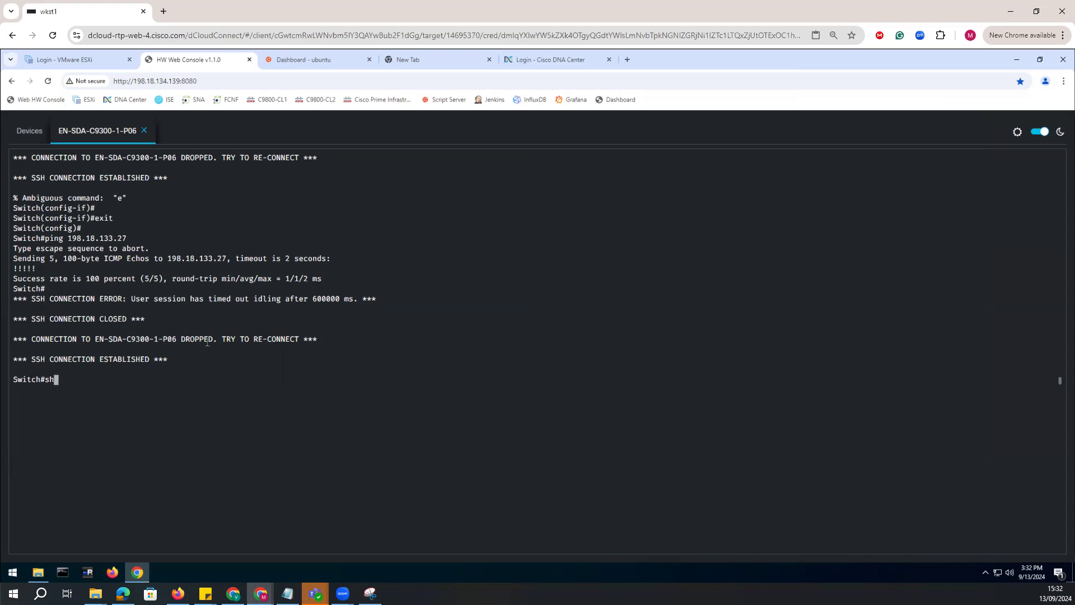
pyautogui.press('BackSpace')
pyautogui.press('BackSpace')
pyautogui.write('int bri')
pyautogui.press('Return')
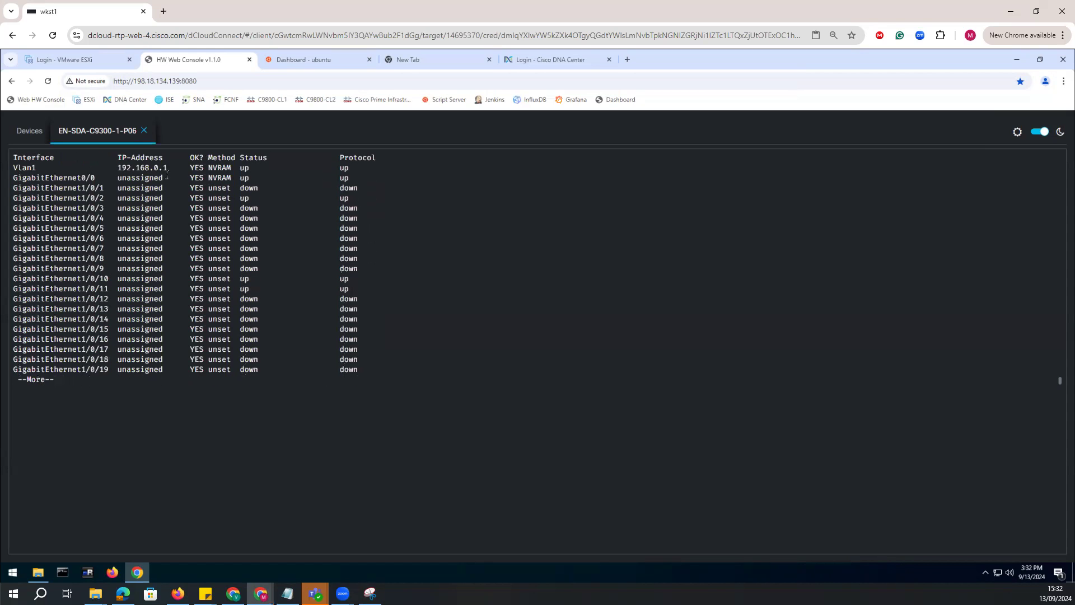
pyautogui.moveTo(169, 170); pyautogui.dragTo(109, 168)
pyautogui.press('space')
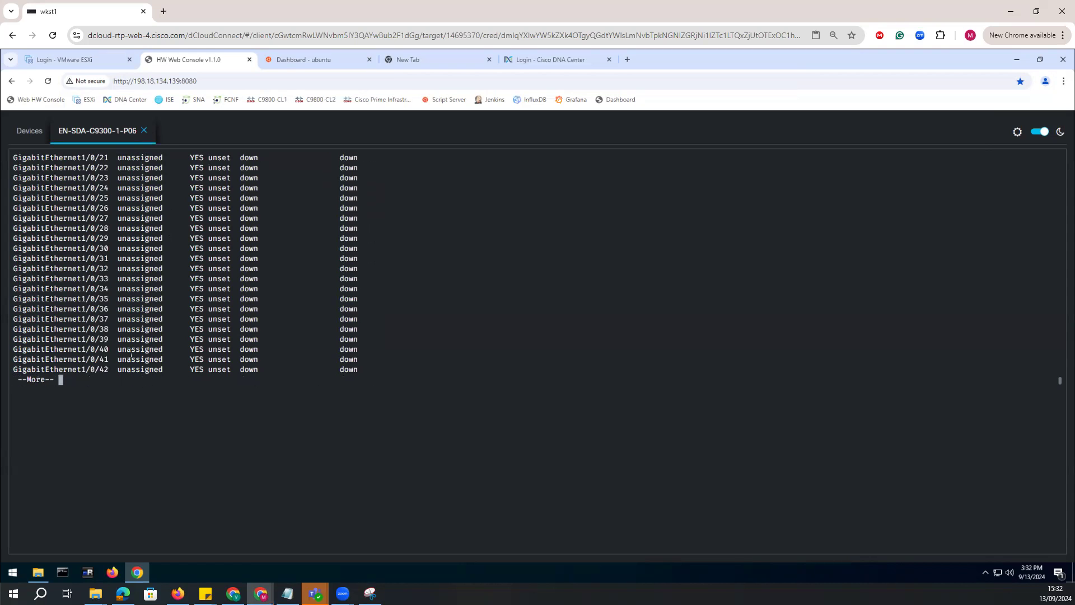
pyautogui.press('space')
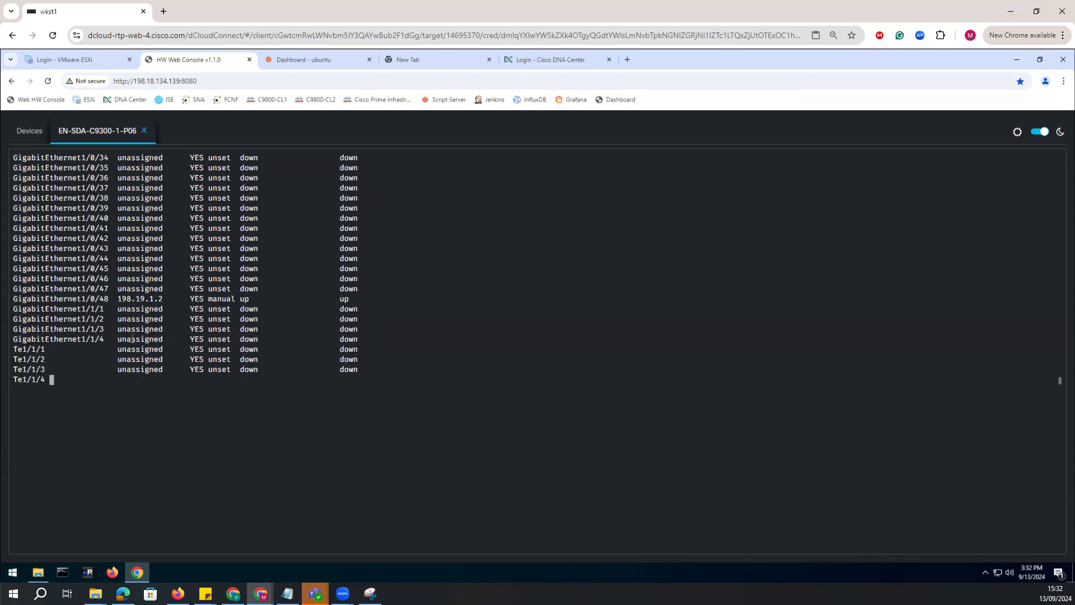
pyautogui.moveTo(119, 196); pyautogui.dragTo(16, 197)
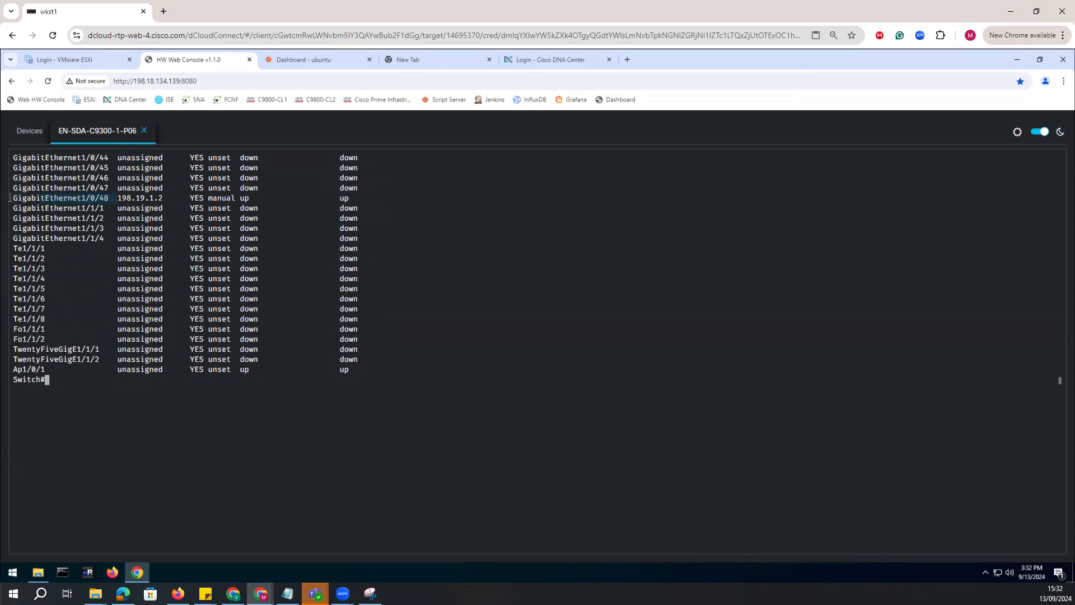
# Check the switch's OSPF neighbors with "sh ip os nei".
pyautogui.click(533, 327)
pyautogui.write('sh ip os nei')
pyautogui.press('Return')
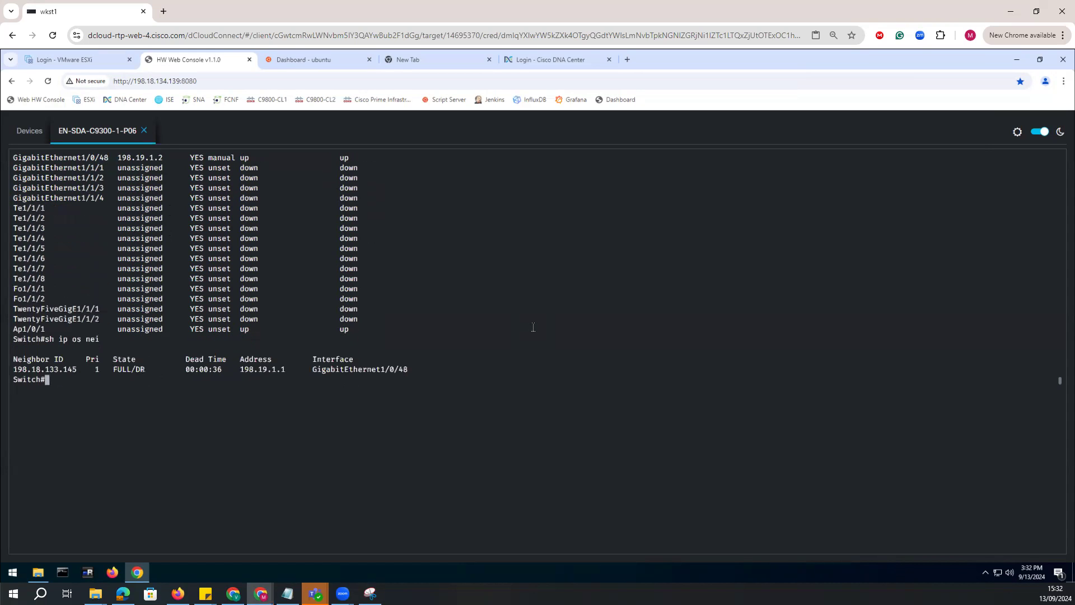
pyautogui.press('Return')
pyautogui.press('Return')
pyautogui.press('Return')
pyautogui.write('sh ru')
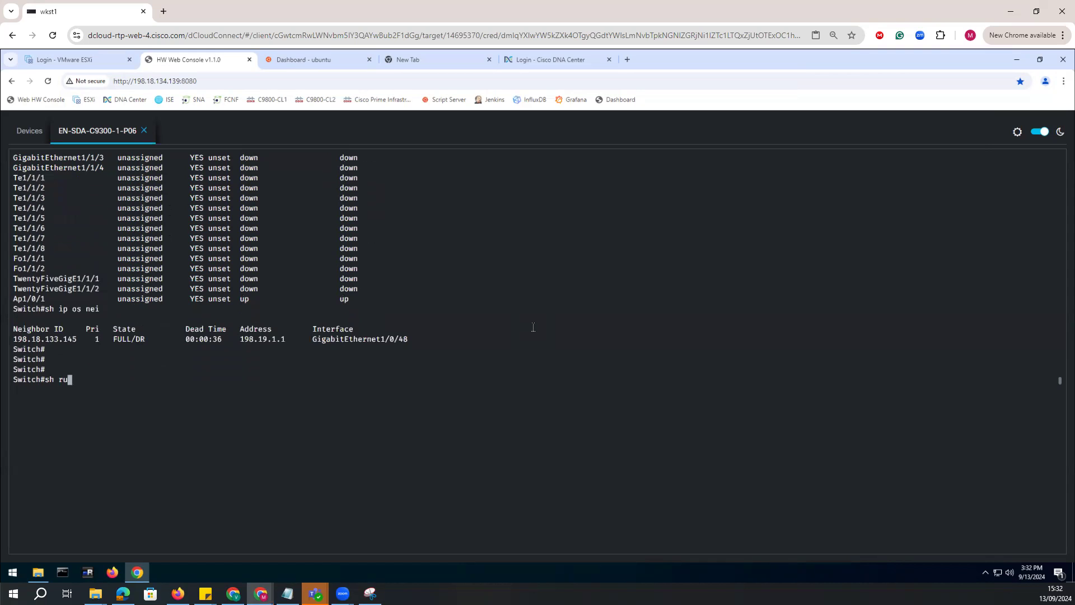
pyautogui.press('BackSpace')
pyautogui.press('BackSpace')
pyautogui.press('BackSpace')
pyautogui.press('BackSpace')
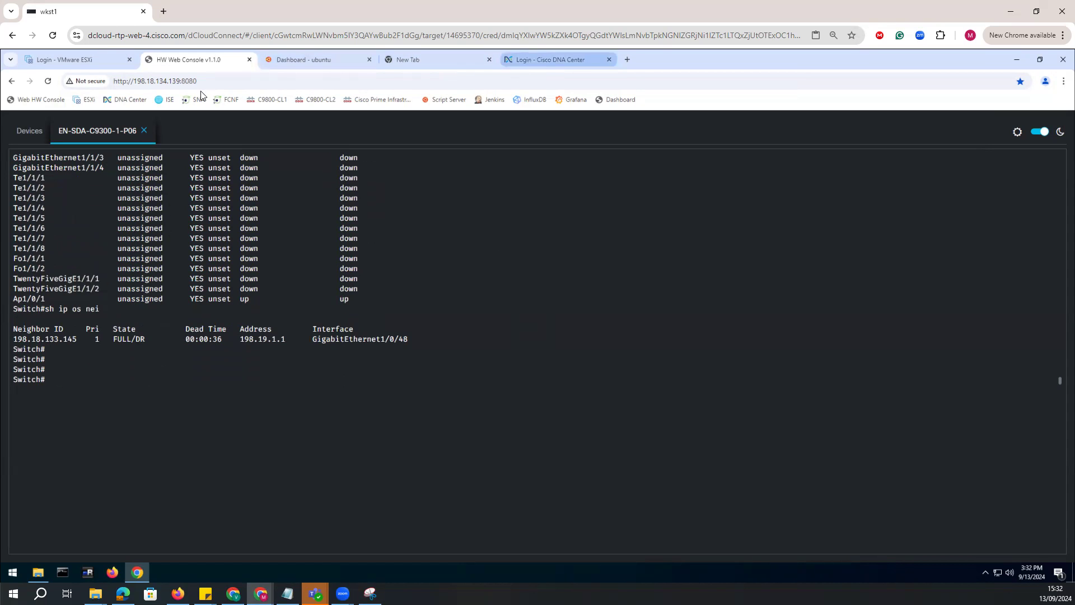
# Open the bookmarked ISE page in a new browser tab and log in as admin with the account password.
pyautogui.hotkey('ctrl', 't')
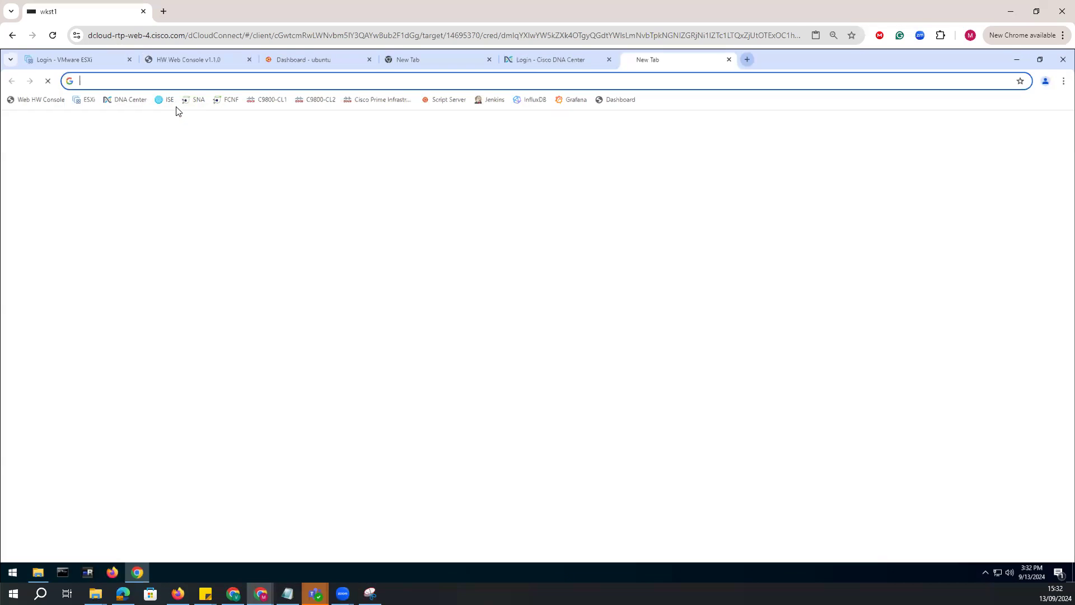
pyautogui.click(166, 99)
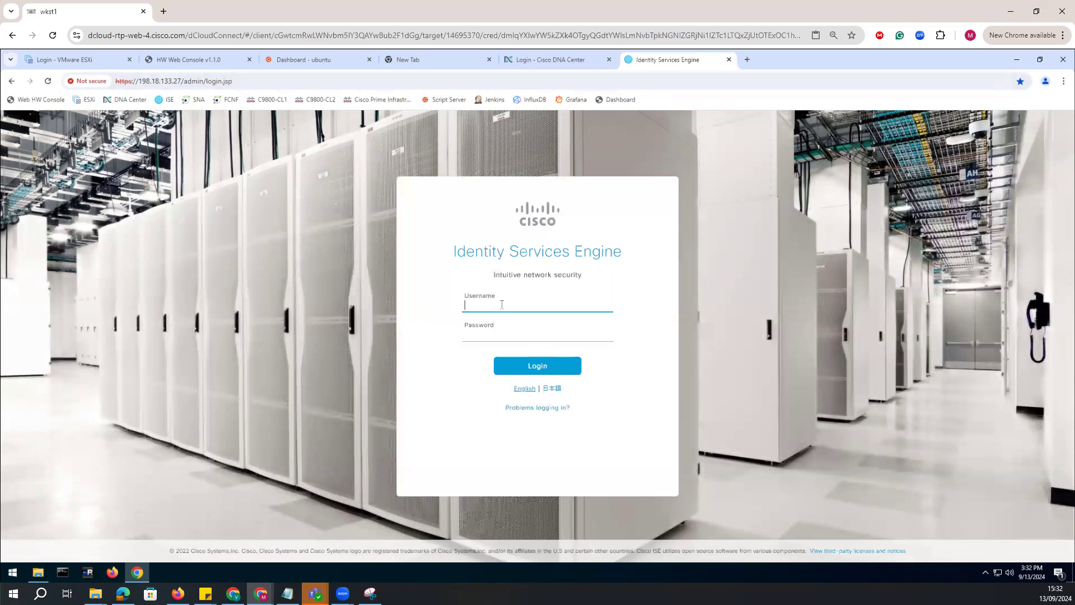
pyautogui.write('n')
pyautogui.press('Tab')
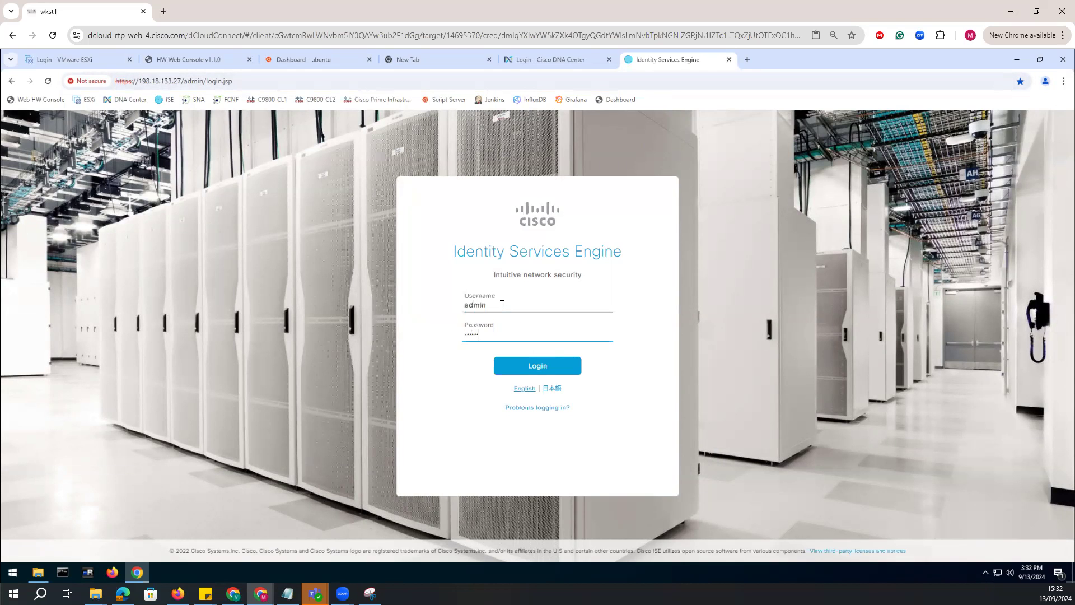
pyautogui.write('C1sco12345')
pyautogui.press('Return')
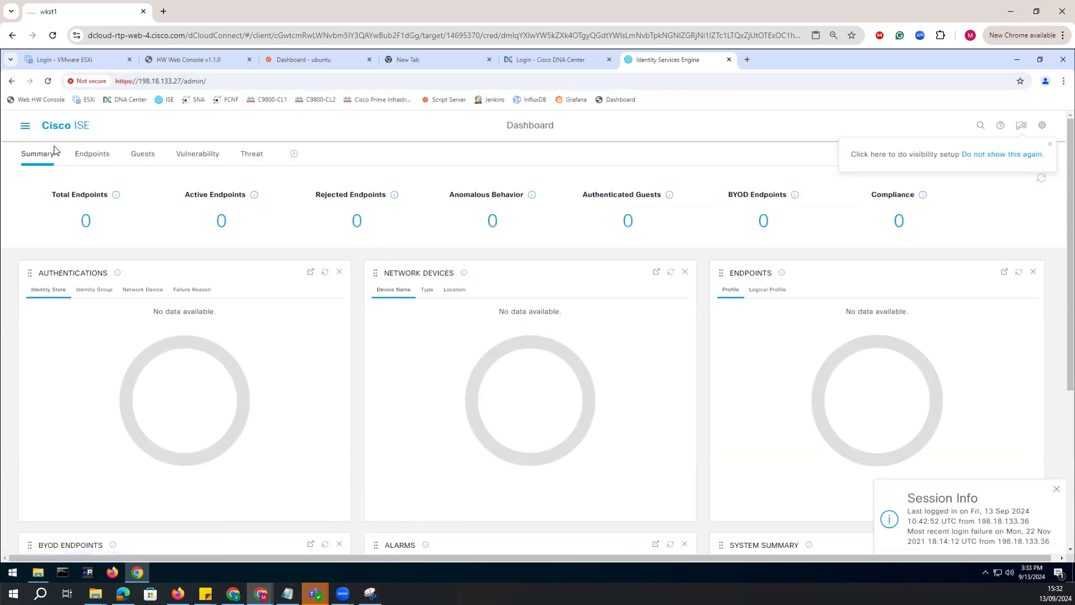
# Open the Deployment page under System administration in Cisco ISE to view the deployment nodes.
pyautogui.click(24, 125)
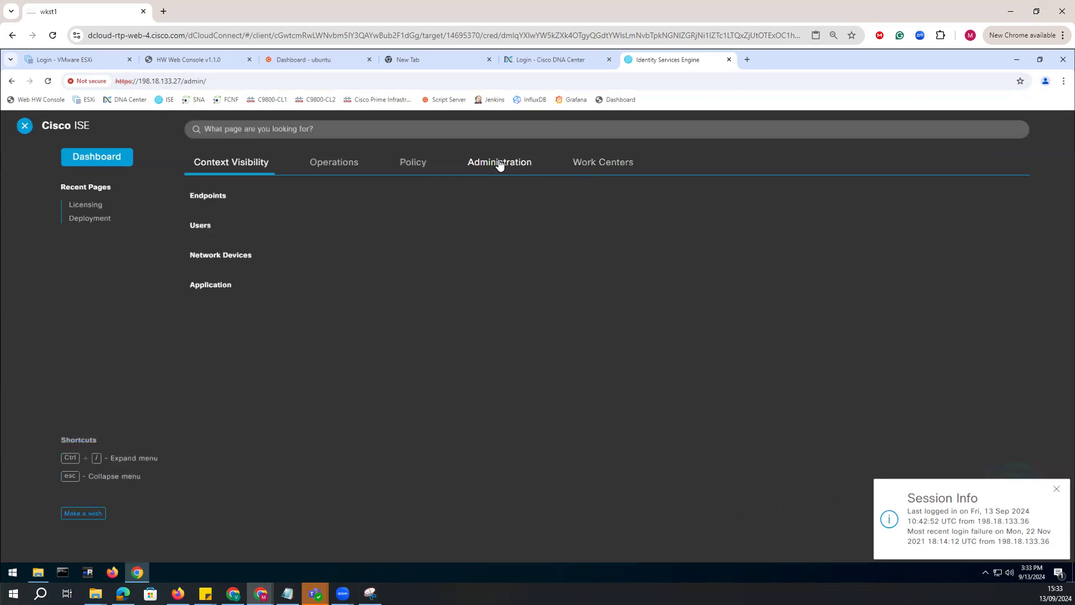
pyautogui.click(500, 163)
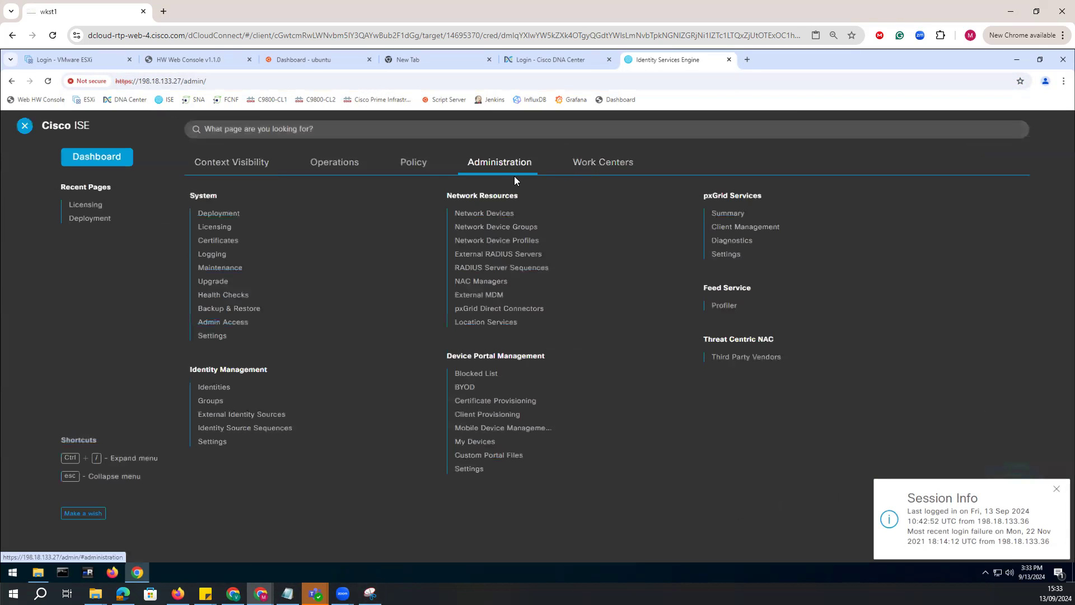
pyautogui.click(202, 214)
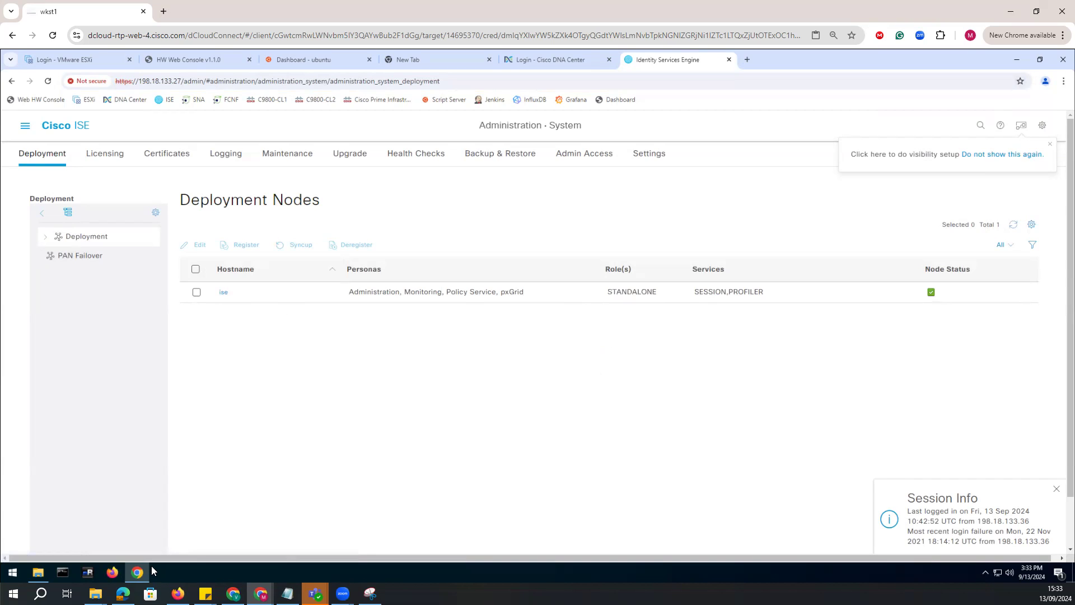
# Return to the EN-SDA-C9300-1-P06 console and enter global configuration mode with "config t".
pyautogui.click(93, 574)
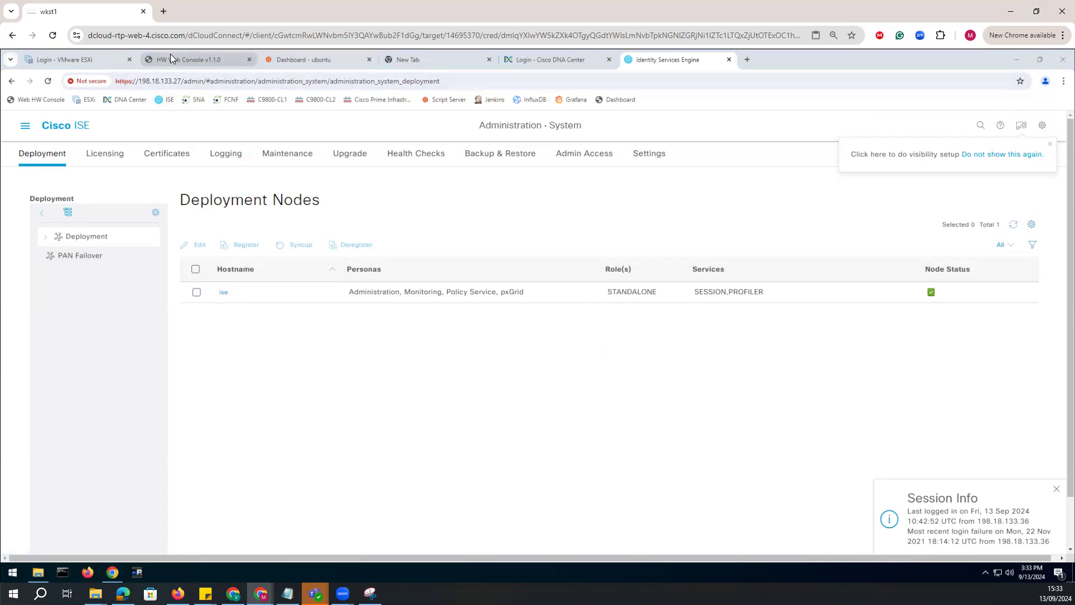
pyautogui.click(198, 59)
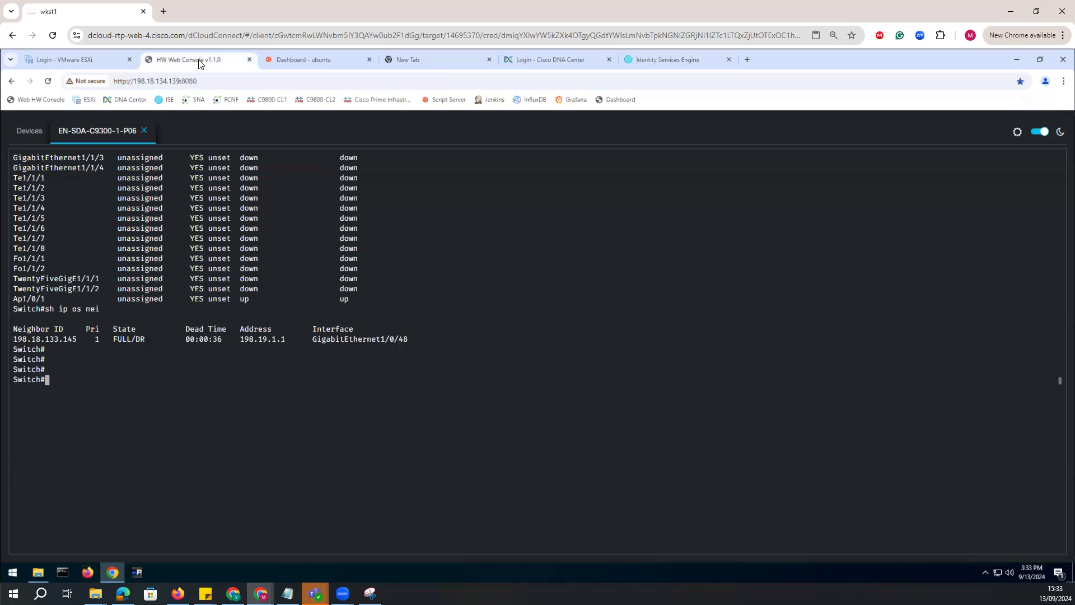
pyautogui.hotkey('alt', 'Tab')
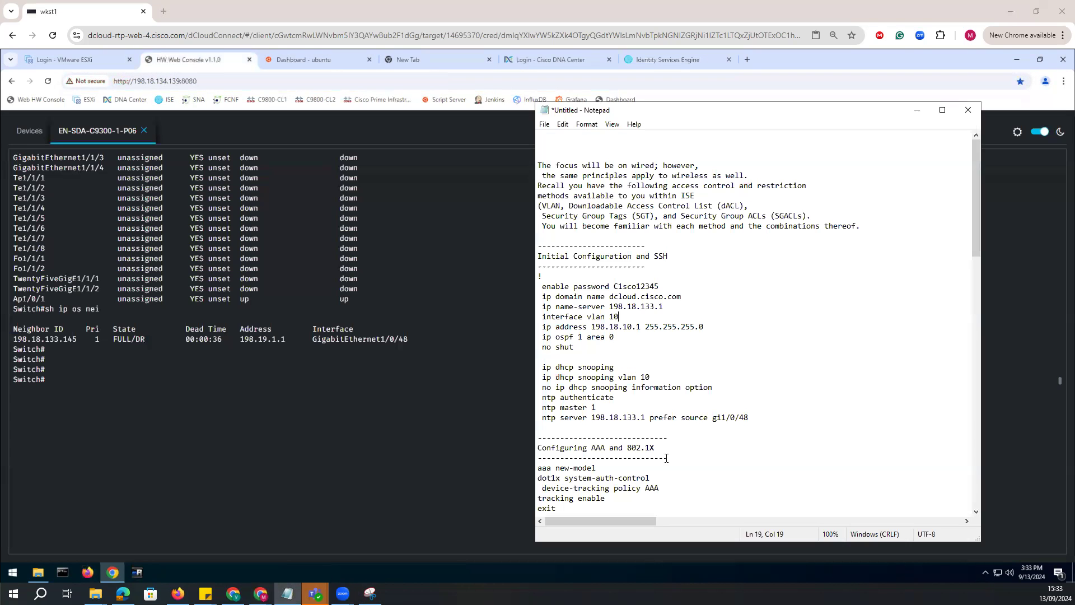
pyautogui.click(139, 340)
pyautogui.write('config t')
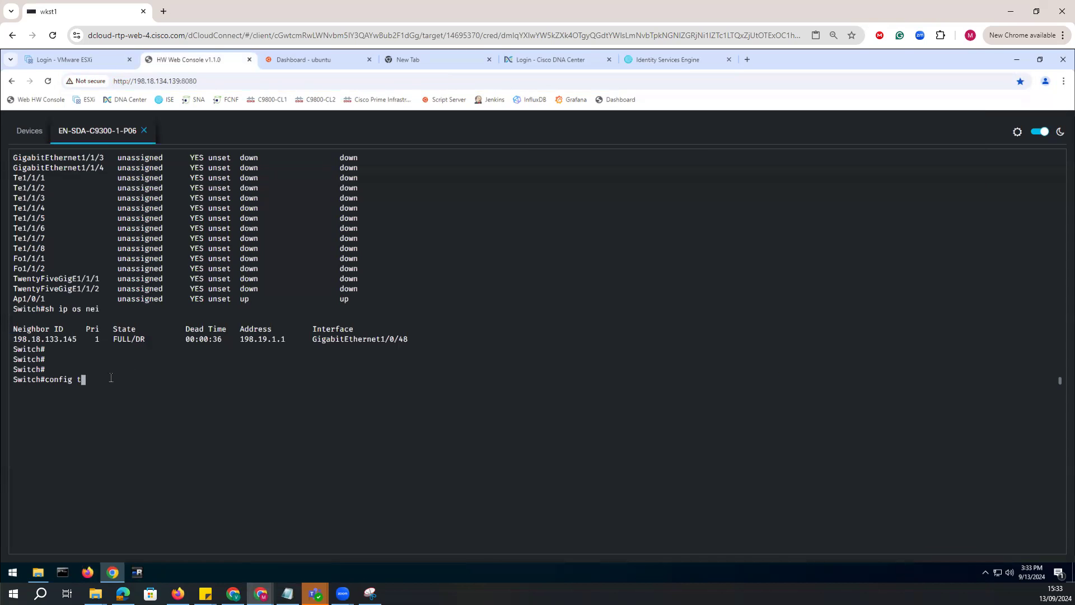
pyautogui.press('Return')
pyautogui.press('Return')
# Restore and resize the remote lab browser window and place the Notepad command notes beside it so both can be seen.
pyautogui.click(1036, 11)
pyautogui.moveTo(450, 60); pyautogui.dragTo(355, 34)
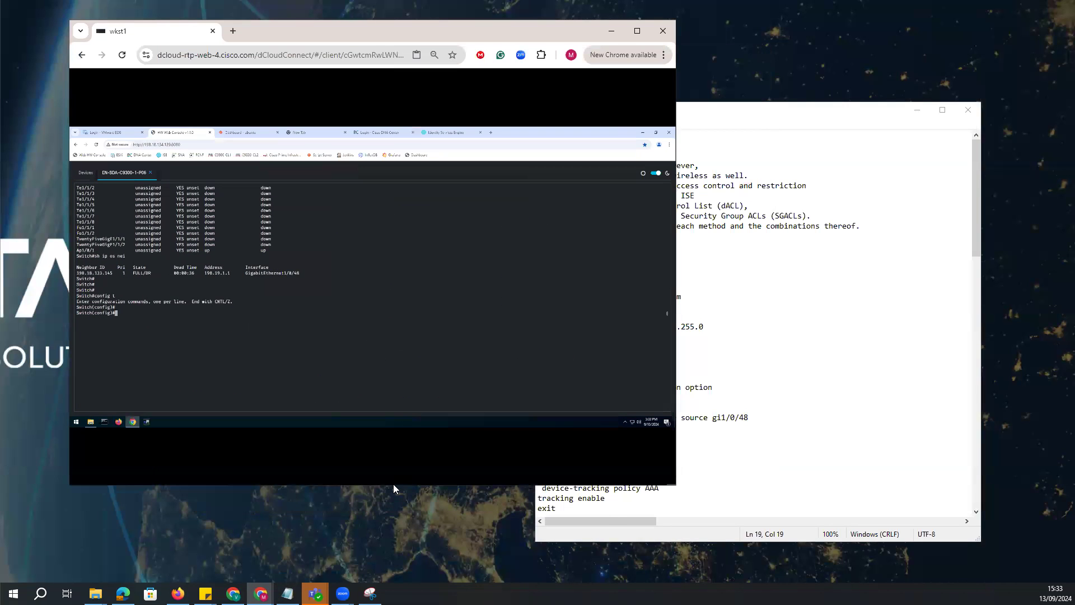
pyautogui.moveTo(370, 485); pyautogui.dragTo(369, 594)
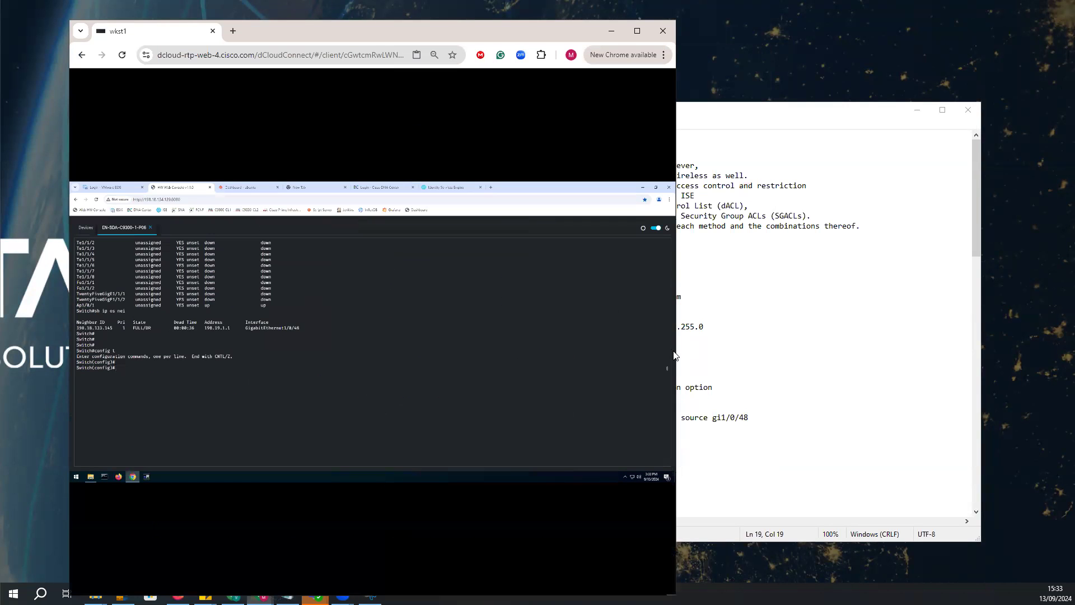
pyautogui.moveTo(679, 352); pyautogui.dragTo(933, 351)
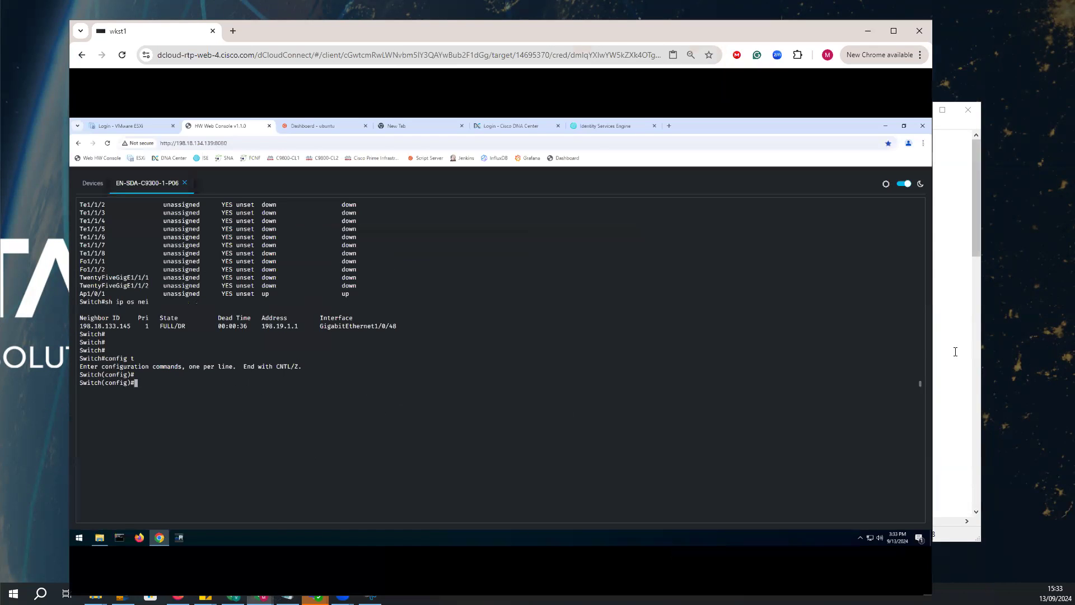
pyautogui.click(980, 352)
pyautogui.moveTo(766, 126); pyautogui.dragTo(875, 129)
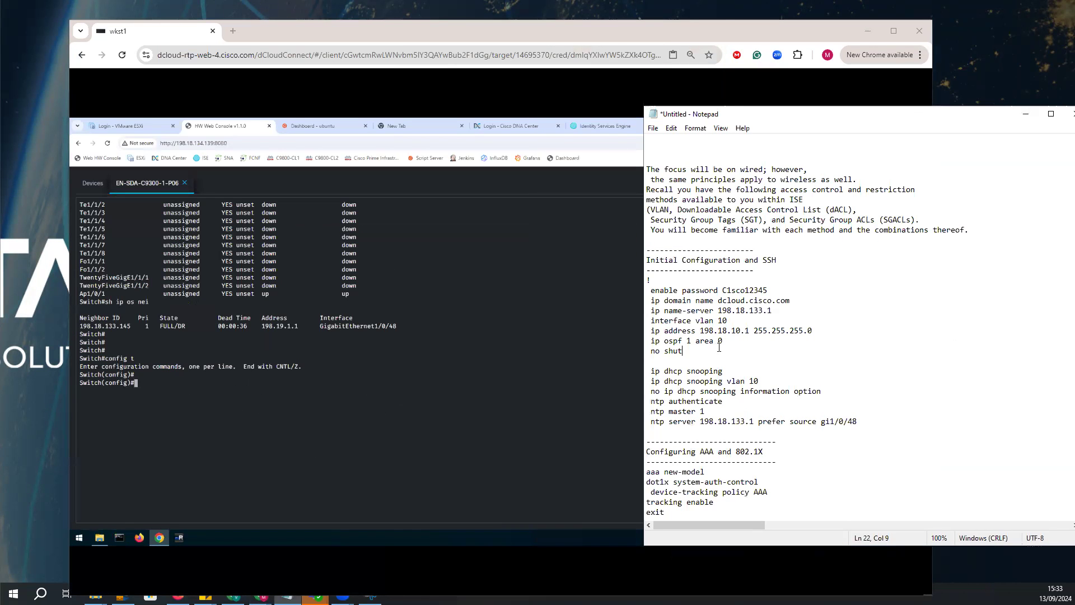
# Copy the initial configuration commands from the enable password line through "no shut" in the Notepad notes for the switch console.
pyautogui.click(695, 357)
pyautogui.keyDown('shift'); pyautogui.click(650, 281); pyautogui.keyUp('shift')
pyautogui.click(673, 310)
pyautogui.moveTo(789, 301); pyautogui.dragTo(674, 289)
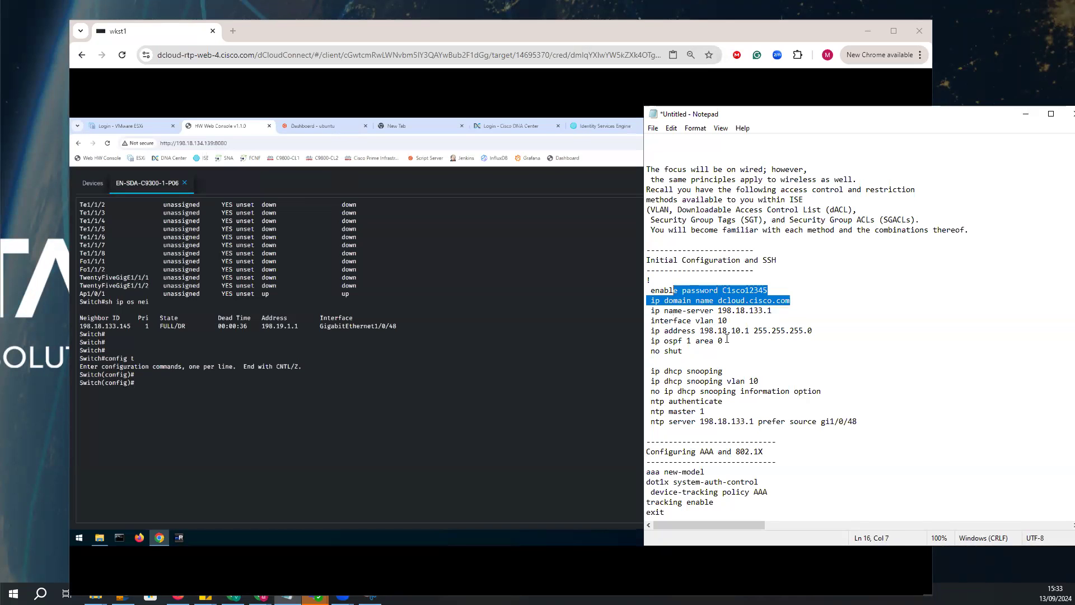
pyautogui.click(727, 340)
pyautogui.click(652, 311)
pyautogui.hotkey('shift', 'End')
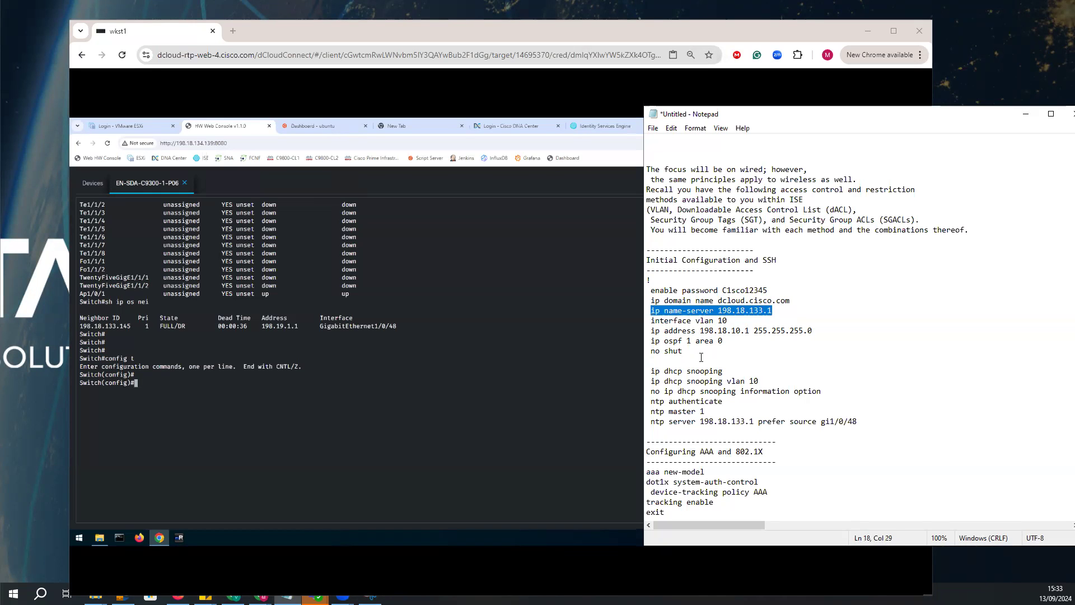
pyautogui.moveTo(691, 352); pyautogui.dragTo(652, 291)
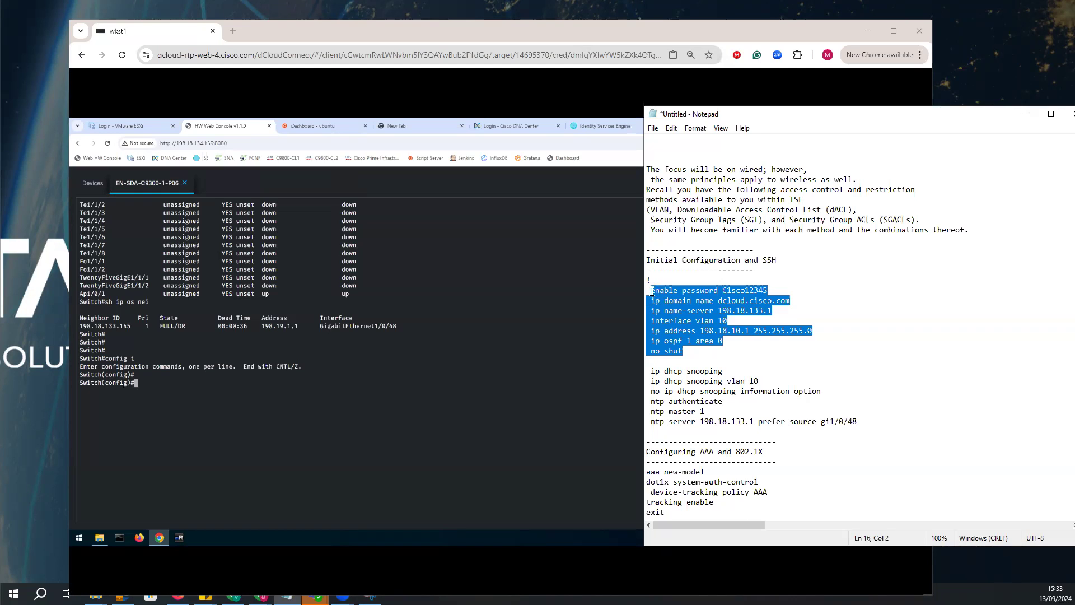
pyautogui.rightClick(675, 318)
pyautogui.click(697, 344)
pyautogui.click(248, 386)
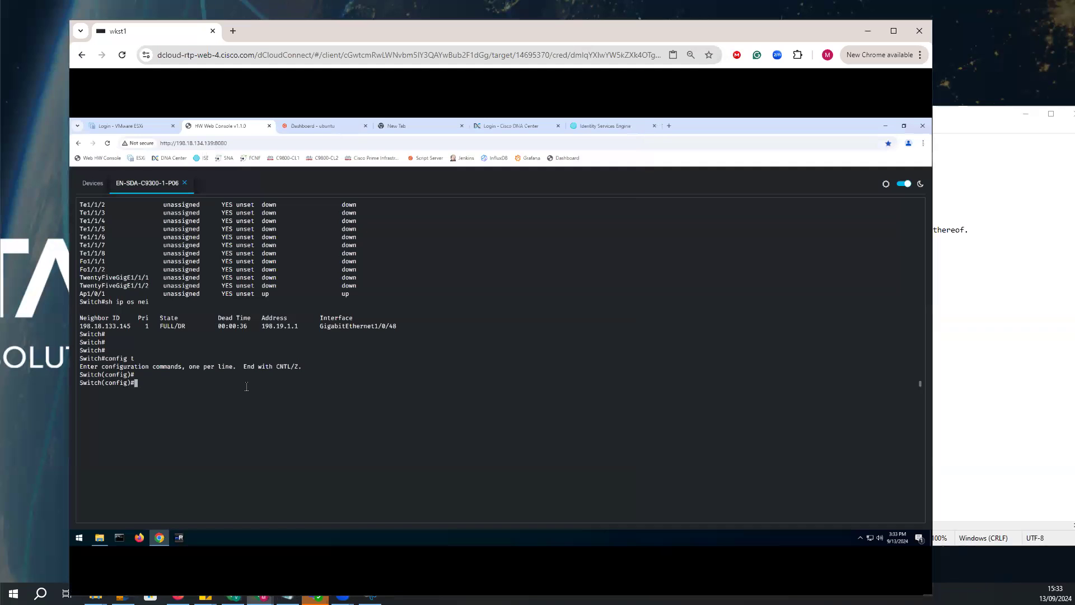
pyautogui.rightClick(246, 387)
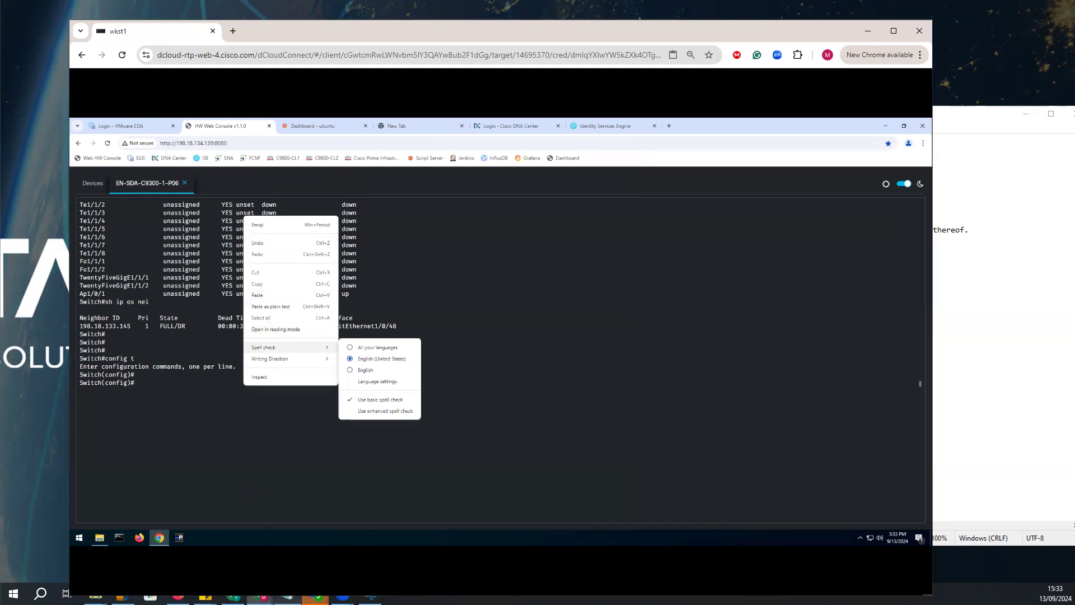
# Mark the path from VLAN 10 on Catalyst 9300 - 1 through the ISR 4331 to ISE 198.18.133.27 on the topology diagram.
pyautogui.click(370, 599)
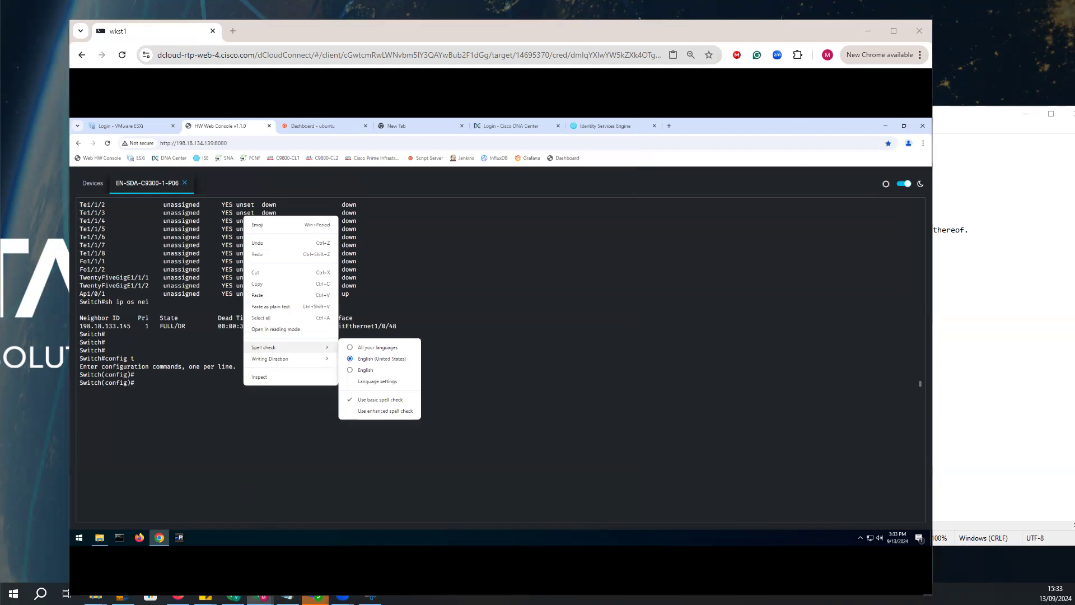
pyautogui.click(1040, 171)
pyautogui.click(343, 415)
pyautogui.moveTo(344, 416); pyautogui.dragTo(346, 429)
pyautogui.moveTo(350, 424)
pyautogui.mouseDown()
pyautogui.moveTo(353, 432)
pyautogui.moveTo(373, 360)
pyautogui.moveTo(408, 344)
pyautogui.moveTo(419, 354)
pyautogui.moveTo(448, 305)
pyautogui.moveTo(442, 289)
pyautogui.moveTo(457, 288)
pyautogui.mouseUp()
pyautogui.moveTo(439, 247); pyautogui.dragTo(440, 261)
pyautogui.moveTo(454, 245)
pyautogui.mouseDown()
pyautogui.moveTo(449, 253)
pyautogui.moveTo(477, 242)
pyautogui.mouseUp()
pyautogui.moveTo(410, 229)
pyautogui.mouseDown()
pyautogui.moveTo(448, 217)
pyautogui.moveTo(413, 229)
pyautogui.moveTo(441, 324)
pyautogui.mouseUp()
pyautogui.moveTo(472, 292)
pyautogui.mouseDown()
pyautogui.moveTo(500, 269)
pyautogui.moveTo(511, 278)
pyautogui.moveTo(477, 274)
pyautogui.mouseUp()
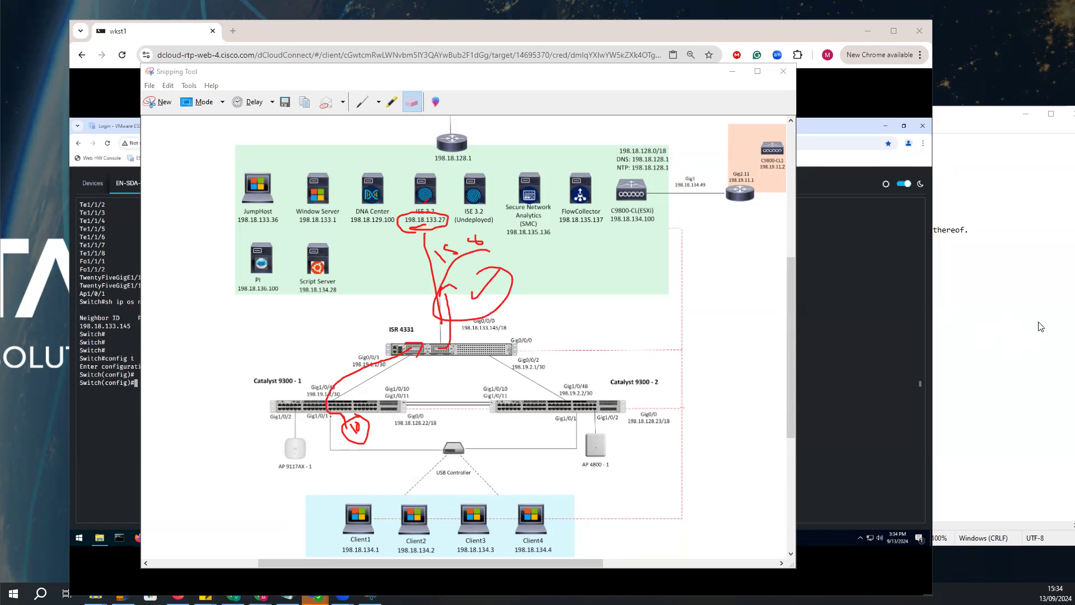
# Apply the enable password, domain dcloud.cisco.com, name server 198.18.133.1 and VLAN 10 address 198.18.10.1 with OSPF area 0, and exit the interface.
pyautogui.click(732, 72)
pyautogui.rightClick(245, 217)
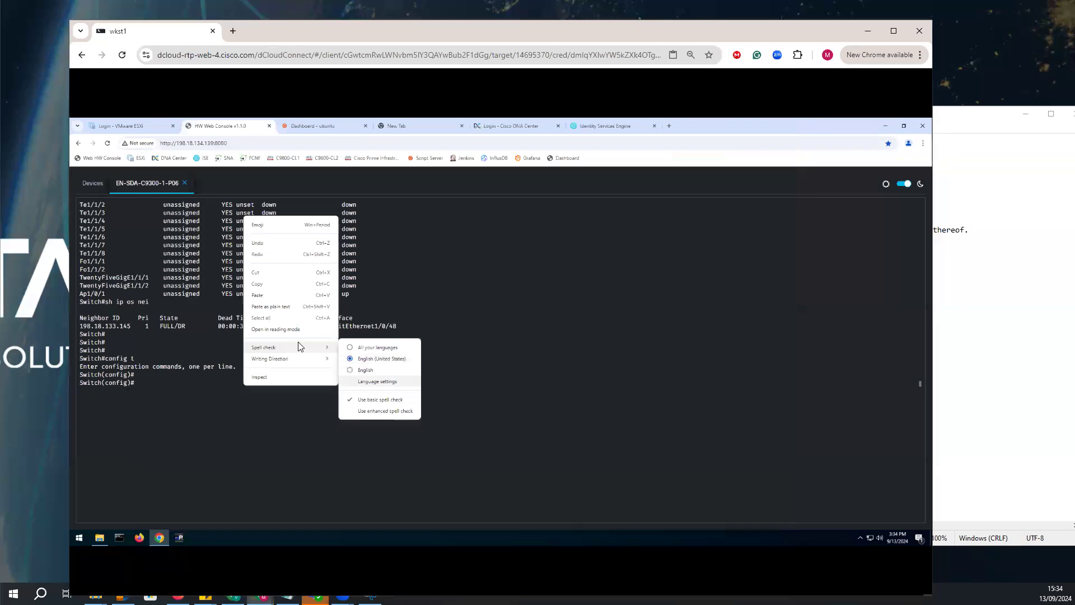
pyautogui.click(258, 295)
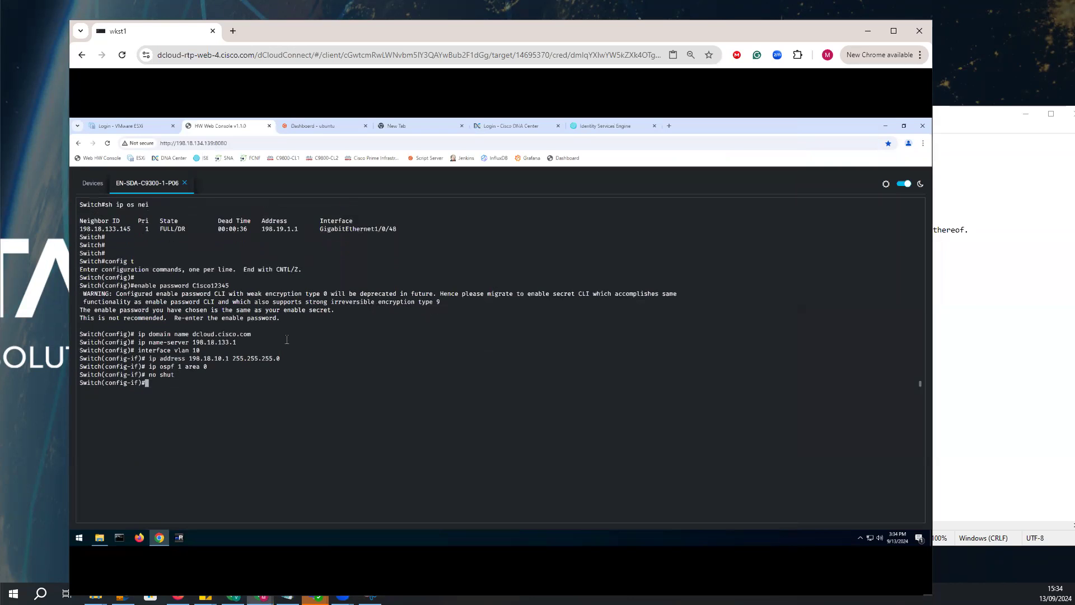
pyautogui.press('Return')
pyautogui.press('Return')
pyautogui.write('exit')
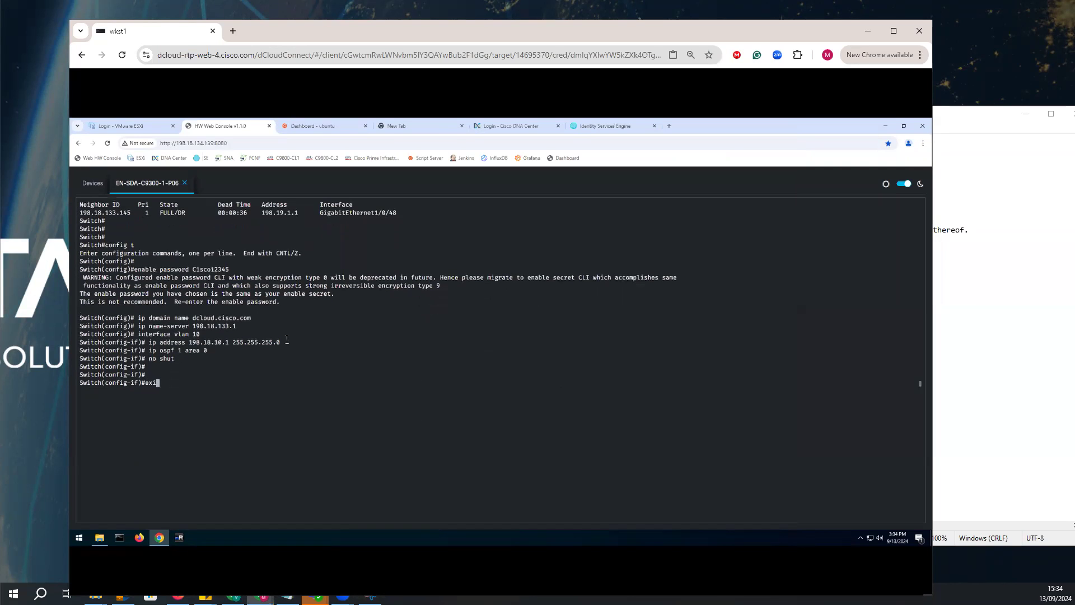
pyautogui.press('Return')
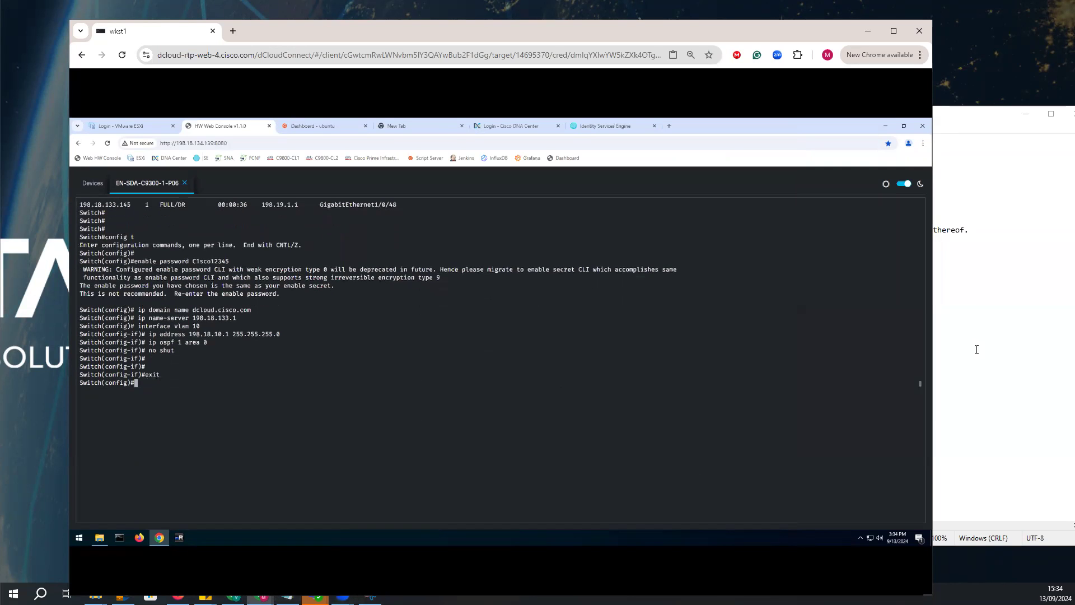
# Copy the DHCP snooping and NTP command block from the Notepad notes.
pyautogui.click(977, 343)
pyautogui.moveTo(652, 372)
pyautogui.mouseDown()
pyautogui.moveTo(822, 421)
pyautogui.moveTo(866, 423)
pyautogui.moveTo(761, 424)
pyautogui.moveTo(866, 430)
pyautogui.moveTo(762, 423)
pyautogui.moveTo(857, 429)
pyautogui.moveTo(790, 423)
pyautogui.moveTo(641, 365)
pyautogui.mouseUp()
pyautogui.click(876, 423)
pyautogui.rightClick(668, 376)
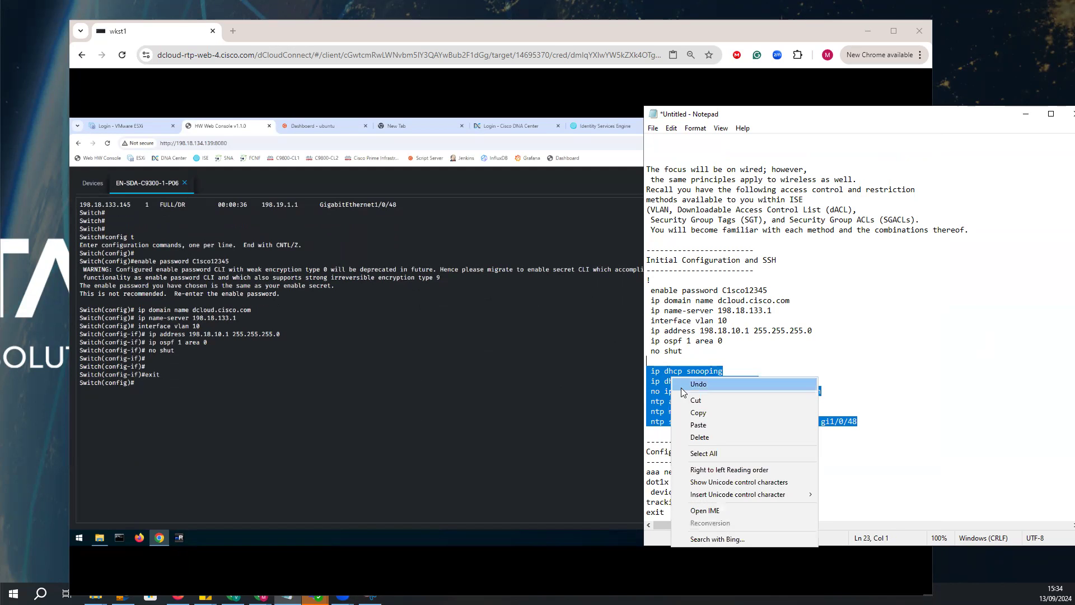
pyautogui.click(692, 413)
pyautogui.click(370, 596)
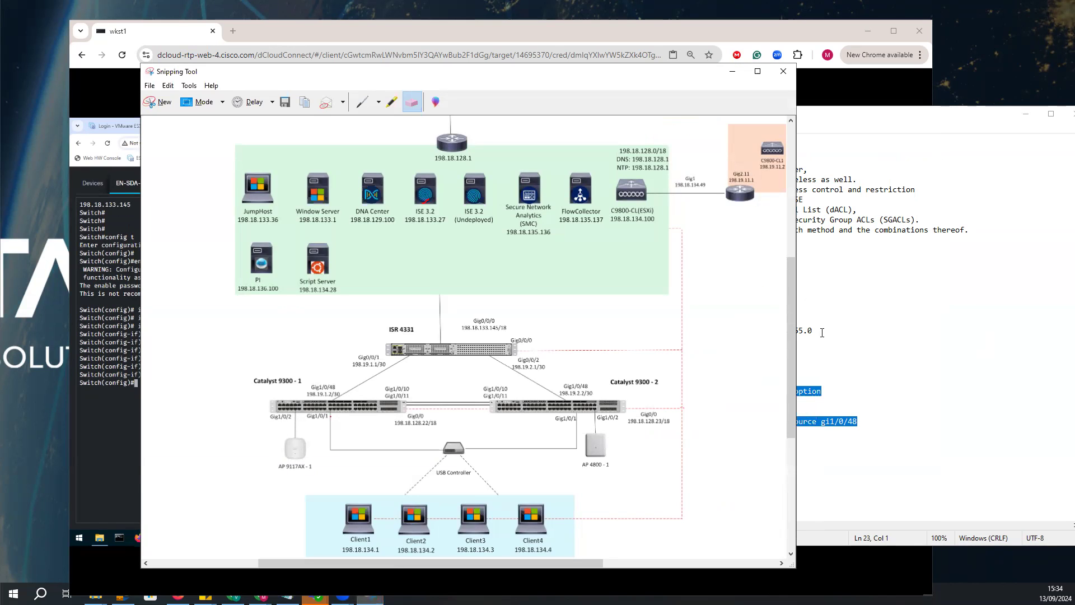
pyautogui.click(135, 337)
pyautogui.rightClick(180, 378)
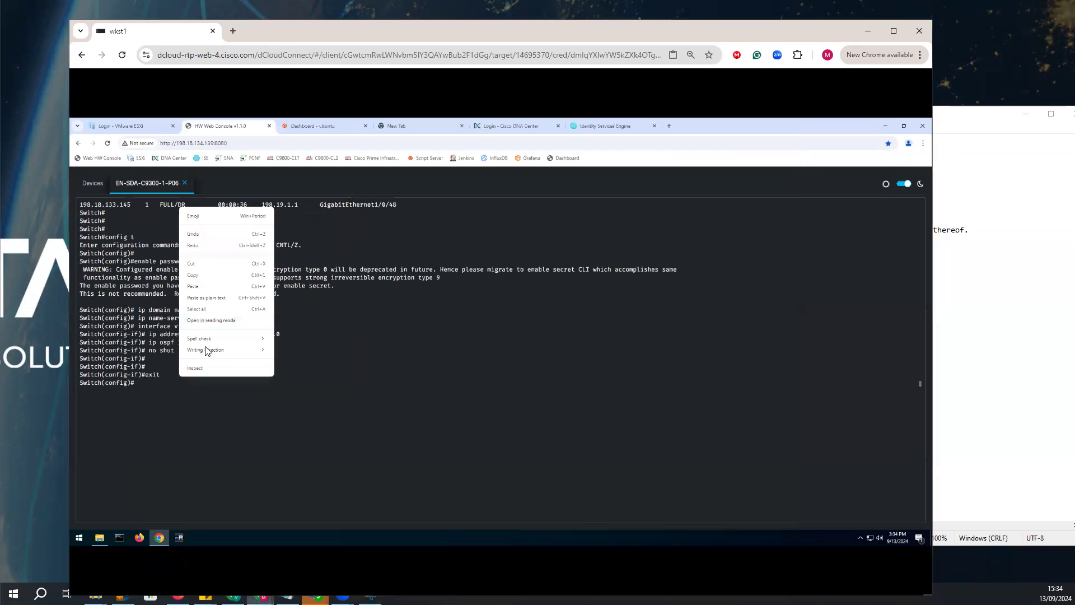
pyautogui.click(281, 314)
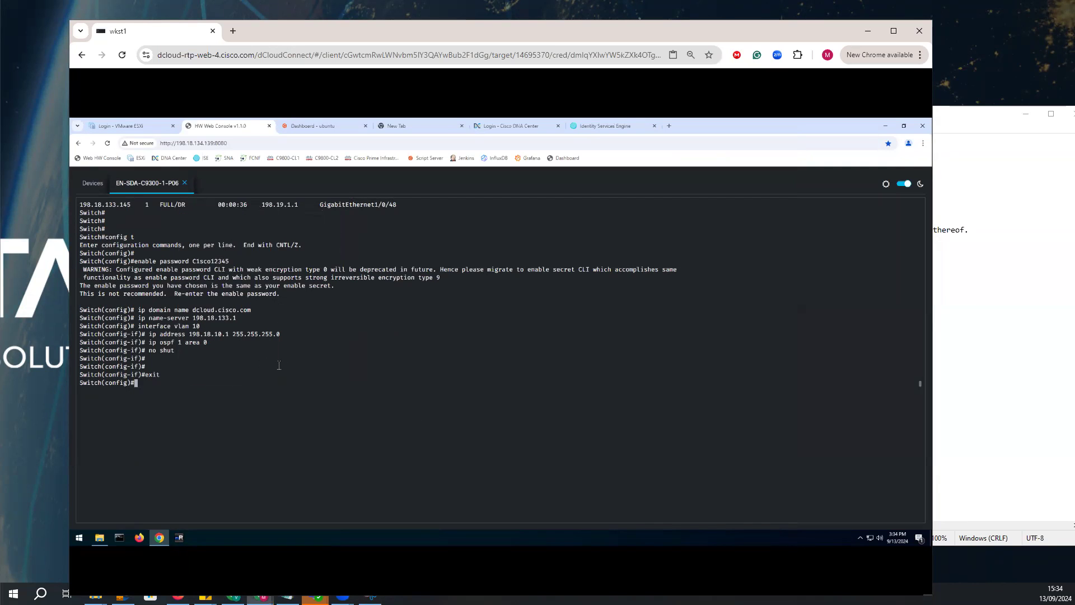
pyautogui.rightClick(207, 362)
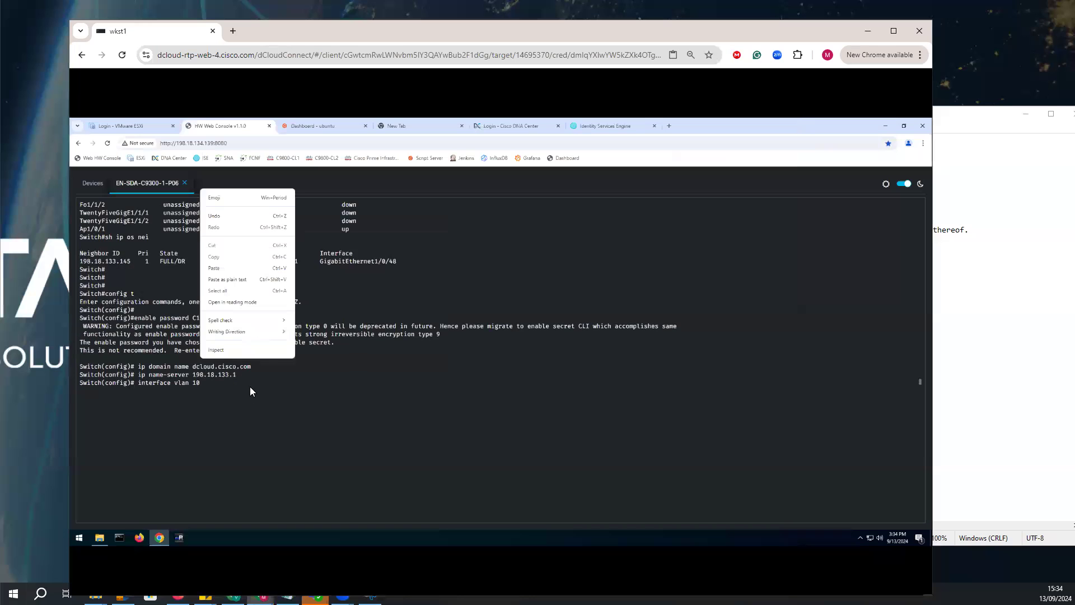
pyautogui.click(301, 379)
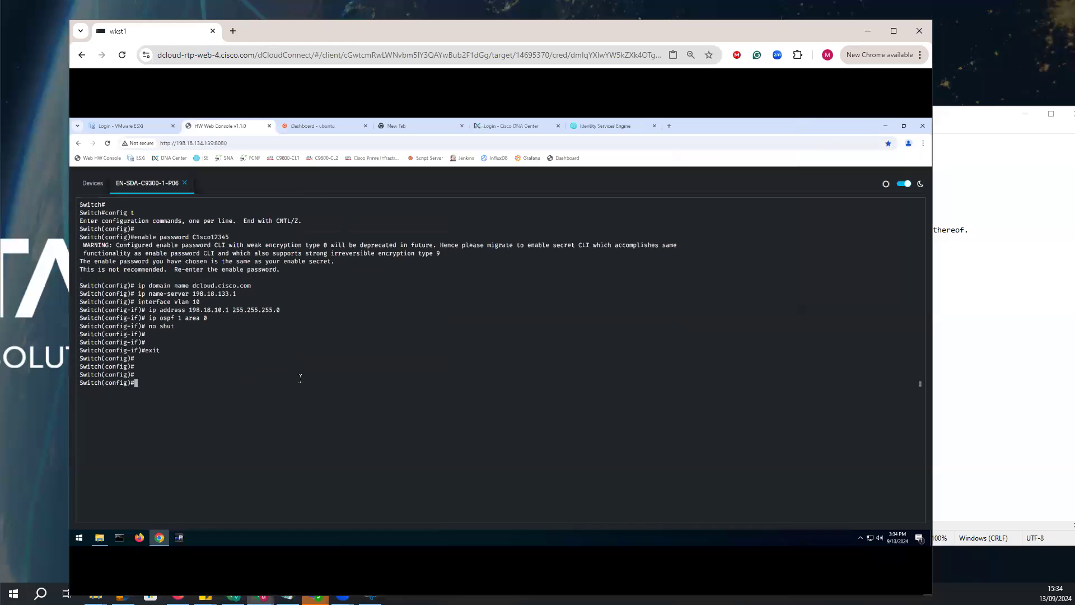
pyautogui.rightClick(259, 353)
pyautogui.click(289, 336)
# Reselect the DHCP snooping and NTP block in the notes and paste it on the switch, enabling VLAN 10 snooping and NTP server 198.18.133.1.
pyautogui.click(961, 331)
pyautogui.moveTo(860, 421); pyautogui.dragTo(634, 369)
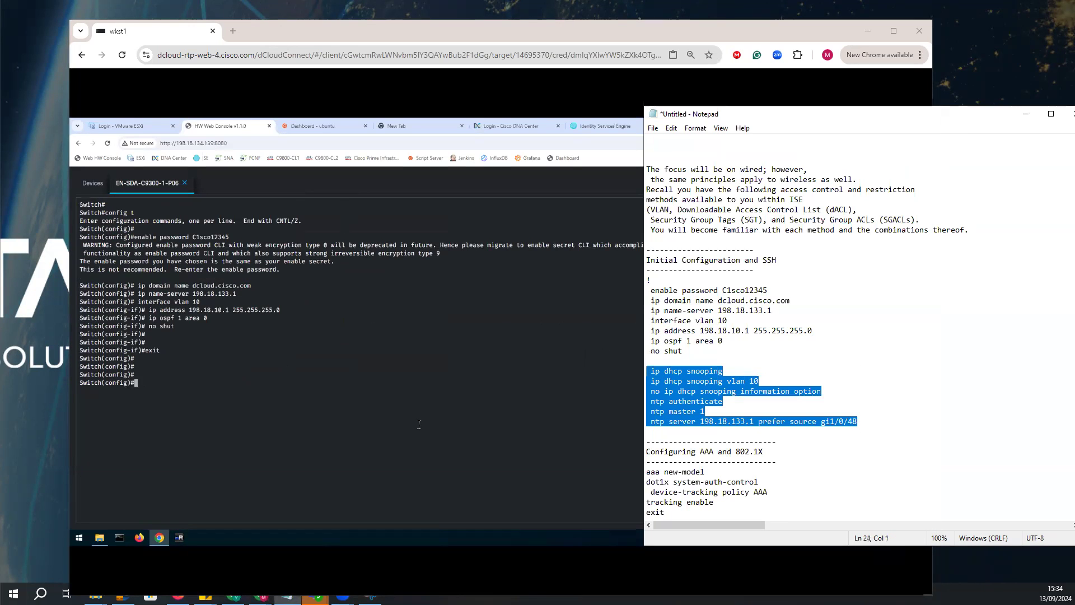
pyautogui.click(210, 373)
pyautogui.rightClick(198, 374)
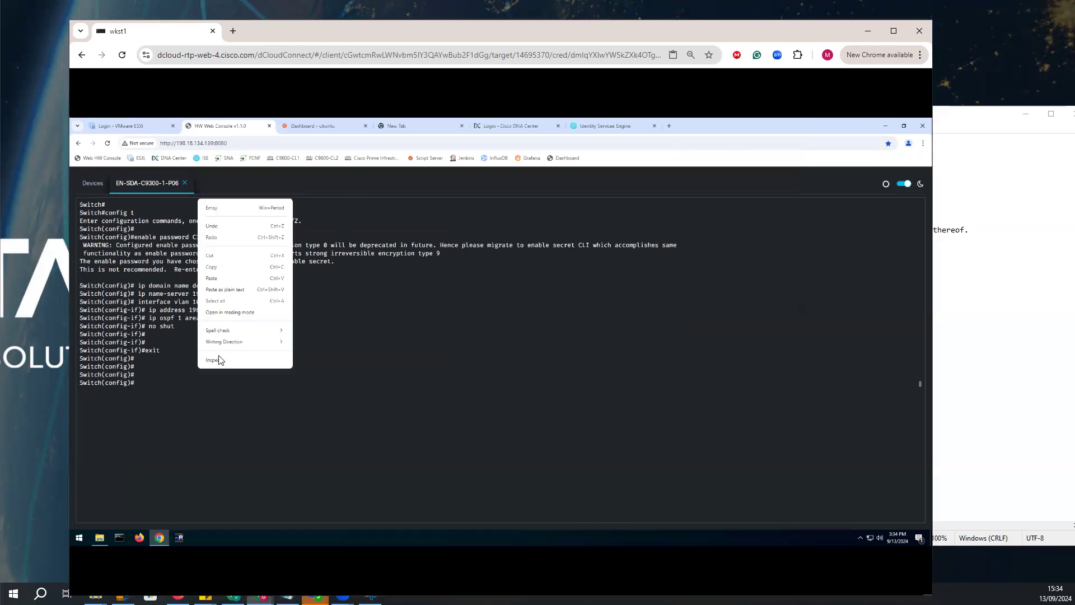
pyautogui.click(220, 280)
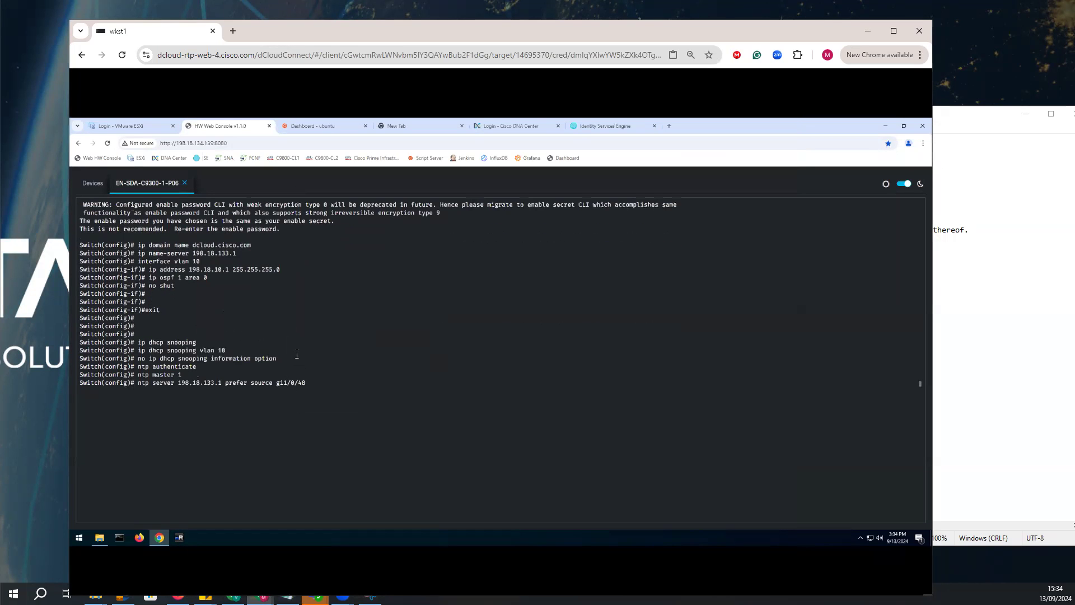
# Copy the AAA and 802.1X commands from "aaa new-model" through "exit" in the notes and return to the switch console.
pyautogui.click(964, 342)
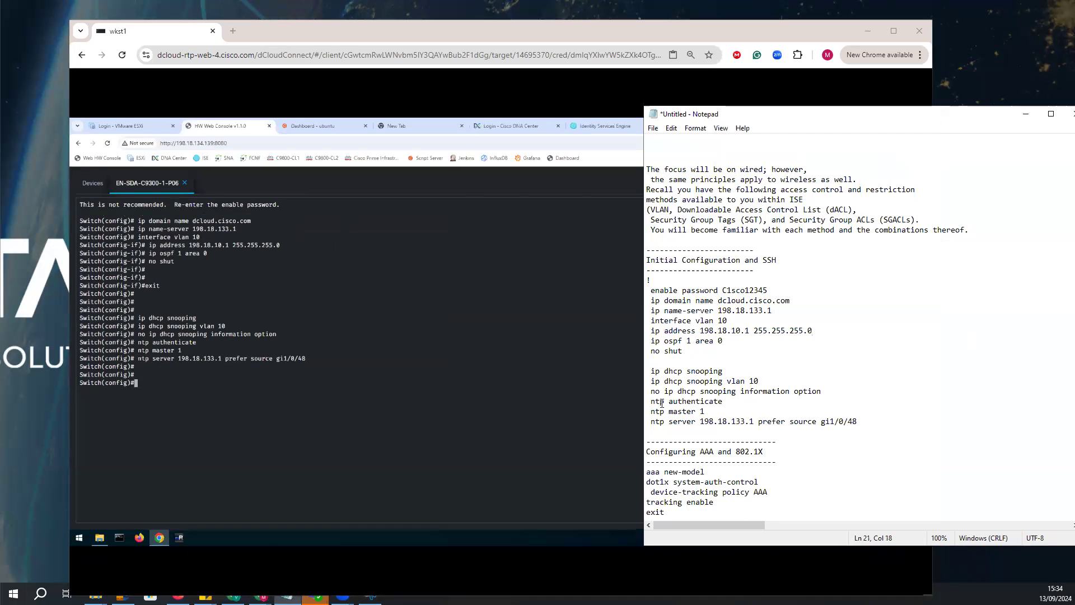
pyautogui.scroll(-5, 662, 402)
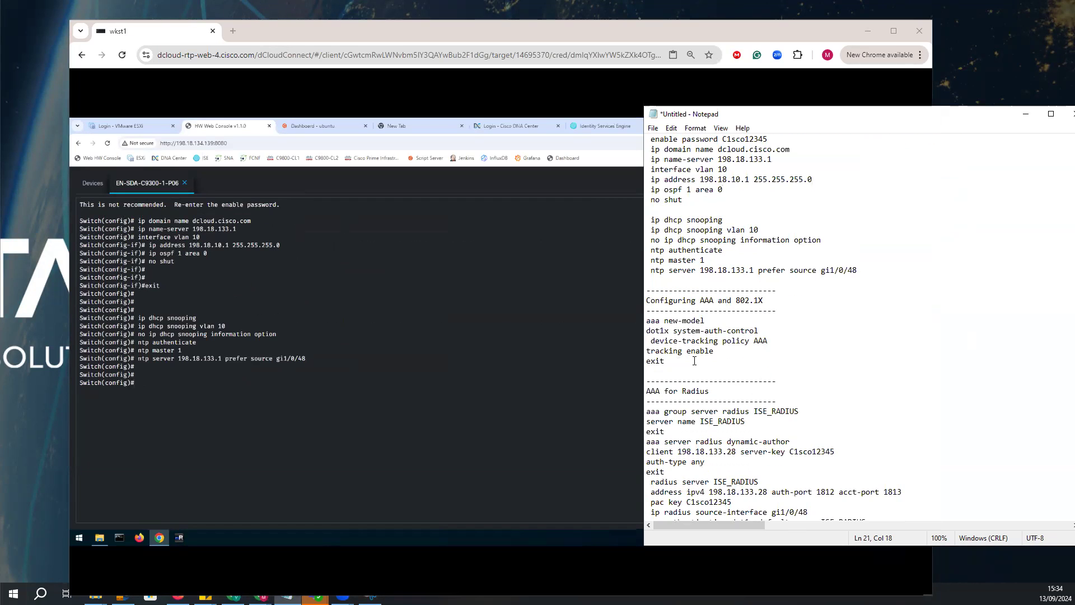
pyautogui.moveTo(701, 366); pyautogui.dragTo(665, 331)
pyautogui.moveTo(753, 352); pyautogui.dragTo(646, 320)
pyautogui.click(689, 367)
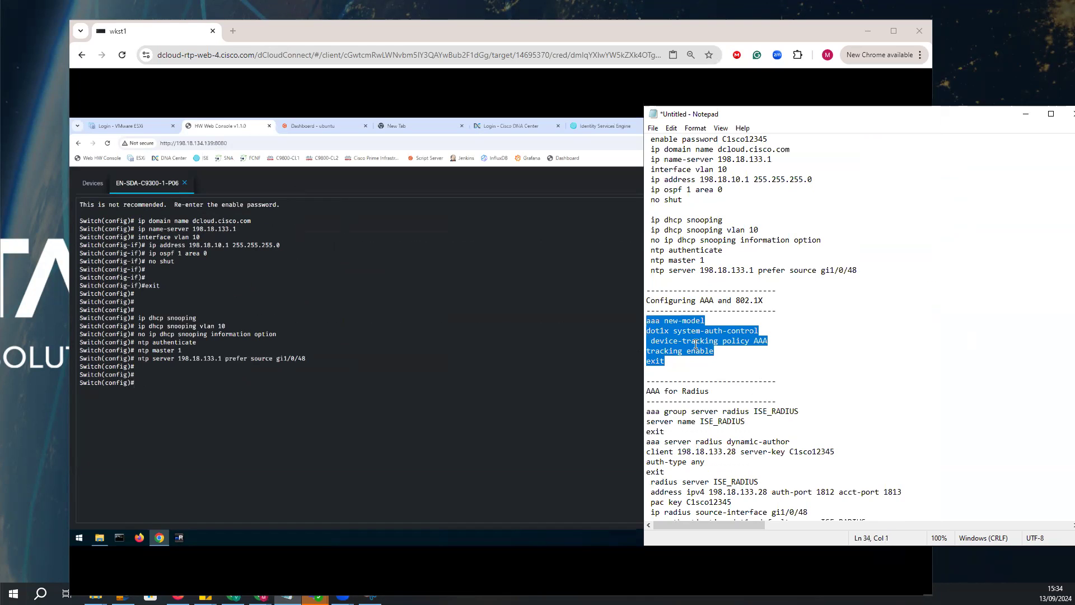
pyautogui.rightClick(696, 344)
pyautogui.click(723, 378)
pyautogui.click(205, 375)
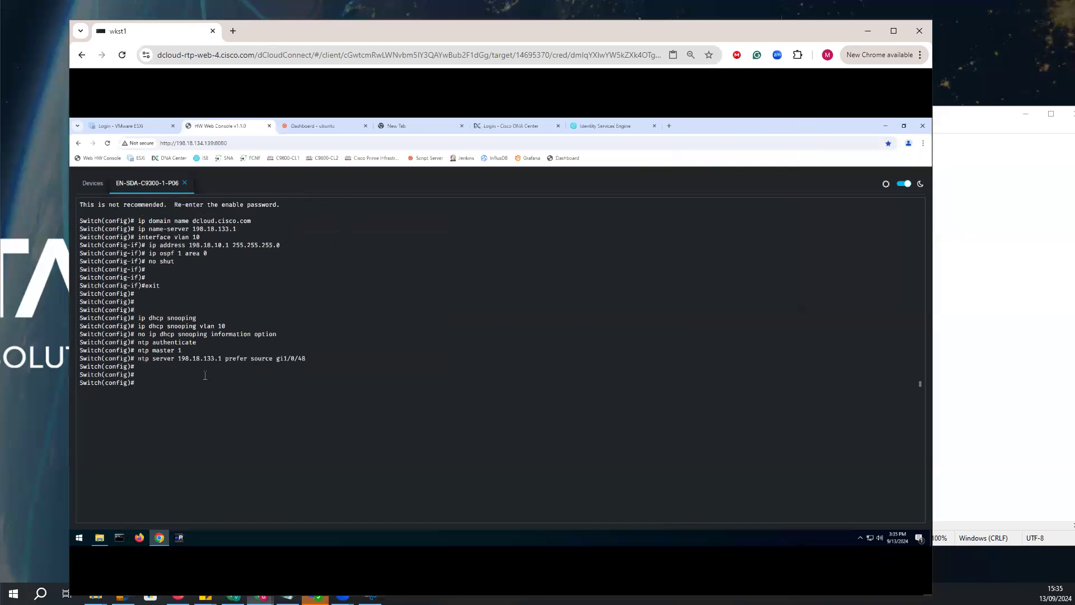
# Reconnect to EN-SDA-C9300-1-P06 and paste the AAA and 802.1X block, applying "aaa new-model", "dot1x system-auth-control" and device-tracking policy AAA with tracking enabled.
pyautogui.rightClick(212, 389)
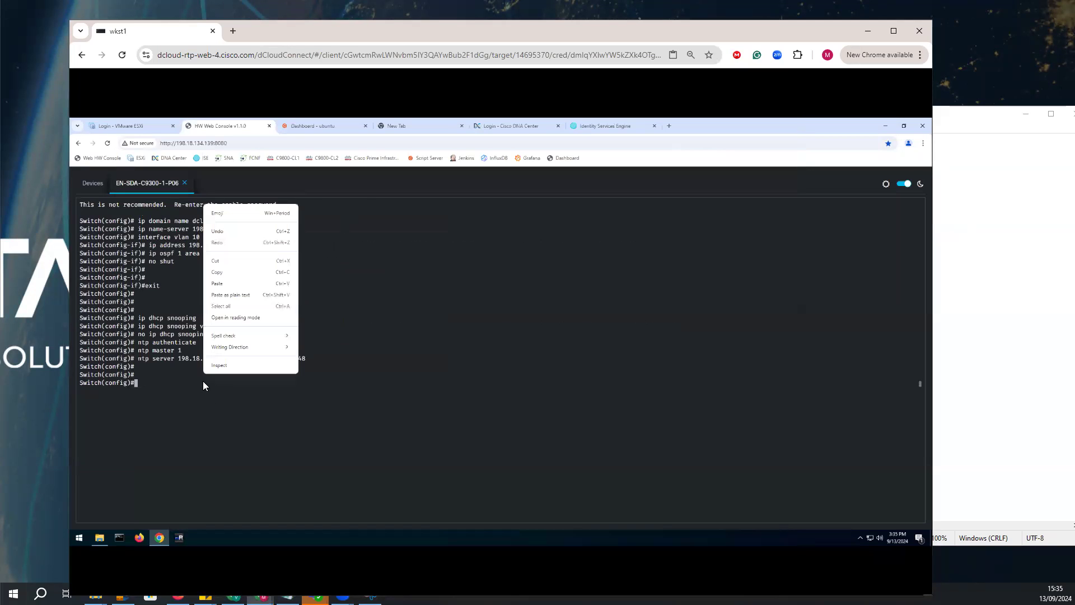
pyautogui.click(245, 284)
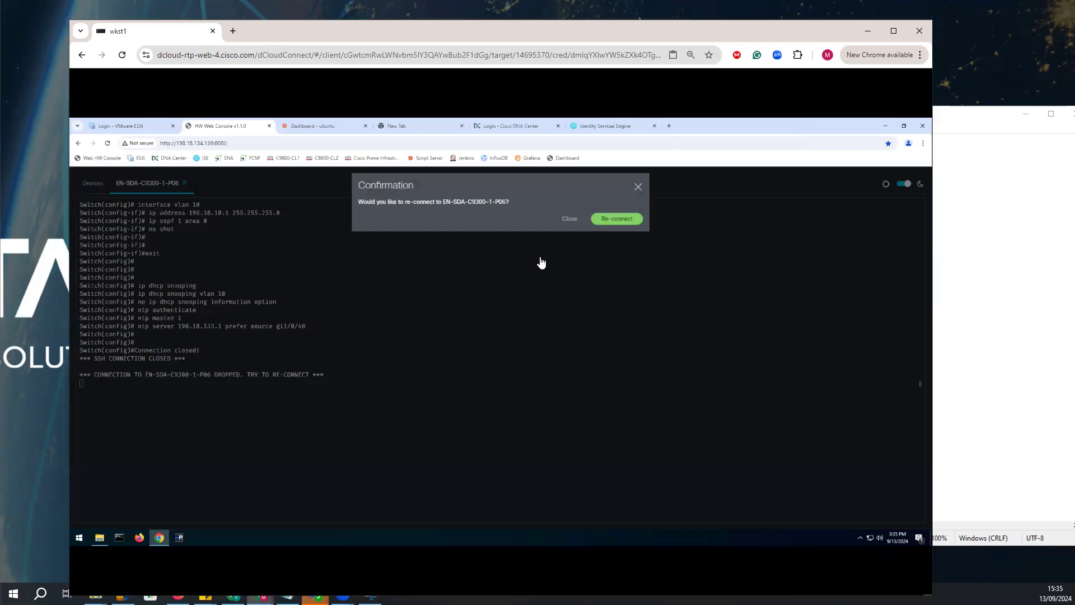
pyautogui.click(616, 219)
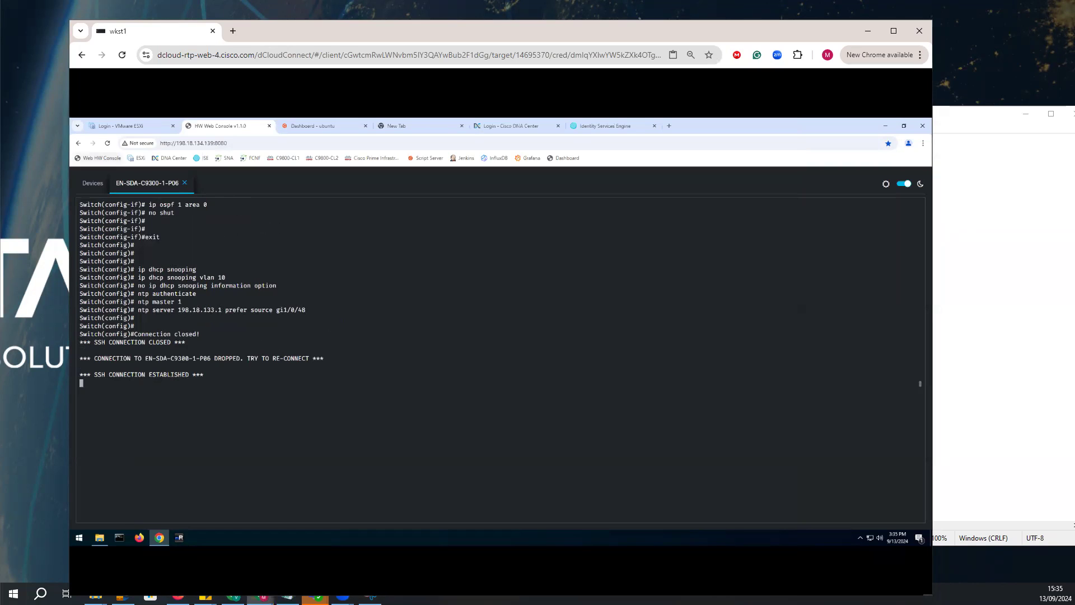
pyautogui.click(257, 317)
pyautogui.press('Return')
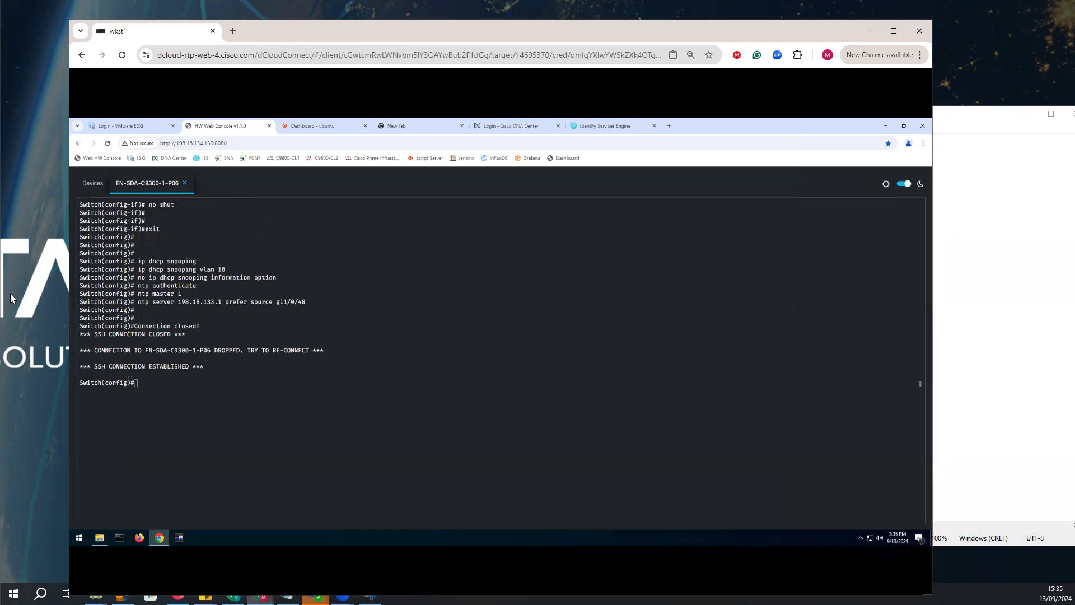
pyautogui.rightClick(283, 372)
pyautogui.click(305, 285)
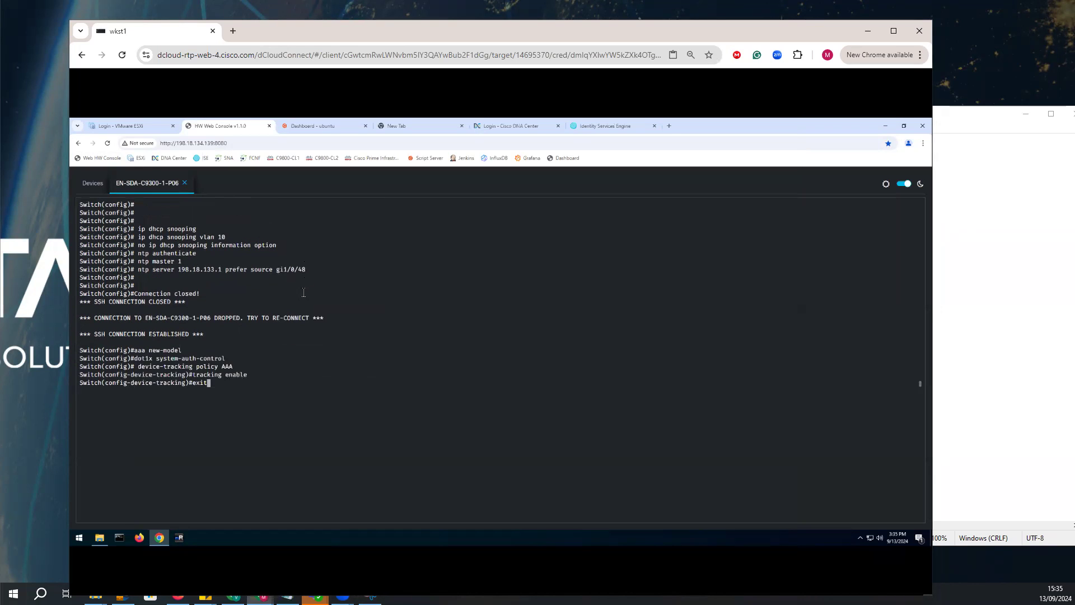
# In the Notepad notes' AAA for Radius section, change the dynamic-author client address to 198.18.133.27.
pyautogui.click(993, 324)
pyautogui.click(172, 175)
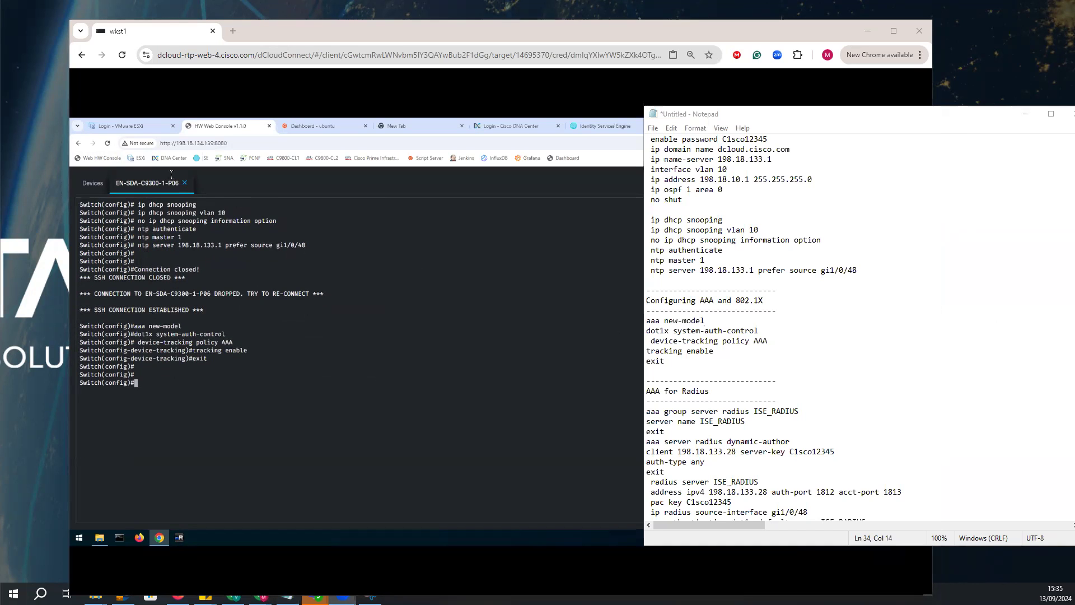
pyautogui.click(765, 399)
pyautogui.scroll(-7, 765, 398)
pyautogui.moveTo(647, 200); pyautogui.dragTo(743, 200)
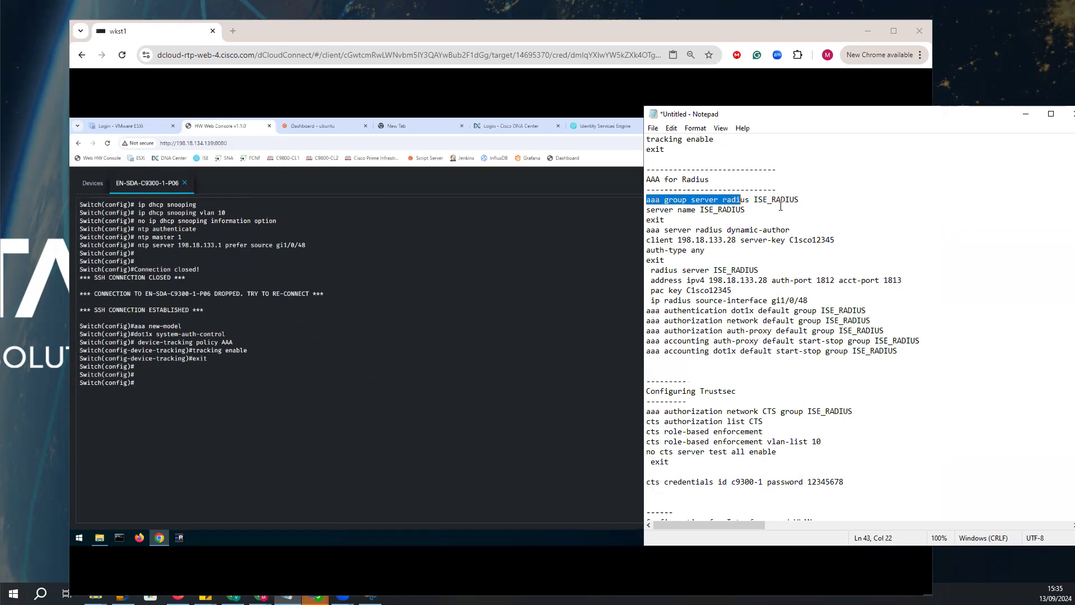
pyautogui.click(732, 240)
pyautogui.press('Delete')
pyautogui.write('7')
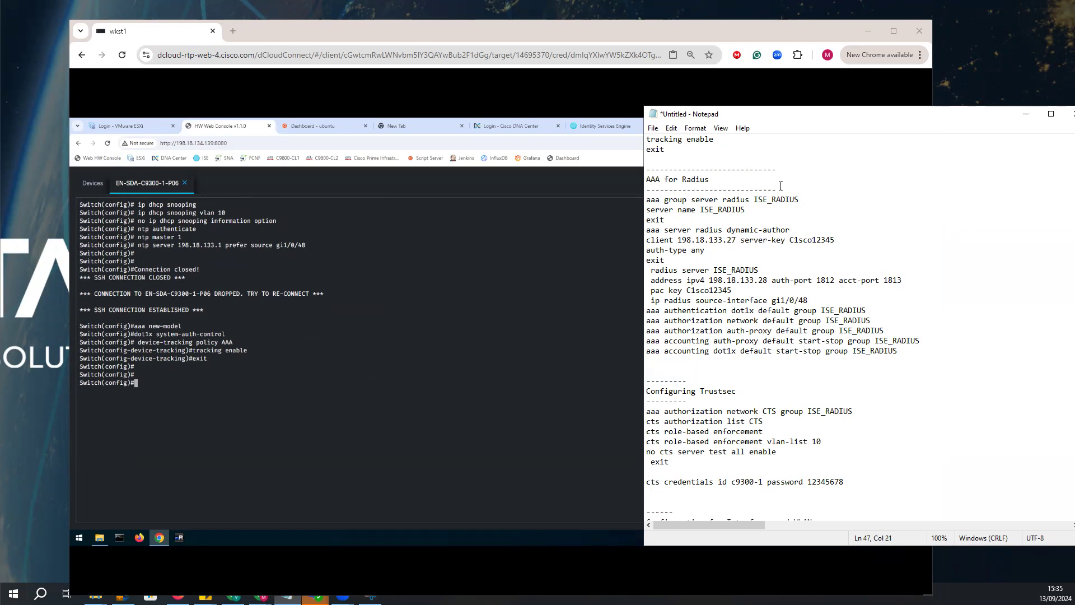
# Check the RADIUS group, client key, PAC key and source interface in the notes, and change the radius server IPv4 address to 198.18.133.2.
pyautogui.moveTo(799, 200); pyautogui.dragTo(702, 211)
pyautogui.moveTo(790, 230); pyautogui.dragTo(692, 240)
pyautogui.moveTo(838, 239); pyautogui.dragTo(789, 239)
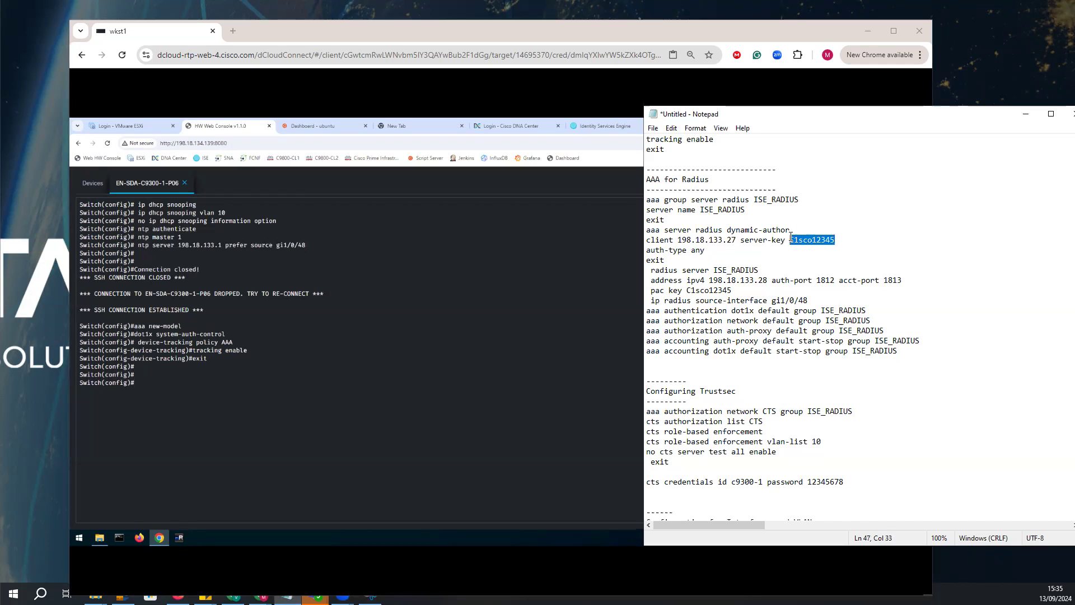
pyautogui.moveTo(661, 275); pyautogui.dragTo(751, 280)
pyautogui.click(767, 280)
pyautogui.press('BackSpace')
pyautogui.press('Home')
pyautogui.moveTo(743, 295); pyautogui.dragTo(687, 291)
pyautogui.moveTo(808, 300); pyautogui.dragTo(776, 300)
# Copy the AAA for Radius commands from "aaa group server radius ISE_RADIUS" through the dot1x accounting line in the notes.
pyautogui.moveTo(898, 351); pyautogui.dragTo(643, 199)
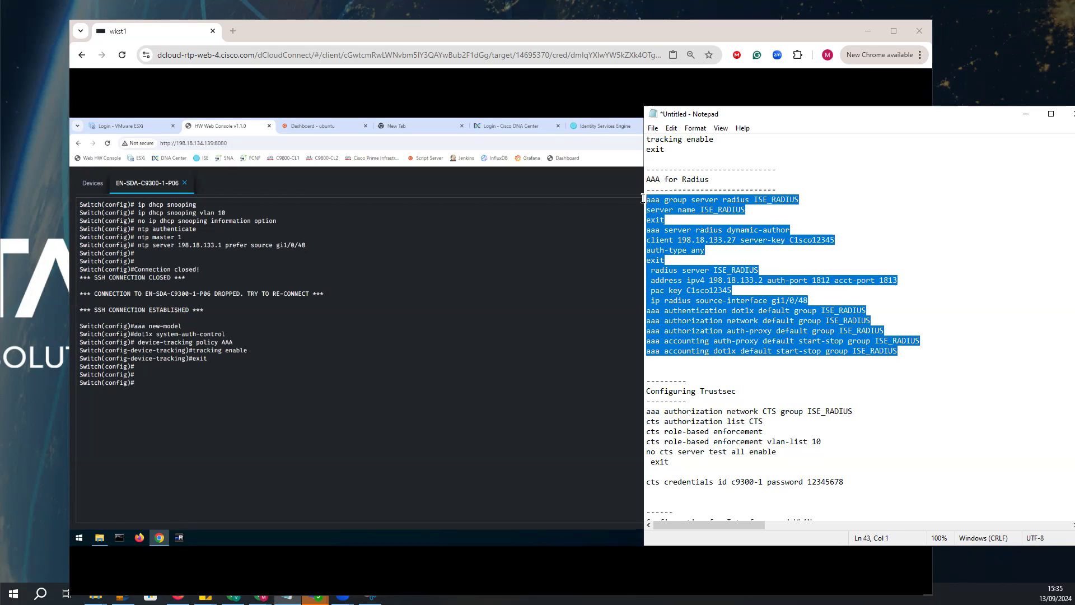
pyautogui.rightClick(665, 236)
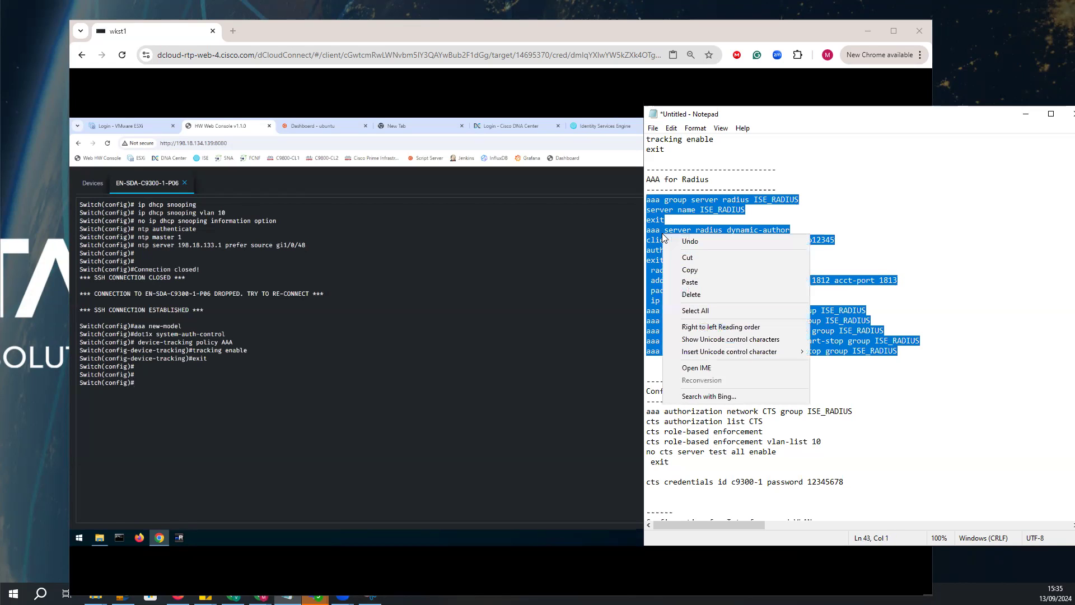
pyautogui.click(686, 270)
# Reconnect to the switch console and paste the ISE_RADIUS block, applying its server key, PAC key, source interface gi1/0/48 and dot1x authentication, authorization and accounting.
pyautogui.click(258, 382)
pyautogui.rightClick(258, 382)
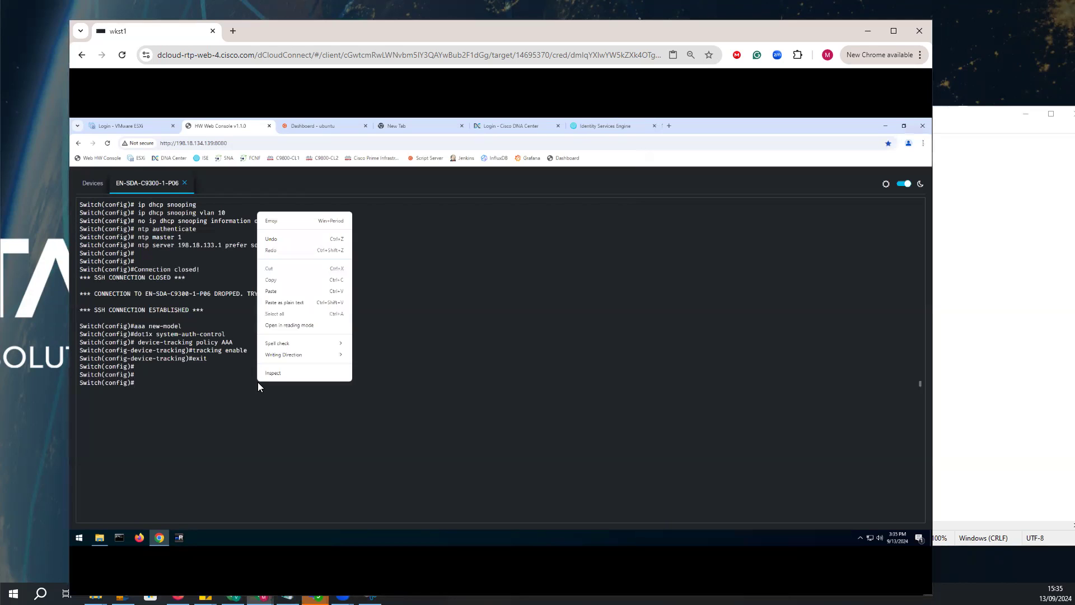
pyautogui.click(278, 291)
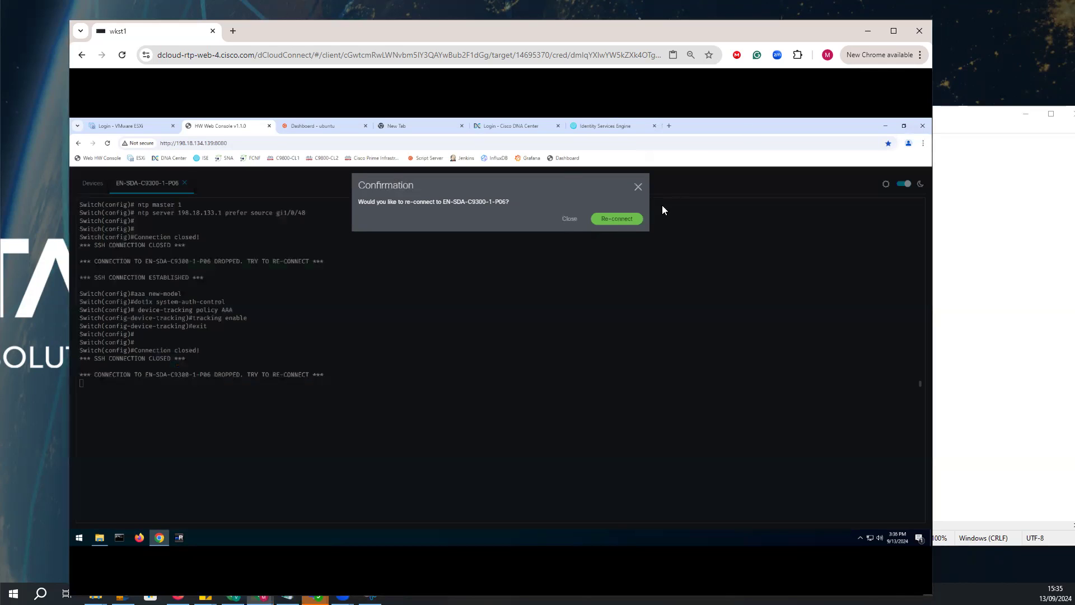
pyautogui.click(616, 219)
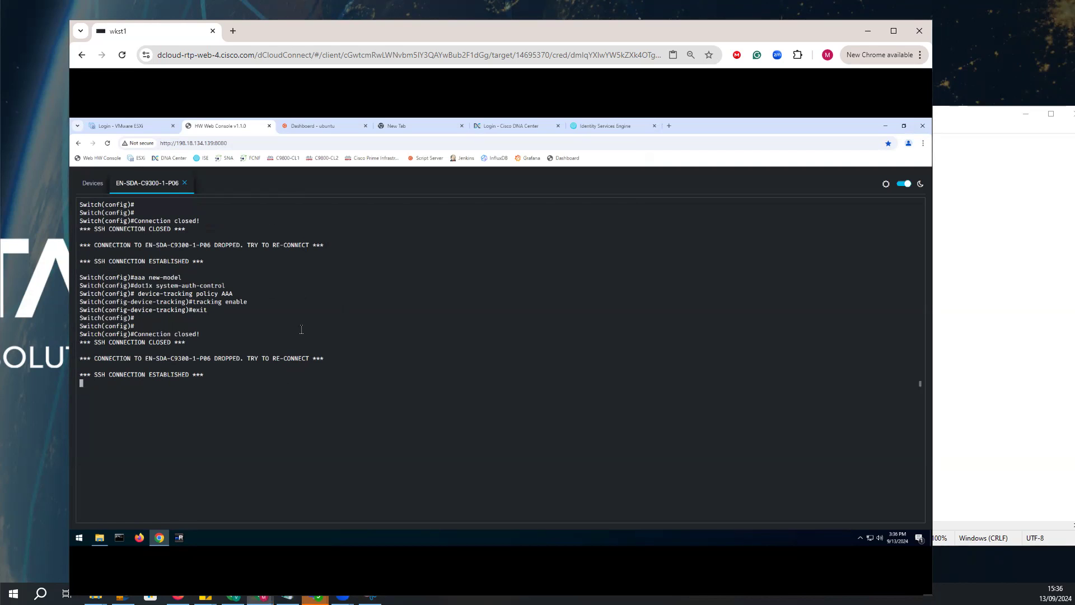
pyautogui.rightClick(282, 367)
pyautogui.click(301, 282)
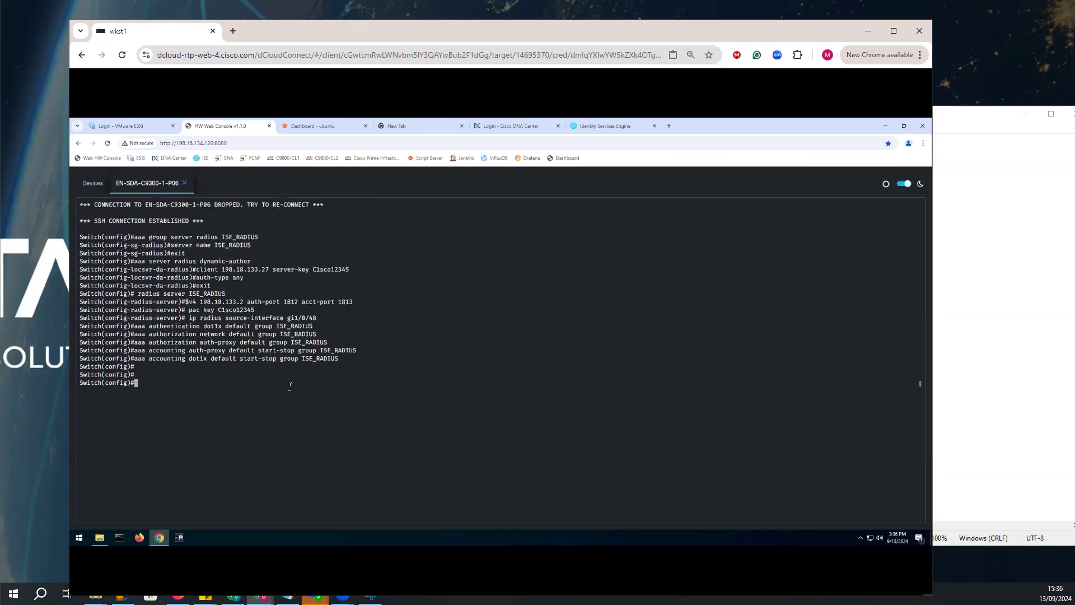
# Review the Configuring Trustsec commands in the notes, copy them with the CTS credentials line and try to paste them in the switch console.
pyautogui.click(998, 316)
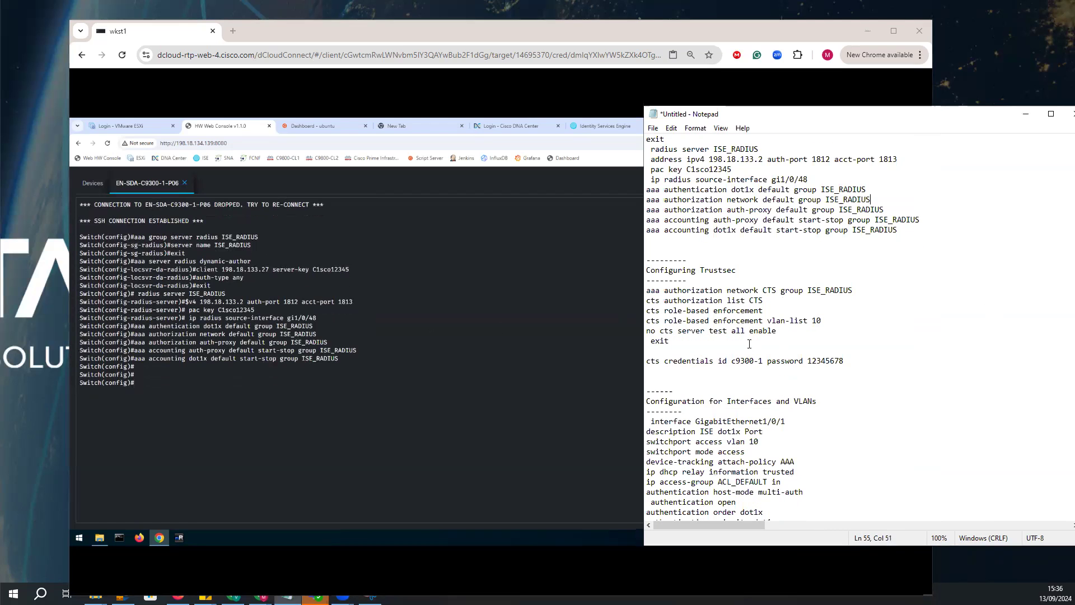
pyautogui.moveTo(737, 271); pyautogui.dragTo(700, 271)
pyautogui.moveTo(853, 291); pyautogui.dragTo(807, 291)
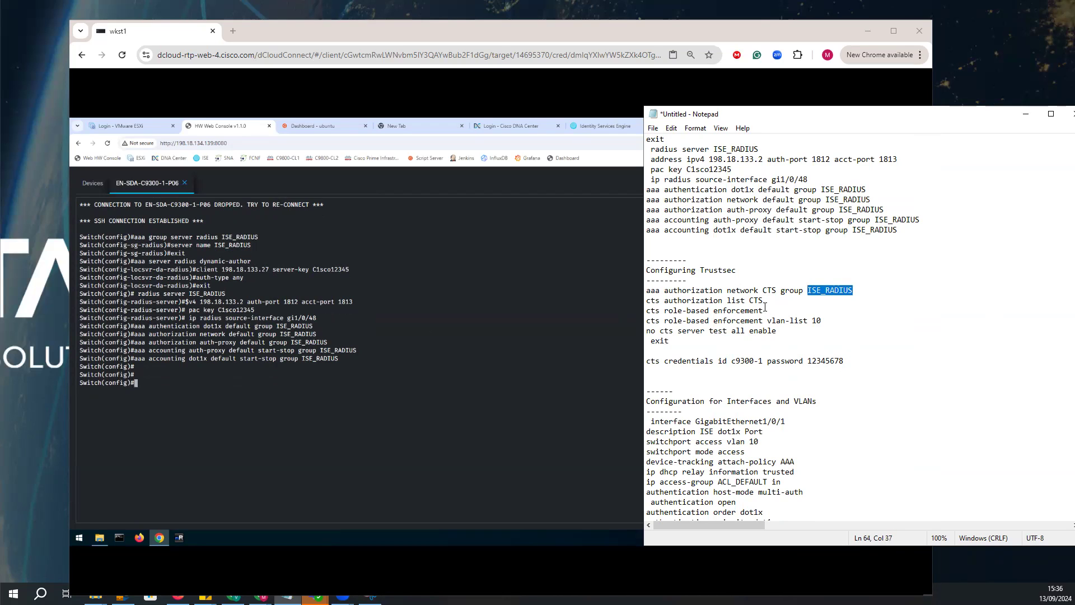
pyautogui.moveTo(765, 307); pyautogui.dragTo(749, 310)
pyautogui.moveTo(822, 321); pyautogui.dragTo(804, 321)
pyautogui.moveTo(848, 364); pyautogui.dragTo(647, 290)
pyautogui.rightClick(654, 304)
pyautogui.click(667, 342)
pyautogui.click(249, 392)
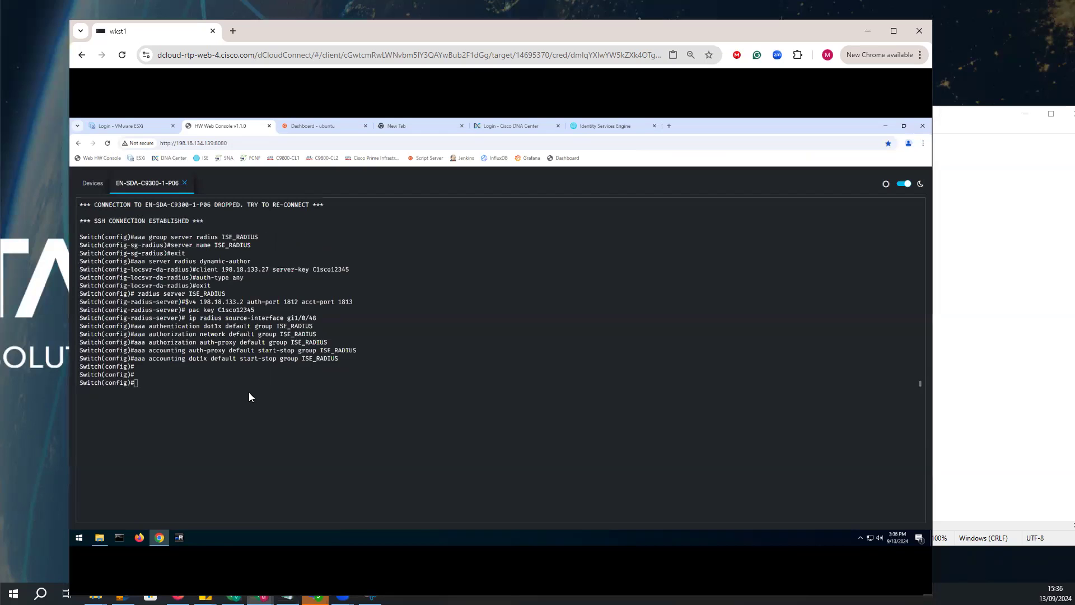
pyautogui.rightClick(249, 392)
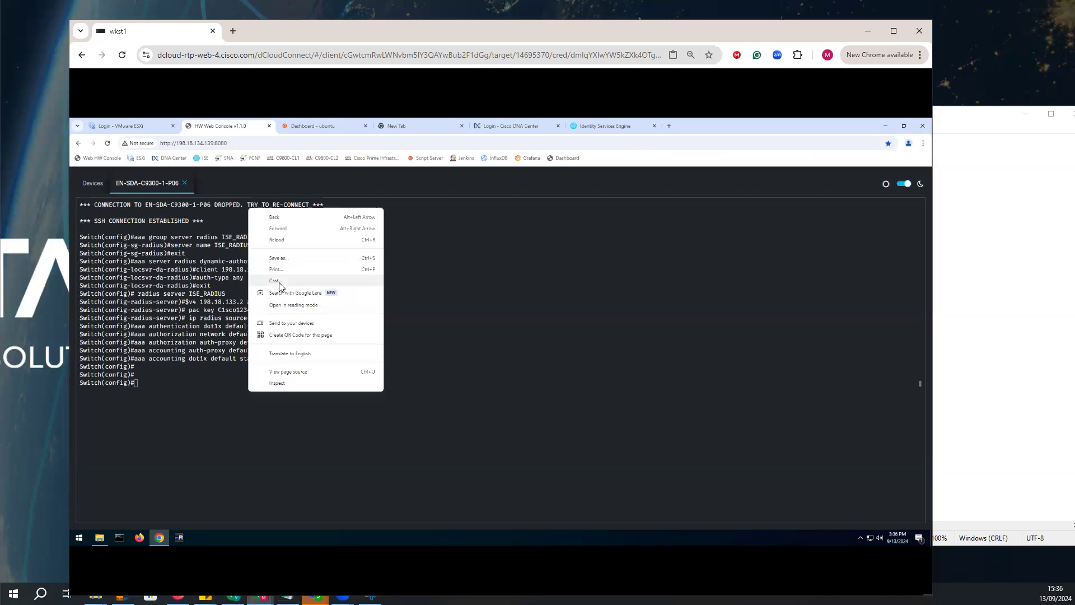
pyautogui.click(194, 390)
pyautogui.rightClick(193, 390)
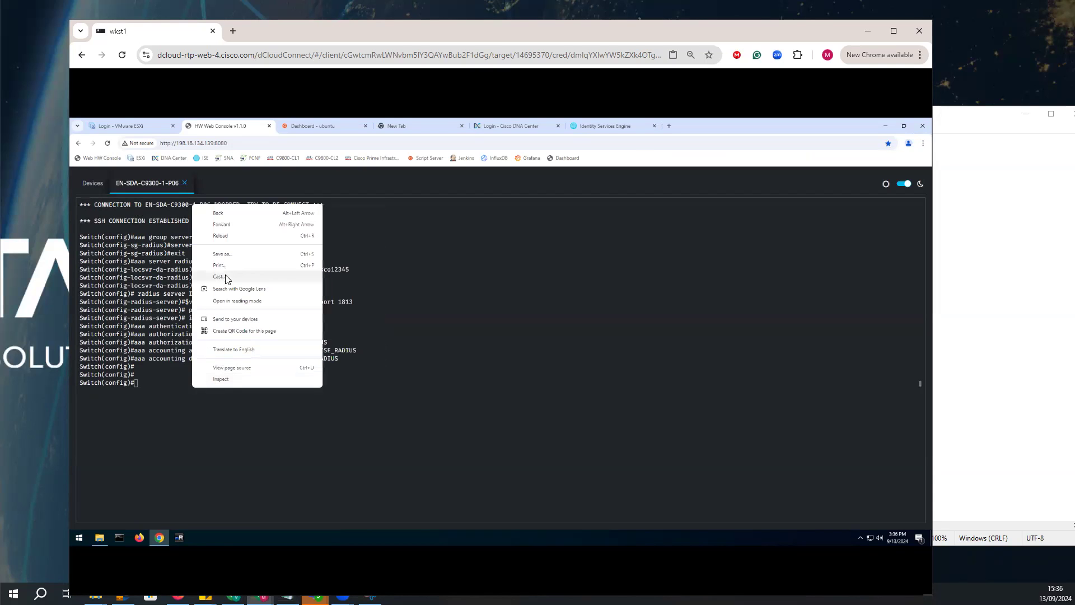
# Copy only the TrustSec commands from "aaa authorization network CTS" through "exit" and try to paste them on the switch.
pyautogui.click(989, 389)
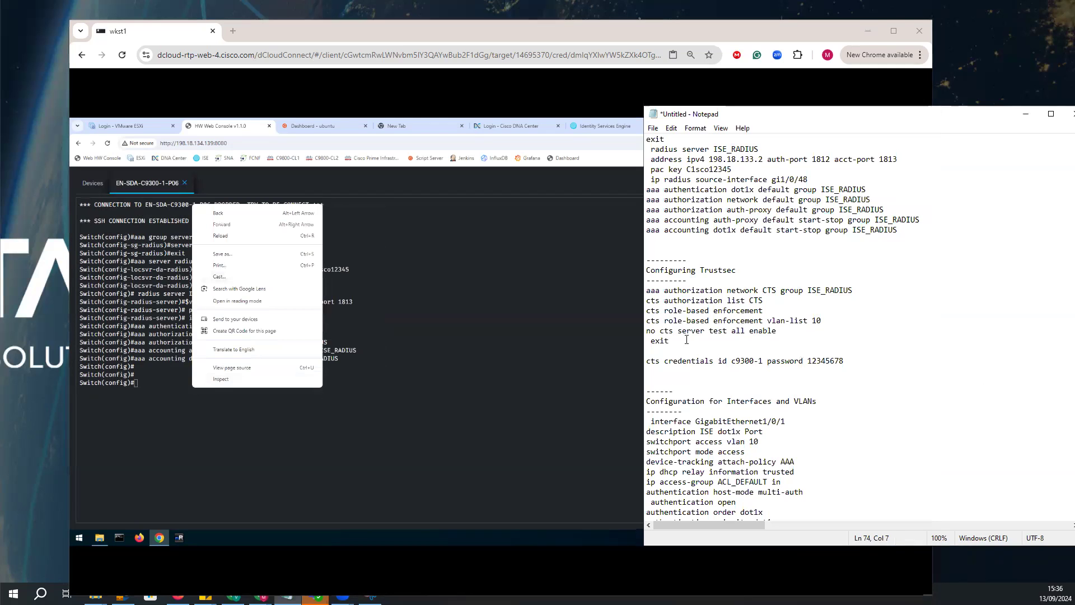
pyautogui.moveTo(684, 338); pyautogui.dragTo(640, 295)
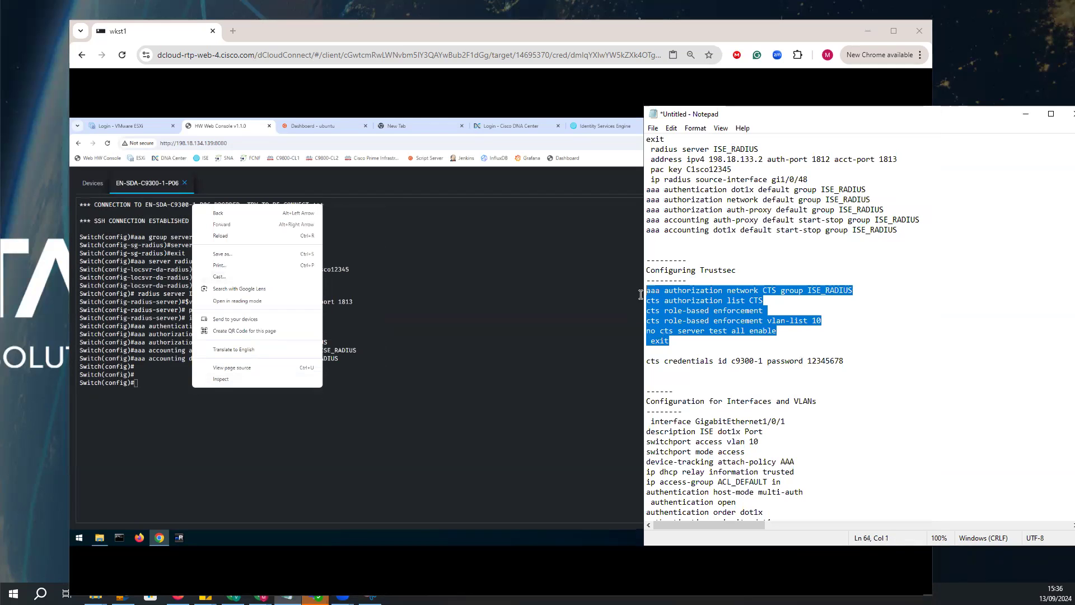
pyautogui.click(182, 415)
pyautogui.rightClick(157, 377)
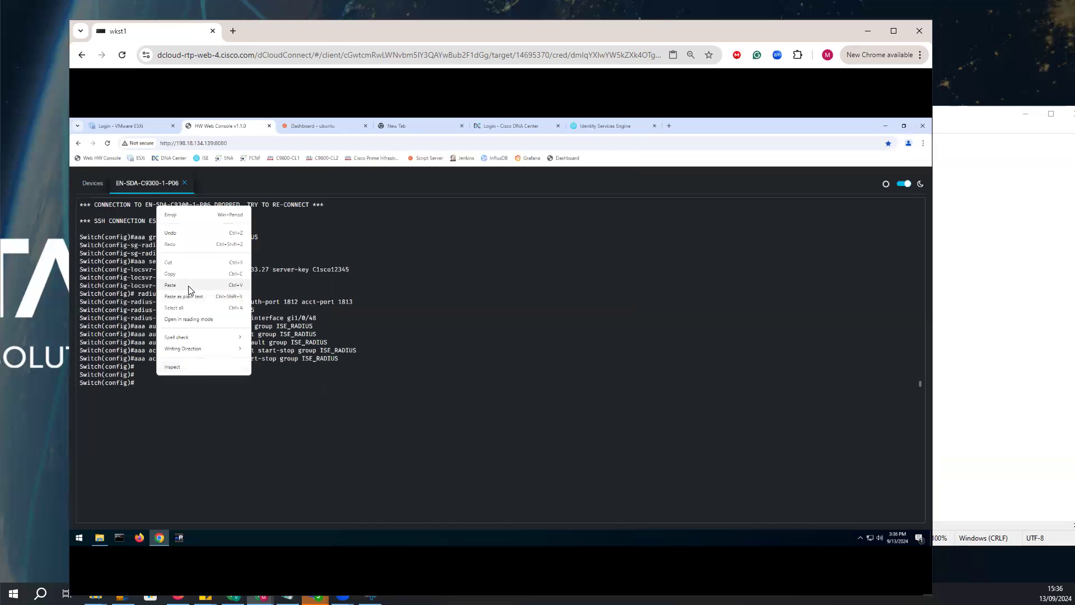
pyautogui.click(193, 295)
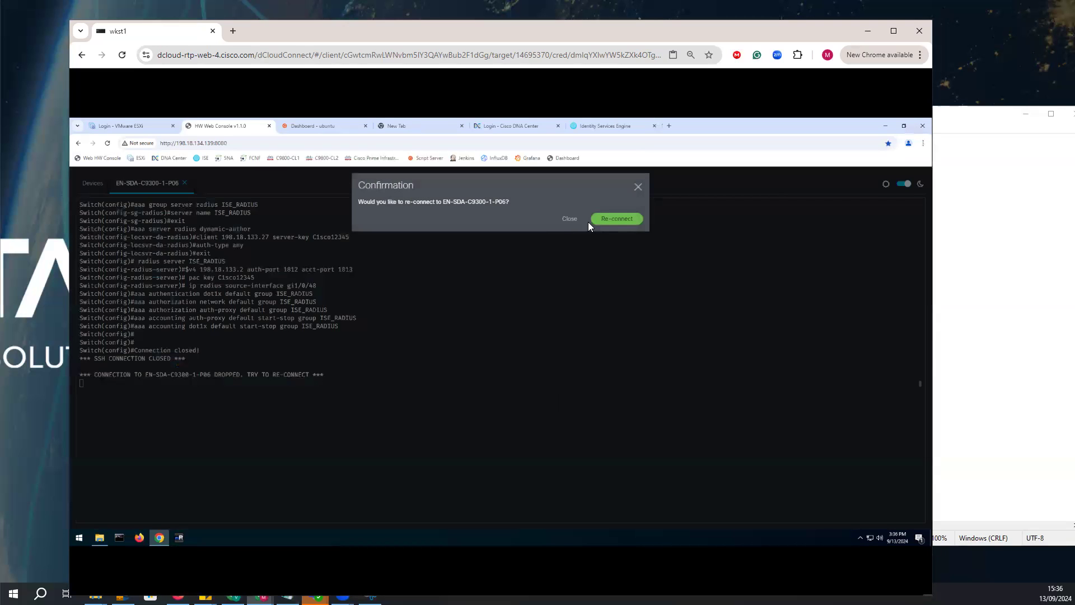
# Reconnect to EN-SDA-C9300-1-P06, reselect the TrustSec commands through "exit" in the notes and bring up the switch configuration prompt.
pyautogui.click(622, 220)
pyautogui.click(989, 300)
pyautogui.moveTo(686, 341); pyautogui.dragTo(647, 290)
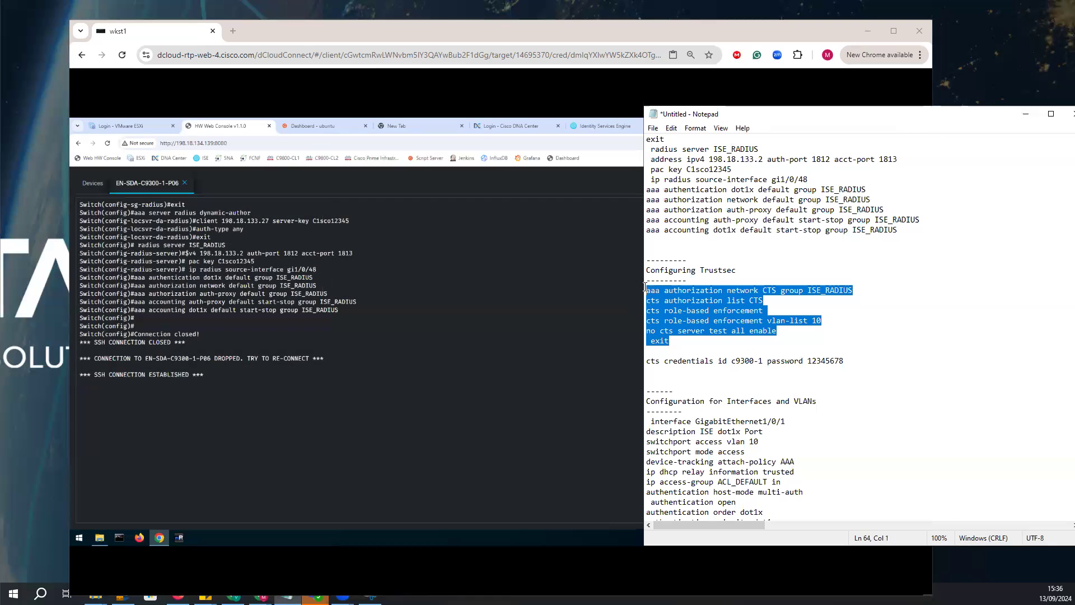
pyautogui.click(236, 403)
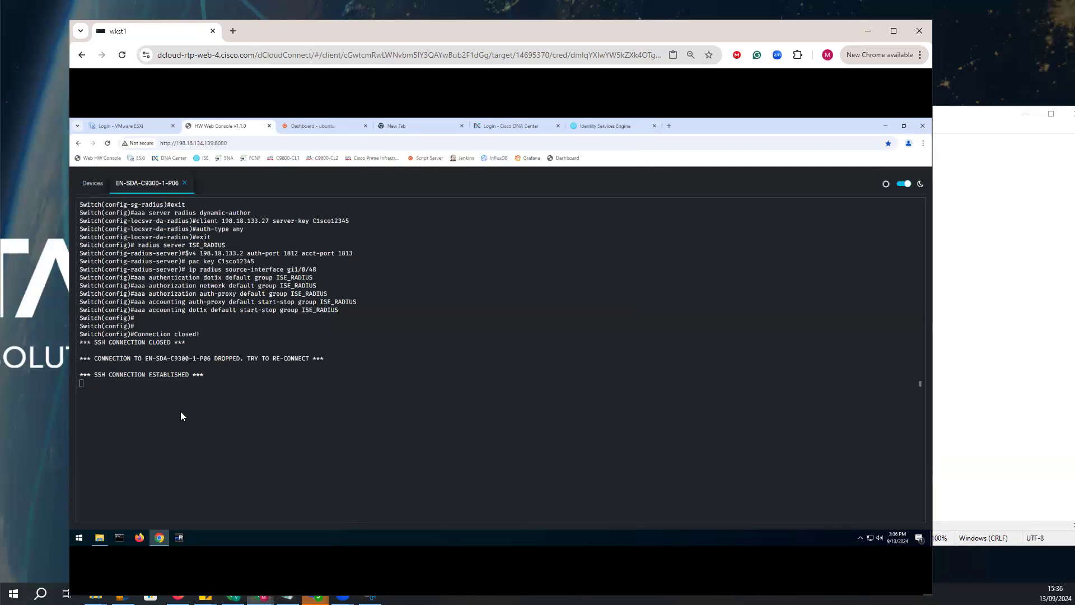
pyautogui.press('Return')
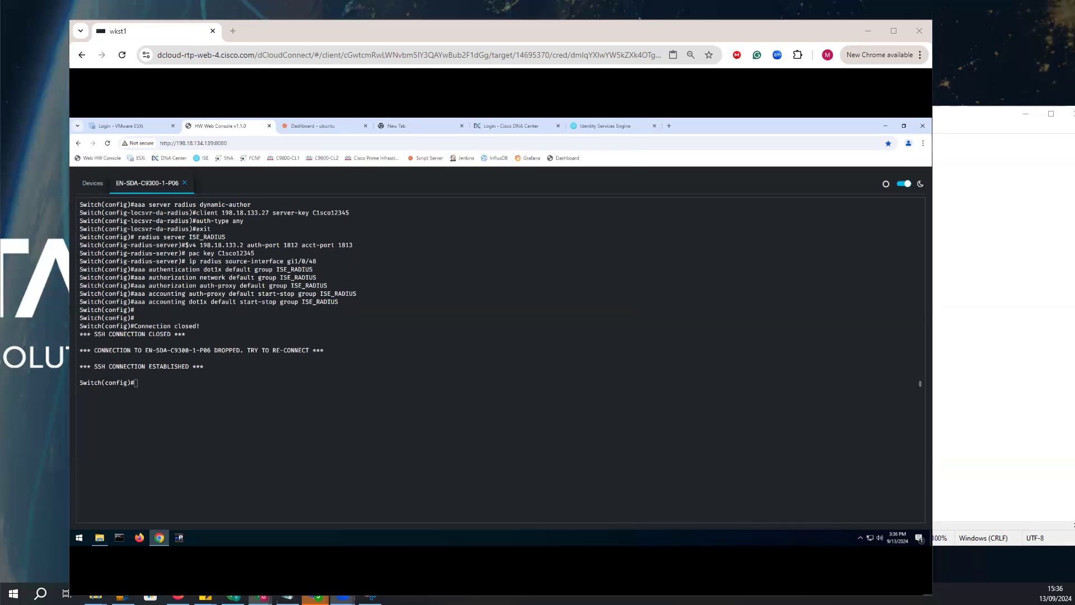
# Paste the TrustSec commands on the switch, applying authorization list CTS with group ISE_RADIUS and role-based enforcement for VLAN 10, and exit configuration mode.
pyautogui.rightClick(314, 401)
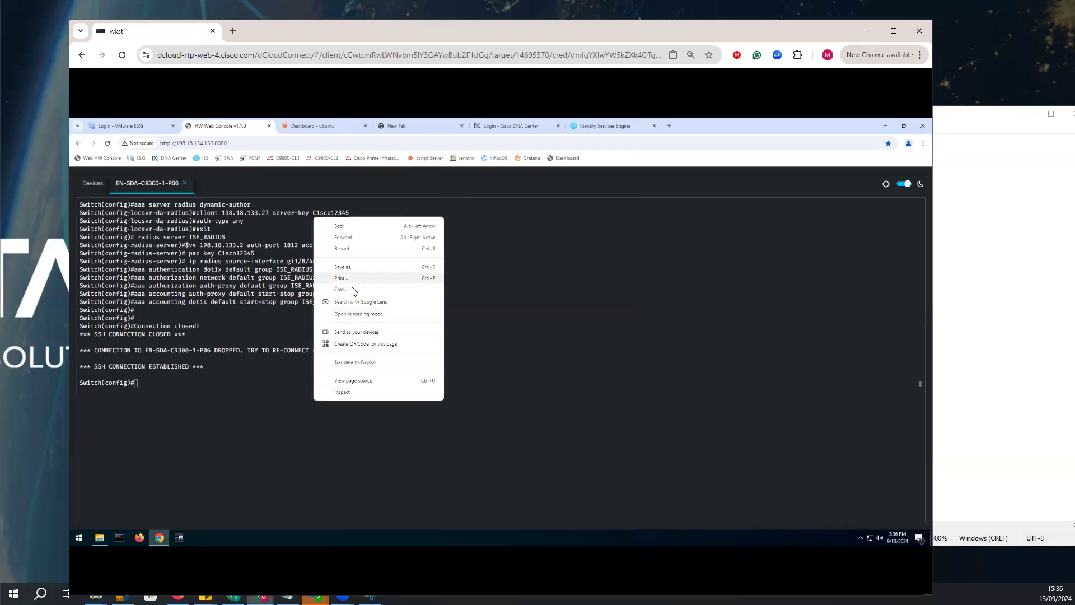
pyautogui.click(243, 376)
pyautogui.rightClick(243, 376)
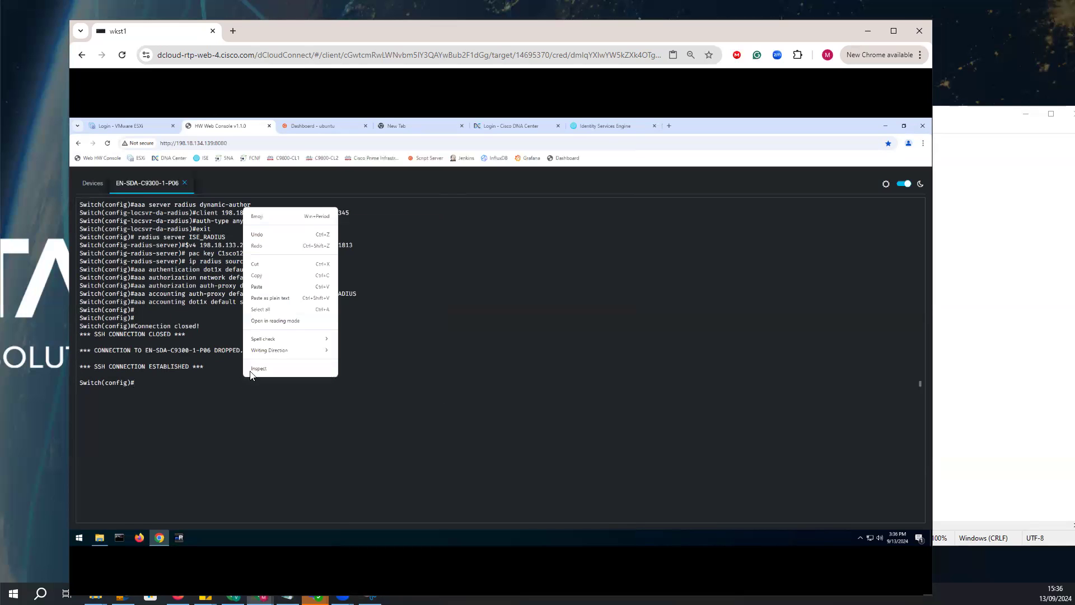
pyautogui.click(257, 286)
pyautogui.press('Return')
pyautogui.press('Return')
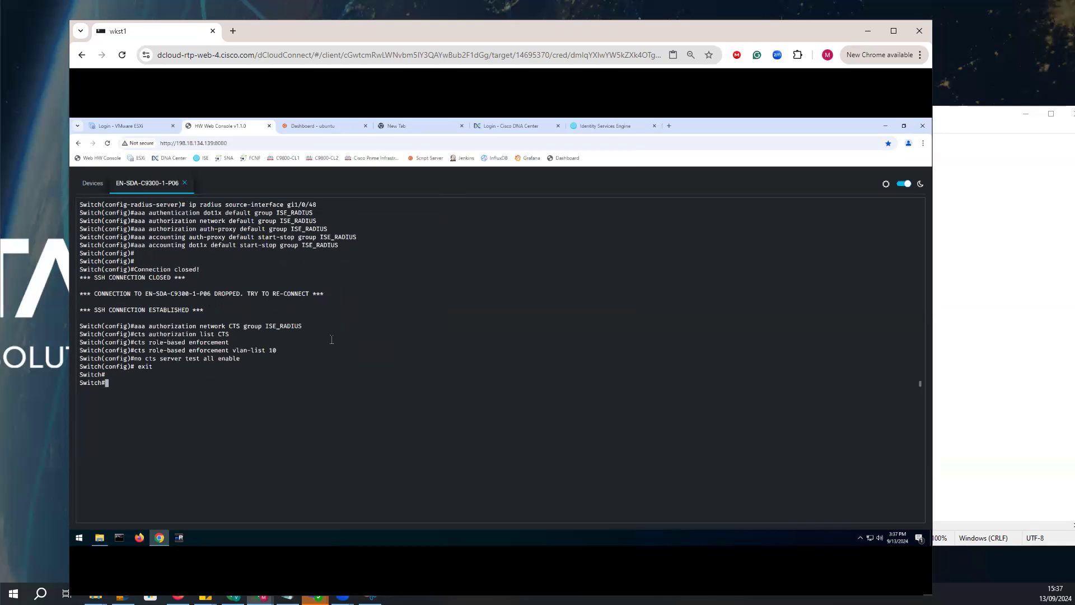
# Copy the "cts credentials" line from the notes and run it on the switch with ID c9300-1 and the CTS password.
pyautogui.moveTo(291, 367); pyautogui.dragTo(298, 383)
pyautogui.click(989, 330)
pyautogui.moveTo(847, 361); pyautogui.dragTo(642, 362)
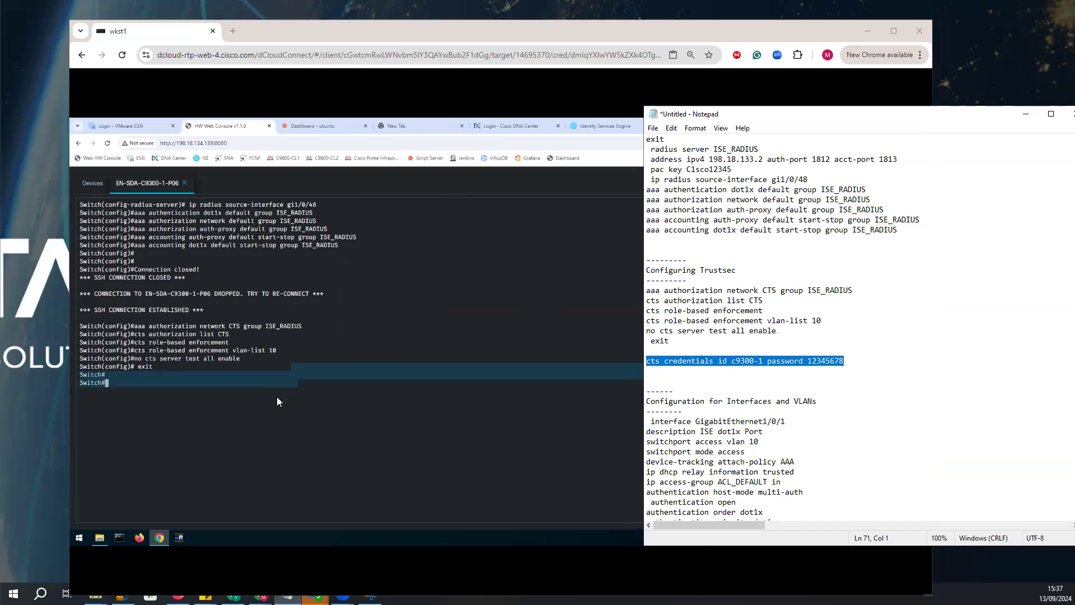
pyautogui.moveTo(846, 361); pyautogui.dragTo(645, 367)
pyautogui.click(300, 383)
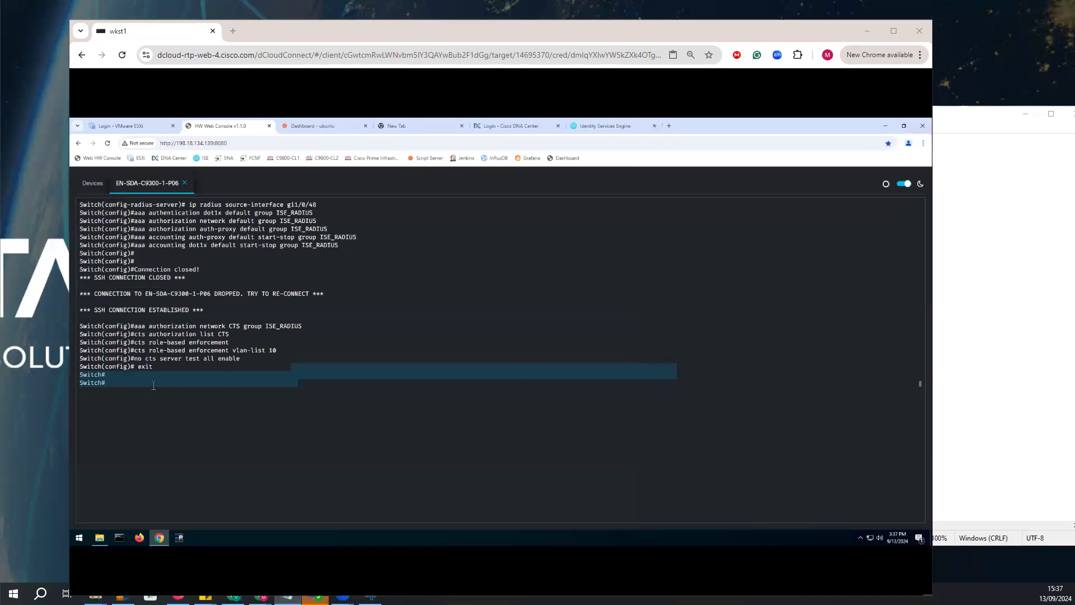
pyautogui.rightClick(132, 383)
pyautogui.rightClick(132, 383)
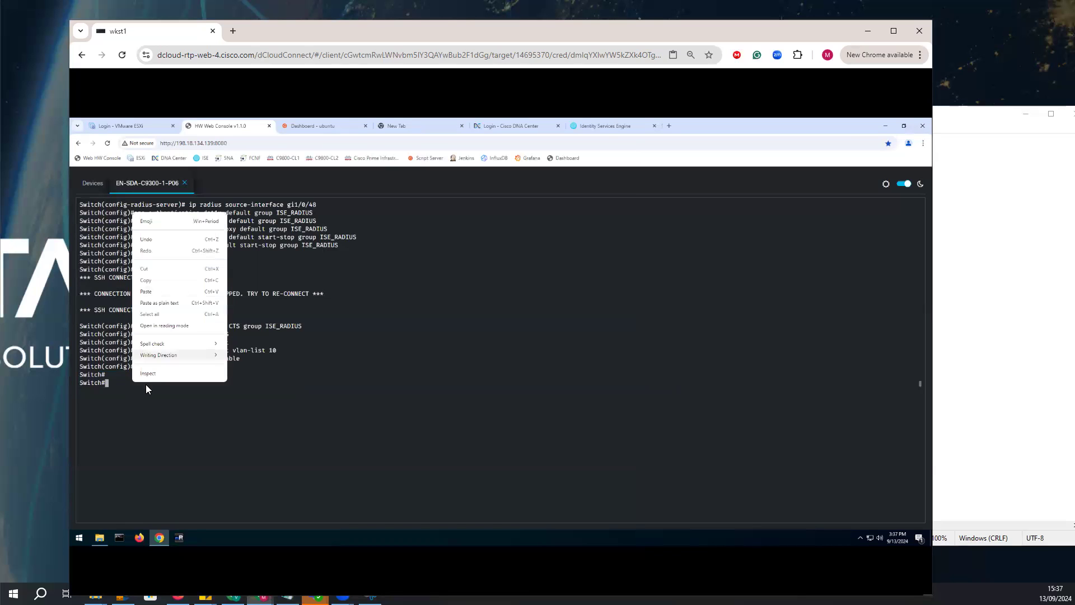
pyautogui.click(149, 292)
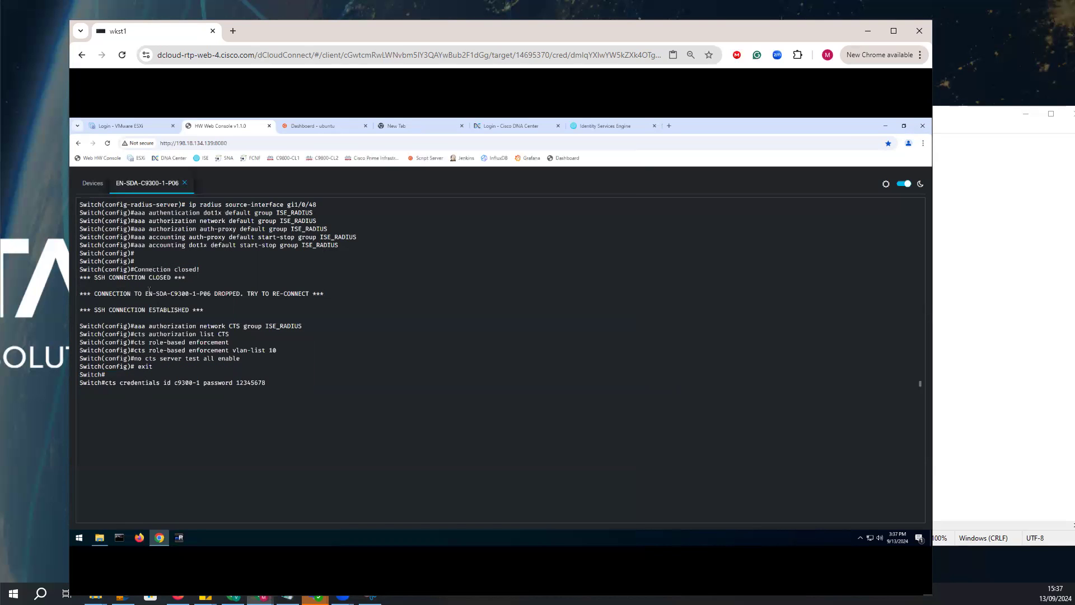
pyautogui.press('Return')
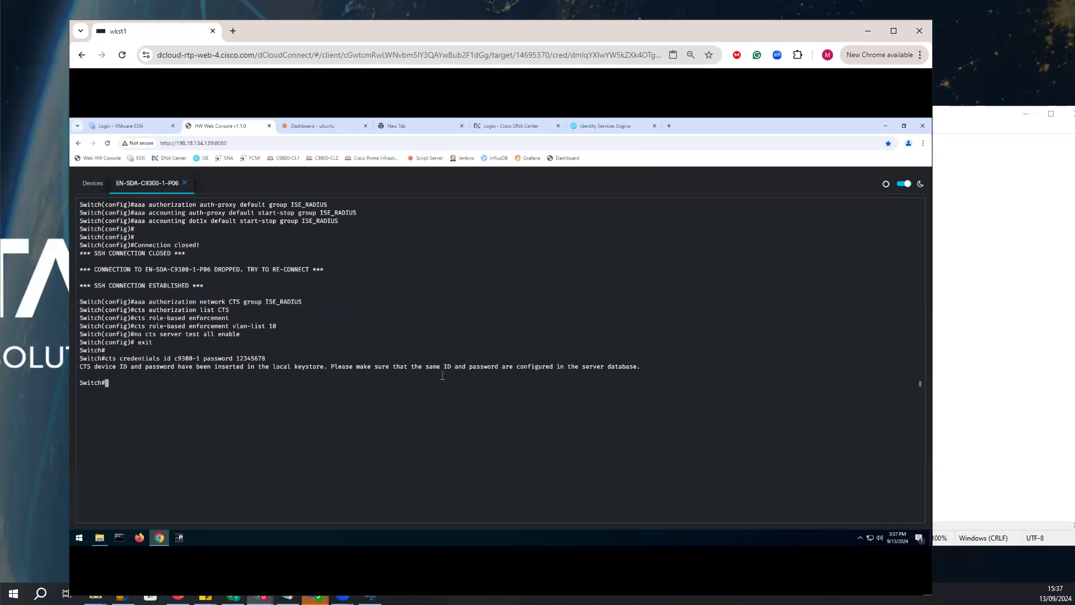
# Locate port Gig1/0/1 of Catalyst 9300 - 1 in the topology diagram and return to the interface section of the notes.
pyautogui.click(980, 374)
pyautogui.scroll(-8, 818, 336)
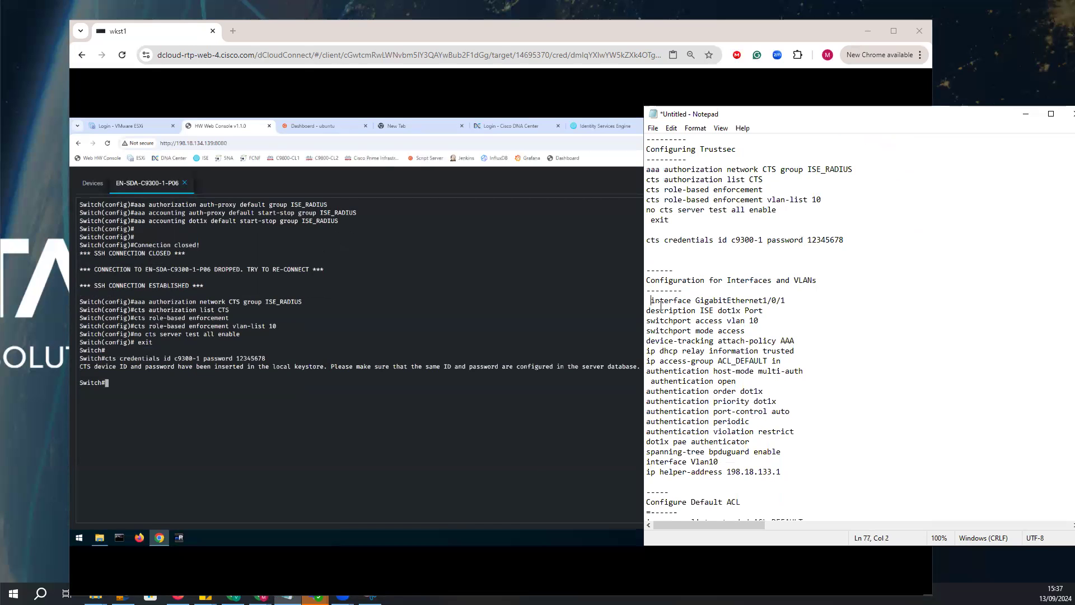
pyautogui.click(372, 590)
pyautogui.click(370, 599)
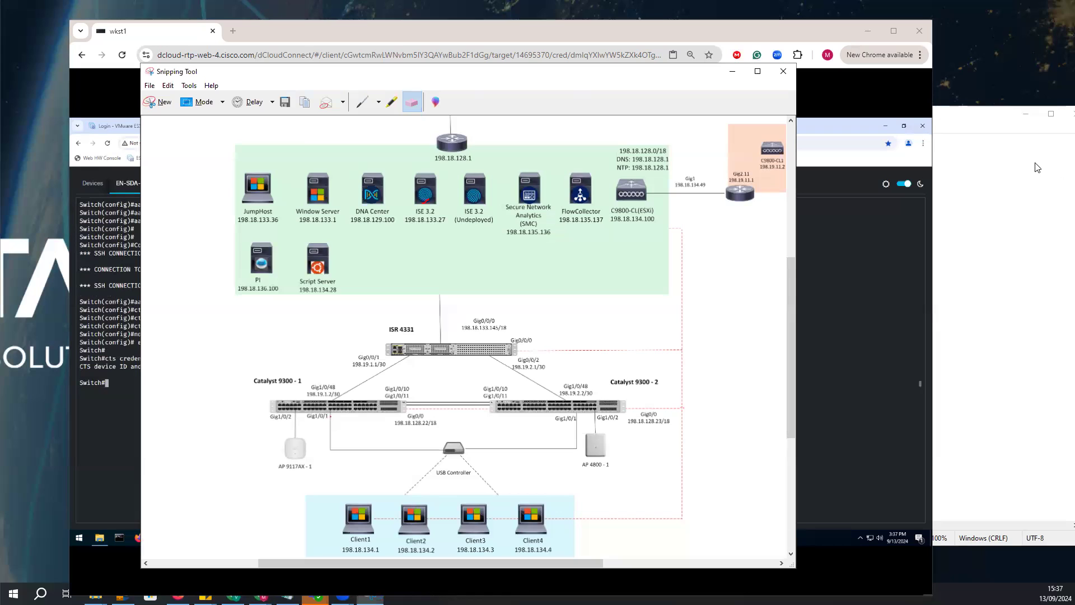
pyautogui.moveTo(343, 416)
pyautogui.mouseDown()
pyautogui.moveTo(306, 431)
pyautogui.moveTo(344, 428)
pyautogui.moveTo(342, 446)
pyautogui.moveTo(367, 438)
pyautogui.mouseUp()
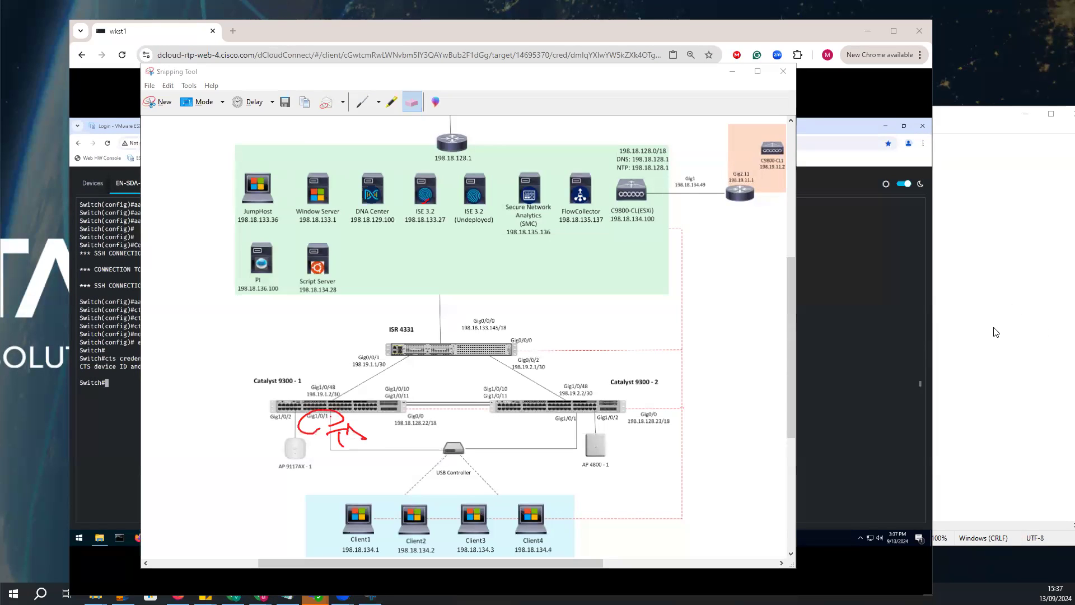
pyautogui.click(978, 255)
pyautogui.click(969, 269)
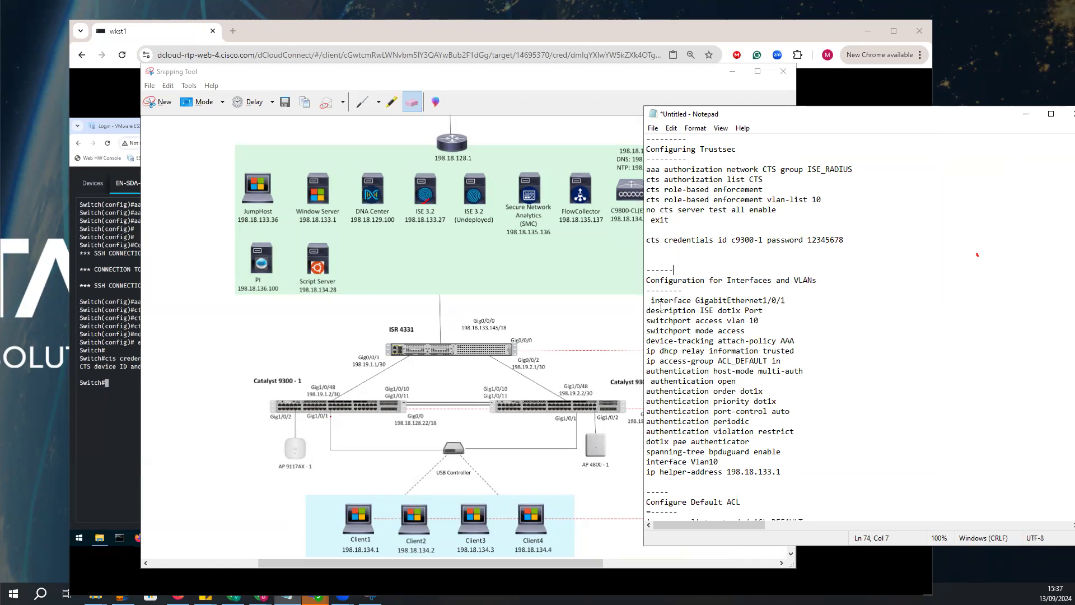
# Review the GigabitEthernet1/0/1, default ACL and Vlan10 commands in the notes, including the access VLAN, authentication and helper-address lines.
pyautogui.moveTo(648, 298); pyautogui.dragTo(679, 337)
pyautogui.click(745, 362)
pyautogui.moveTo(765, 317); pyautogui.dragTo(639, 322)
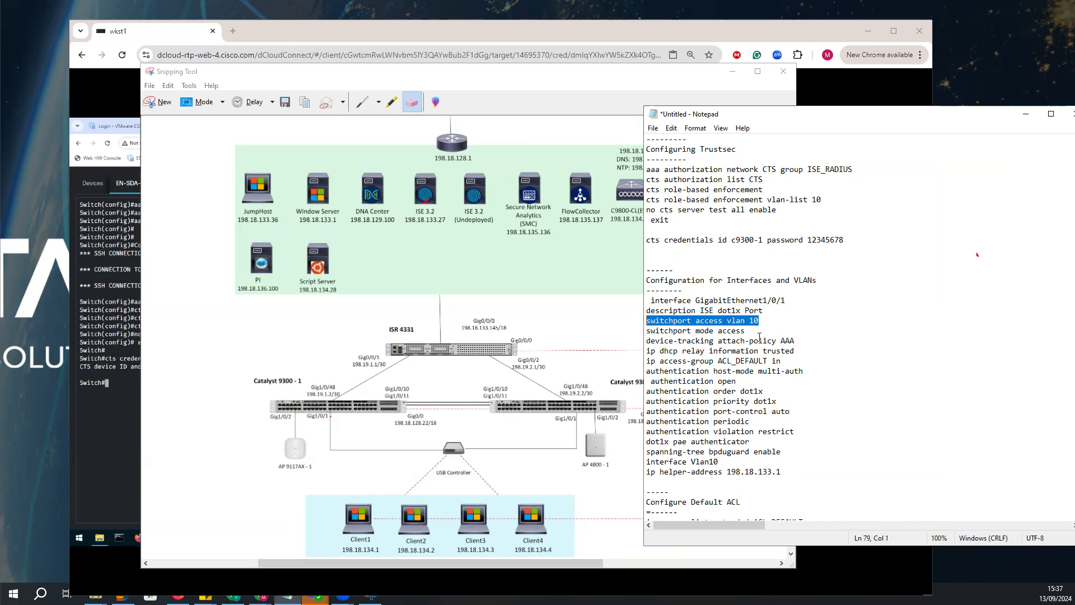
pyautogui.moveTo(809, 341); pyautogui.dragTo(753, 342)
pyautogui.moveTo(656, 352)
pyautogui.mouseDown()
pyautogui.moveTo(795, 352)
pyautogui.moveTo(641, 362)
pyautogui.mouseUp()
pyautogui.scroll(-2, 801, 403)
pyautogui.moveTo(727, 506); pyautogui.dragTo(644, 463)
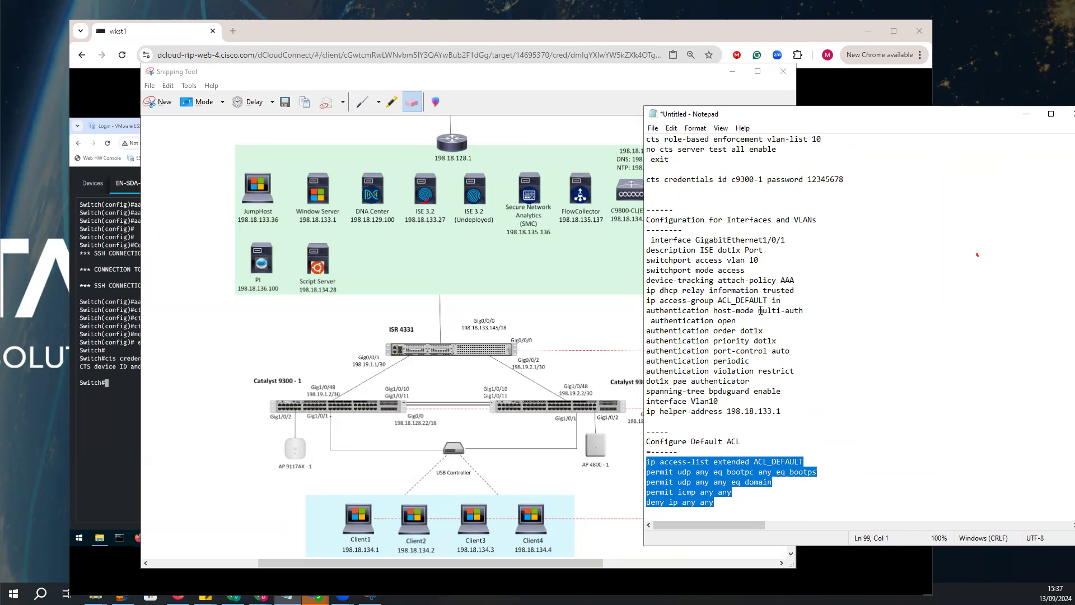
pyautogui.moveTo(804, 310); pyautogui.dragTo(668, 341)
pyautogui.moveTo(808, 373); pyautogui.dragTo(647, 361)
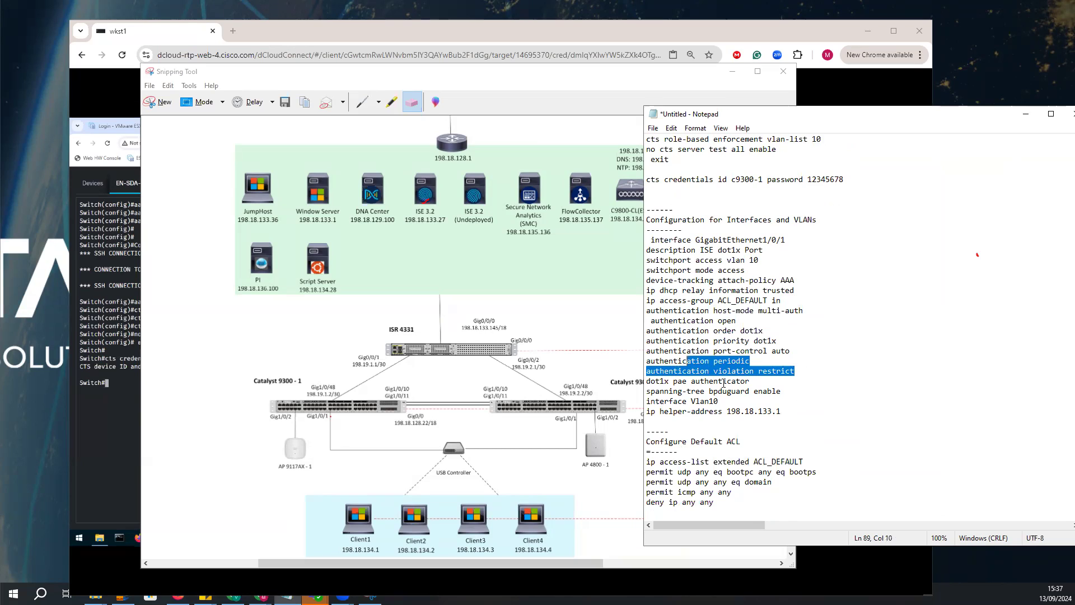
pyautogui.click(789, 400)
pyautogui.moveTo(787, 410); pyautogui.dragTo(646, 401)
pyautogui.click(728, 407)
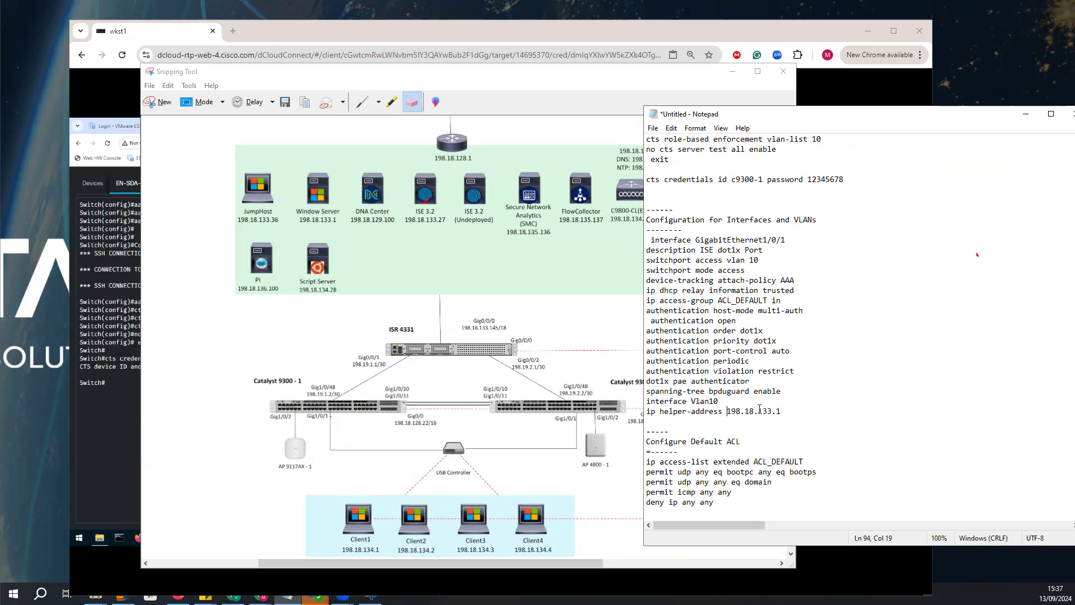
# Copy the commands from "interface GigabitEthernet1/0/1" through "ip helper-address 198.18.133.1" in the notes and enter configuration mode on the switch.
pyautogui.moveTo(786, 413); pyautogui.dragTo(651, 241)
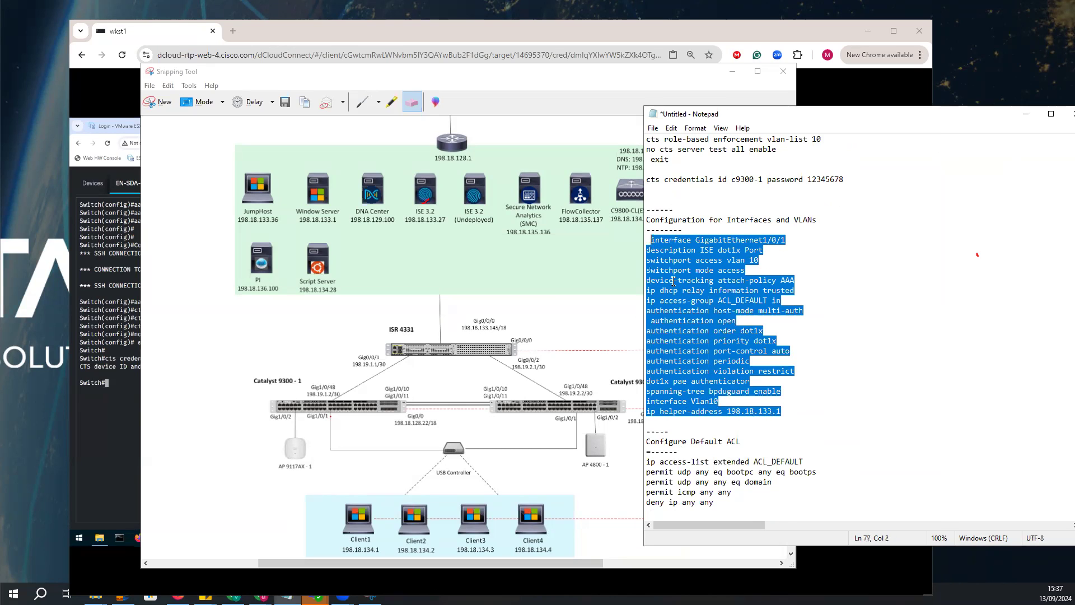
pyautogui.rightClick(681, 291)
pyautogui.click(709, 328)
pyautogui.click(112, 381)
pyautogui.write('config t')
pyautogui.press('Return')
pyautogui.press('Return')
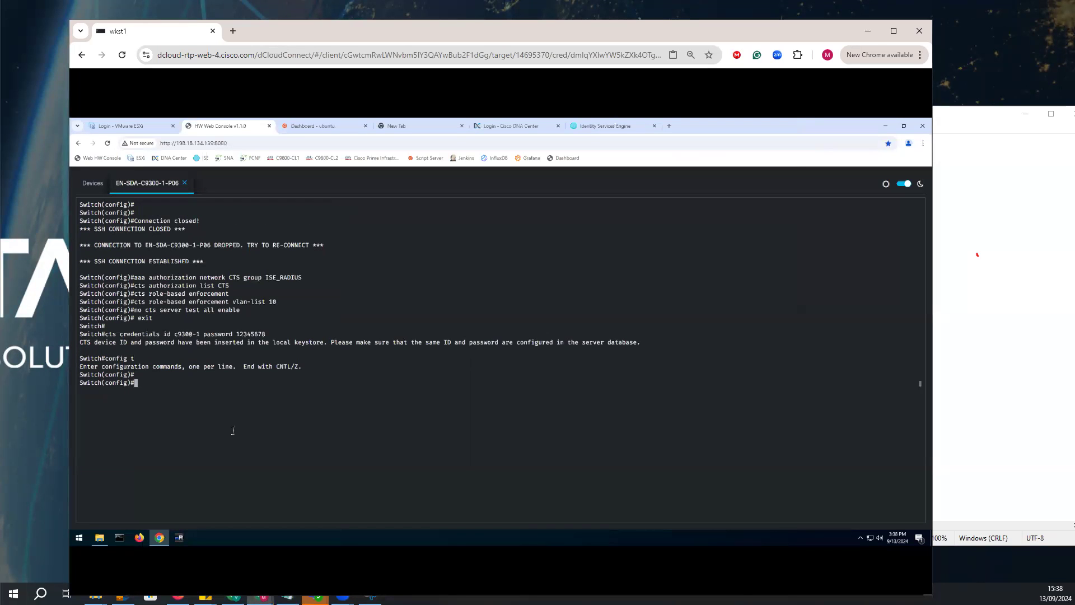
# Paste the interface commands on the switch, reconnecting to EN-SDA-C9300-1-P06, to configure GigabitEthernet1/0/1 for dot1x on VLAN 10 and Vlan10's helper address 198.18.133.1.
pyautogui.rightClick(225, 377)
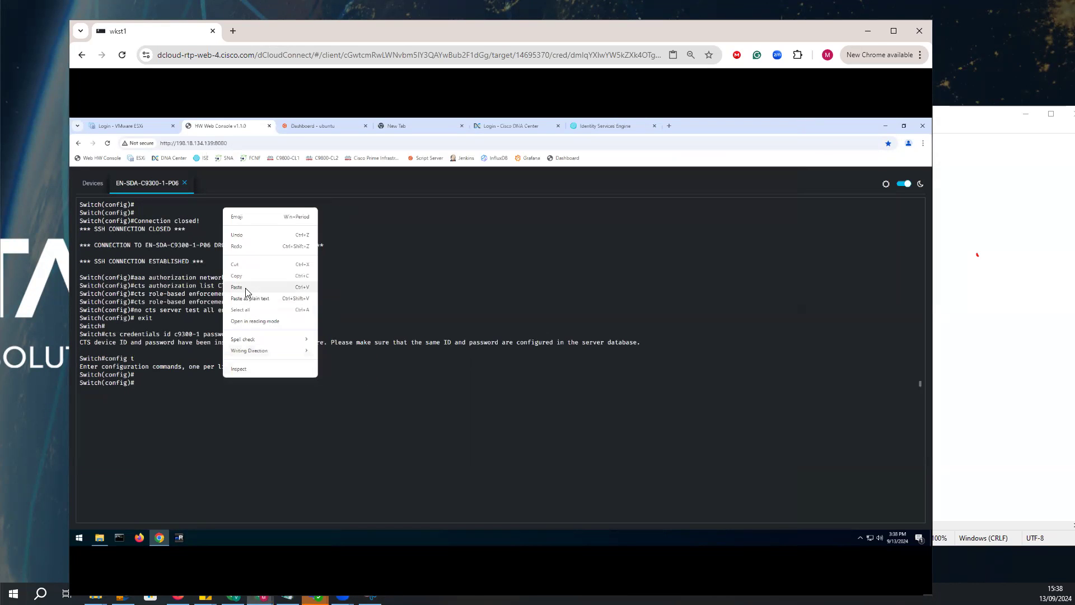
pyautogui.click(246, 290)
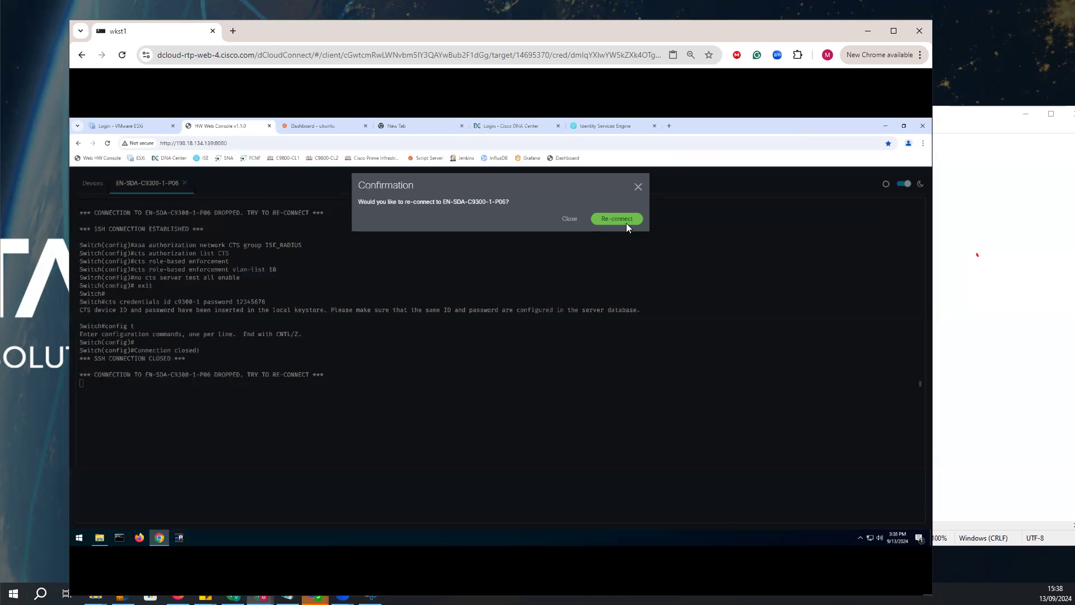
pyautogui.click(625, 221)
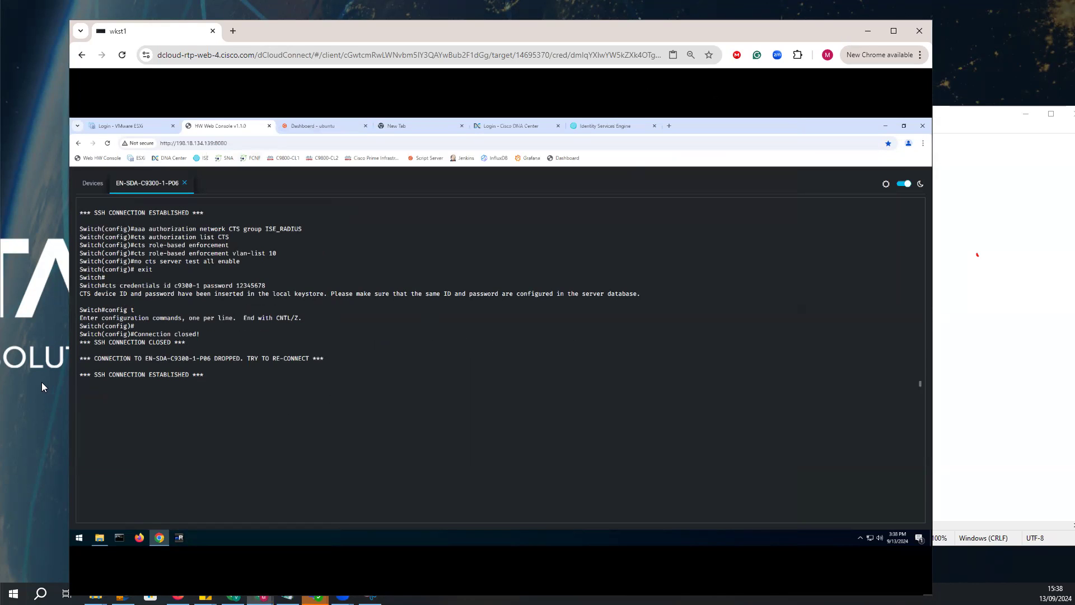
pyautogui.moveTo(66, 382); pyautogui.dragTo(21, 383)
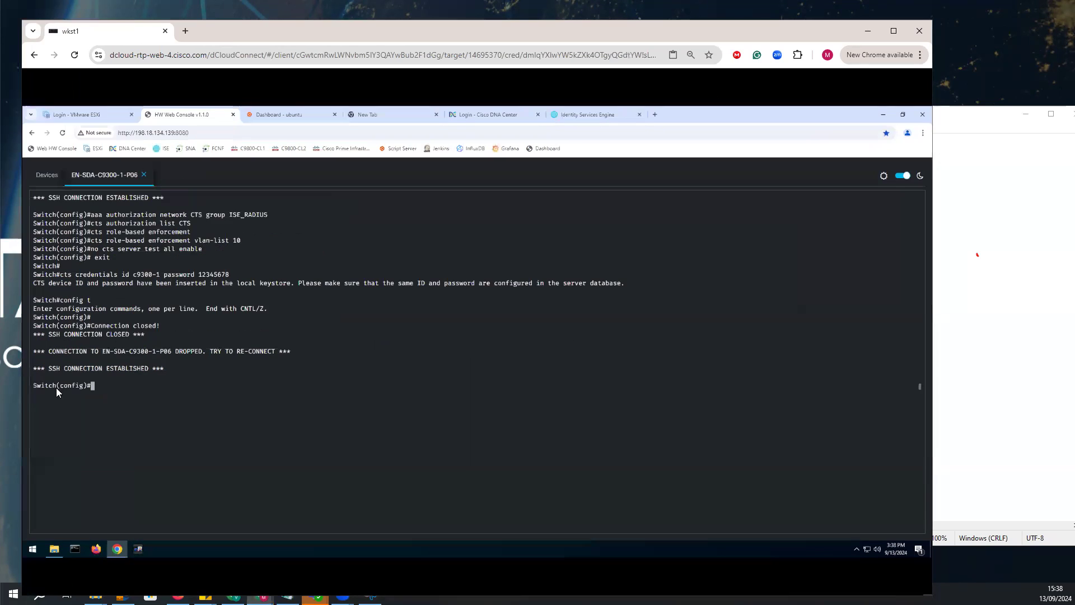
pyautogui.rightClick(132, 388)
pyautogui.click(157, 297)
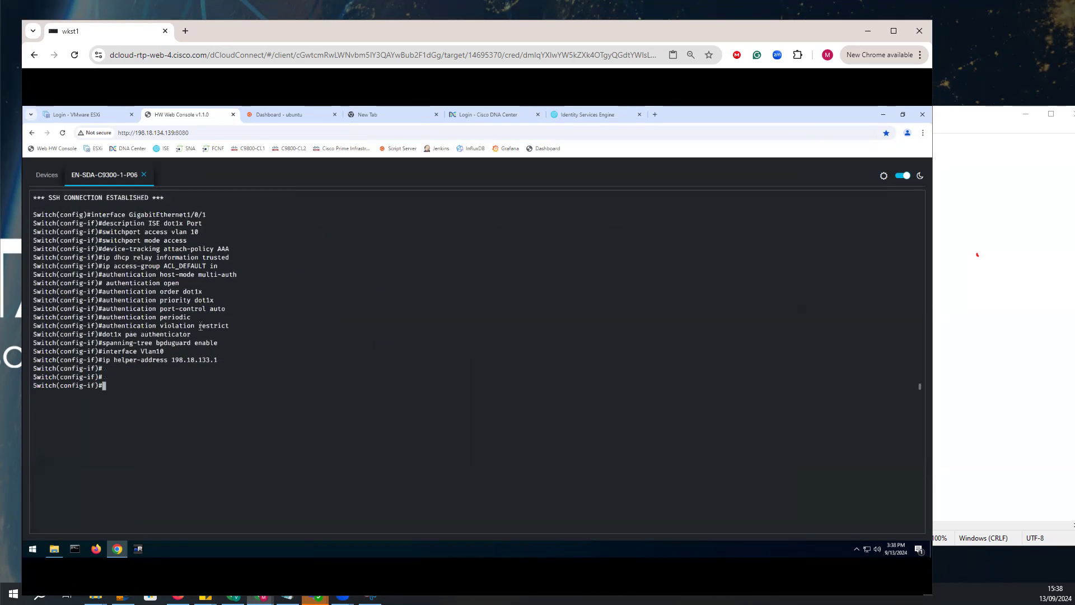
# Copy the default ACL commands from "ip access-list extended ACL_DEFAULT" through "deny ip any any" in the notes.
pyautogui.click(936, 240)
pyautogui.scroll(-1, 746, 423)
pyautogui.moveTo(715, 382); pyautogui.dragTo(648, 340)
pyautogui.rightClick(665, 351)
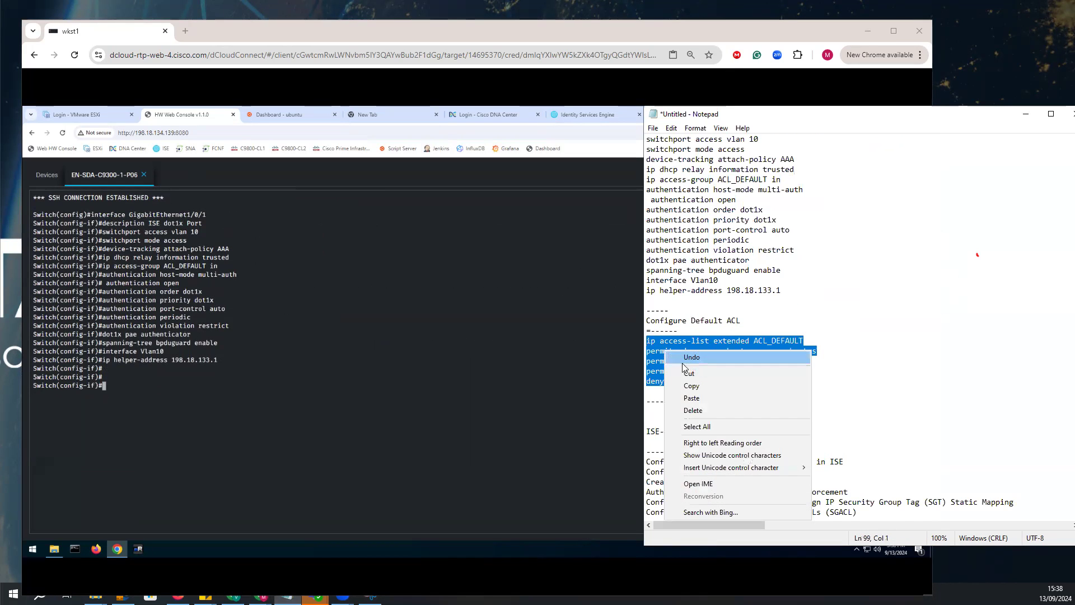
pyautogui.click(681, 387)
# Reconnect to EN-SDA-C9300-1-P06 and paste the ACL_DEFAULT commands, permitting bootpc to bootps, domain and ICMP traffic and denying other IP.
pyautogui.click(179, 380)
pyautogui.write('eConnection closed!')
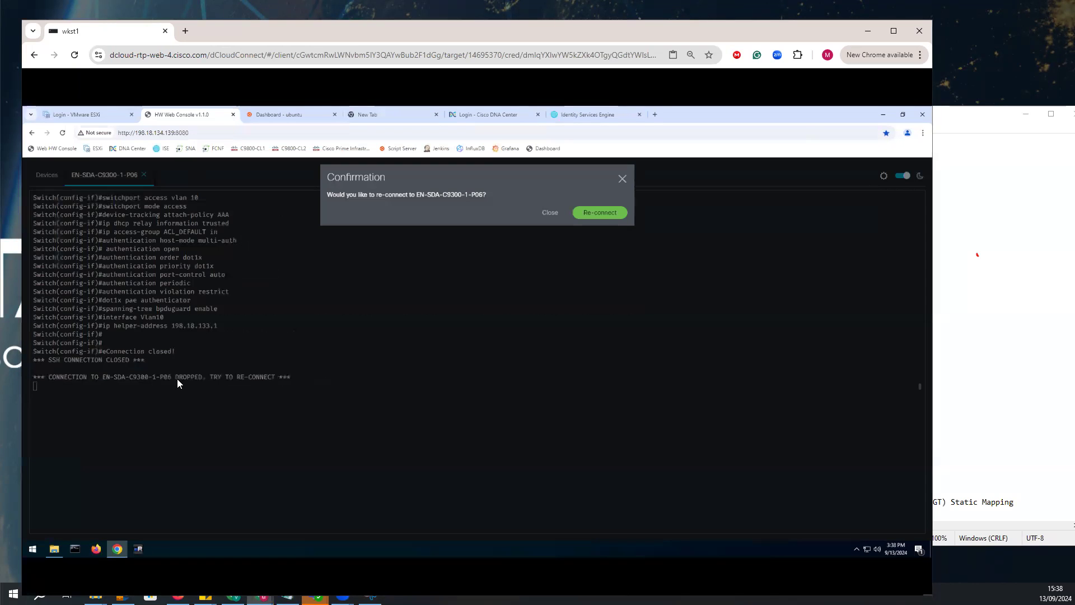
pyautogui.click(609, 215)
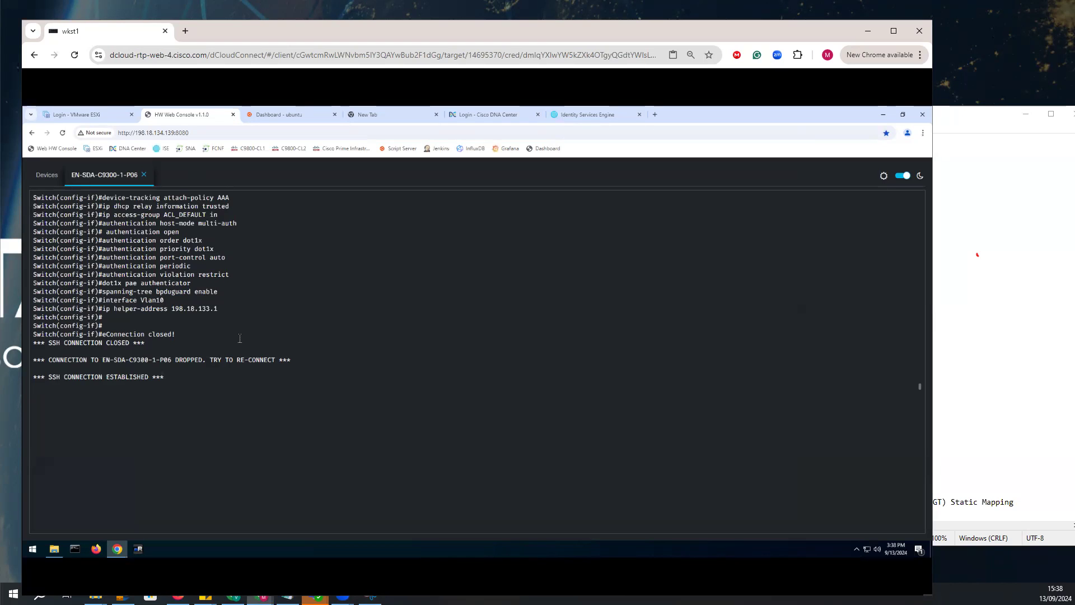
pyautogui.press('Return')
pyautogui.rightClick(207, 382)
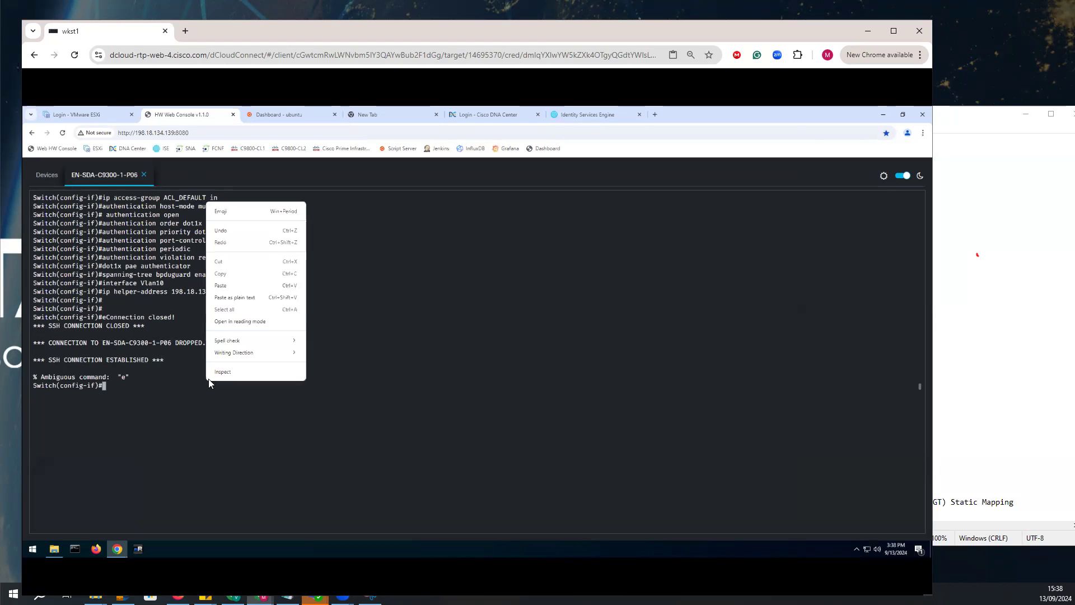
pyautogui.click(224, 287)
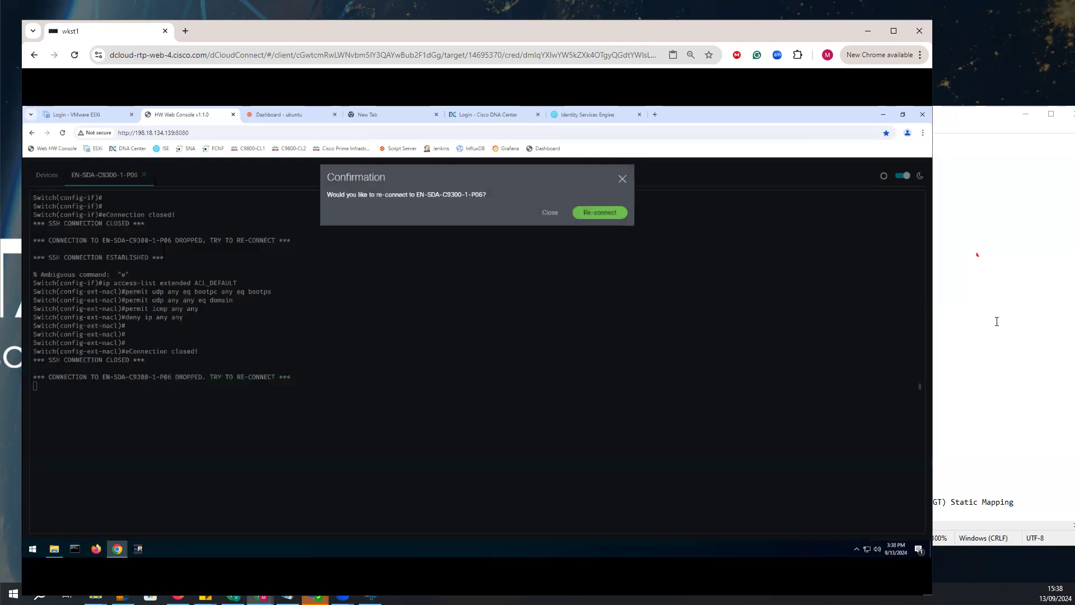
# Reposition the notes showing the default ACL and ISE steps, maximize the browser and bring the notes back in front.
pyautogui.click(996, 322)
pyautogui.scroll(-1, 716, 386)
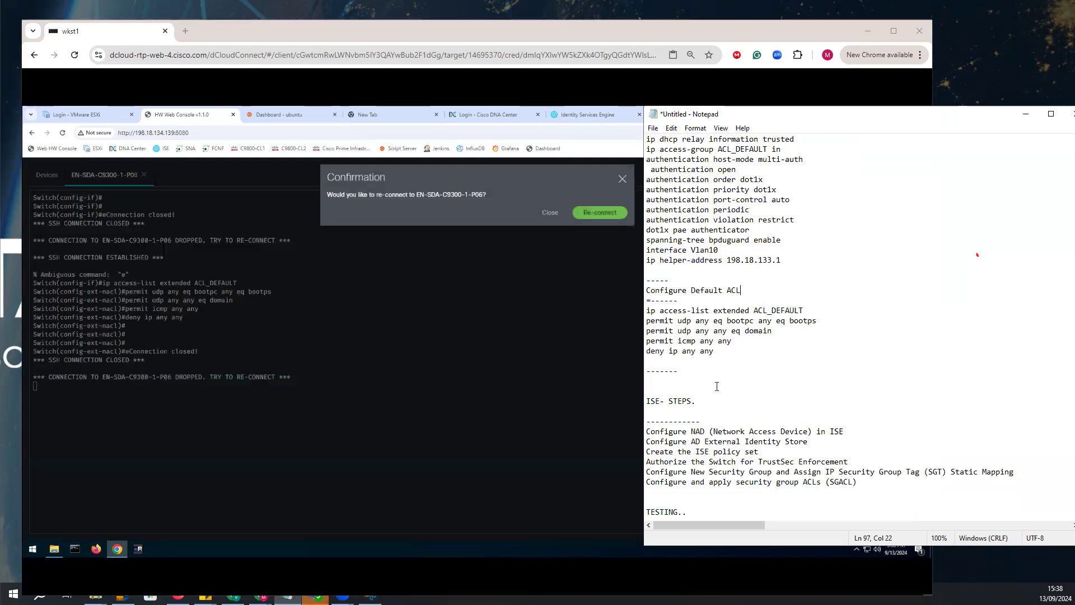
pyautogui.moveTo(722, 349); pyautogui.dragTo(650, 308)
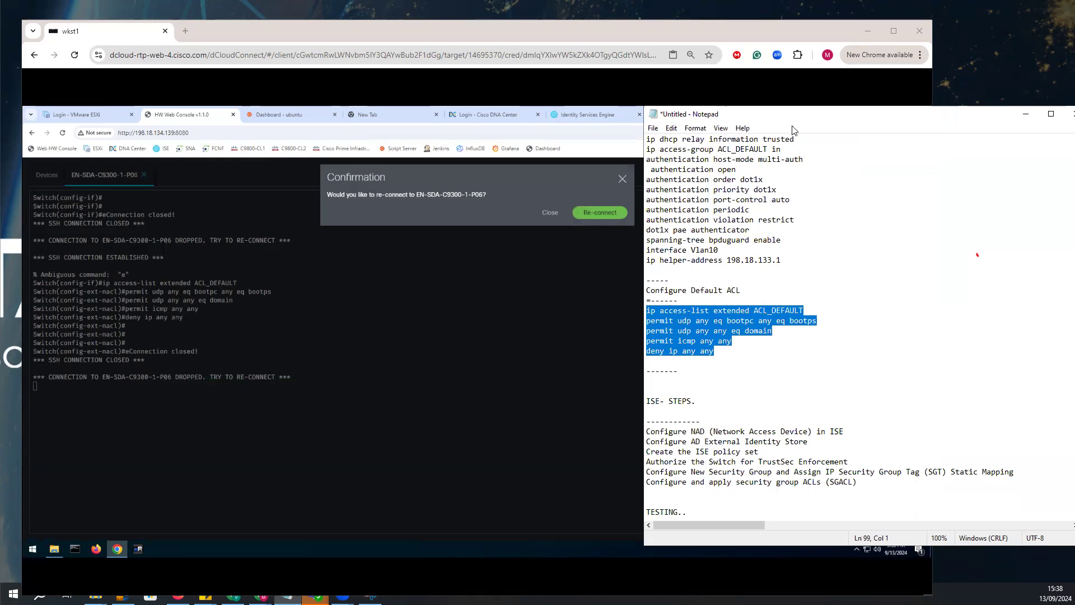
pyautogui.moveTo(775, 115); pyautogui.dragTo(477, 77)
pyautogui.click(901, 31)
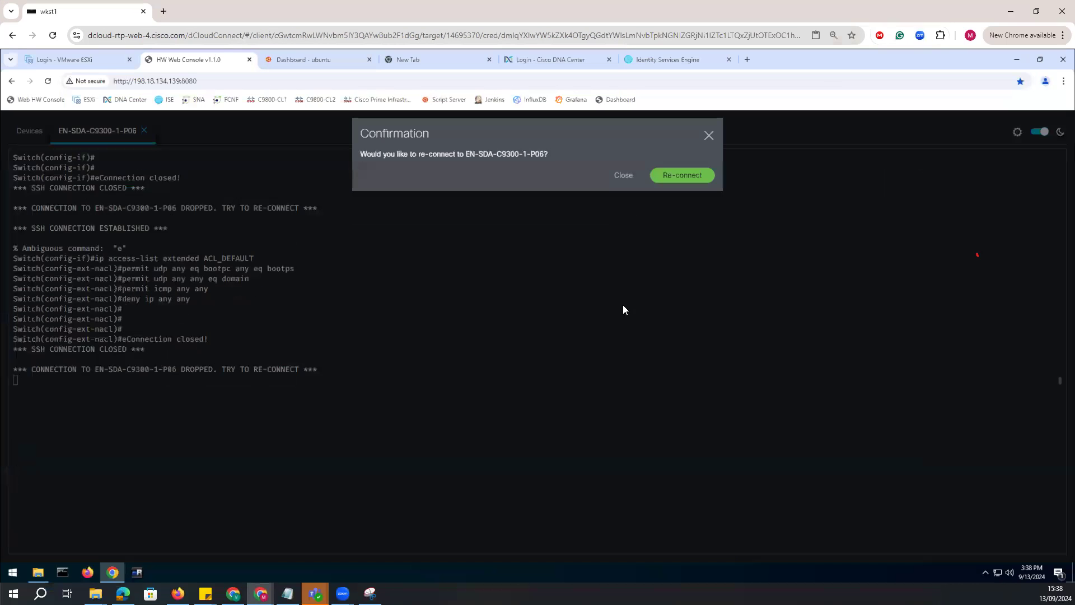
pyautogui.click(288, 594)
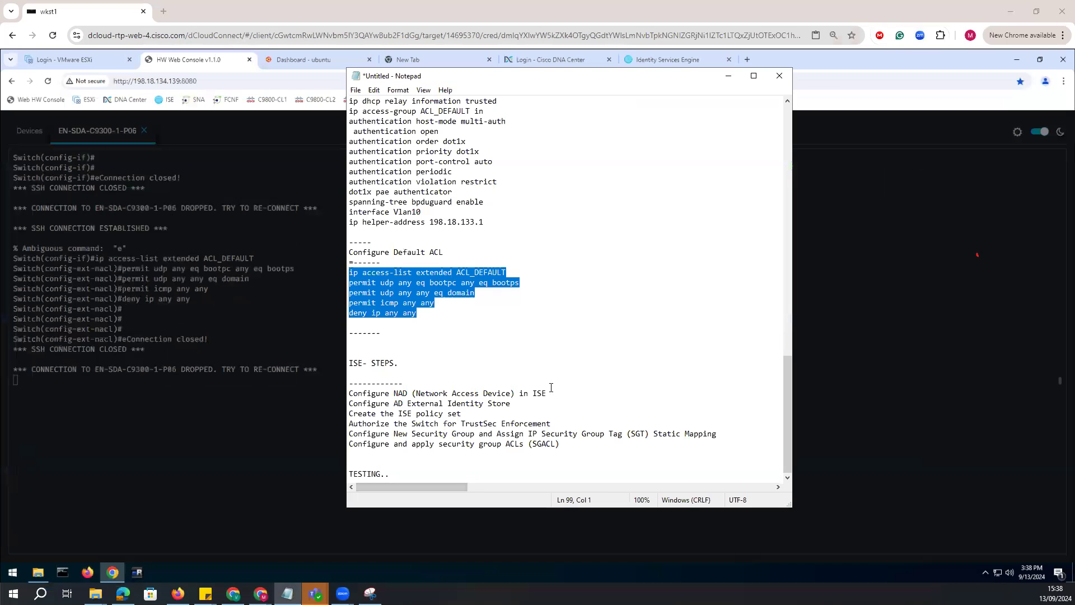
# Review the ISE steps in the notes, from configuring the NAD and AD identity store through security group ACLs and testing.
pyautogui.moveTo(547, 393); pyautogui.dragTo(349, 393)
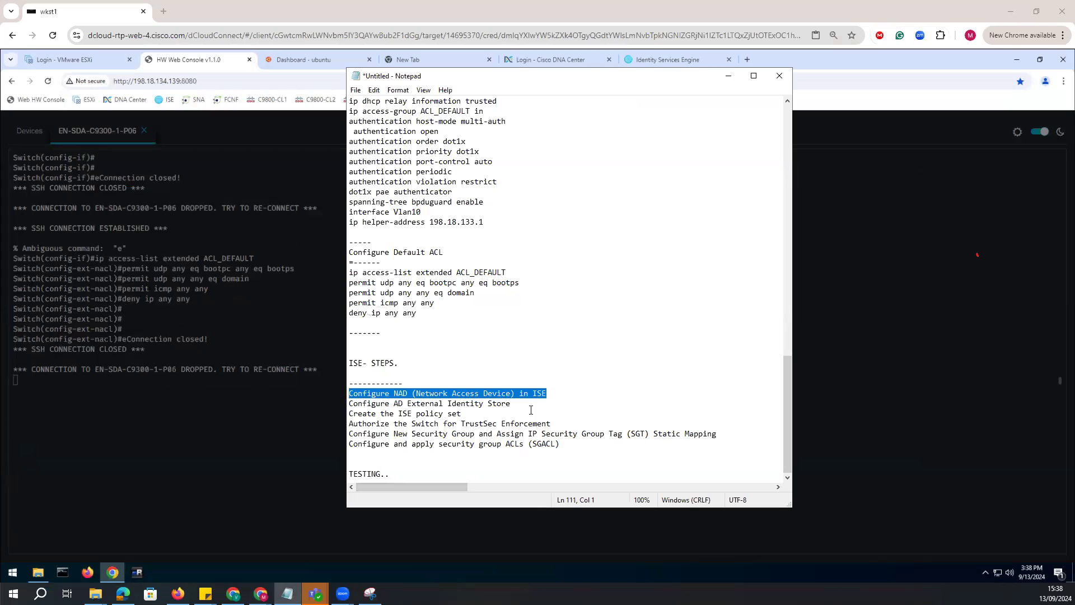
pyautogui.moveTo(510, 404); pyautogui.dragTo(349, 404)
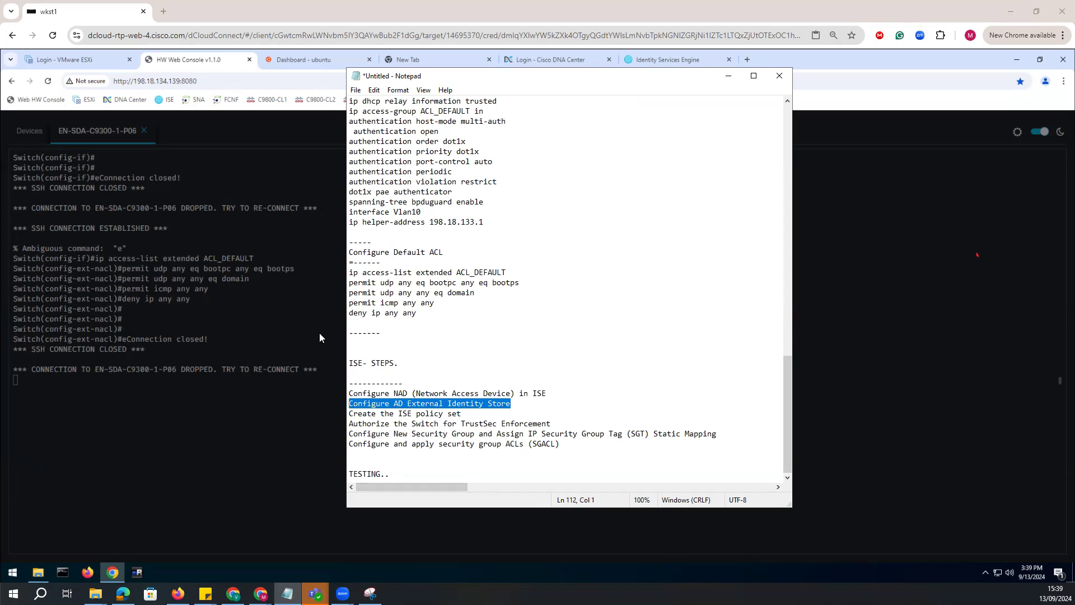
pyautogui.moveTo(552, 424); pyautogui.dragTo(332, 433)
pyautogui.moveTo(658, 436); pyautogui.dragTo(500, 426)
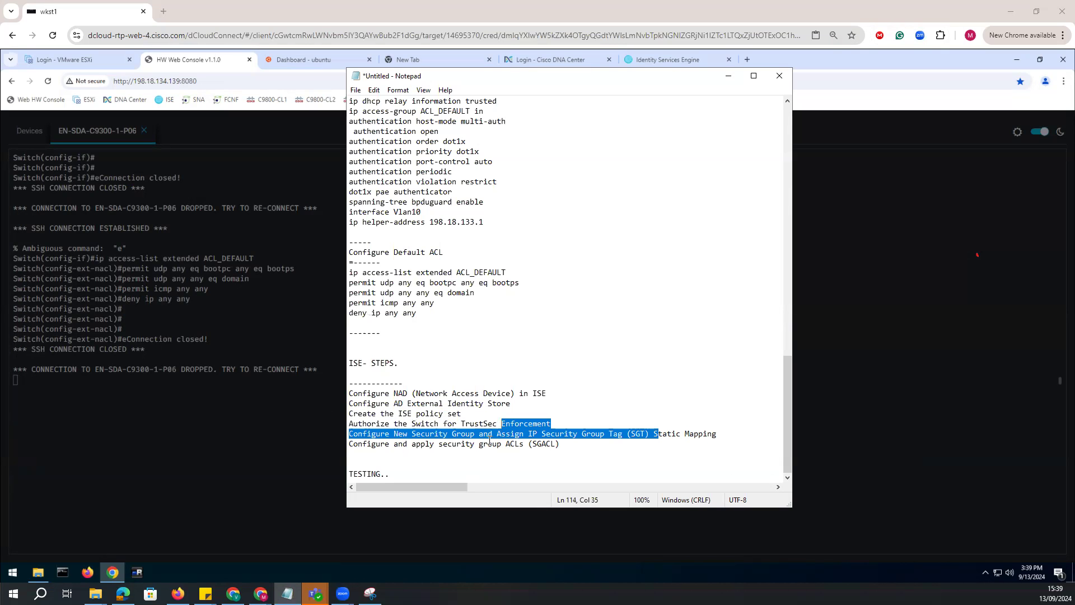
pyautogui.moveTo(567, 447); pyautogui.dragTo(342, 446)
pyautogui.click(517, 469)
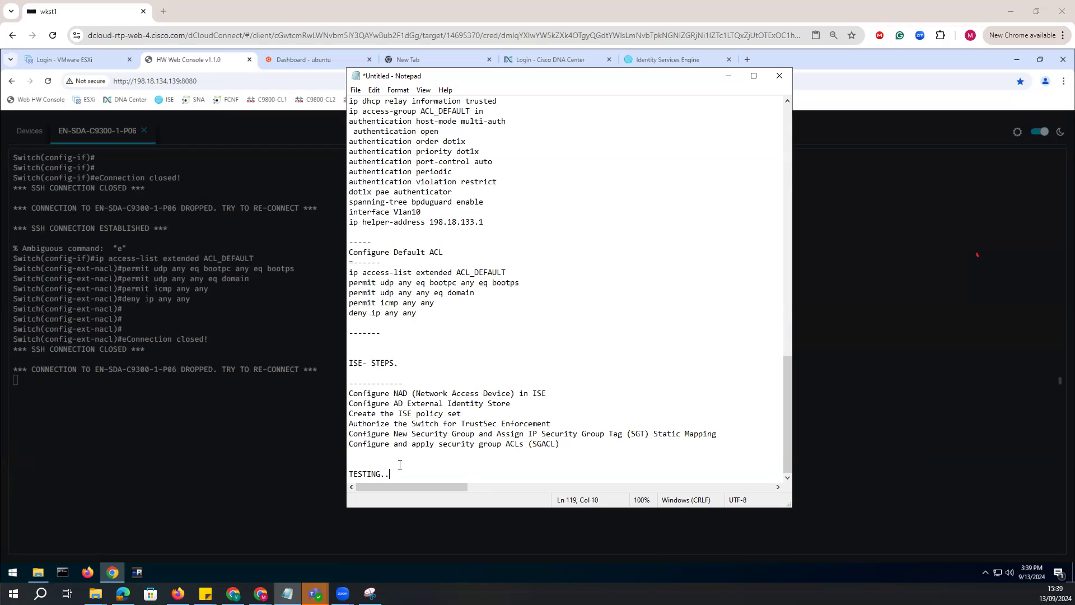
# Reconnect to EN-SDA-C9300-1-P06, switch to Cisco ISE and open the Network Device Groups page.
pyautogui.click(210, 337)
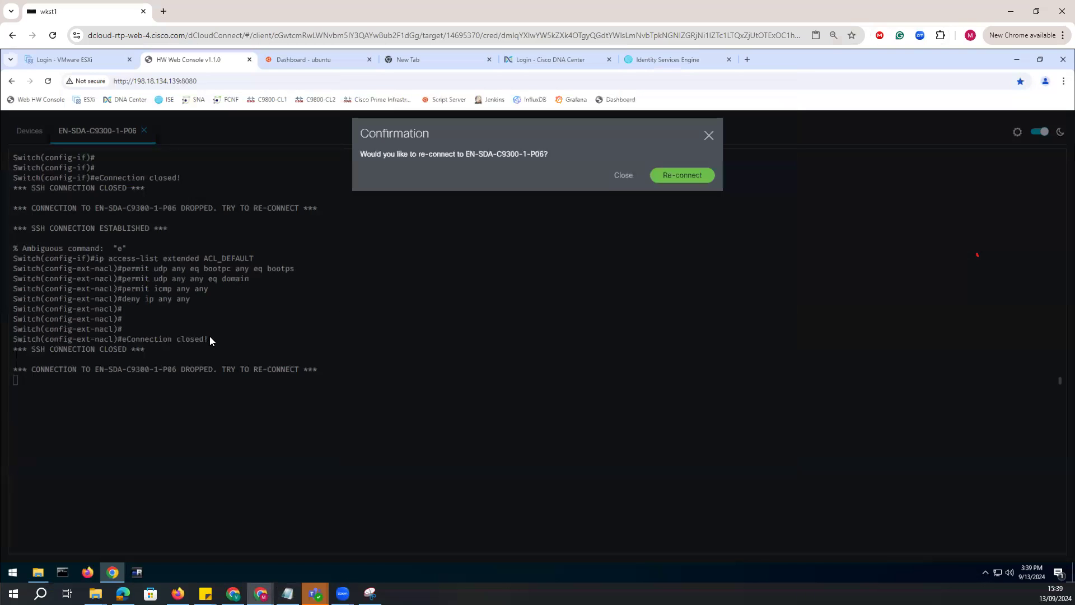
pyautogui.click(670, 181)
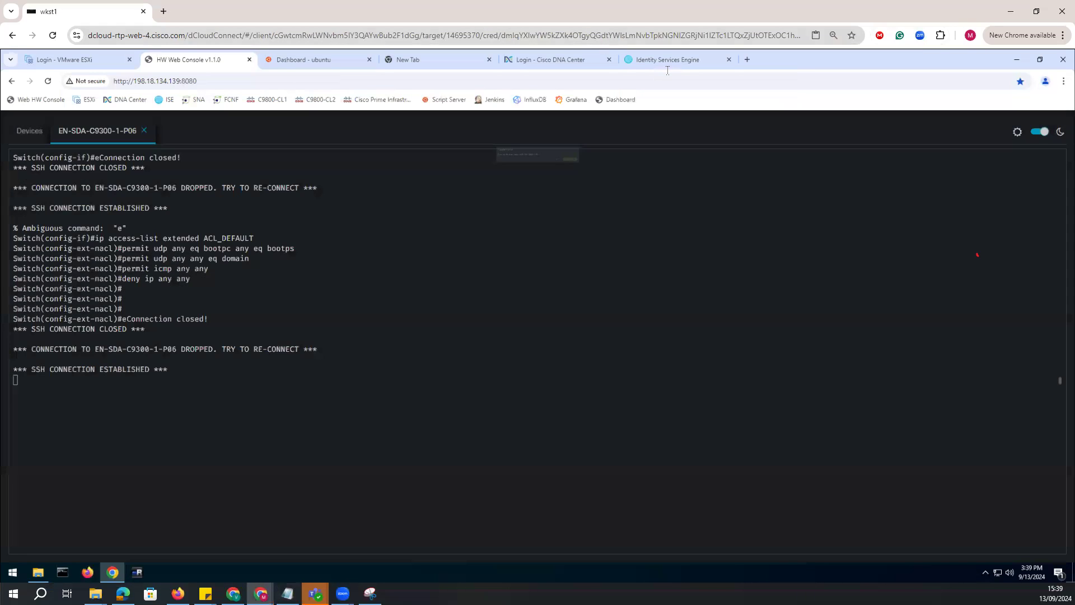
pyautogui.click(669, 64)
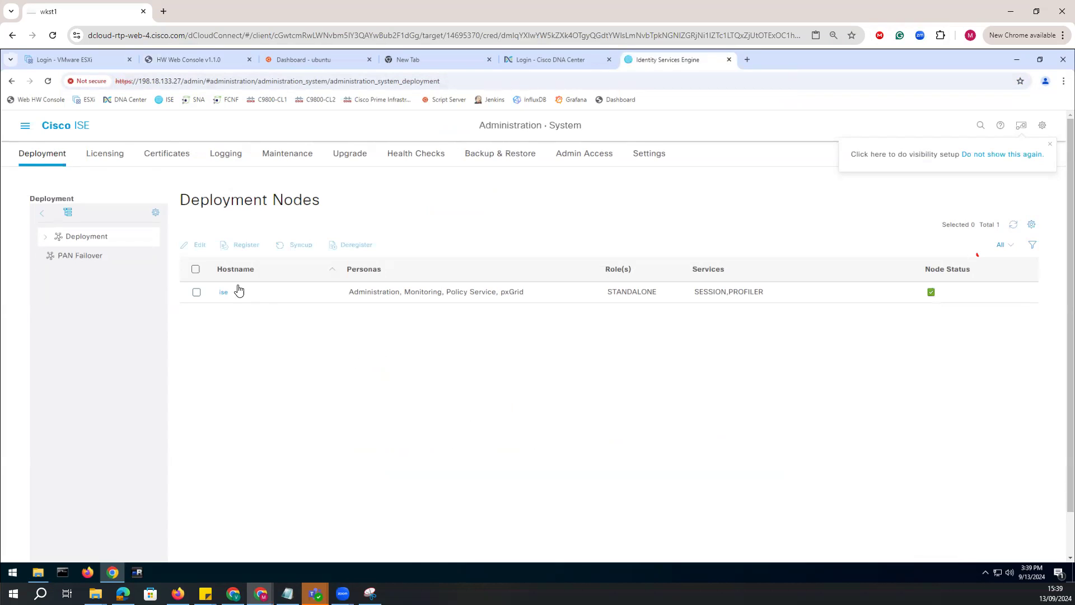
pyautogui.click(26, 126)
pyautogui.click(493, 229)
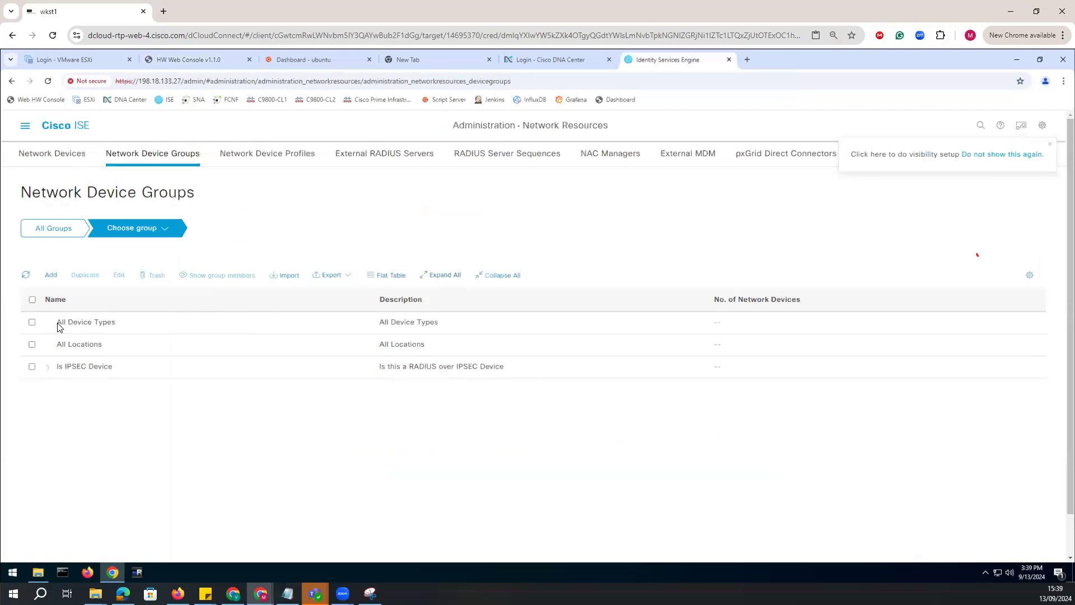
# Add a network device group named 'Switches.' with the same description under All Device Types and expand the parent group.
pyautogui.click(51, 275)
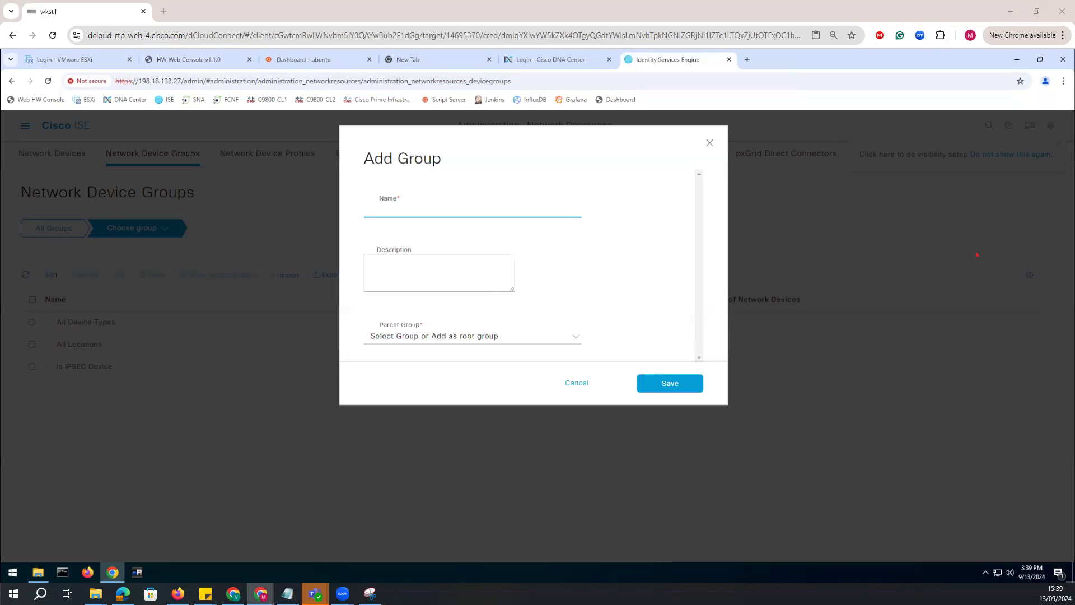
pyautogui.hotkey('ctrl', 'v')
pyautogui.click(435, 273)
pyautogui.hotkey('ctrl', 'v')
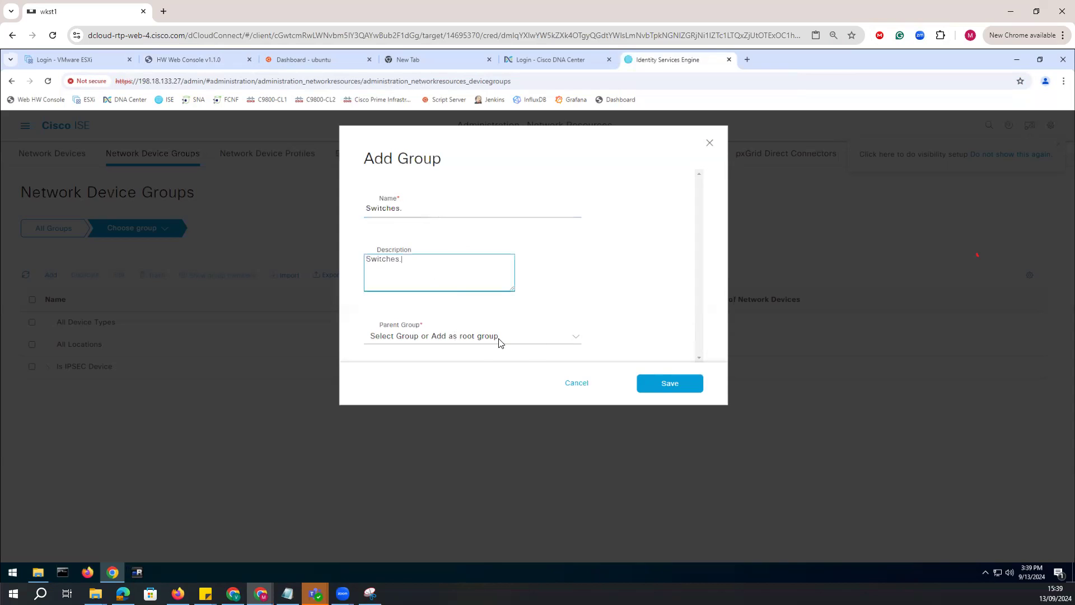
pyautogui.click(570, 338)
pyautogui.click(420, 403)
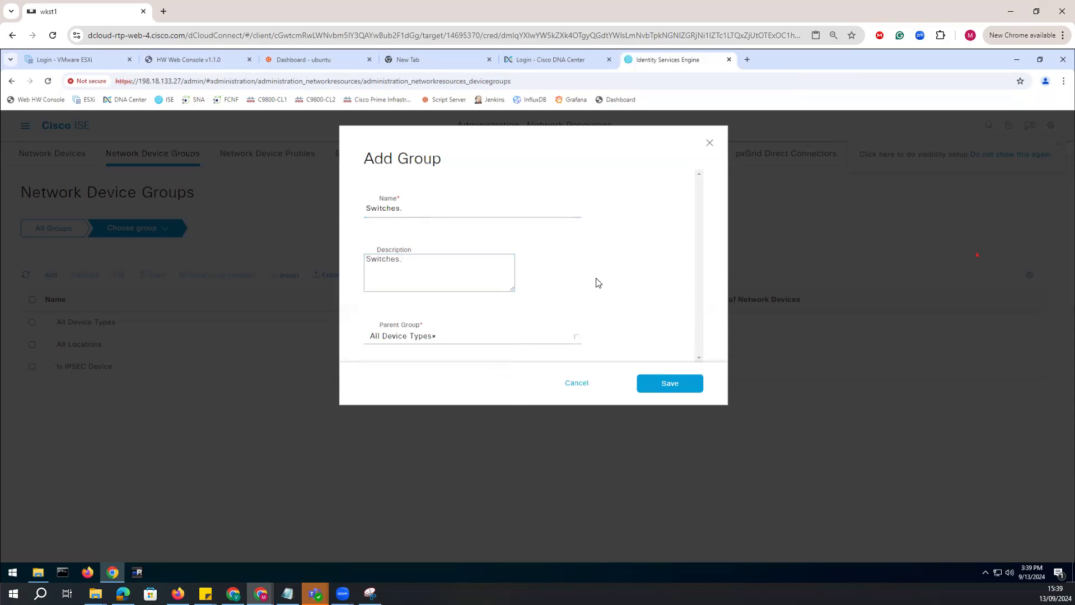
pyautogui.click(570, 342)
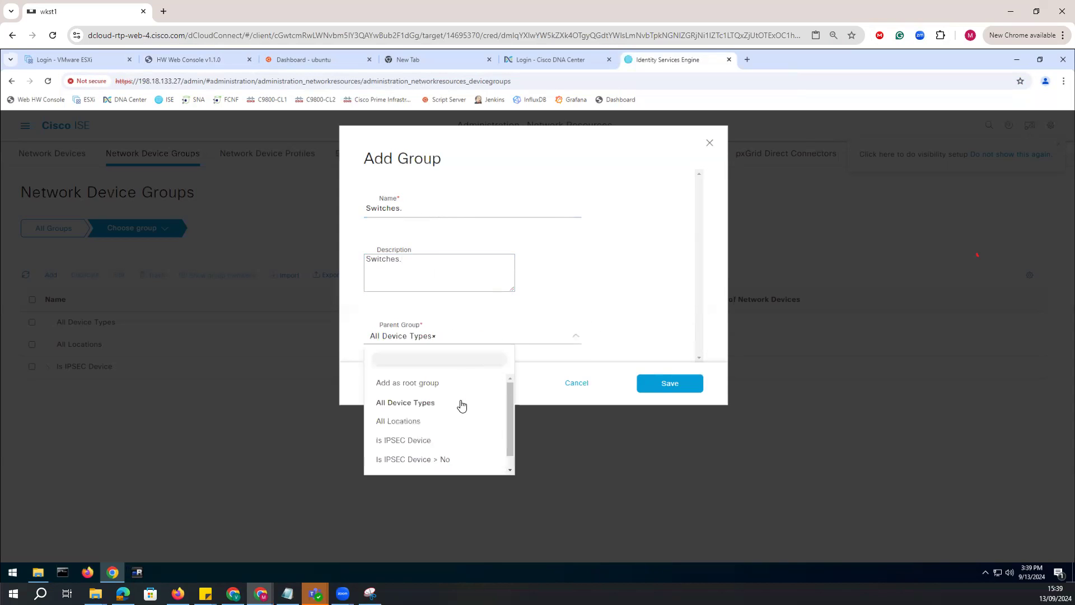
pyautogui.click(722, 349)
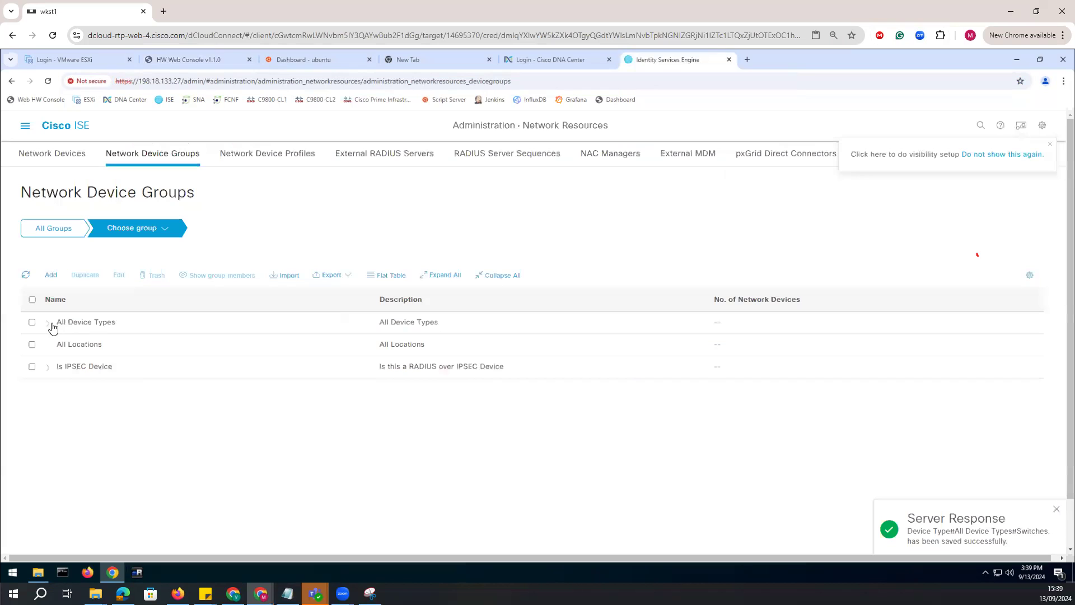
pyautogui.click(50, 323)
# Start a new network device entry and name it c9300-1 without leading spaces.
pyautogui.click(79, 156)
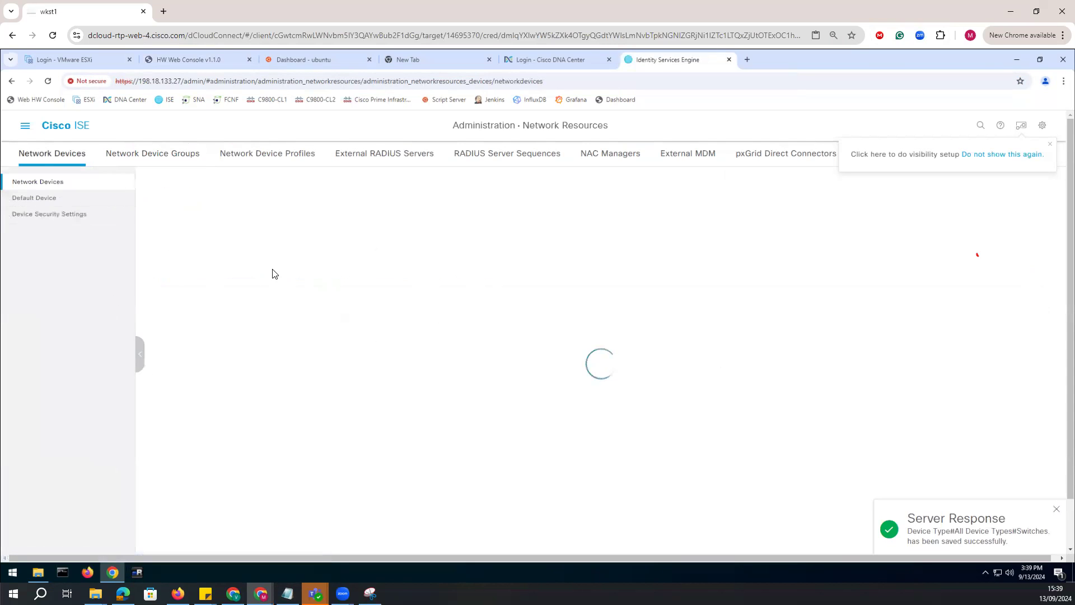
pyautogui.click(204, 244)
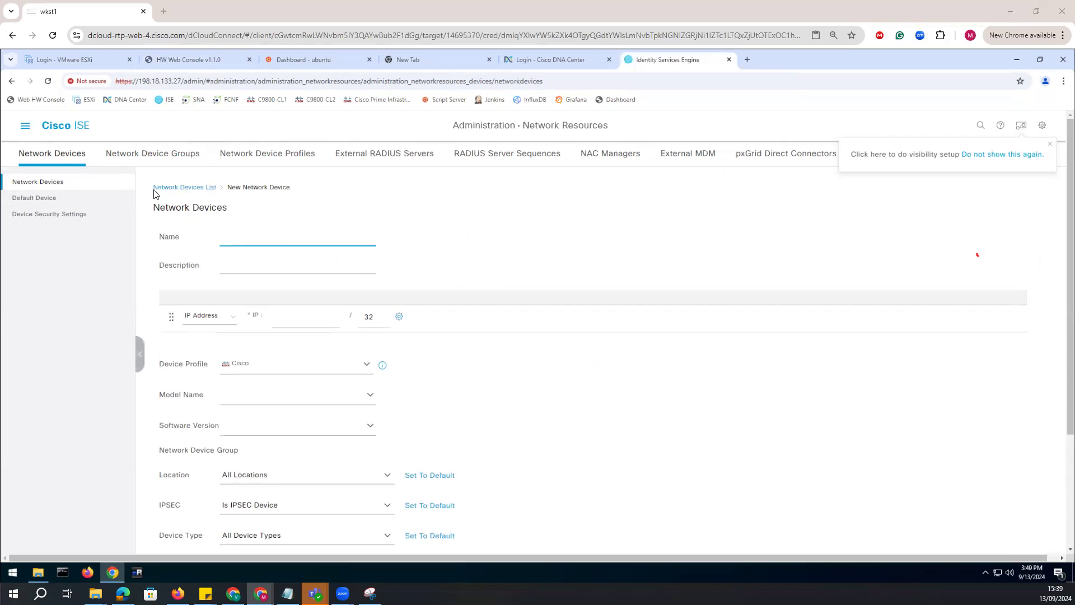
pyautogui.click(241, 240)
pyautogui.write('c9300-1')
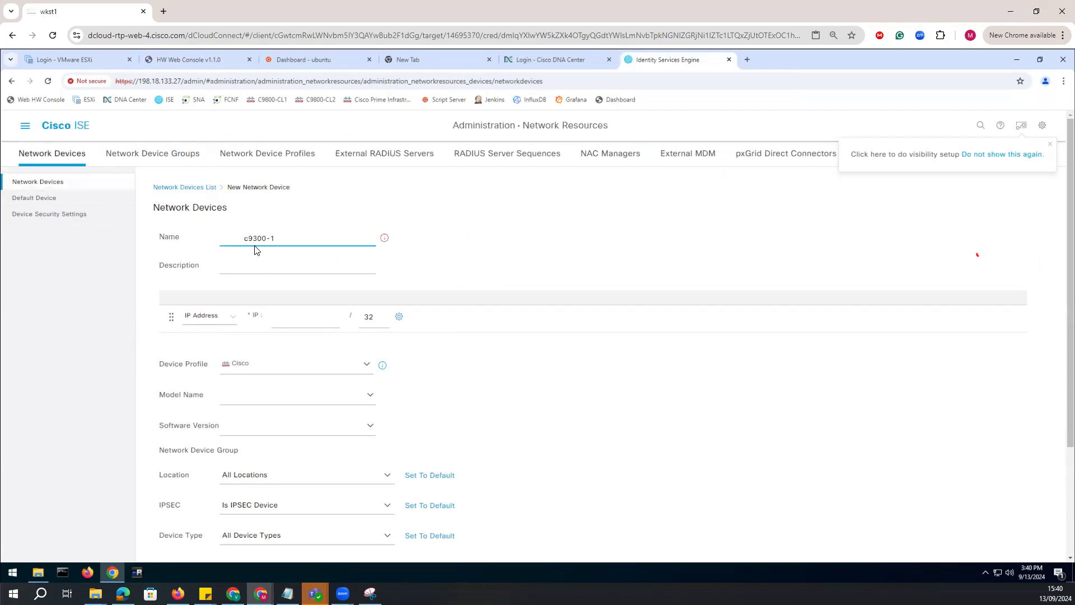
pyautogui.click(244, 239)
pyautogui.press('BackSpace')
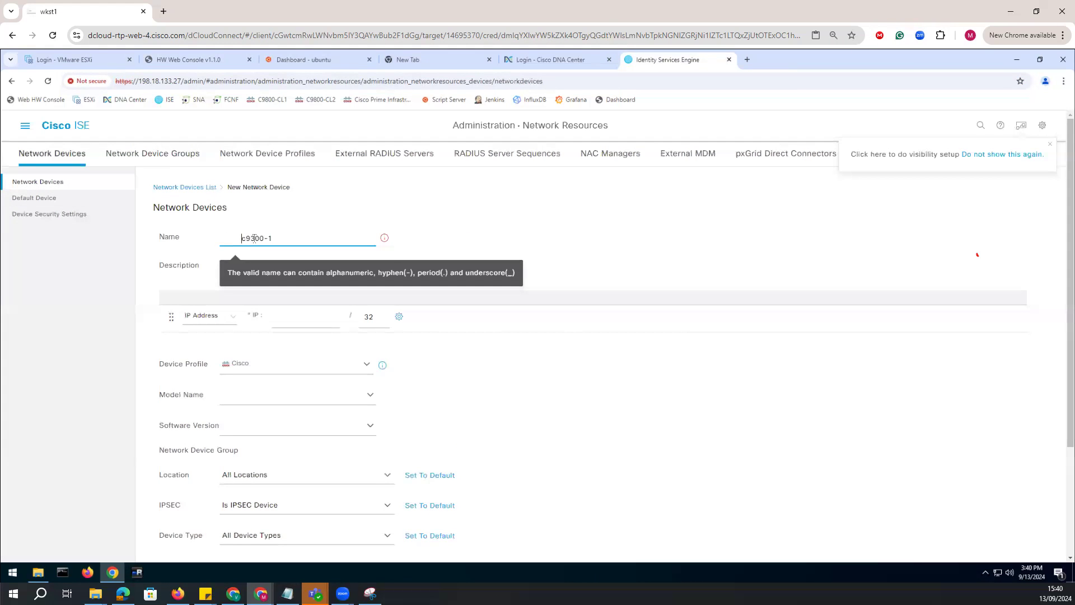
pyautogui.press('BackSpace')
pyautogui.press('BackSpace')
pyautogui.press('BackSpace')
pyautogui.press('BackSpace')
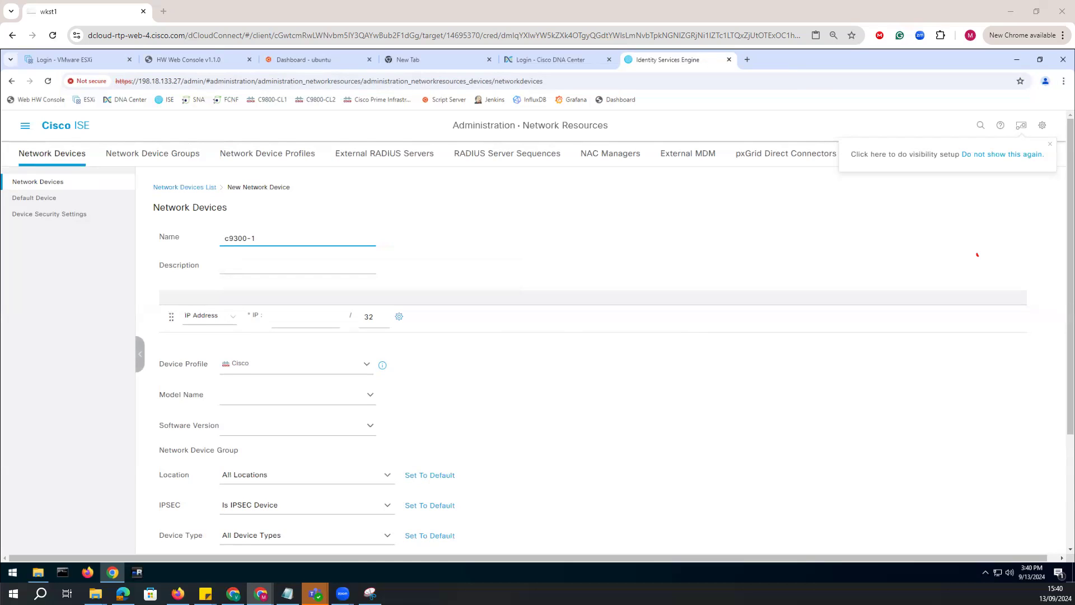
# Set the new device's IP address to 198.19.1.2 with no stray characters and its device type to 'Switches.'.
pyautogui.click(285, 320)
pyautogui.write('198.19.1.2')
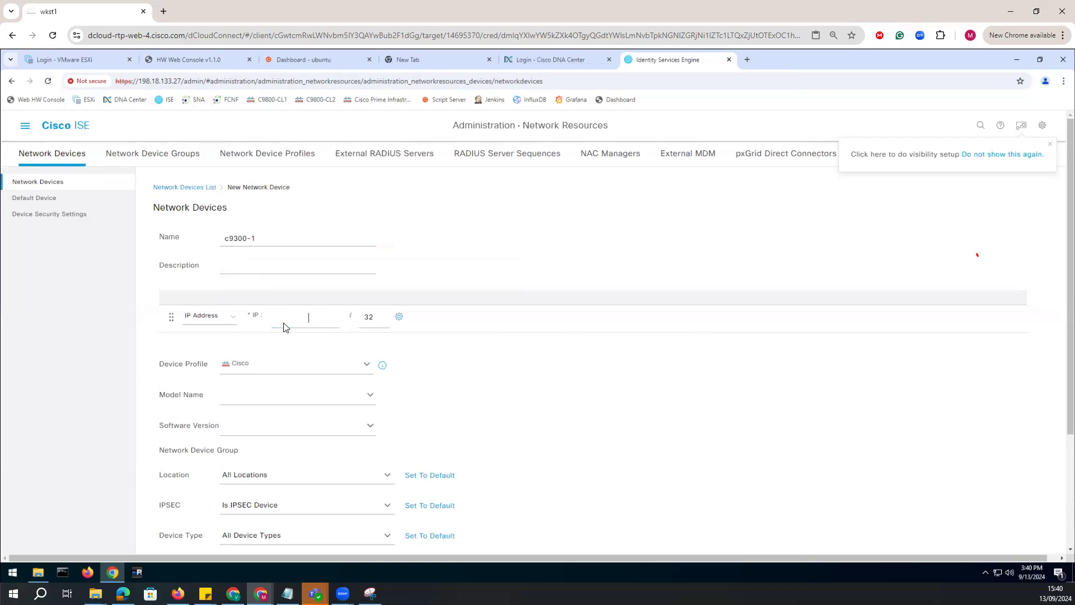
pyautogui.click(298, 317)
pyautogui.press('BackSpace')
pyautogui.press('BackSpace')
pyautogui.press('BackSpace')
pyautogui.scroll(-2, 280, 449)
pyautogui.click(278, 434)
pyautogui.click(388, 439)
pyautogui.click(434, 317)
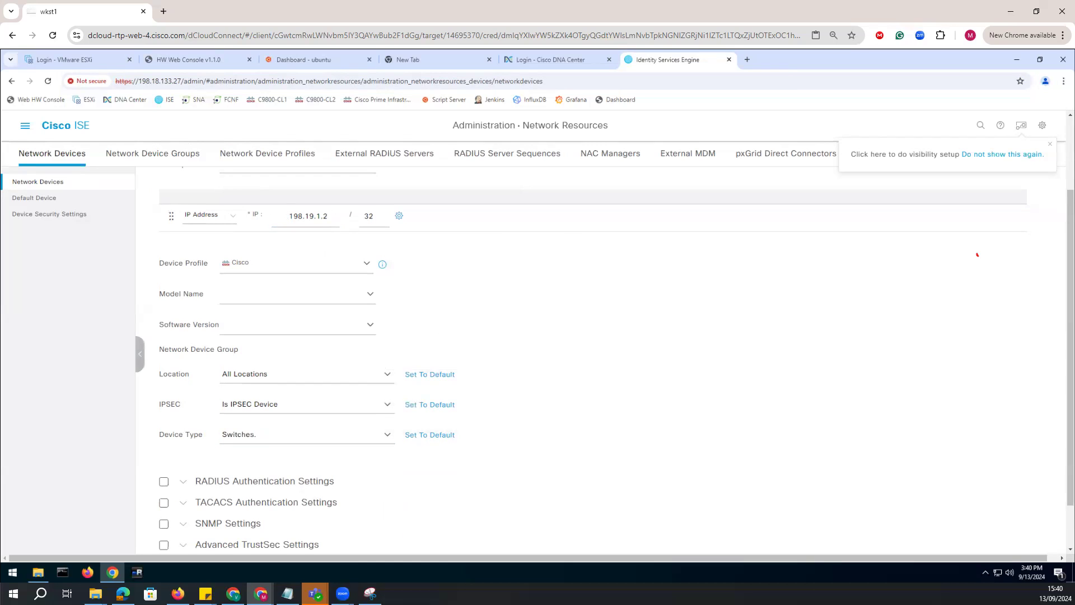
# Enable RADIUS authentication for the device, enter the RADIUS shared secret and reveal it for checking.
pyautogui.click(164, 482)
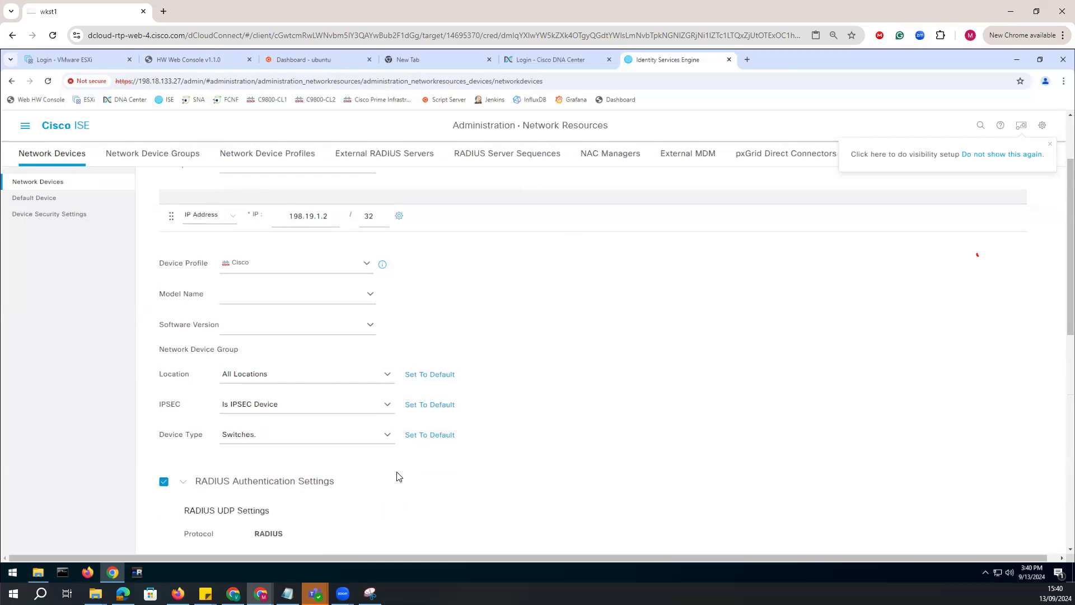
pyautogui.scroll(-1, 525, 453)
pyautogui.scroll(-5, 525, 453)
pyautogui.click(281, 253)
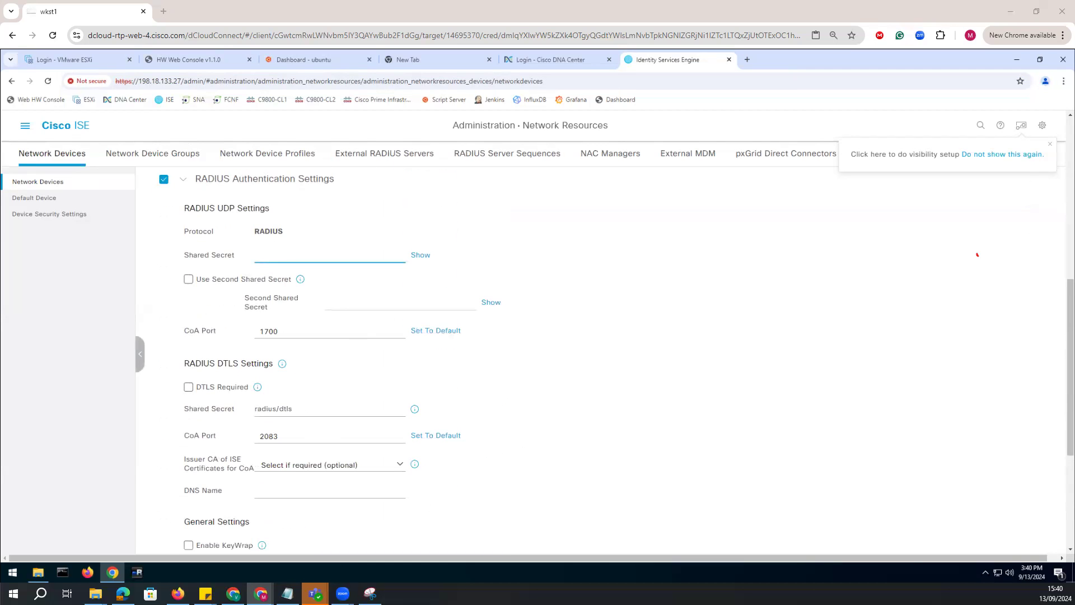
pyautogui.click(259, 257)
pyautogui.hotkey('ctrl', 'v')
pyautogui.click(421, 256)
pyautogui.click(420, 256)
pyautogui.click(421, 256)
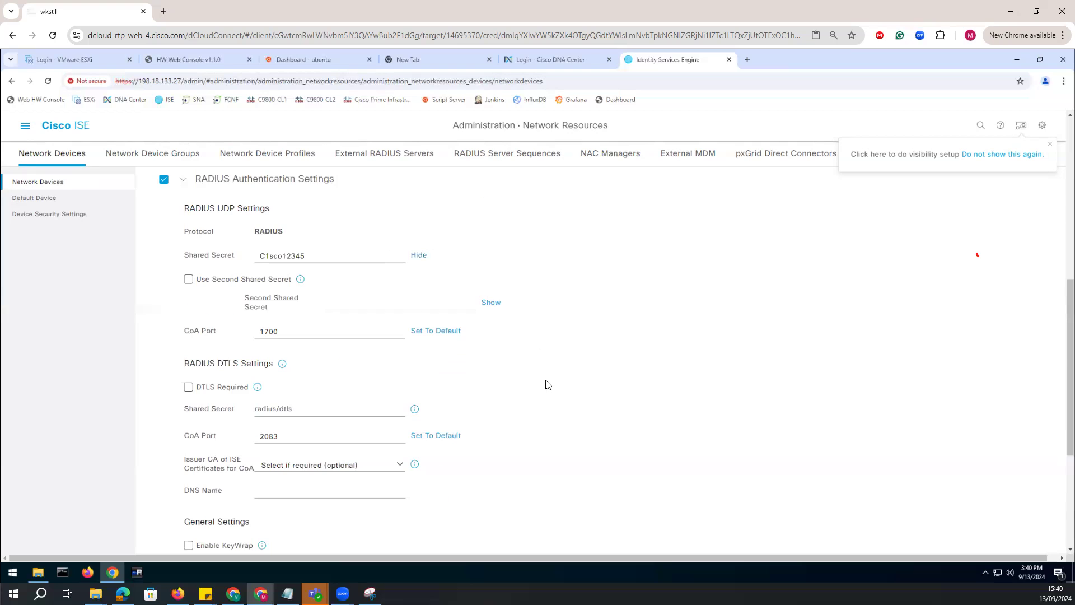
# Review the device's RADIUS authentication settings, mask the shared secret again and collapse the section.
pyautogui.scroll(-3, 347, 424)
pyautogui.scroll(5, 192, 392)
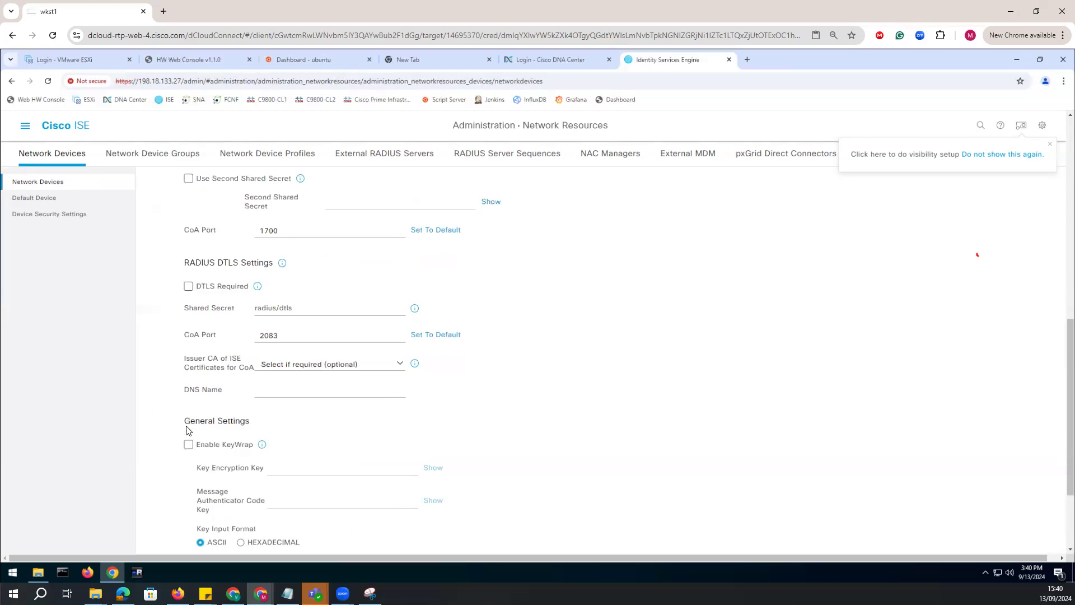
pyautogui.click(185, 286)
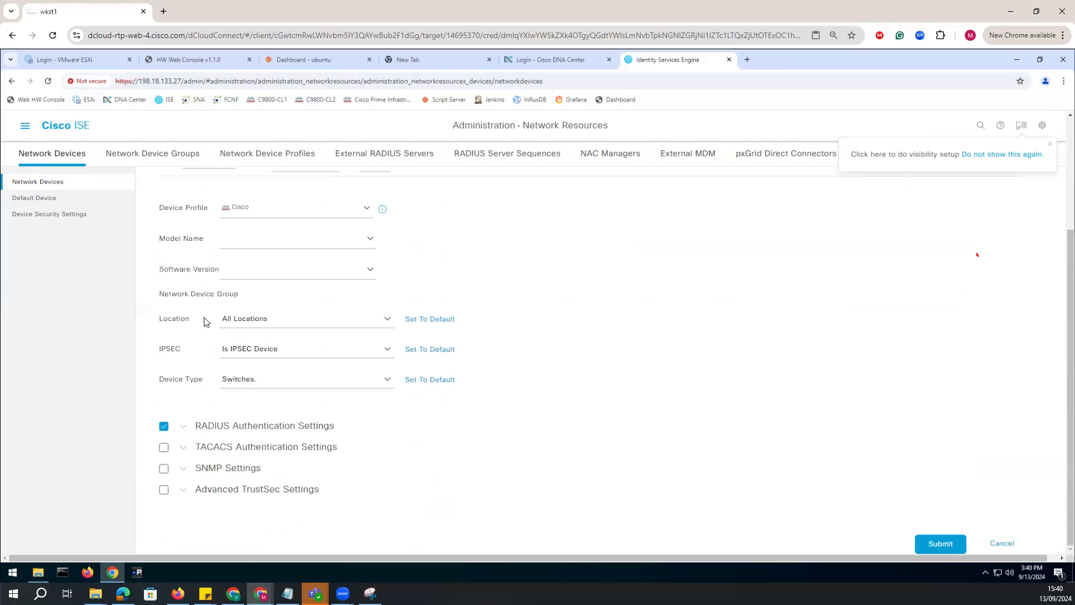
pyautogui.click(183, 426)
pyautogui.scroll(-2, 257, 437)
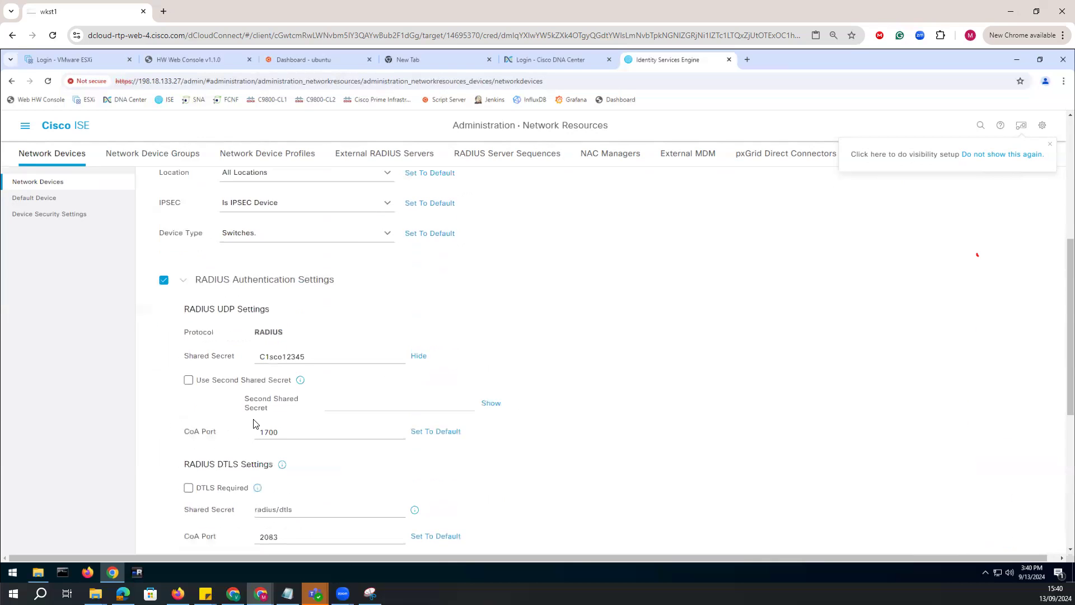
pyautogui.scroll(-2, 250, 414)
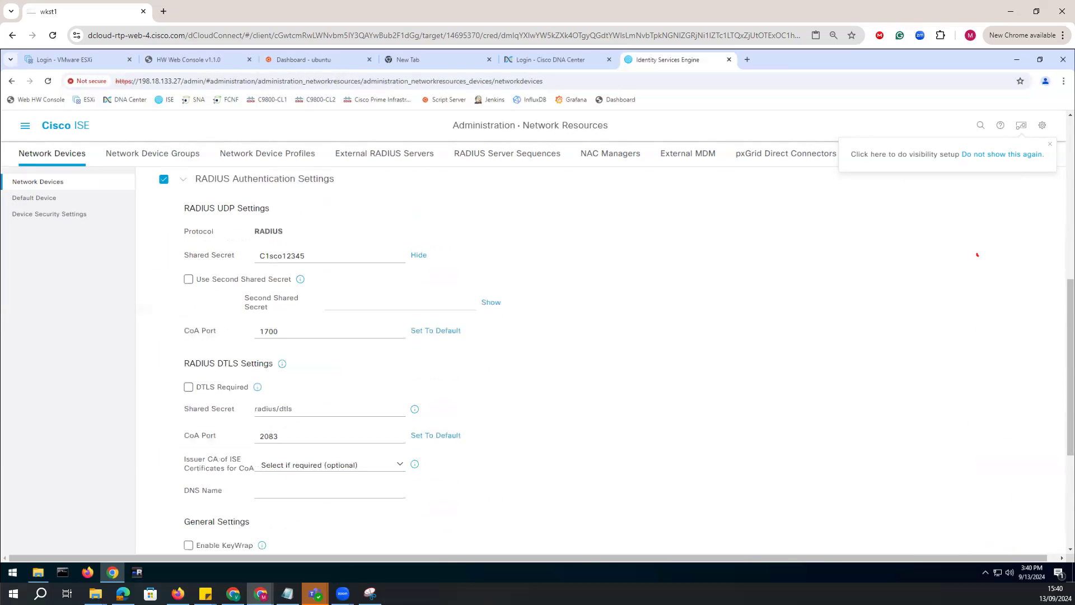
pyautogui.click(419, 256)
pyautogui.scroll(2, 215, 279)
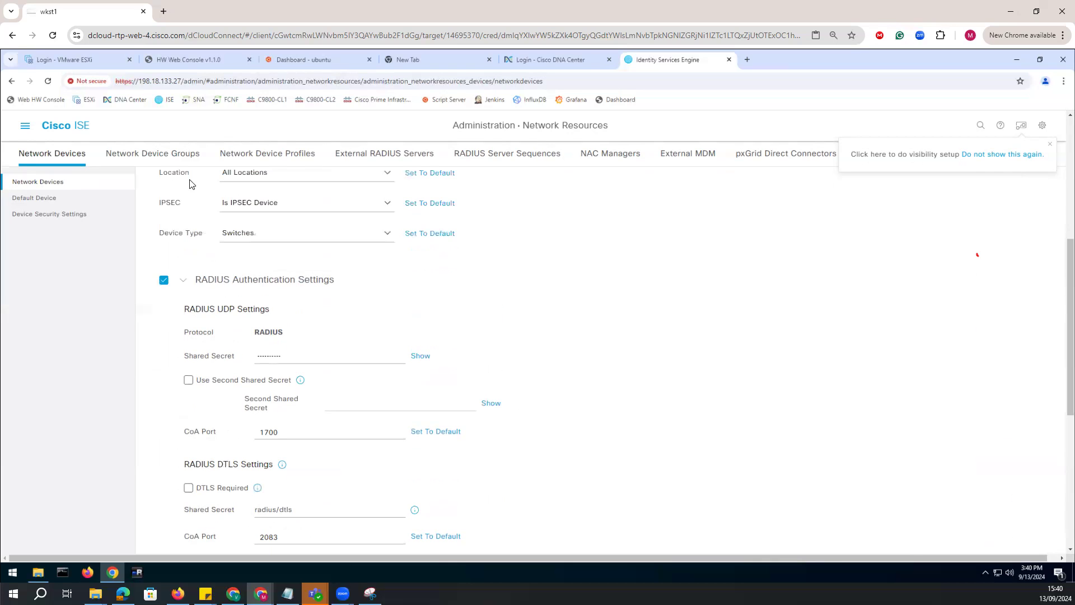
pyautogui.click(209, 279)
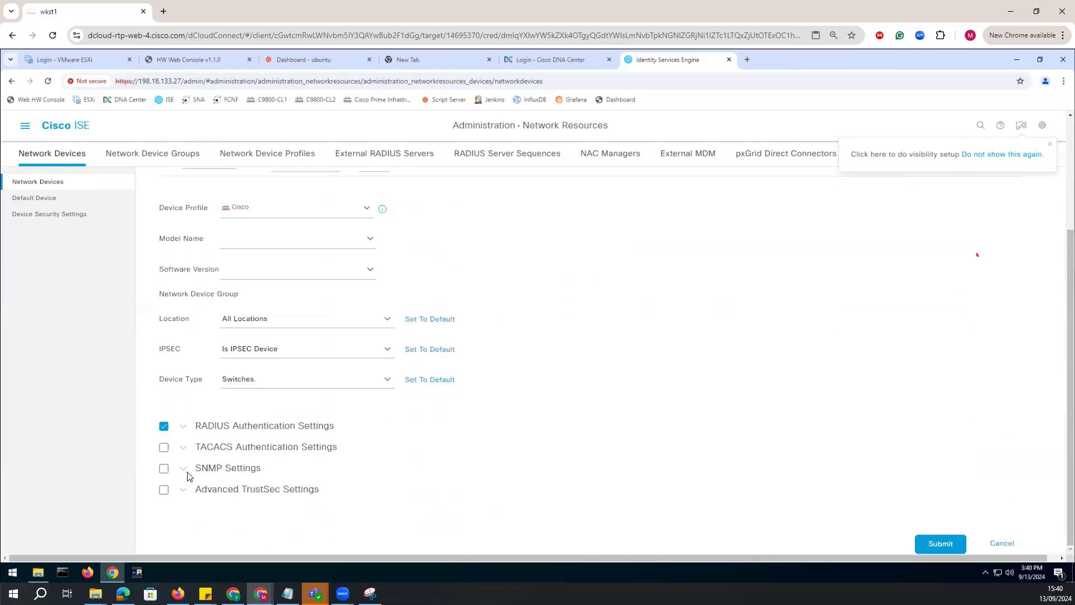
# Enable Advanced TrustSec Settings and use the device ID for TrustSec identification.
pyautogui.click(186, 494)
pyautogui.scroll(-4, 328, 409)
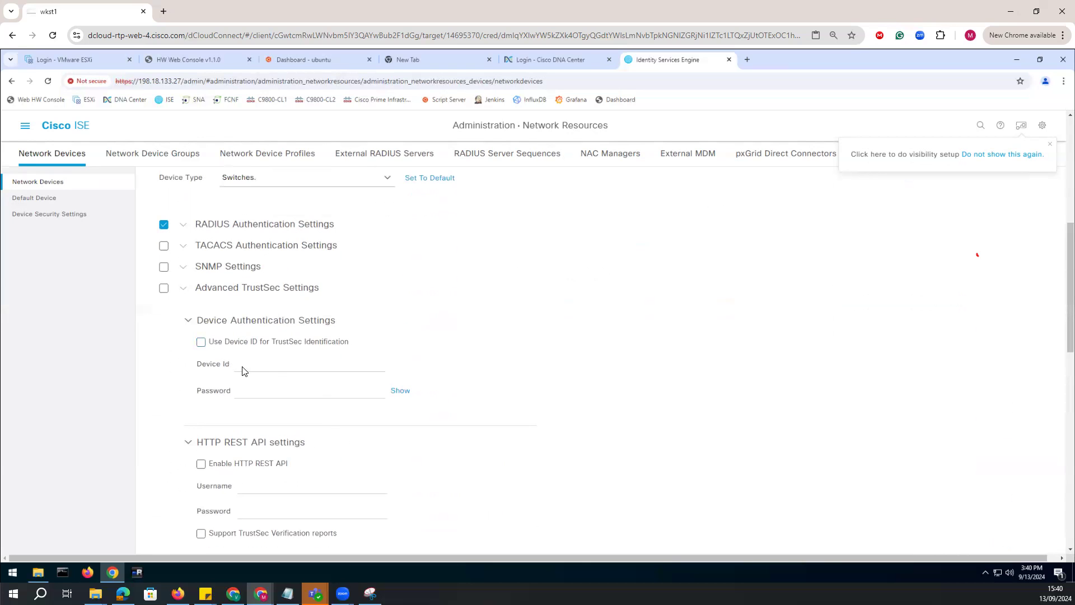
pyautogui.tripleClick(200, 341)
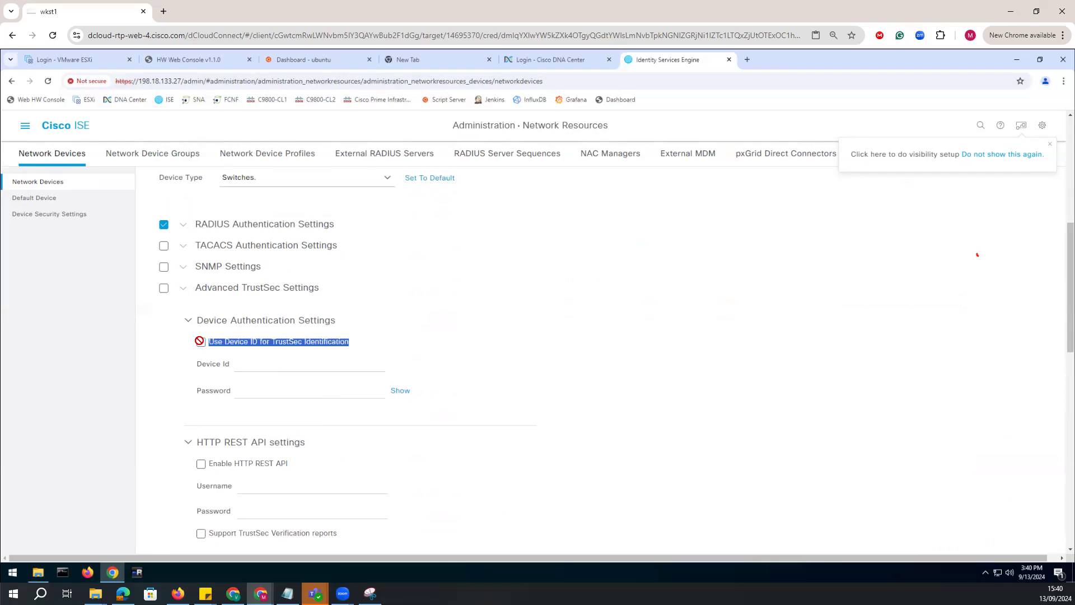
pyautogui.click(164, 288)
pyautogui.click(203, 342)
pyautogui.click(201, 343)
pyautogui.tripleClick(244, 364)
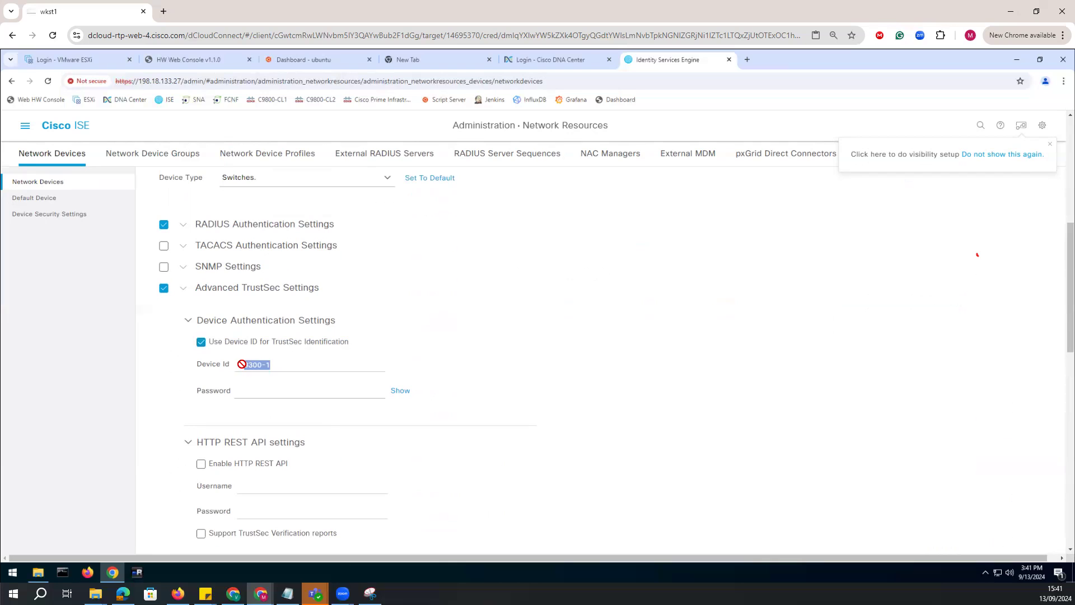
# Copy the CTS credentials password from the notes into the TrustSec device authentication password and reveal it for checking.
pyautogui.click(263, 398)
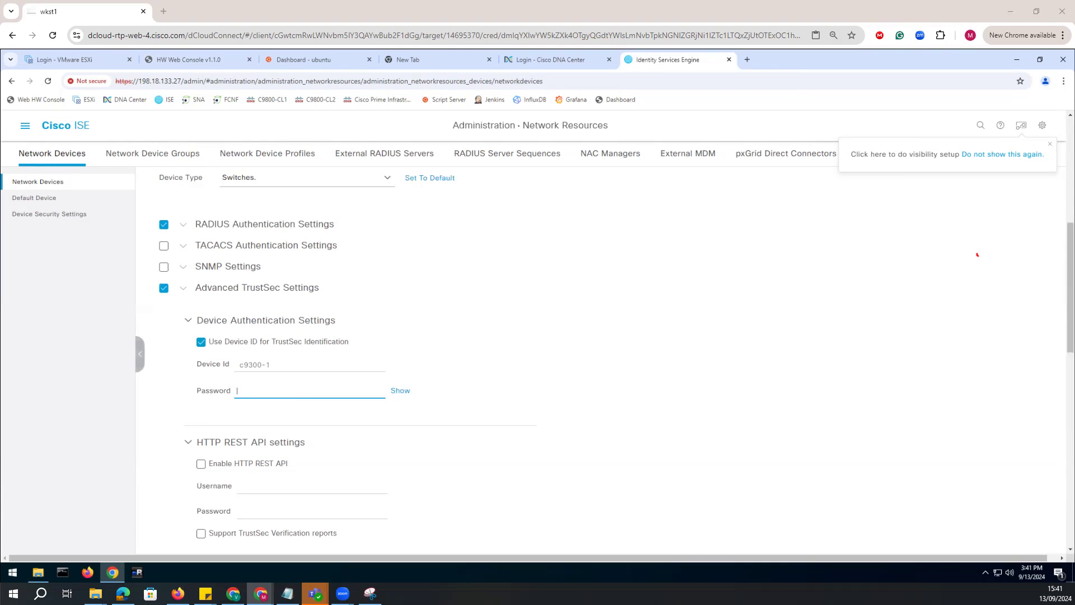
pyautogui.click(287, 594)
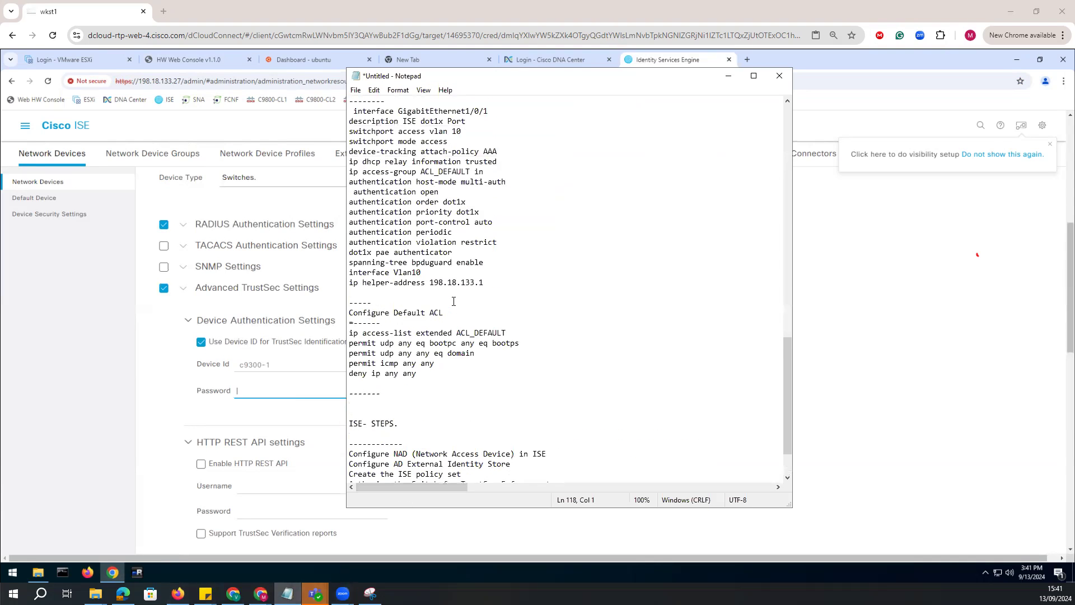
pyautogui.scroll(12, 454, 301)
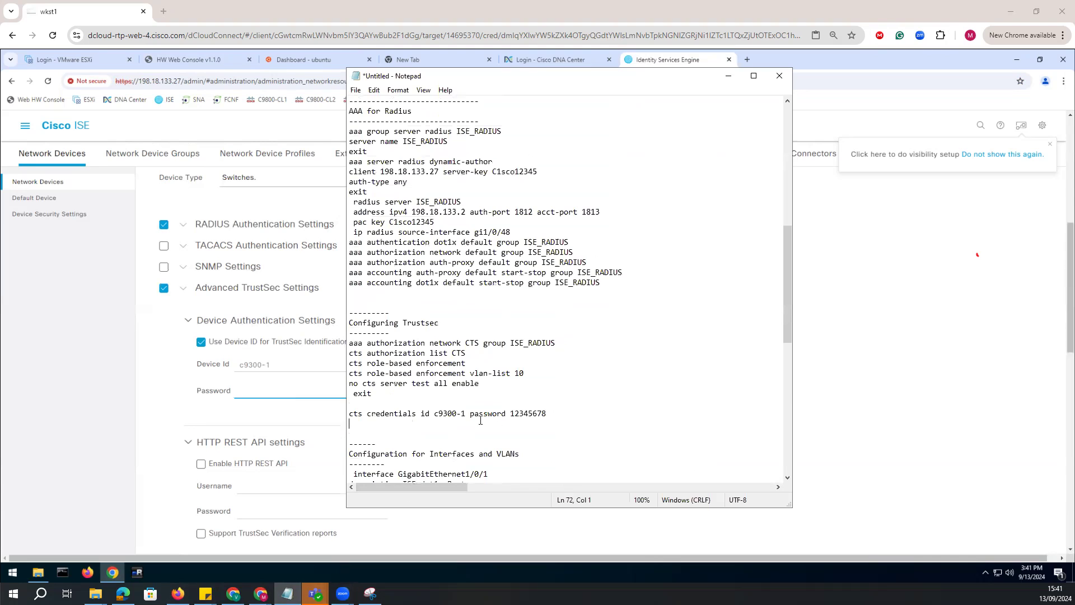
pyautogui.moveTo(558, 416); pyautogui.dragTo(403, 415)
pyautogui.click(243, 397)
pyautogui.hotkey('ctrl', 'v')
pyautogui.click(399, 391)
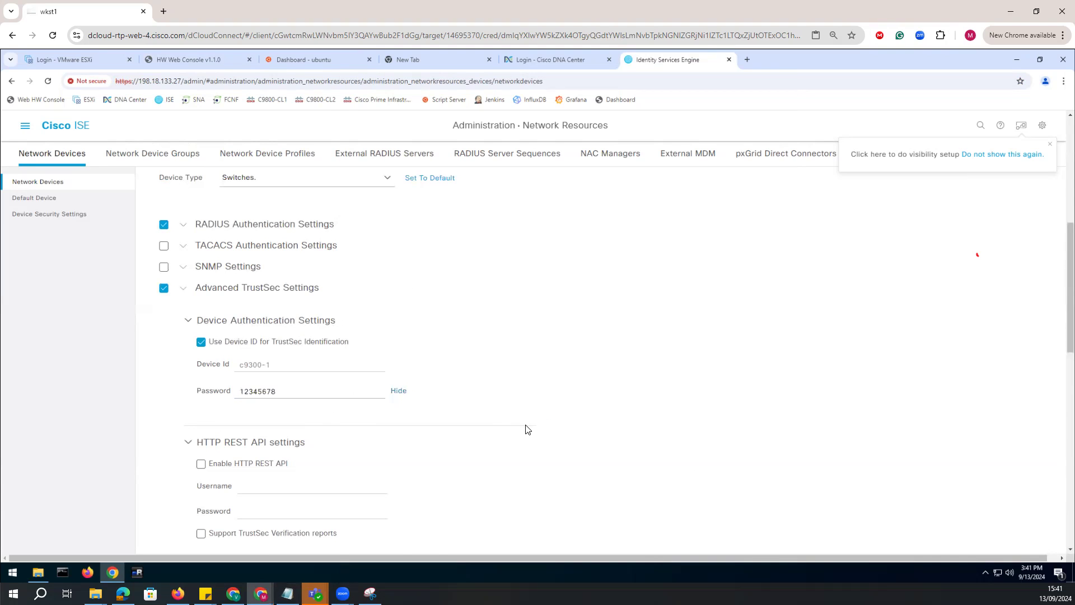
# Enable sending configuration changes to the device through CoA and disable other TrustSec devices trusting this device.
pyautogui.scroll(-5, 526, 429)
pyautogui.click(201, 417)
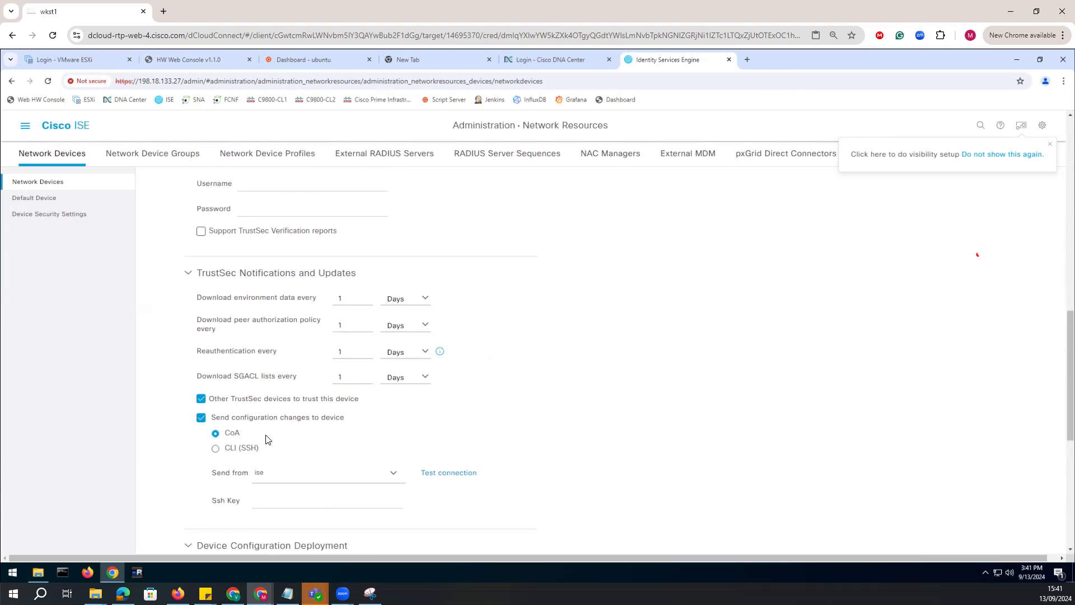
pyautogui.scroll(-2, 238, 392)
pyautogui.click(201, 298)
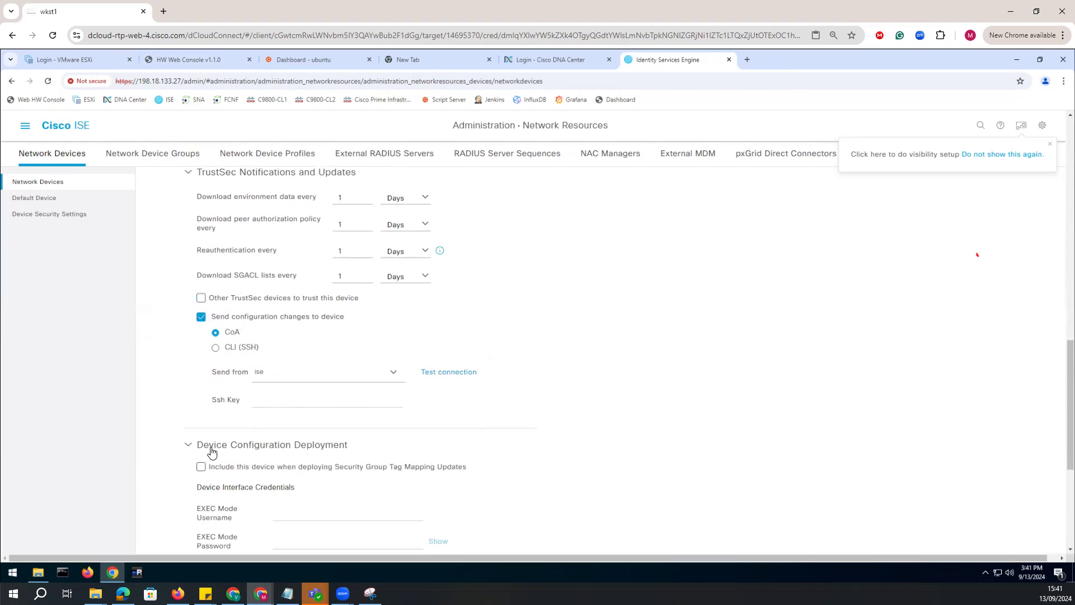
# Include the device in Security Group Tag mapping updates, entering EXEC mode username admin and the EXEC and enable mode passwords.
pyautogui.scroll(-2, 209, 451)
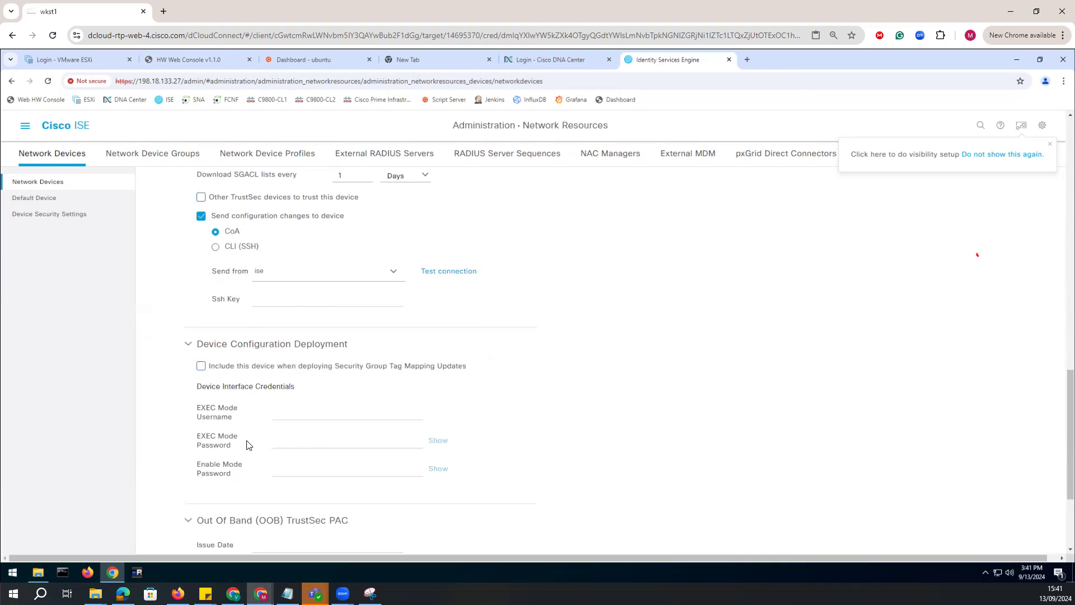
pyautogui.click(202, 369)
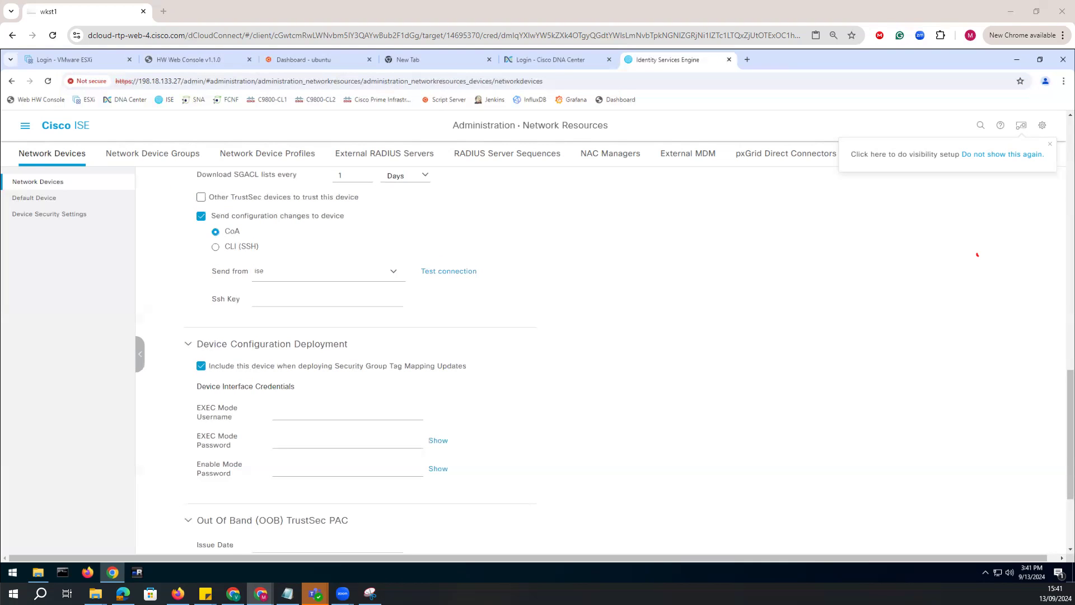
pyautogui.click(290, 415)
pyautogui.write('admin')
pyautogui.press('Tab')
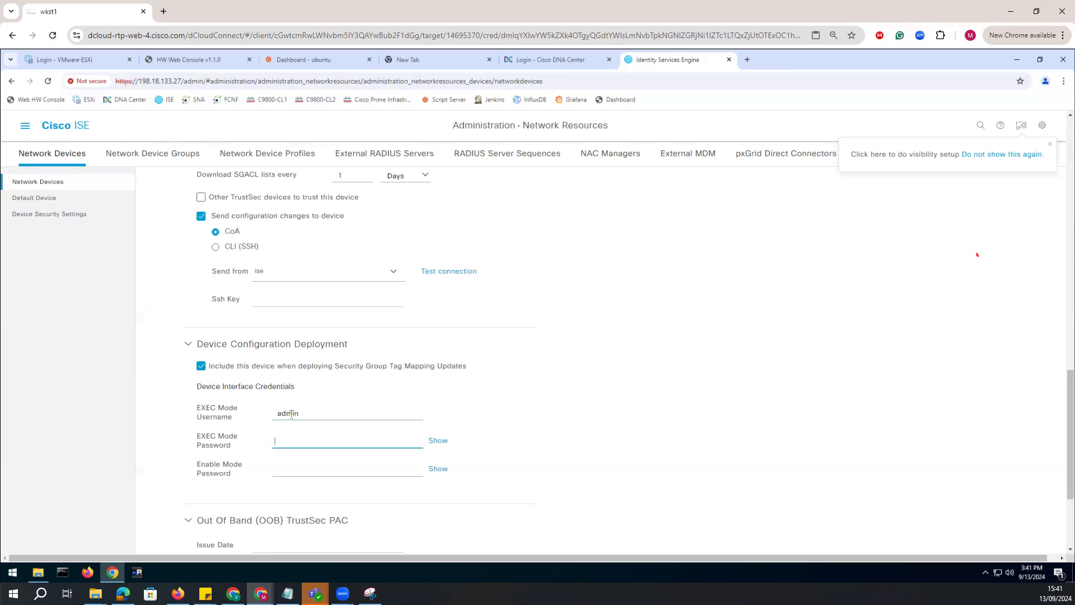
pyautogui.click(296, 472)
pyautogui.hotkey('ctrl', 'v')
pyautogui.click(439, 441)
pyautogui.click(438, 469)
pyautogui.scroll(-3, 530, 439)
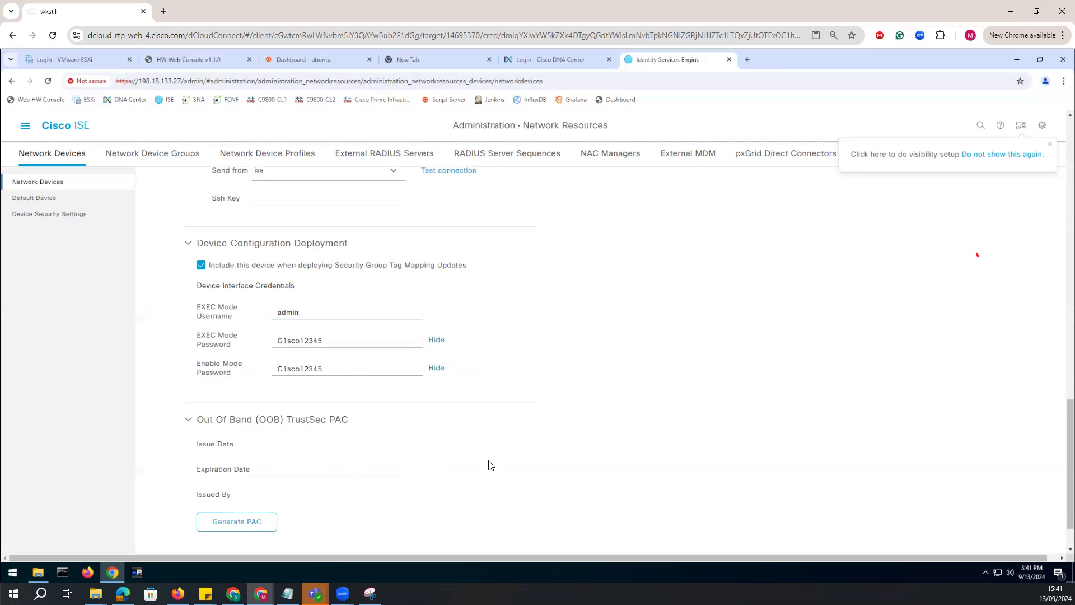
# Collapse the TrustSec notification and deployment sections and submit the c9300-1 network device.
pyautogui.scroll(8, 200, 332)
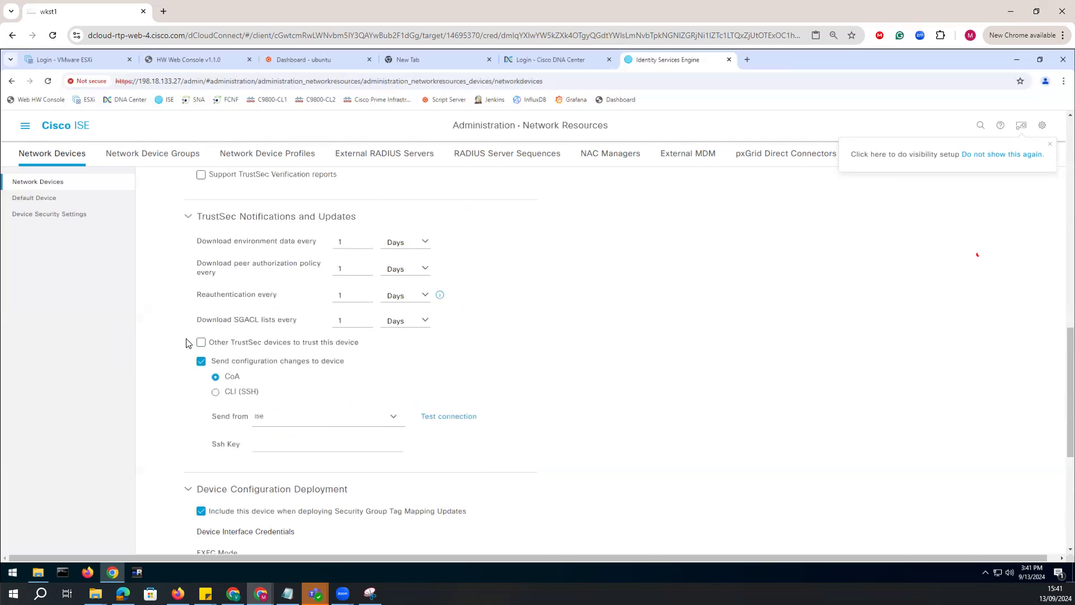
pyautogui.click(188, 318)
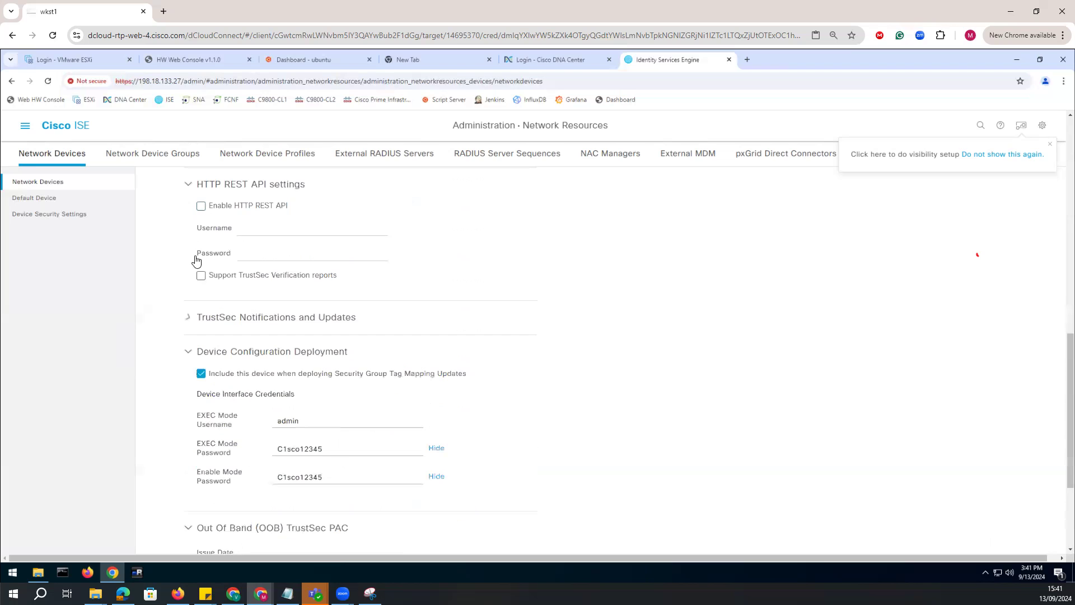
pyautogui.click(188, 351)
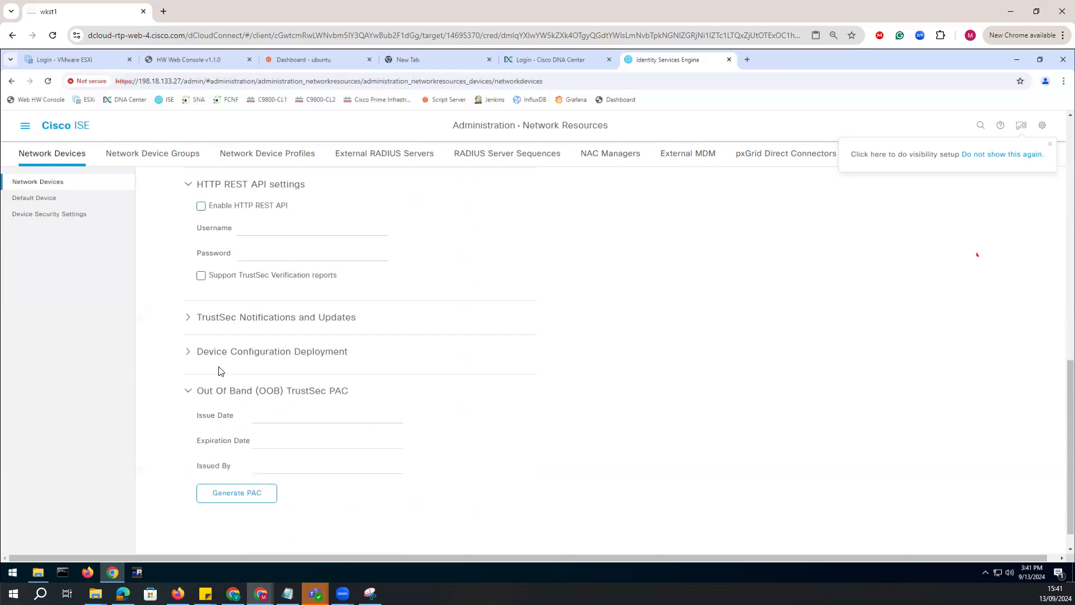
pyautogui.scroll(5, 189, 395)
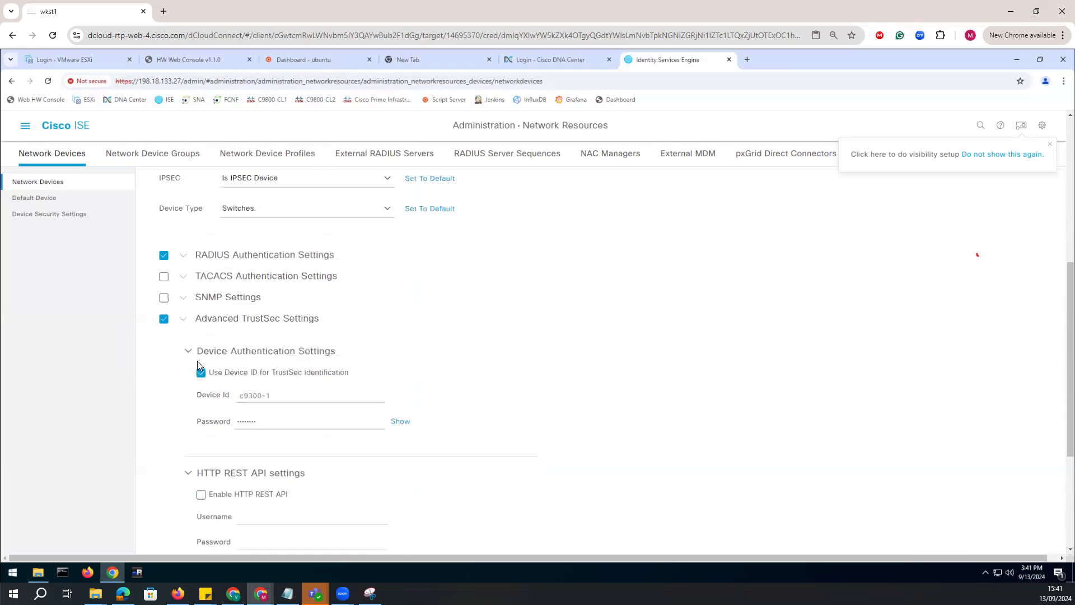
pyautogui.click(183, 320)
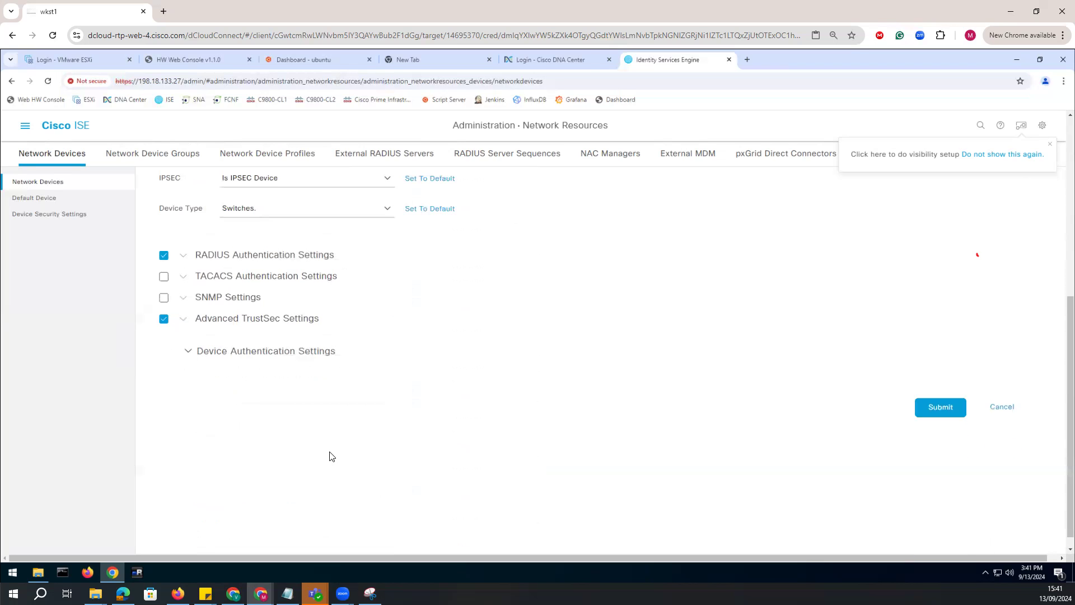
pyautogui.click(940, 543)
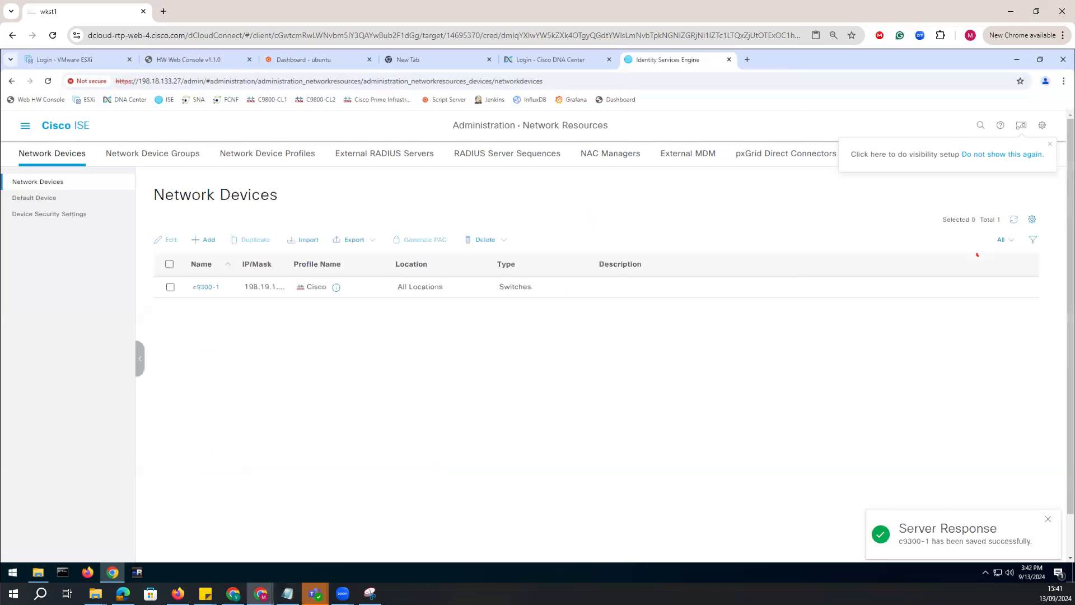
# Check the notes for the AD external identity store task and open the Active Directory external identity sources in ISE.
pyautogui.click(212, 543)
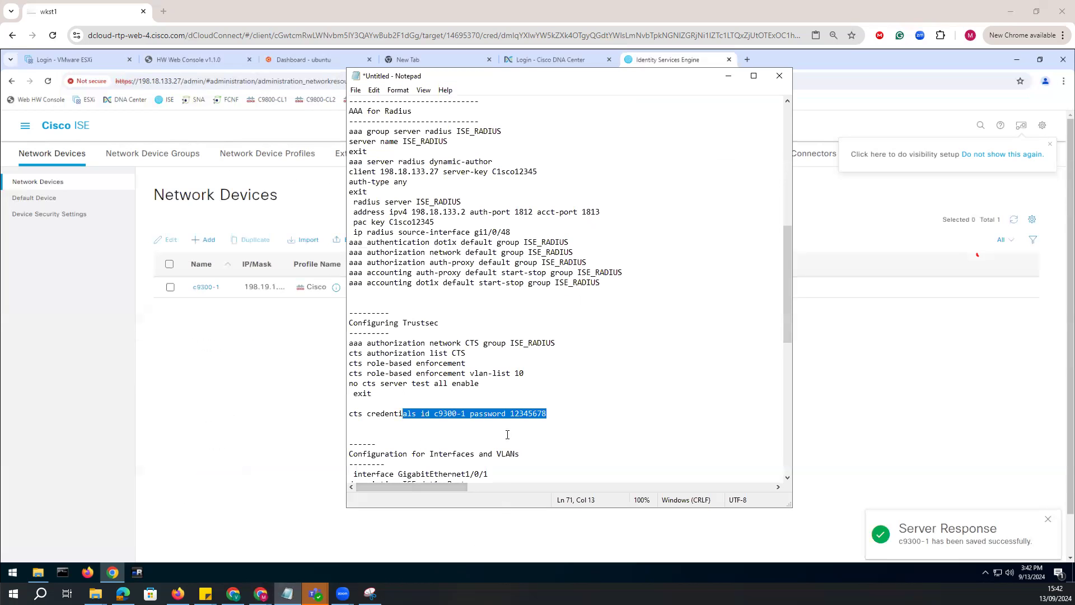
pyautogui.scroll(-12, 501, 434)
pyautogui.scroll(-2, 498, 426)
pyautogui.moveTo(511, 403); pyautogui.dragTo(329, 406)
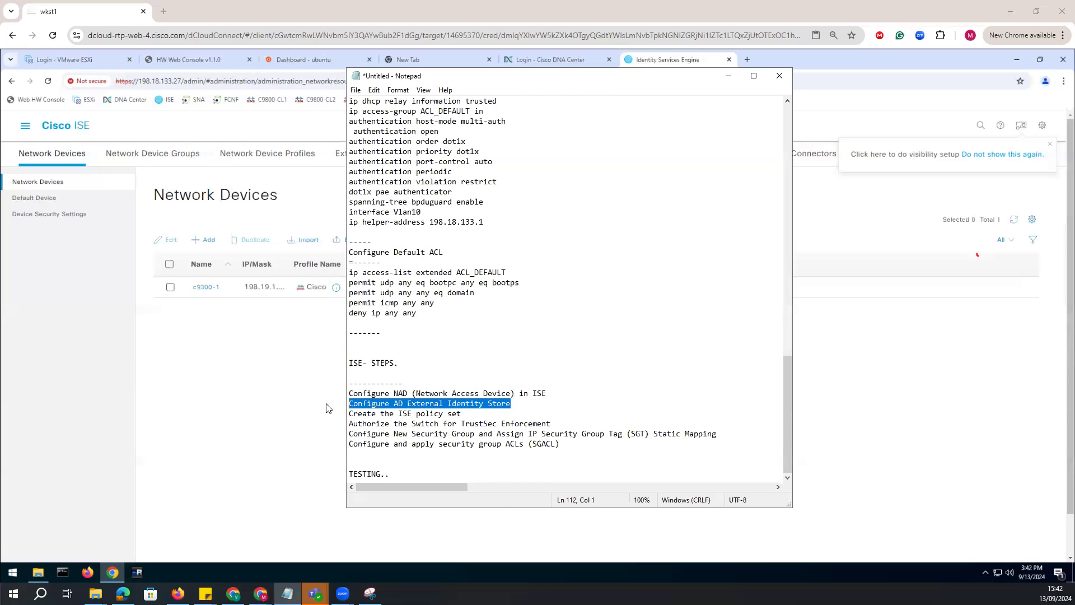
pyautogui.click(255, 406)
pyautogui.click(31, 130)
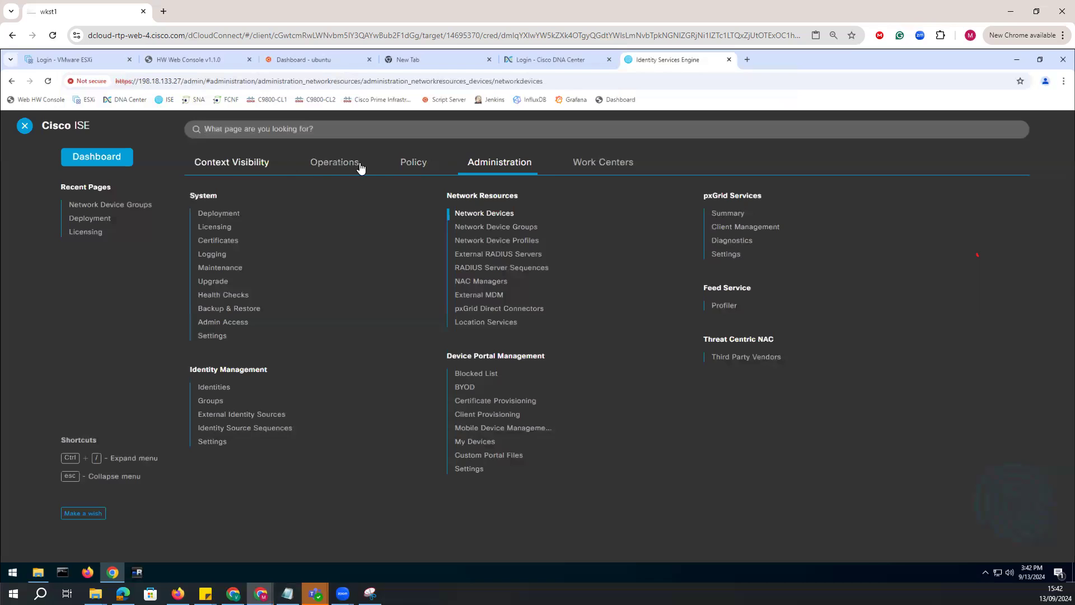
pyautogui.click(223, 415)
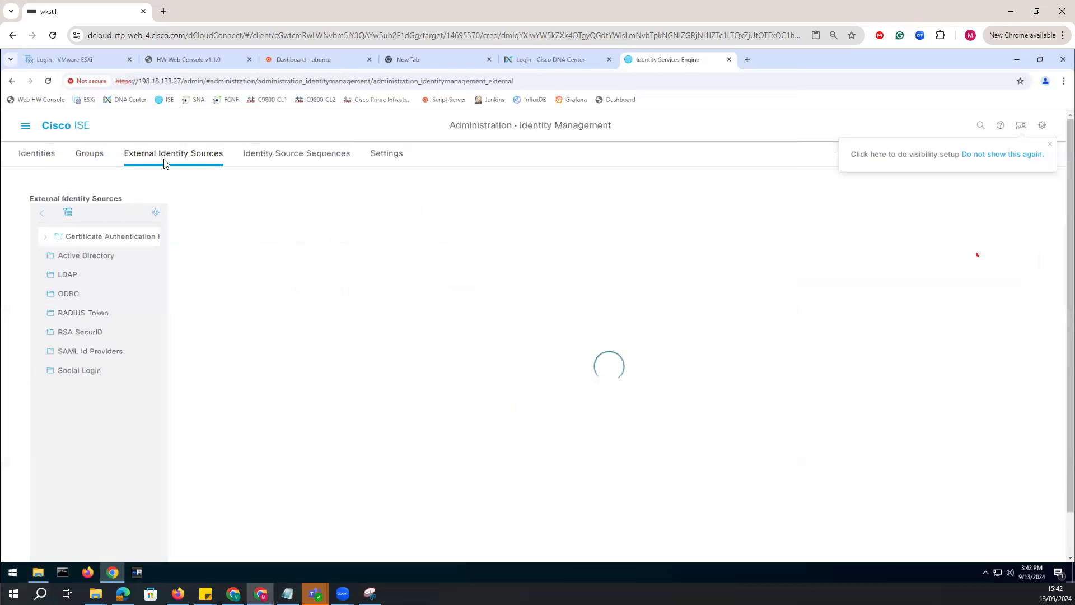
pyautogui.click(99, 256)
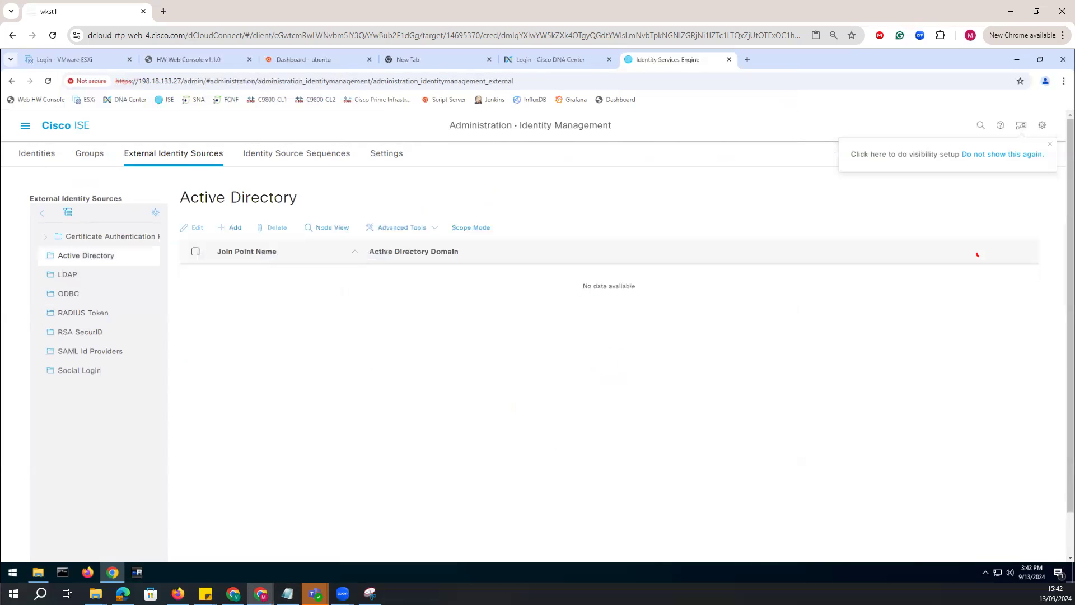
# Add an Active Directory join point named dcloud.cisco.com for the domain dcloud.cisco.com and submit it.
pyautogui.click(246, 228)
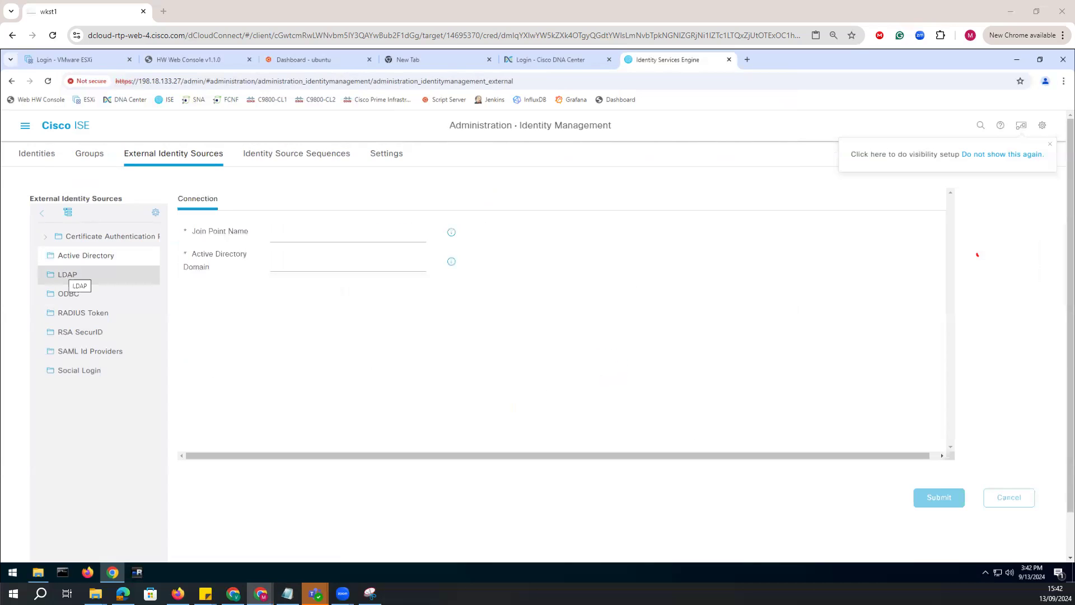
pyautogui.click(283, 237)
pyautogui.write('dcloud.cisco.com')
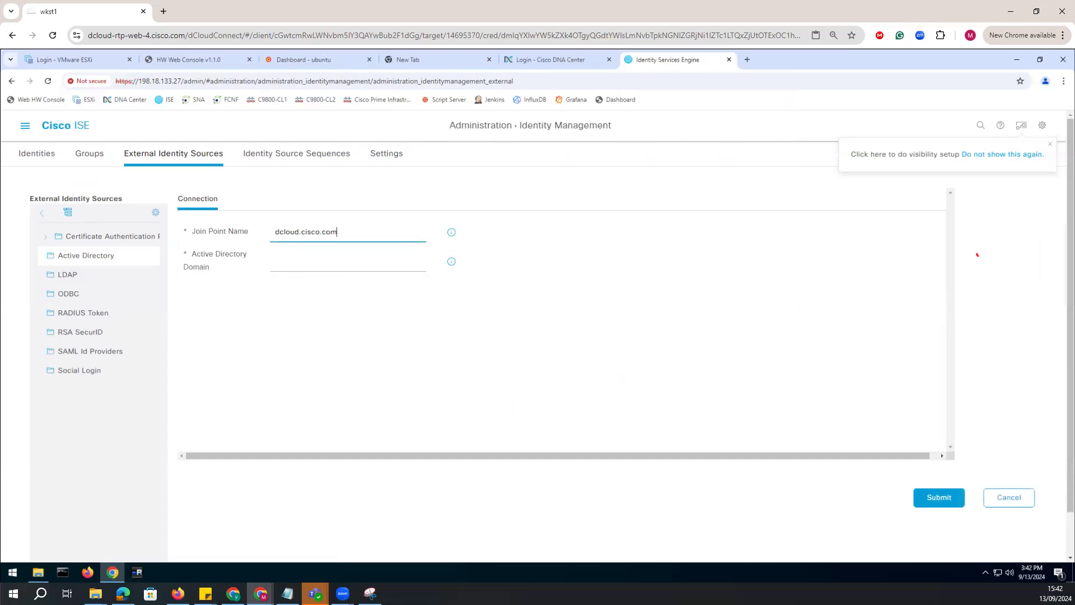
pyautogui.click(304, 260)
pyautogui.write('dcloud.cisco.com')
pyautogui.click(942, 497)
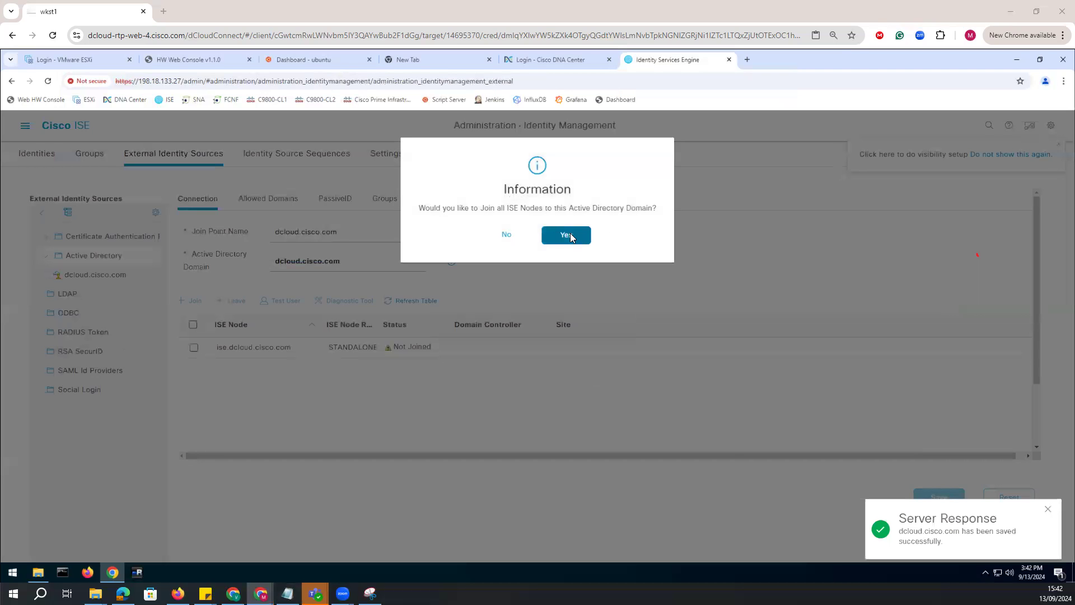
# Join the ISE node to the Active Directory domain with AD user name admin and the account password, and dismiss the join status.
pyautogui.click(570, 234)
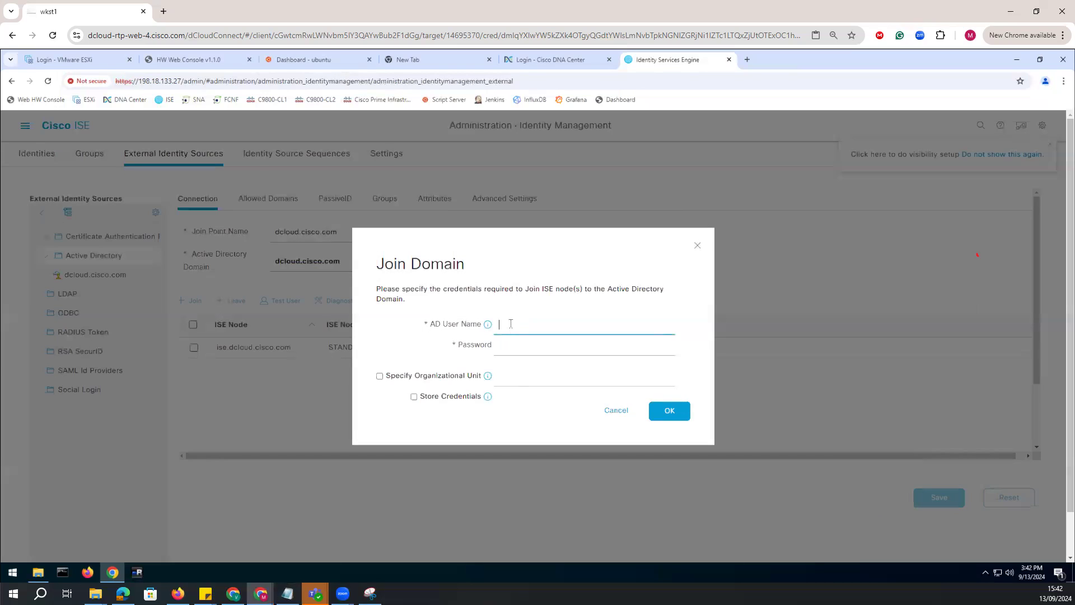
pyautogui.write('admin')
pyautogui.press('Tab')
pyautogui.write('C1sco12345')
pyautogui.click(655, 412)
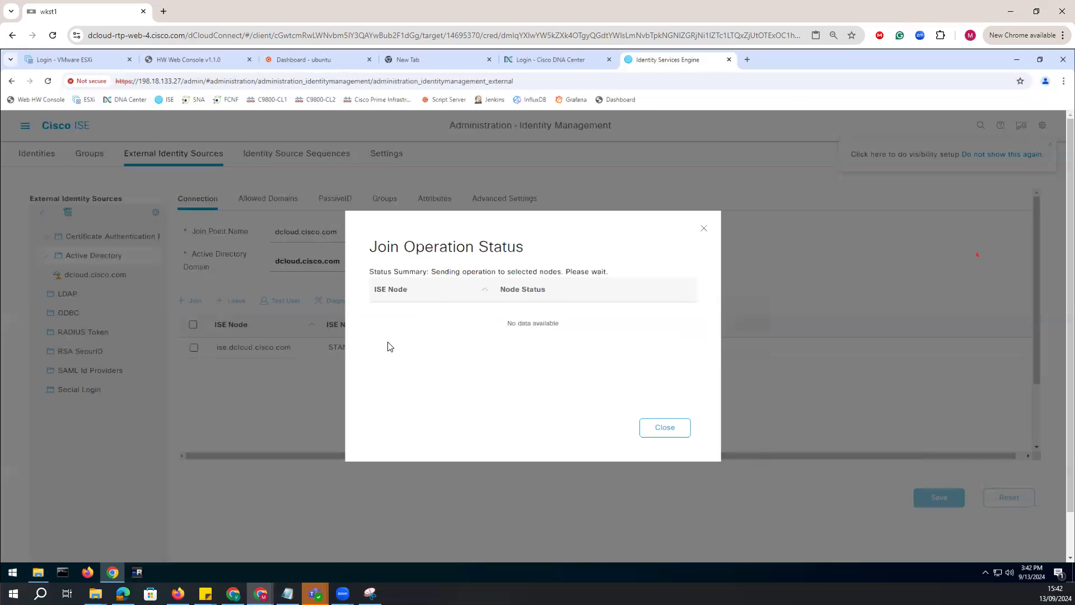
pyautogui.click(665, 428)
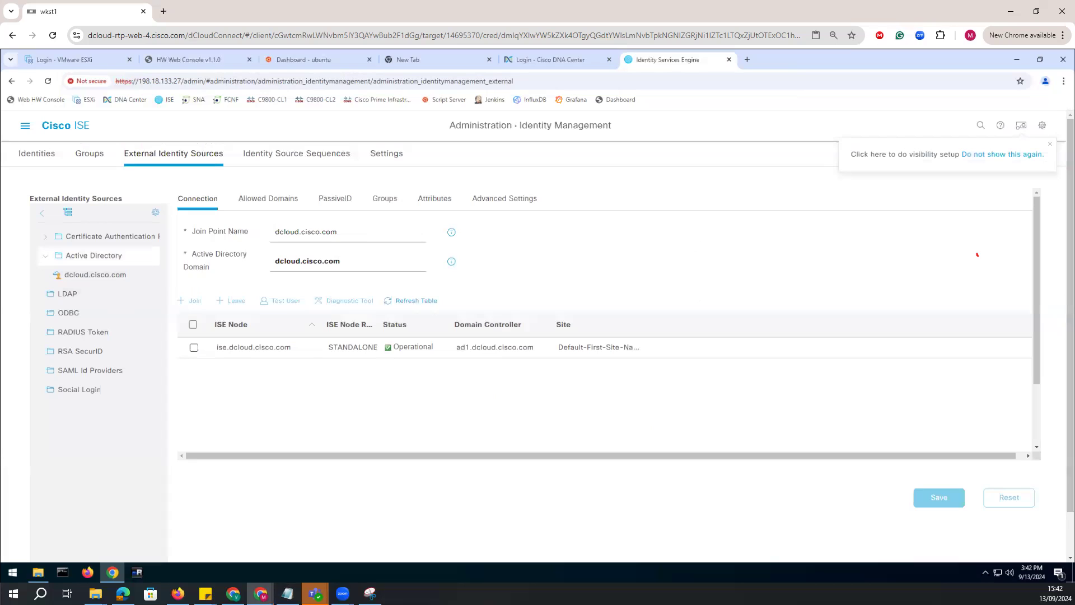
# Retrieve the groups of the dcloud.cisco.com domain, add all of them to the join point and save it.
pyautogui.click(383, 203)
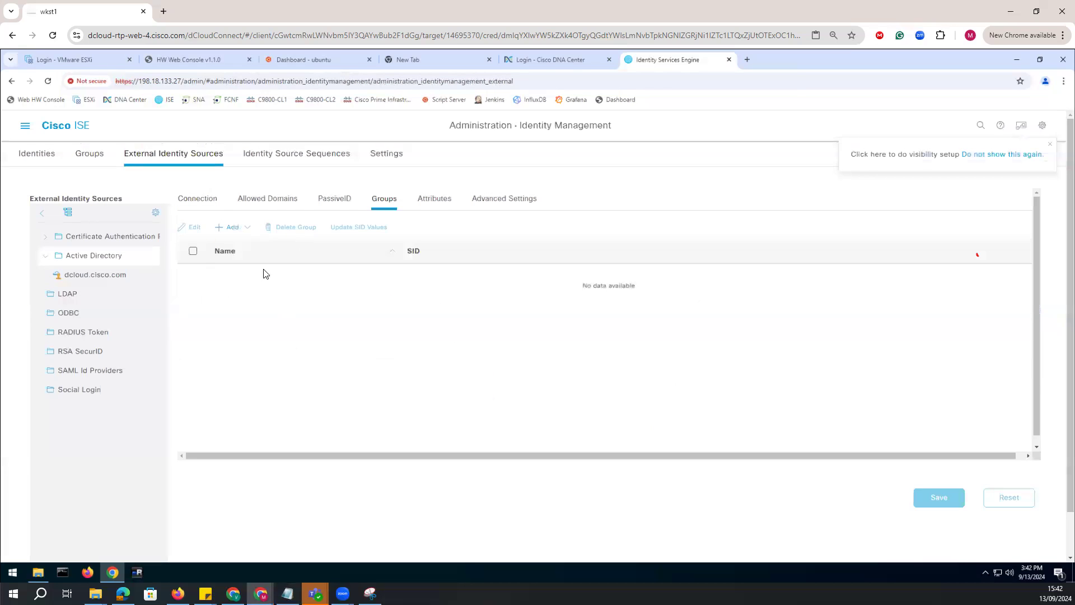
pyautogui.click(242, 229)
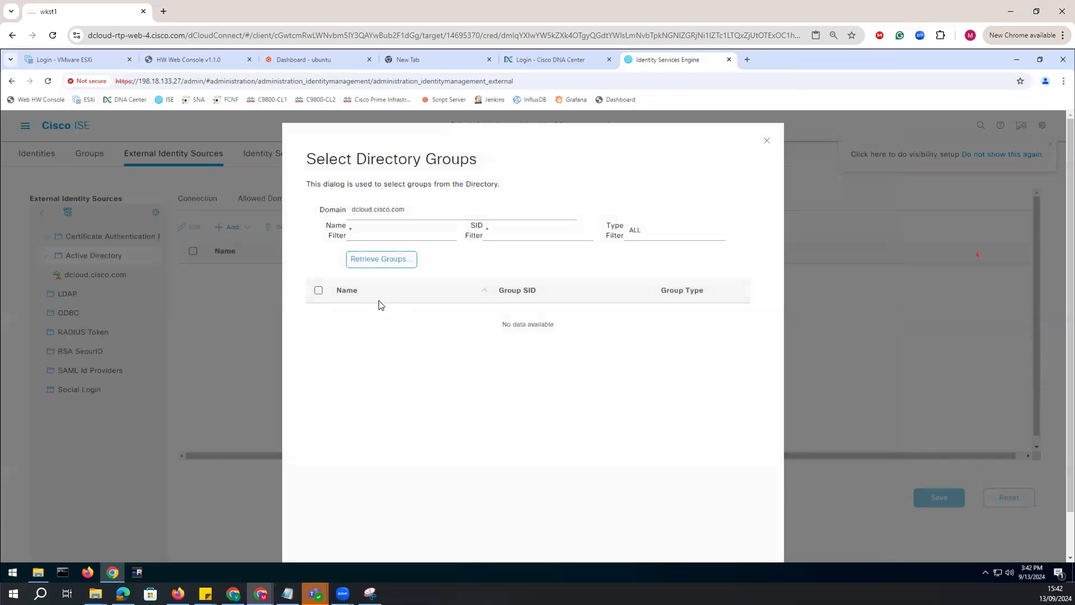
pyautogui.click(354, 259)
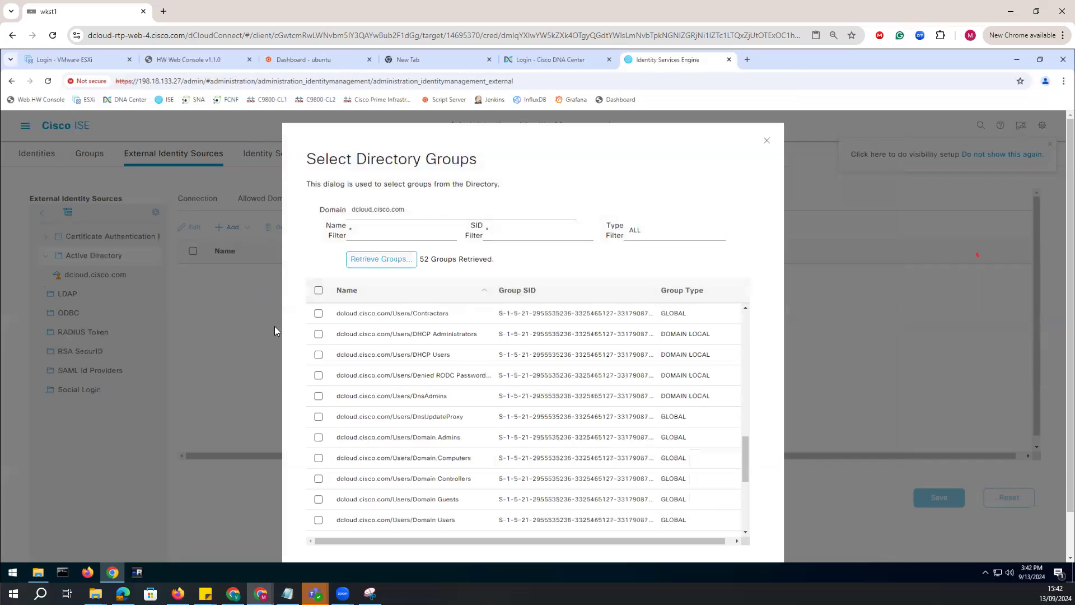
pyautogui.scroll(10, 426, 446)
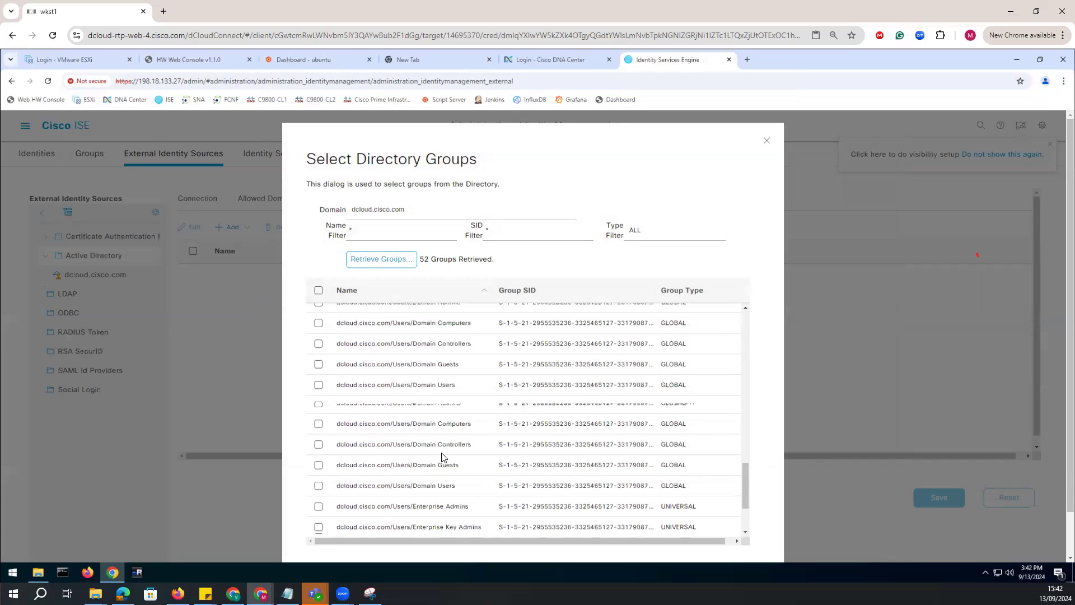
pyautogui.scroll(2, 431, 450)
pyautogui.click(318, 290)
pyautogui.scroll(-10, 639, 336)
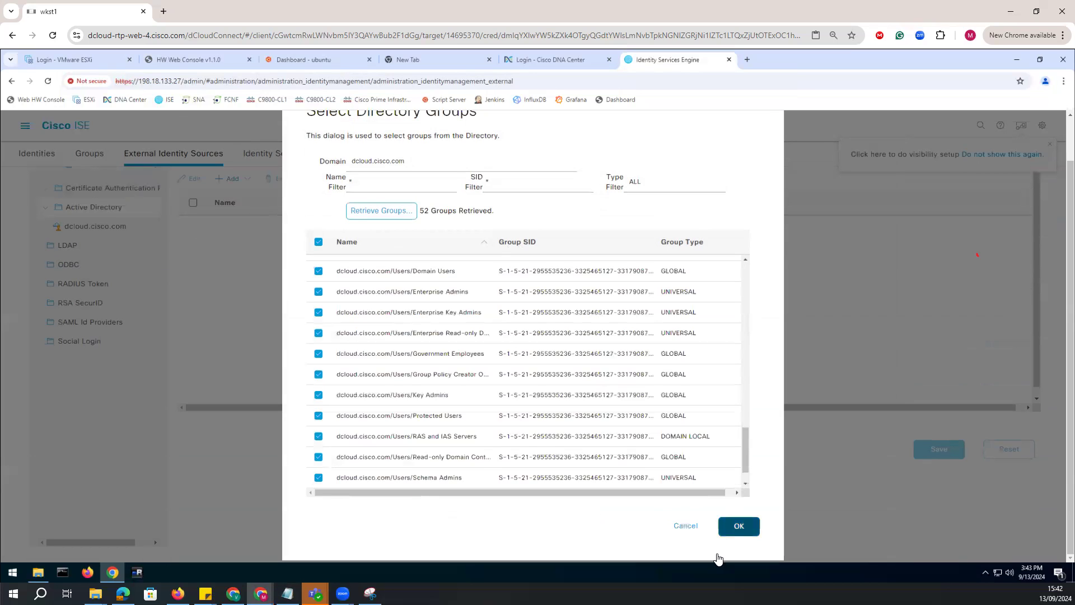
pyautogui.click(737, 528)
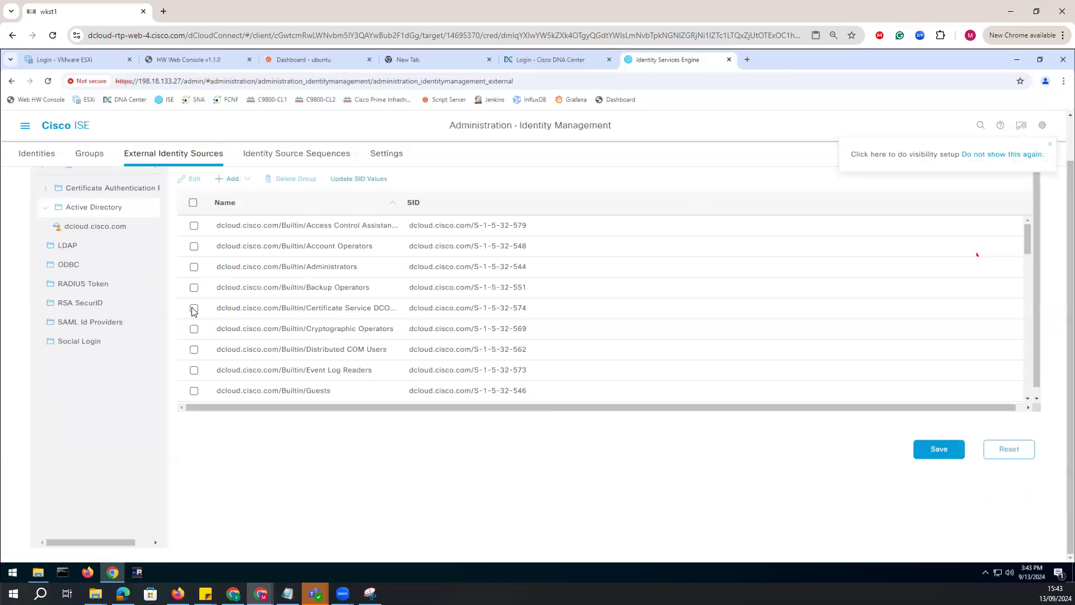
pyautogui.click(936, 454)
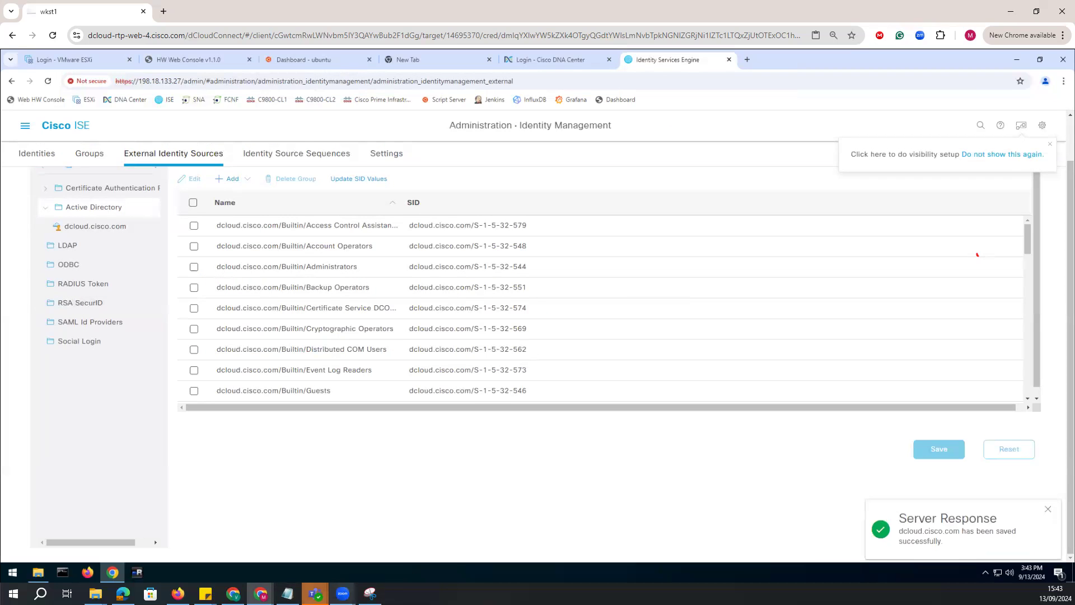
# Check the notes for the ISE policy set task and open the Policy Sets page in ISE.
pyautogui.click(287, 593)
pyautogui.moveTo(464, 413); pyautogui.dragTo(339, 417)
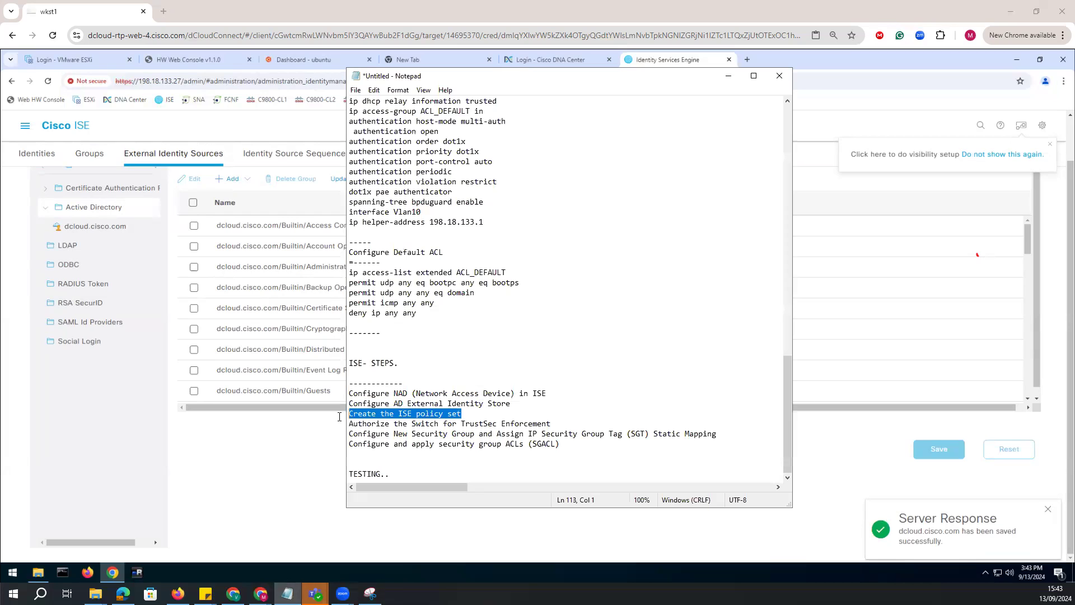
pyautogui.moveTo(475, 416); pyautogui.dragTo(305, 418)
pyautogui.click(274, 429)
pyautogui.click(24, 125)
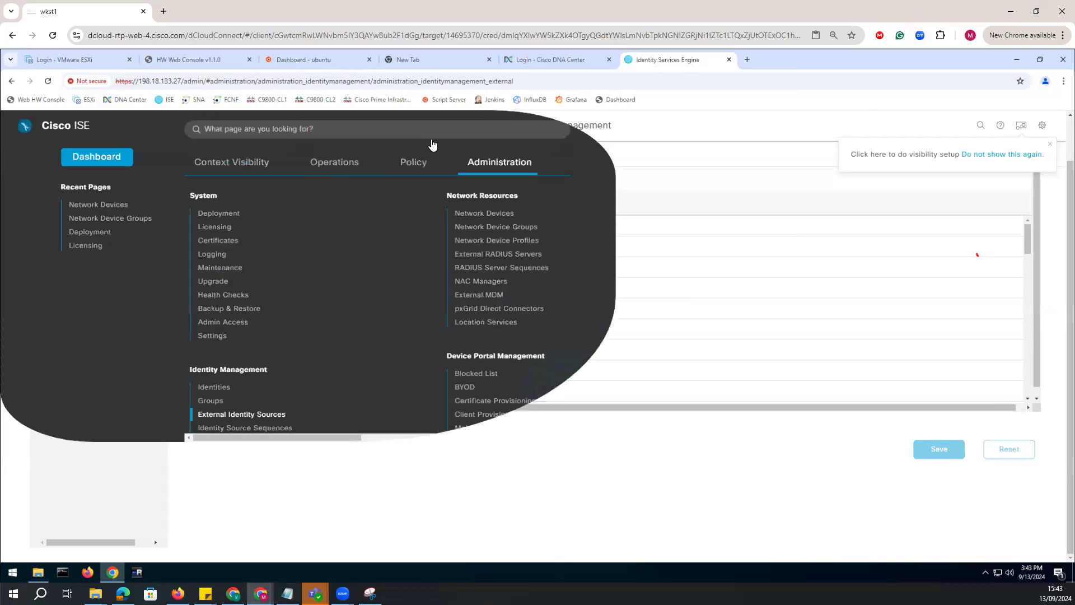
pyautogui.click(415, 163)
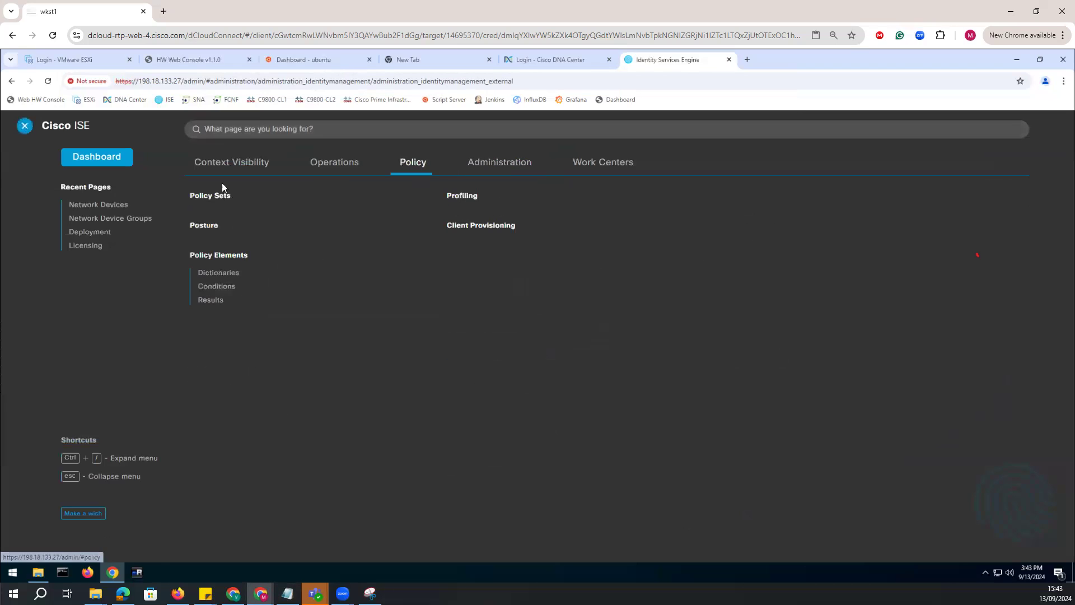
pyautogui.click(203, 197)
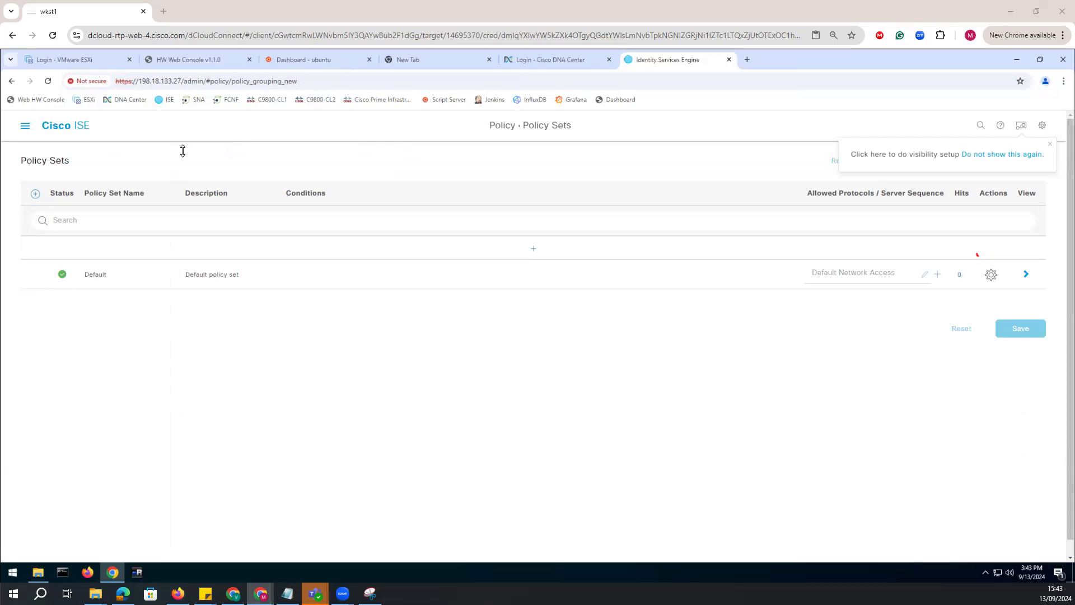
# Add a new policy set above the default one and name it Wired-802.1x.
pyautogui.click(35, 193)
pyautogui.moveTo(138, 254); pyautogui.dragTo(87, 252)
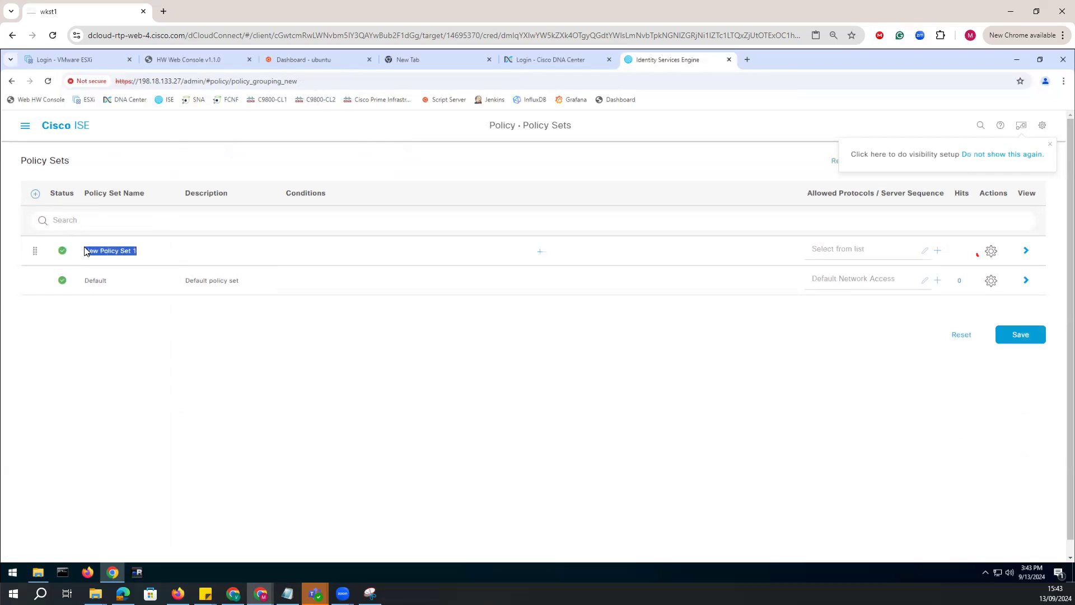
pyautogui.write('Wired-802.1x')
# Give the Wired-802.1x policy set the condition DEVICE Device Type Equals All Device Types#Switches and apply it.
pyautogui.click(538, 252)
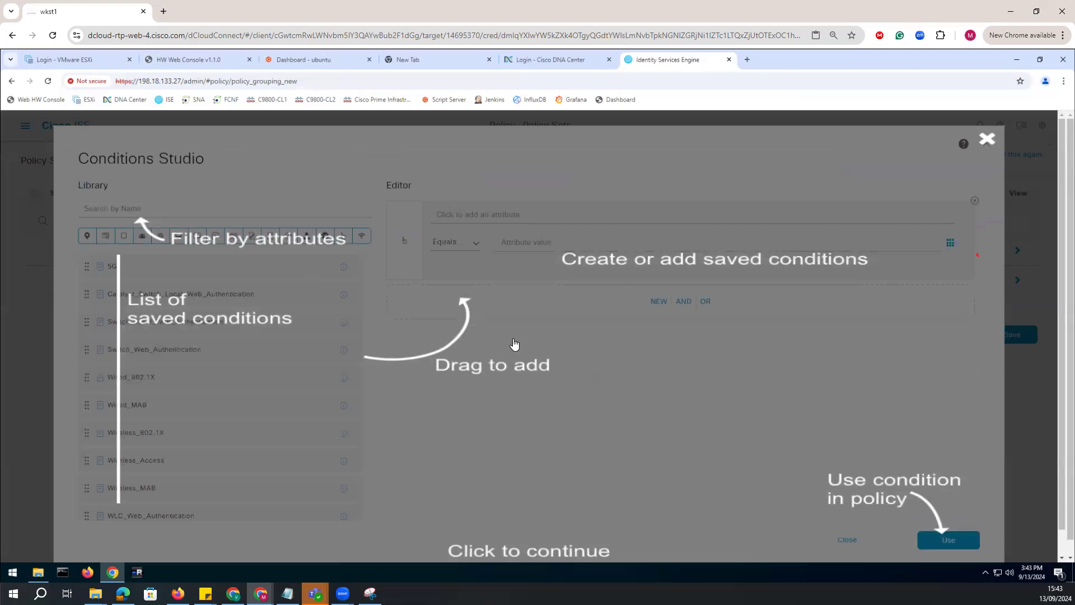
pyautogui.click(404, 240)
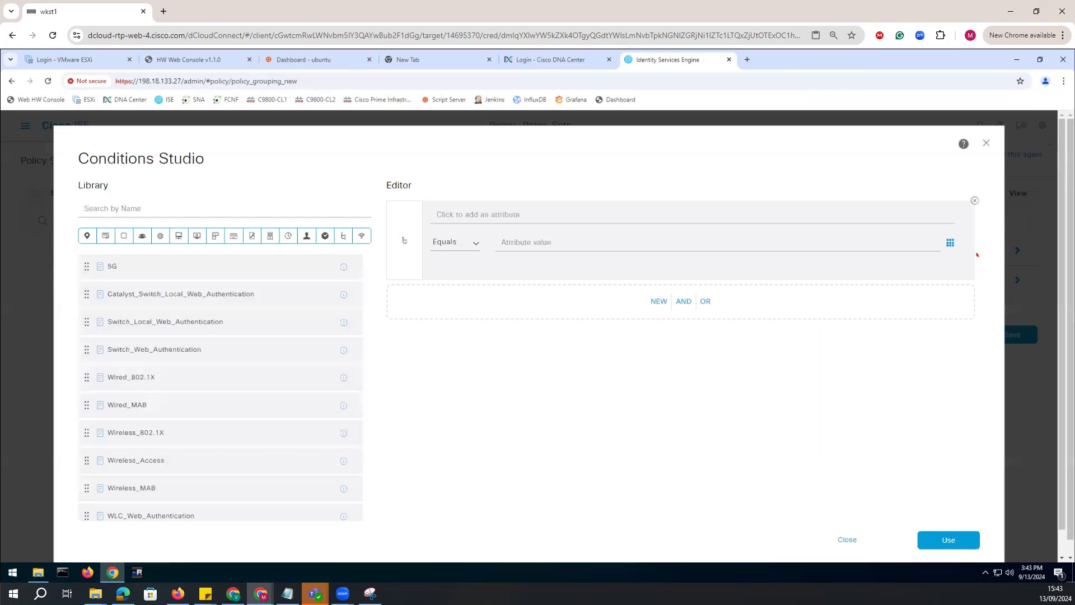
pyautogui.click(511, 221)
pyautogui.click(593, 320)
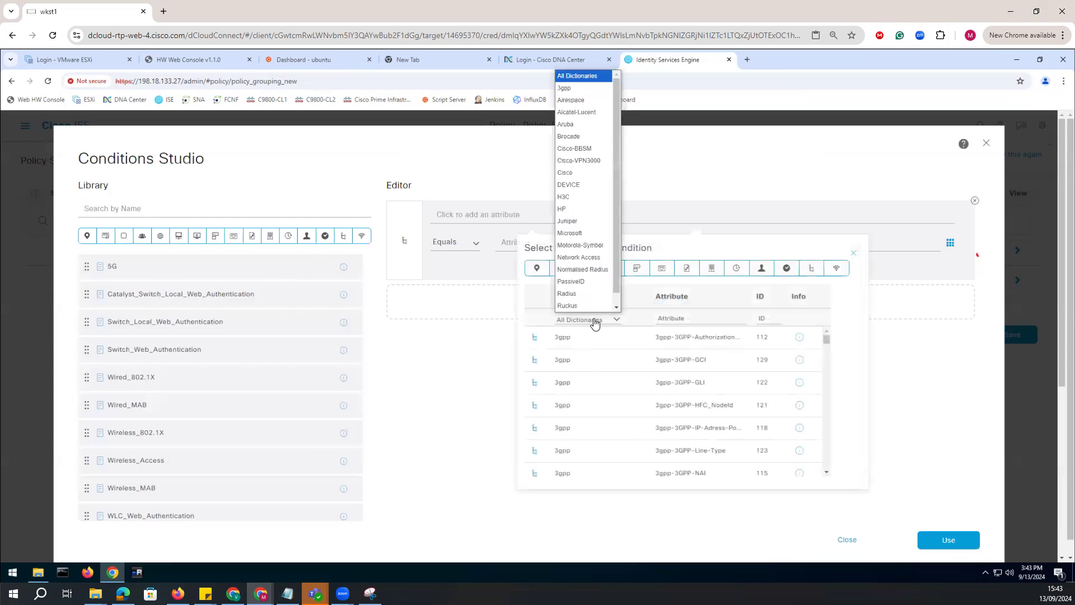
pyautogui.click(574, 186)
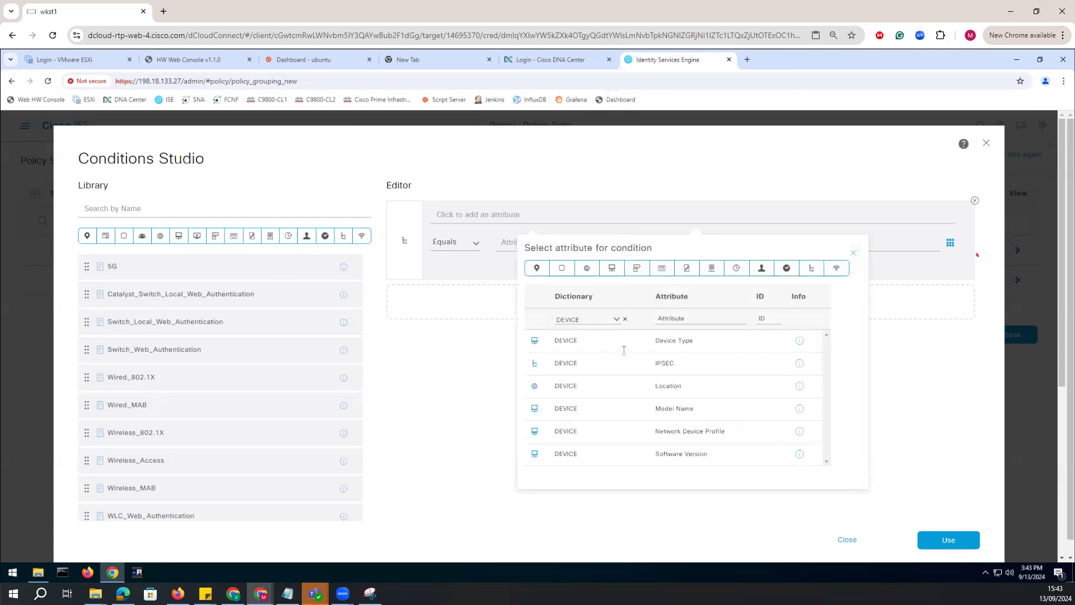
pyautogui.click(561, 342)
pyautogui.click(610, 246)
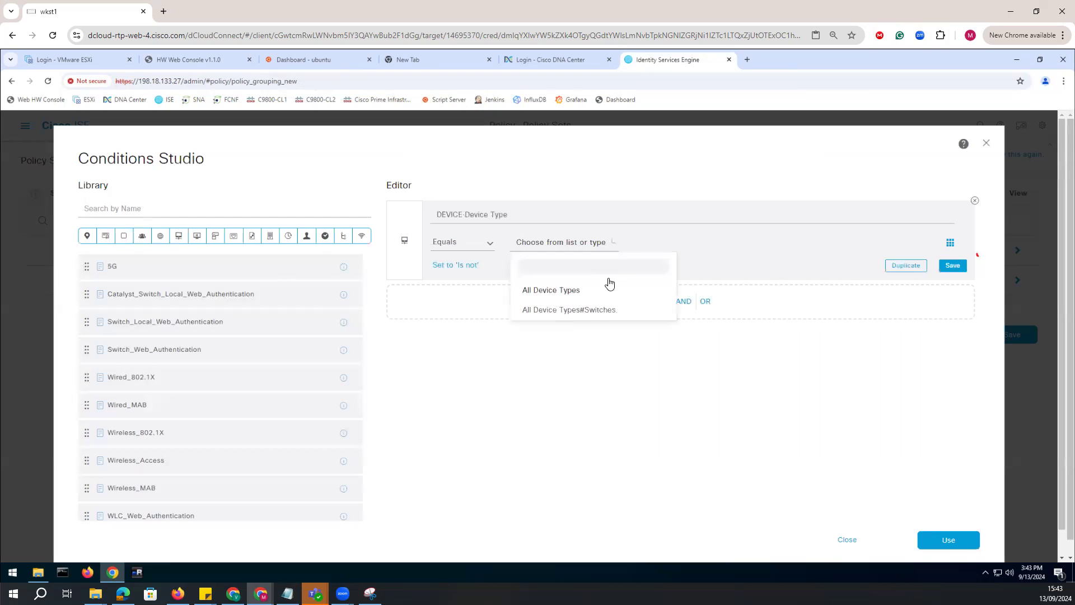
pyautogui.click(577, 315)
pyautogui.click(952, 265)
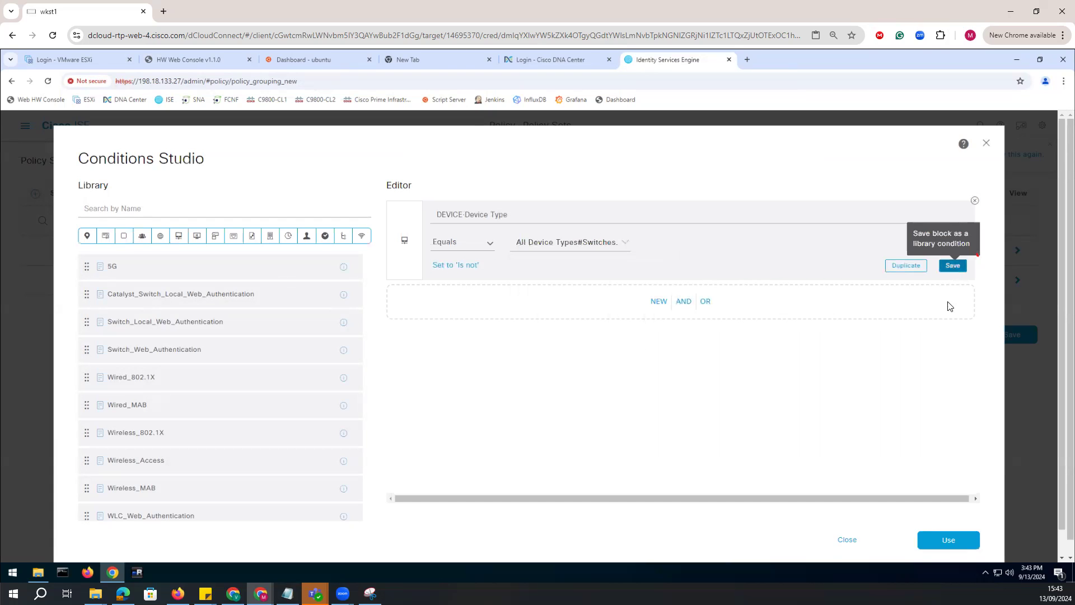
pyautogui.click(939, 513)
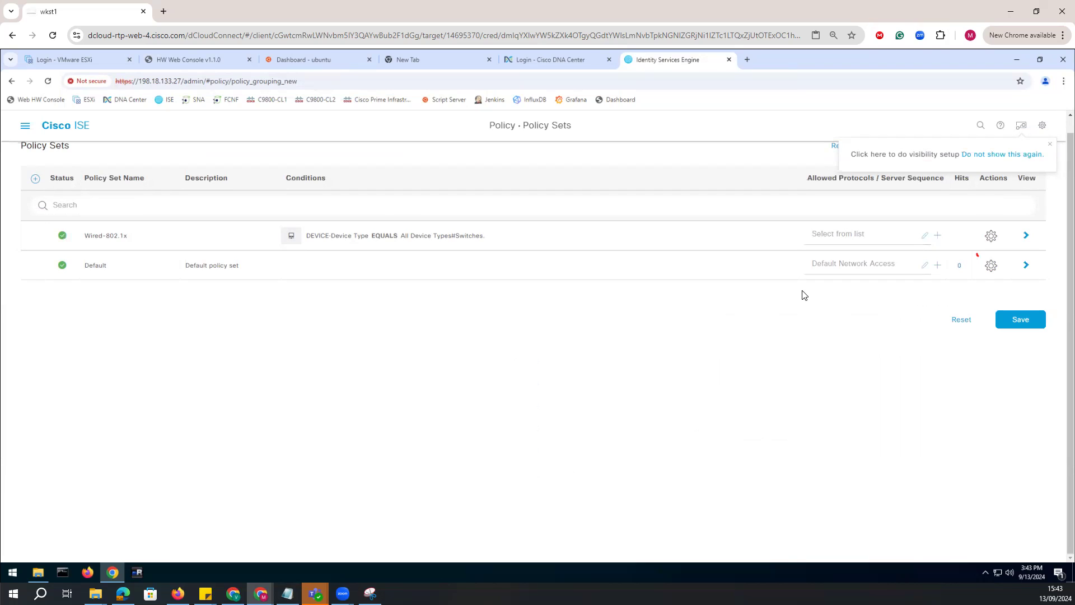
# Save the Wired-802.1x policy set with Default Network Access as its allowed protocols and open its detail view.
pyautogui.click(900, 240)
pyautogui.click(850, 311)
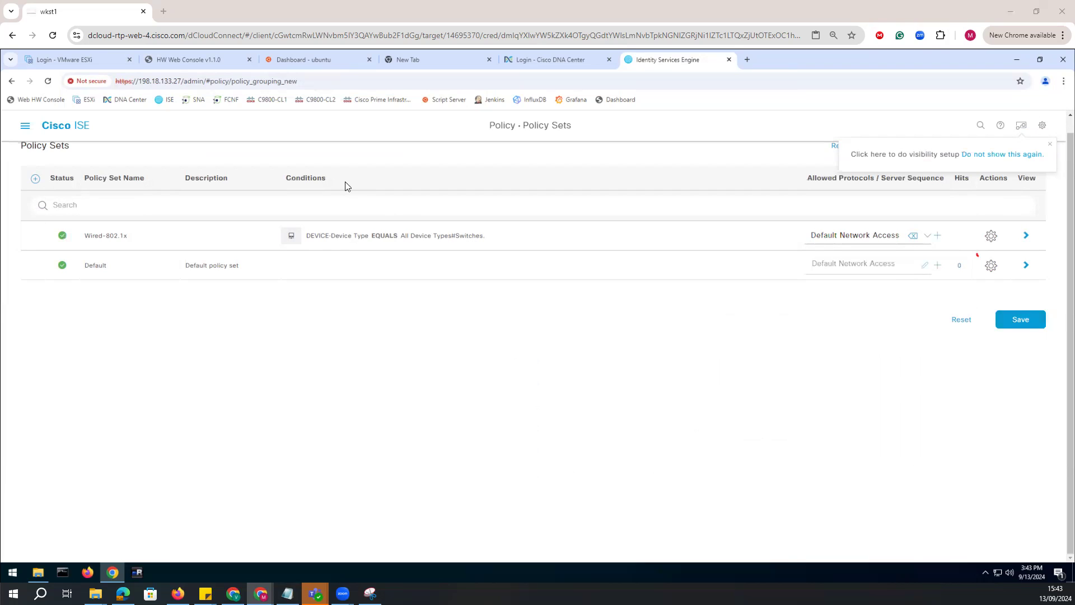
pyautogui.click(1021, 320)
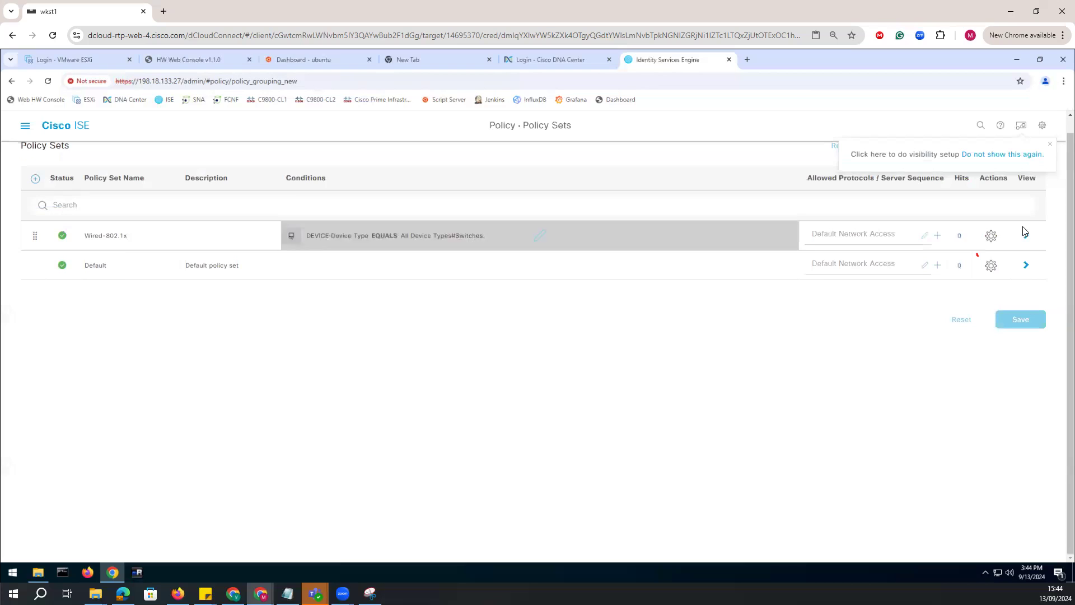
pyautogui.click(1027, 237)
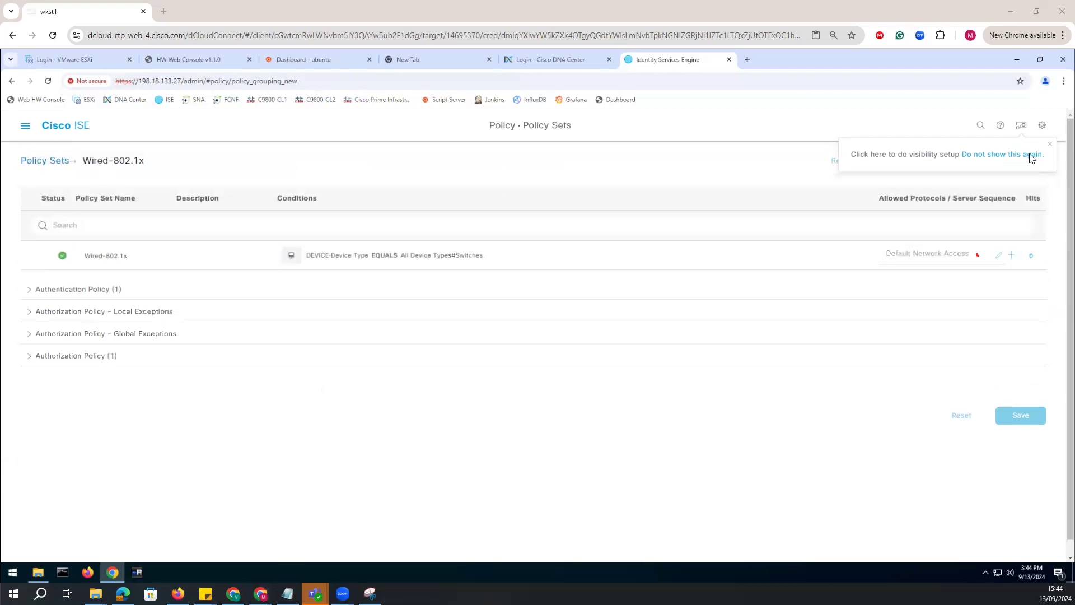
pyautogui.moveTo(37, 300)
pyautogui.mouseDown()
pyautogui.moveTo(70, 273)
pyautogui.moveTo(32, 294)
pyautogui.mouseUp()
pyautogui.moveTo(126, 351)
pyautogui.mouseDown()
pyautogui.moveTo(17, 351)
pyautogui.moveTo(119, 367)
pyautogui.moveTo(124, 353)
pyautogui.mouseUp()
pyautogui.moveTo(127, 284); pyautogui.dragTo(156, 276)
pyautogui.moveTo(171, 265)
pyautogui.mouseDown()
pyautogui.moveTo(194, 252)
pyautogui.moveTo(186, 242)
pyautogui.moveTo(204, 244)
pyautogui.mouseUp()
pyautogui.moveTo(151, 408)
pyautogui.mouseDown()
pyautogui.moveTo(150, 382)
pyautogui.moveTo(204, 346)
pyautogui.moveTo(187, 386)
pyautogui.moveTo(206, 379)
pyautogui.moveTo(168, 419)
pyautogui.moveTo(195, 404)
pyautogui.moveTo(193, 424)
pyautogui.mouseUp()
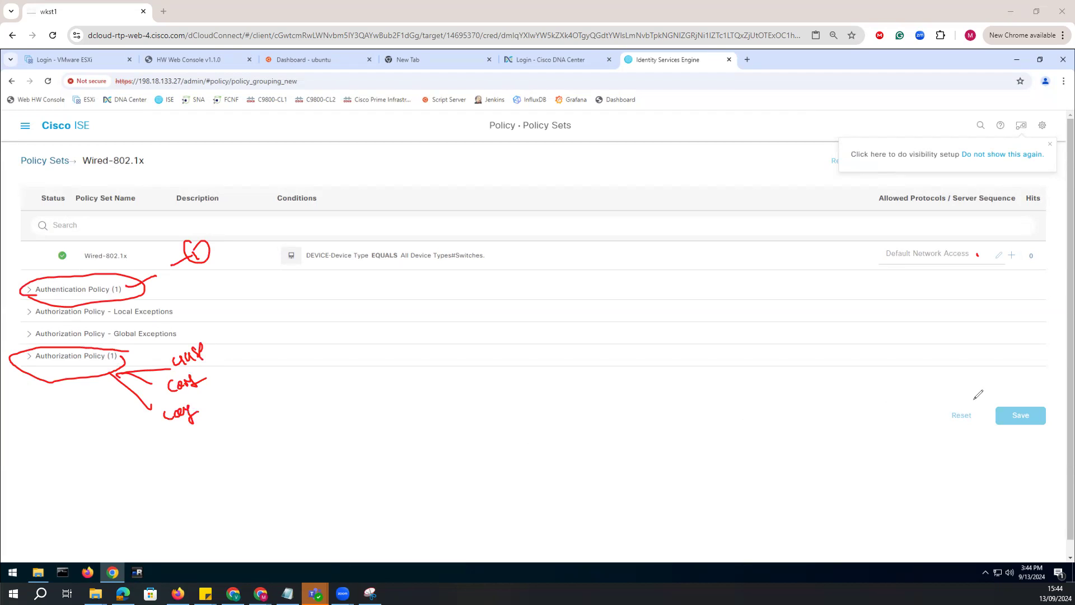
pyautogui.click(1034, 150)
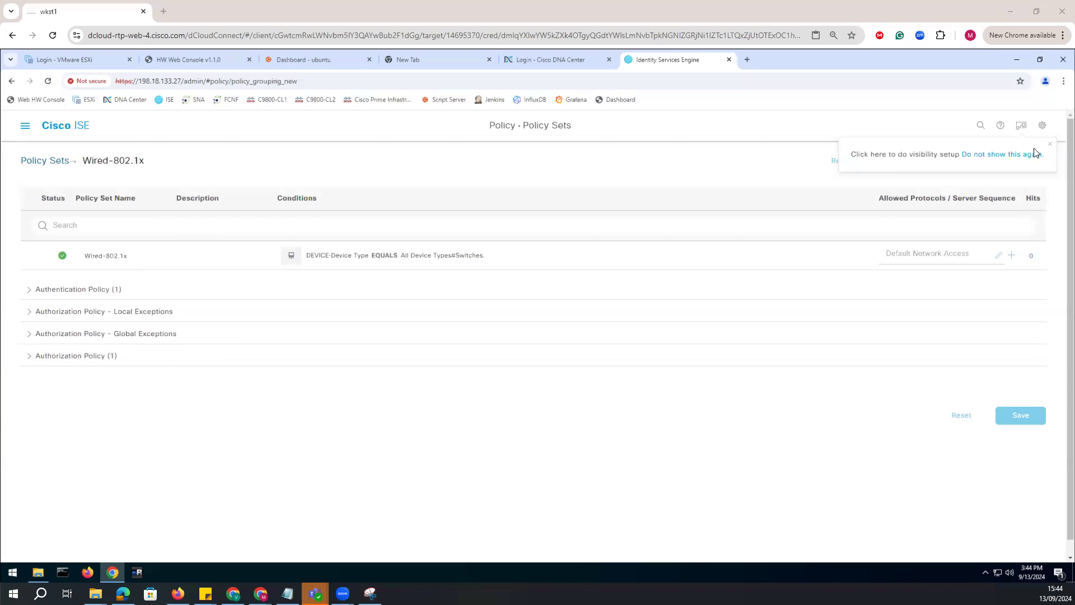
# Add a rule above the default one in the authentication policy and replace its name with the copied text.
pyautogui.click(30, 292)
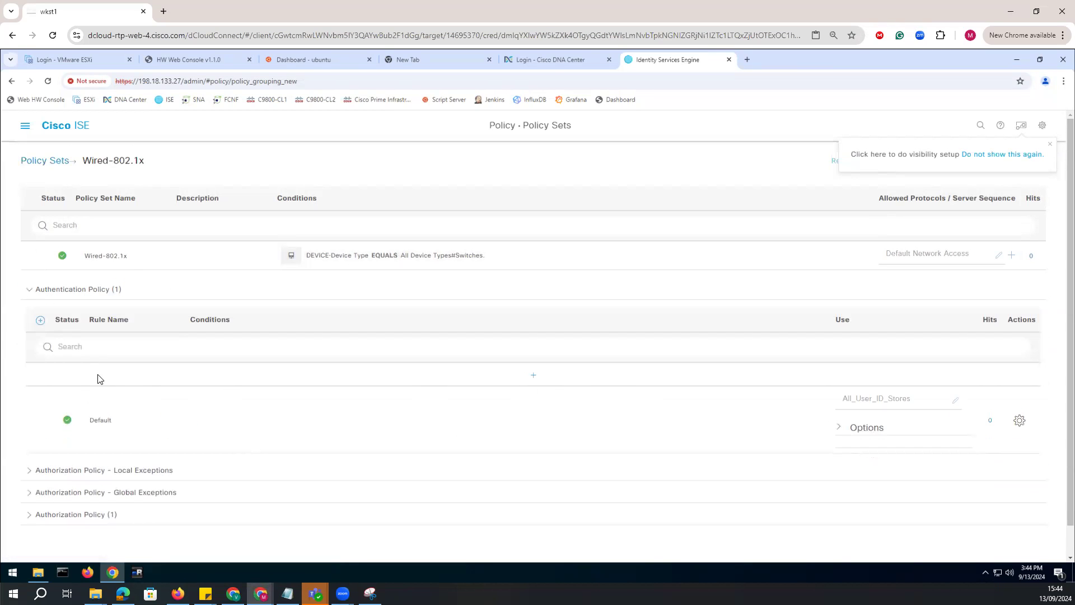
pyautogui.click(533, 376)
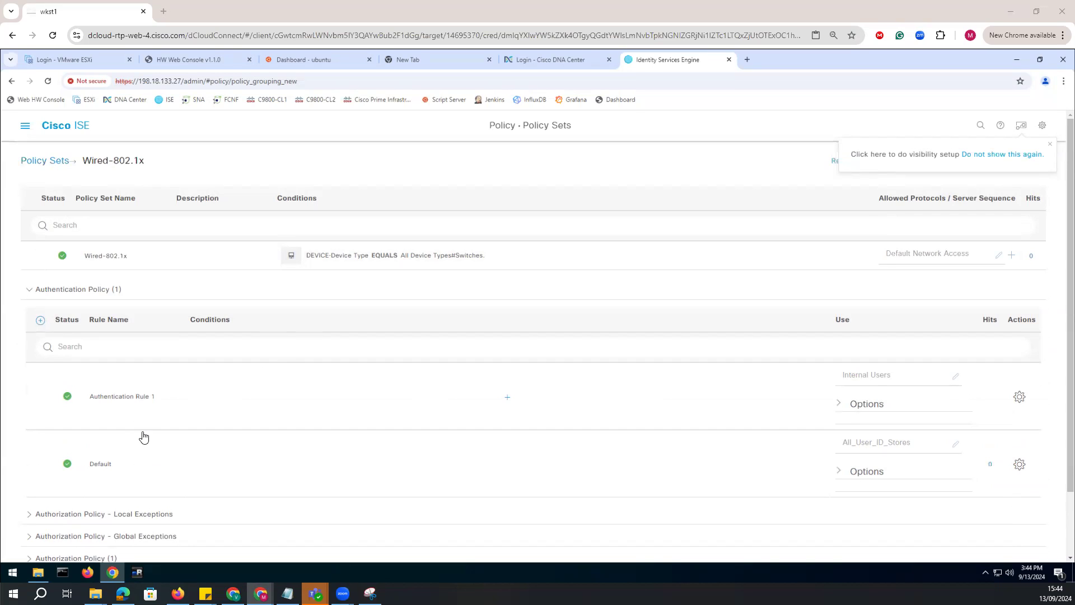
pyautogui.moveTo(159, 398); pyautogui.dragTo(71, 397)
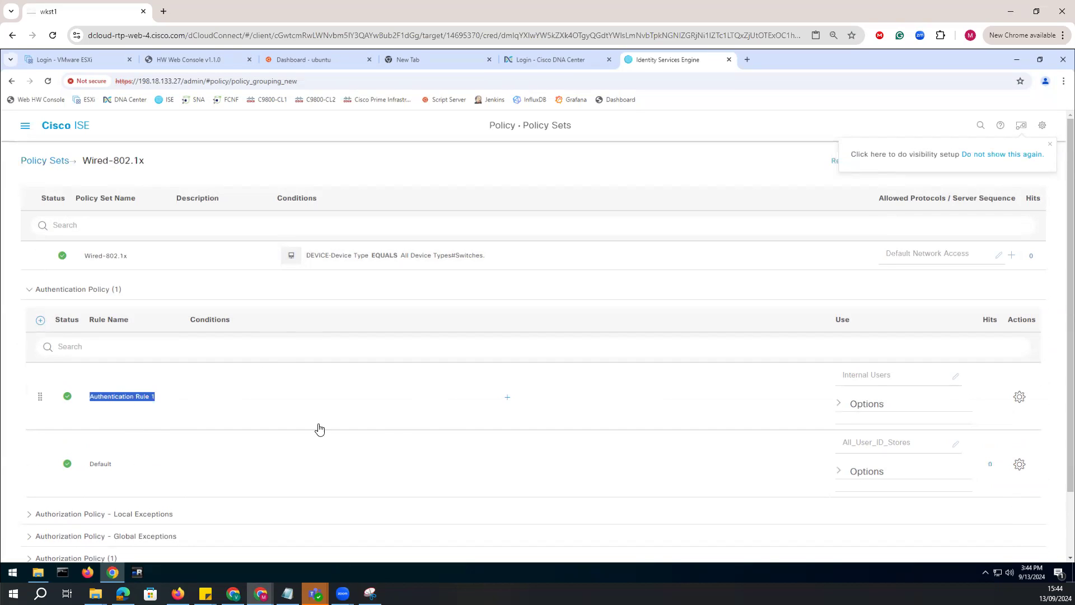
pyautogui.write('Wired-802.1X-Users')
# Define the new authentication rule's condition as DEVICE Device Type Equals All Device Types#Switches.
pyautogui.click(508, 400)
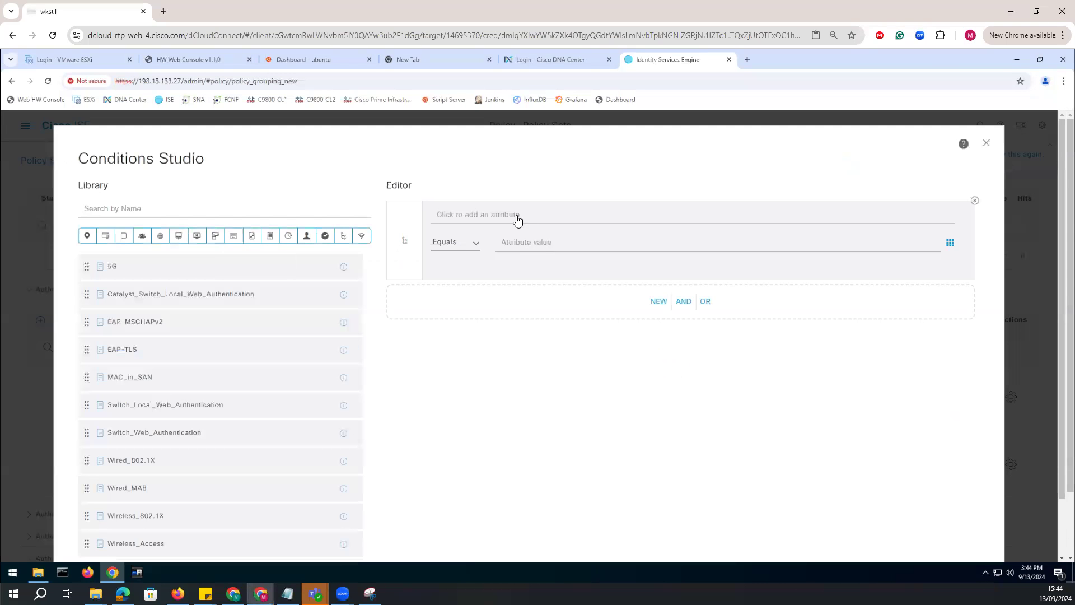
pyautogui.click(482, 216)
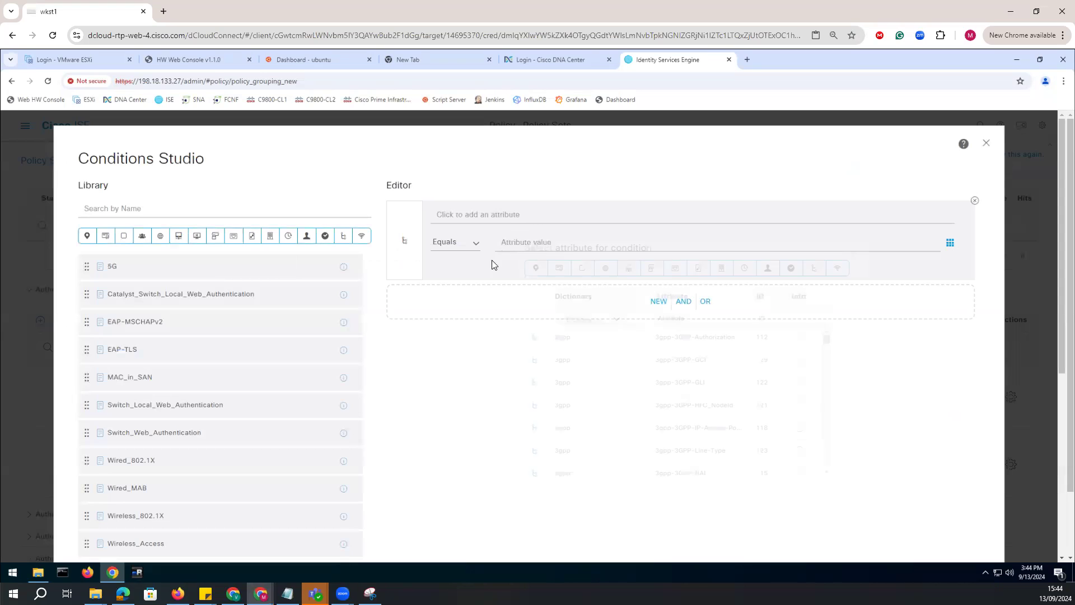
pyautogui.click(580, 322)
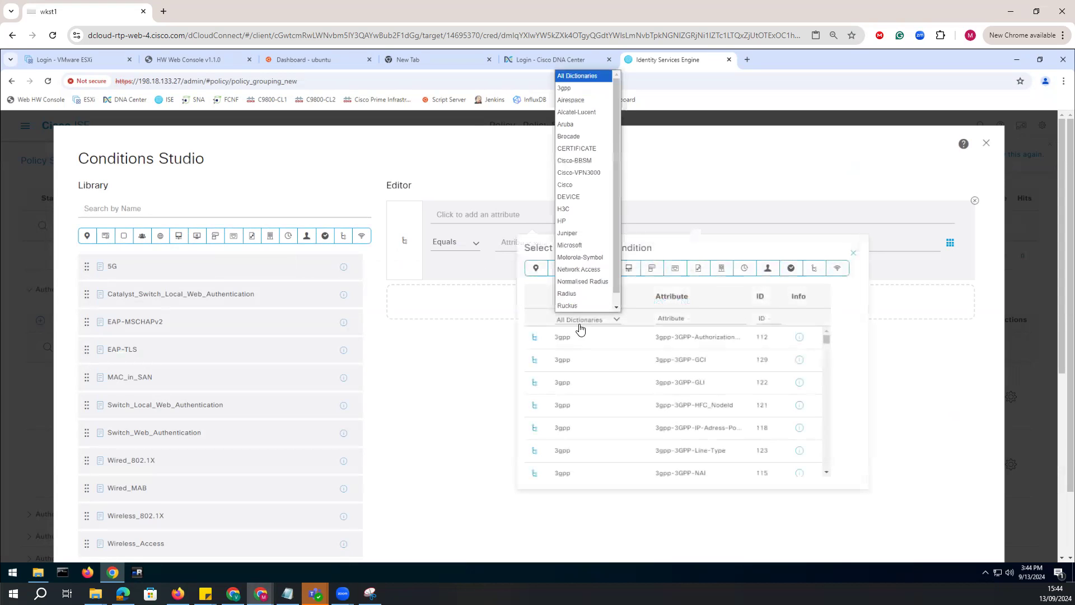
pyautogui.click(580, 196)
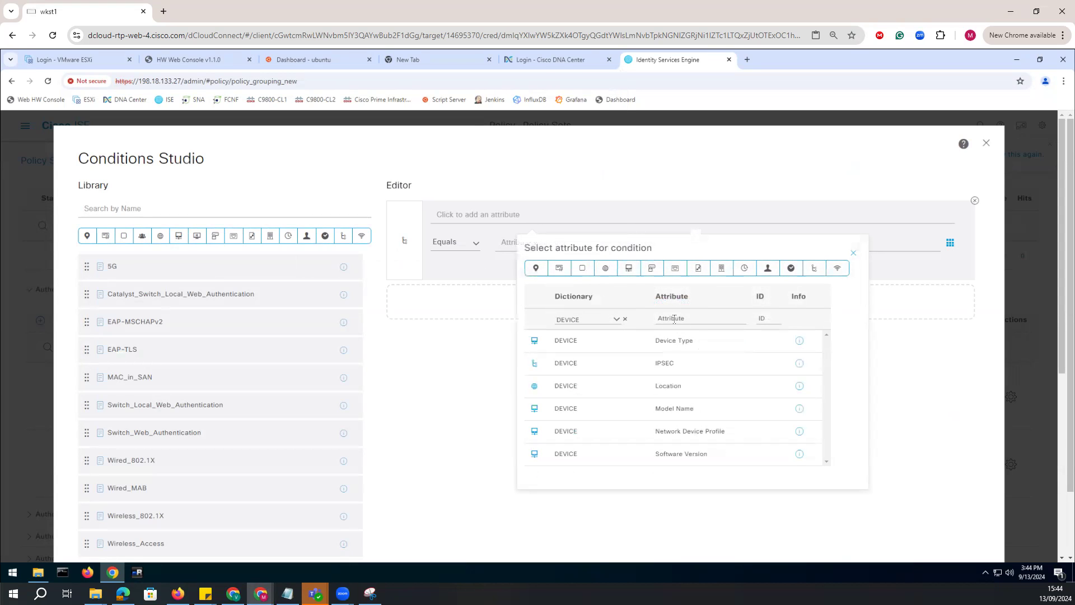
pyautogui.click(560, 347)
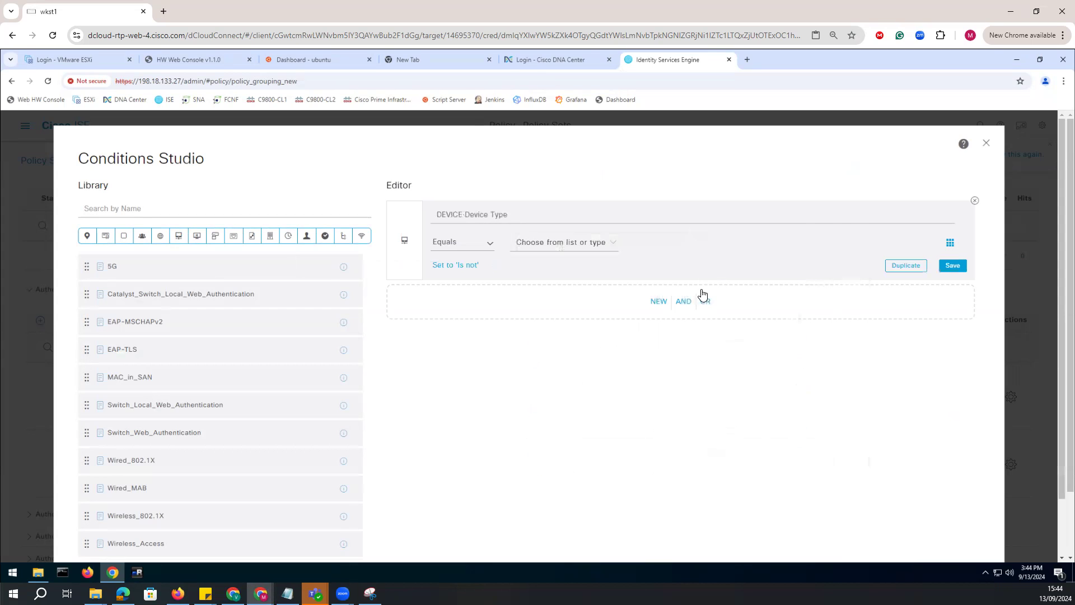
pyautogui.click(607, 244)
pyautogui.click(574, 311)
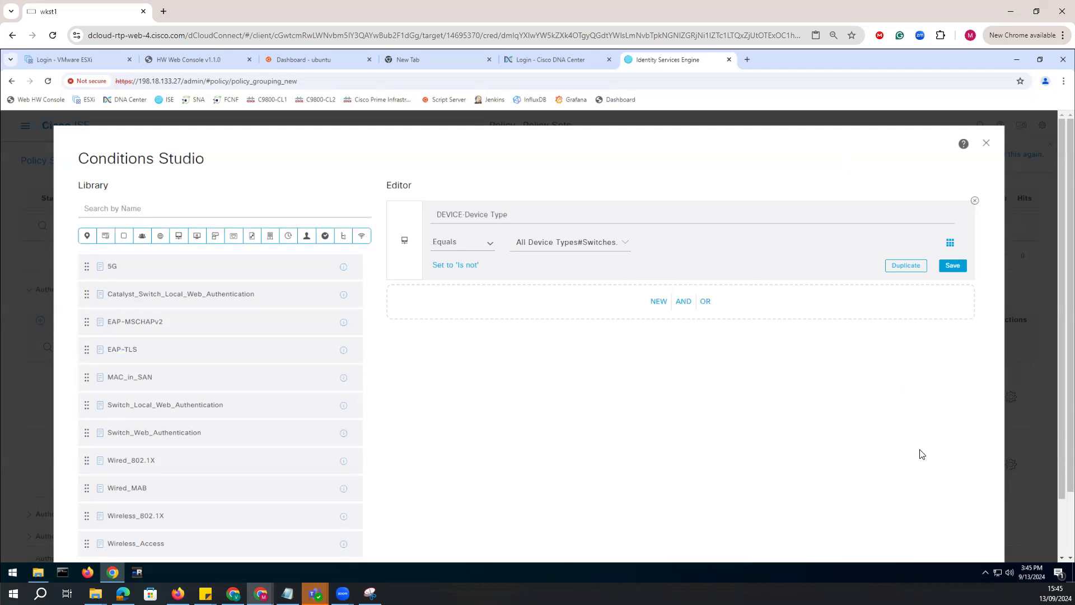
# Apply the device type condition to the new authentication rule.
pyautogui.scroll(-2, 922, 453)
pyautogui.click(956, 521)
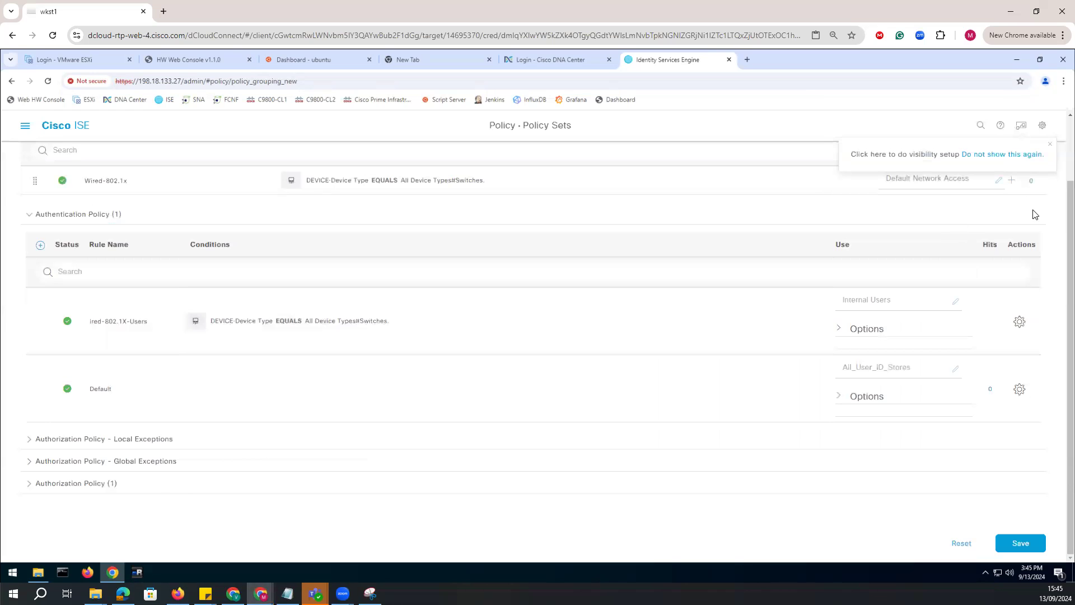
pyautogui.moveTo(87, 190)
pyautogui.mouseDown()
pyautogui.moveTo(335, 294)
pyautogui.moveTo(784, 315)
pyautogui.moveTo(837, 306)
pyautogui.moveTo(837, 320)
pyautogui.moveTo(352, 448)
pyautogui.moveTo(130, 479)
pyautogui.moveTo(120, 496)
pyautogui.moveTo(133, 493)
pyautogui.mouseUp()
pyautogui.moveTo(146, 181); pyautogui.dragTo(177, 166)
pyautogui.moveTo(509, 294)
pyautogui.mouseDown()
pyautogui.moveTo(516, 305)
pyautogui.moveTo(527, 295)
pyautogui.moveTo(513, 329)
pyautogui.mouseUp()
pyautogui.moveTo(149, 514)
pyautogui.mouseDown()
pyautogui.moveTo(164, 517)
pyautogui.moveTo(109, 529)
pyautogui.moveTo(127, 531)
pyautogui.mouseUp()
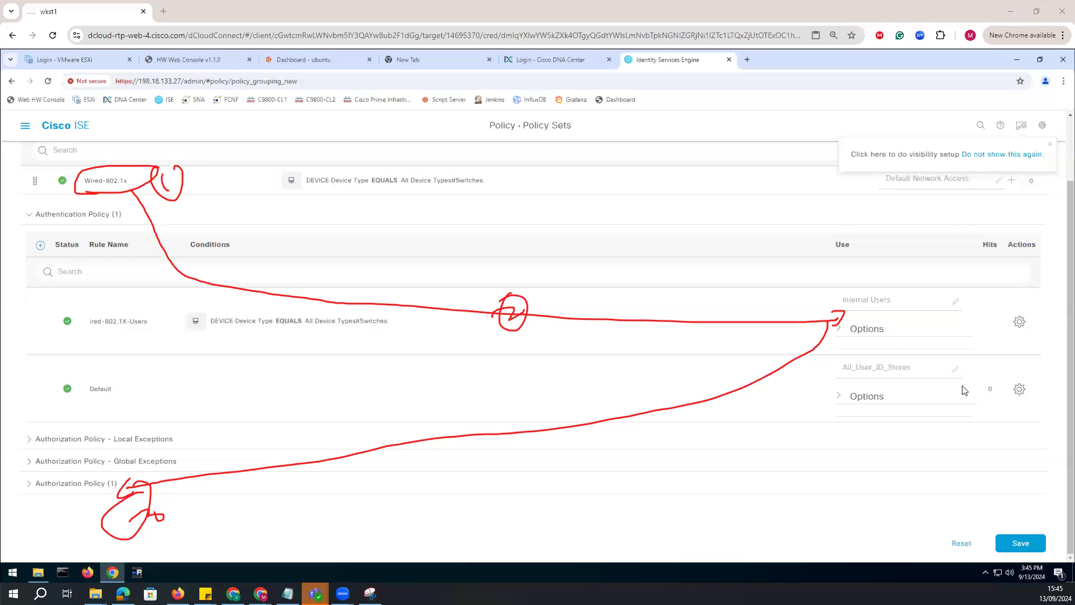
pyautogui.press('Escape')
# Set the new authentication rule's identity store to dcloud.cisco.com and save the policy set.
pyautogui.click(934, 306)
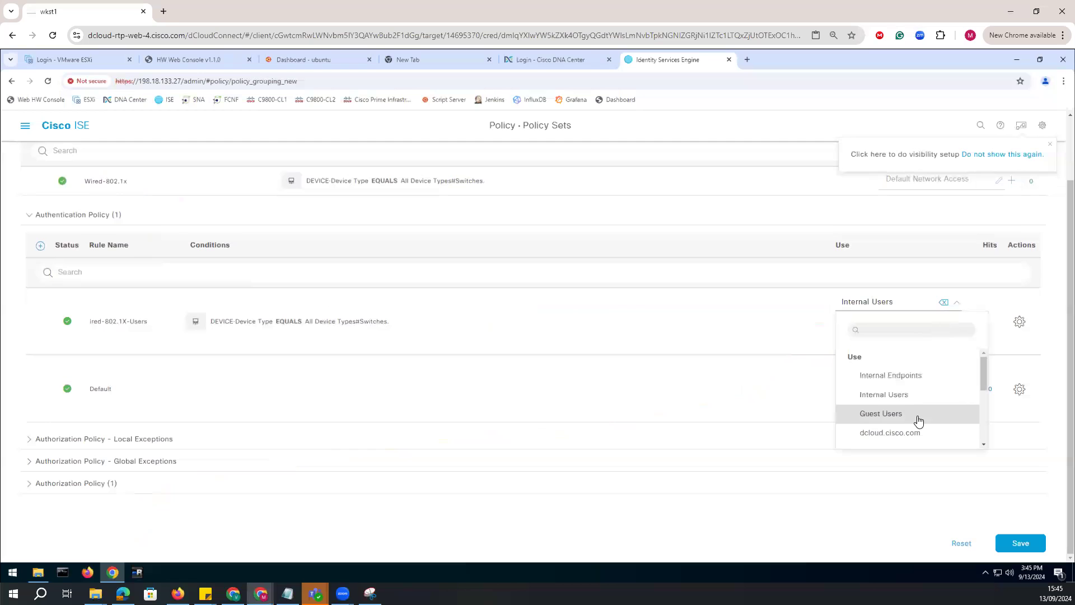
pyautogui.scroll(-5, 918, 420)
pyautogui.scroll(5, 902, 431)
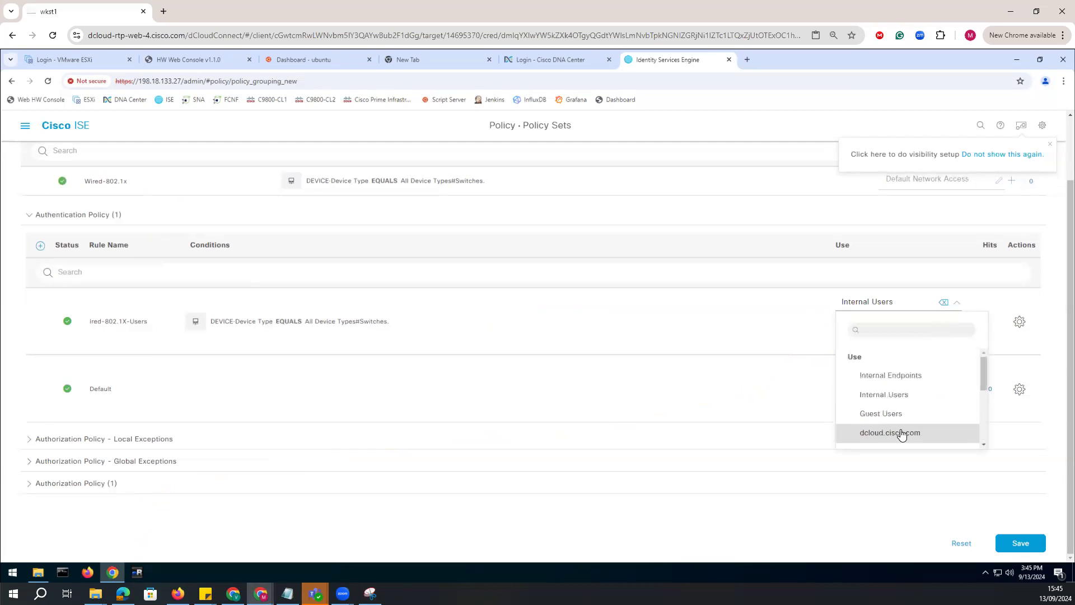
pyautogui.click(901, 434)
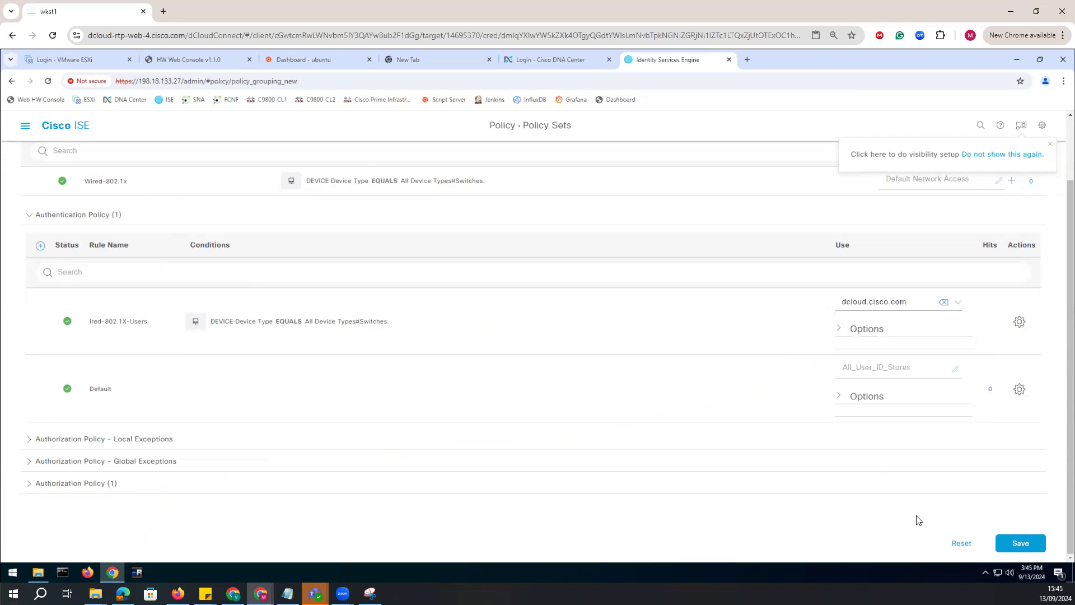
pyautogui.click(1019, 546)
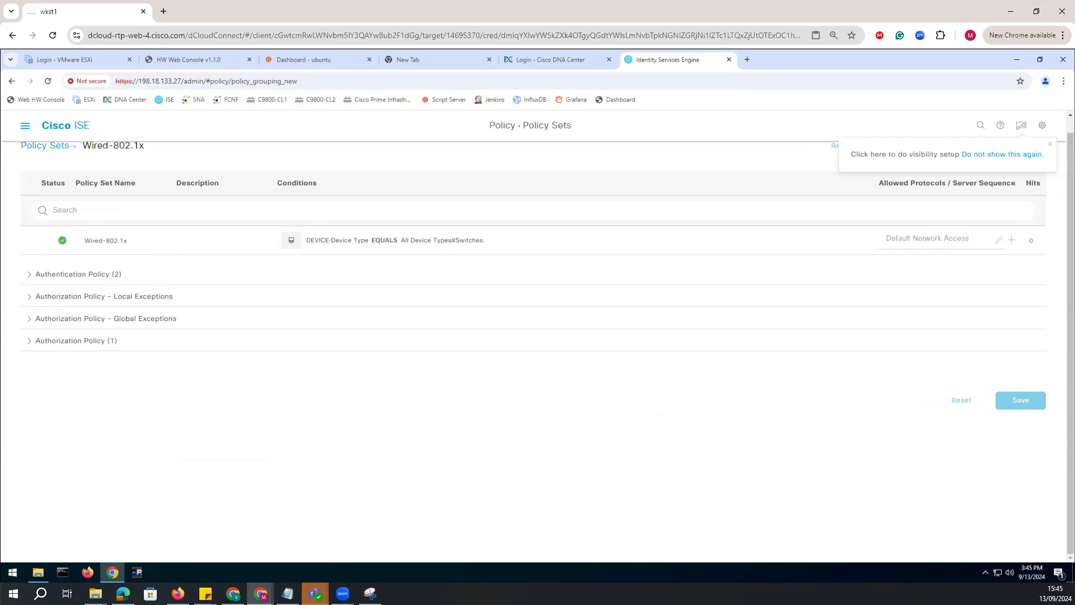
# Expand the authentication policy again and review the identity stores and condition available for the switch users rule.
pyautogui.click(32, 274)
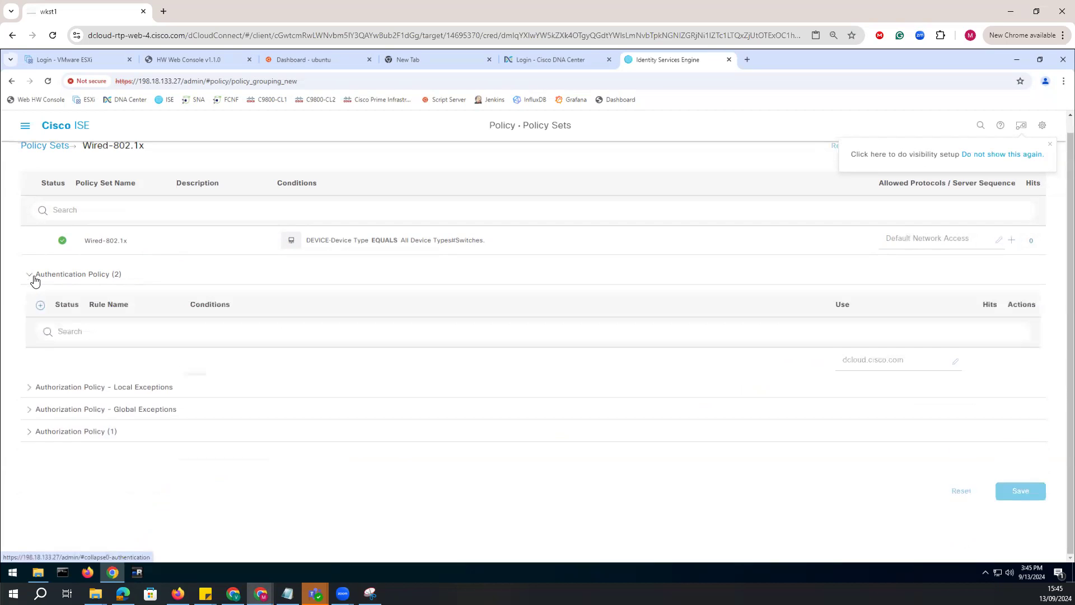
pyautogui.click(953, 365)
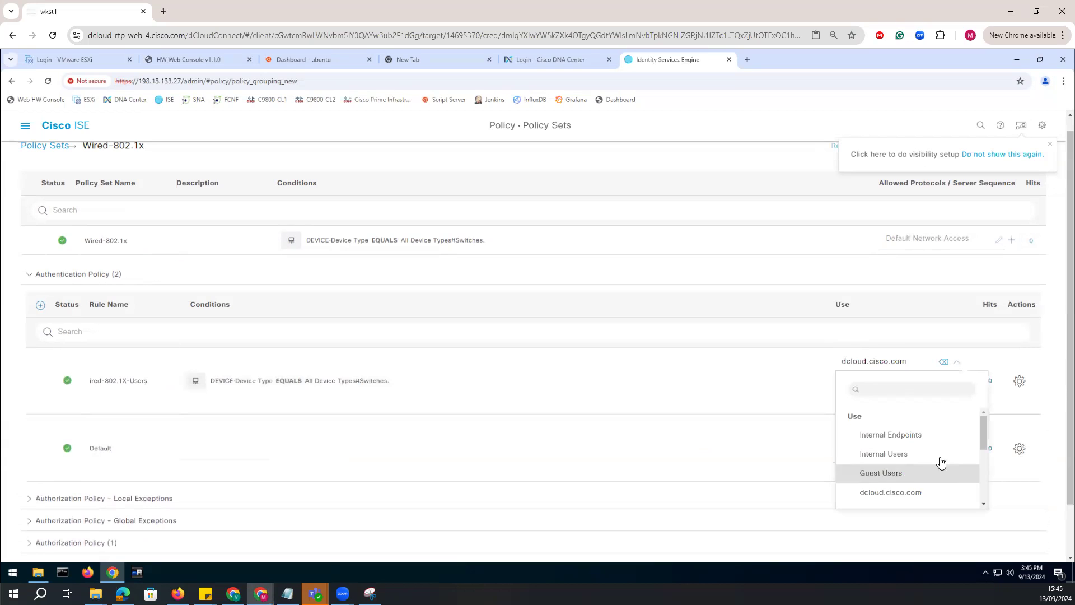
pyautogui.scroll(-3, 887, 449)
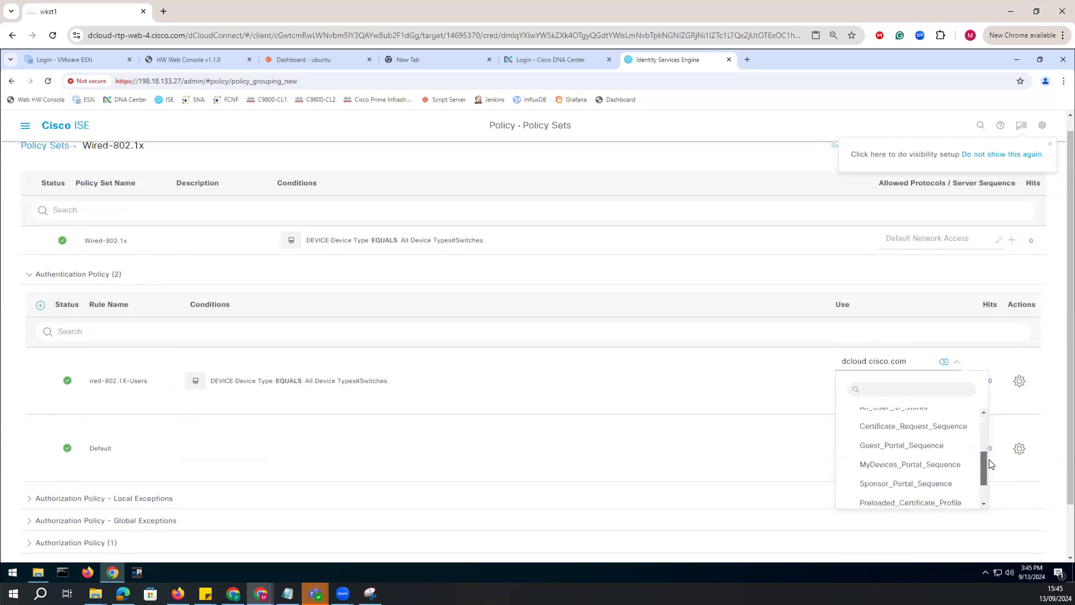
pyautogui.scroll(-2, 887, 450)
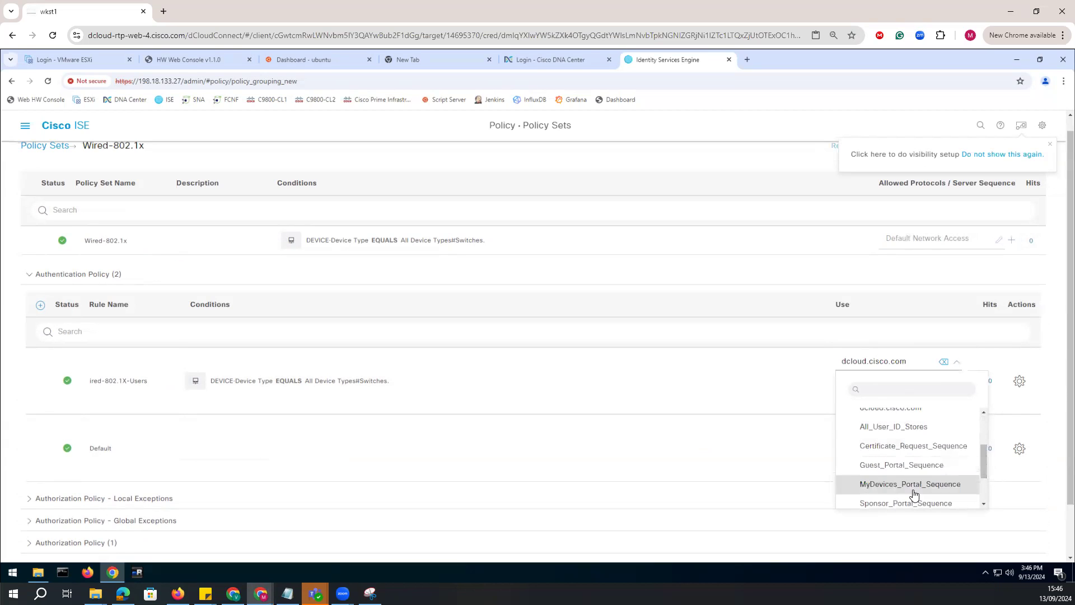
pyautogui.click(655, 403)
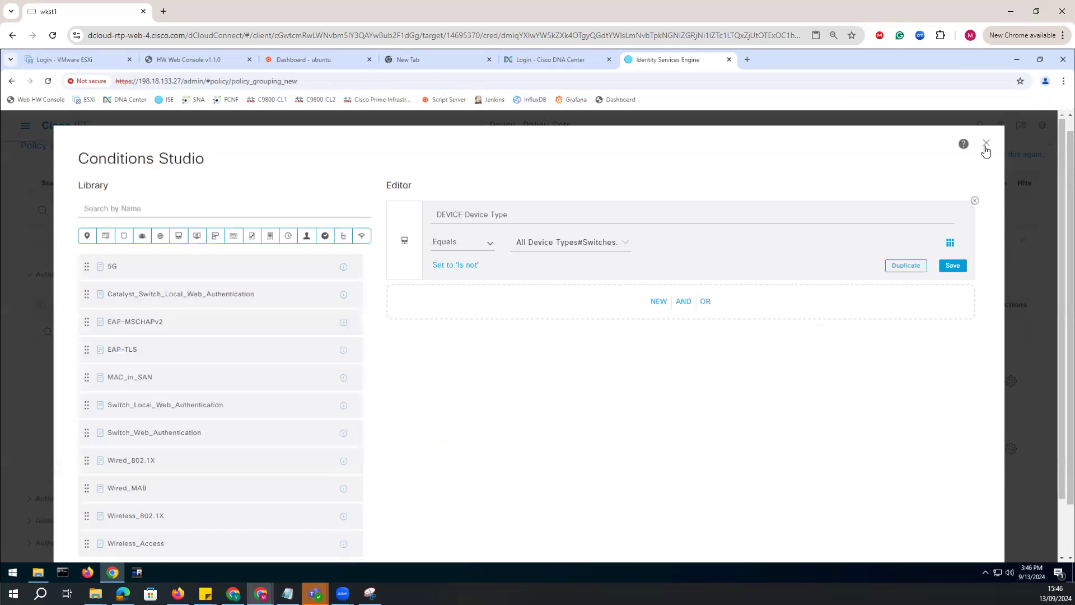
pyautogui.click(986, 143)
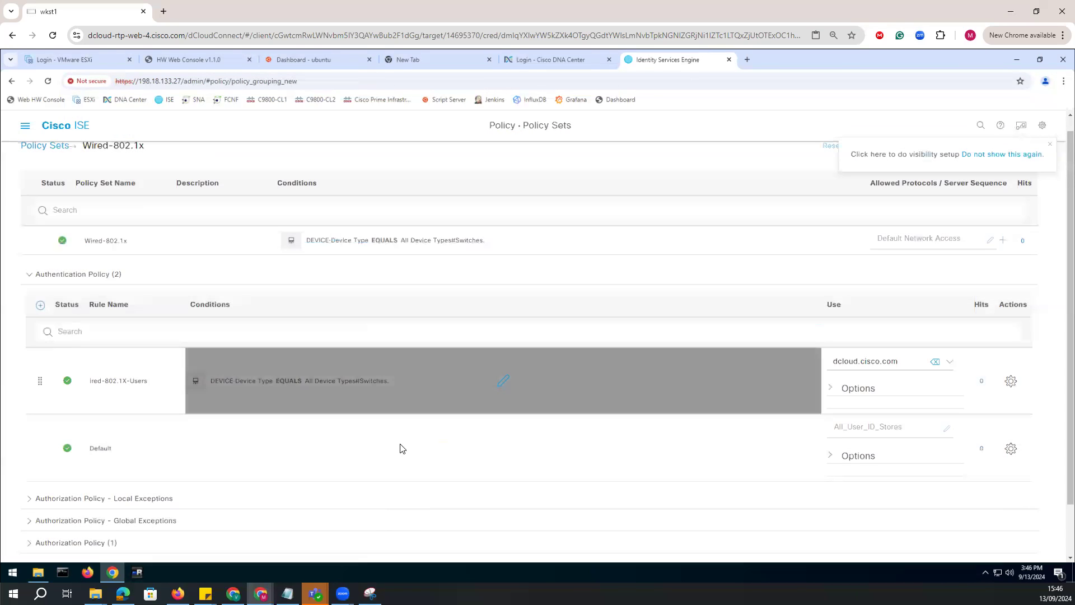
# Add a rule above the default one in the authorization policy and name it Government Authorization.
pyautogui.scroll(-1, 186, 456)
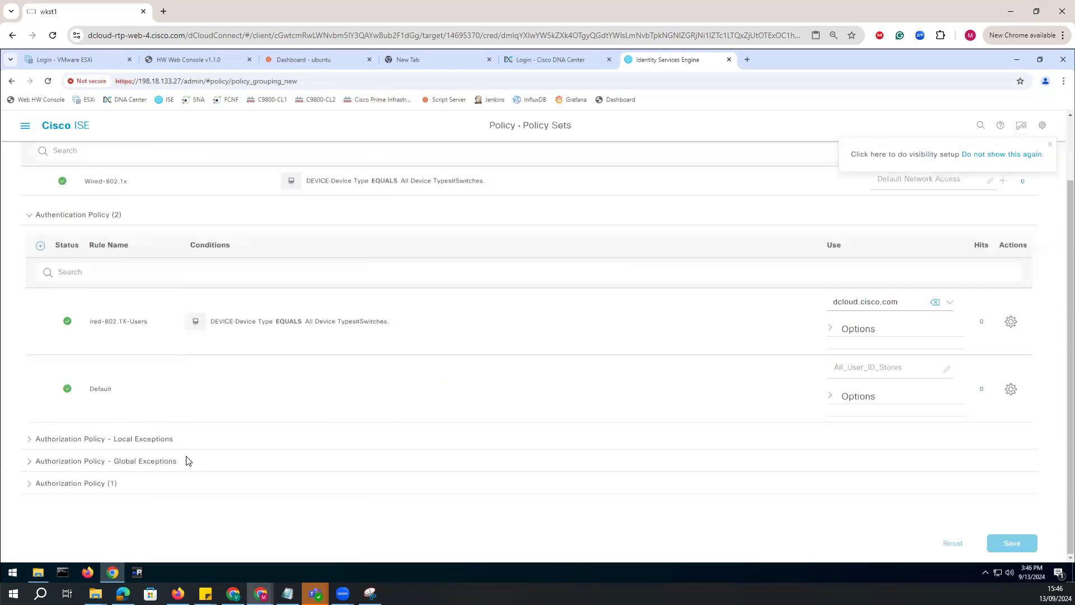
pyautogui.click(34, 483)
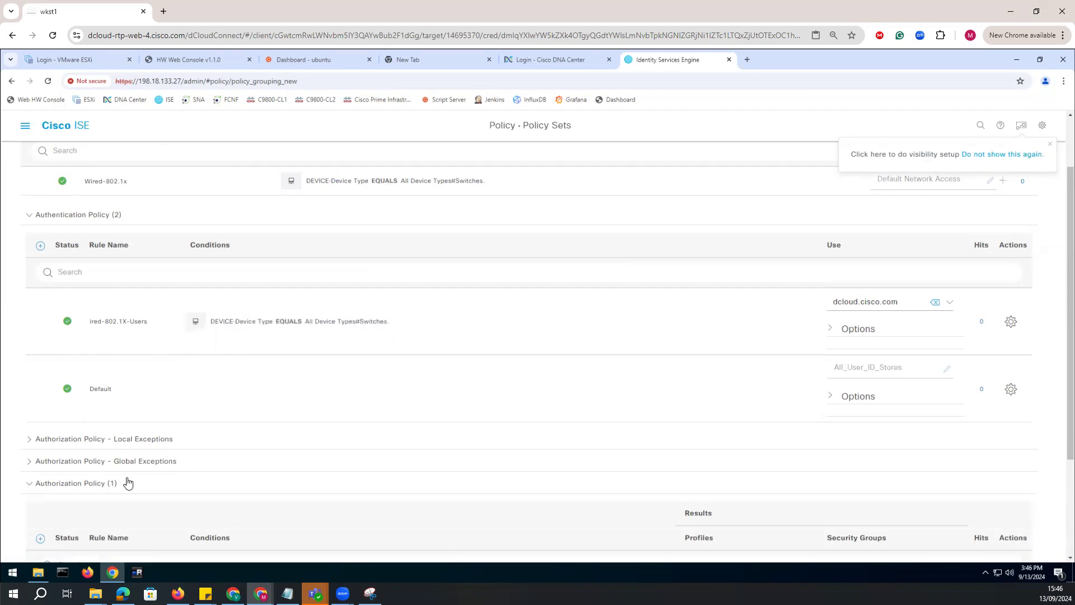
pyautogui.scroll(-3, 211, 451)
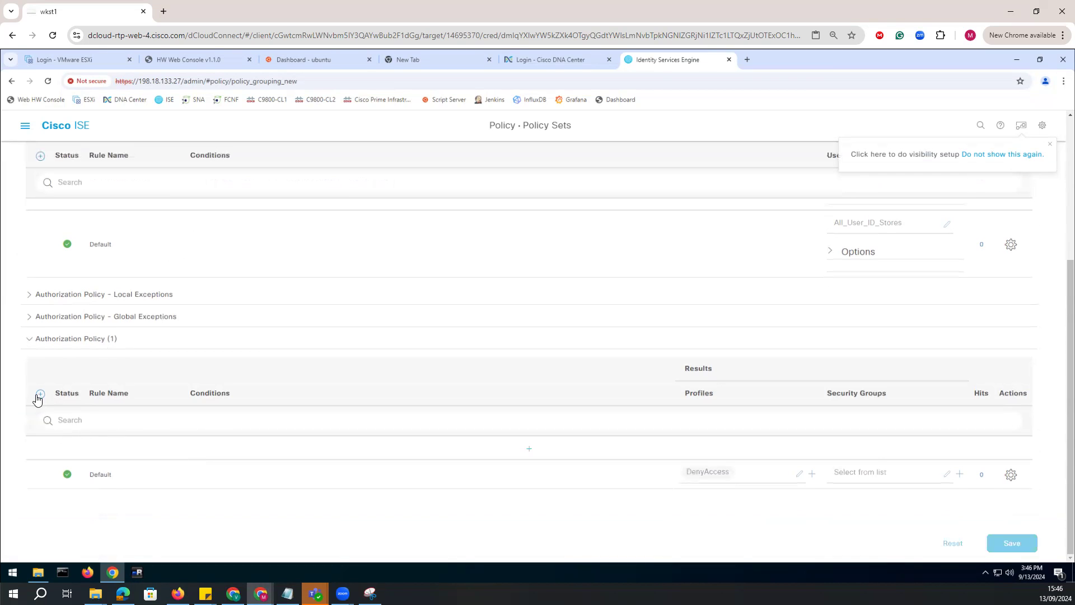
pyautogui.click(40, 394)
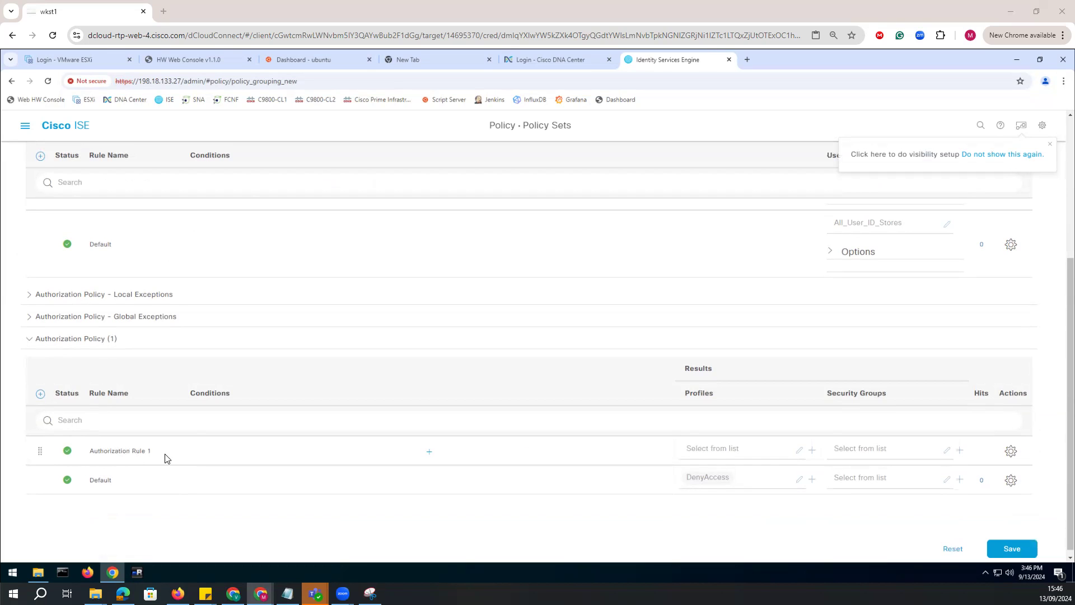
pyautogui.moveTo(152, 451); pyautogui.dragTo(73, 453)
pyautogui.write('Government Authorization')
# Define the Government Authorization rule's first condition as DEVICE Device Type Equals All Device Types#Switches.
pyautogui.click(429, 452)
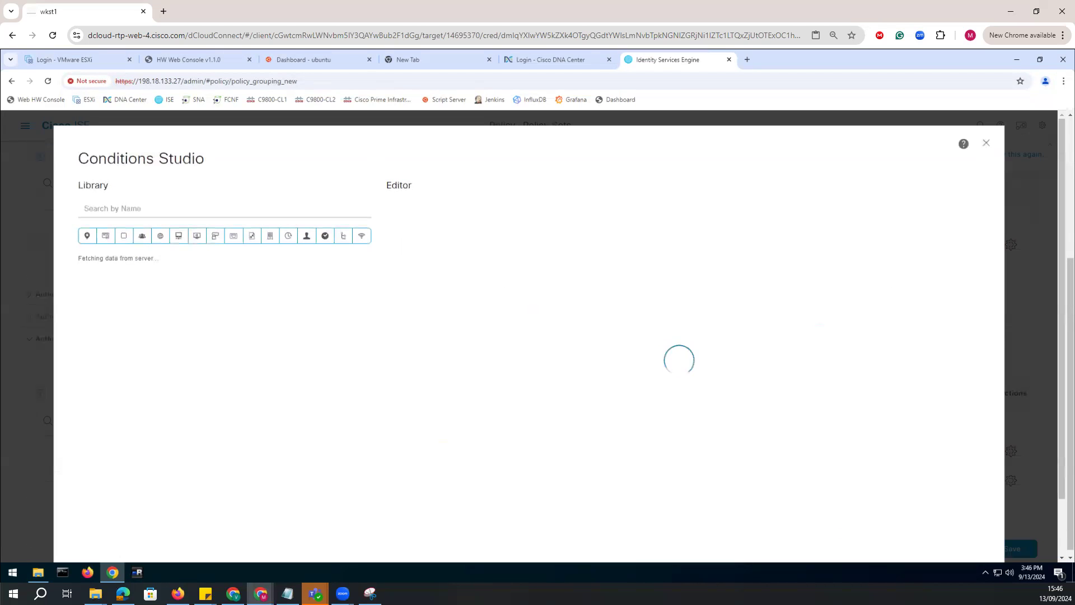
pyautogui.click(517, 225)
pyautogui.click(595, 319)
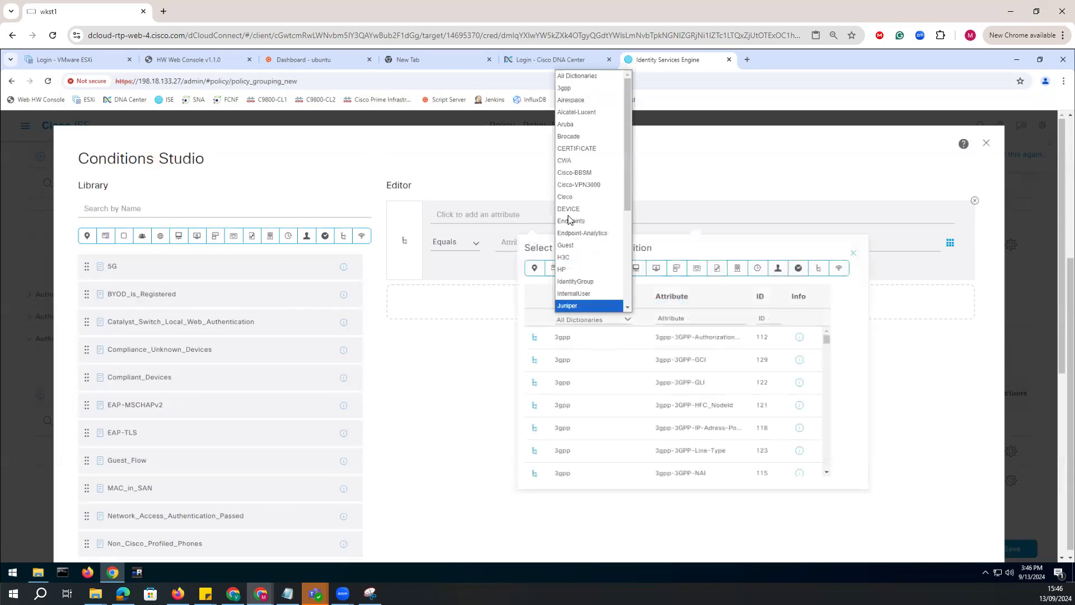
pyautogui.click(636, 269)
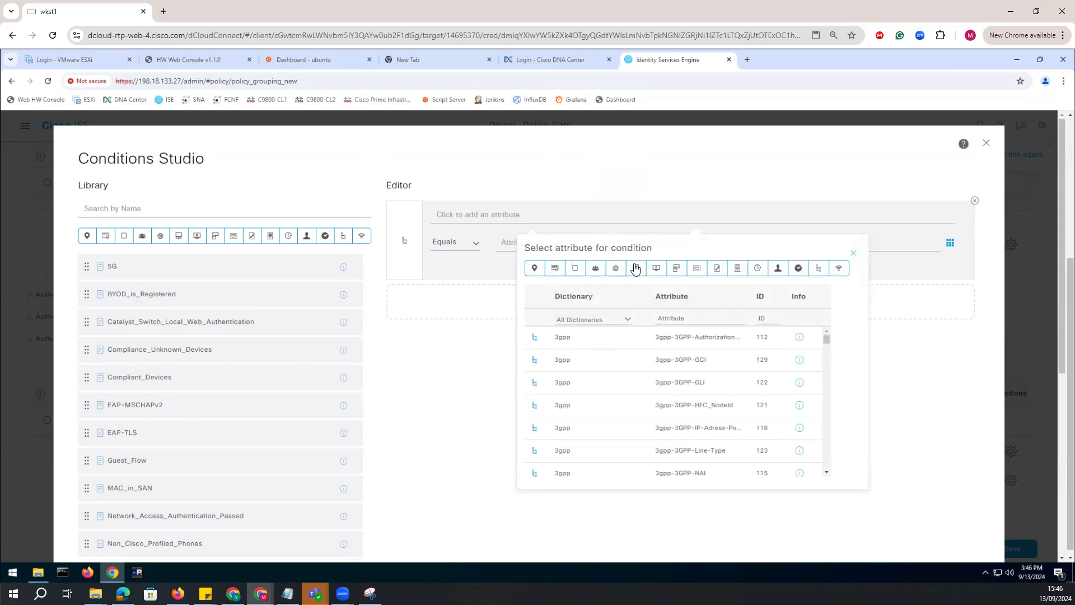
pyautogui.click(636, 269)
pyautogui.click(571, 356)
pyautogui.click(575, 242)
pyautogui.click(581, 310)
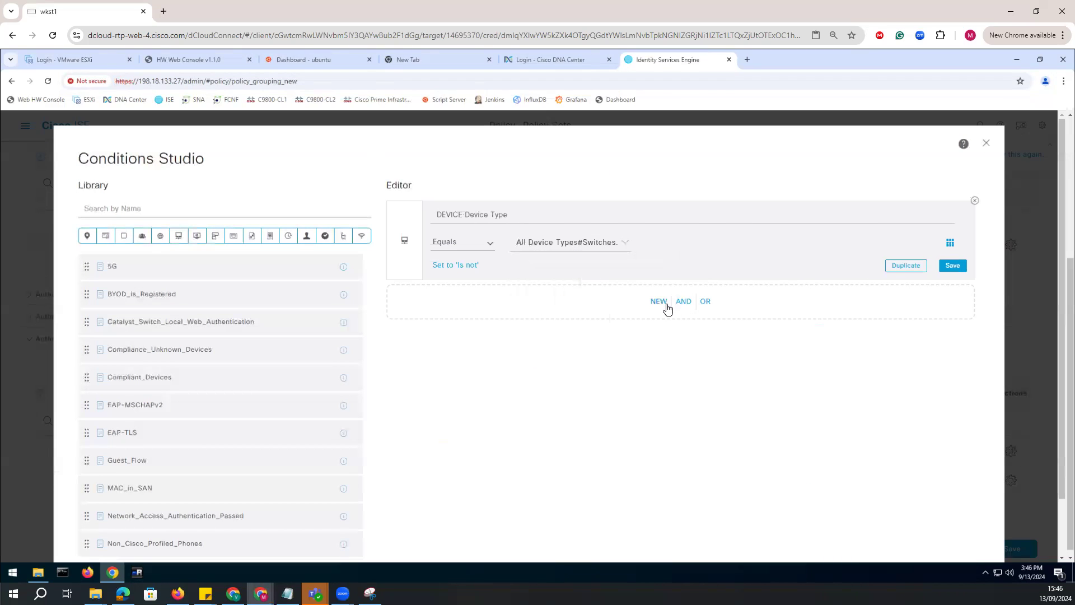
# Add an AND condition dcloud.cisco.com ExternalGroups Equals dcloud.cisco.com/Users/Government Employees and apply the combined condition to the rule.
pyautogui.click(664, 303)
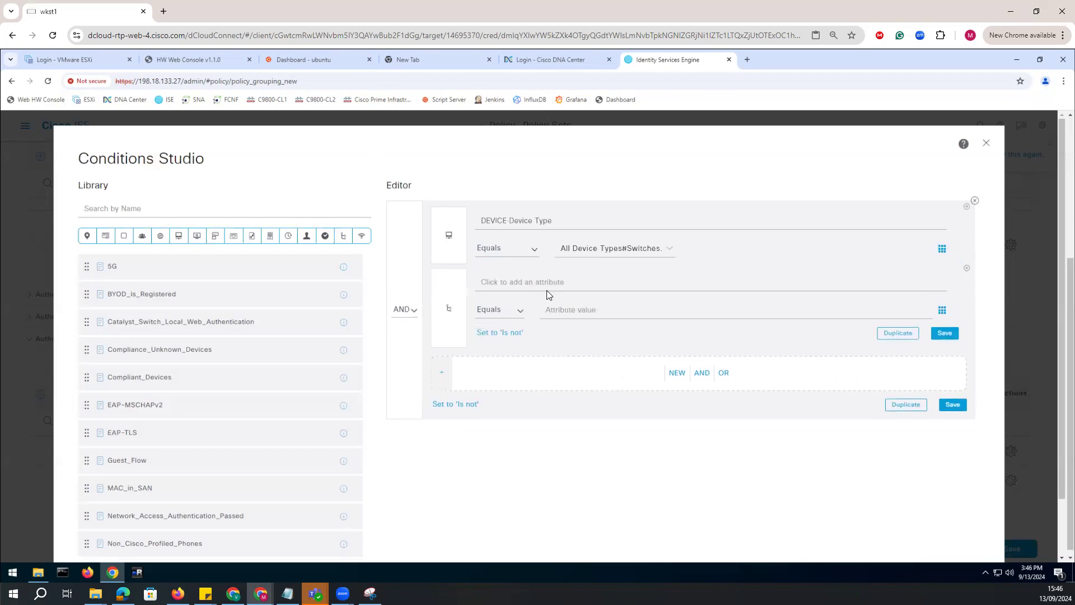
pyautogui.click(549, 287)
pyautogui.click(608, 386)
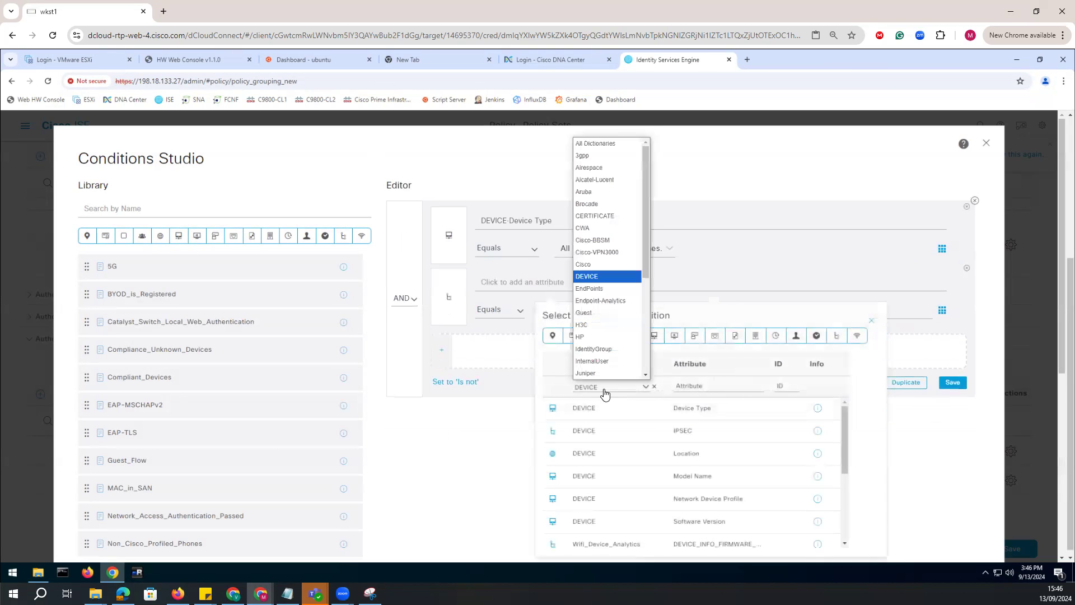
pyautogui.click(599, 373)
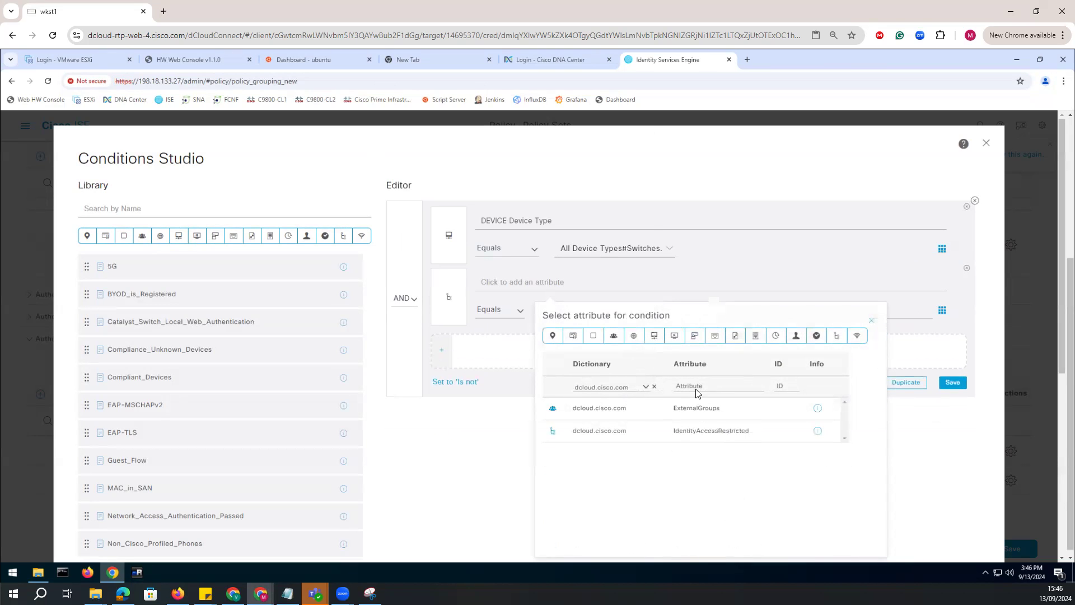
pyautogui.click(595, 414)
pyautogui.click(670, 319)
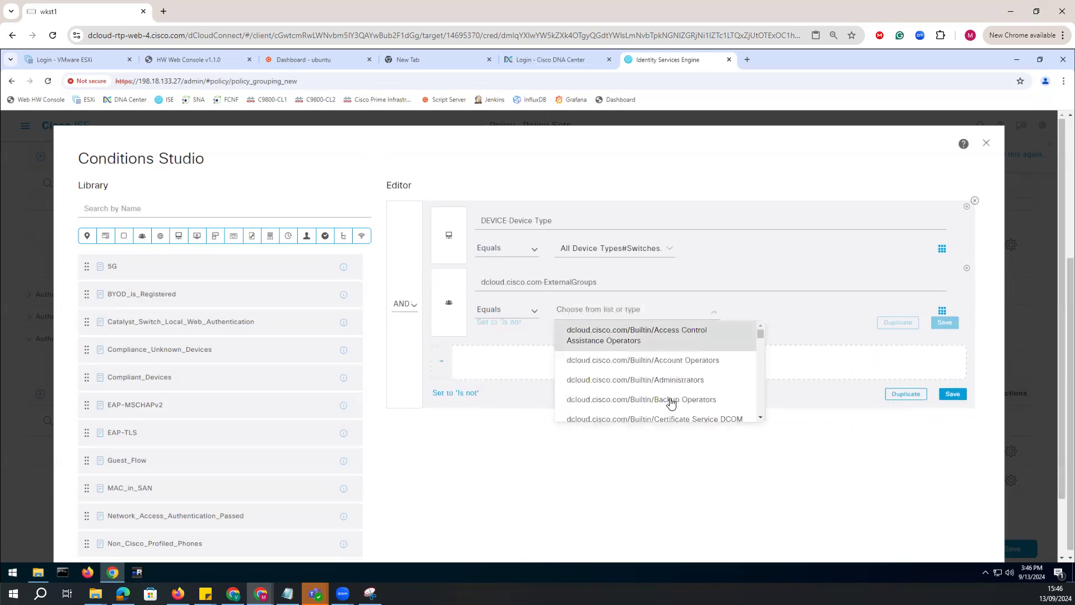
pyautogui.scroll(-5, 680, 409)
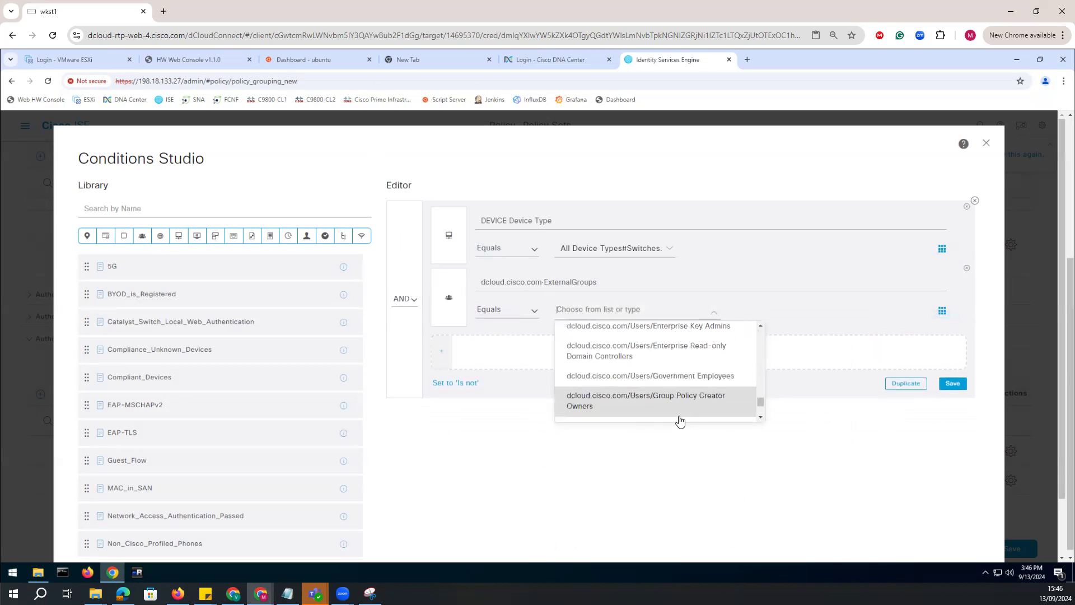
pyautogui.click(675, 377)
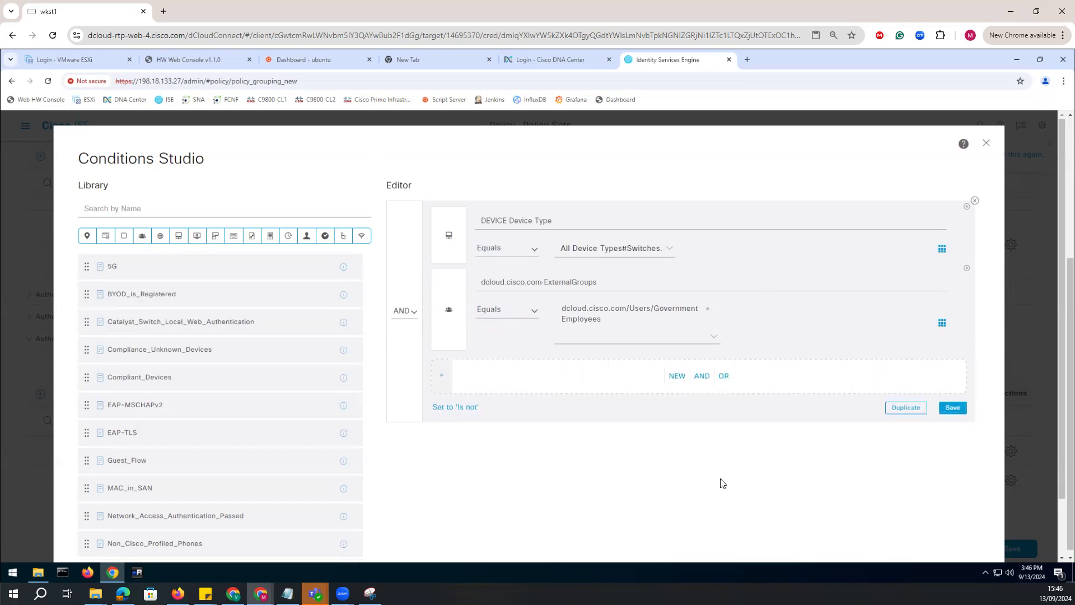
pyautogui.scroll(-2, 771, 462)
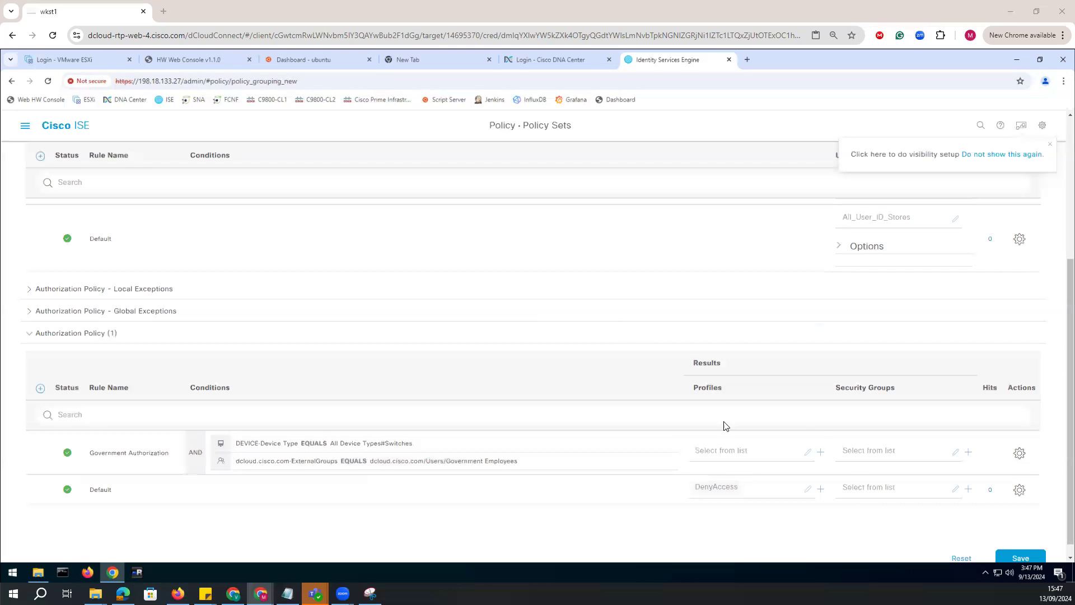
# Collapse the authentication policy and start a new standard profile named Government_Access for the Government Authorization rule.
pyautogui.scroll(2, 710, 465)
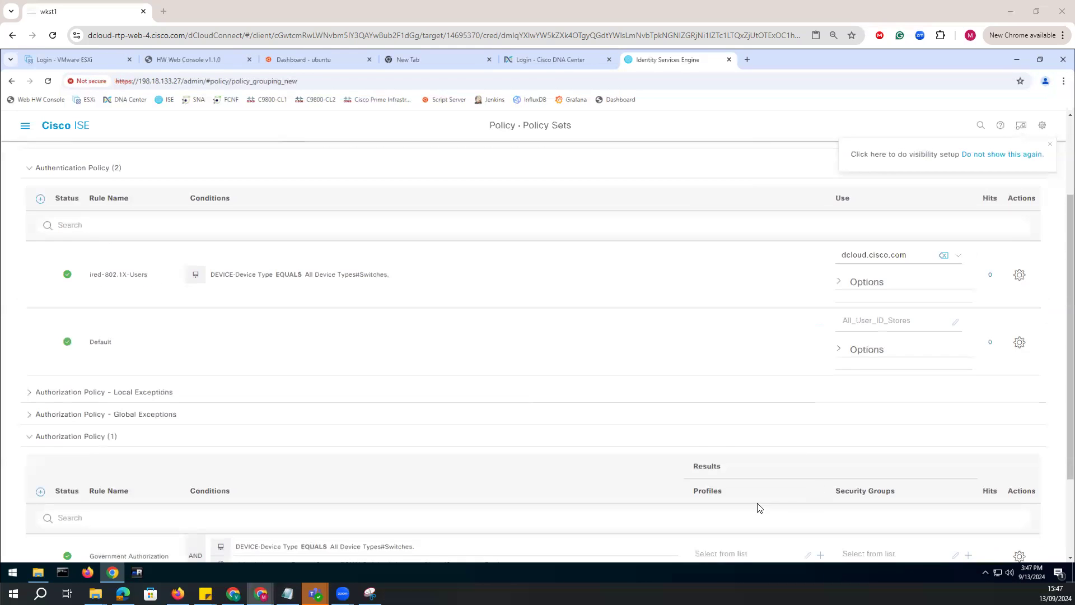
pyautogui.scroll(-2, 767, 504)
pyautogui.scroll(2, 110, 287)
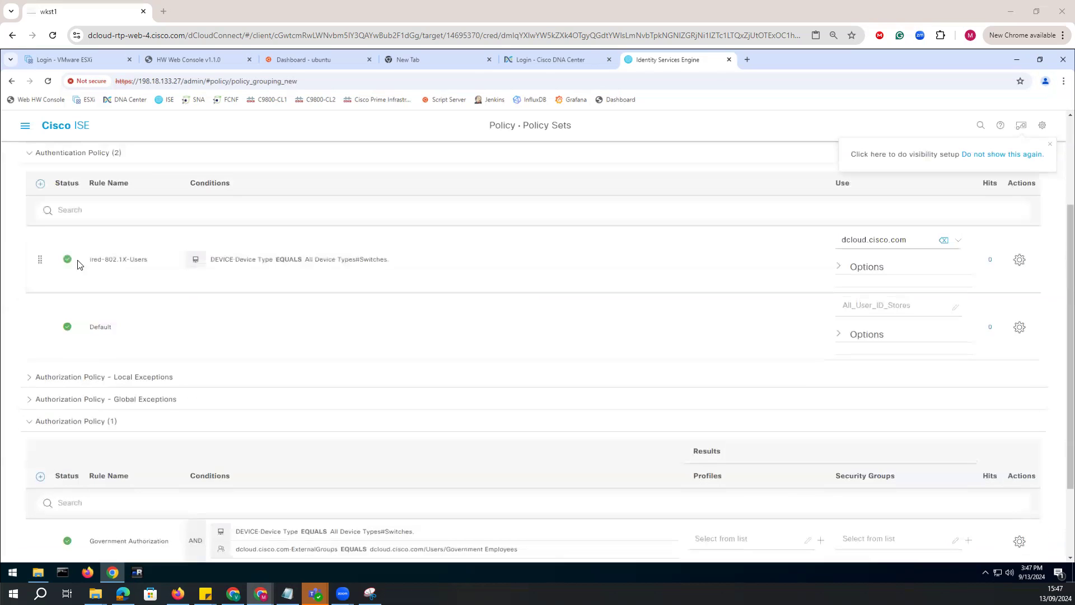
pyautogui.scroll(2, 67, 241)
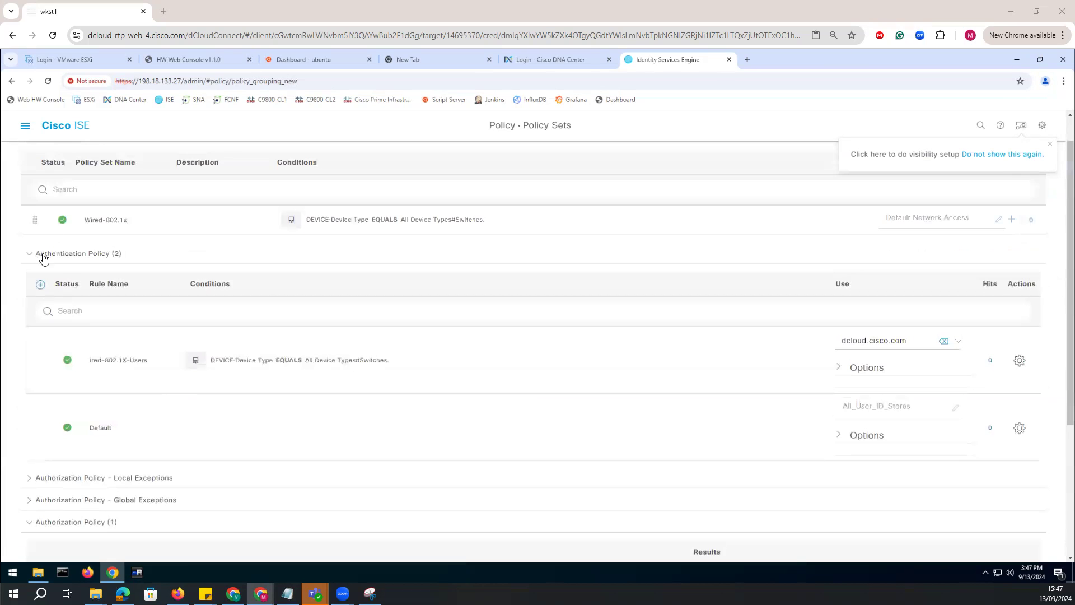
pyautogui.click(31, 255)
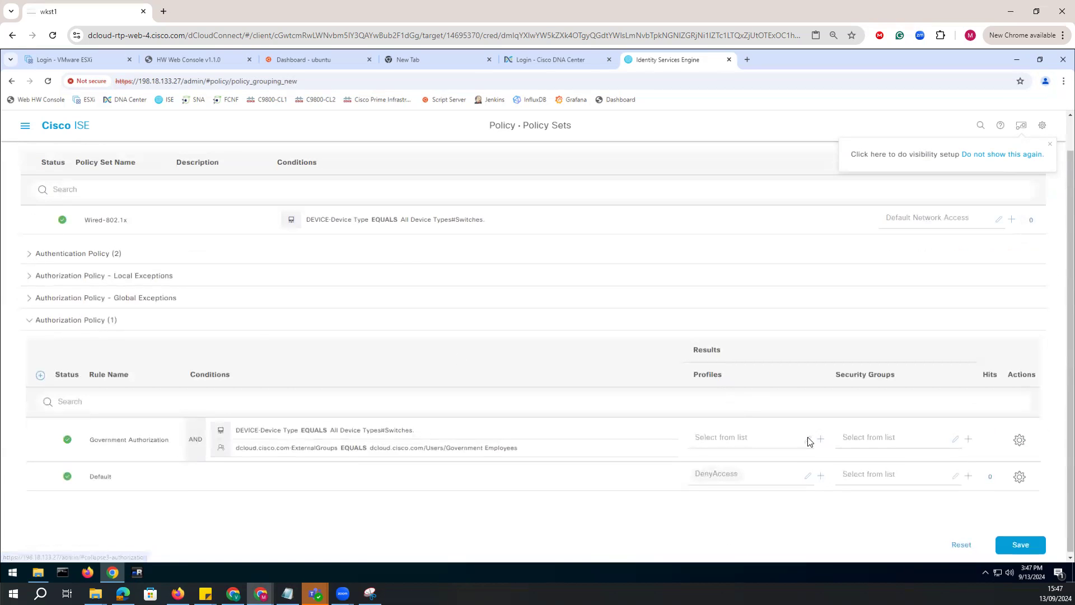
pyautogui.click(821, 440)
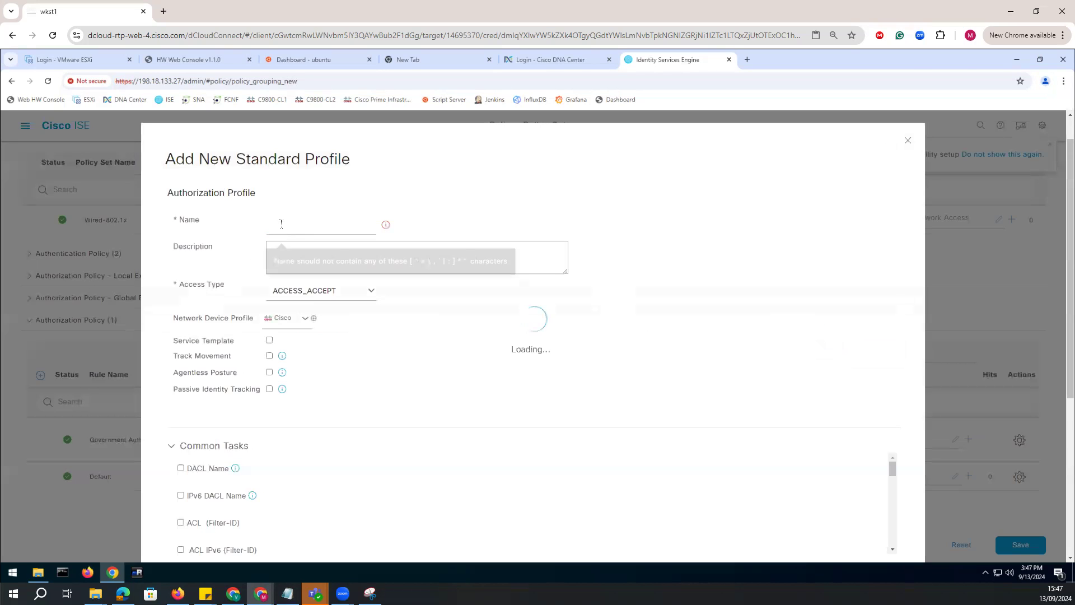
pyautogui.click(281, 224)
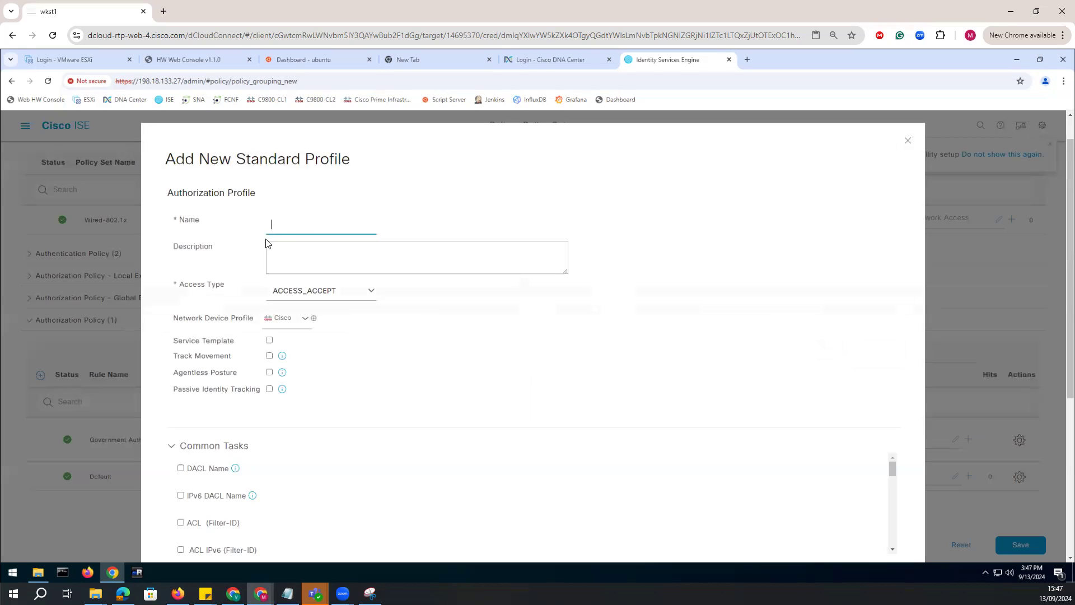
pyautogui.write('Government_Access')
pyautogui.press('BackSpace')
# Enable the DACL Name common task for the Government_Access profile and set it to PERMIT_ALL_IPV4_TRAFFIC.
pyautogui.scroll(-2, 214, 420)
pyautogui.click(181, 368)
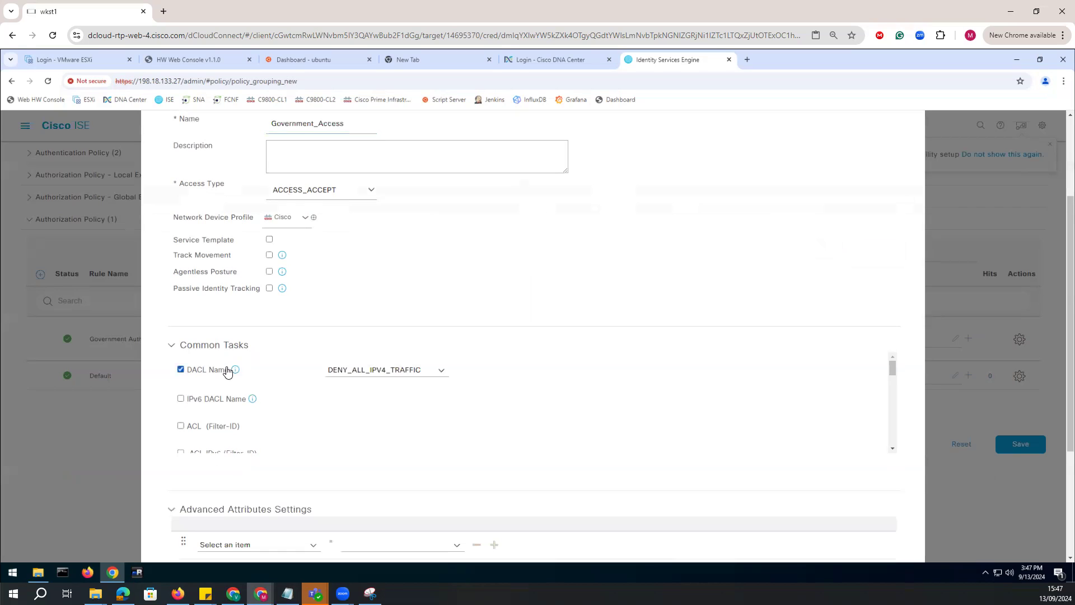
pyautogui.click(410, 369)
pyautogui.click(440, 374)
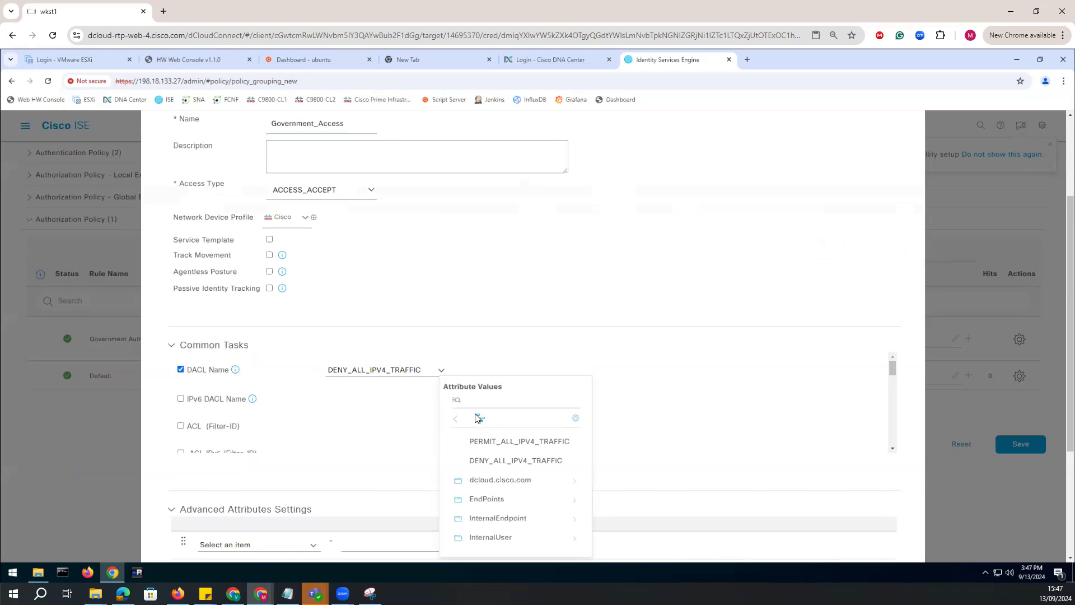
pyautogui.click(480, 439)
pyautogui.scroll(-2, 476, 375)
pyautogui.scroll(-2, 472, 371)
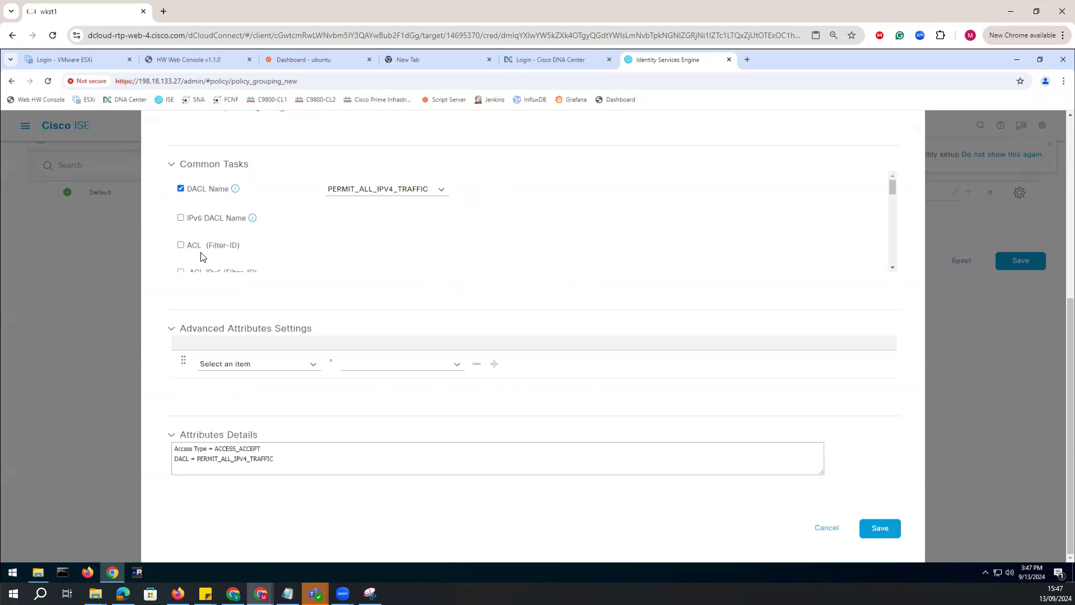
# Enable the VLAN common task with Tag ID 10 and ID/Name 10, and save the Government_Access profile.
pyautogui.scroll(-2, 199, 243)
pyautogui.click(182, 227)
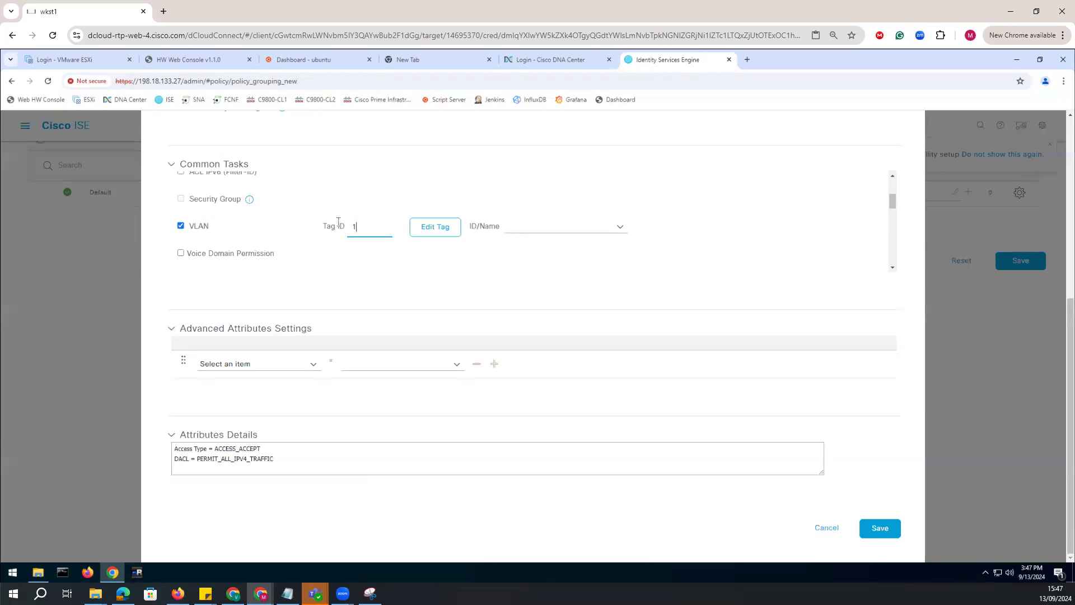
pyautogui.moveTo(362, 227); pyautogui.dragTo(339, 234)
pyautogui.write('10')
pyautogui.click(511, 226)
pyautogui.write('10')
pyautogui.scroll(-1, 541, 302)
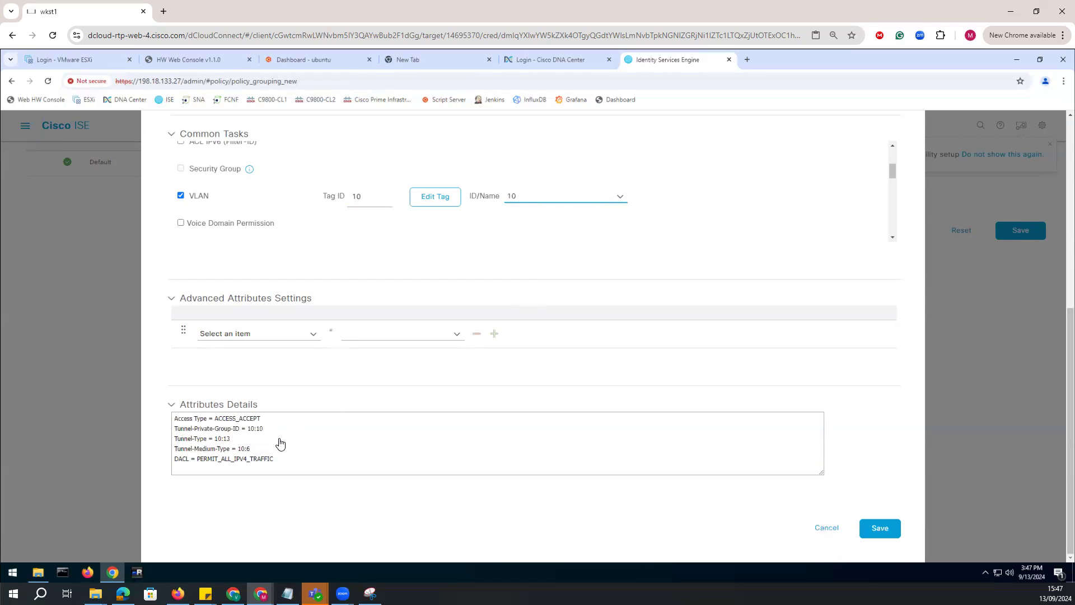
pyautogui.moveTo(273, 458); pyautogui.dragTo(162, 415)
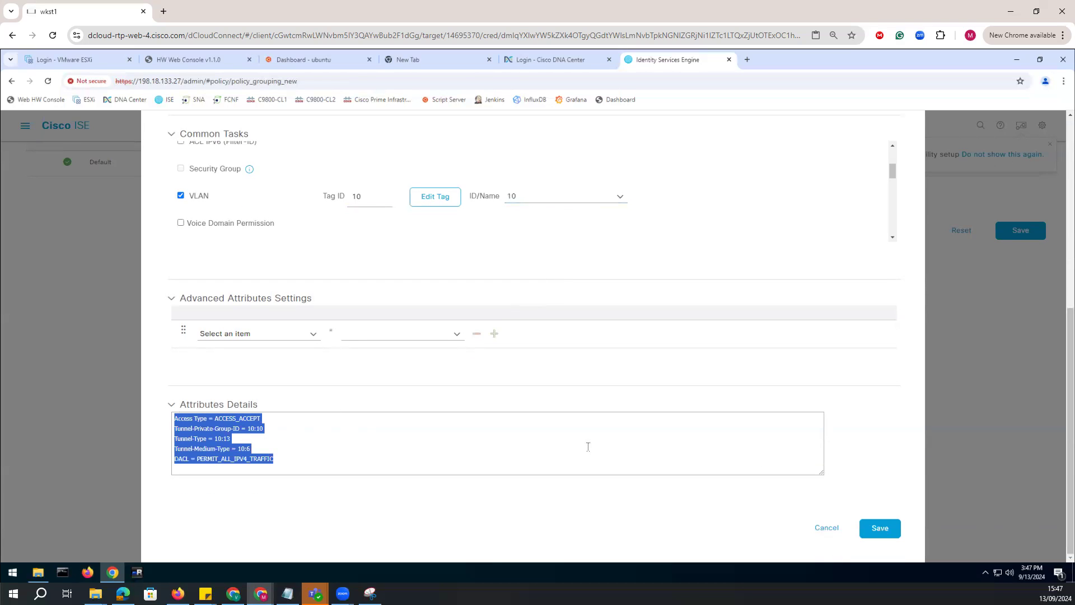
pyautogui.click(878, 527)
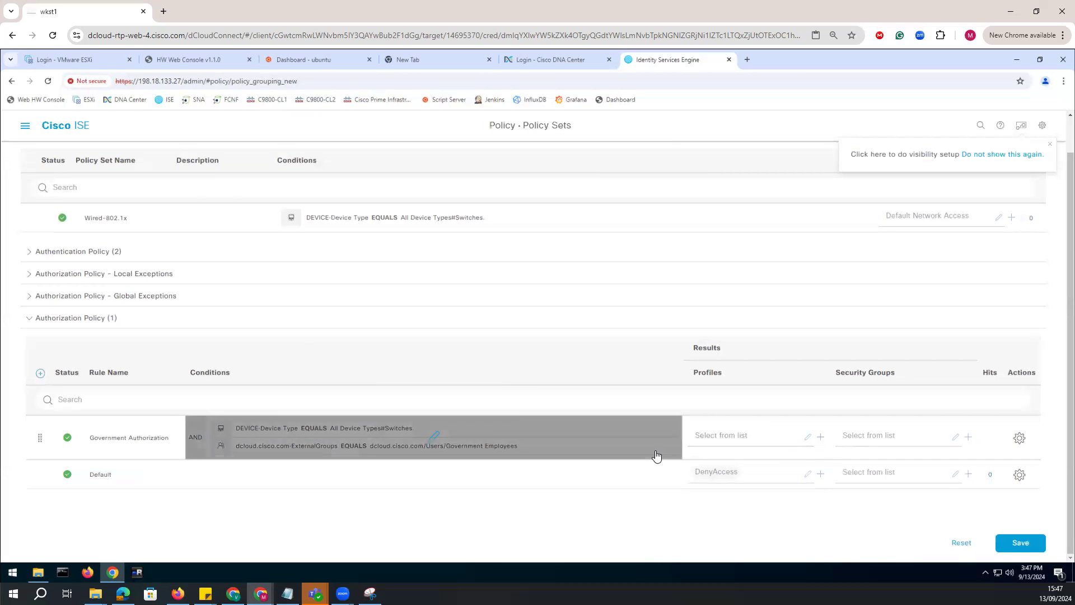
# Assign the Government_Access profile to the Government Authorization rule.
pyautogui.scroll(1, 658, 456)
pyautogui.click(787, 483)
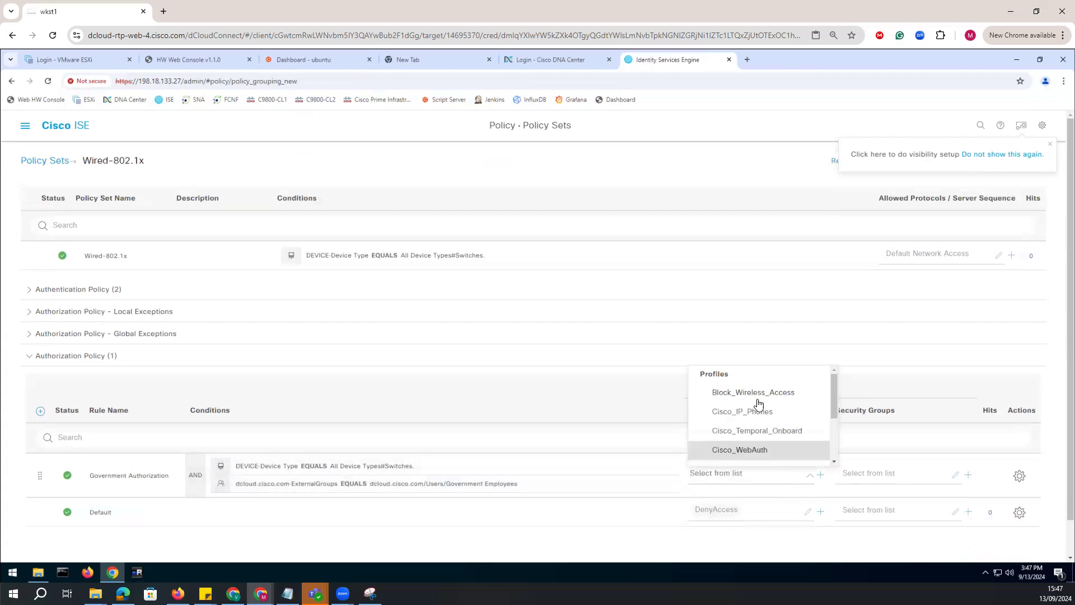
pyautogui.scroll(-2, 765, 450)
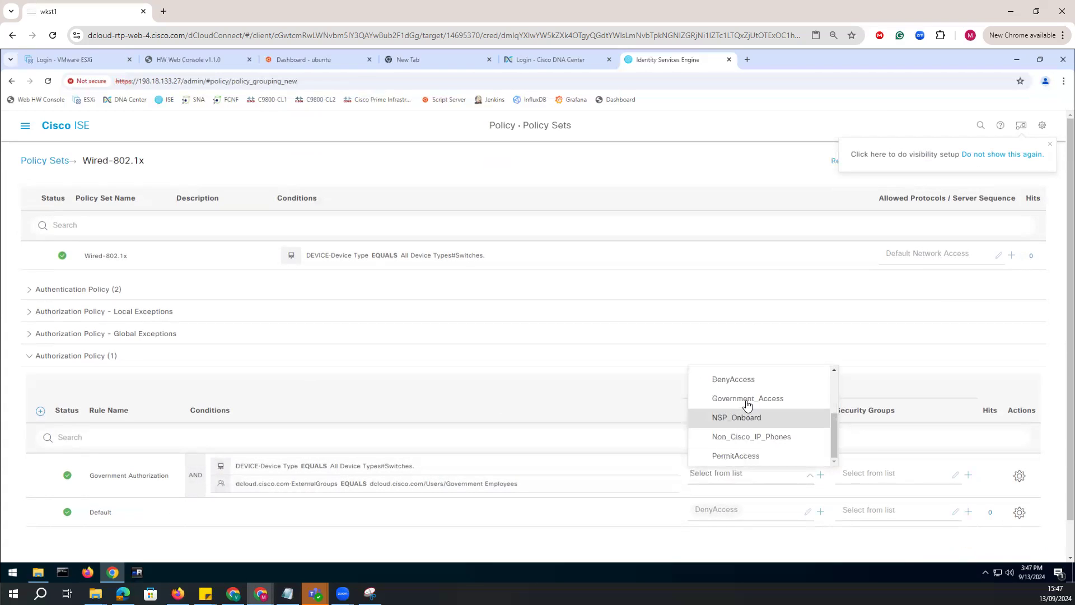
pyautogui.click(747, 399)
# Create a new security group named Government_Employees with the single-person icon and submit it.
pyautogui.click(934, 478)
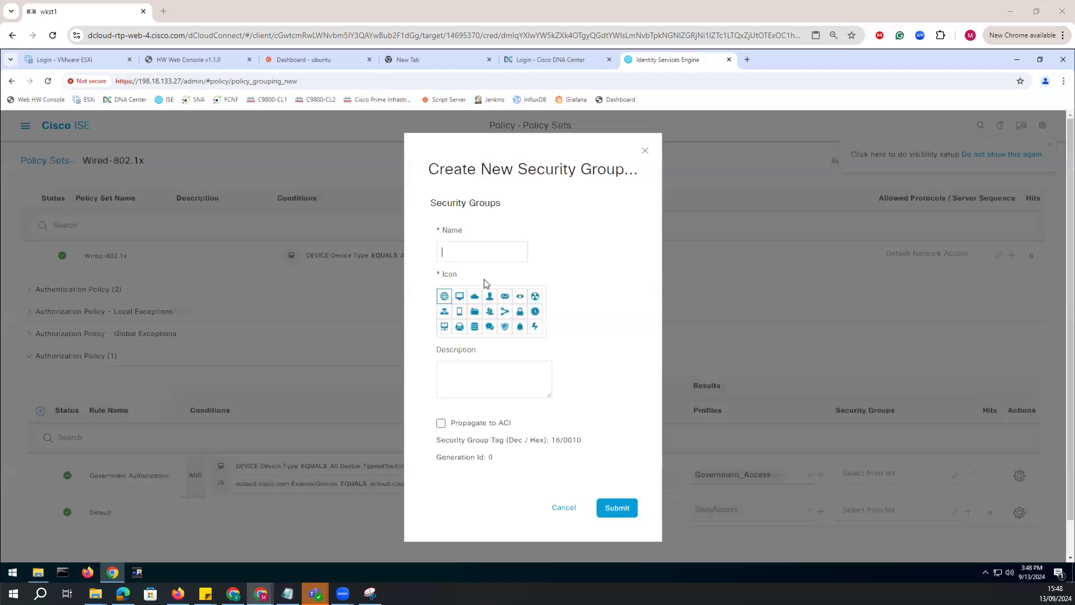
pyautogui.click(466, 253)
pyautogui.write('Government_Employees')
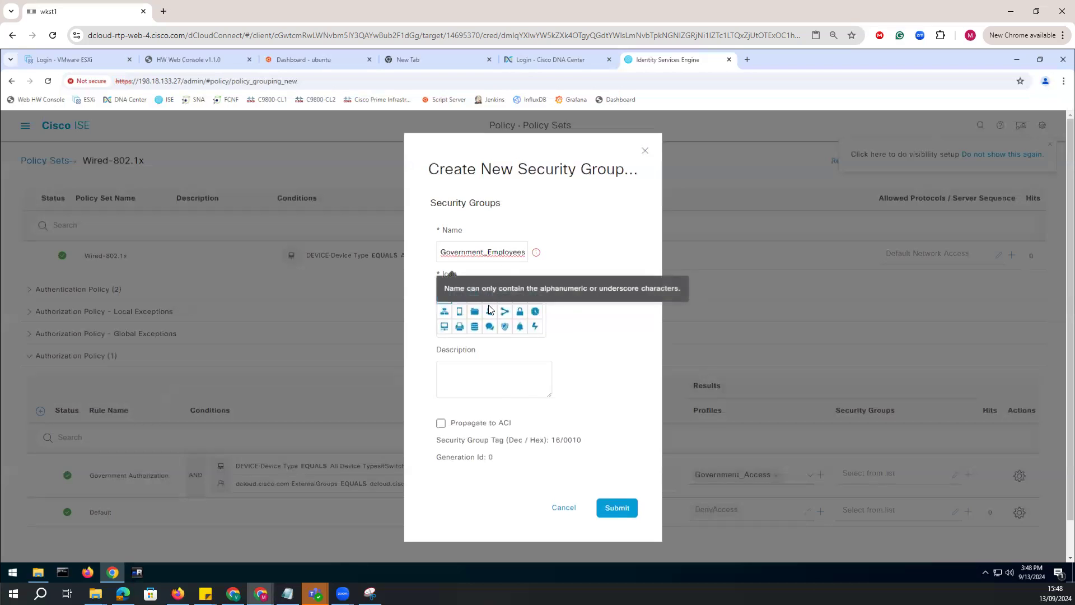
pyautogui.click(490, 297)
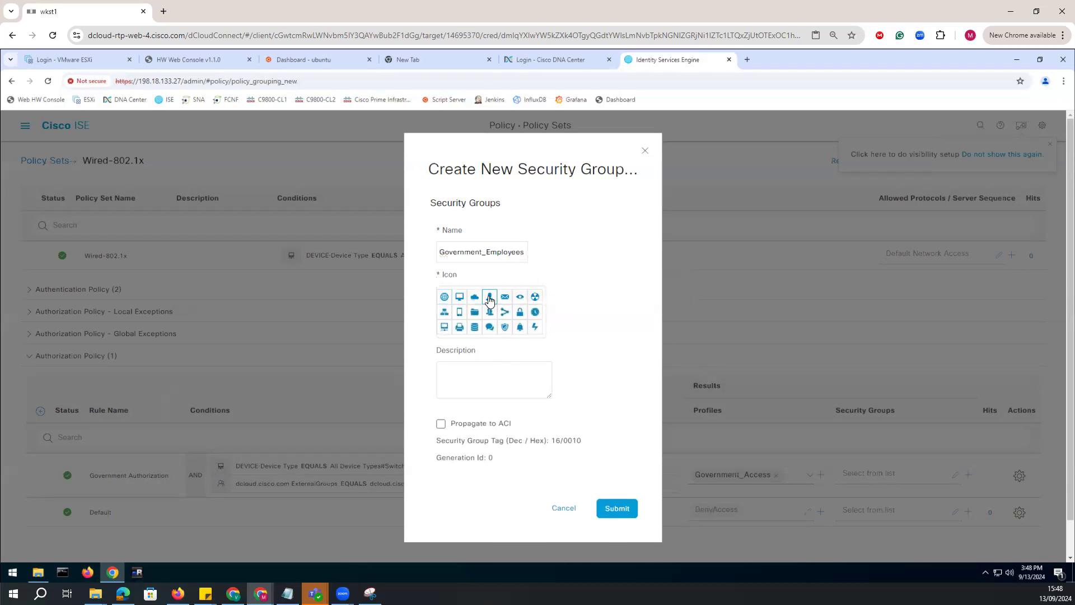
pyautogui.click(604, 509)
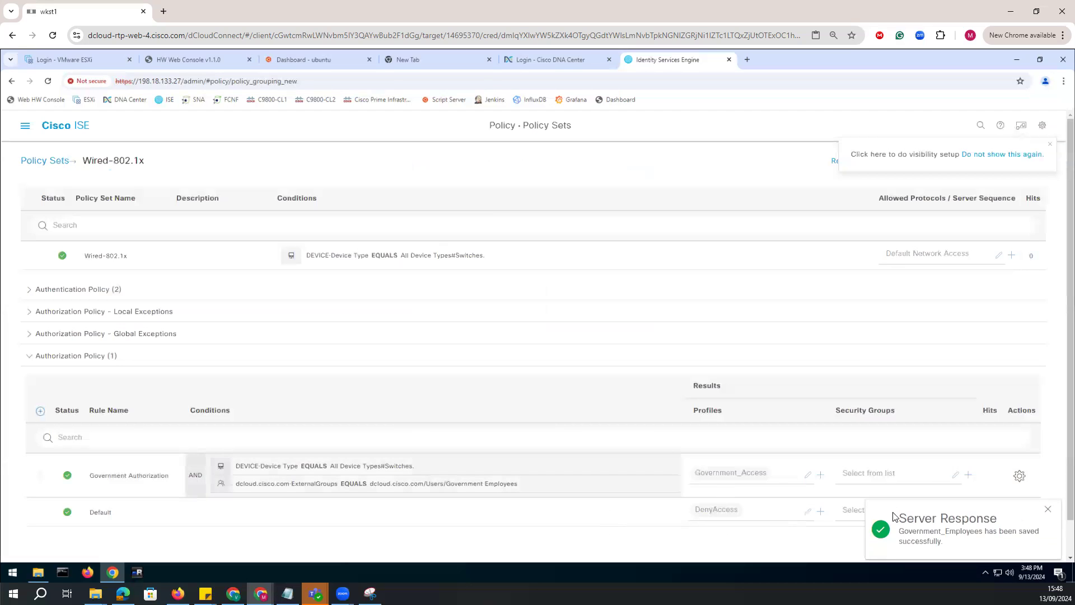
# Assign the Government_Employees security group to the Government Authorization rule.
pyautogui.click(915, 482)
pyautogui.scroll(-3, 896, 439)
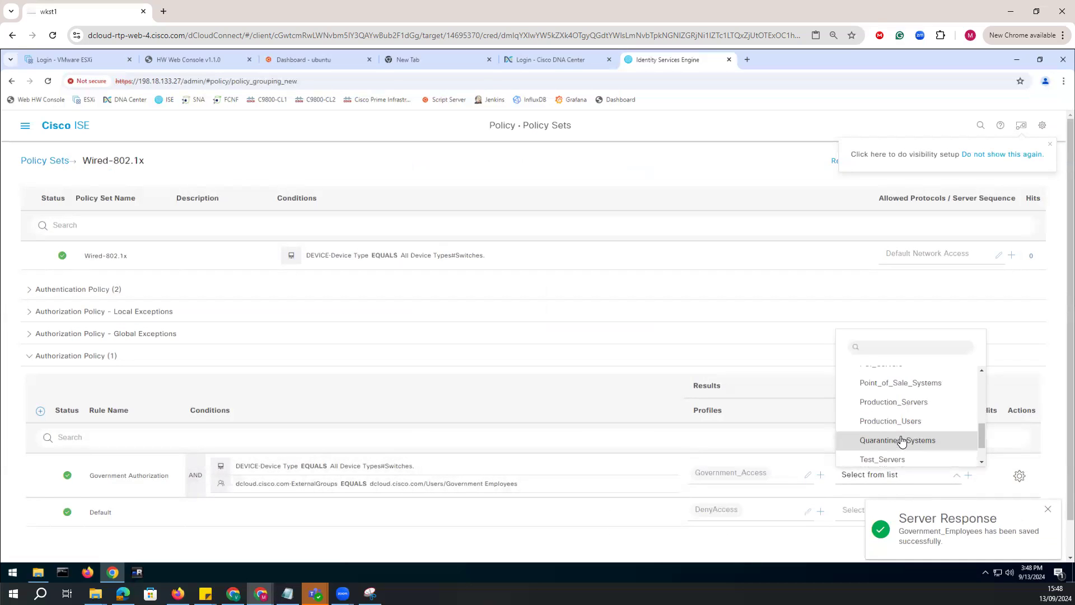
pyautogui.scroll(-2, 983, 443)
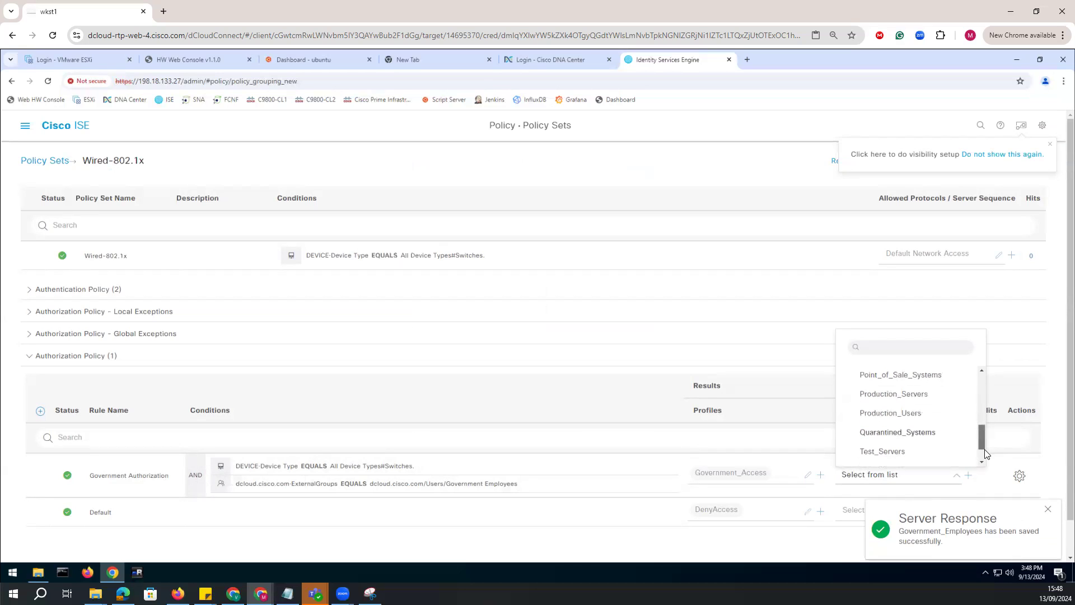
pyautogui.moveTo(980, 439); pyautogui.dragTo(976, 403)
pyautogui.click(916, 445)
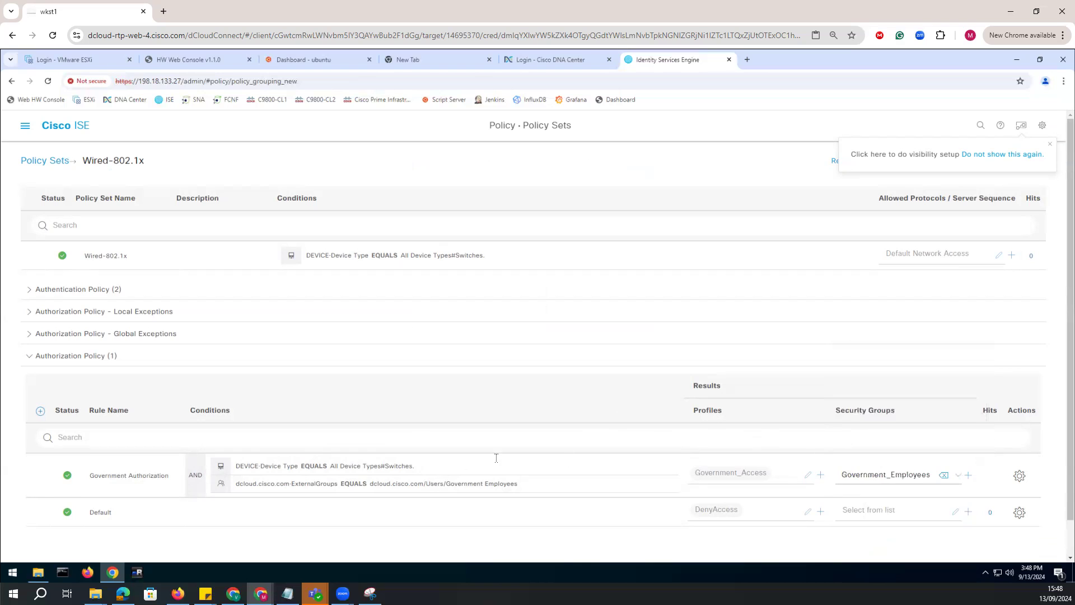
# Add a rule above Government Authorization in the authorization policy and name it Contractor Authorization.
pyautogui.scroll(-1, 304, 486)
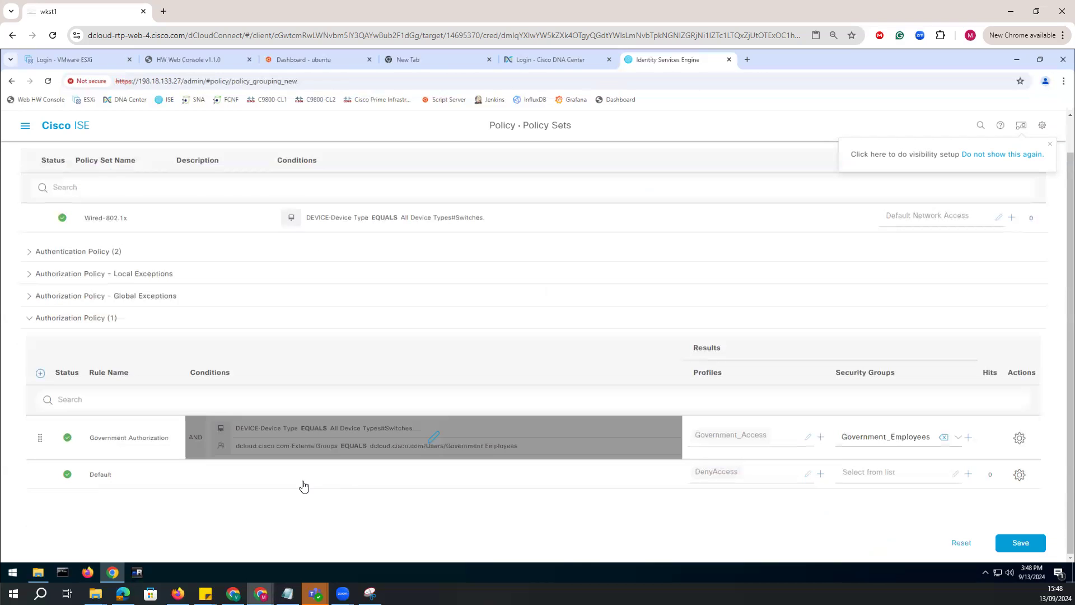
pyautogui.click(40, 374)
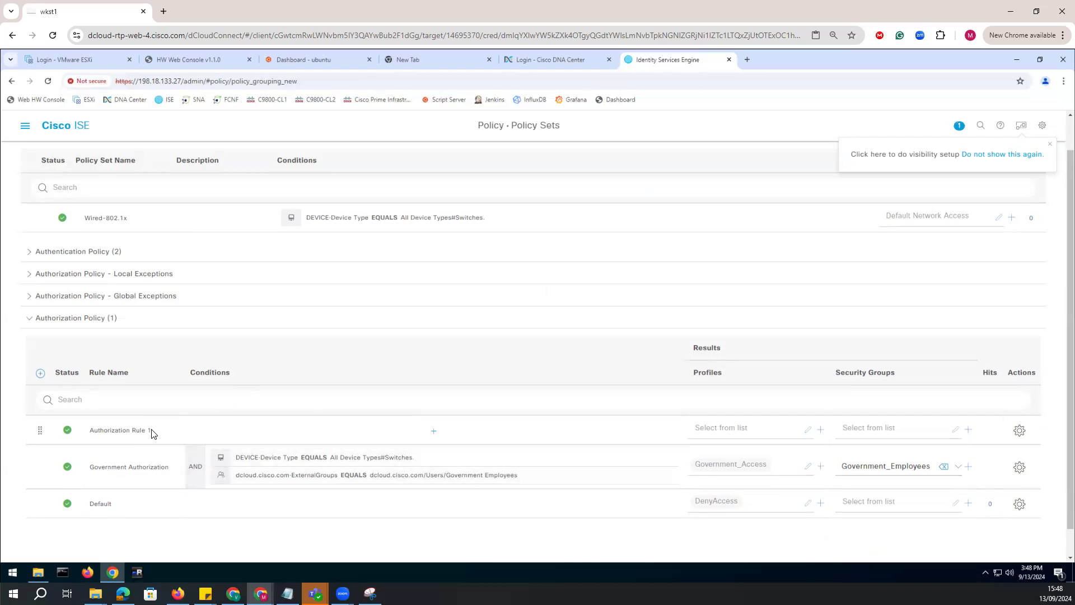
pyautogui.moveTo(152, 432); pyautogui.dragTo(66, 435)
pyautogui.write('Contractor Authorization')
pyautogui.press('BackSpace')
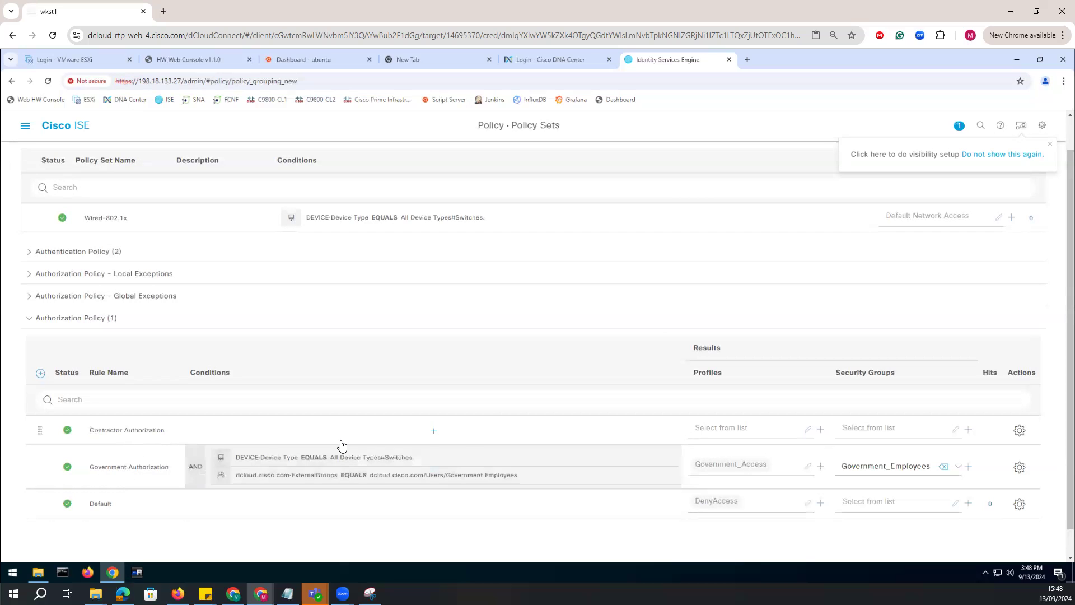
# Define the Contractor Authorization rule's first condition as DEVICE Device Type Equals All Device Types#Switches.
pyautogui.click(433, 431)
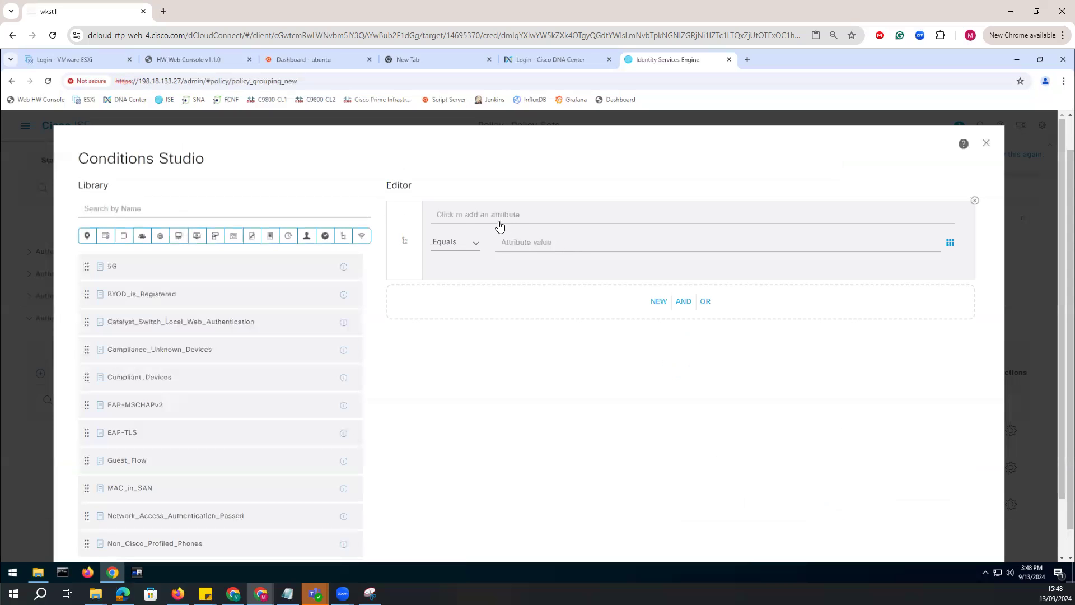
pyautogui.click(500, 224)
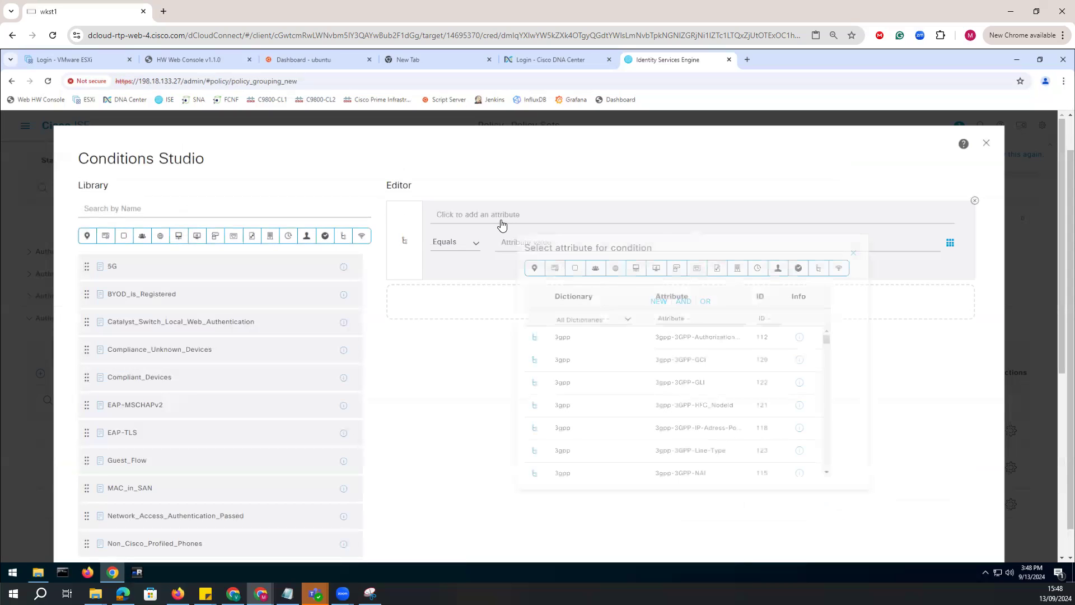
pyautogui.click(577, 320)
pyautogui.click(574, 210)
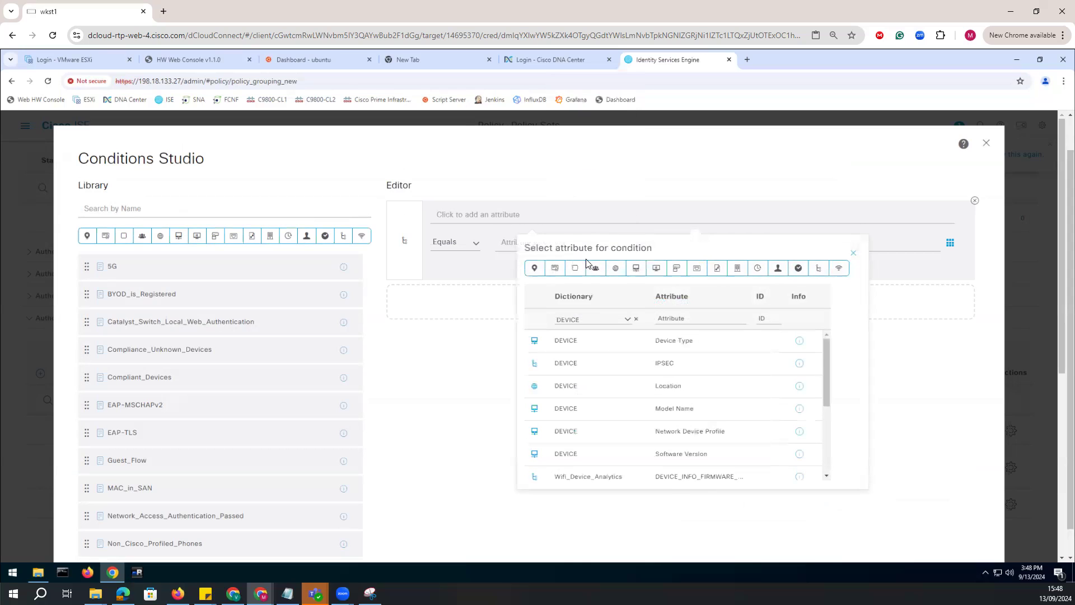
pyautogui.click(584, 343)
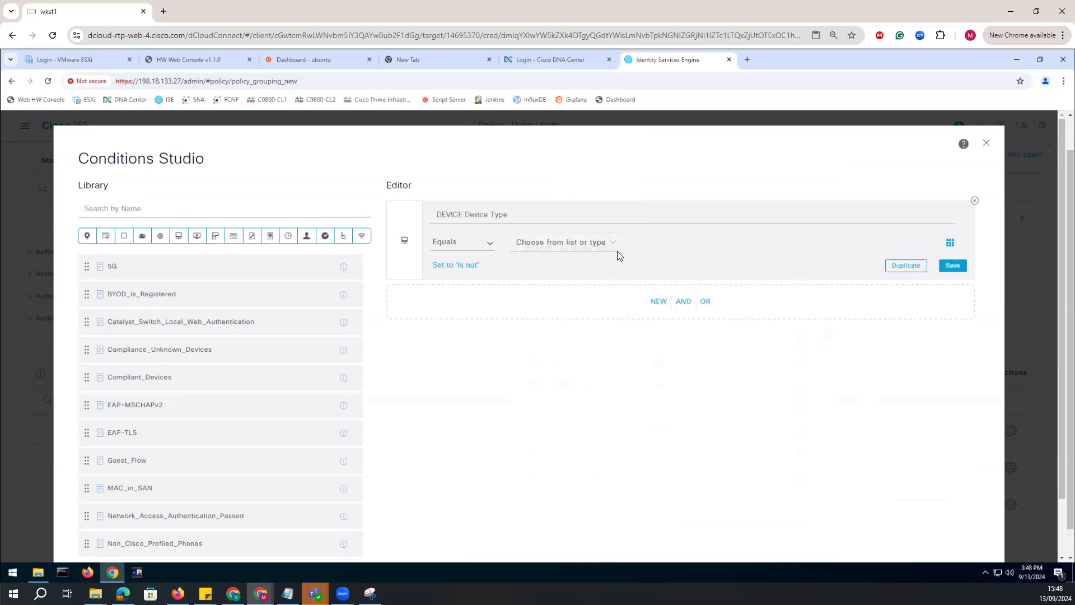
pyautogui.click(584, 250)
pyautogui.click(580, 308)
# Add an AND condition to the Contractor Authorization rule using the ExternalGroups attribute from the dcloud.cisco.com dictionary.
pyautogui.click(658, 302)
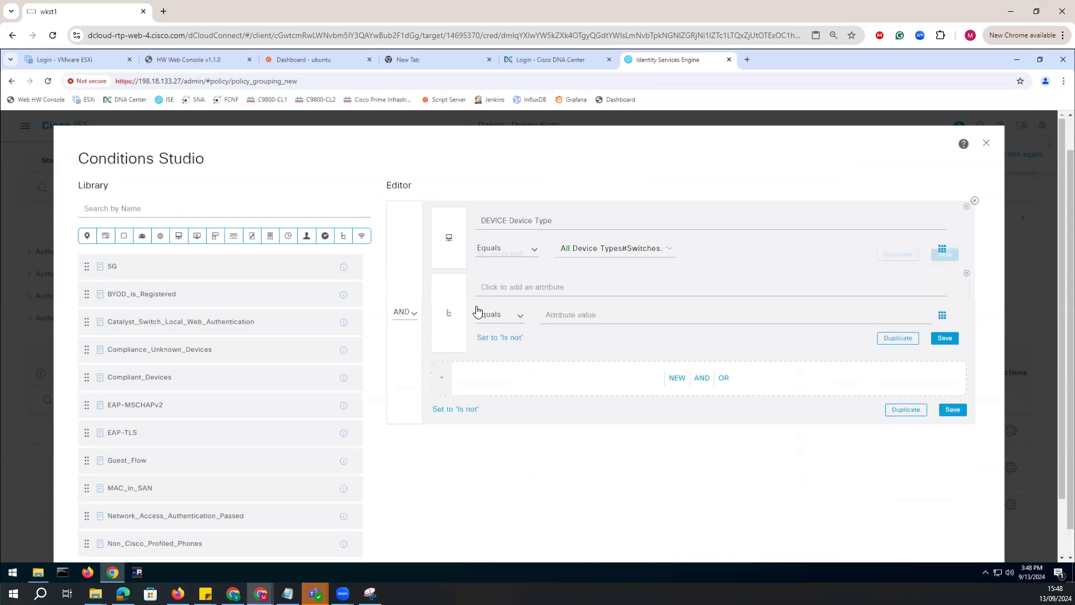
pyautogui.click(558, 287)
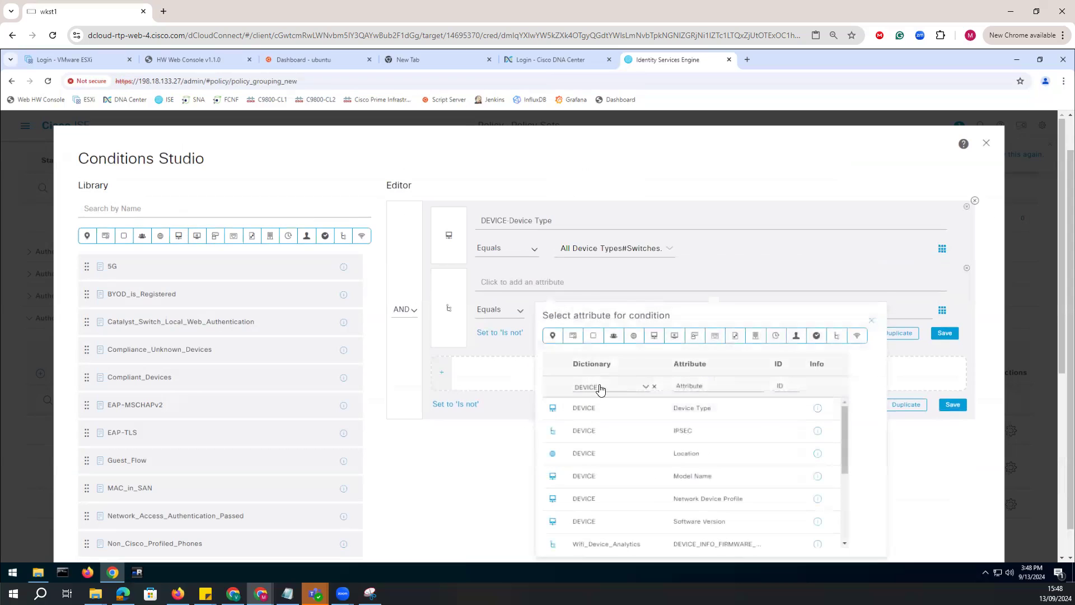
pyautogui.click(599, 387)
pyautogui.scroll(-3, 597, 335)
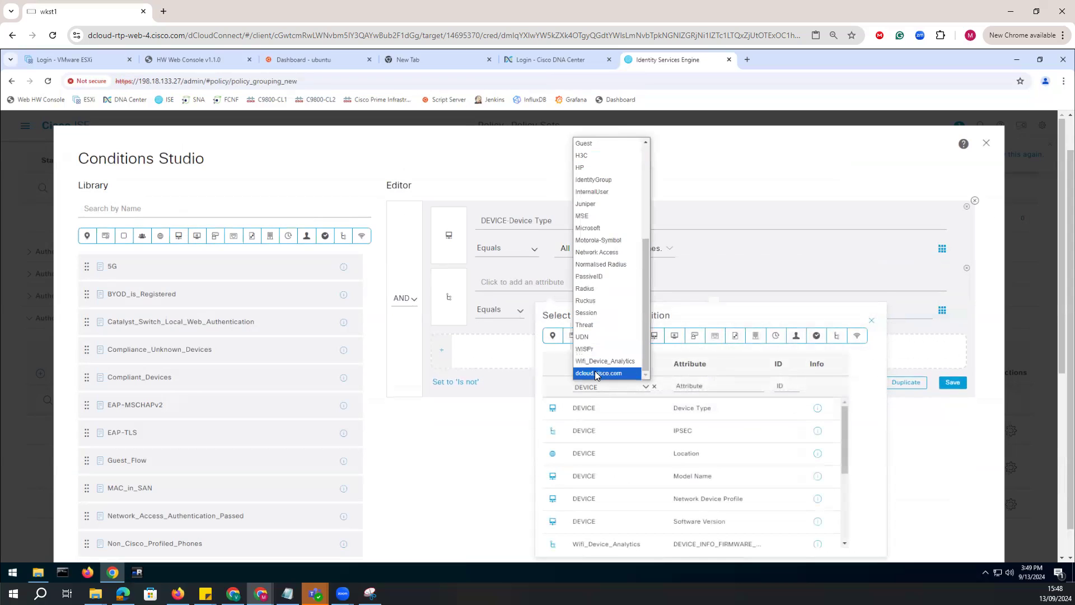
pyautogui.click(595, 370)
pyautogui.click(607, 413)
# Set the Contractor Authorization rule's ExternalGroups condition to equal dcloud.cisco.com/Users/Contractors.
pyautogui.click(672, 316)
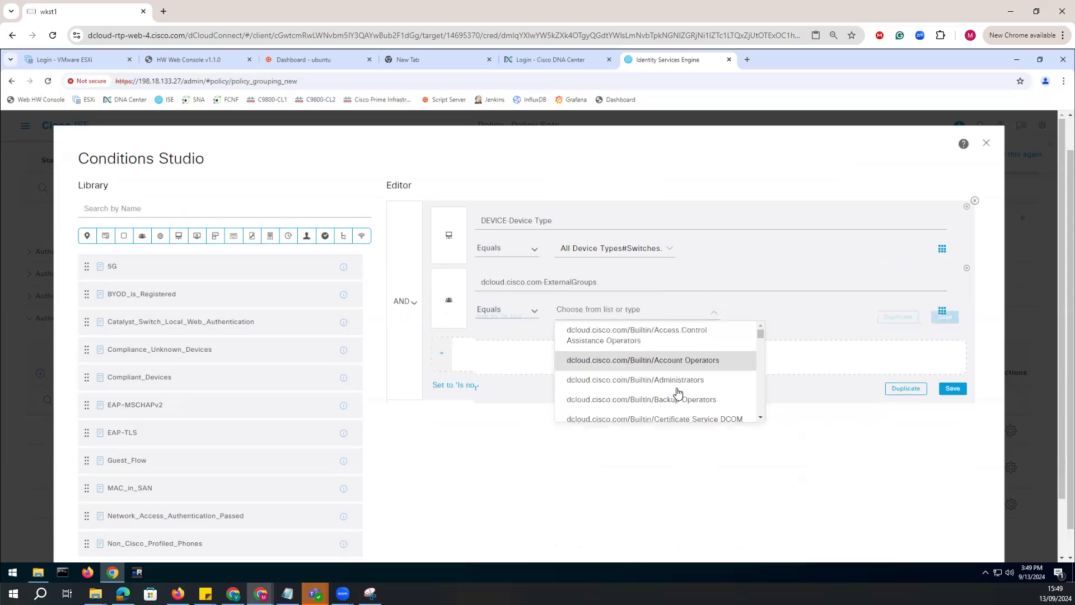
pyautogui.scroll(-5, 680, 392)
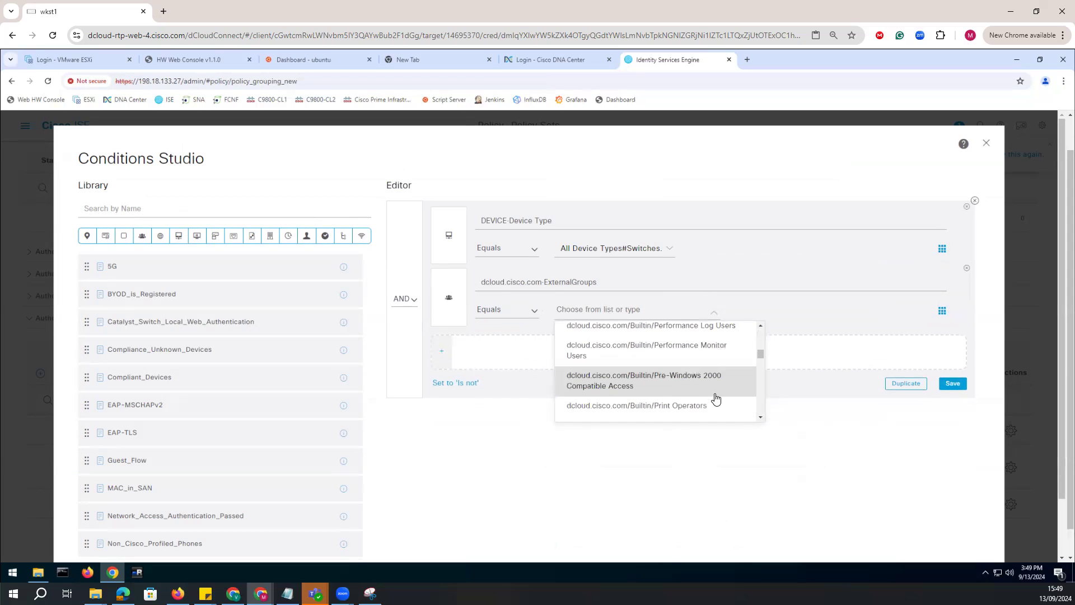
pyautogui.scroll(-2, 712, 400)
pyautogui.scroll(-3, 699, 398)
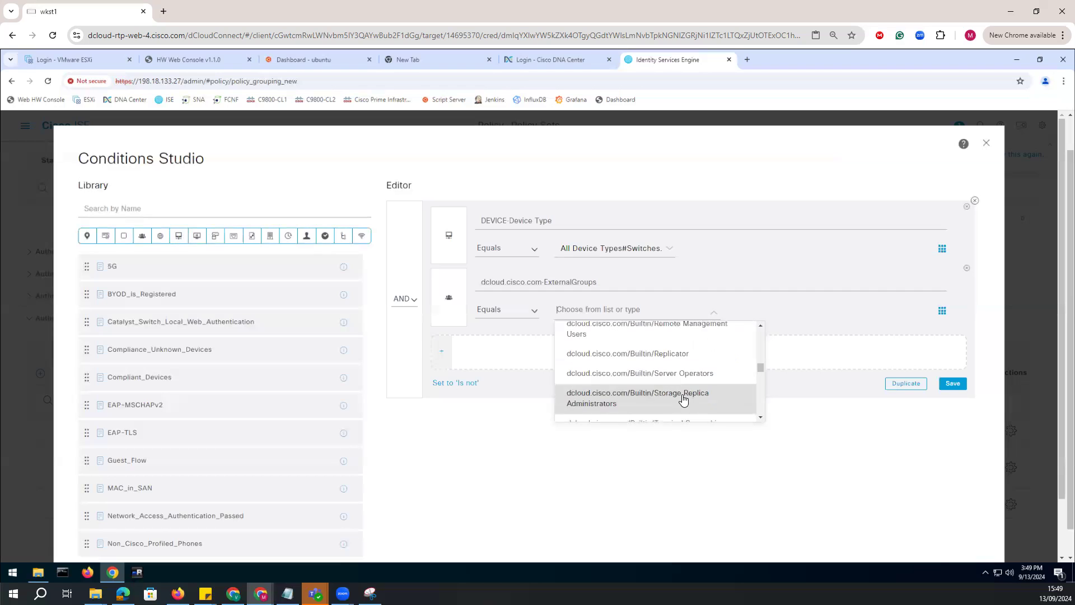
pyautogui.scroll(-4, 668, 383)
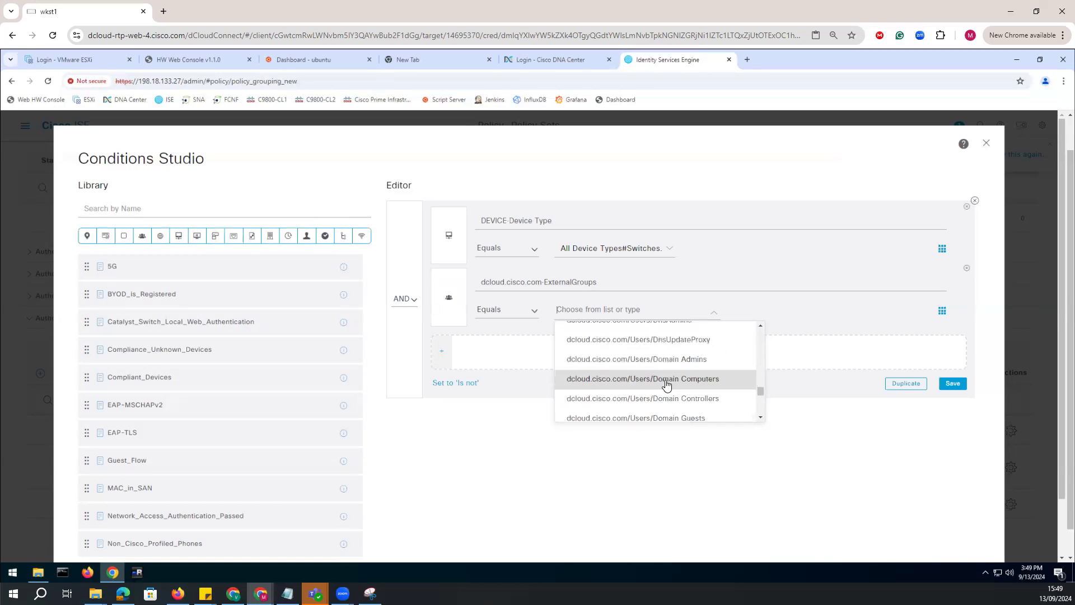
pyautogui.scroll(-2, 667, 385)
pyautogui.scroll(2, 666, 386)
pyautogui.scroll(-4, 666, 386)
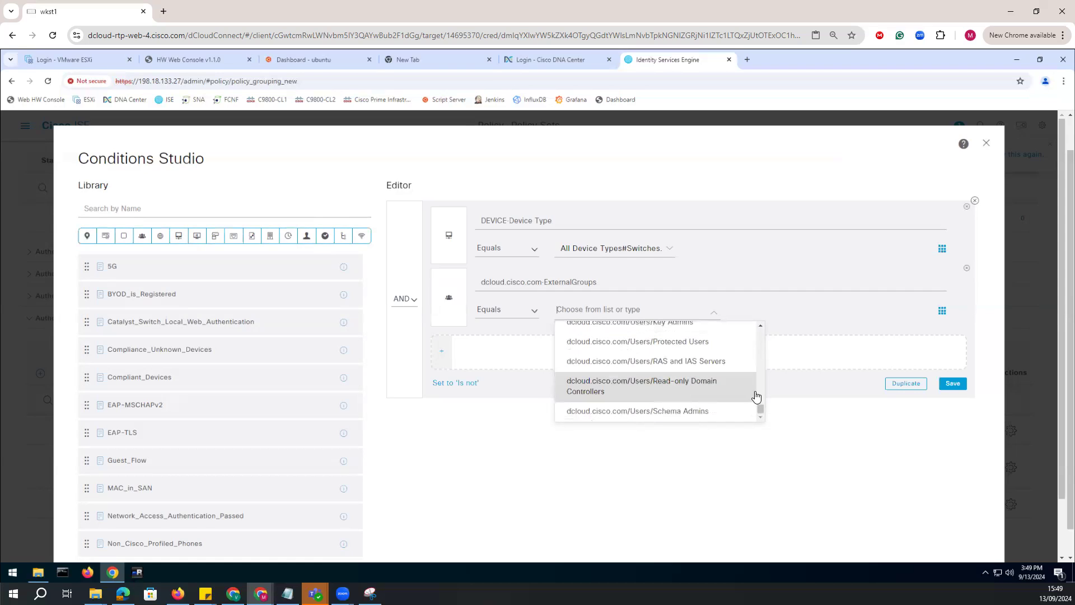
pyautogui.scroll(2, 648, 388)
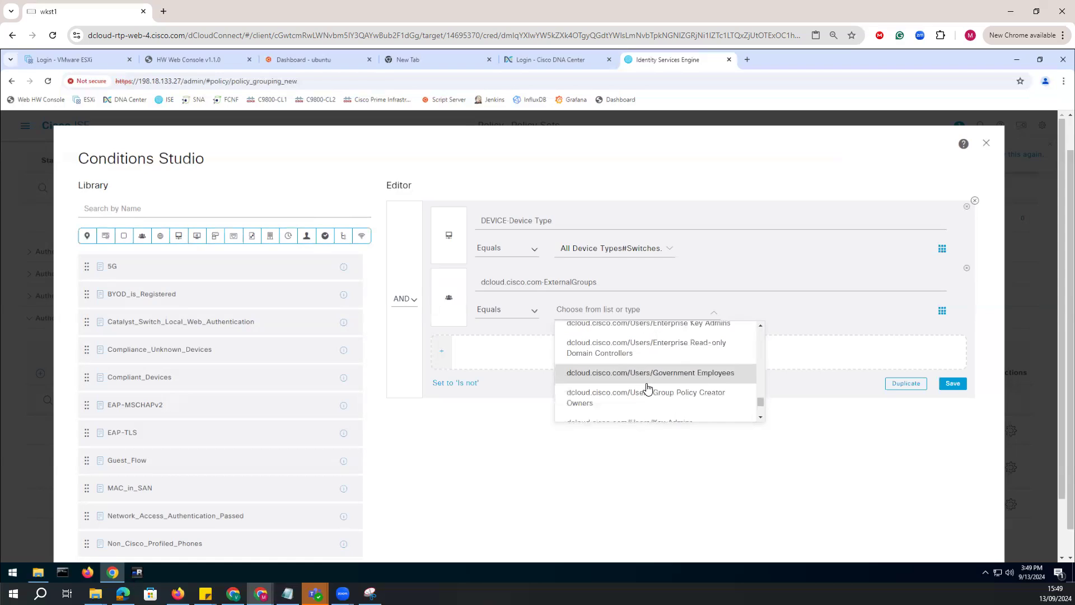
pyautogui.scroll(2, 647, 388)
pyautogui.scroll(2, 650, 384)
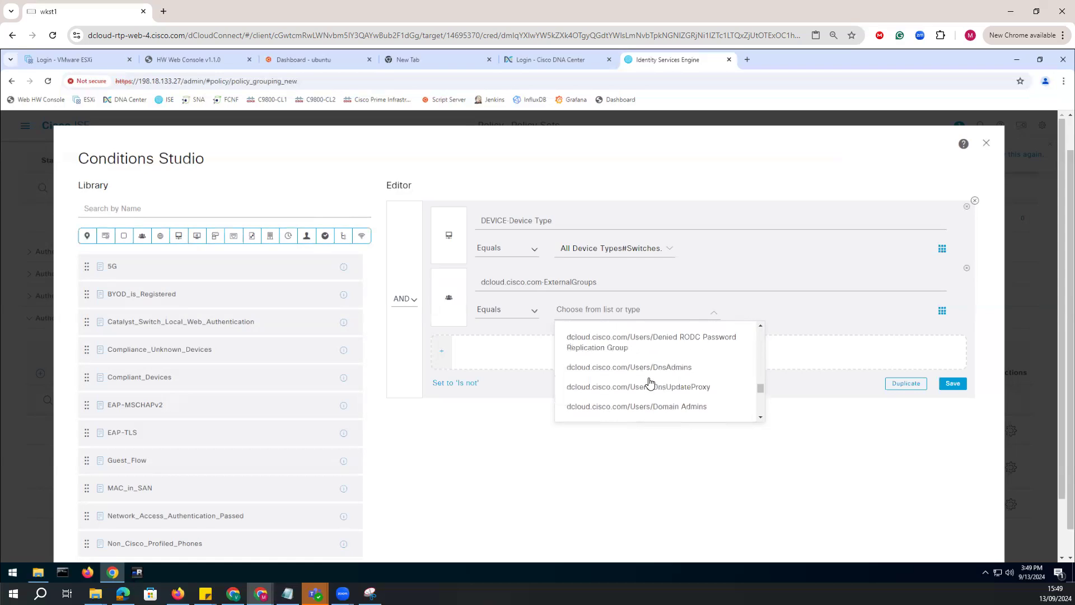
pyautogui.scroll(-2, 668, 398)
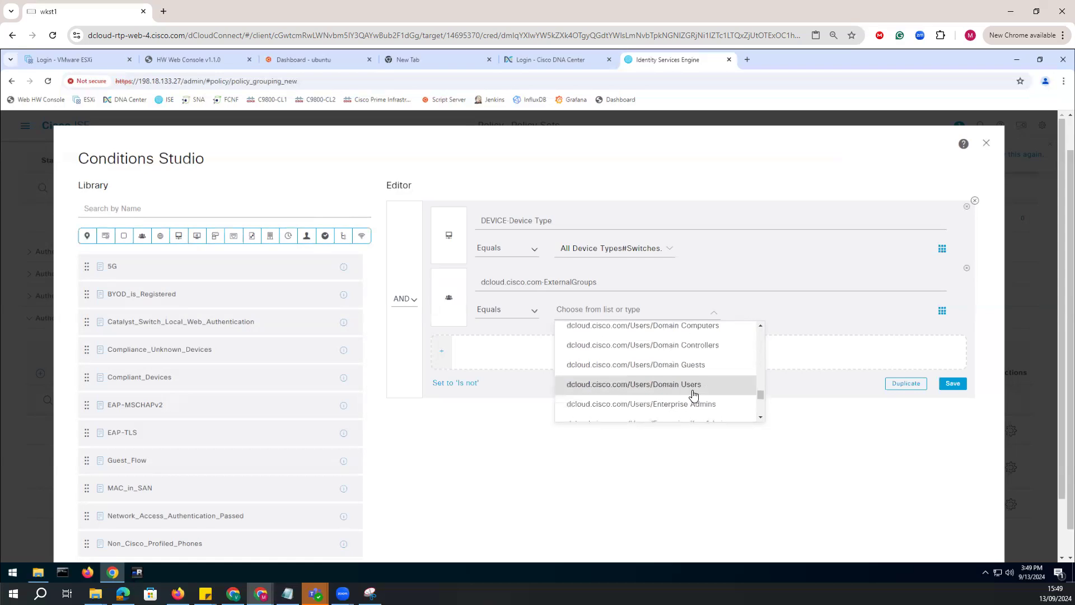
pyautogui.moveTo(761, 395); pyautogui.dragTo(761, 382)
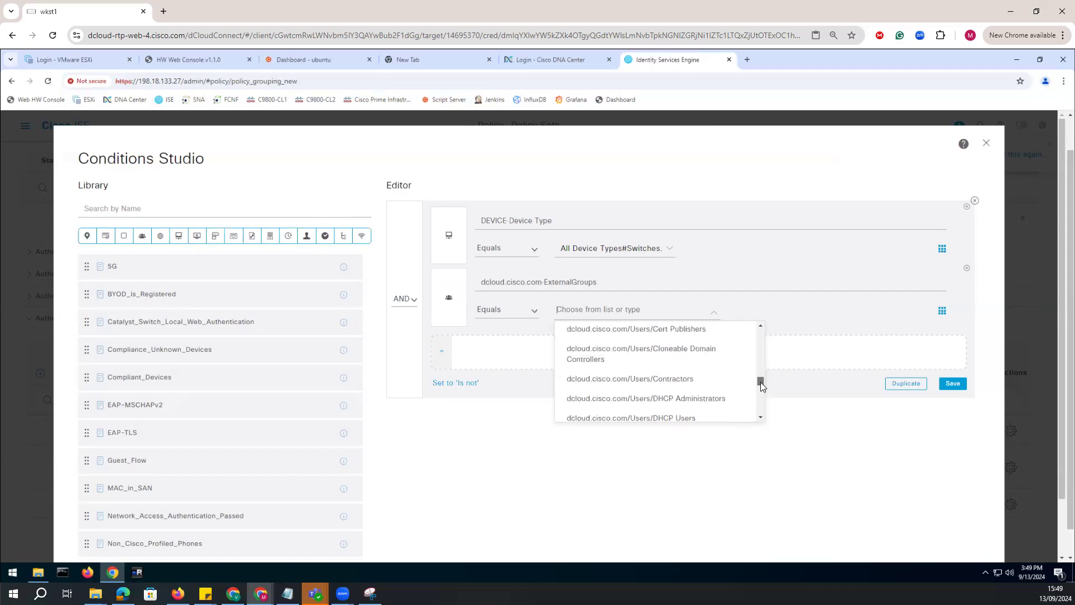
pyautogui.click(652, 379)
# Apply the combined condition to the Contractor Authorization rule without saving it to the condition library.
pyautogui.click(953, 396)
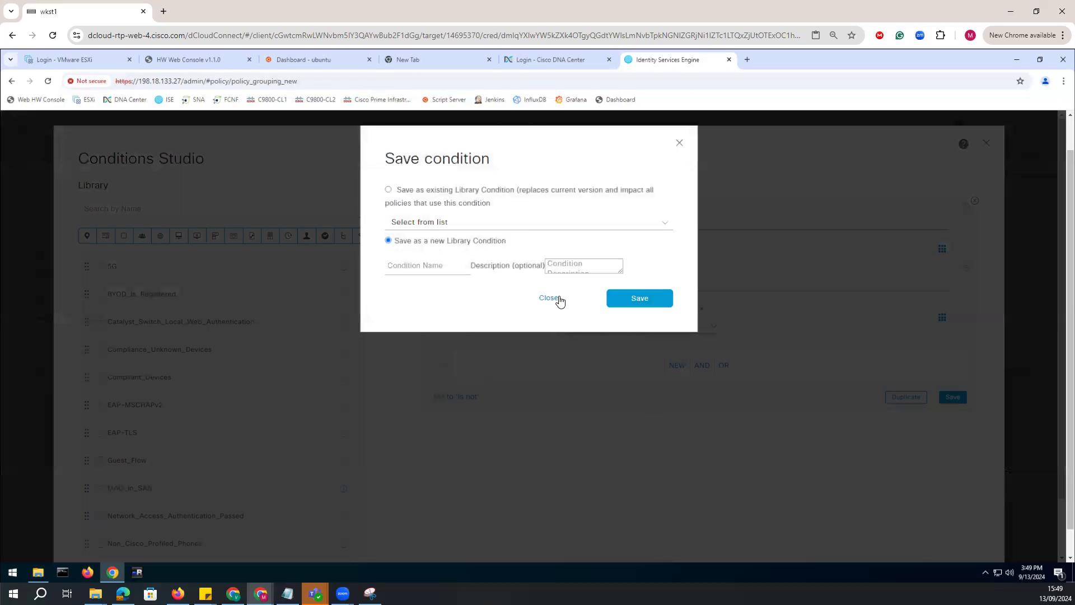
pyautogui.click(560, 301)
pyautogui.scroll(-2, 813, 469)
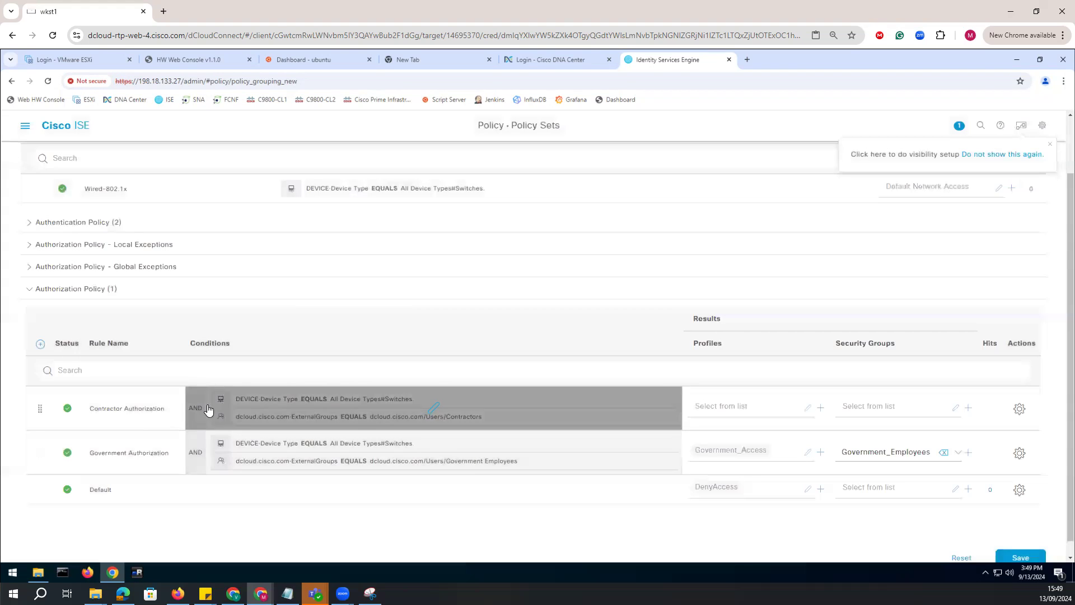
# Start a new authorization profile from the Contractor Authorization rule and name it Contractor_Access.
pyautogui.click(820, 408)
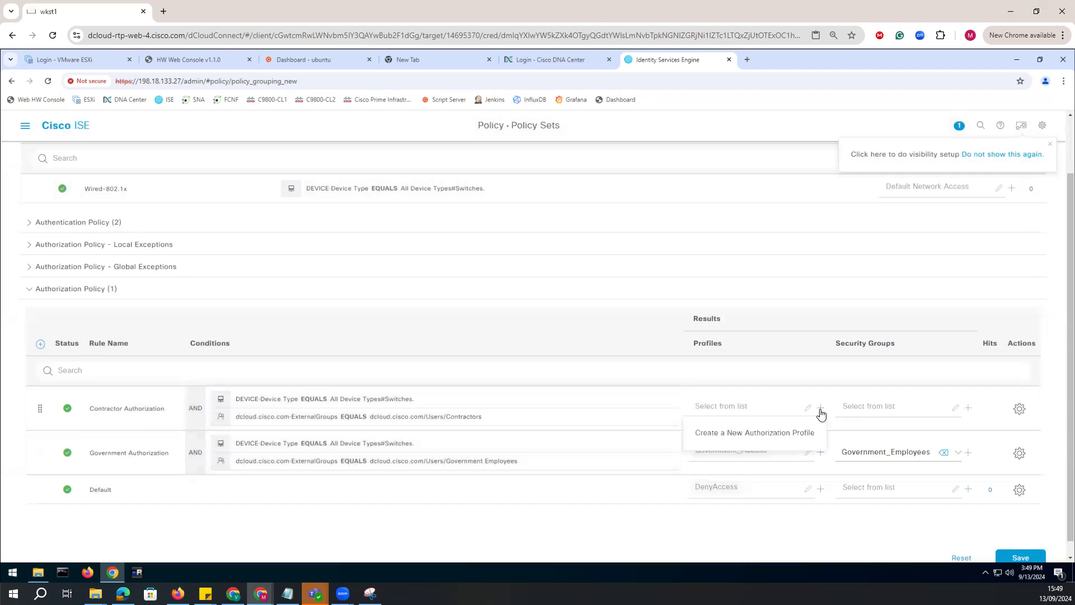
pyautogui.click(792, 439)
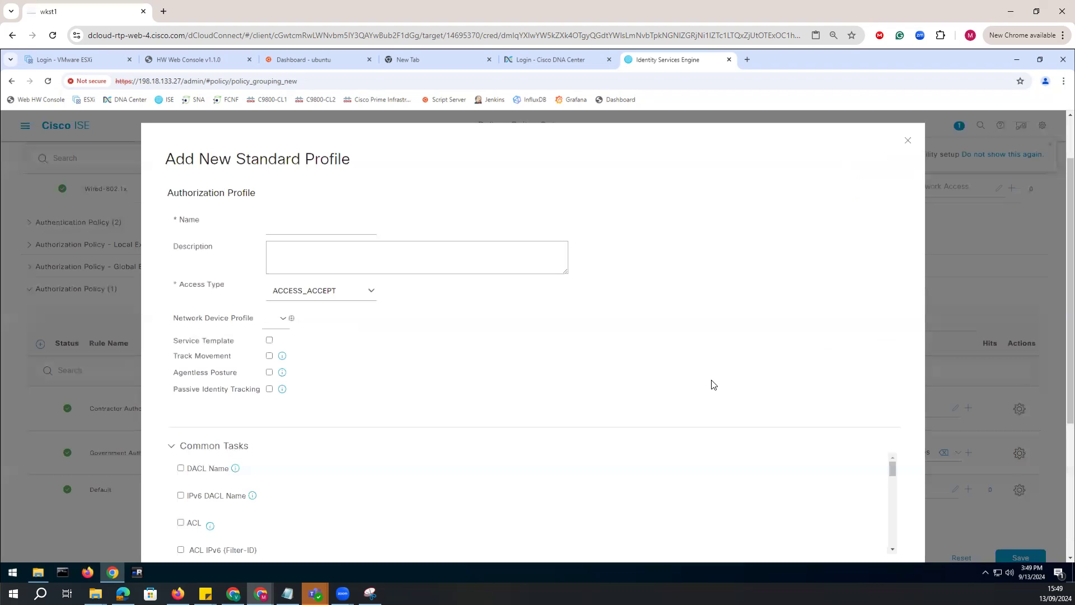
pyautogui.click(302, 230)
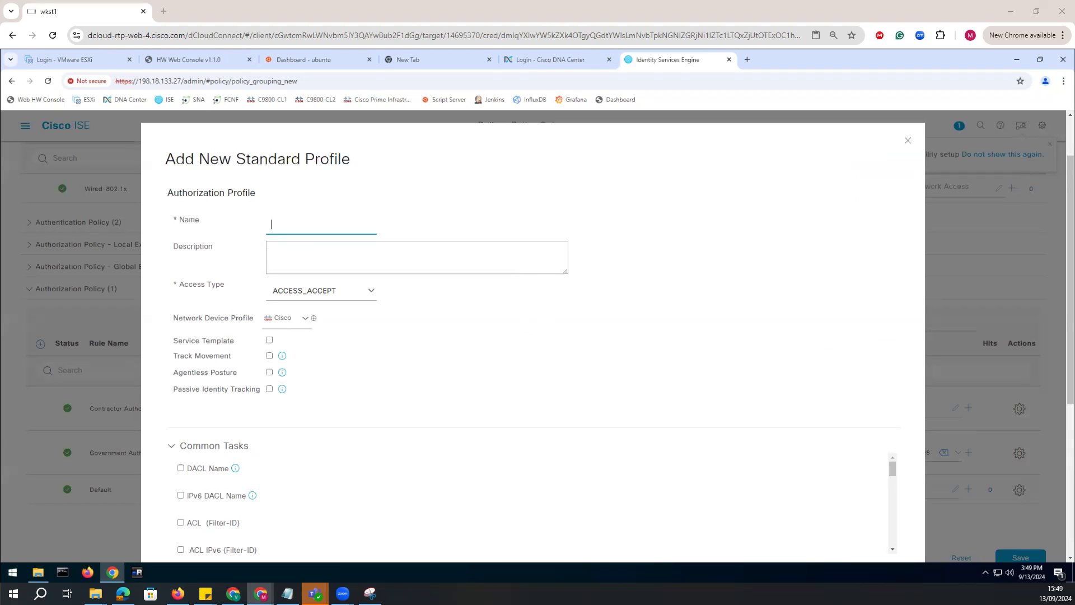
pyautogui.write('Contractor_Access')
pyautogui.press('BackSpace')
# Enable the downloadable ACL in the Contractor_Access profile and set it to PERMIT_ALL_IPV4_TRAFFIC.
pyautogui.scroll(-3, 269, 378)
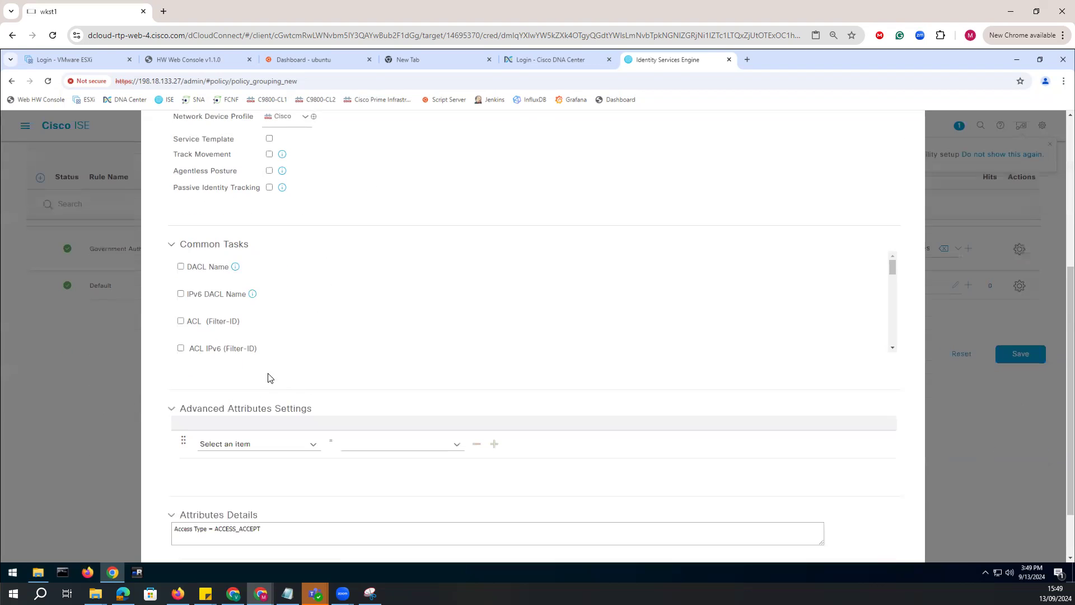
pyautogui.click(180, 267)
pyautogui.click(400, 271)
pyautogui.click(442, 272)
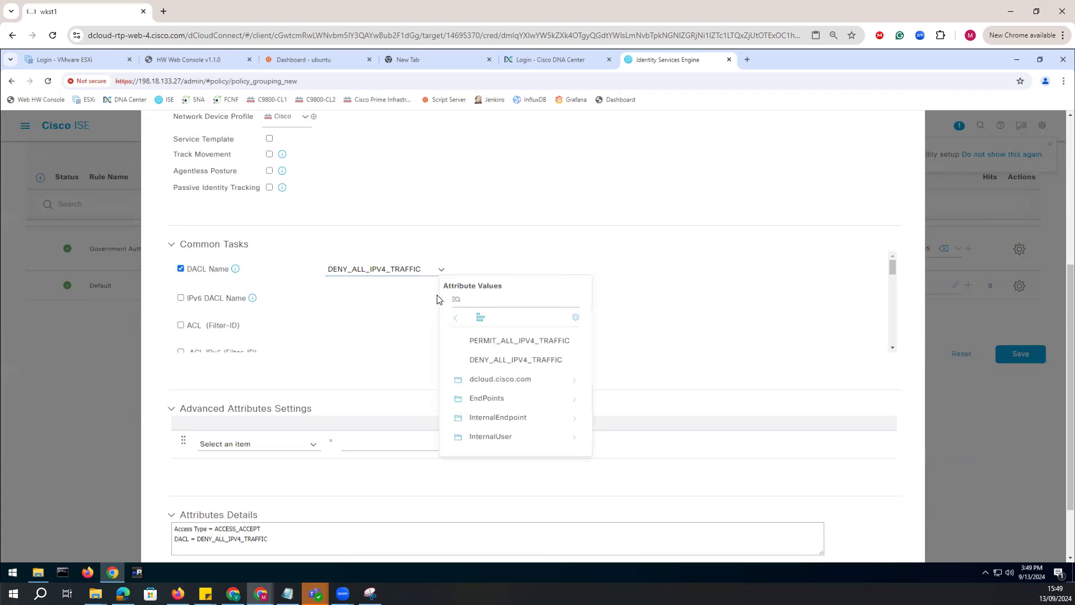
pyautogui.click(471, 342)
# Enable VLAN assignment in the Contractor_Access profile with tag ID 10 and ID/Name 10, and save the profile.
pyautogui.scroll(-2, 236, 325)
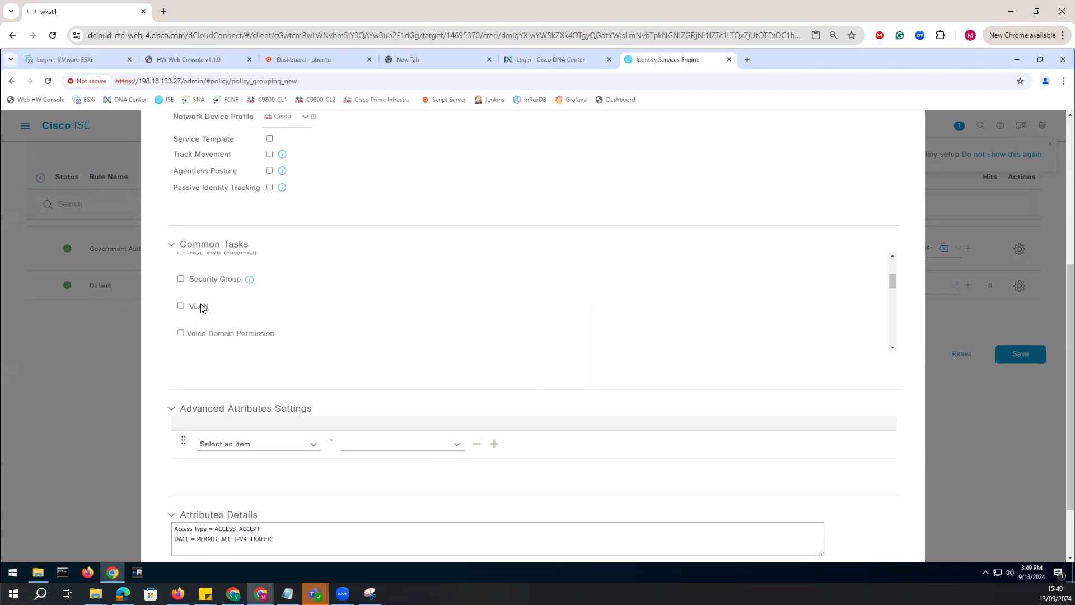
pyautogui.click(181, 308)
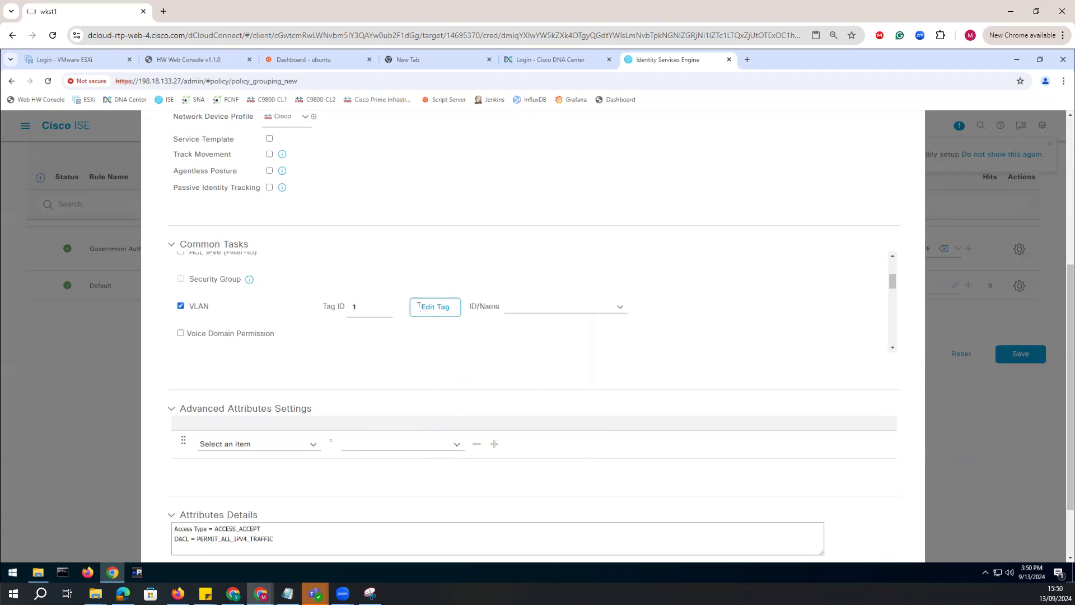
pyautogui.doubleClick(359, 307)
pyautogui.write('10')
pyautogui.click(580, 308)
pyautogui.write('10')
pyautogui.scroll(-2, 355, 417)
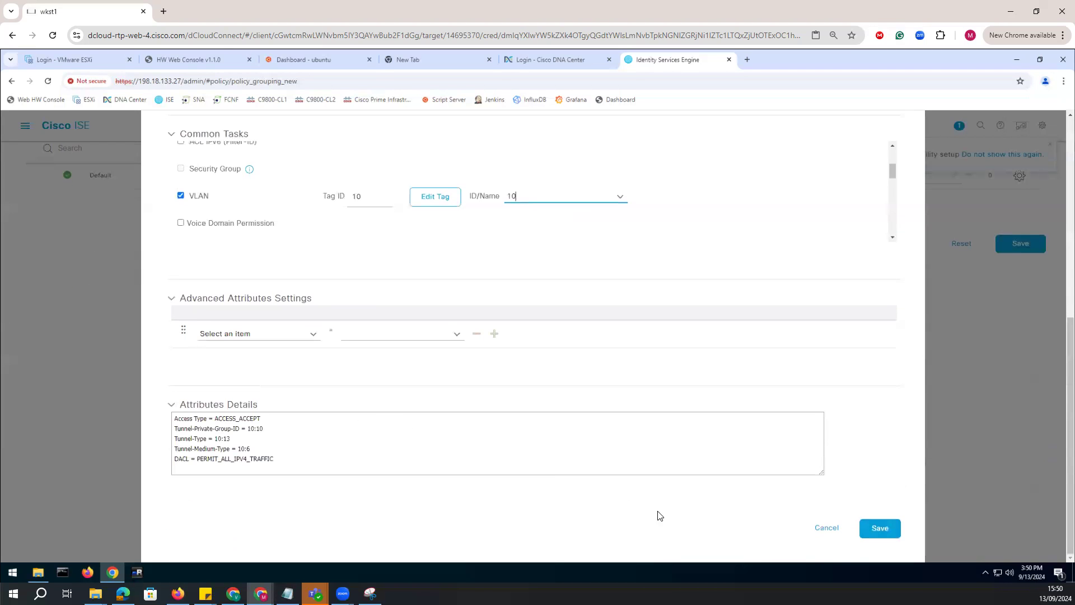
pyautogui.click(880, 528)
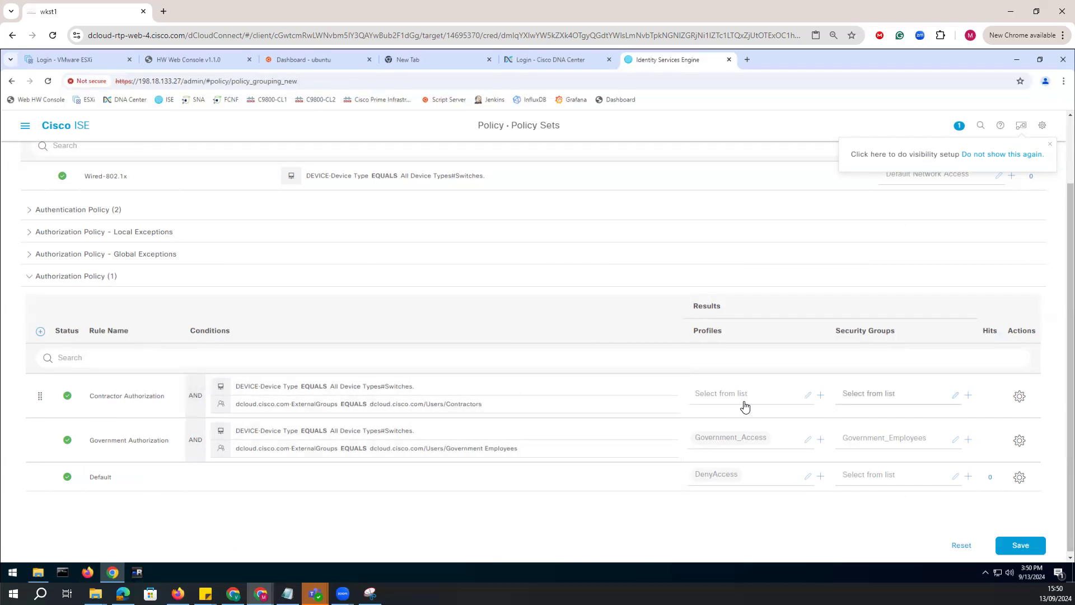
# Assign the Contractor_Access profile to the Contractor Authorization rule.
pyautogui.click(801, 403)
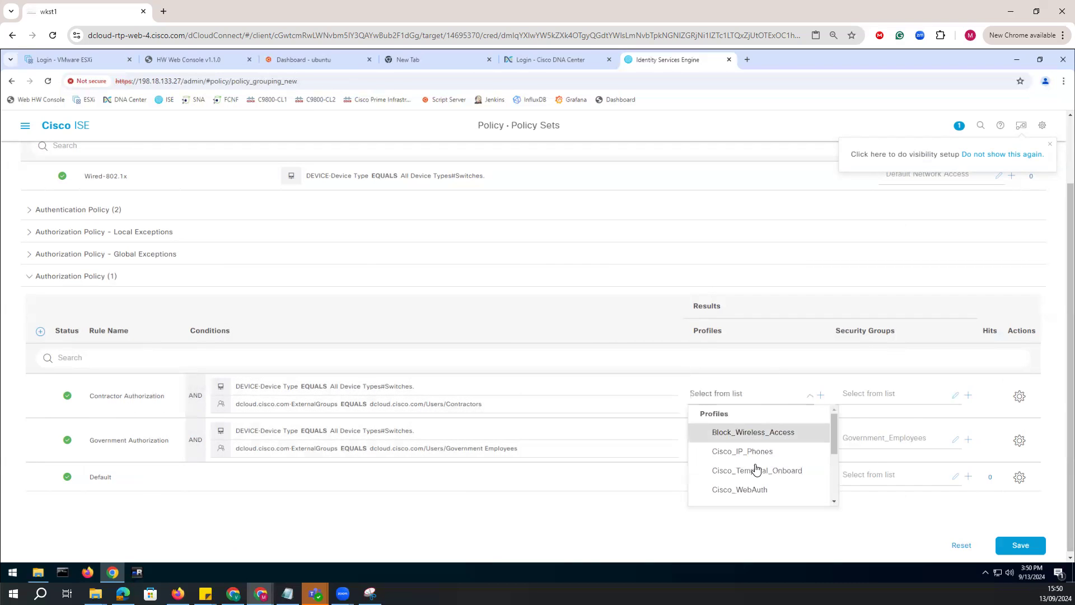
pyautogui.scroll(-2, 756, 473)
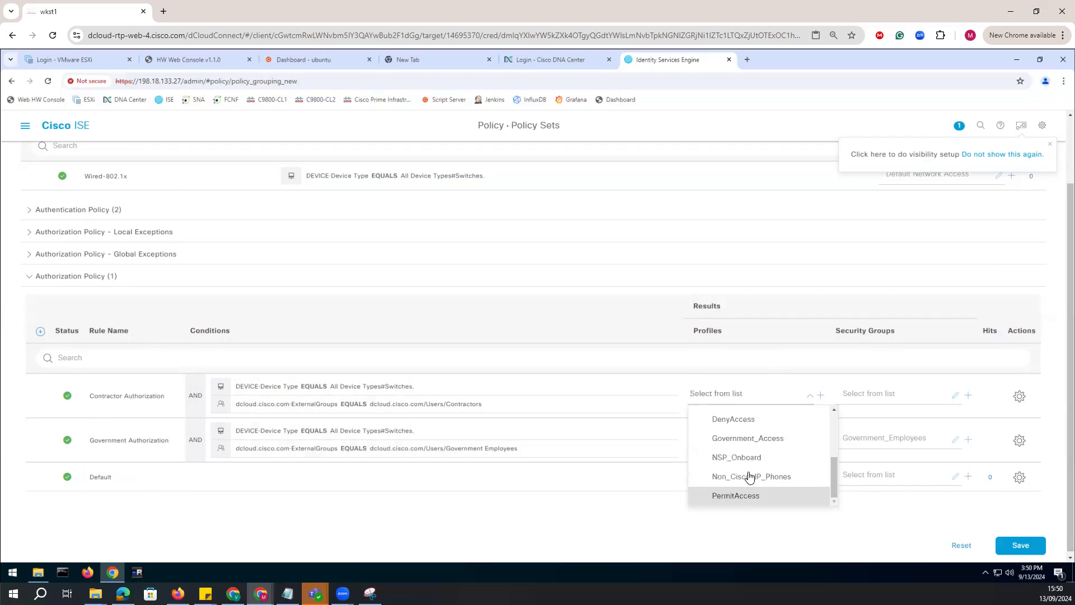
pyautogui.moveTo(835, 470); pyautogui.dragTo(831, 448)
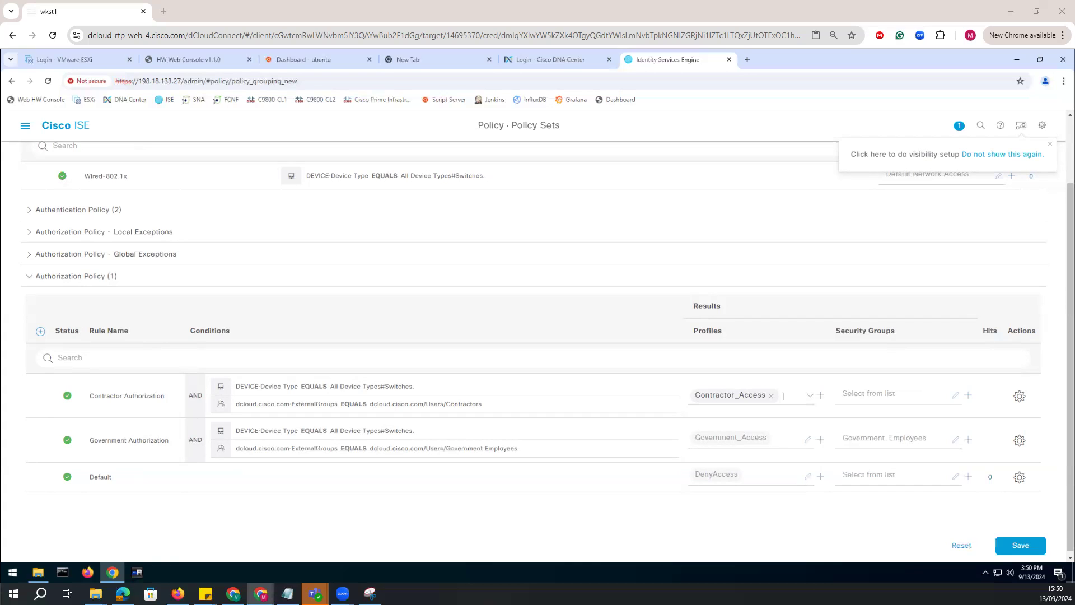
# Try to create a new security group named Contractors with the person icon for the Contractor Authorization rule.
pyautogui.click(973, 399)
pyautogui.click(922, 423)
pyautogui.click(466, 256)
pyautogui.write('Contractors')
pyautogui.click(489, 296)
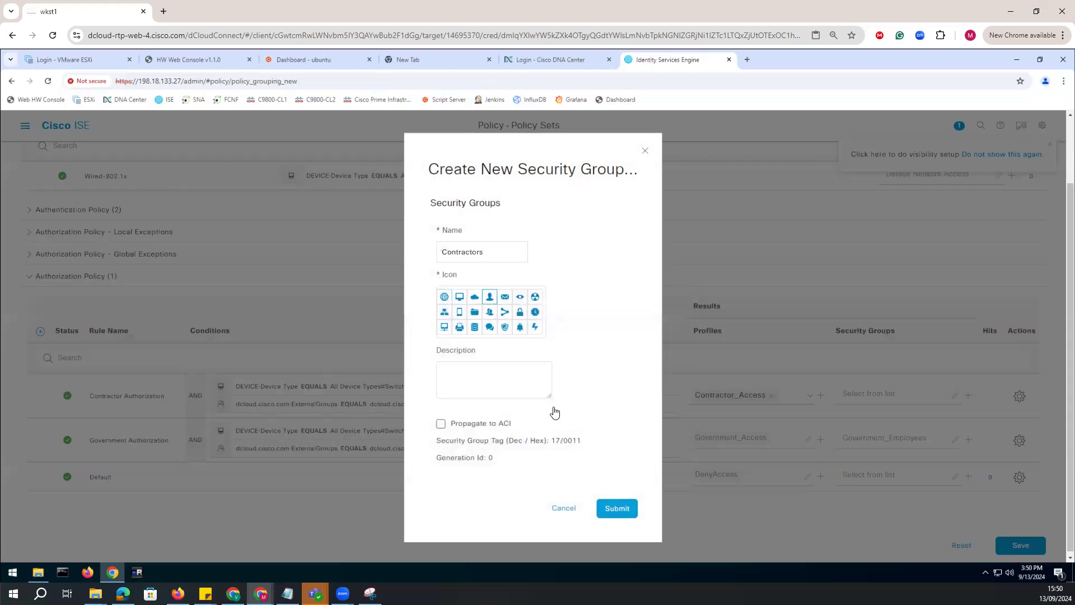
pyautogui.click(627, 512)
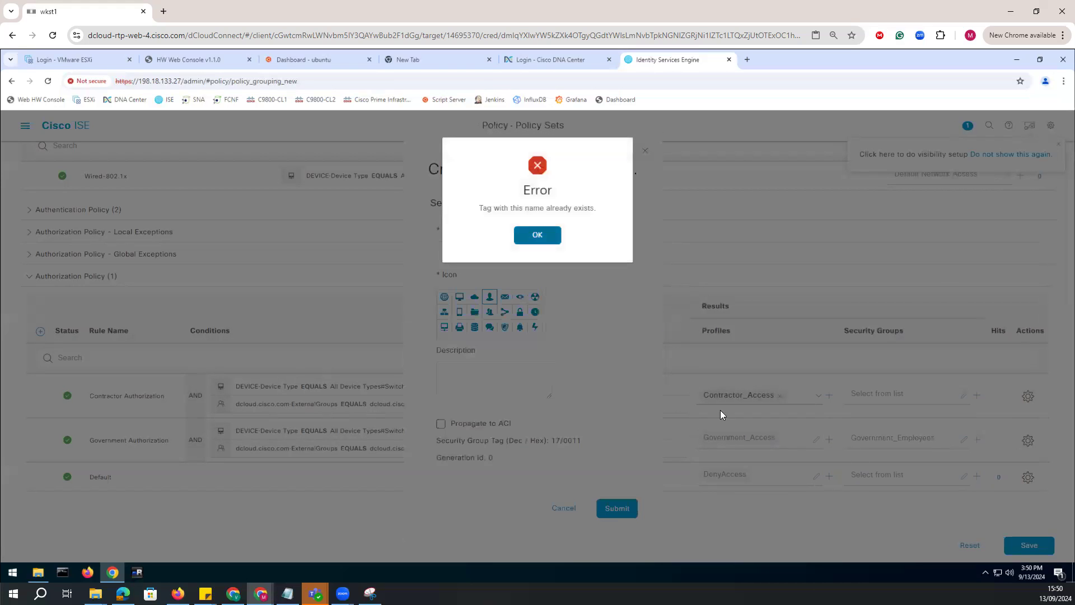
pyautogui.click(533, 236)
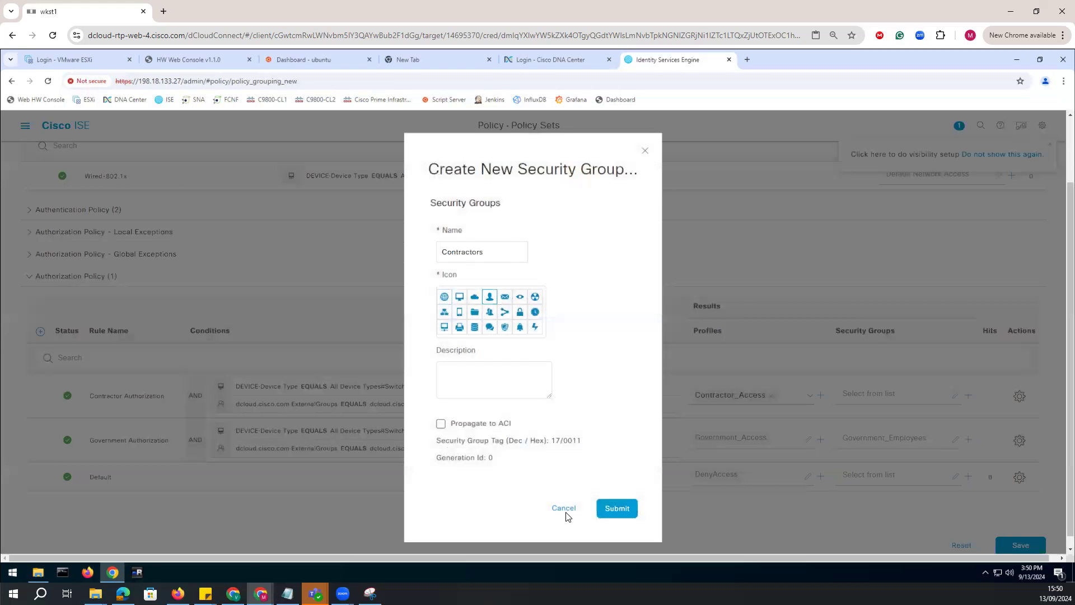
pyautogui.click(563, 509)
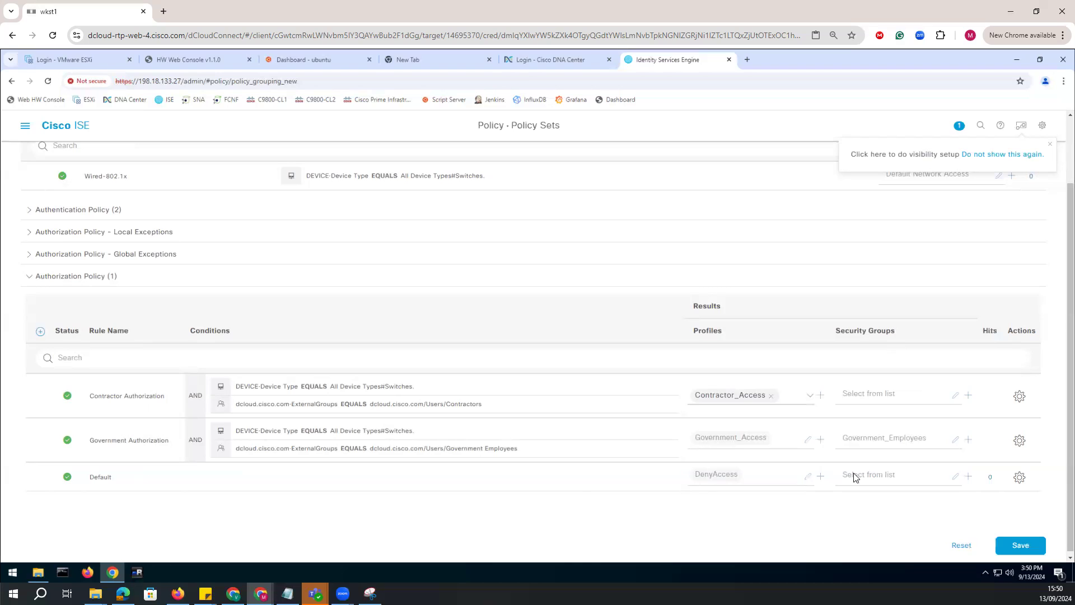
# Assign the existing Contractors security group to the Contractor Authorization rule.
pyautogui.click(958, 400)
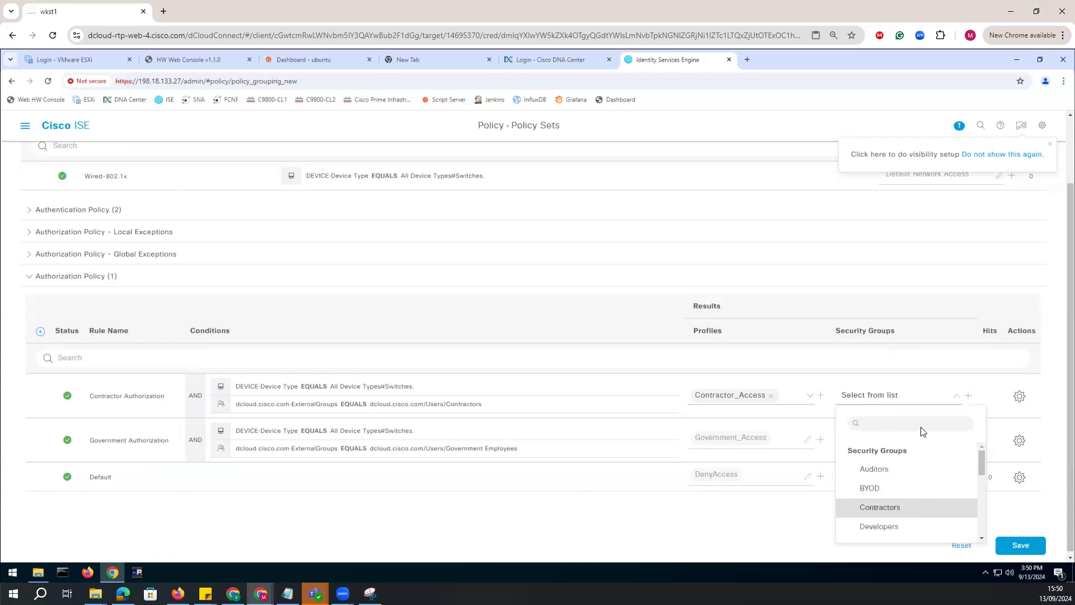
pyautogui.click(890, 507)
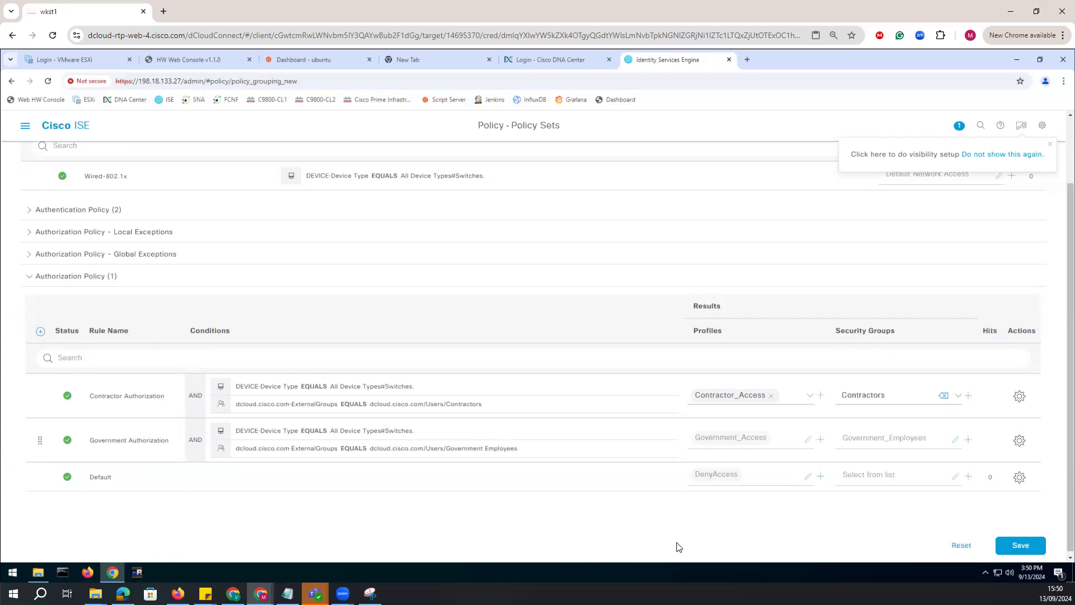
# Add a rule above Contractor Authorization in the authorization policy and name it Guest_Access.
pyautogui.click(40, 331)
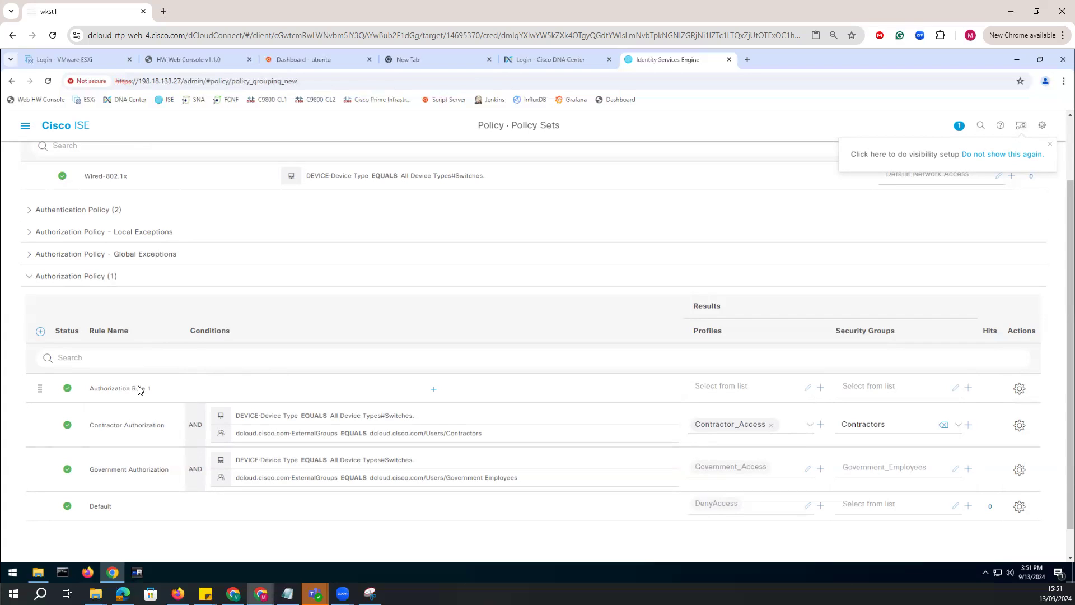
pyautogui.hotkey('ctrl', 'a')
pyautogui.write('Guest_Access')
pyautogui.press('BackSpace')
# Start the Guest_Access rule's condition with DEVICE Device Type equals All Device Types#Switches.
pyautogui.click(433, 390)
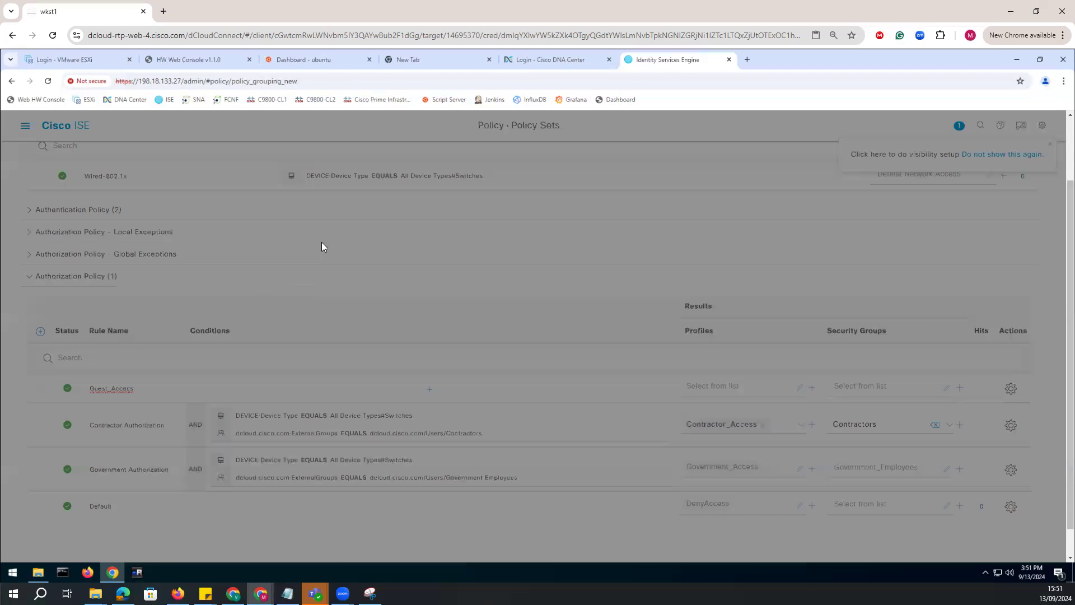
pyautogui.click(478, 217)
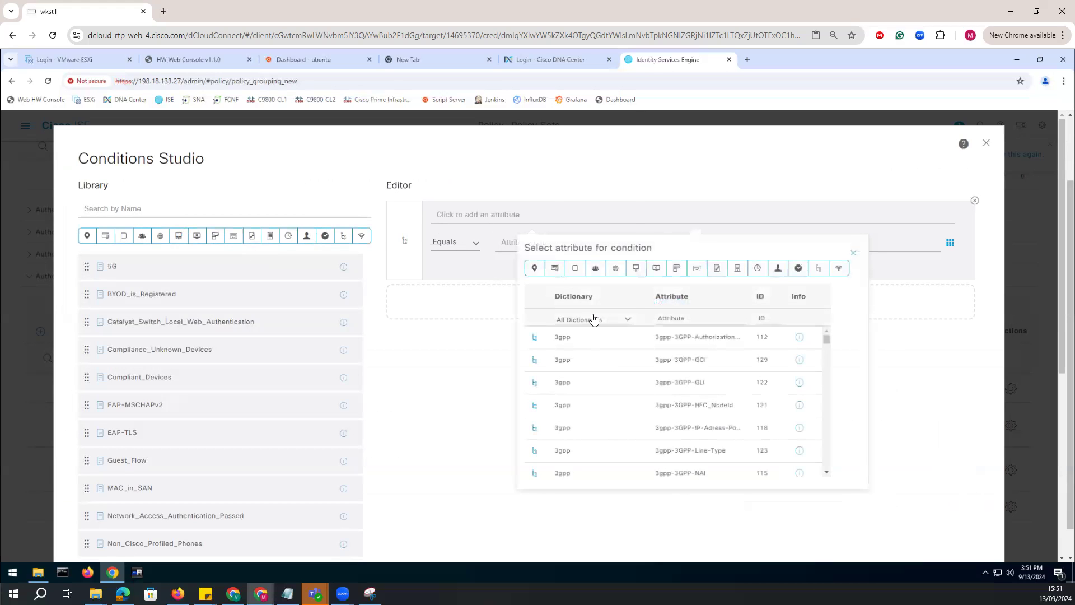
pyautogui.click(592, 320)
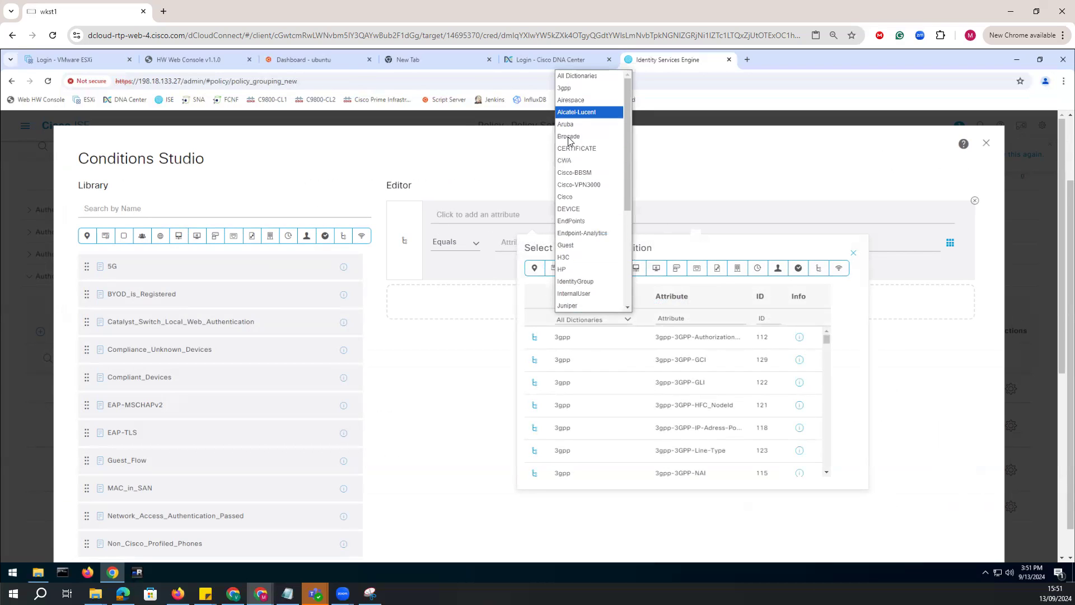
pyautogui.click(569, 209)
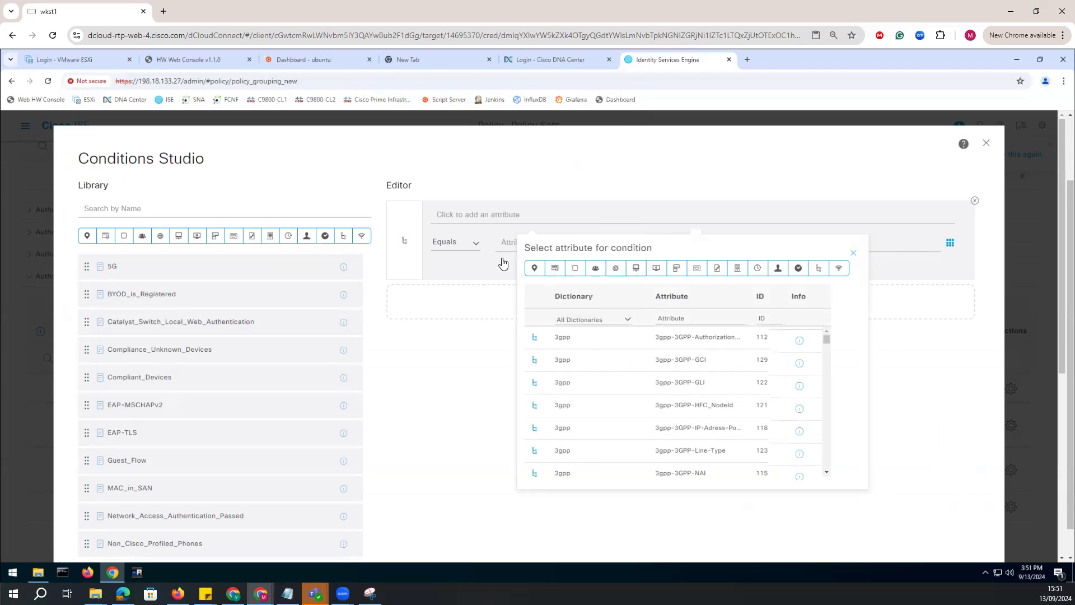
pyautogui.click(574, 349)
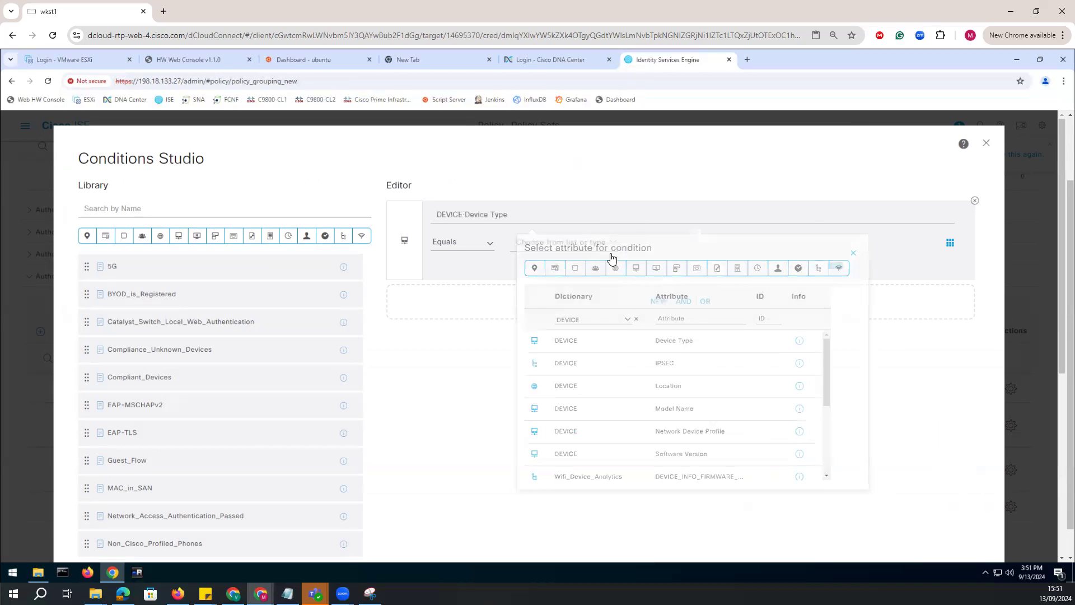
pyautogui.click(559, 244)
pyautogui.click(567, 310)
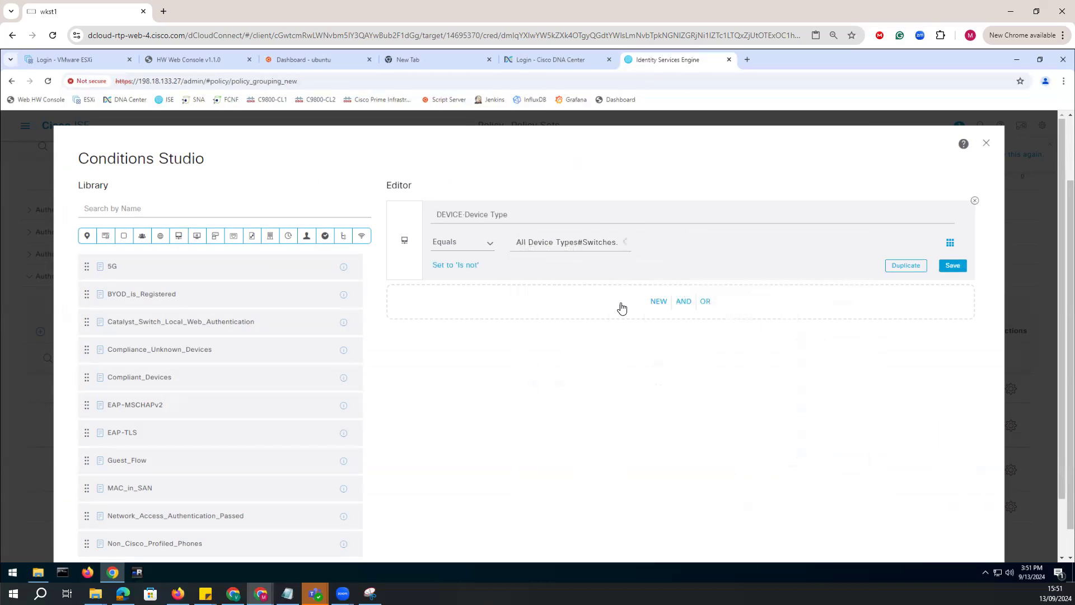
# Add a second AND condition to the Guest_Access rule using the dcloud.cisco.com ExternalGroups attribute.
pyautogui.click(661, 303)
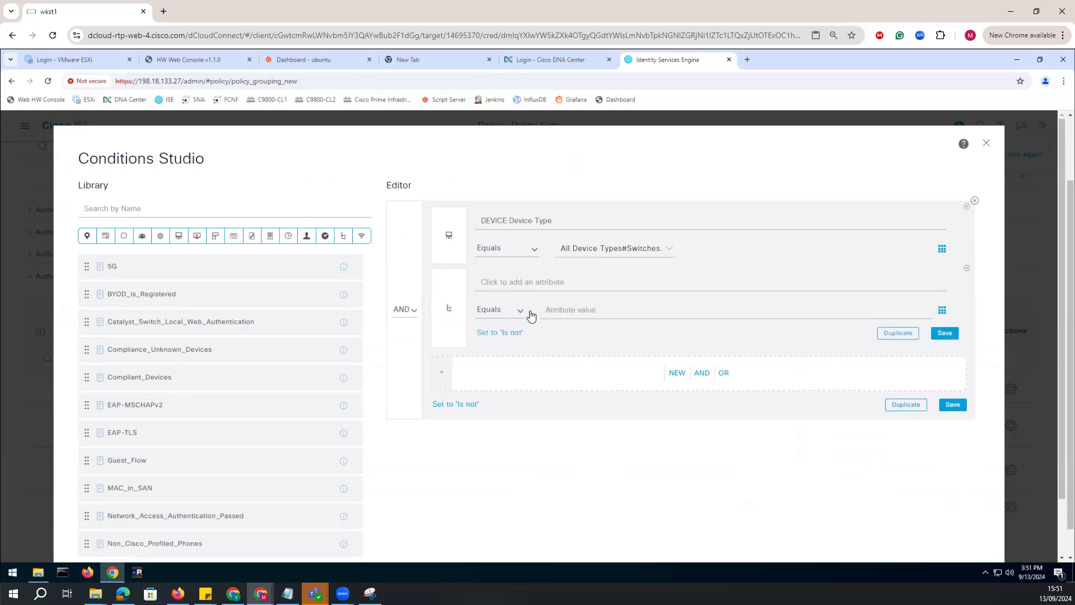
pyautogui.click(556, 289)
pyautogui.click(609, 389)
pyautogui.scroll(-2, 607, 336)
pyautogui.click(607, 372)
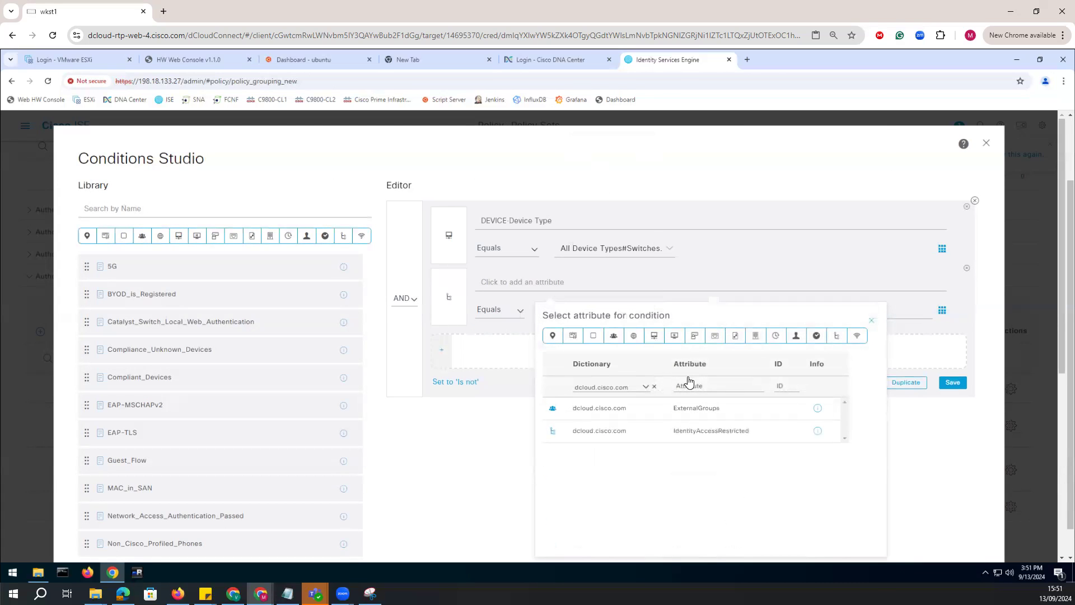
pyautogui.click(678, 409)
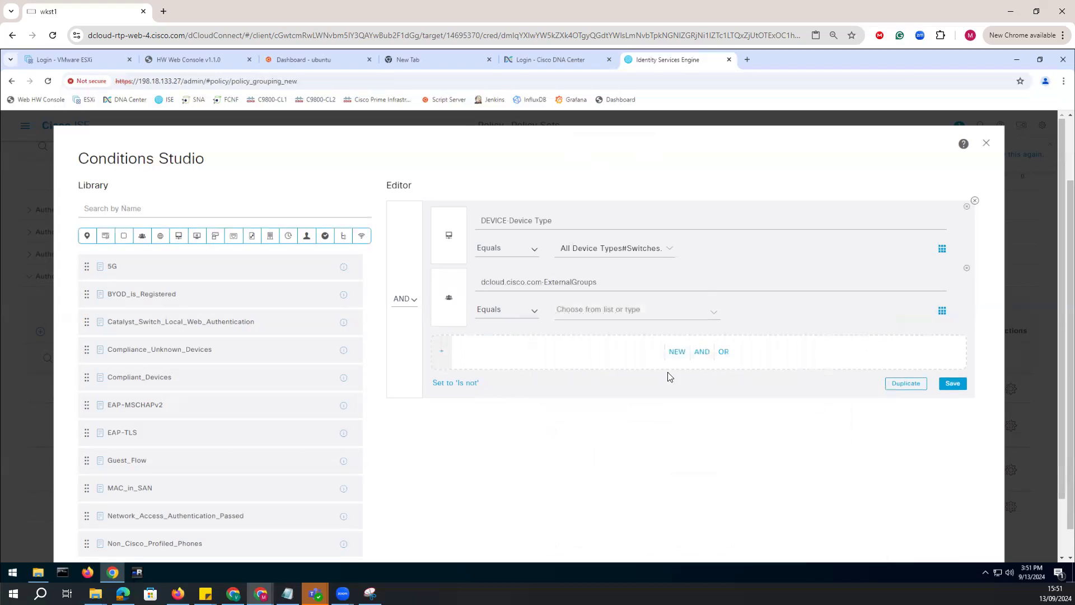
# Set the ExternalGroups condition to equal dcloud.cisco.com/Users/Domain Guests and apply the conditions to the Guest_Access rule.
pyautogui.click(678, 315)
pyautogui.scroll(-3, 650, 395)
pyautogui.scroll(-3, 763, 362)
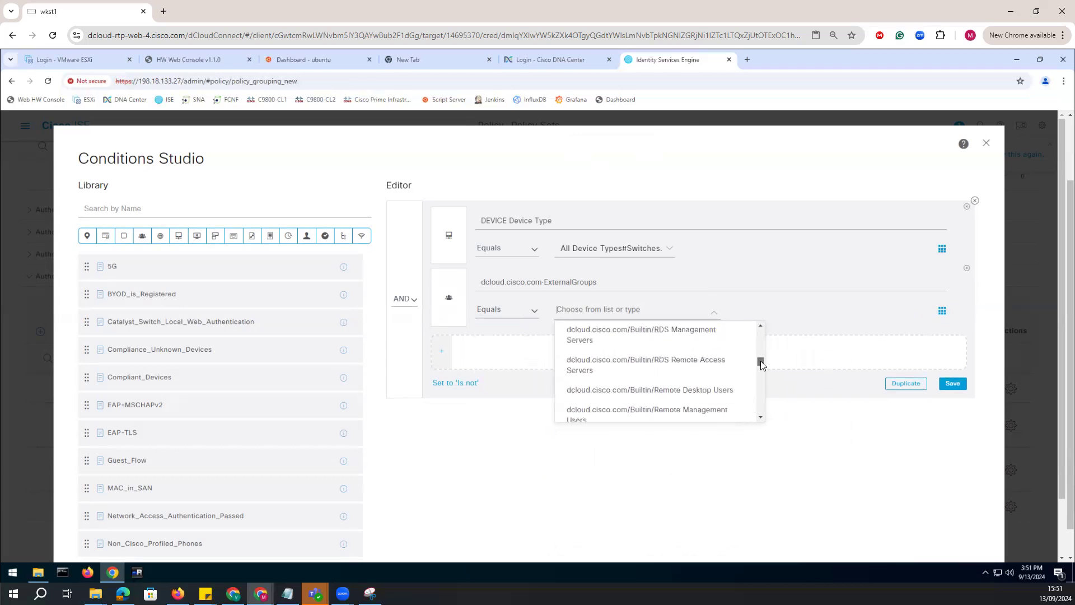
pyautogui.moveTo(762, 366); pyautogui.dragTo(762, 381)
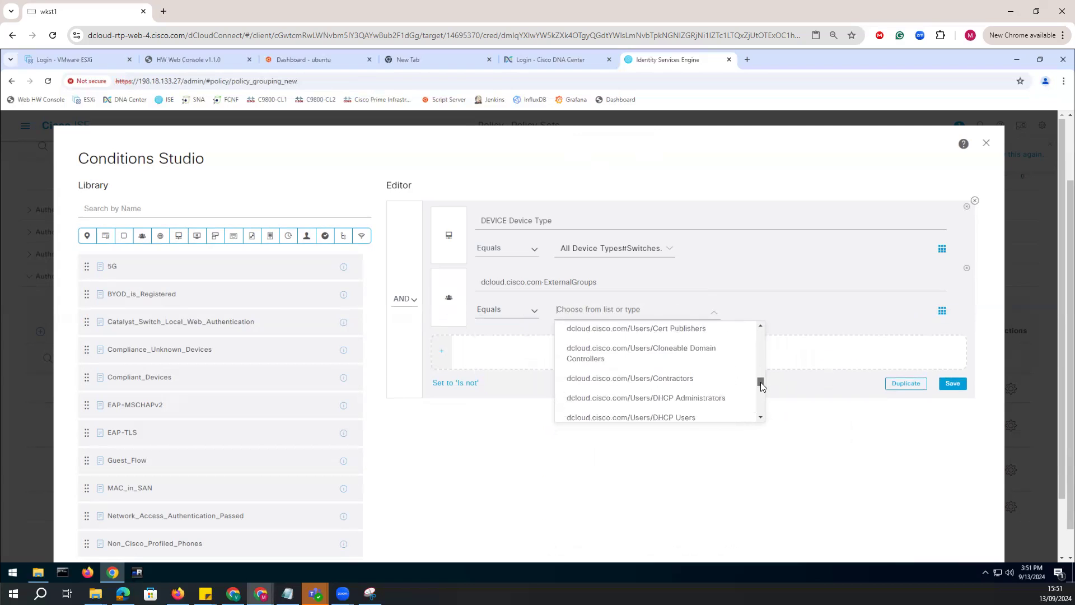
pyautogui.scroll(-2, 761, 394)
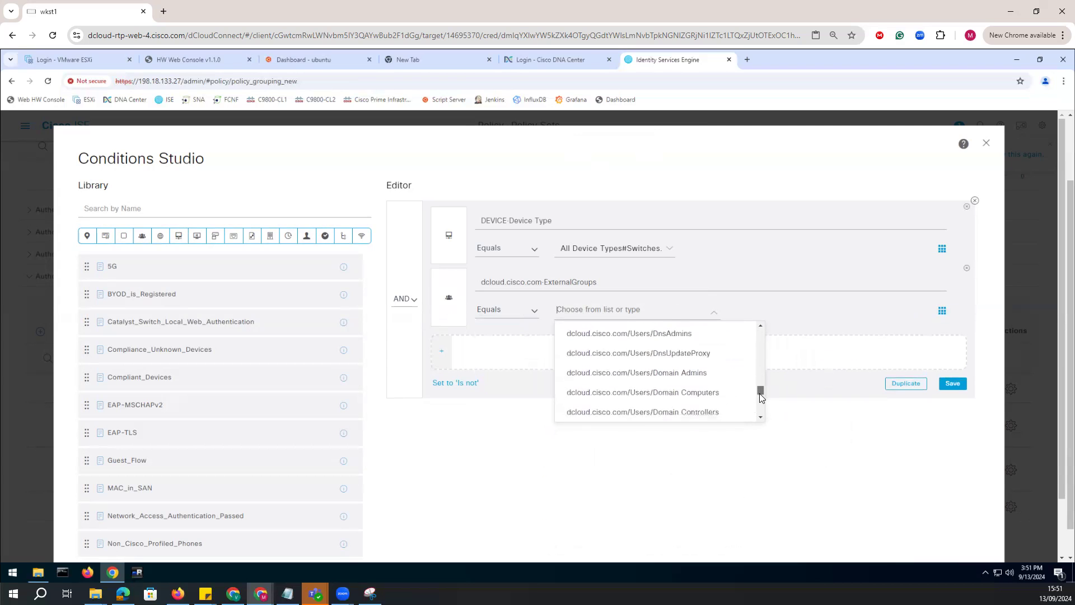
pyautogui.click(671, 359)
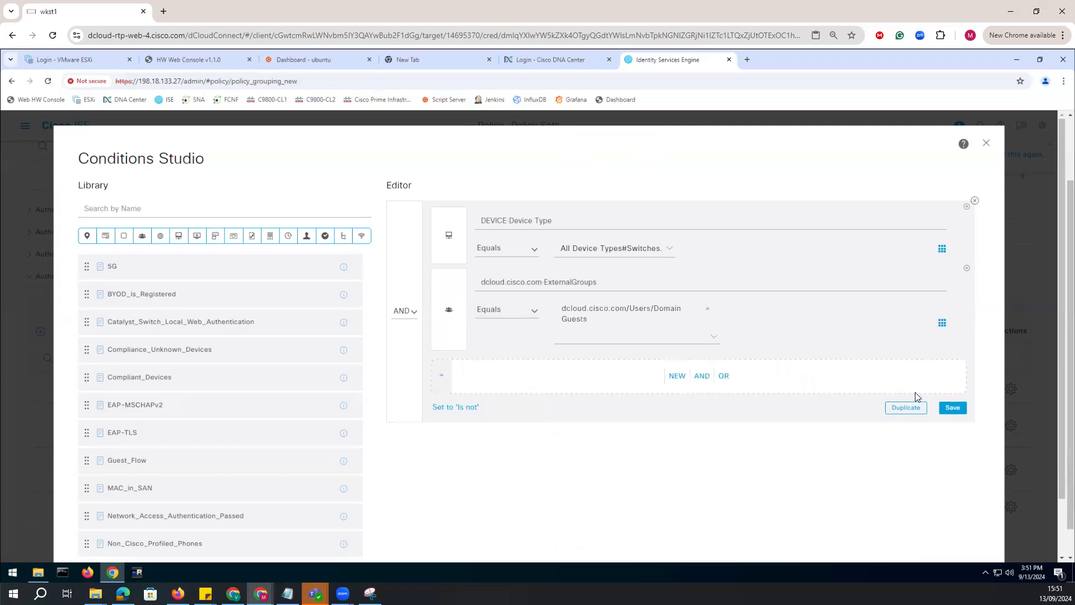
pyautogui.moveTo(950, 409); pyautogui.dragTo(883, 483)
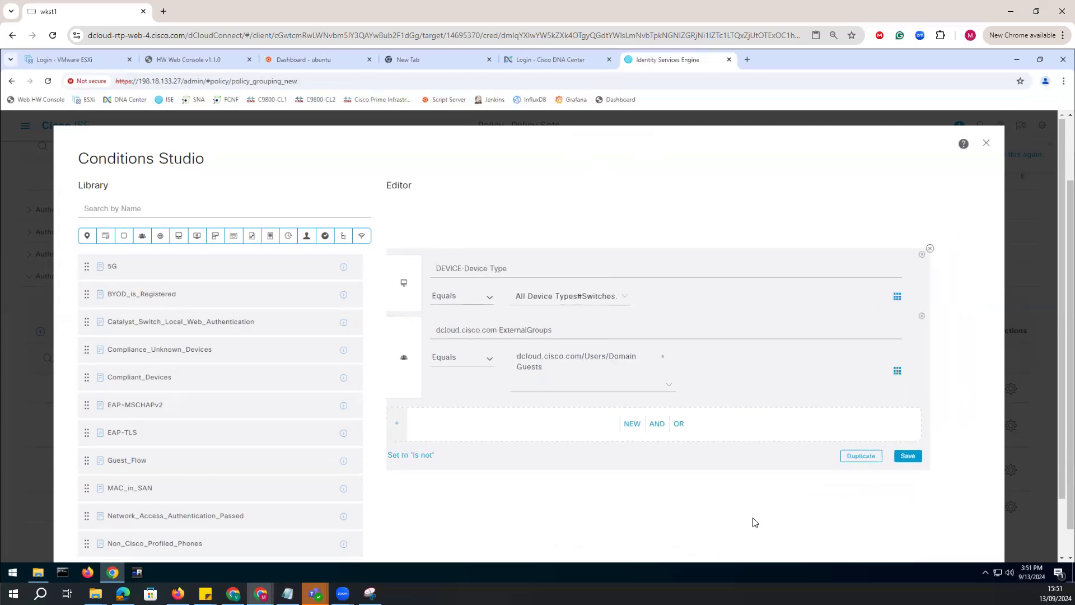
pyautogui.scroll(-2, 784, 453)
pyautogui.click(927, 516)
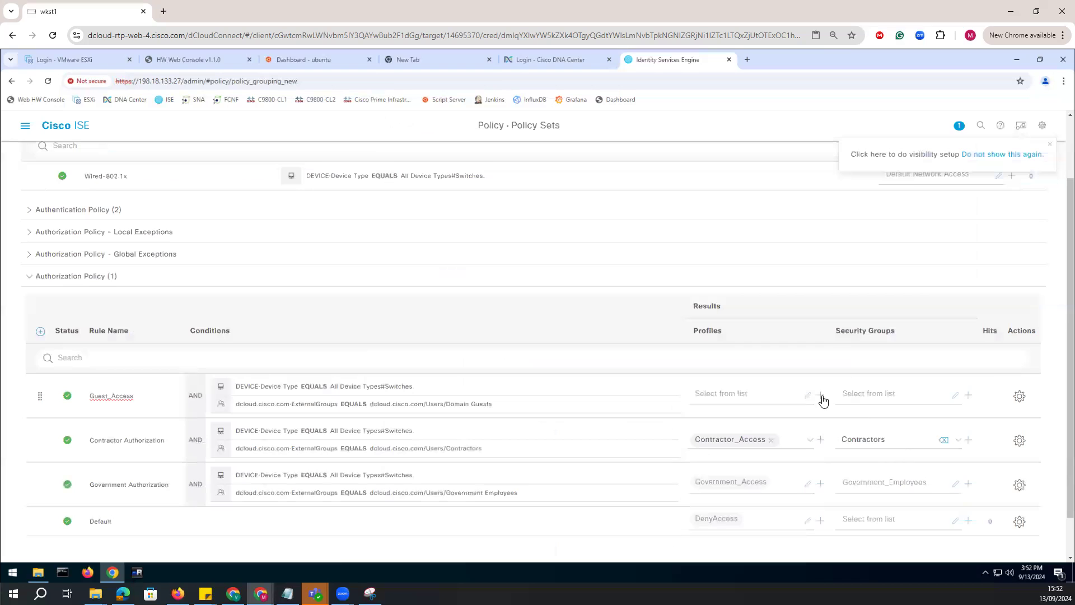
# Start a new authorization profile named Guest_Access for the guest rule and set its DACL to PERMIT_ALL_IPV4_TRAFFIC.
pyautogui.click(821, 395)
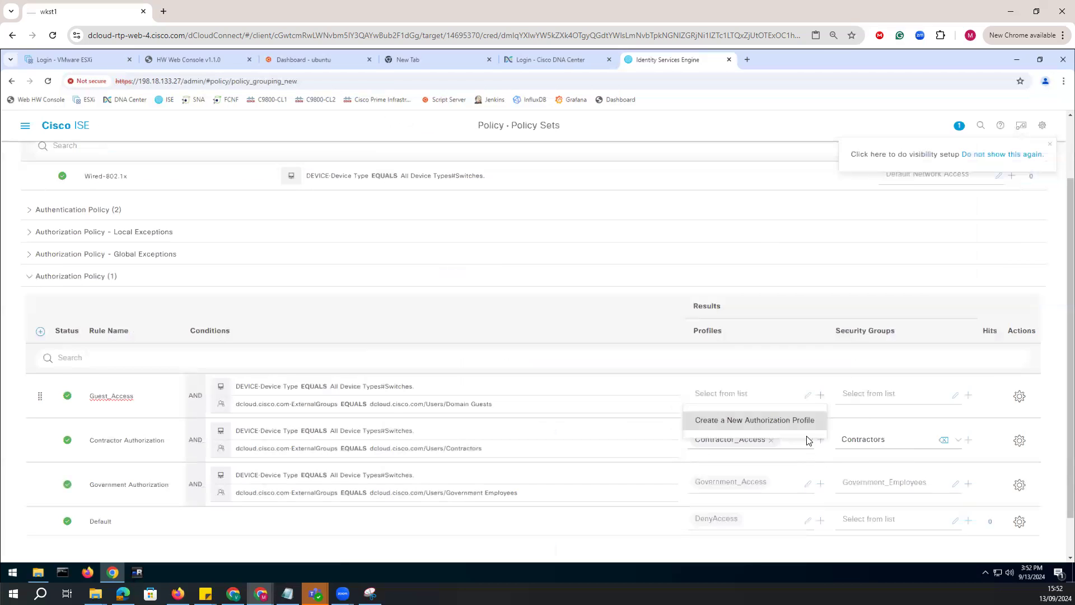
pyautogui.click(753, 426)
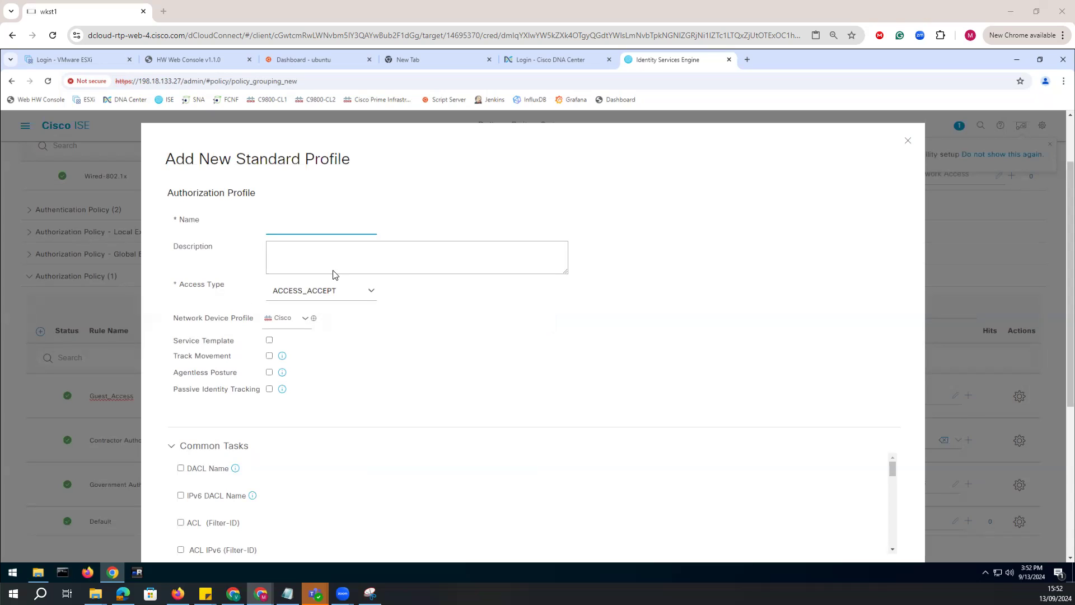
pyautogui.write('Guest_Access')
pyautogui.scroll(-5, 264, 409)
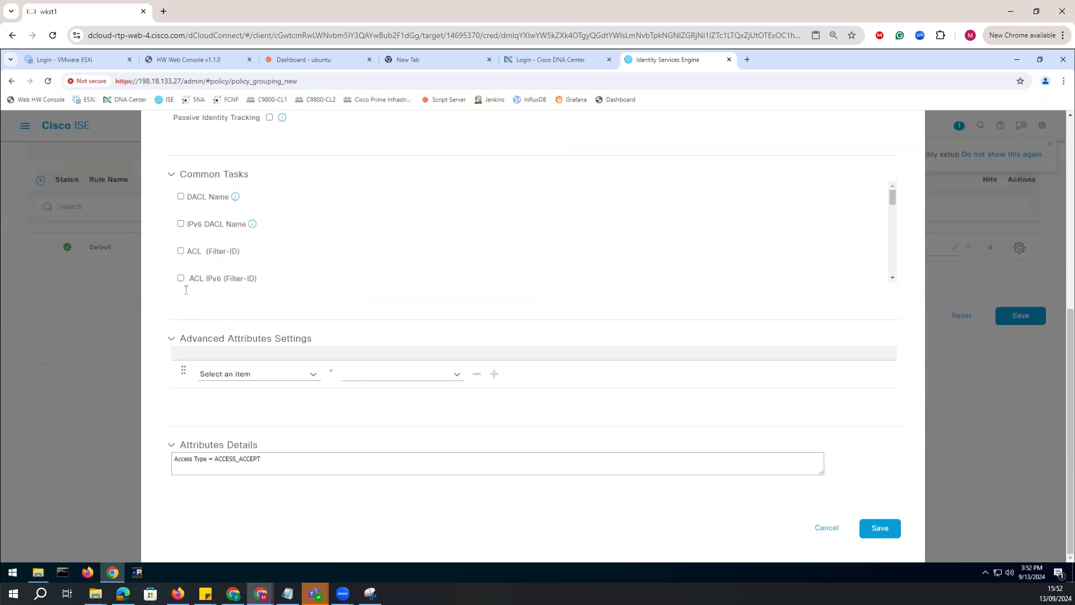
pyautogui.click(181, 197)
pyautogui.click(446, 205)
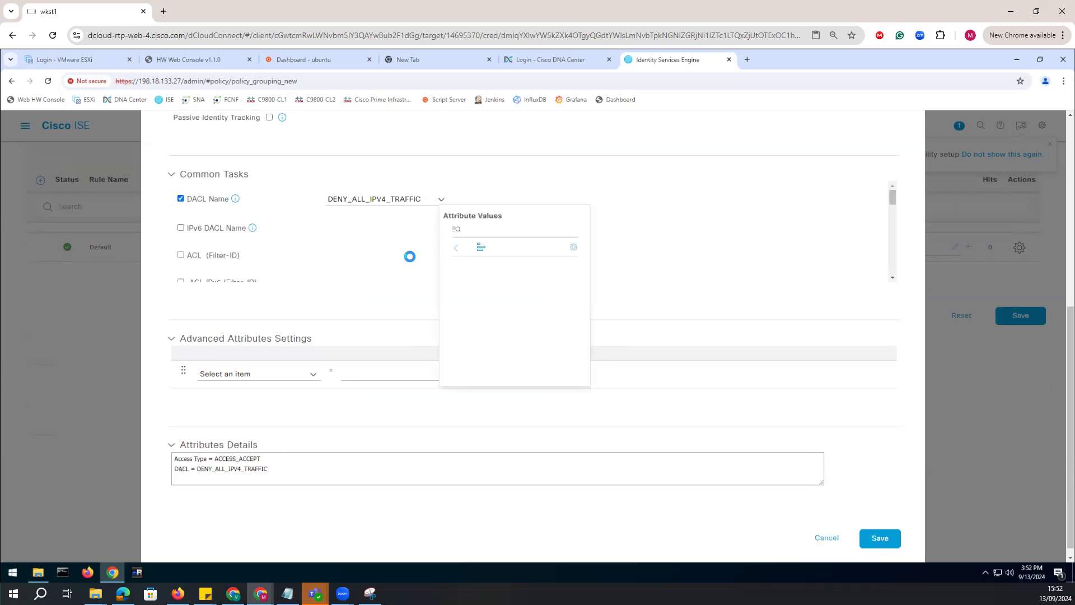
pyautogui.click(494, 272)
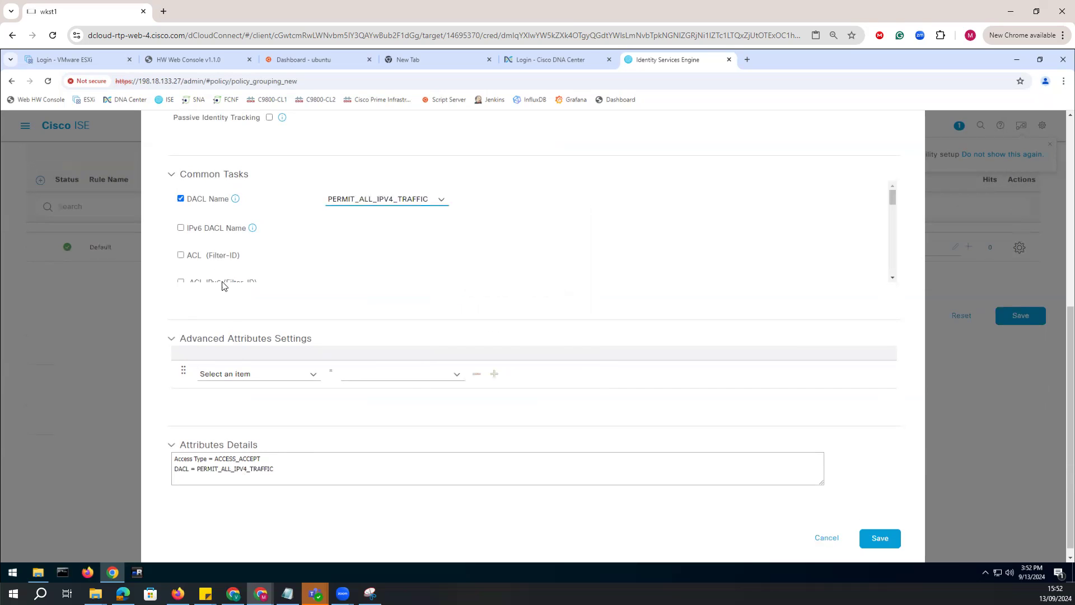
# Enable VLAN assignment in the new profile with tag ID 10 and ID/Name 10, and save the profile.
pyautogui.scroll(-2, 201, 252)
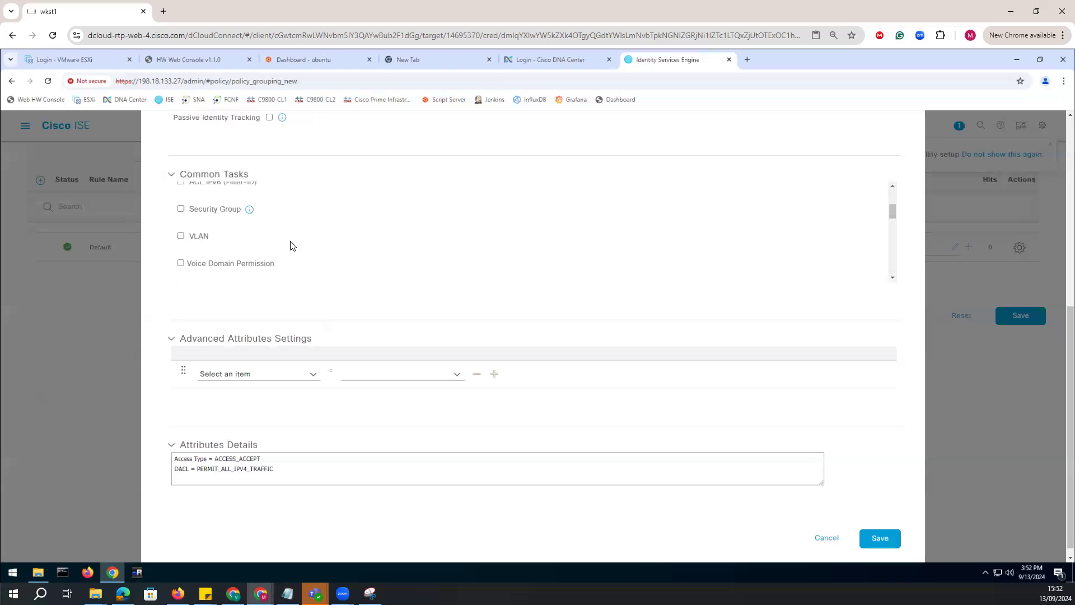
pyautogui.click(180, 237)
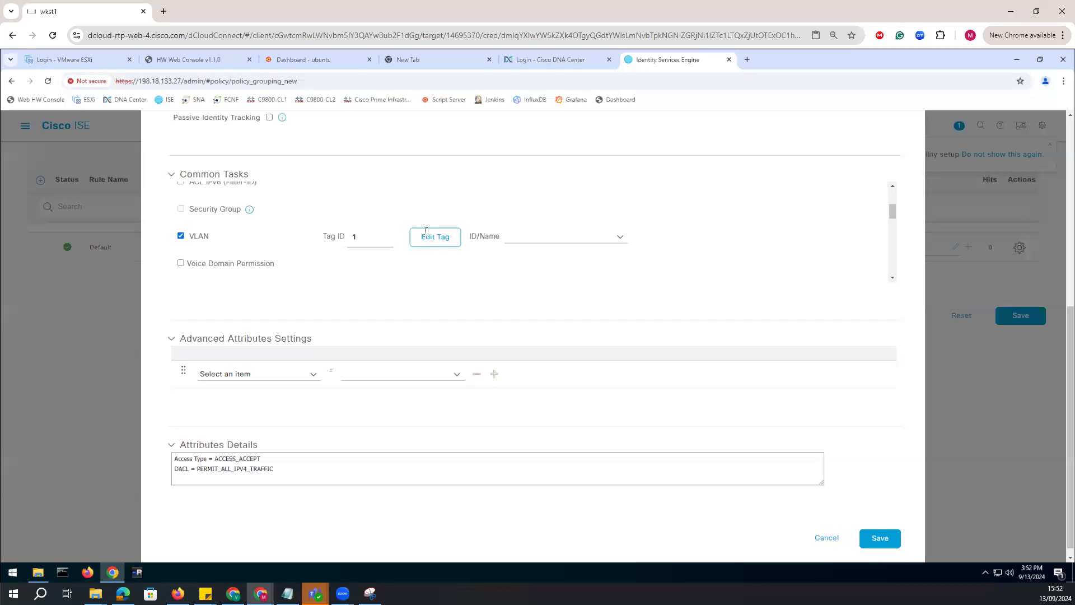
pyautogui.click(359, 236)
pyautogui.click(523, 235)
pyautogui.write('10')
pyautogui.scroll(-1, 694, 441)
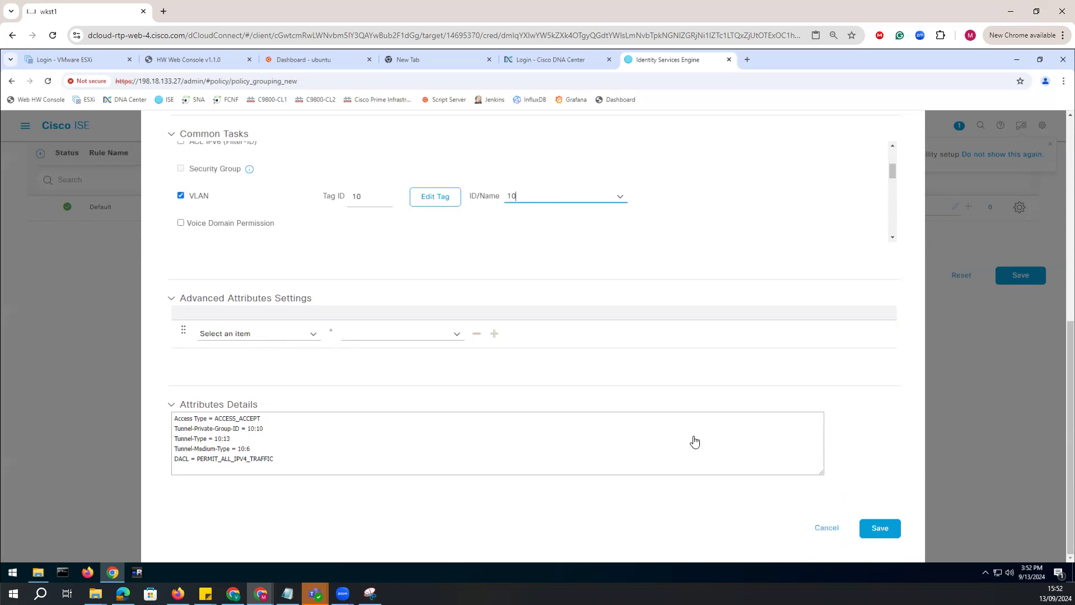
pyautogui.click(879, 528)
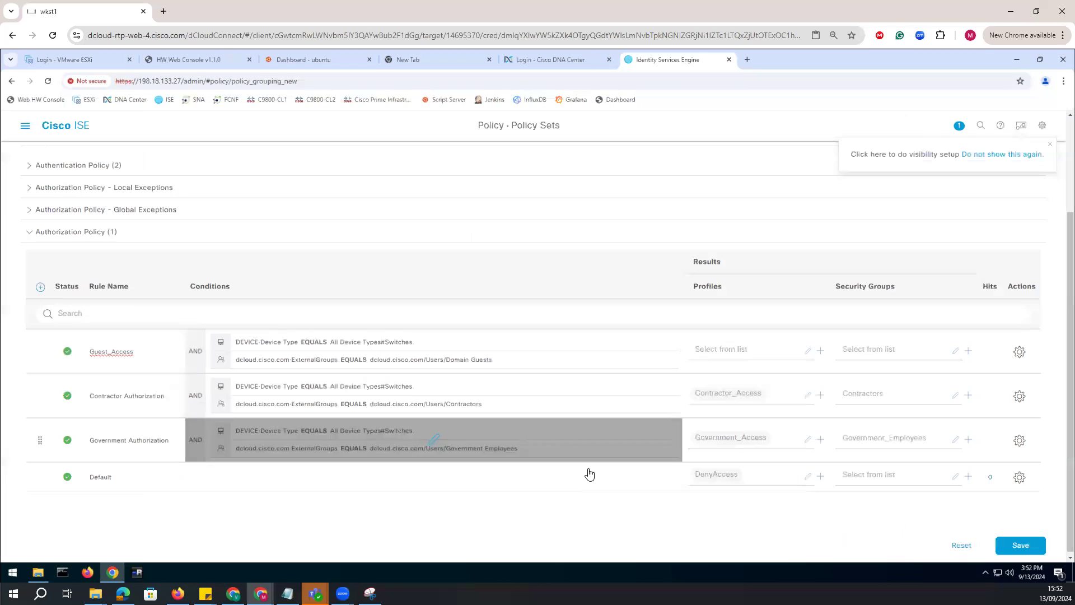
# Assign the Guest_Access profile to the Guest_Access rule.
pyautogui.click(808, 353)
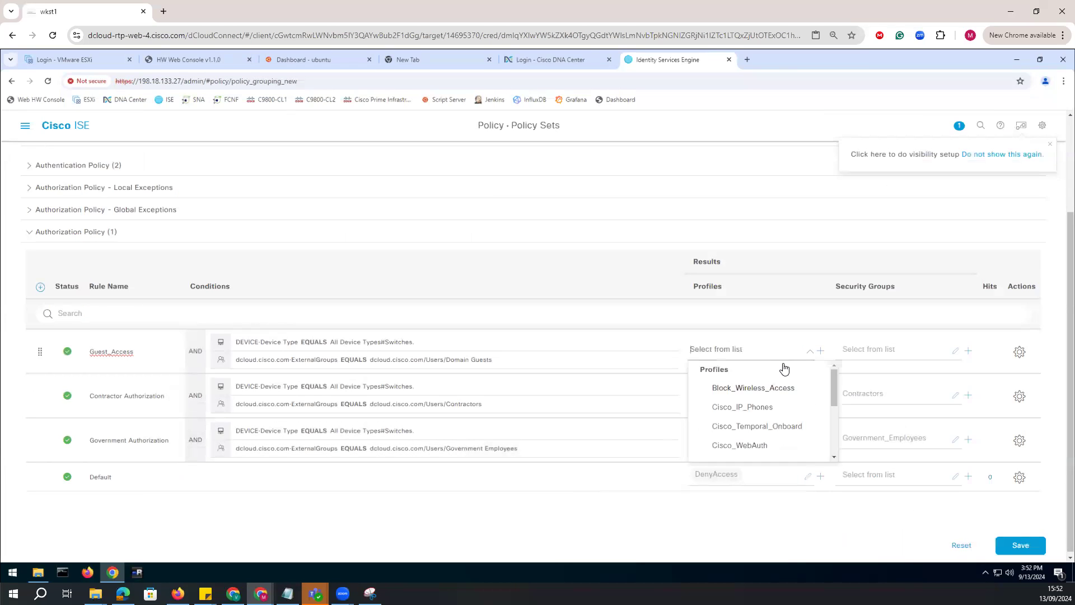
pyautogui.scroll(-2, 762, 435)
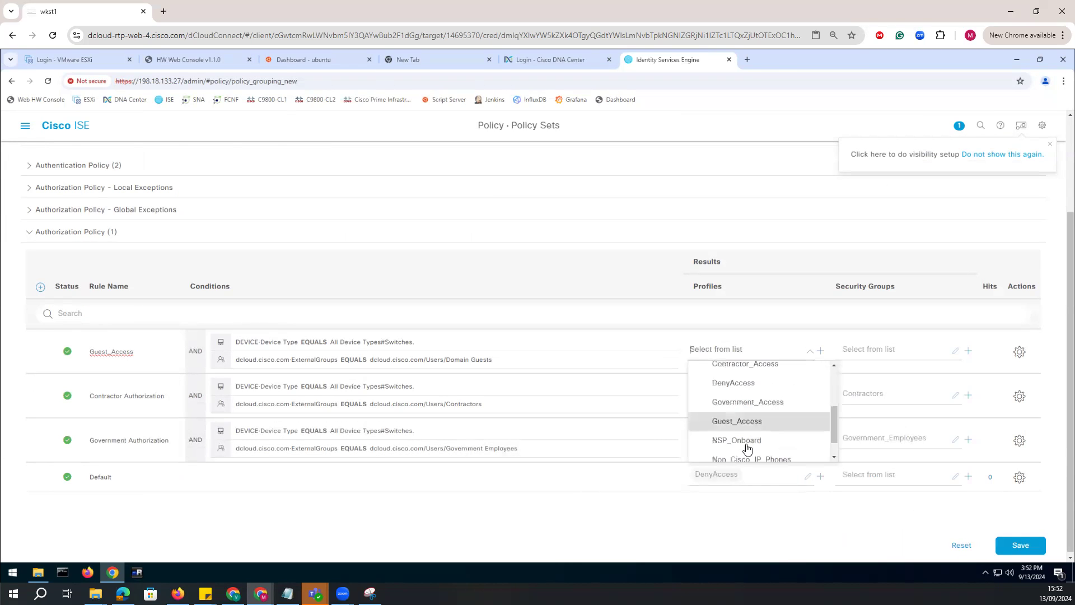
pyautogui.scroll(-2, 833, 426)
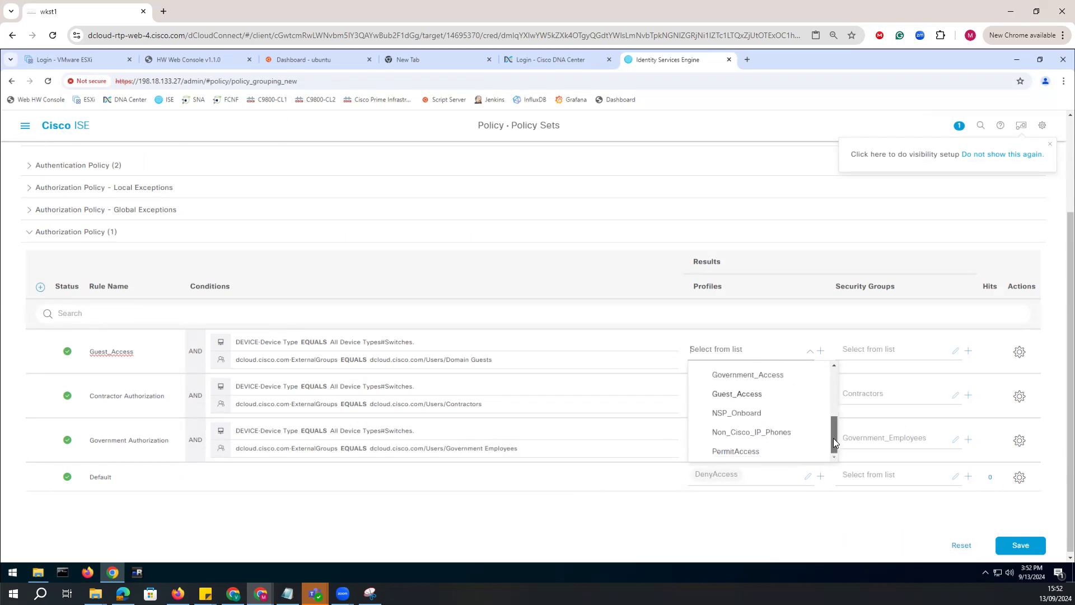
pyautogui.moveTo(832, 414)
pyautogui.mouseDown()
pyautogui.moveTo(831, 373)
pyautogui.moveTo(828, 423)
pyautogui.mouseUp()
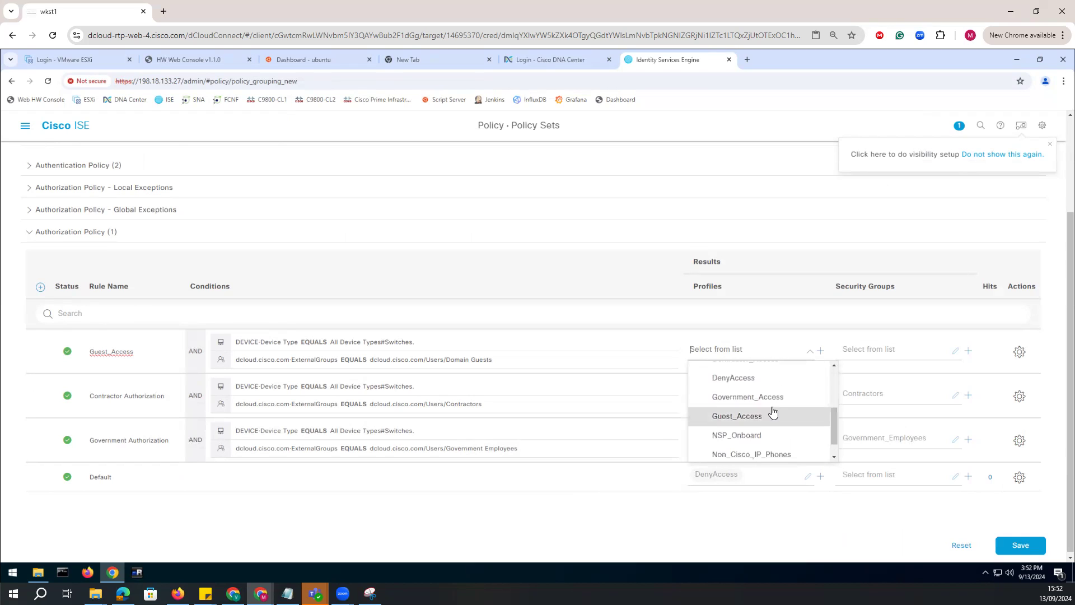
pyautogui.click(781, 417)
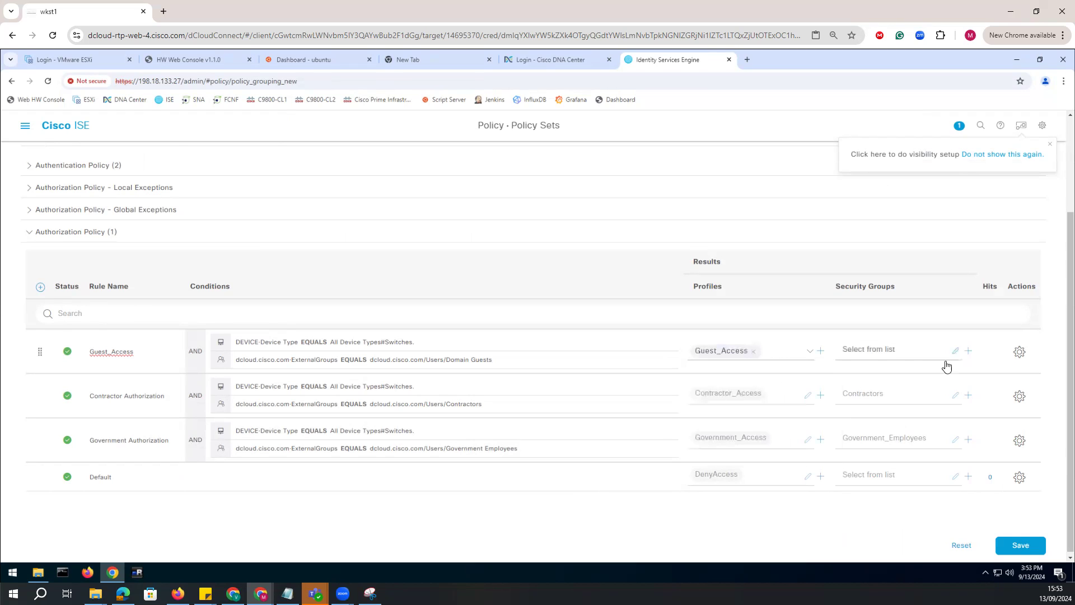
# Assign the Guests security group to the Guest_Access rule and save the policy set.
pyautogui.click(944, 359)
pyautogui.moveTo(984, 421); pyautogui.dragTo(985, 452)
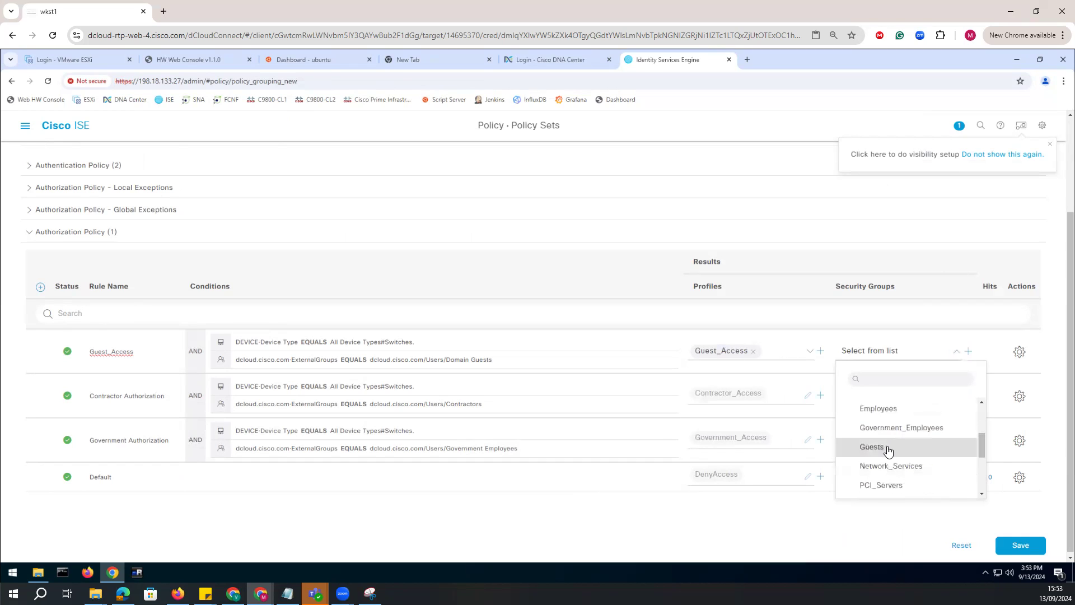
pyautogui.click(889, 446)
pyautogui.click(1009, 547)
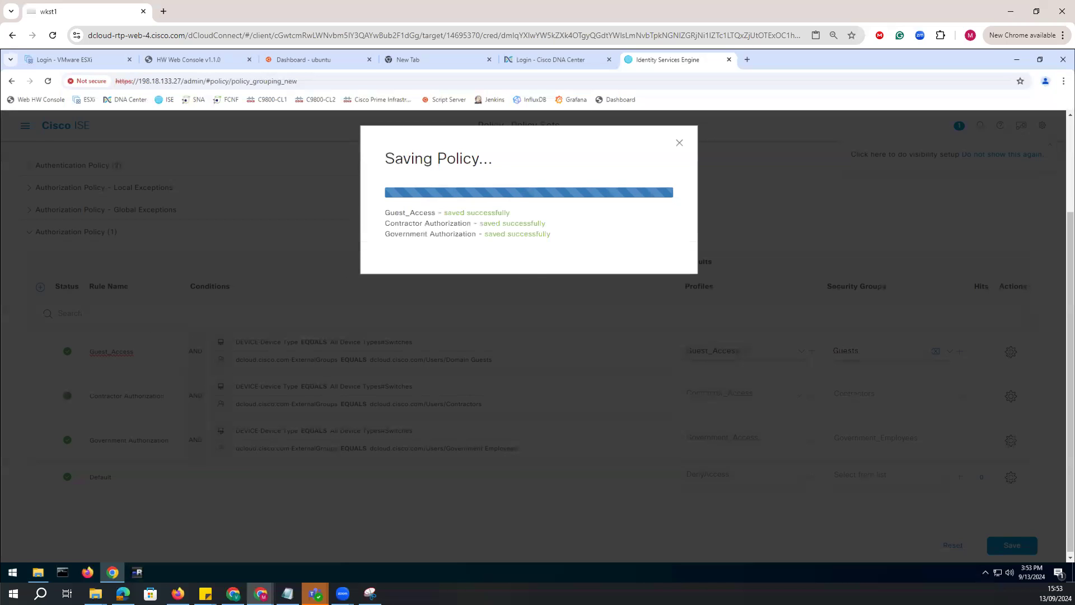
# Switch to the Notepad notes and highlight the ISE step "Authorize the Switch for TrustSec Enforcement".
pyautogui.click(288, 594)
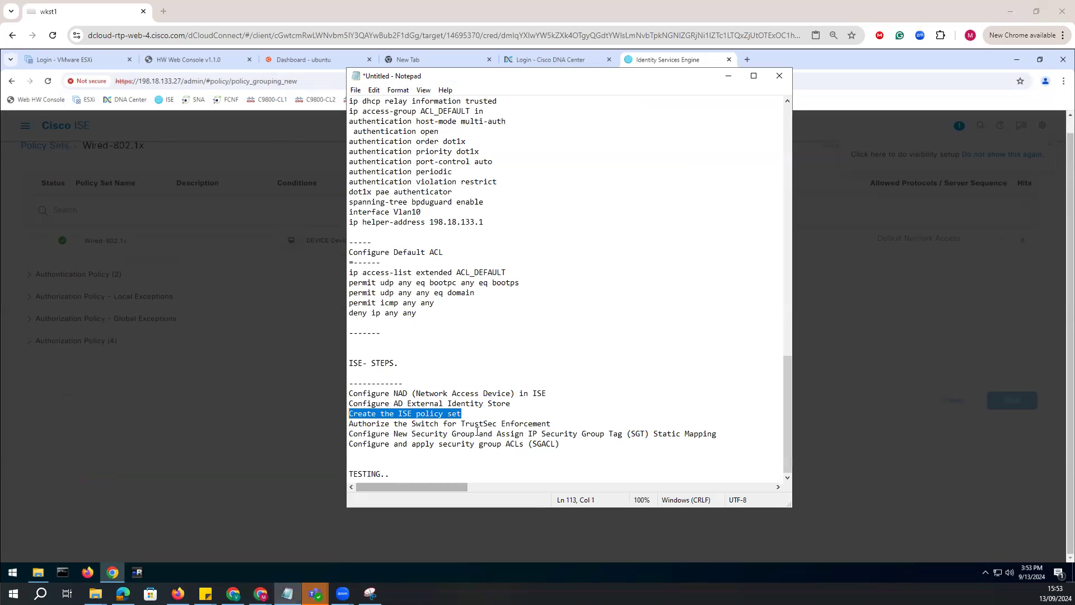
pyautogui.moveTo(349, 434); pyautogui.dragTo(387, 434)
pyautogui.moveTo(551, 423); pyautogui.dragTo(346, 425)
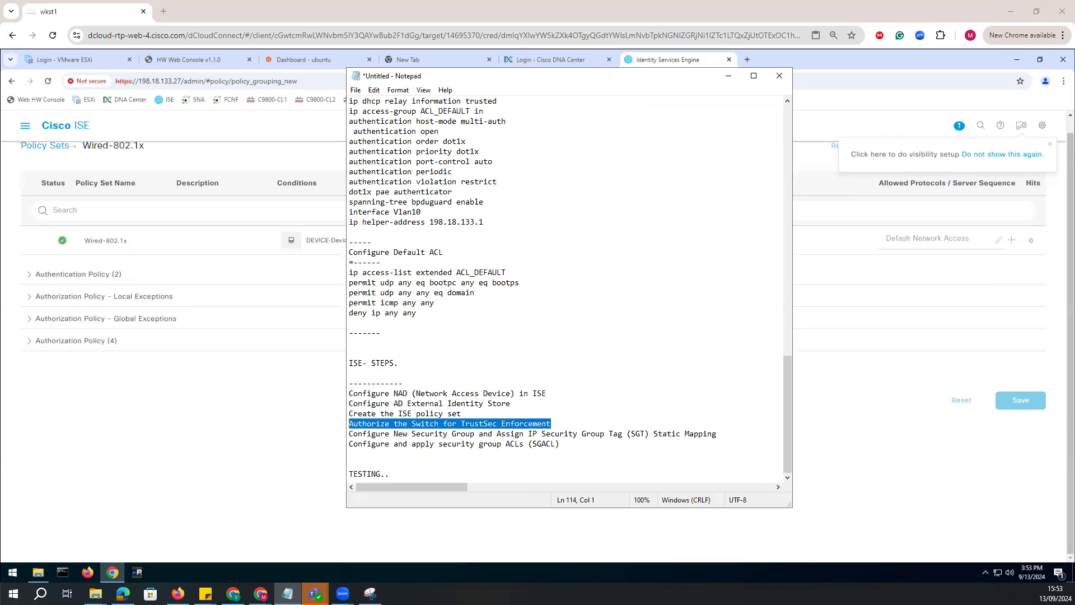
# Return to Cisco ISE and open Network Device Authorization under the TrustSec work center's TrustSec Policy.
pyautogui.click(249, 457)
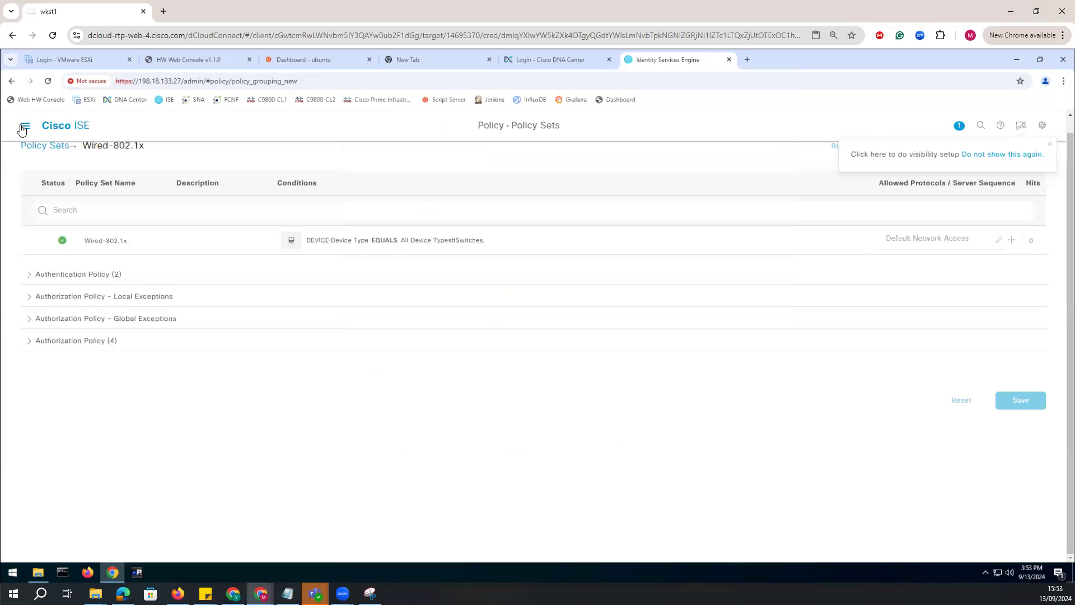
pyautogui.click(25, 125)
pyautogui.click(614, 167)
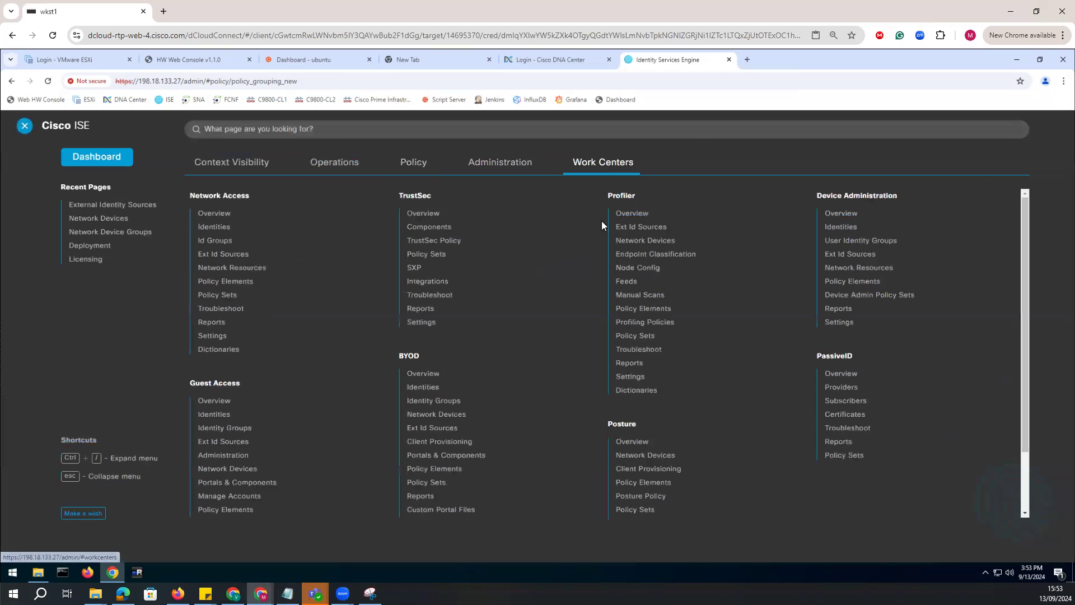
pyautogui.click(432, 241)
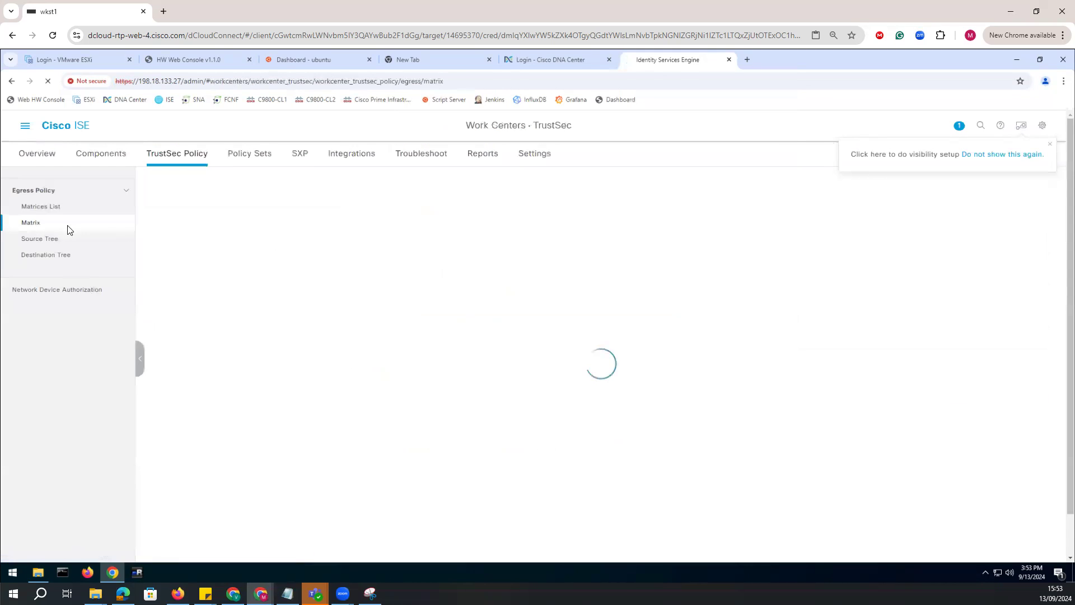
pyautogui.click(43, 292)
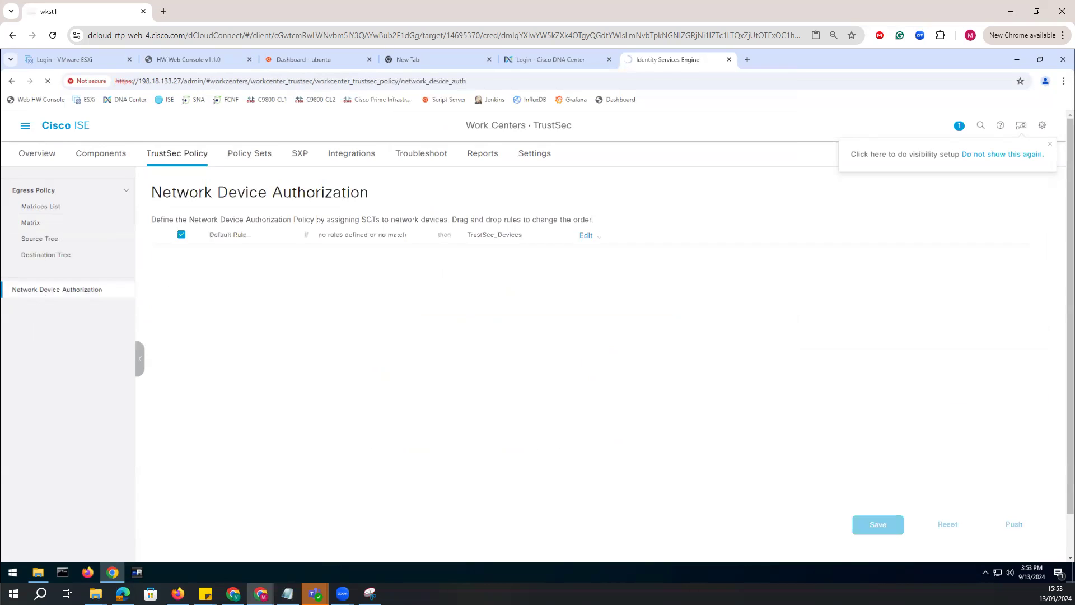
pyautogui.click(31, 223)
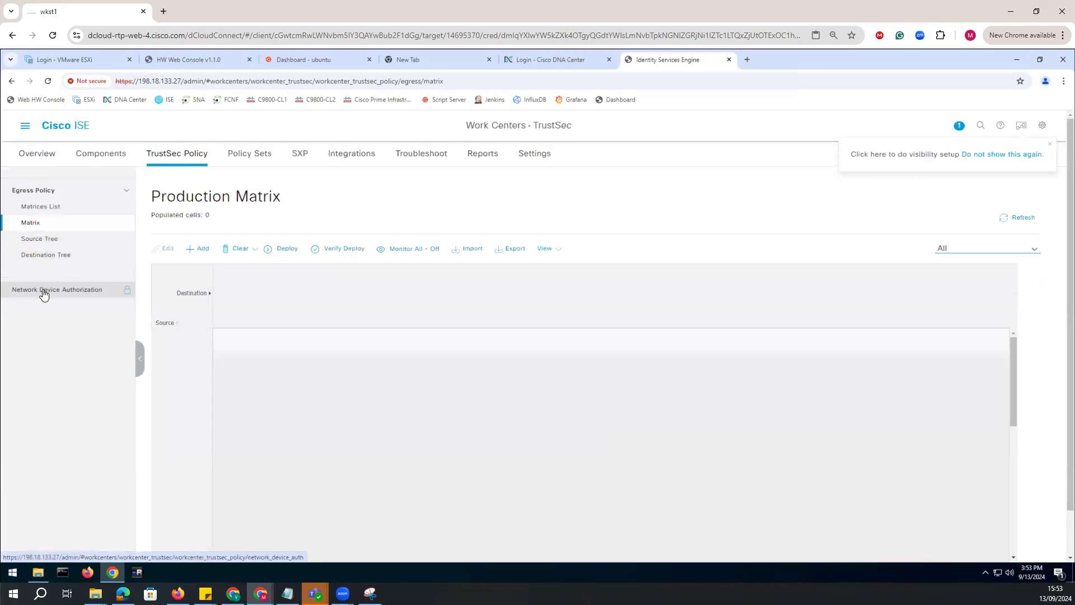
pyautogui.click(41, 290)
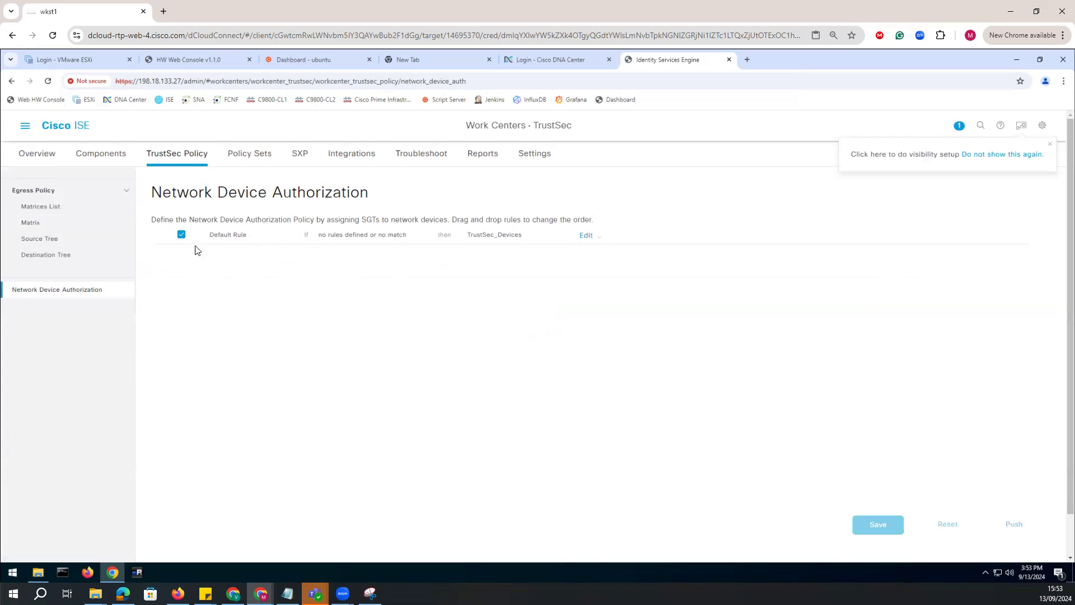
# Insert a rule above the Default Rule and name it TrustSec Device Authorization.
pyautogui.click(601, 238)
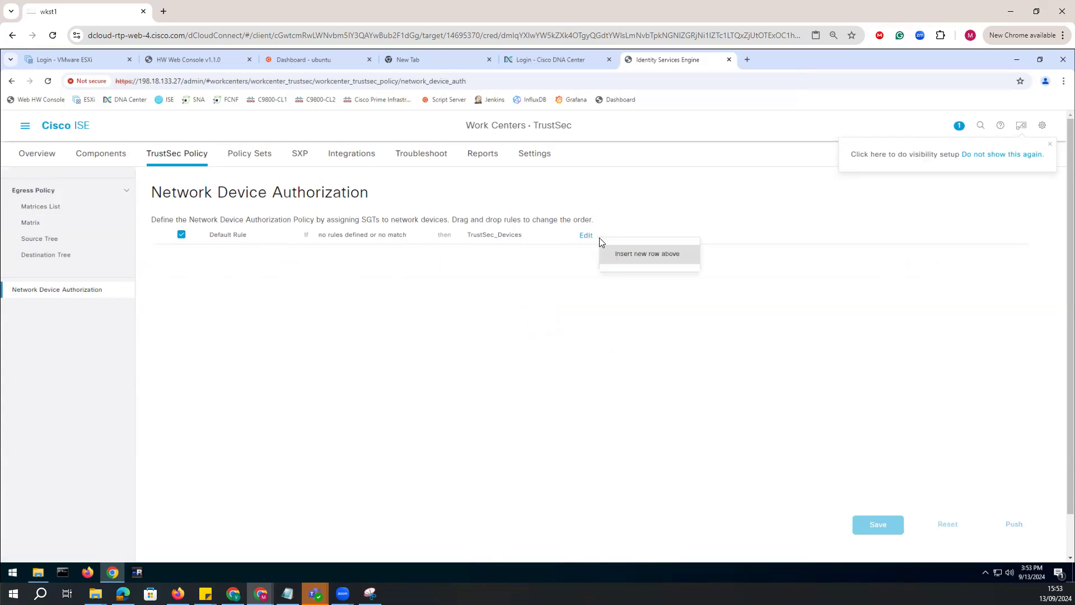
pyautogui.click(629, 263)
pyautogui.tripleClick(272, 260)
pyautogui.write('TrustSec Device Authorization')
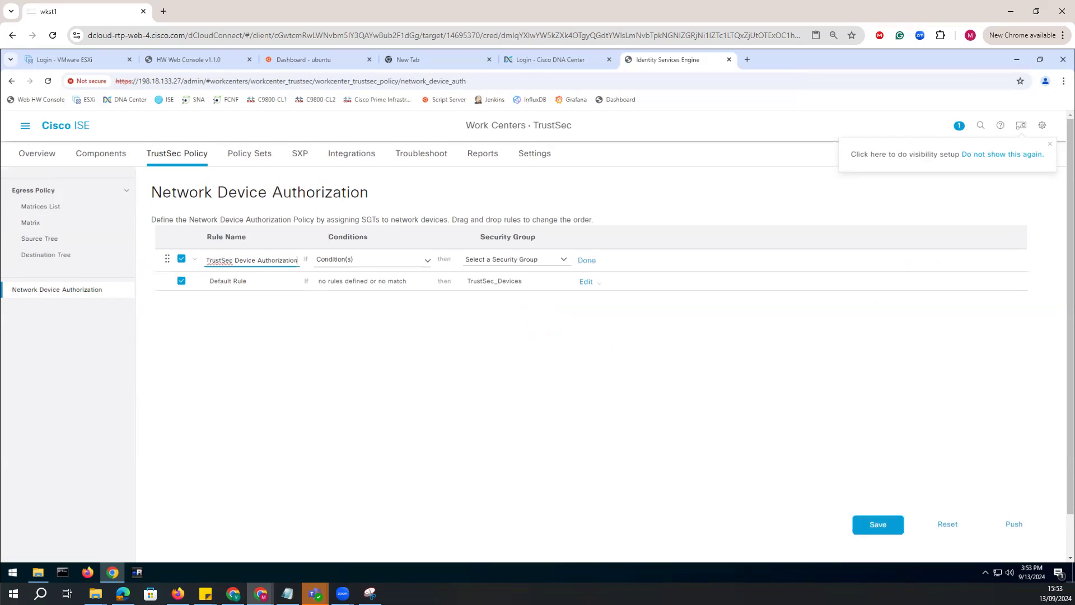
# Set the new rule's condition to DEVICE:Device Type equals All Device Types#Switches.
pyautogui.click(428, 261)
pyautogui.click(408, 299)
pyautogui.click(408, 318)
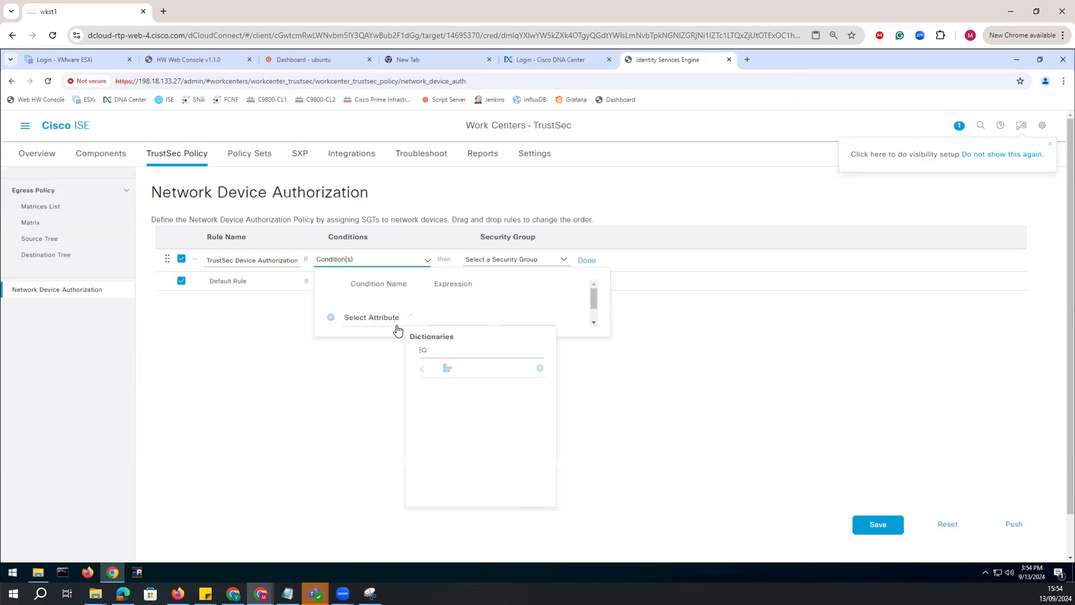
pyautogui.click(461, 394)
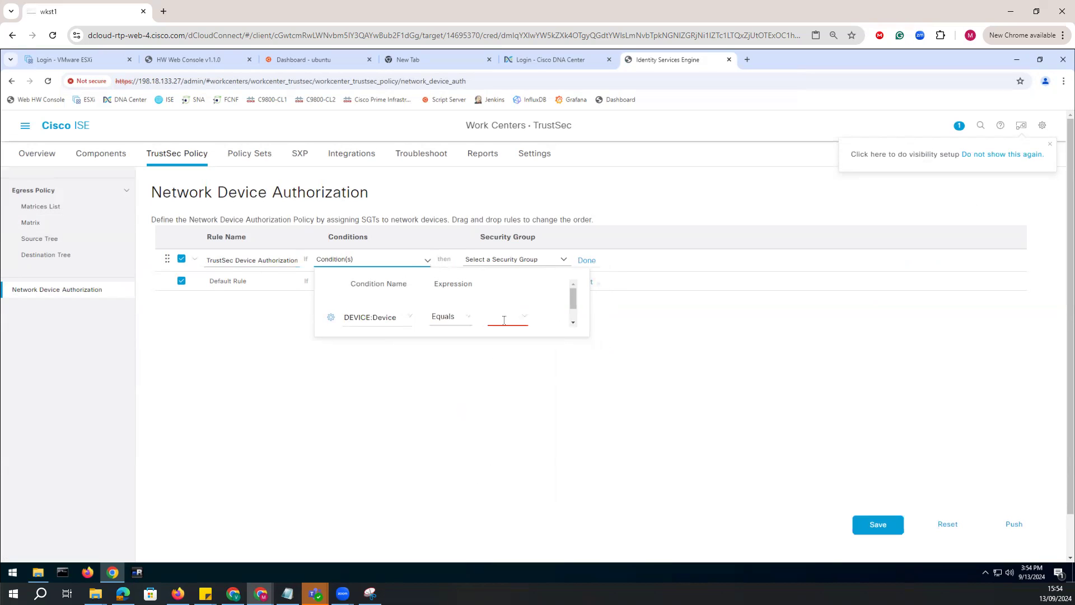
pyautogui.click(527, 326)
pyautogui.click(528, 367)
pyautogui.click(565, 377)
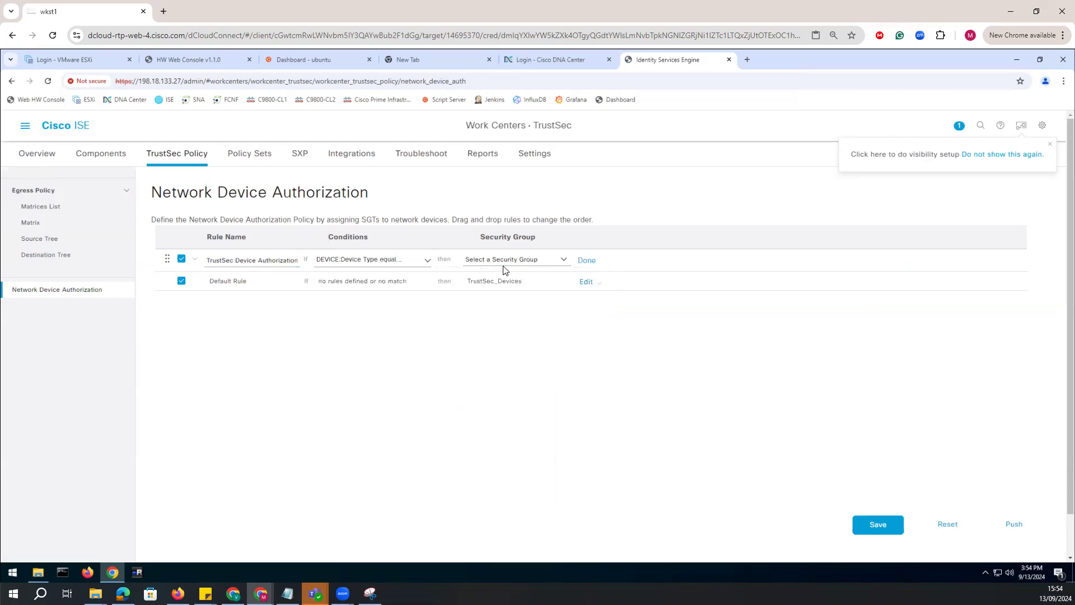
# Assign the TrustSec_Devices security group to the TrustSec Device Authorization rule and finish editing the rule.
pyautogui.click(565, 261)
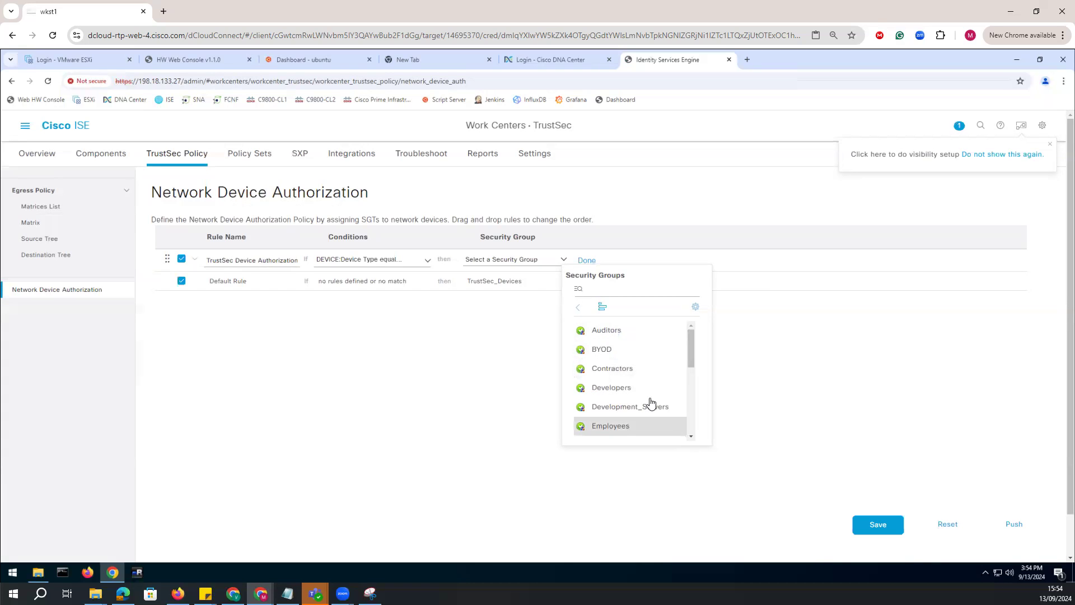
pyautogui.scroll(-3, 633, 427)
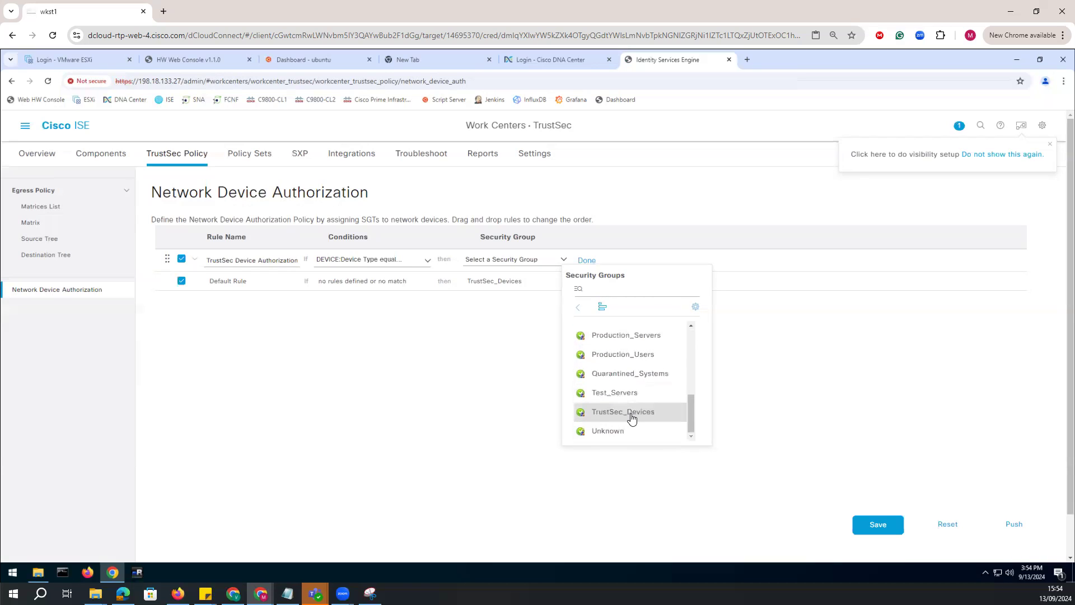
pyautogui.click(632, 419)
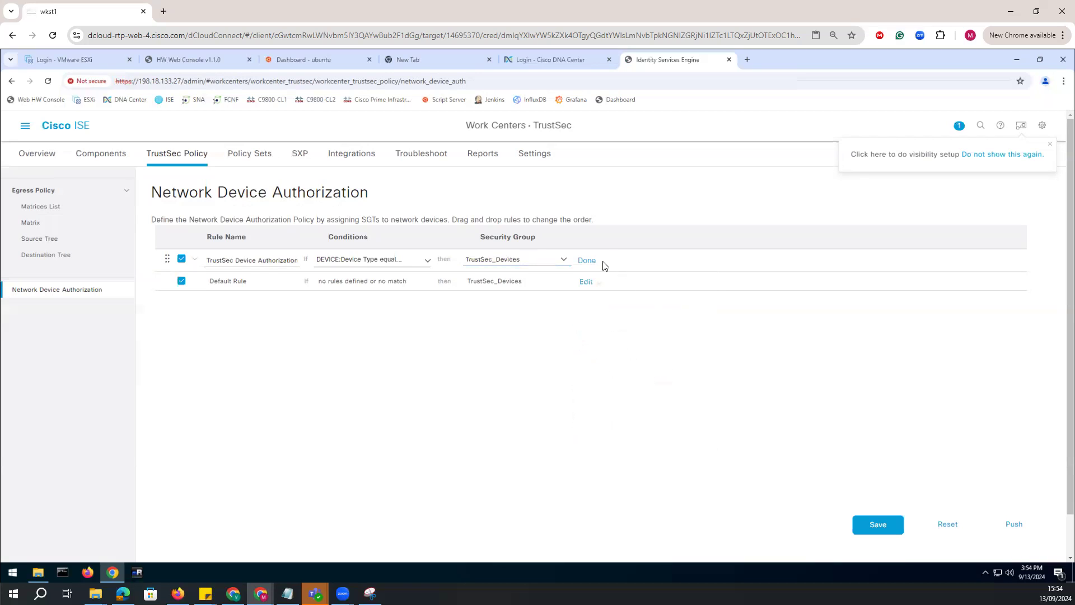
pyautogui.click(587, 261)
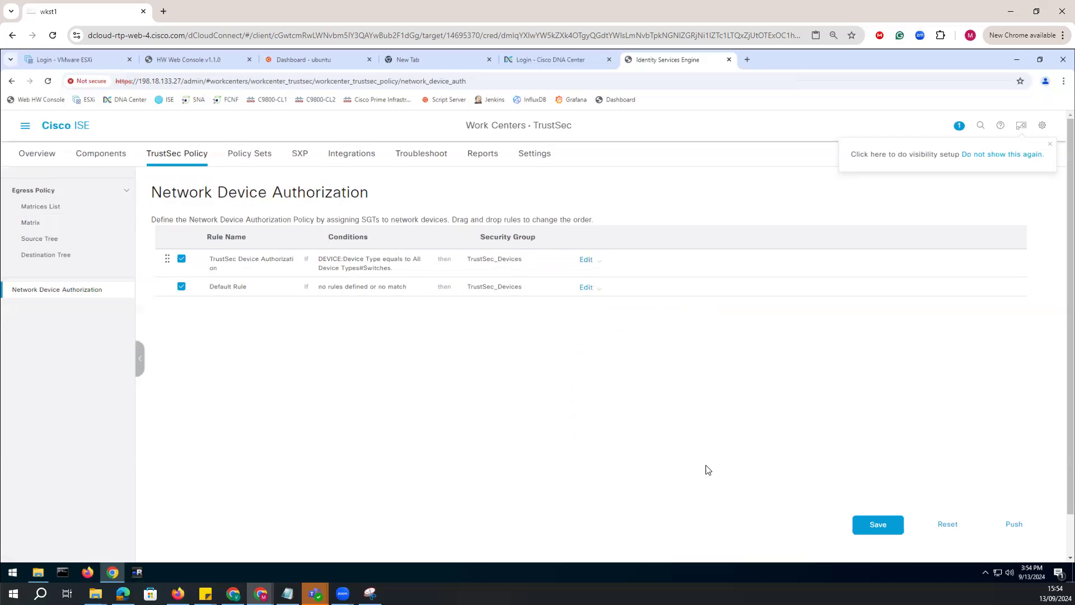
# Save the network device authorization policy and push it to the network devices.
pyautogui.click(888, 527)
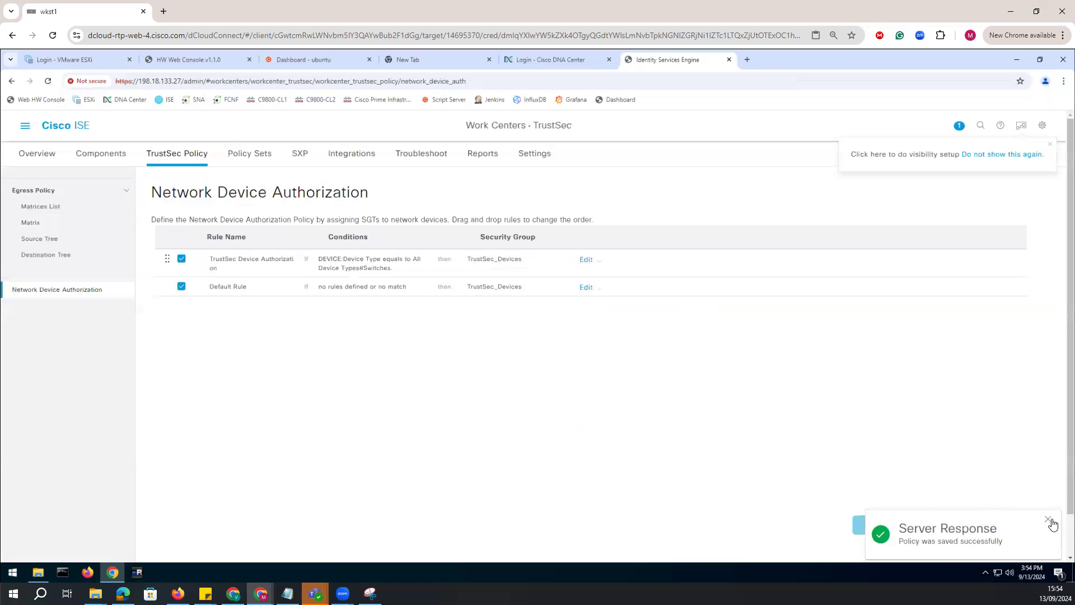
pyautogui.click(1052, 520)
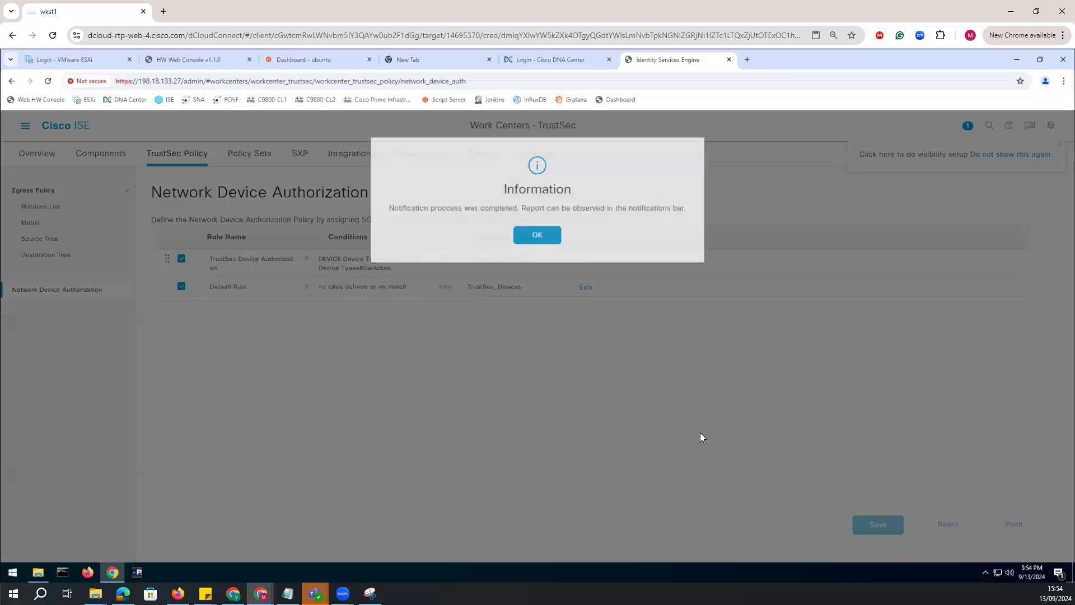
pyautogui.click(533, 240)
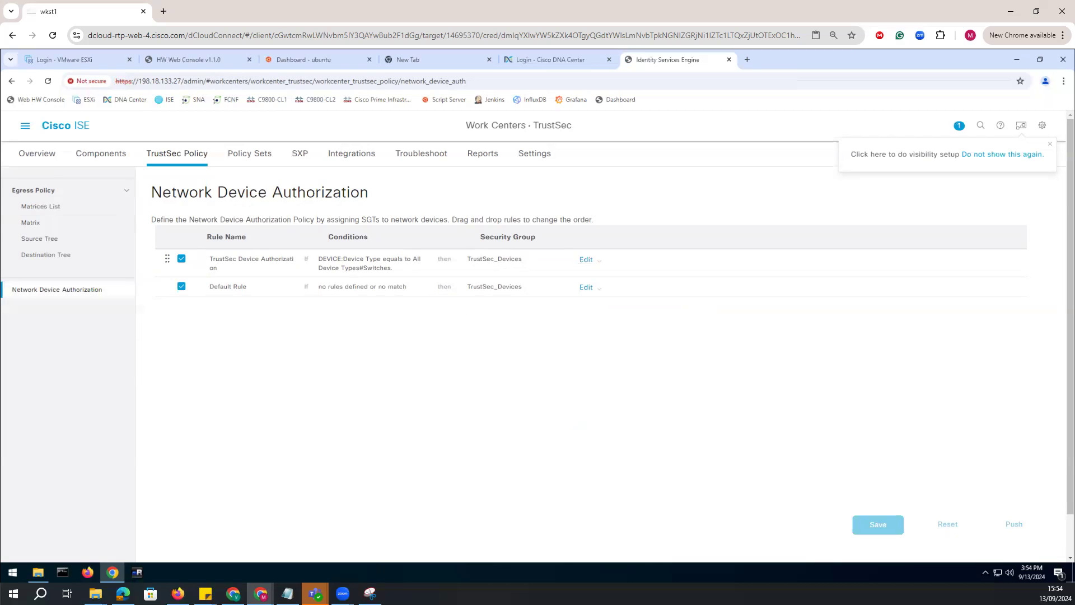
# Switch to the Notepad notes and review the ISE step on configuring a new security group and IP SGT static mapping.
pyautogui.click(287, 593)
pyautogui.click(501, 423)
pyautogui.moveTo(736, 433); pyautogui.dragTo(350, 434)
pyautogui.click(521, 432)
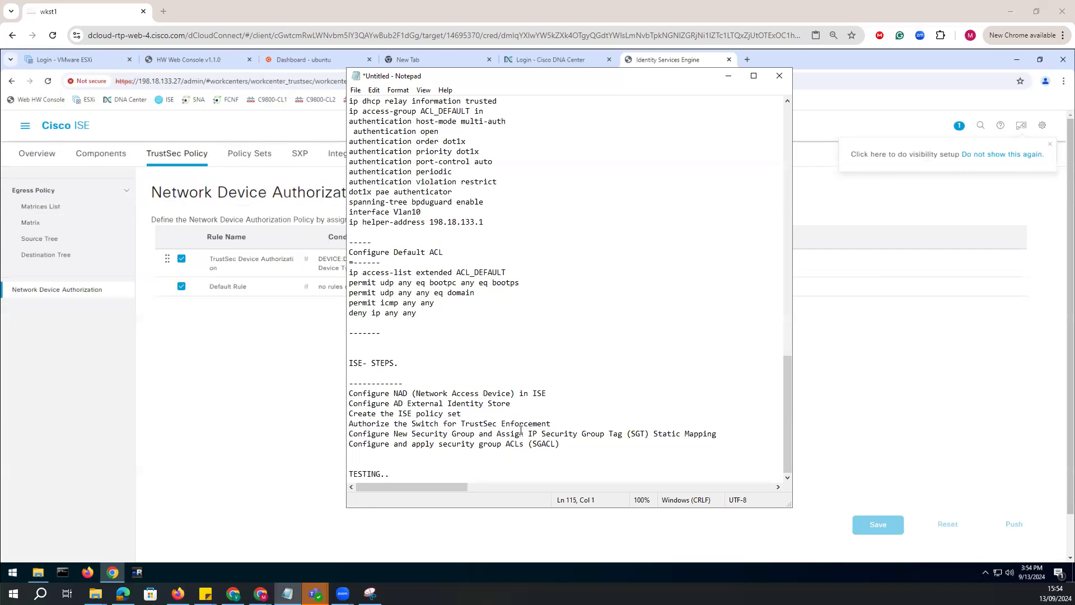
pyautogui.moveTo(491, 434); pyautogui.dragTo(530, 434)
pyautogui.click(624, 441)
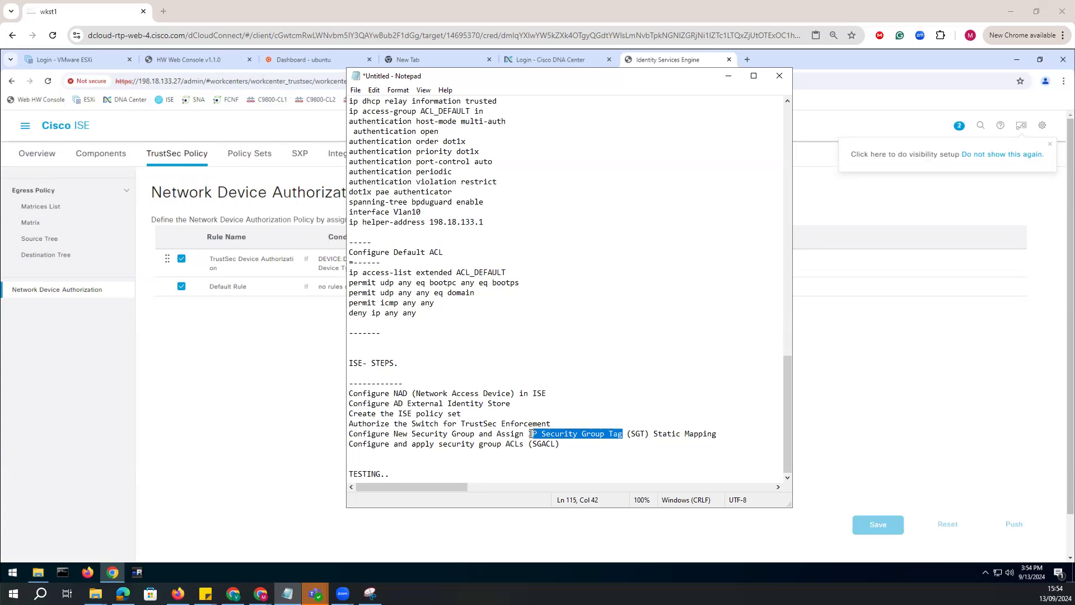
pyautogui.click(665, 454)
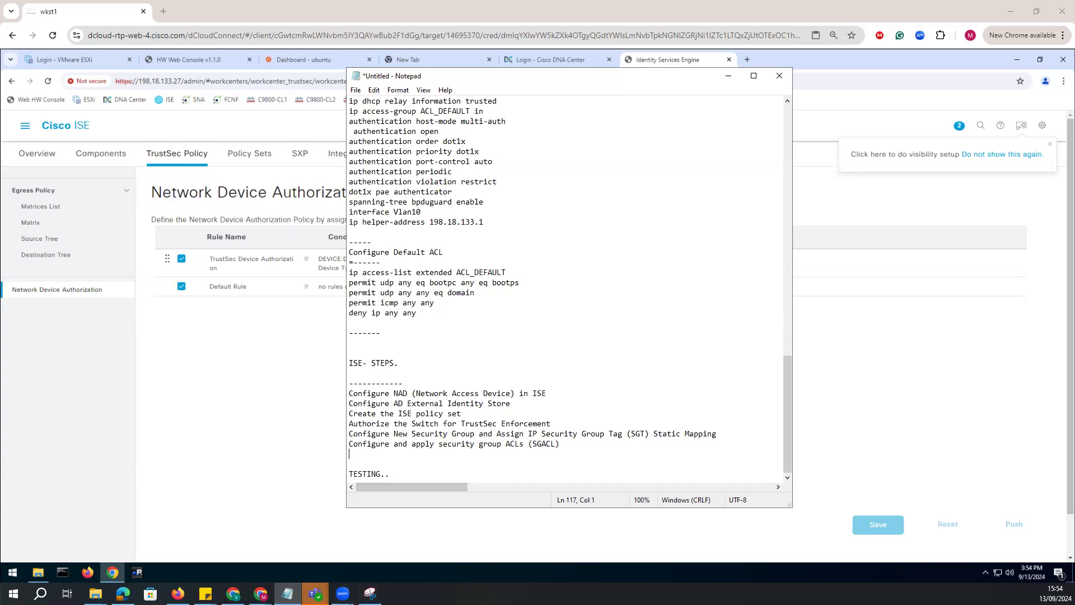
# Switch to the topology diagram in Snipping Tool, sketch the blocked path between Client1 and the Window Server, and return to Cisco ISE.
pyautogui.click(370, 593)
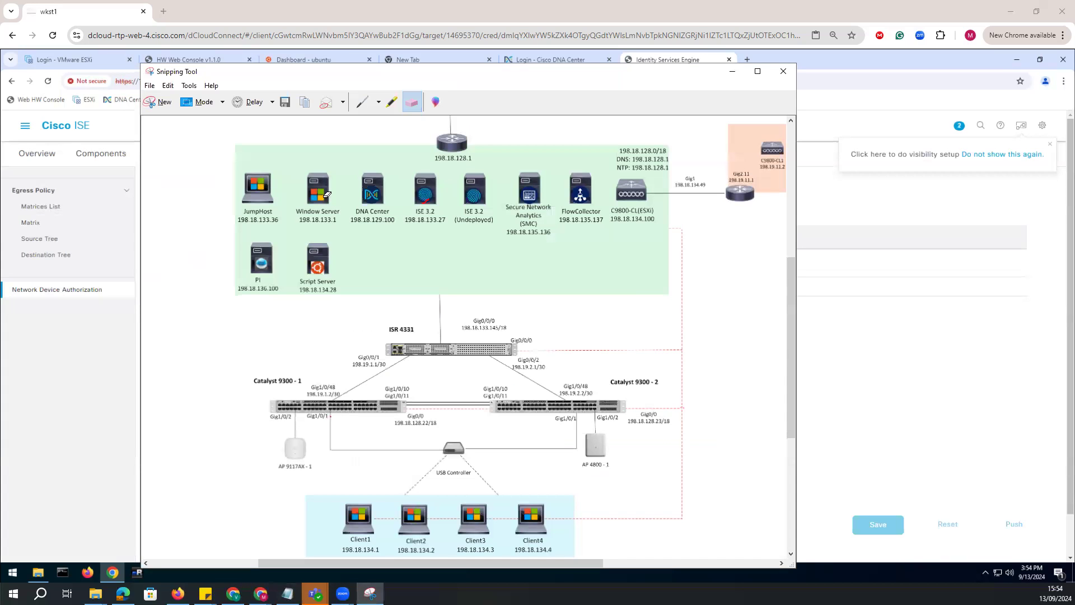
pyautogui.click(1033, 204)
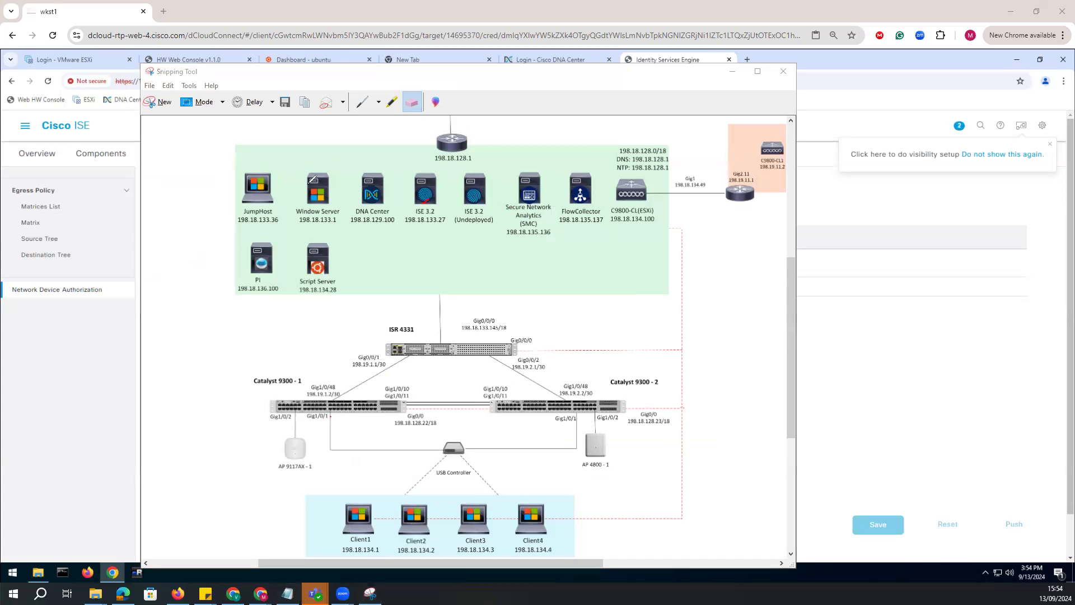
pyautogui.moveTo(322, 165)
pyautogui.mouseDown()
pyautogui.moveTo(342, 216)
pyautogui.moveTo(335, 181)
pyautogui.mouseUp()
pyautogui.moveTo(354, 498)
pyautogui.mouseDown()
pyautogui.moveTo(401, 385)
pyautogui.moveTo(411, 295)
pyautogui.moveTo(346, 213)
pyautogui.mouseUp()
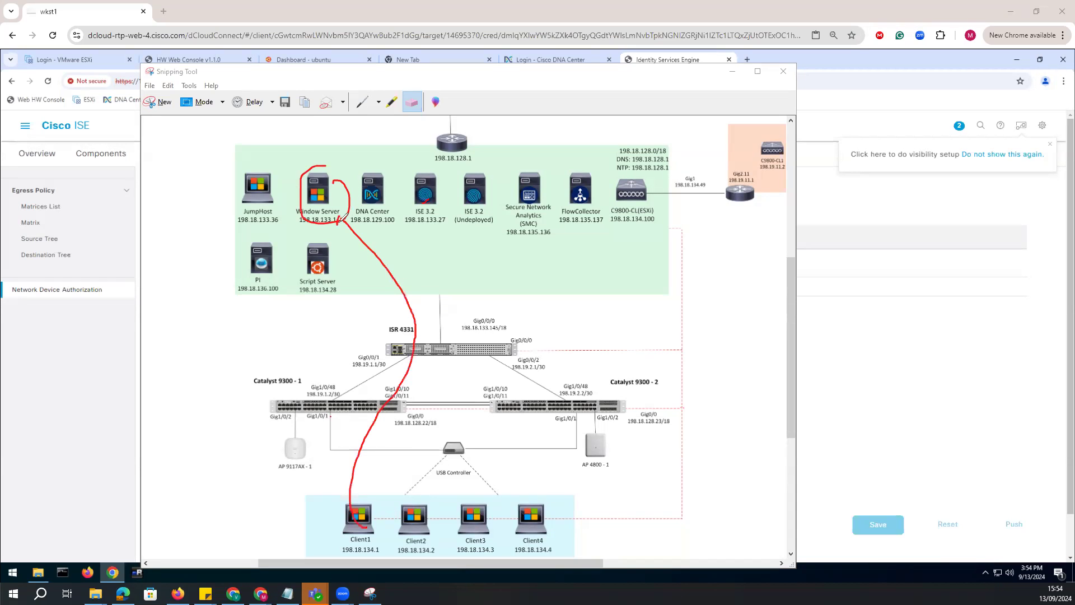
pyautogui.moveTo(421, 323); pyautogui.dragTo(464, 339)
pyautogui.moveTo(442, 308)
pyautogui.mouseDown()
pyautogui.moveTo(394, 321)
pyautogui.moveTo(472, 318)
pyautogui.mouseUp()
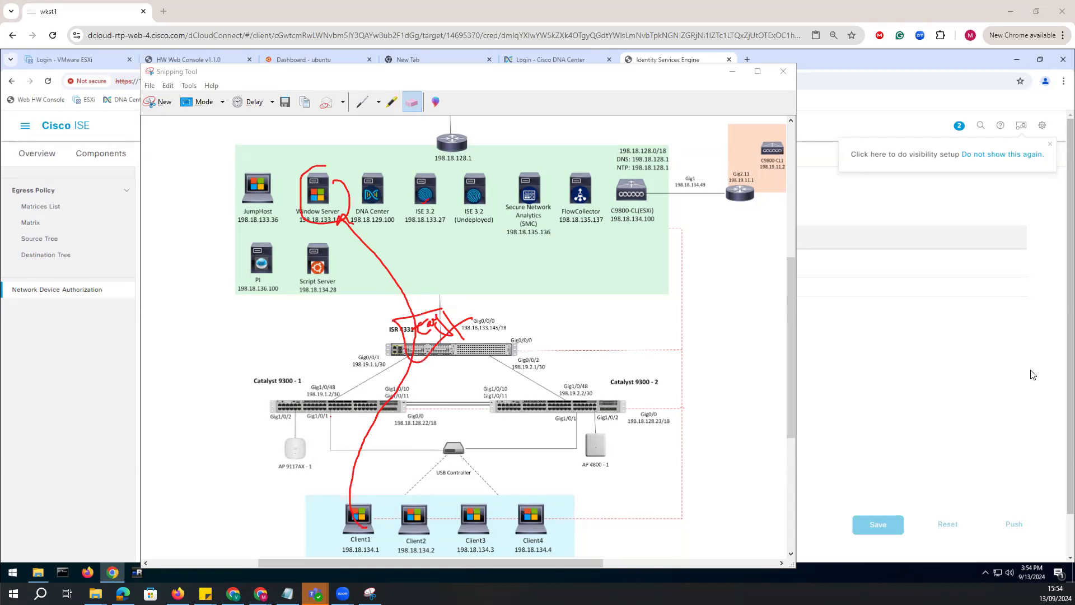
pyautogui.press('Escape')
pyautogui.hotkey('alt', 'Tab')
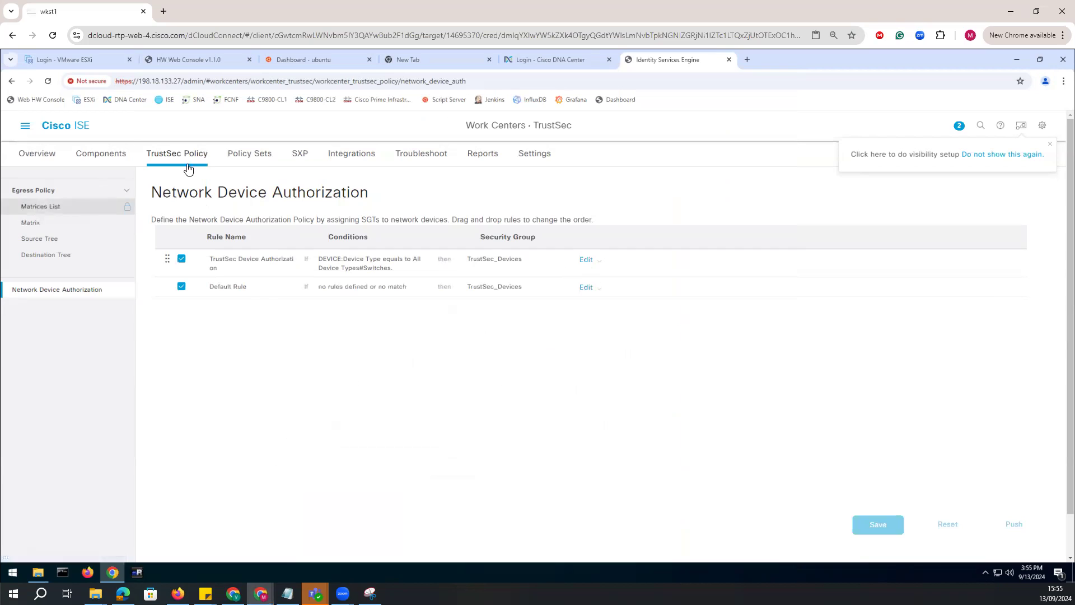
# Start a new TrustSec security group named TopSecret_and_ClassifiedDocs_Svr and give it the database icon.
pyautogui.click(102, 156)
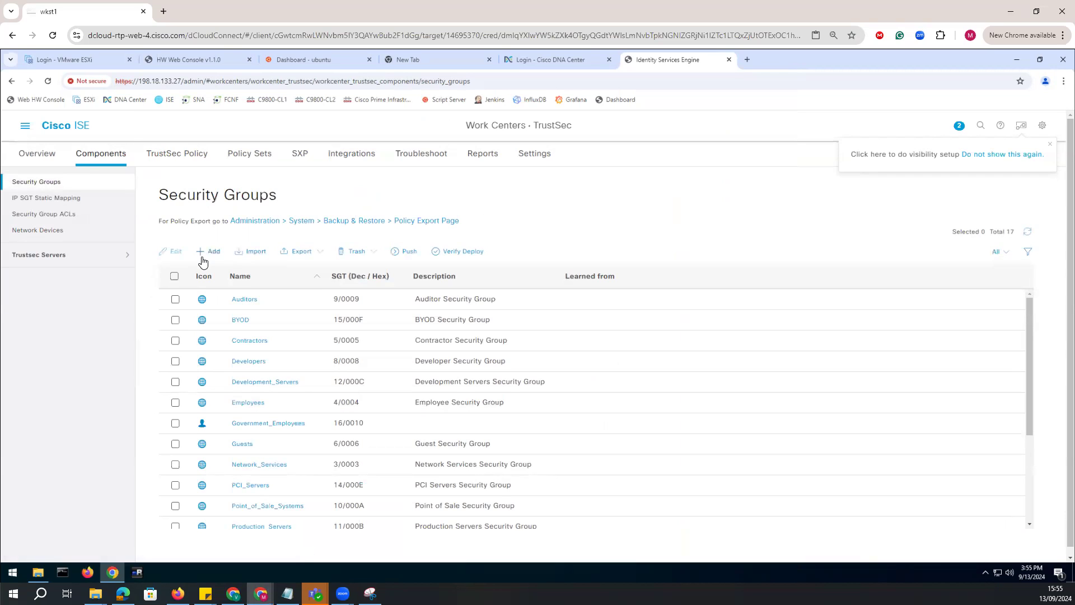
pyautogui.click(47, 215)
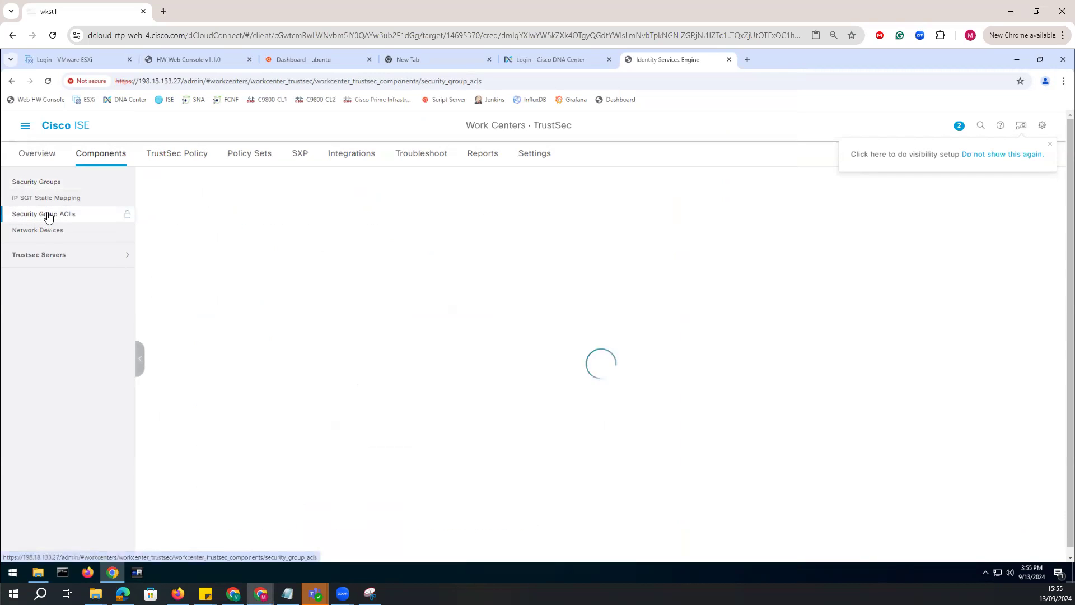
pyautogui.click(47, 183)
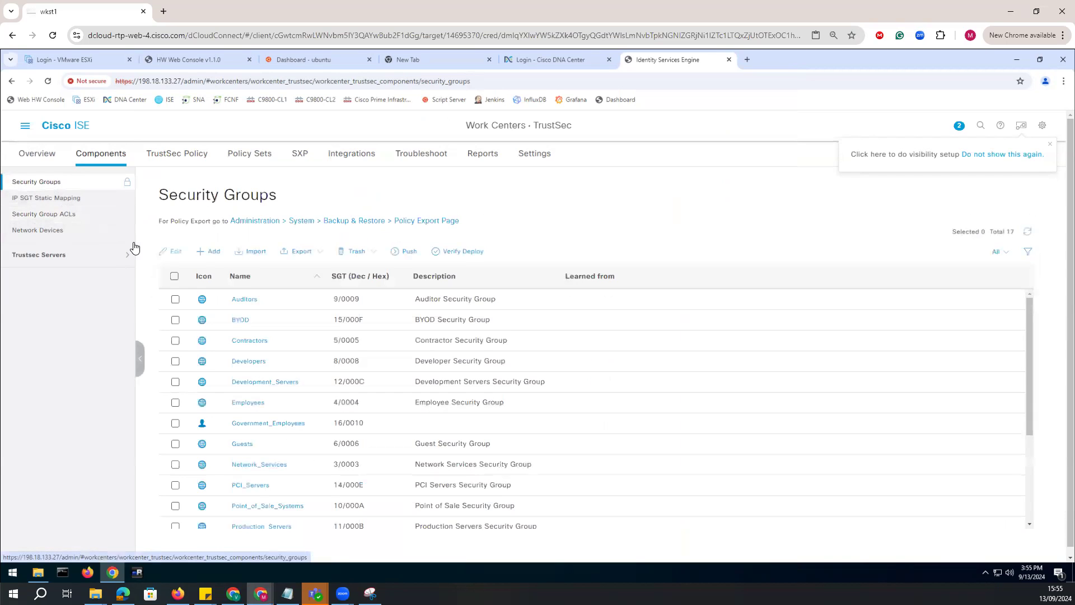
pyautogui.click(211, 251)
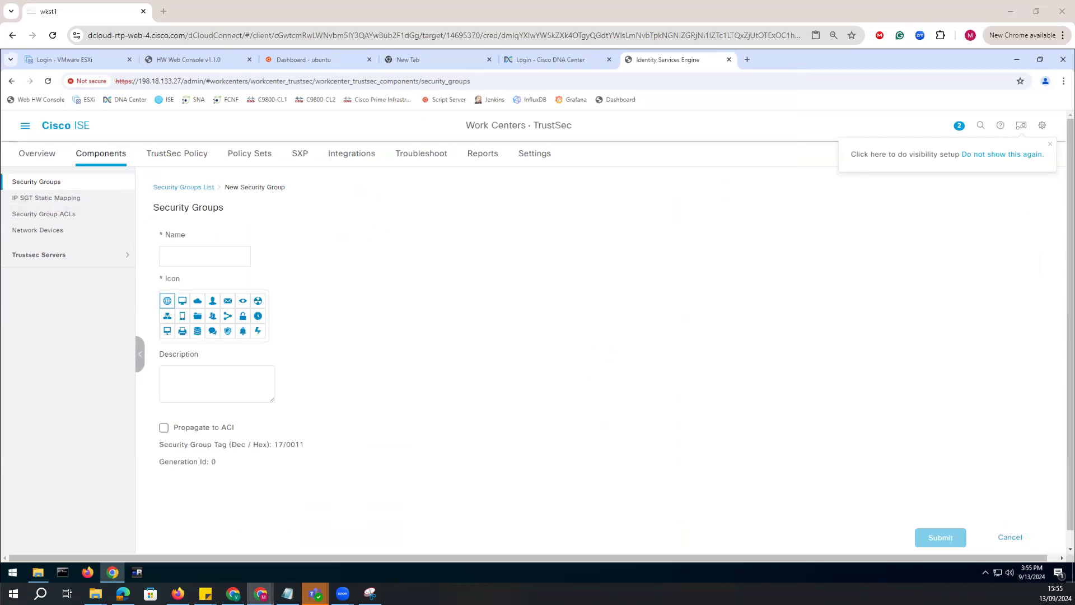
pyautogui.hotkey('ctrl', 'v')
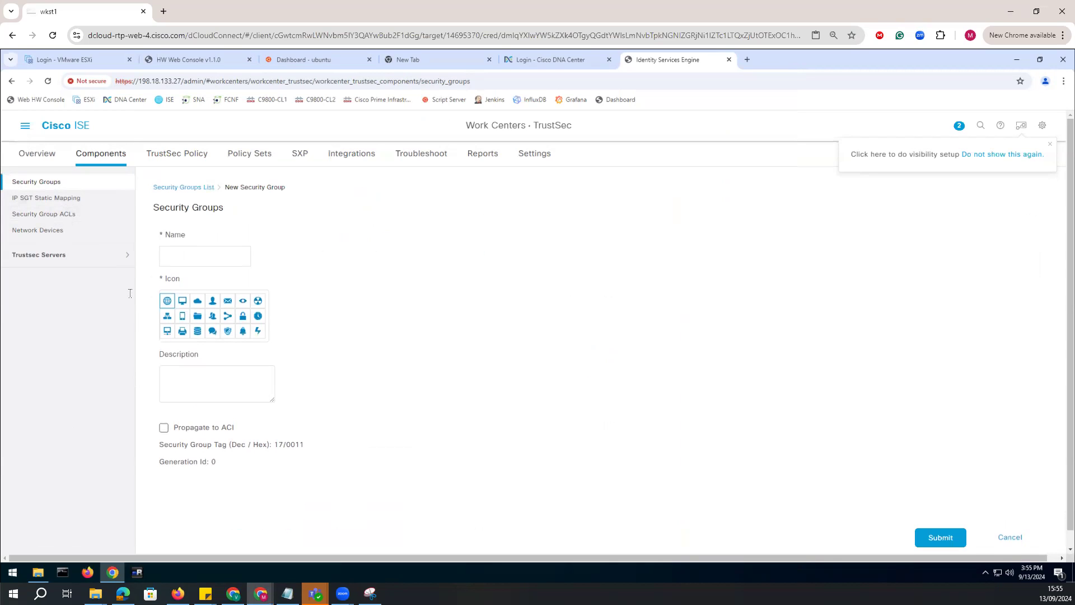
pyautogui.click(197, 331)
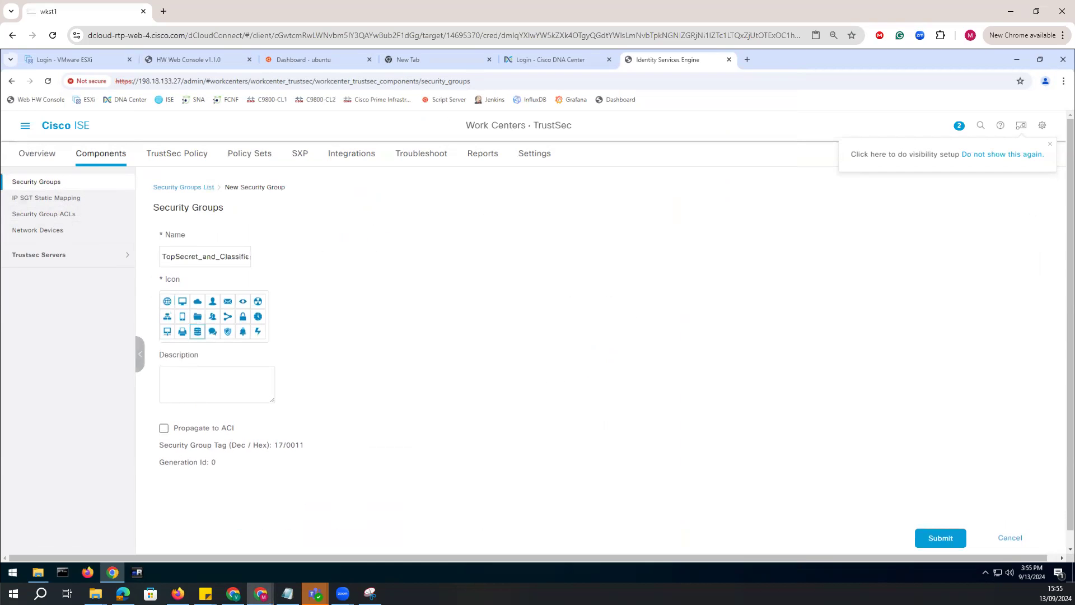
# Submit the new security group and push the security group changes to the network devices.
pyautogui.click(937, 538)
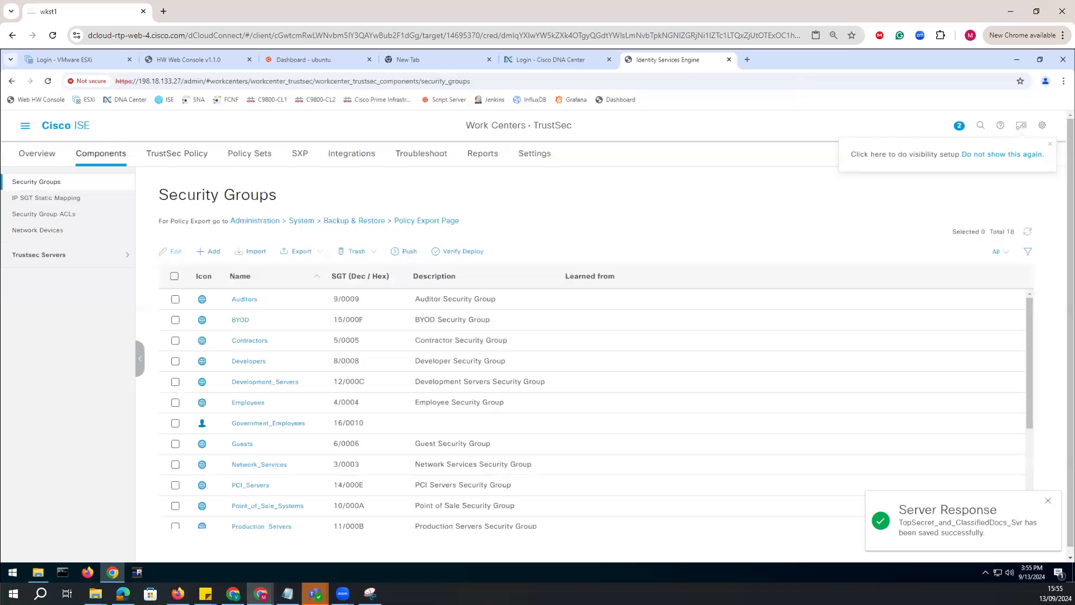
pyautogui.click(1048, 500)
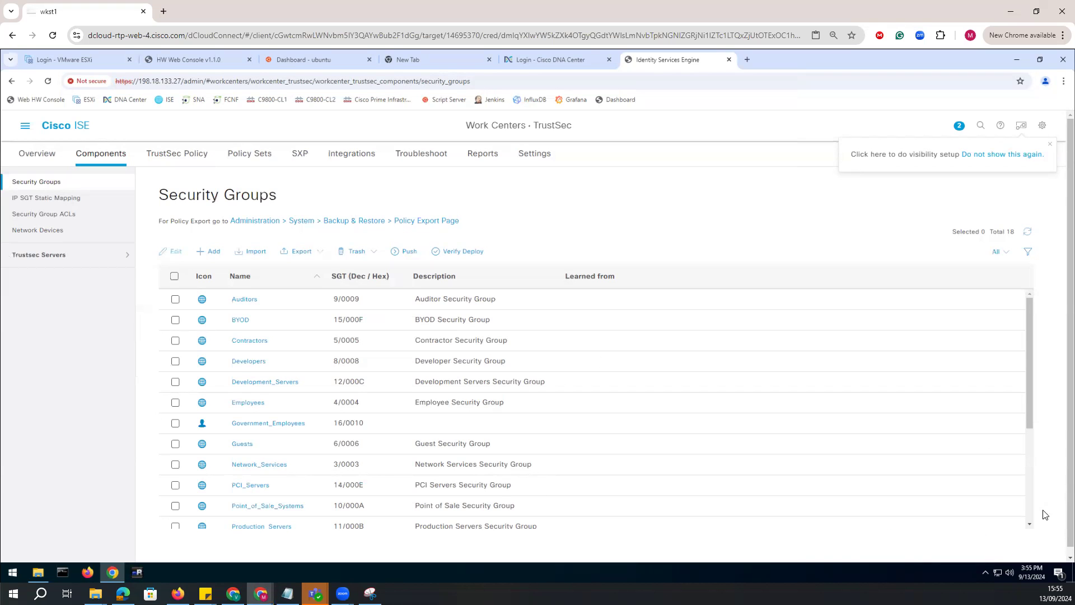
pyautogui.click(410, 253)
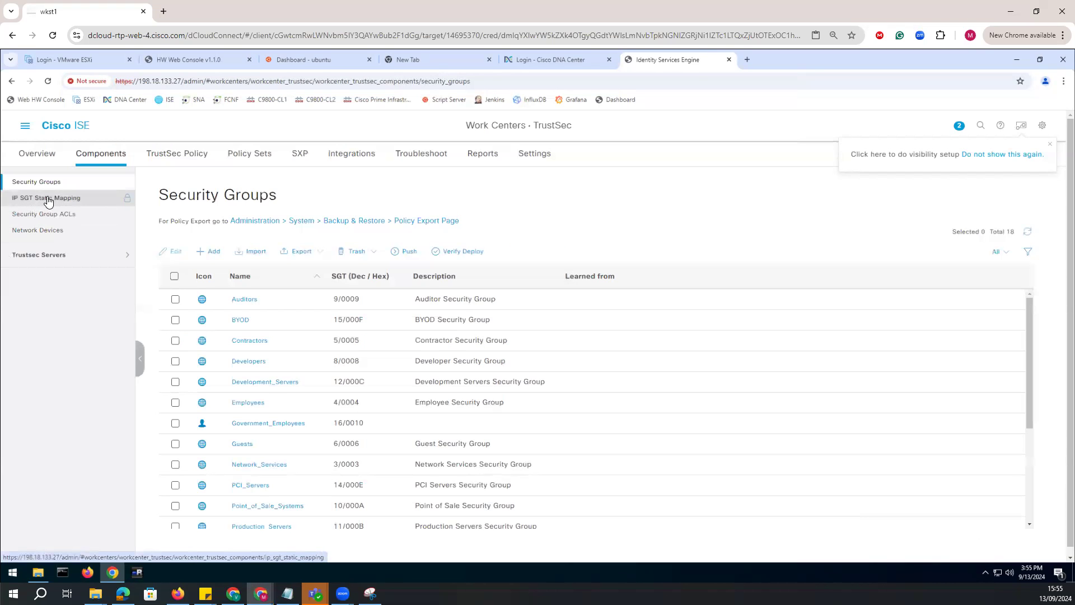
# Go to IP SGT static mapping and start a new mapping for the IP address 198.18.133.1.
pyautogui.click(46, 197)
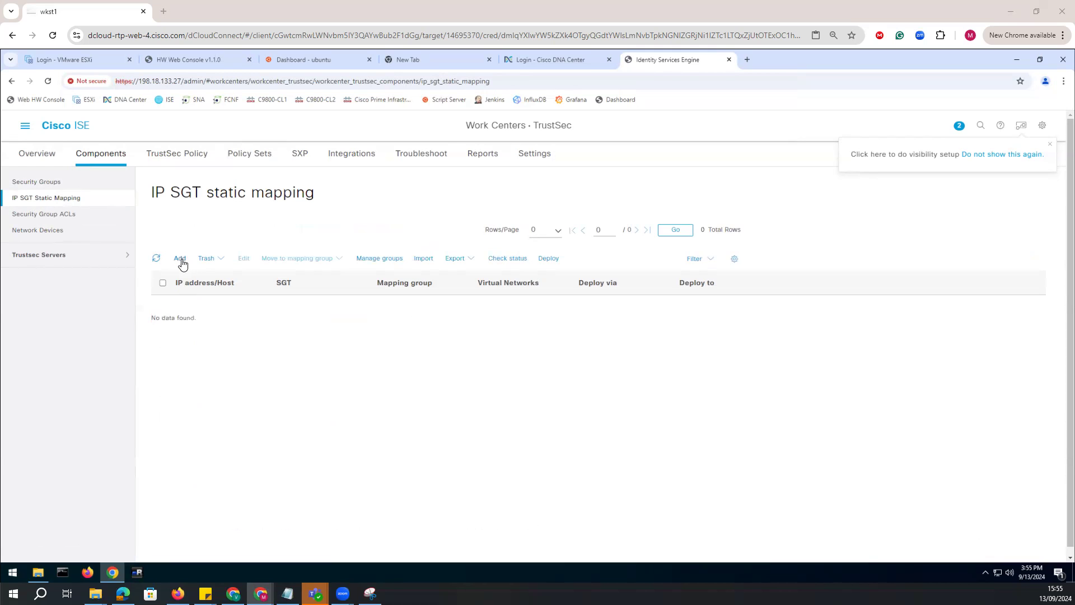
pyautogui.click(179, 259)
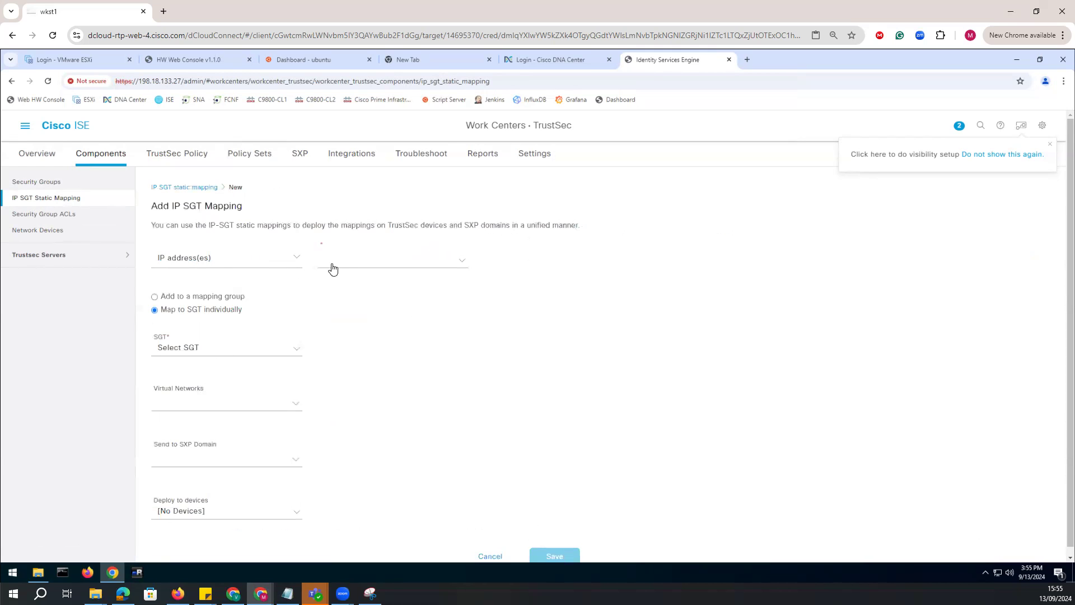
pyautogui.click(347, 267)
pyautogui.write('198.18.133.1')
pyautogui.click(353, 280)
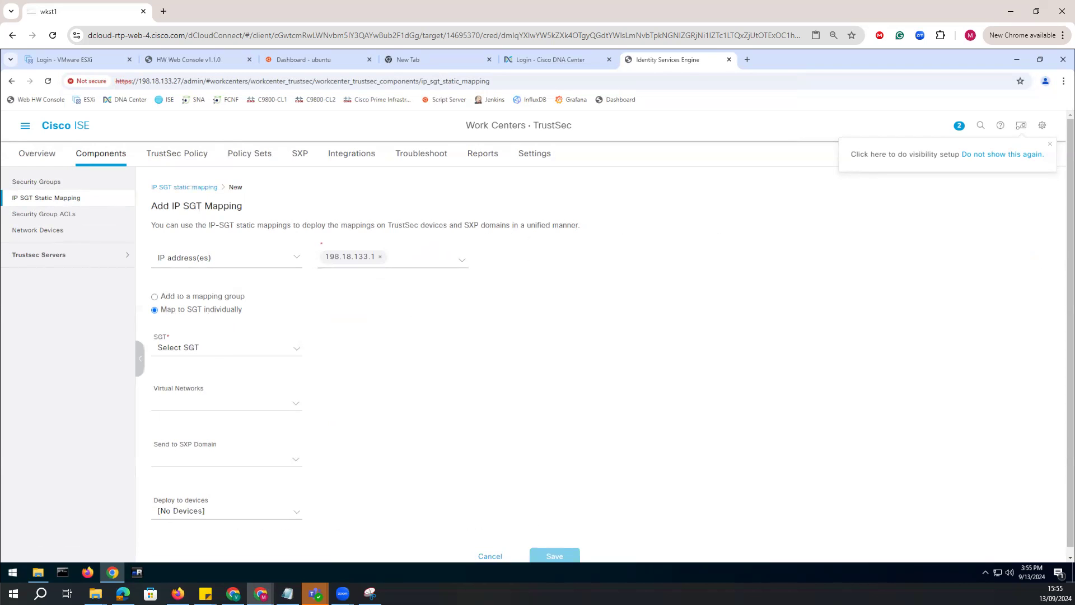
# Deploy the mapping to All TrustSec Devices, assign the TopSecret_and_ClassifiedDocs_Svr (17/0011) SGT, and save it.
pyautogui.click(296, 513)
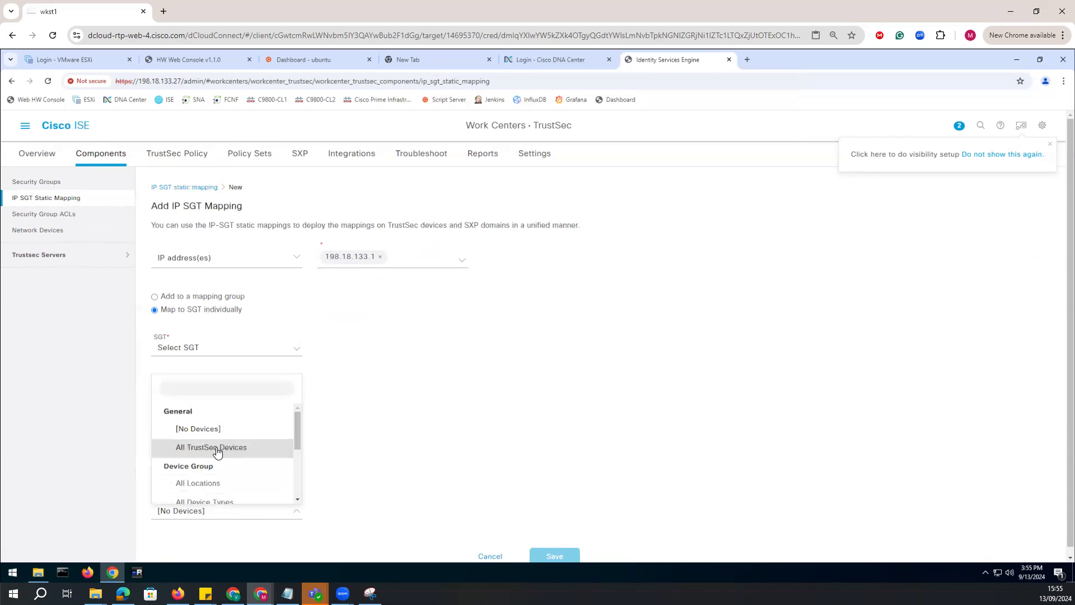
pyautogui.click(218, 448)
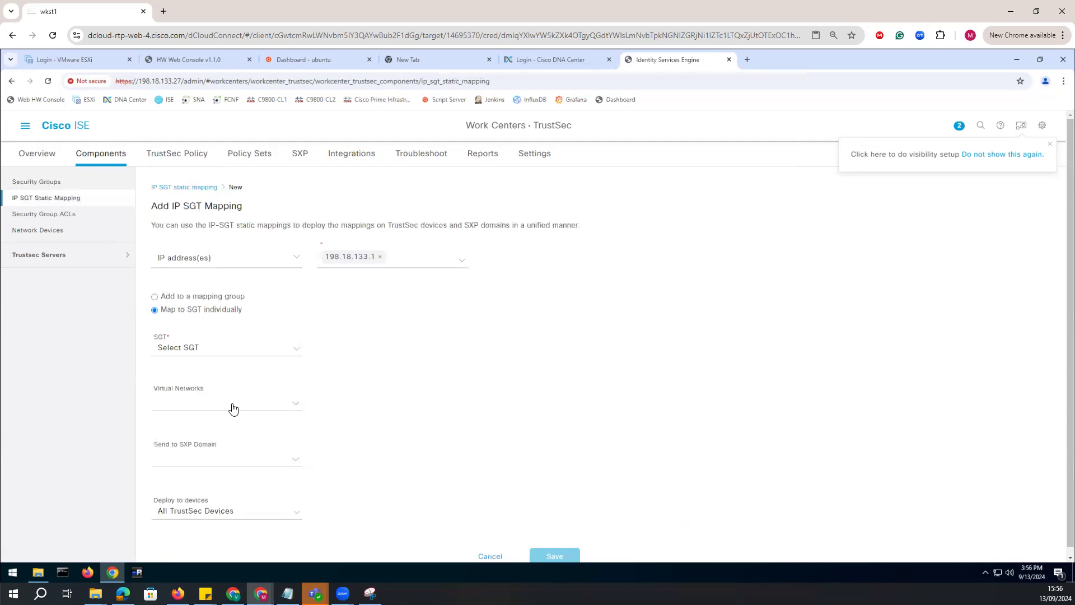
pyautogui.click(217, 351)
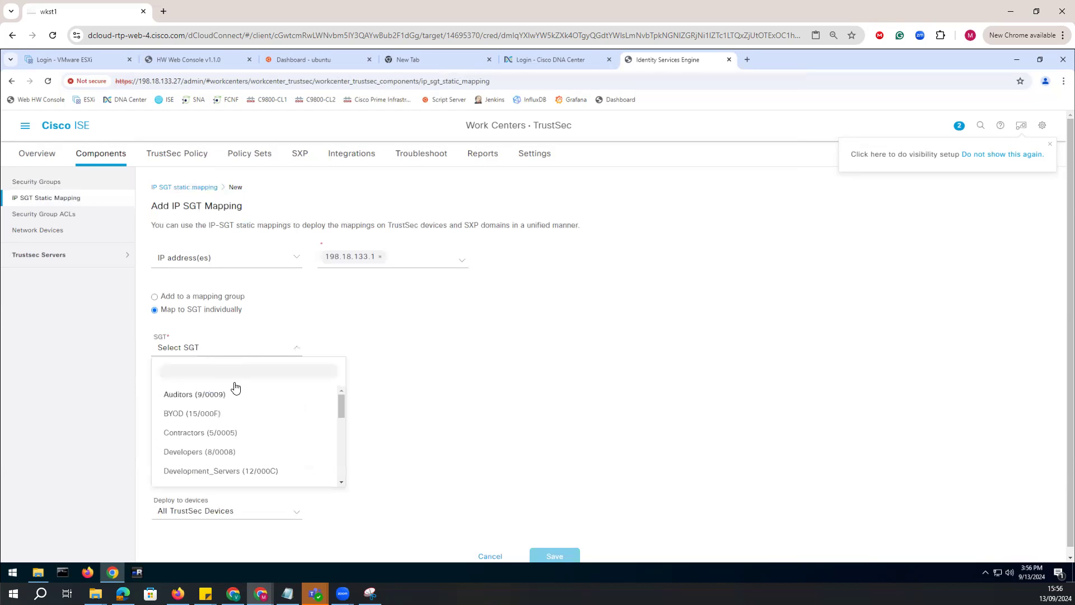
pyautogui.scroll(-3, 233, 459)
pyautogui.scroll(-5, 233, 460)
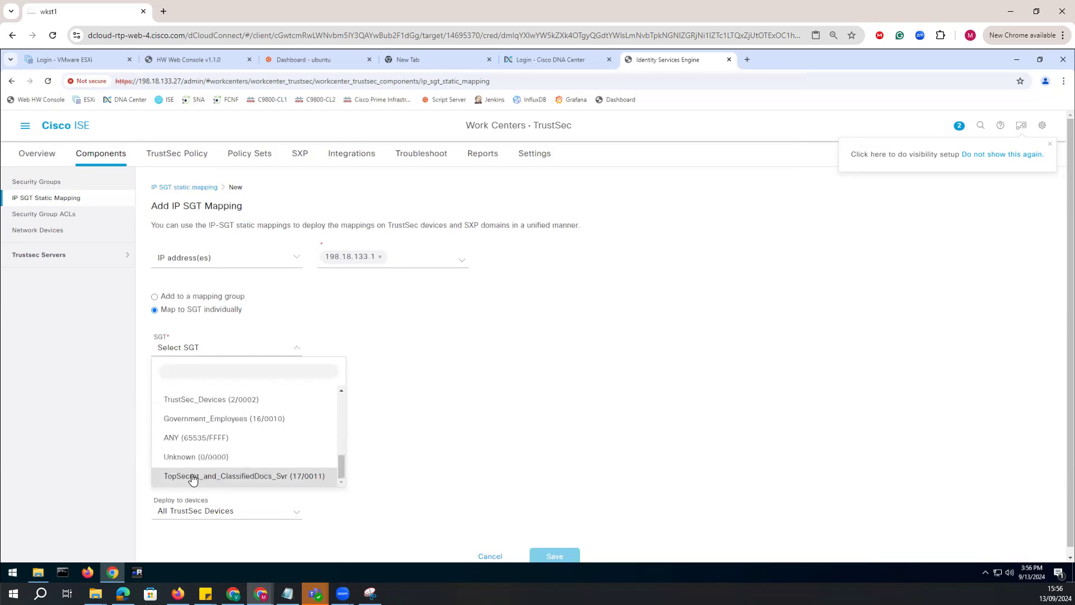
pyautogui.click(236, 480)
pyautogui.scroll(-1, 552, 543)
pyautogui.click(555, 550)
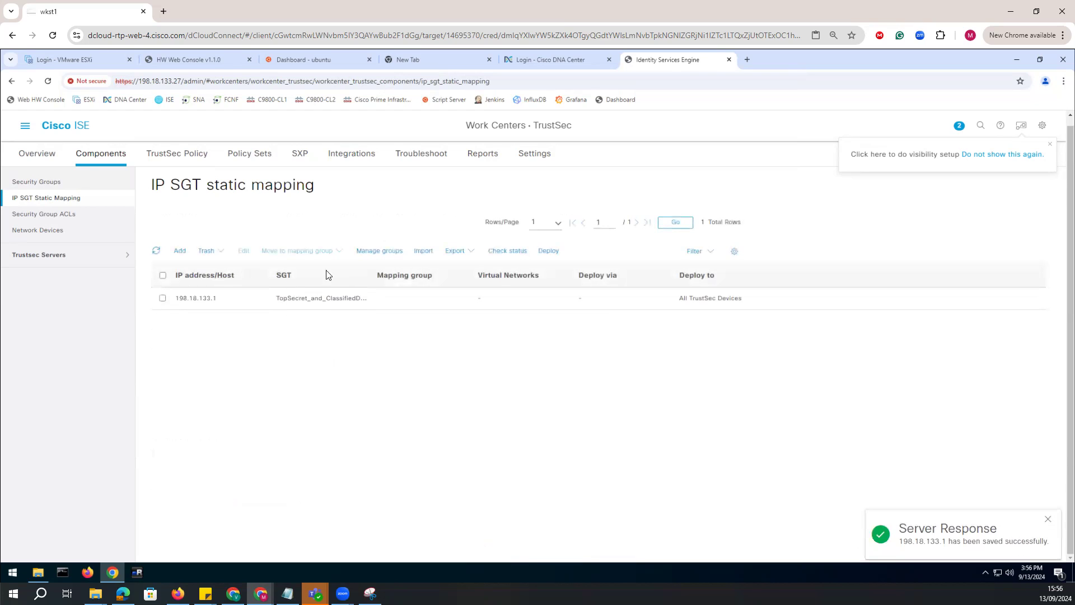
# Try to deploy the IP SGT static mapping to the c9300-1 switch and review the deployment log.
pyautogui.click(541, 253)
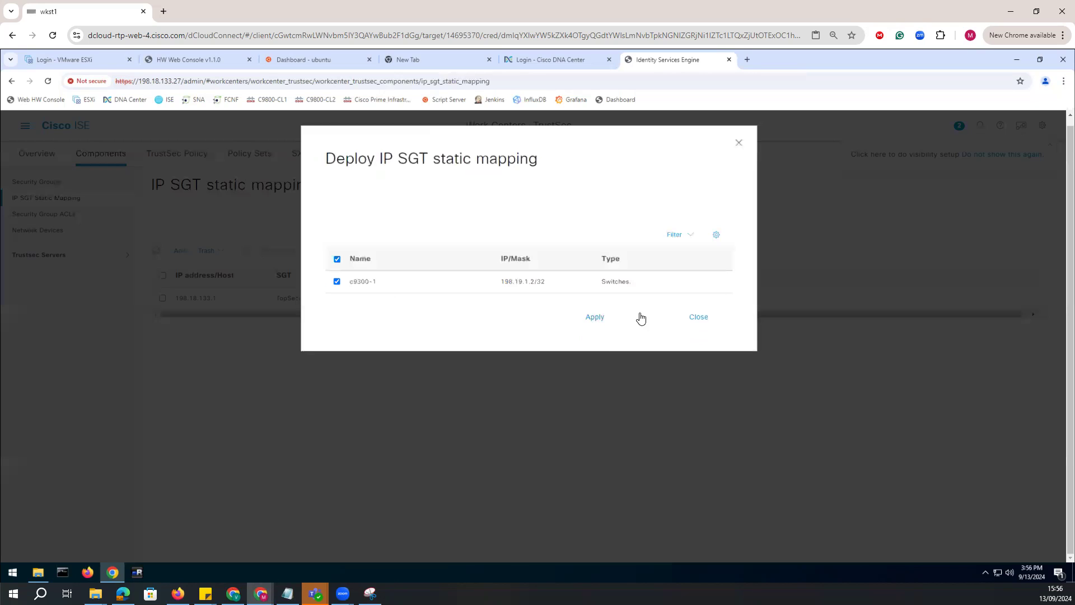
pyautogui.click(589, 320)
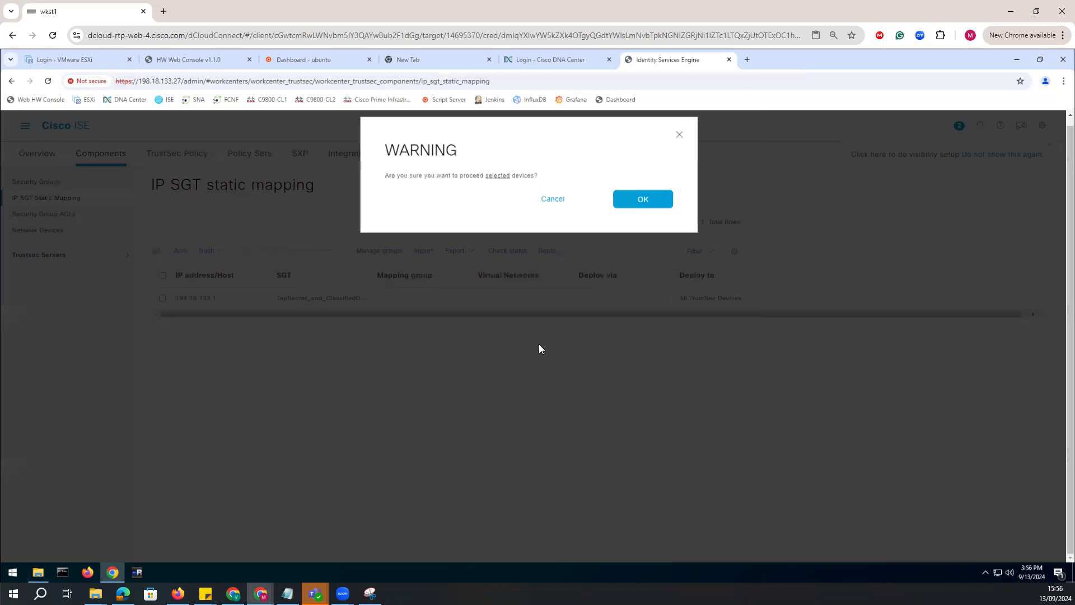
pyautogui.click(642, 212)
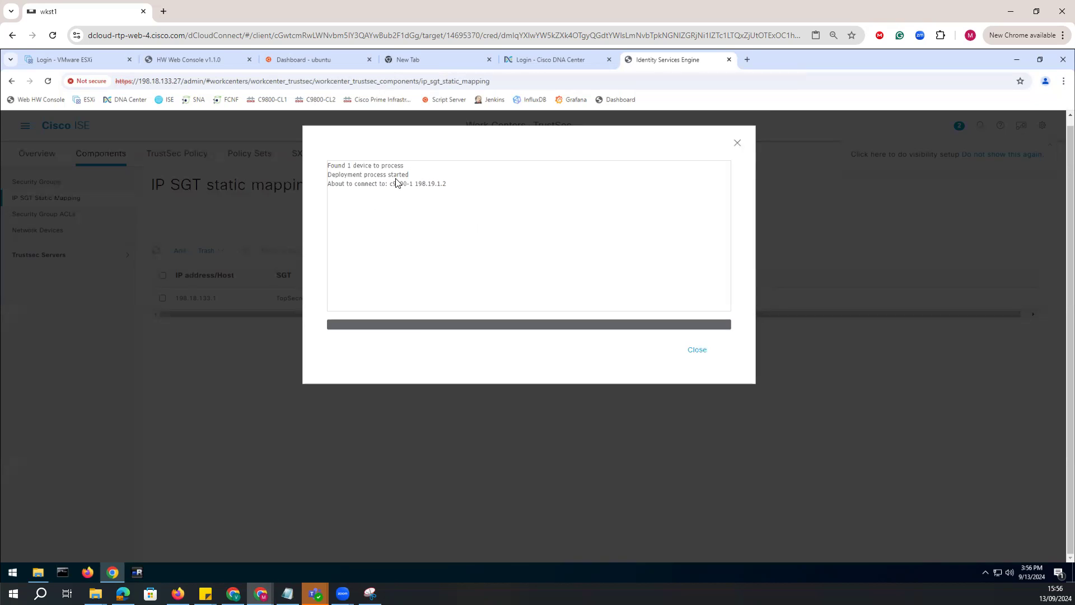
pyautogui.moveTo(330, 165); pyautogui.dragTo(446, 207)
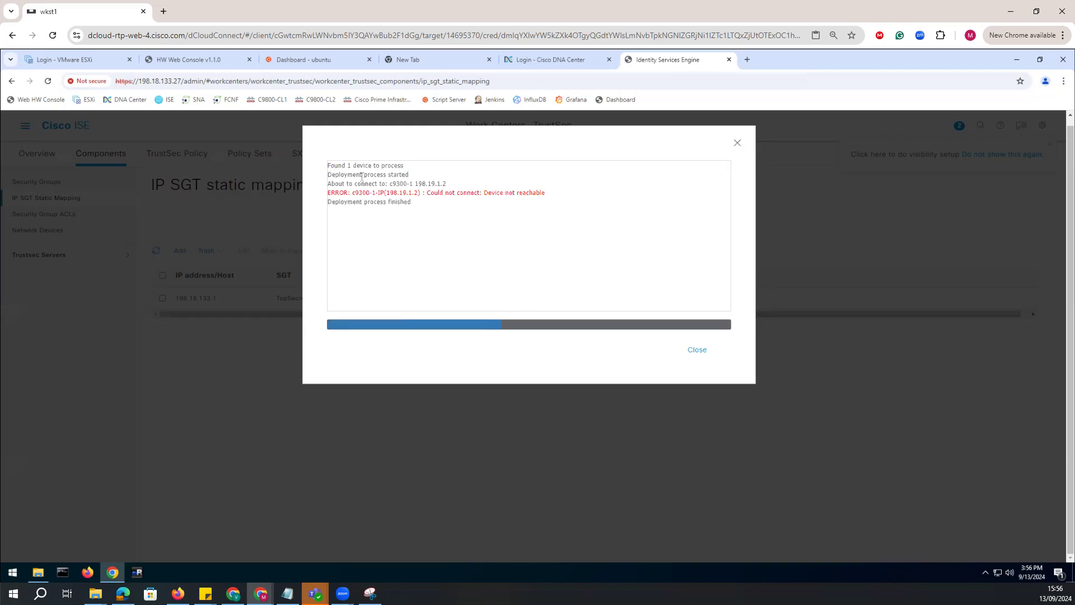
pyautogui.moveTo(434, 190); pyautogui.dragTo(567, 196)
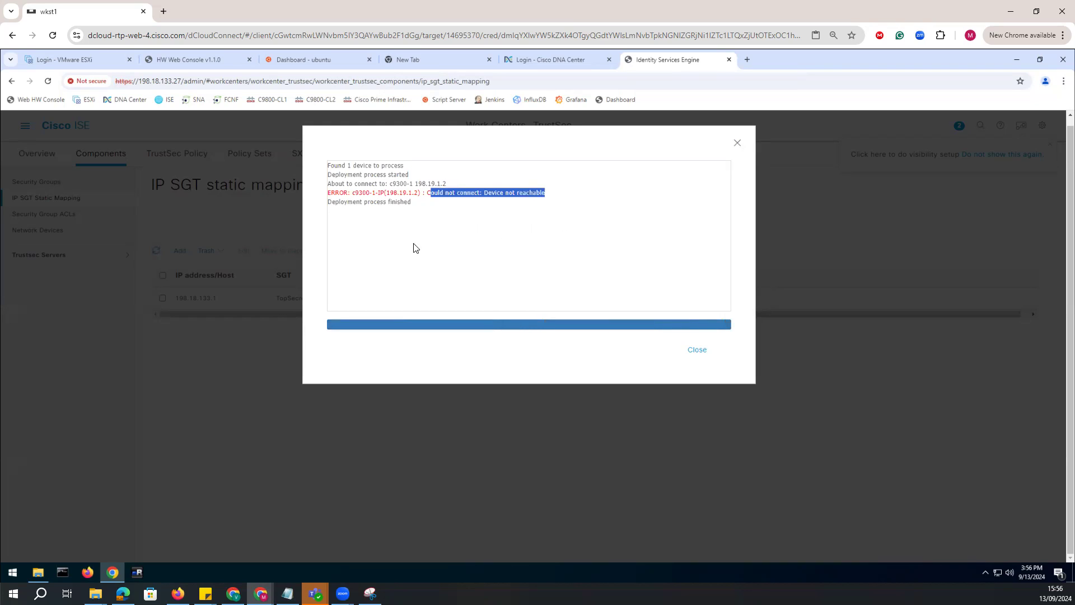
pyautogui.moveTo(418, 194); pyautogui.dragTo(388, 184)
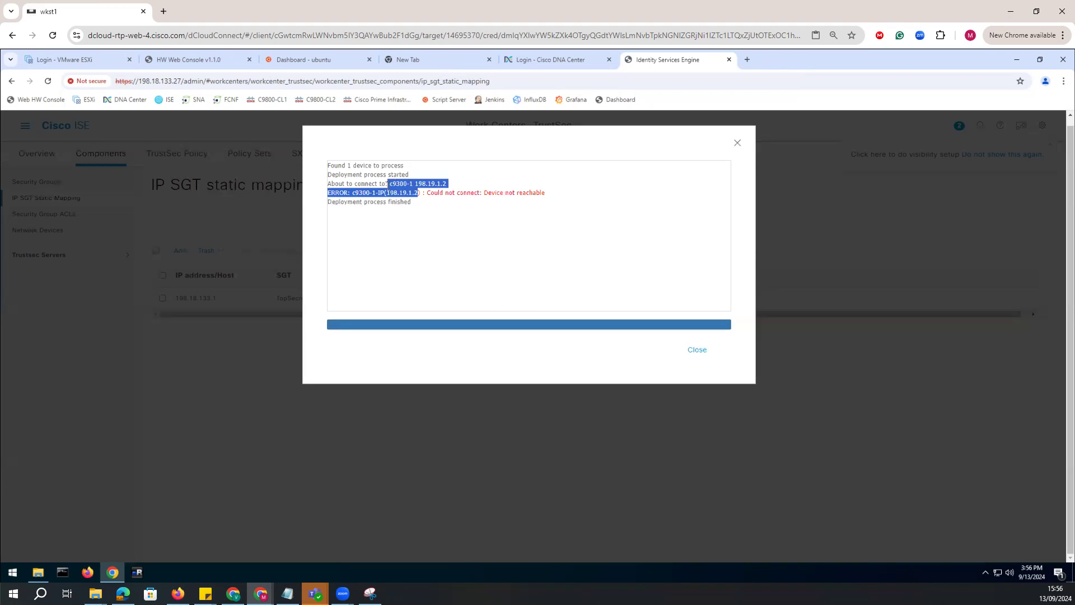
pyautogui.click(407, 219)
pyautogui.click(697, 350)
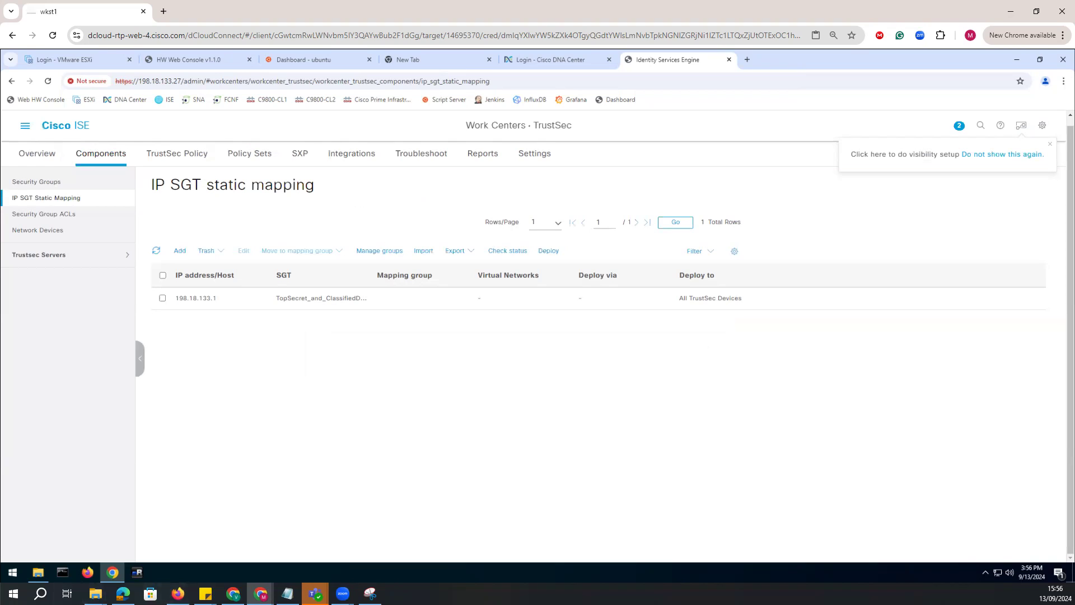
pyautogui.click(162, 298)
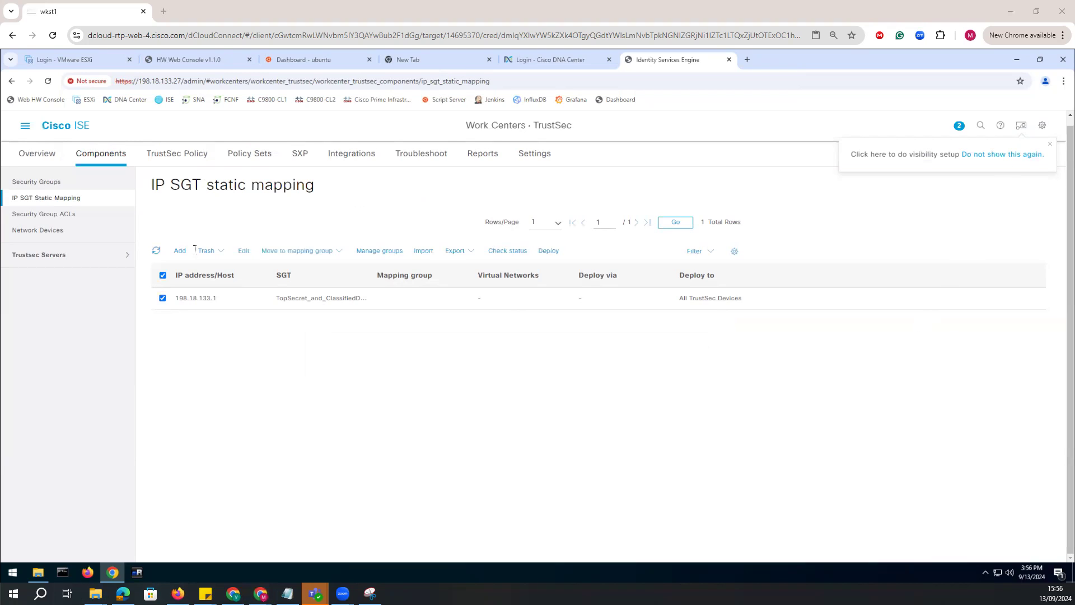
pyautogui.click(245, 251)
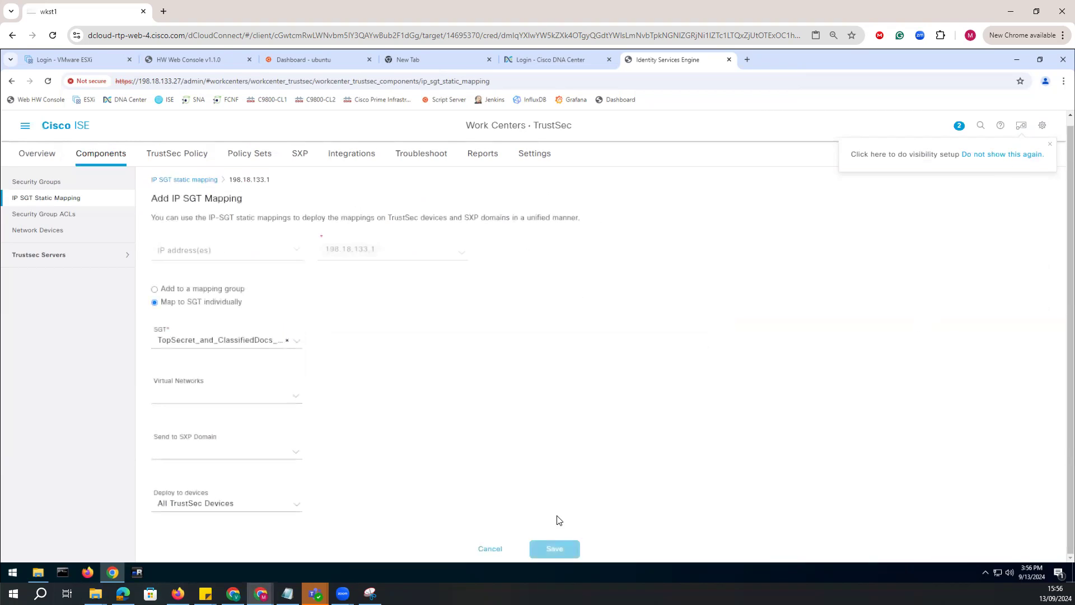
pyautogui.click(44, 205)
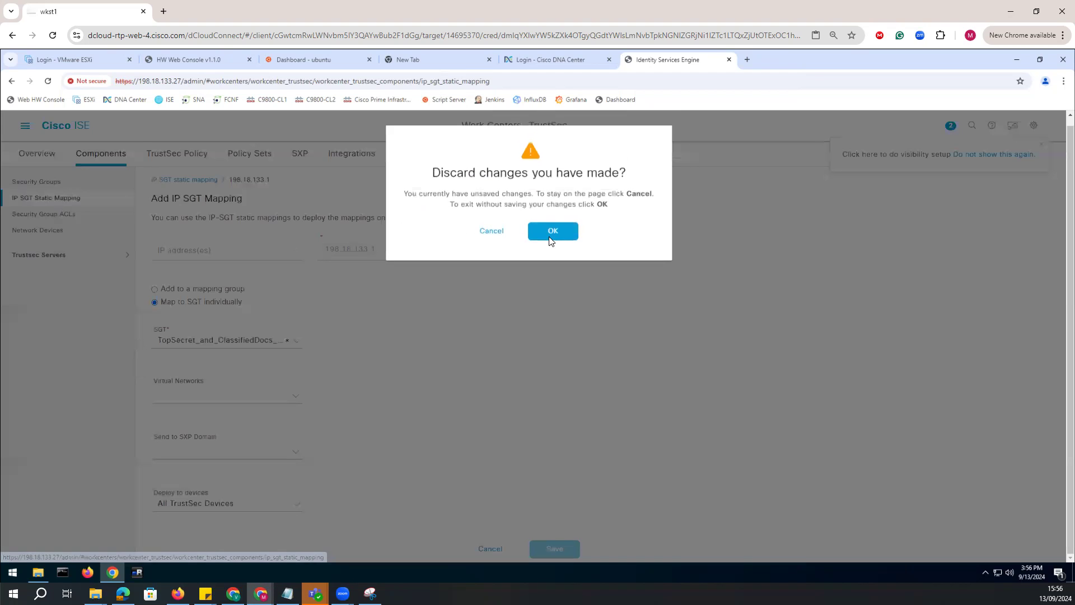
pyautogui.click(548, 238)
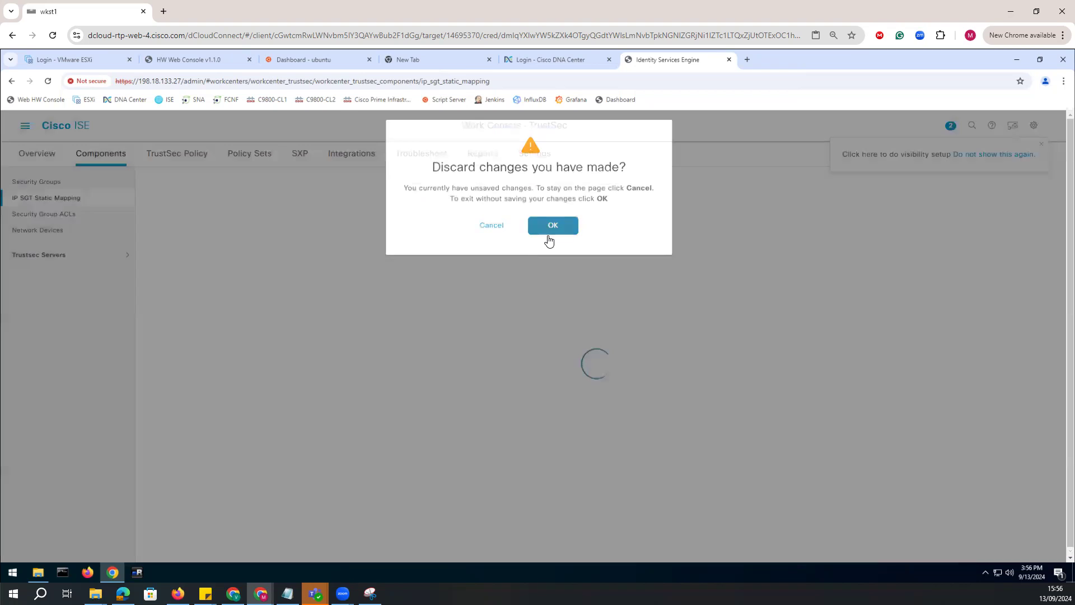
# Retry deploying the selected 198.18.133.1 mapping to the c9300-1 switch, check the deployment log, and close it.
pyautogui.click(162, 307)
pyautogui.click(473, 261)
pyautogui.click(488, 417)
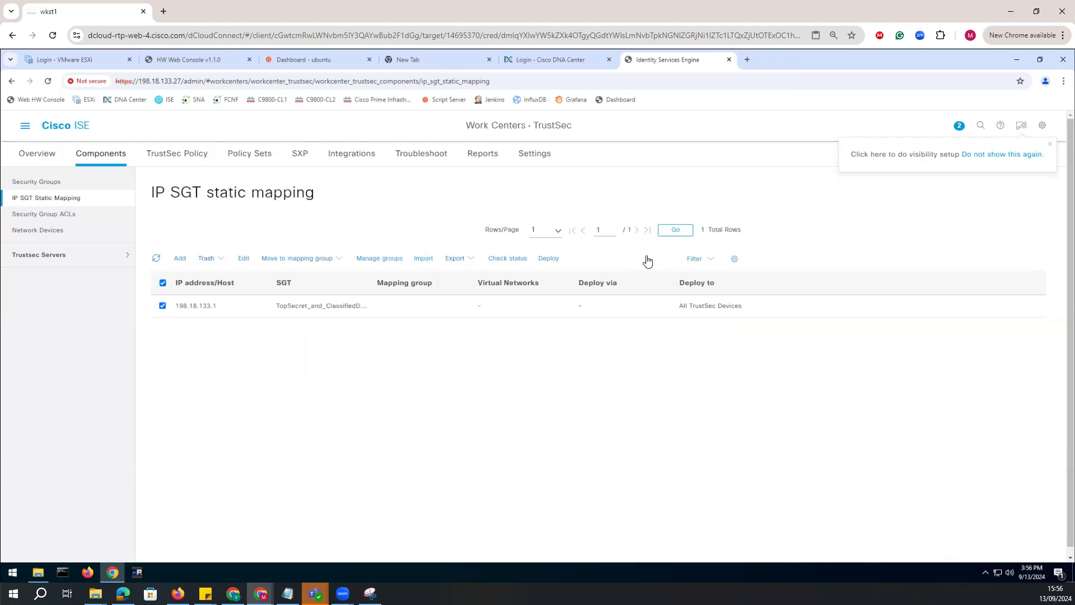
pyautogui.click(549, 259)
pyautogui.click(594, 319)
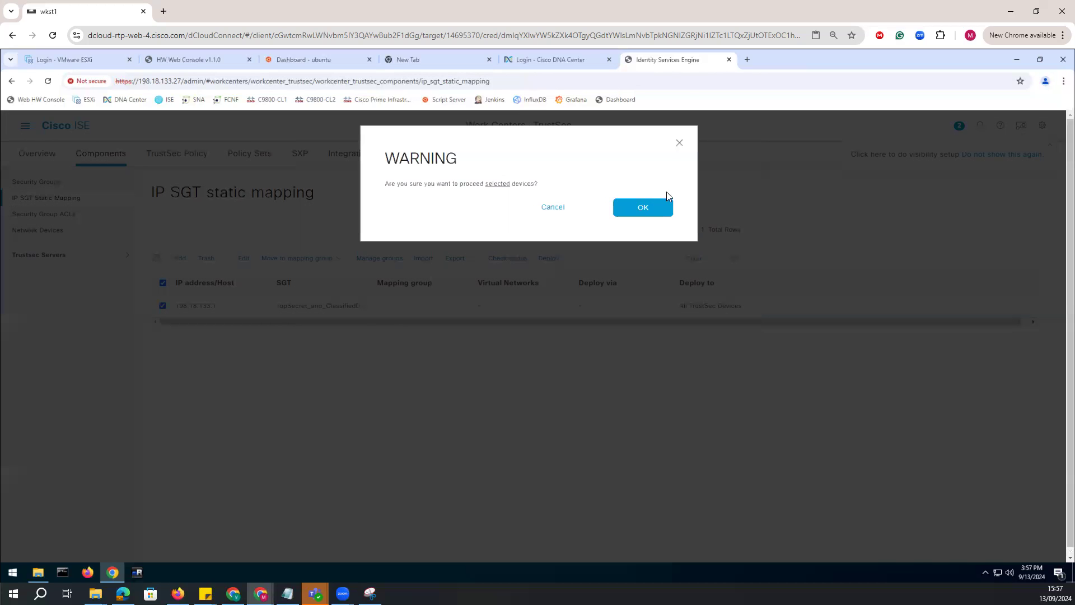
pyautogui.click(643, 207)
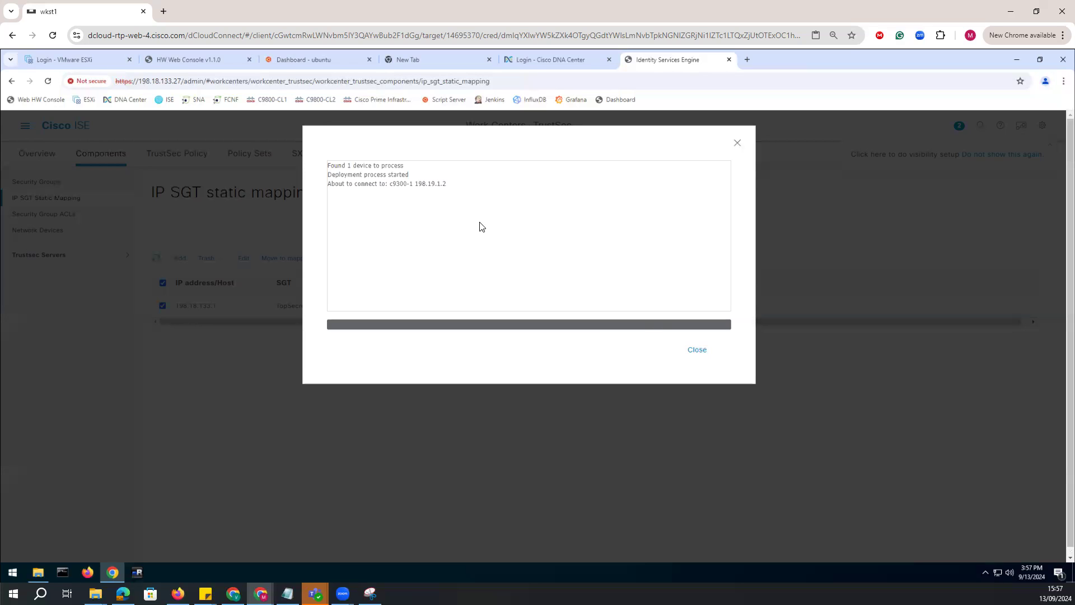
pyautogui.moveTo(448, 185); pyautogui.dragTo(413, 185)
pyautogui.click(445, 217)
pyautogui.click(709, 353)
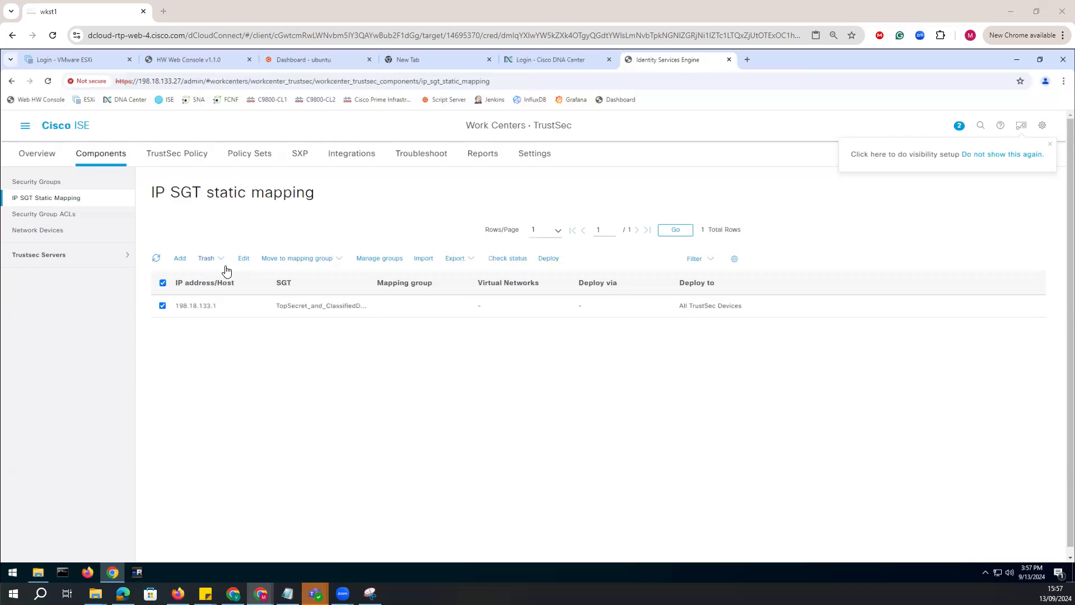
# Start another IP SGT mapping by IP address for 198.18.133.1.
pyautogui.click(180, 259)
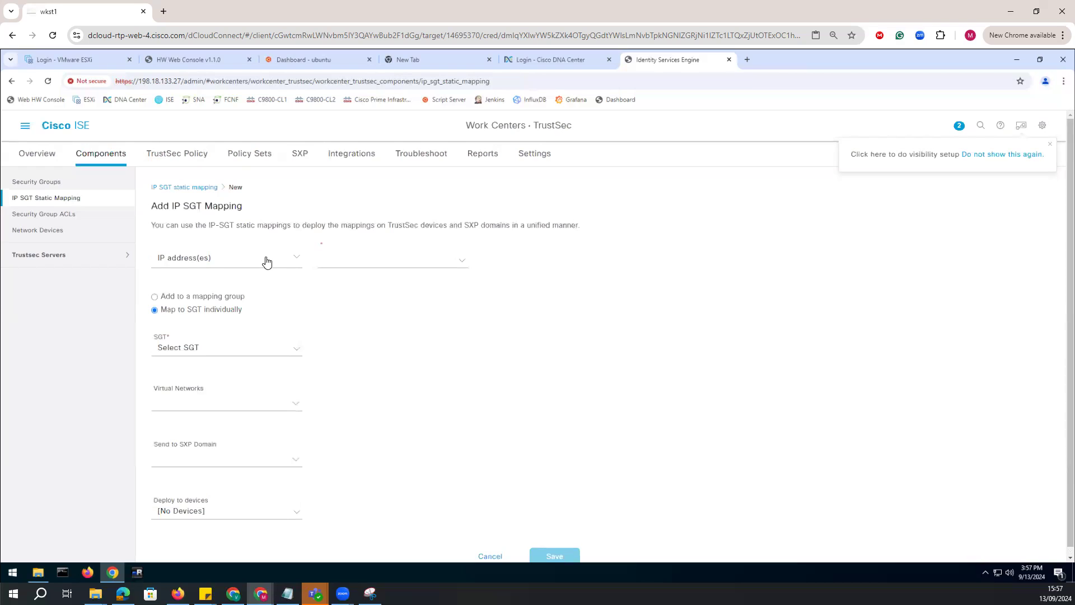
pyautogui.click(295, 258)
pyautogui.click(463, 261)
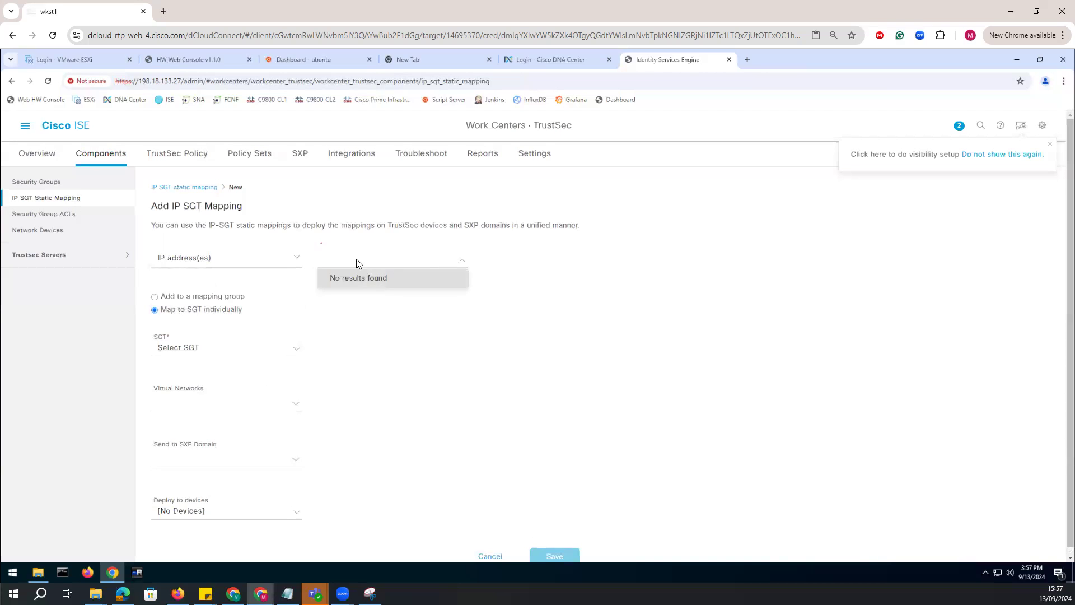
pyautogui.write('198.18.133.1')
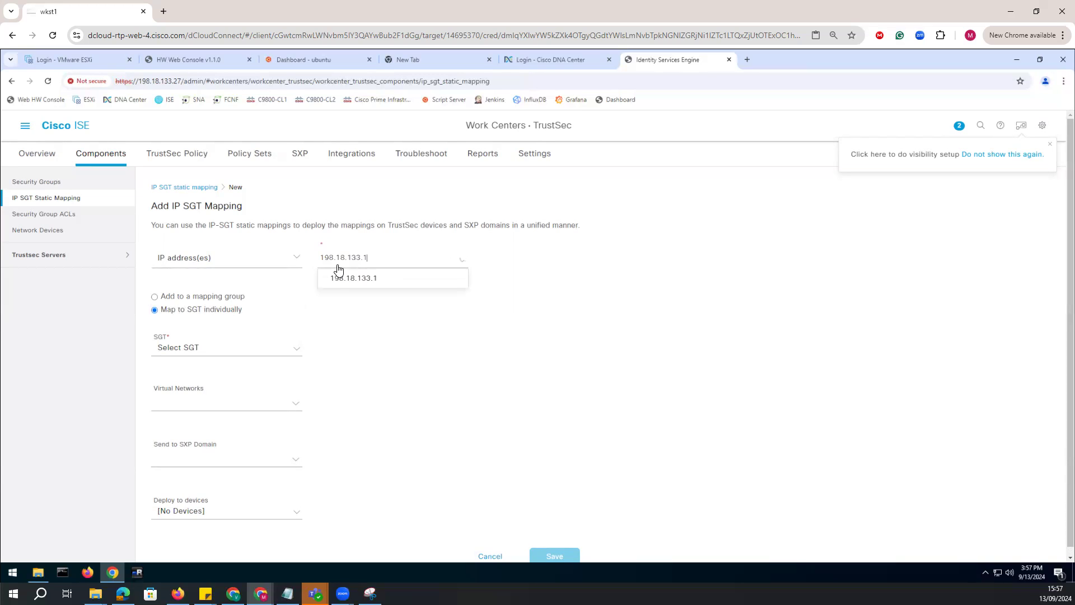
pyautogui.press('Return')
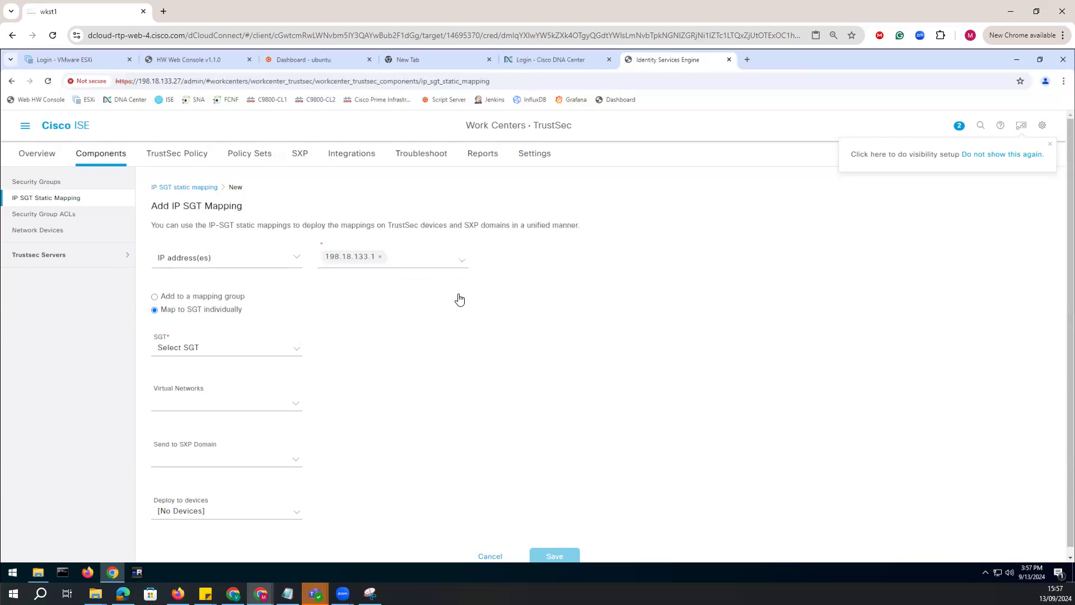
# Try to save the additional mapping with the TopSecret_and_ClassifiedDocs_Svr SGT and All TrustSec Devices, and discard it.
pyautogui.click(211, 349)
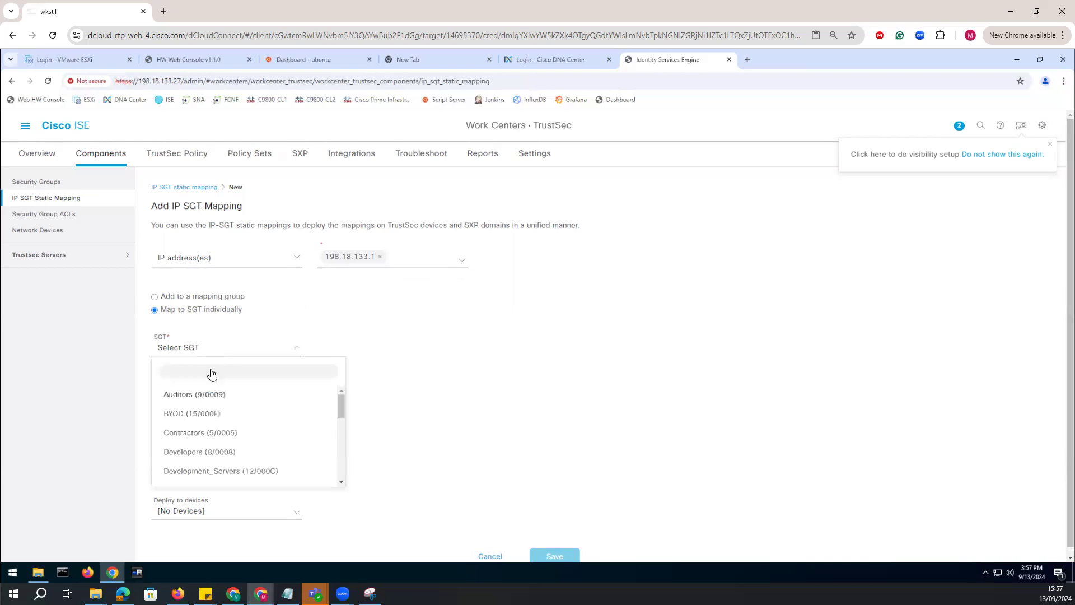
pyautogui.scroll(-5, 224, 448)
pyautogui.click(223, 476)
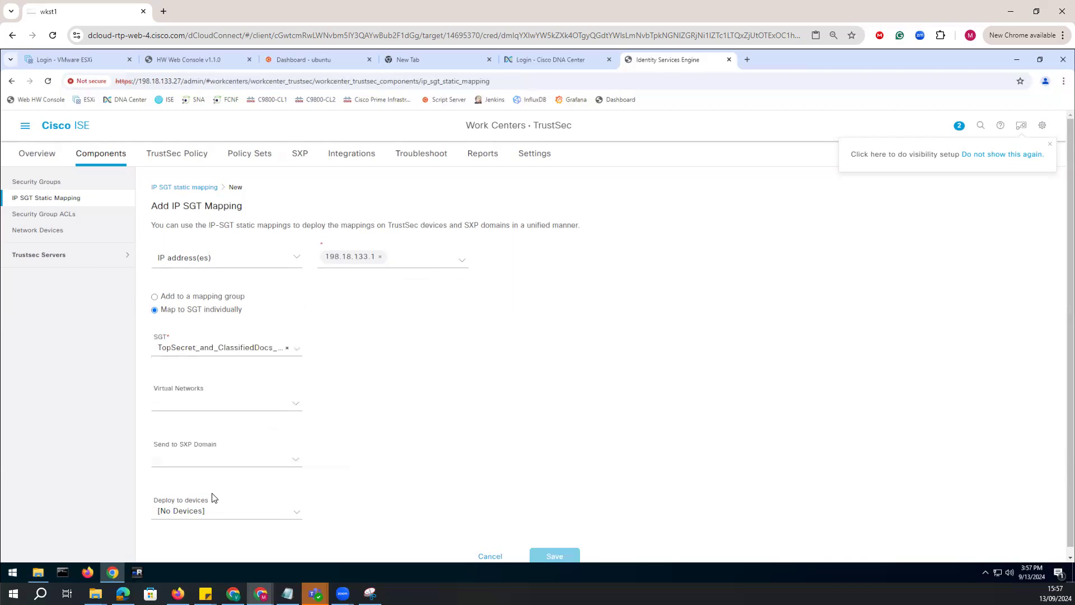
pyautogui.click(295, 507)
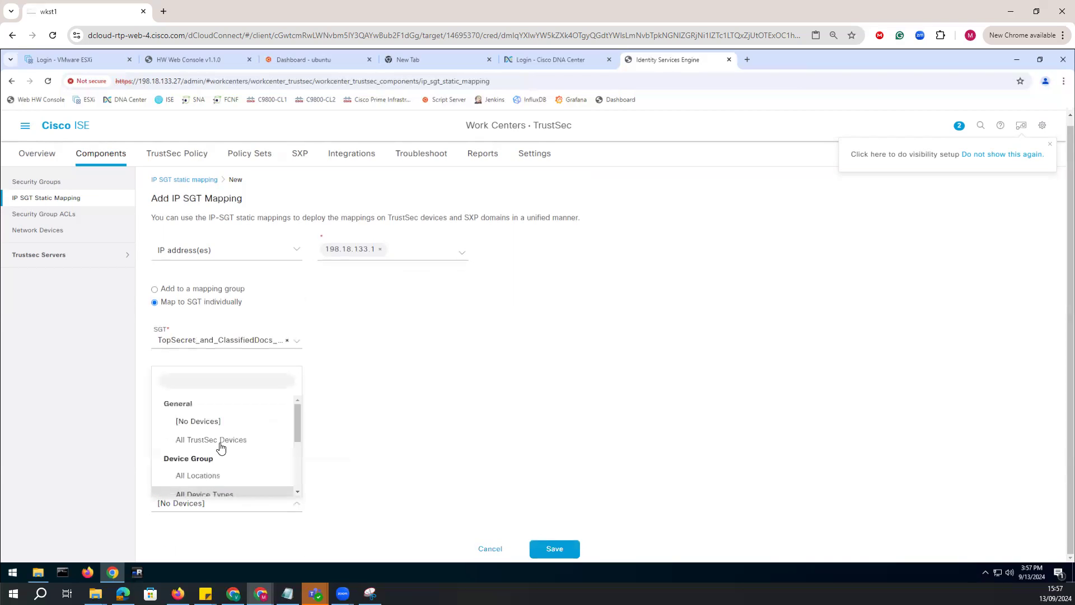
pyautogui.click(230, 440)
pyautogui.click(551, 549)
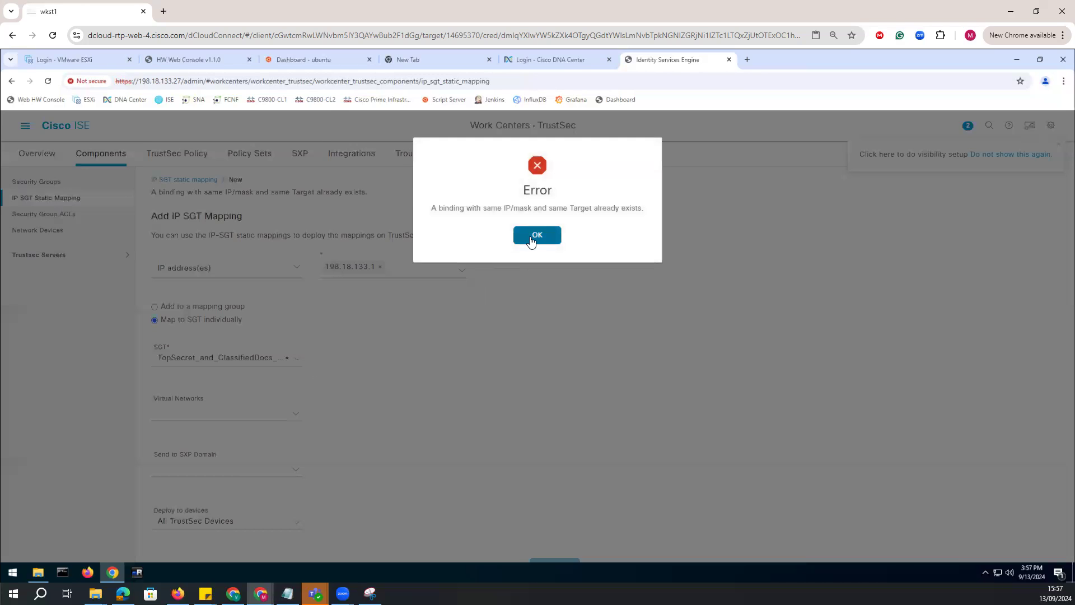
pyautogui.click(532, 240)
pyautogui.click(46, 200)
pyautogui.click(557, 228)
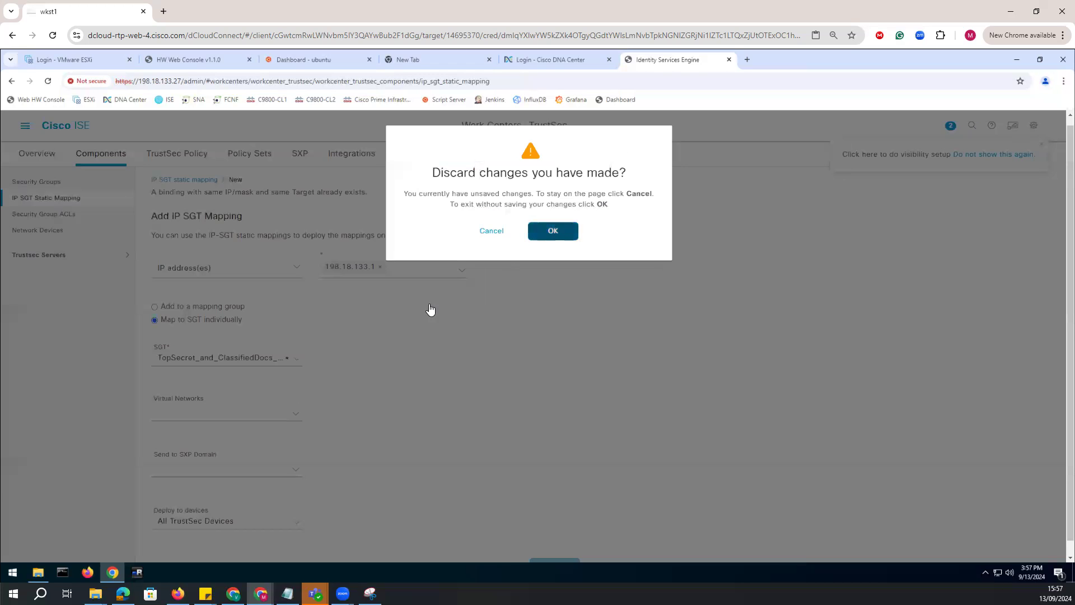
# Delete the existing 198.18.133.1 IP SGT static mapping.
pyautogui.click(165, 308)
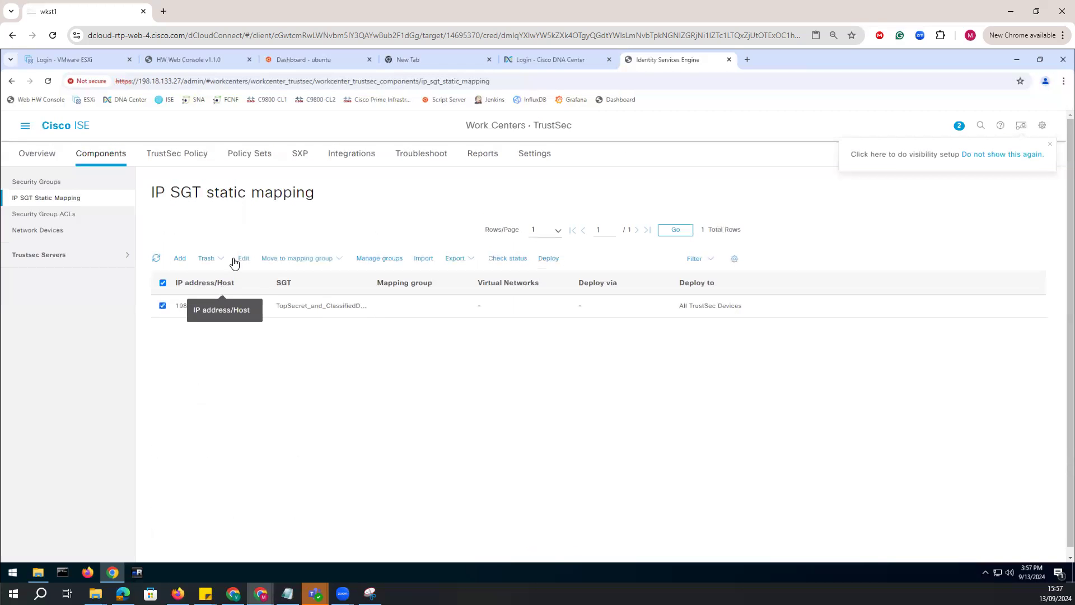
pyautogui.click(208, 259)
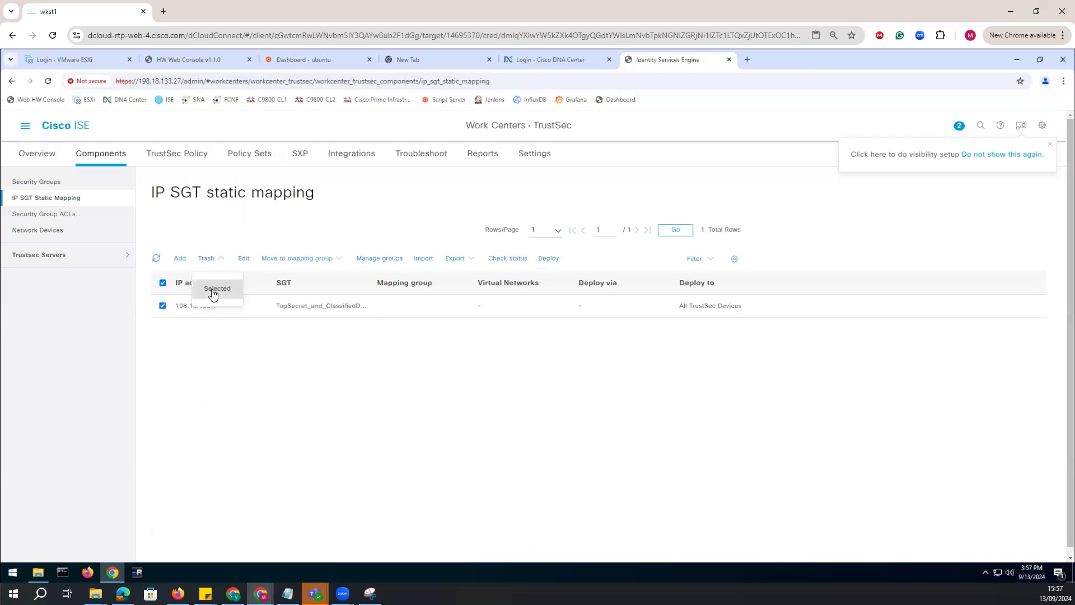
pyautogui.click(209, 290)
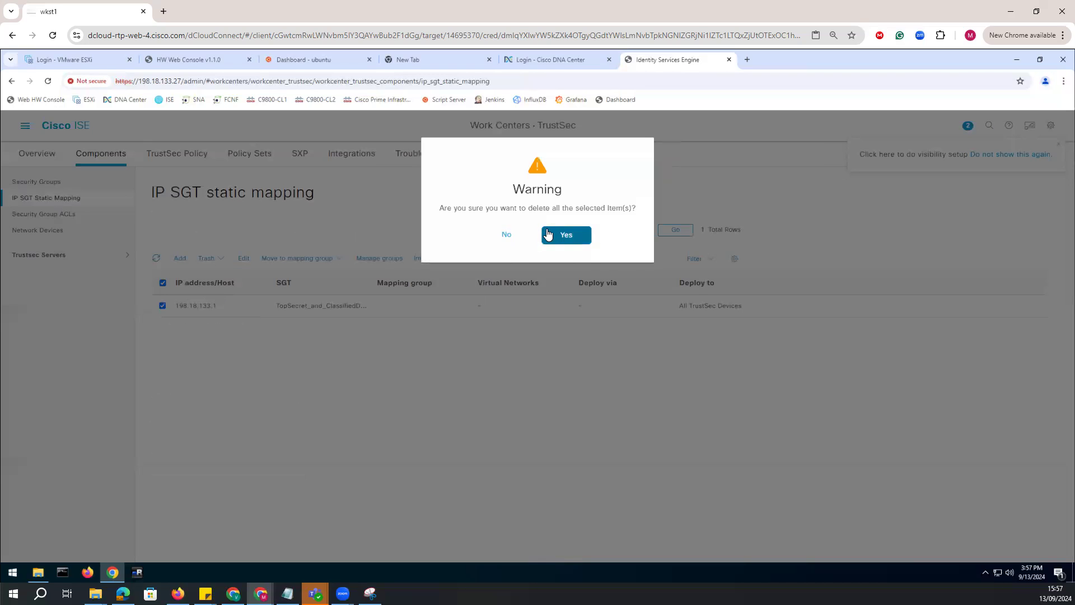
pyautogui.click(572, 237)
# Start a new IP SGT mapping for IP address 198.18.133.1 and assign it the TopSecret_and_ClassifiedDocs_Svr SGT.
pyautogui.click(183, 261)
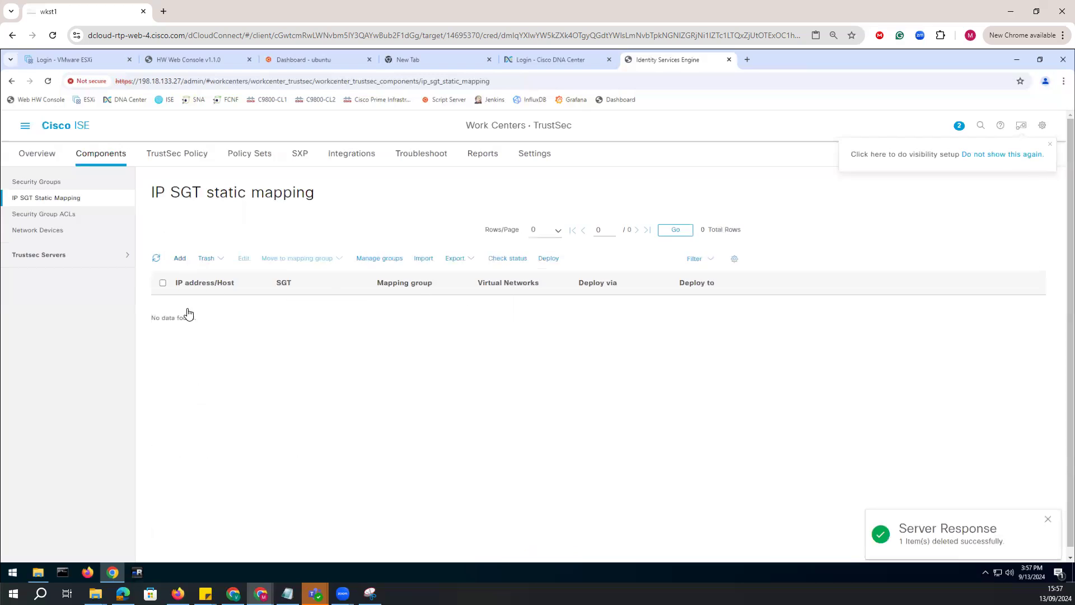
pyautogui.click(320, 259)
pyautogui.click(350, 260)
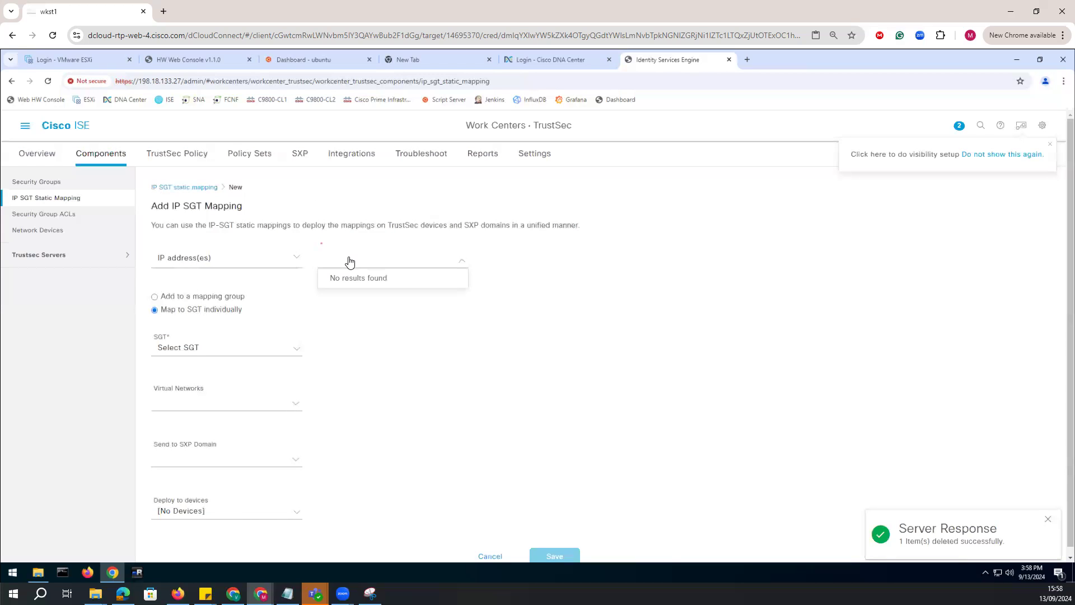
pyautogui.write('198.18.133.1')
pyautogui.press('Return')
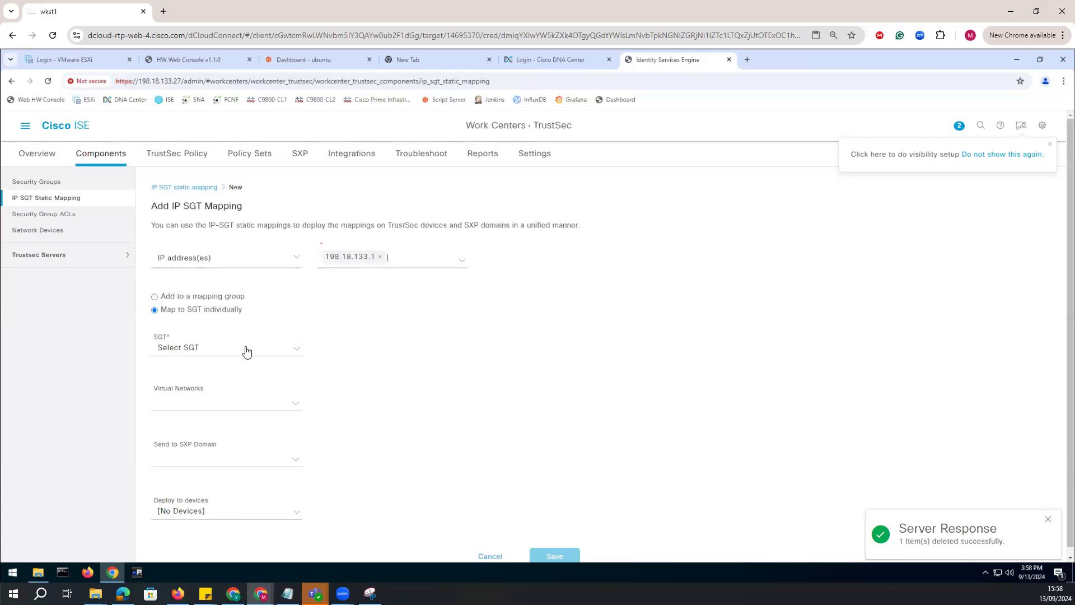
pyautogui.click(305, 347)
pyautogui.scroll(-5, 252, 455)
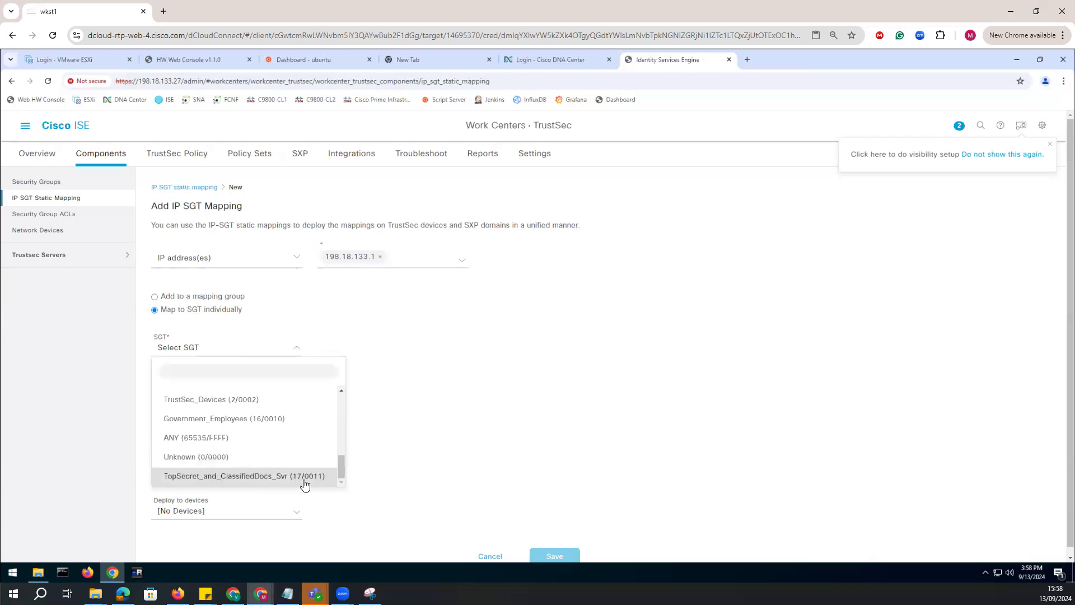
pyautogui.click(302, 478)
# Set the mapping to deploy to All TrustSec Devices and save it.
pyautogui.click(241, 515)
pyautogui.scroll(-3, 224, 465)
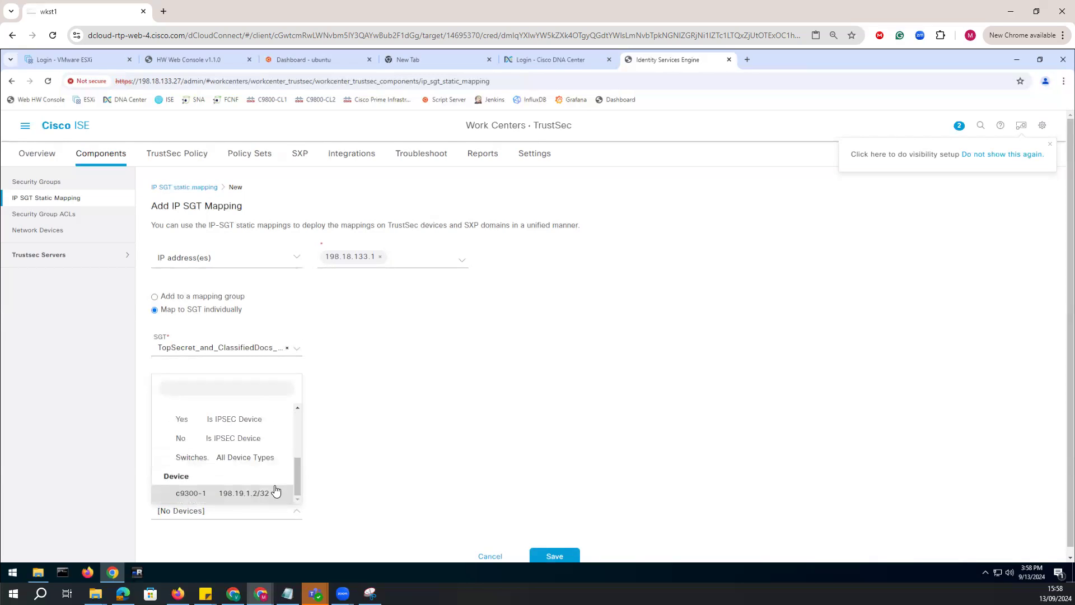
pyautogui.moveTo(297, 479); pyautogui.dragTo(306, 438)
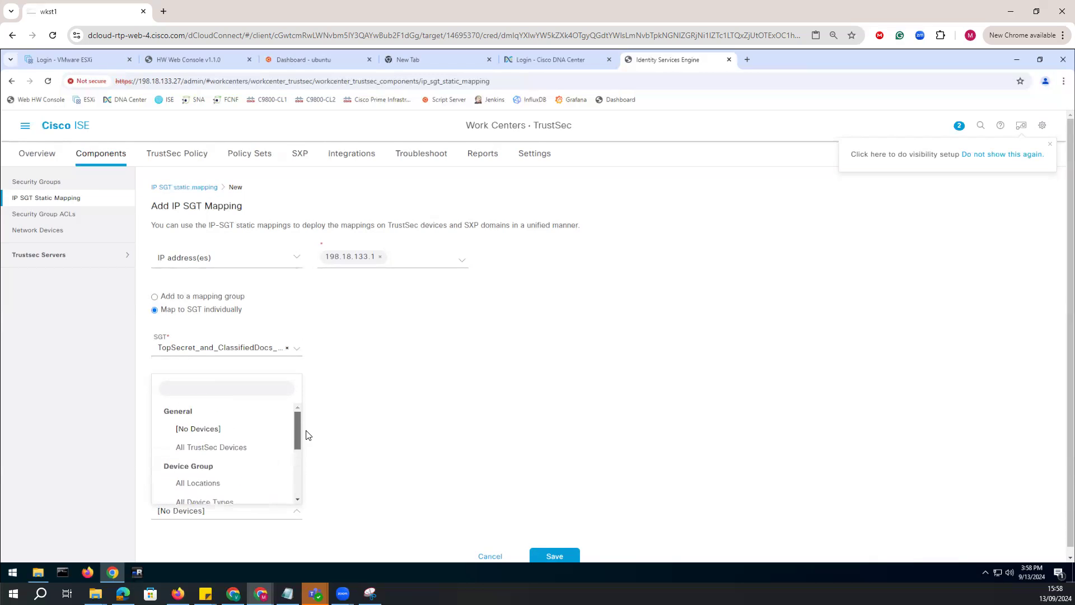
pyautogui.click(204, 448)
pyautogui.click(548, 561)
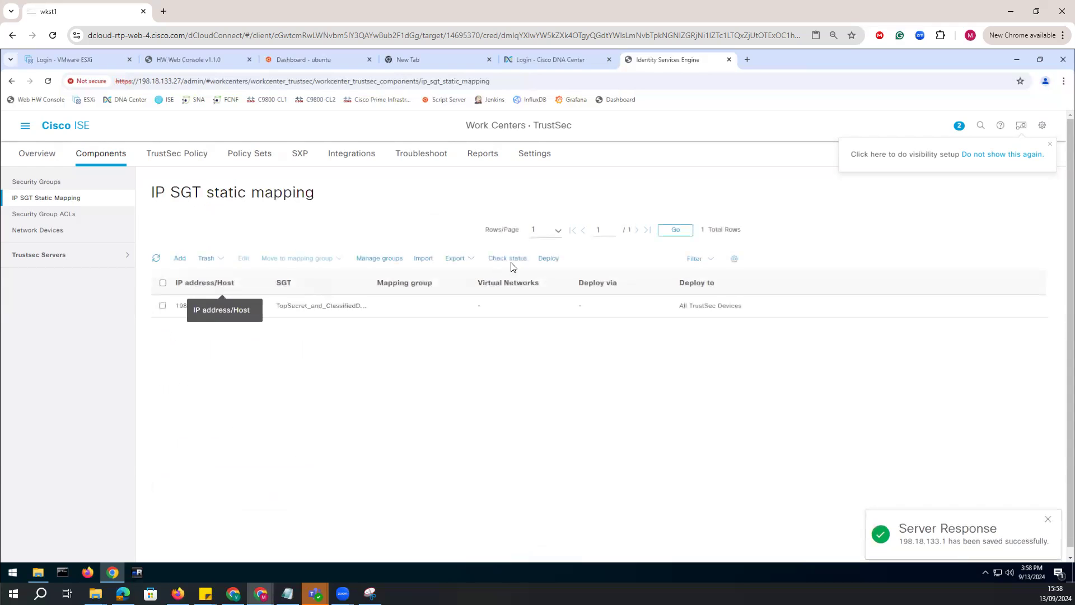
# Try to deploy the recreated IP SGT static mapping, check the deployment log, and close it.
pyautogui.click(549, 260)
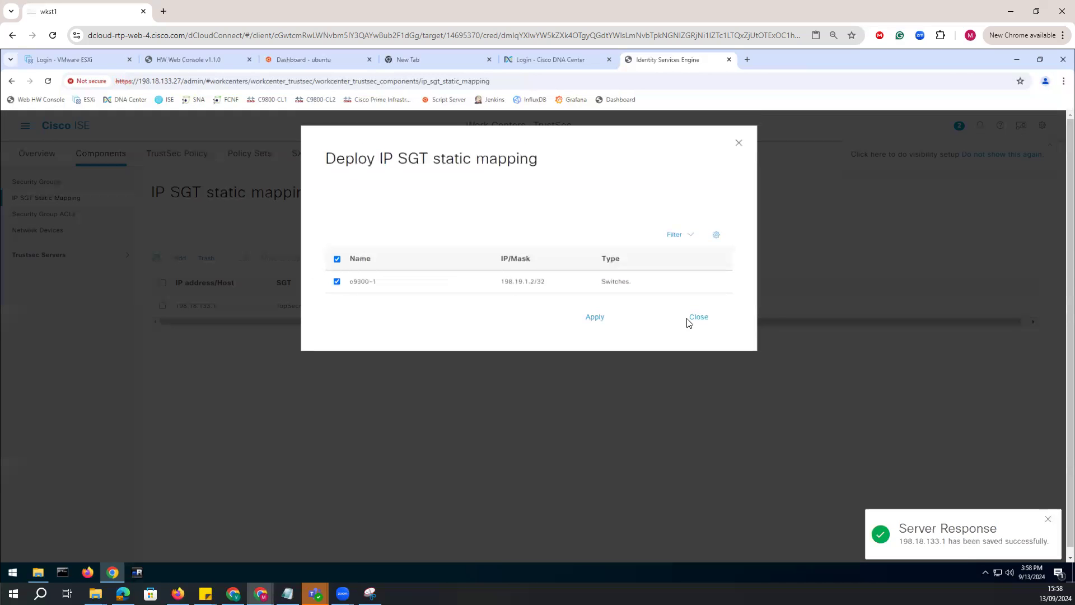
pyautogui.click(596, 318)
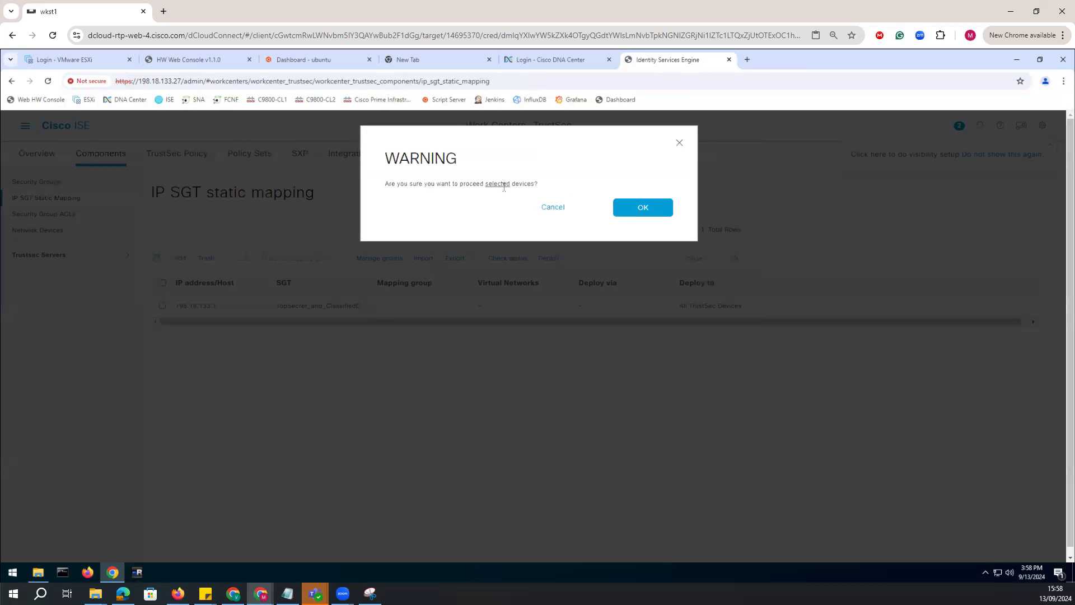
pyautogui.click(638, 211)
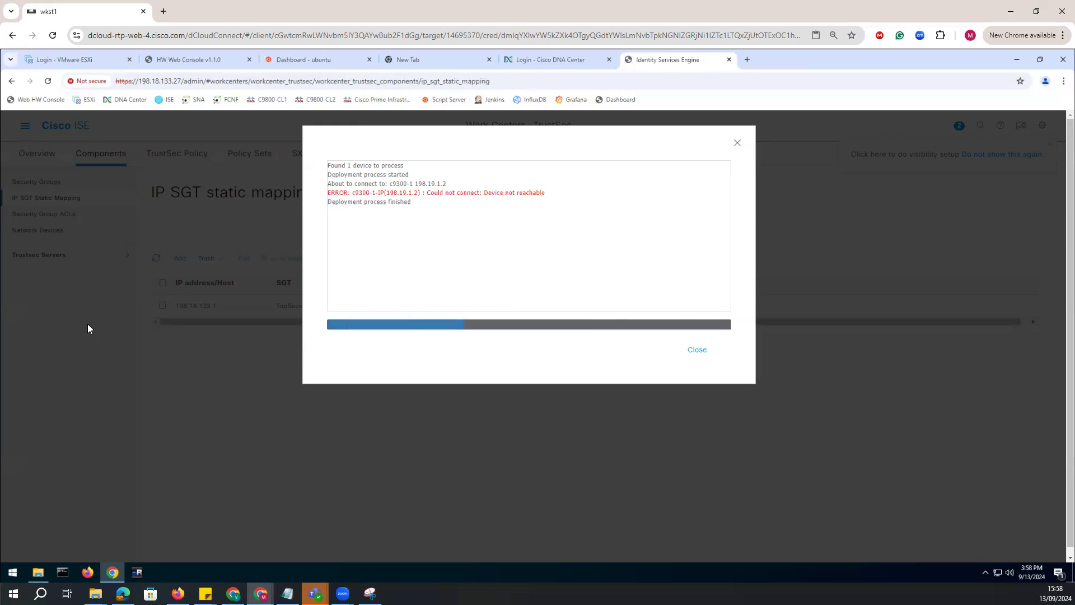
pyautogui.click(698, 349)
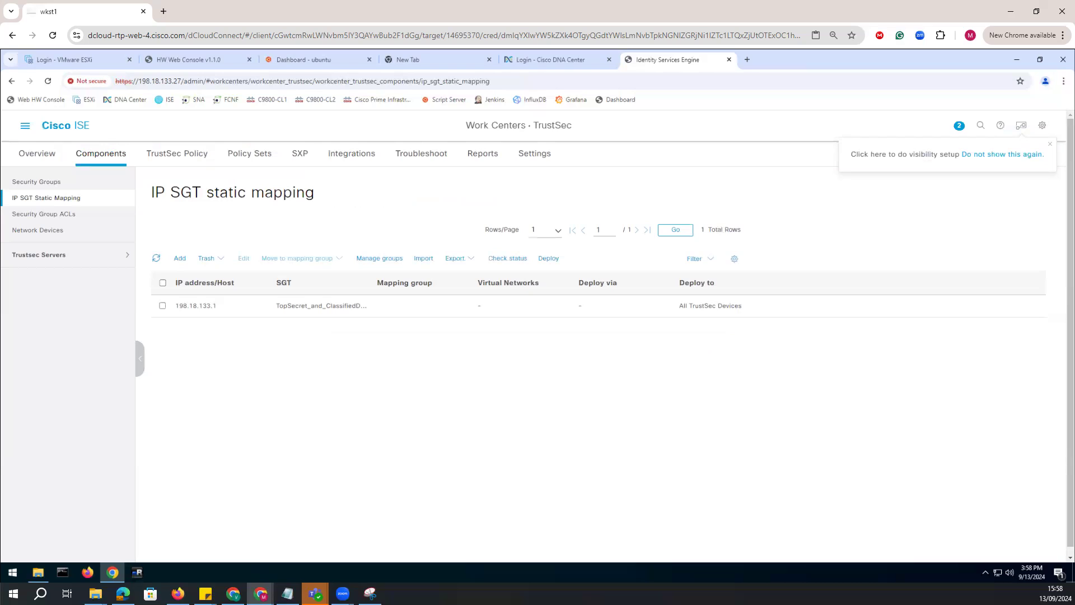
# Switch to Notepad to review the ISE step on configuring and applying security group ACLs, and return to ISE.
pyautogui.click(287, 593)
pyautogui.moveTo(560, 444); pyautogui.dragTo(391, 446)
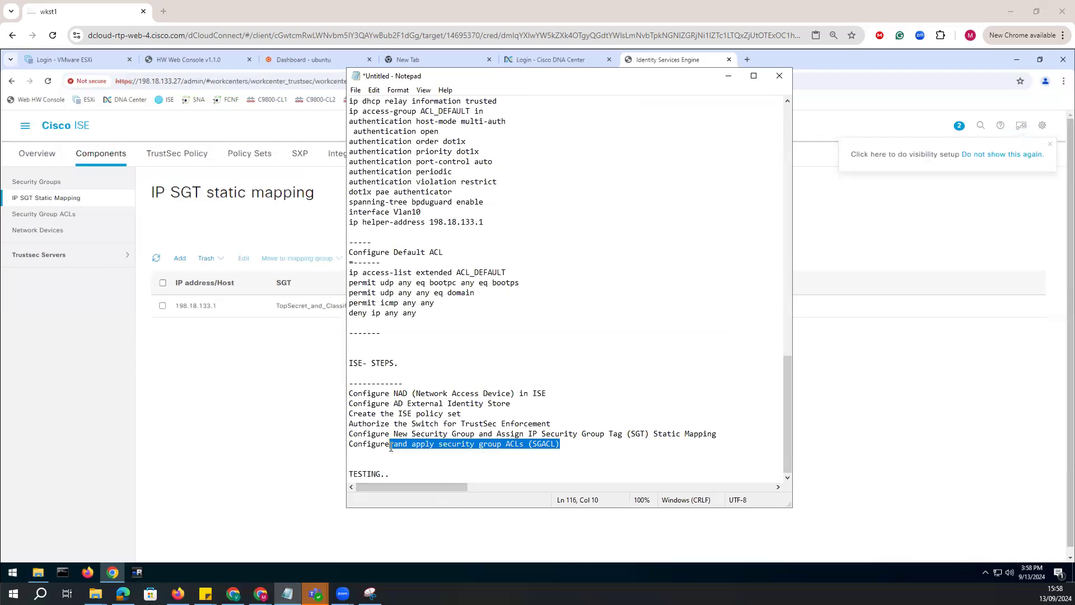
pyautogui.click(241, 415)
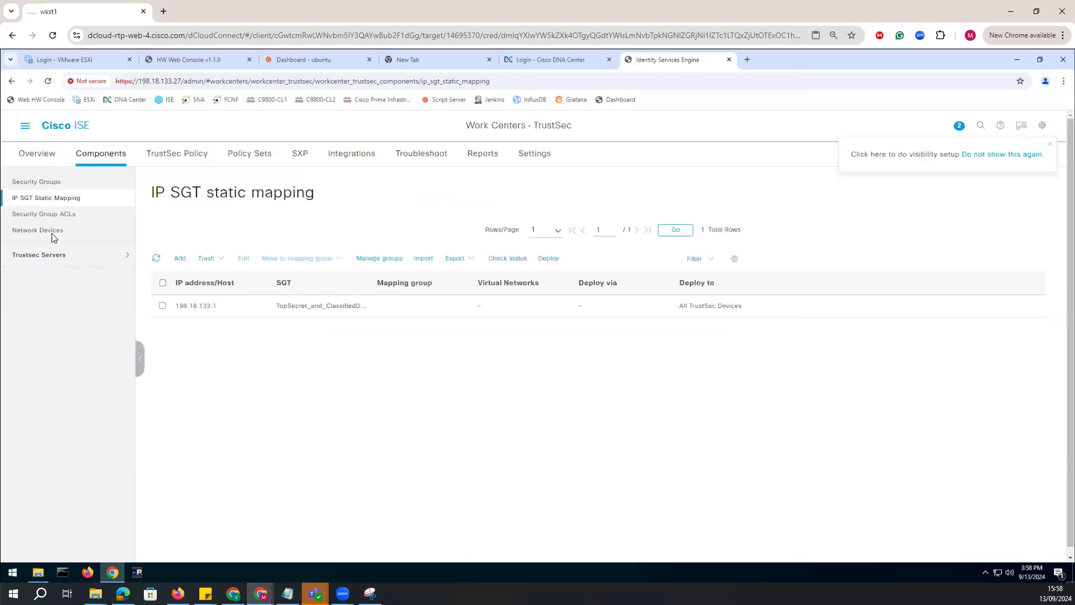
# Start a new security group ACL named Block_TopSecret_Docs.
pyautogui.click(52, 214)
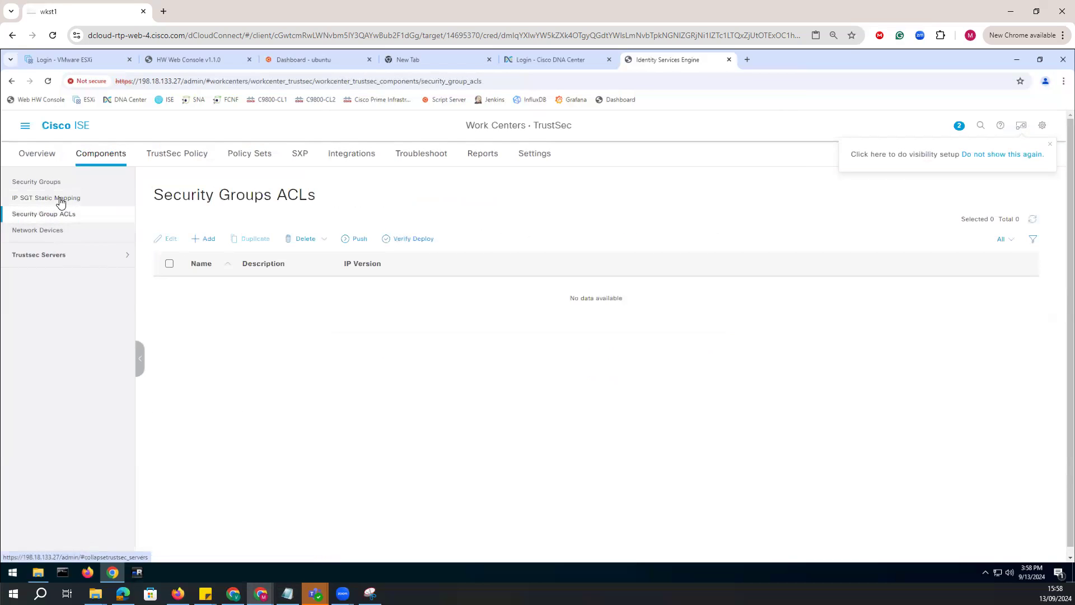
pyautogui.click(205, 239)
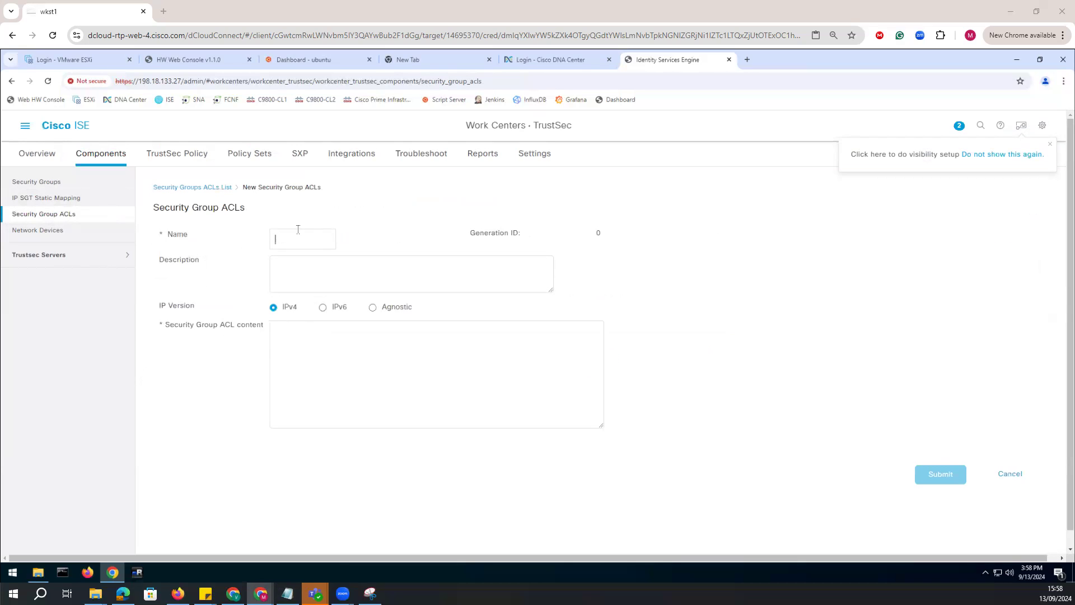
pyautogui.write('_TopSecret_Docs')
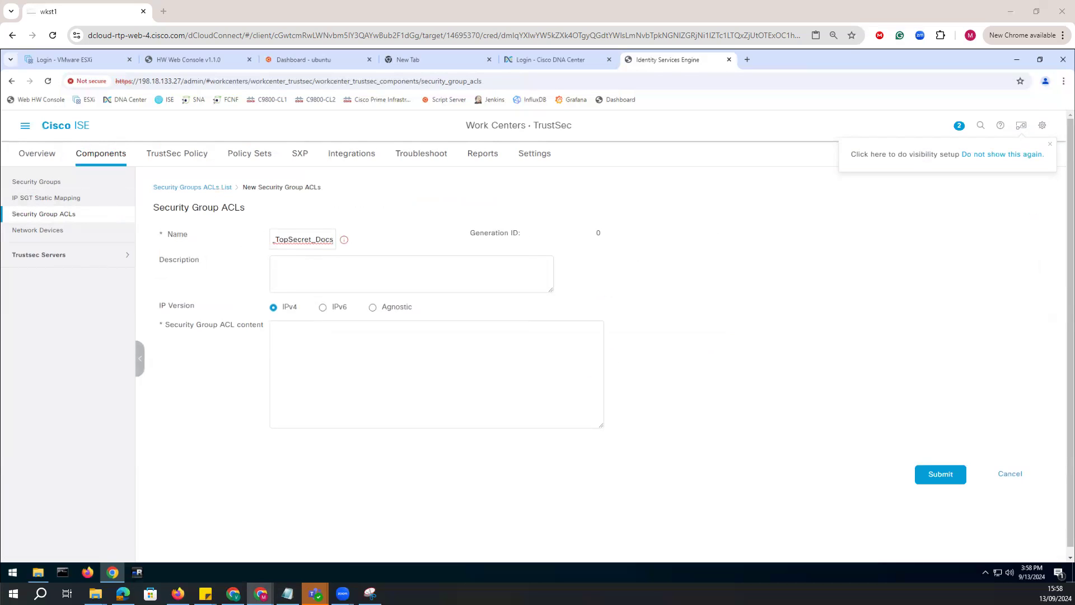
# Enter "deny tcp dst eq 8080" and "permit ip" as the IPv4 ACL content and submit the ACL.
pyautogui.click(281, 331)
pyautogui.write('deny tcp dst eq 8080')
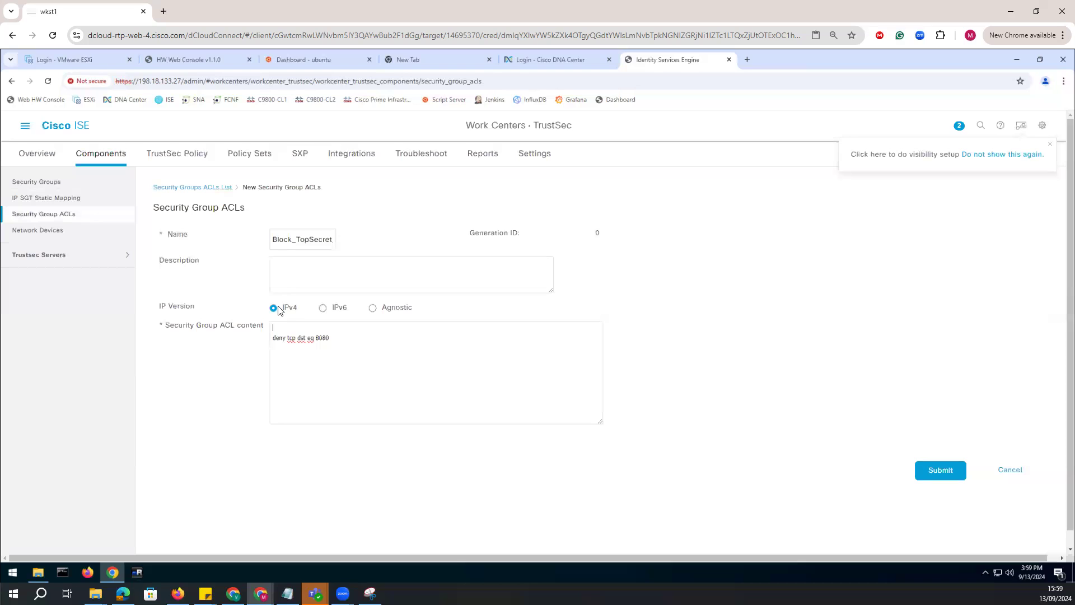
pyautogui.press('BackSpace')
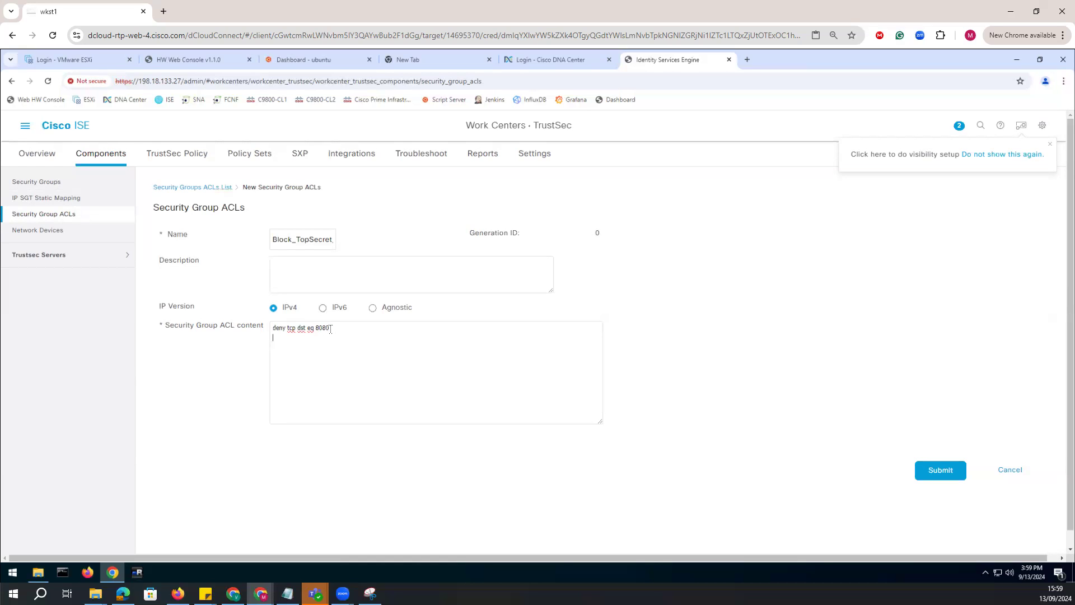
pyautogui.write('permit ip')
pyautogui.press('Return')
pyautogui.click(938, 471)
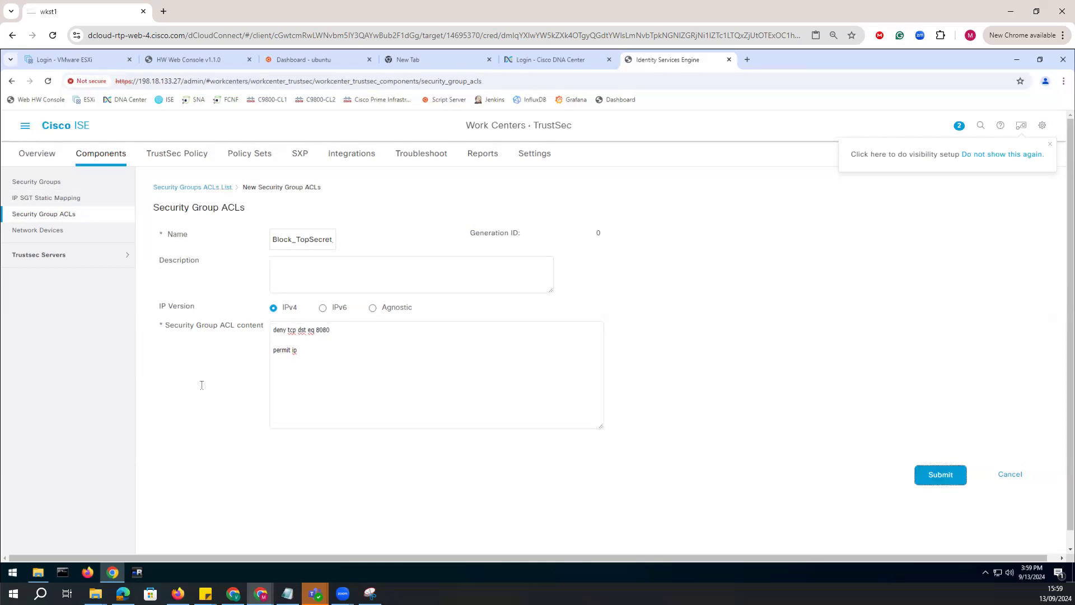
# Start a second security group ACL named Block_TS_and_ClassifiedDocs with the rules "deny tcp dst eq 8080" and "deny tcp dst eq 8081".
pyautogui.click(211, 239)
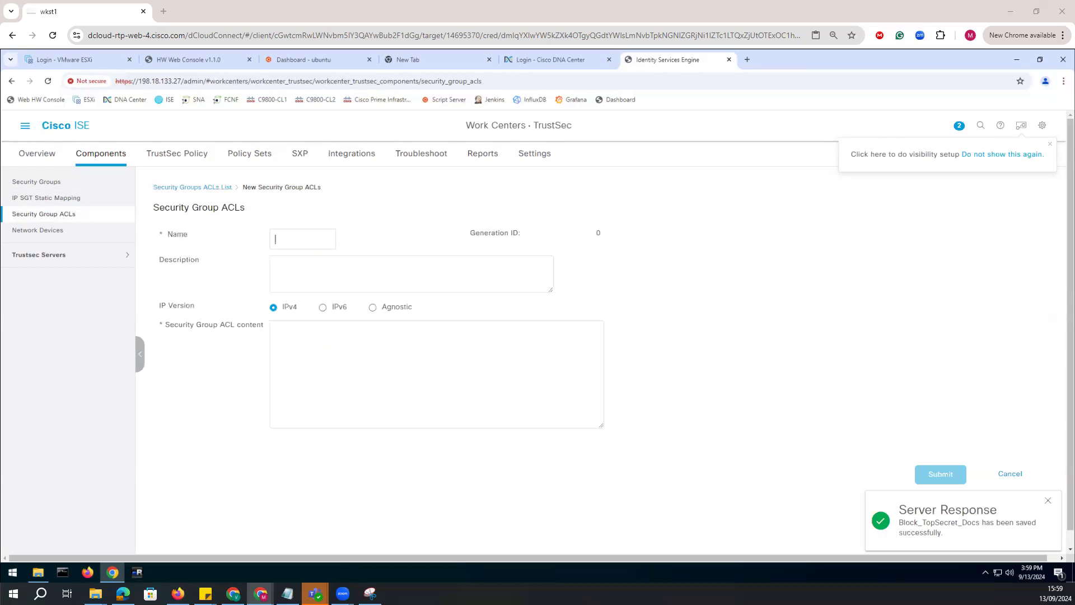
pyautogui.write('Block_TS_and_Classified_Docs')
pyautogui.click(296, 331)
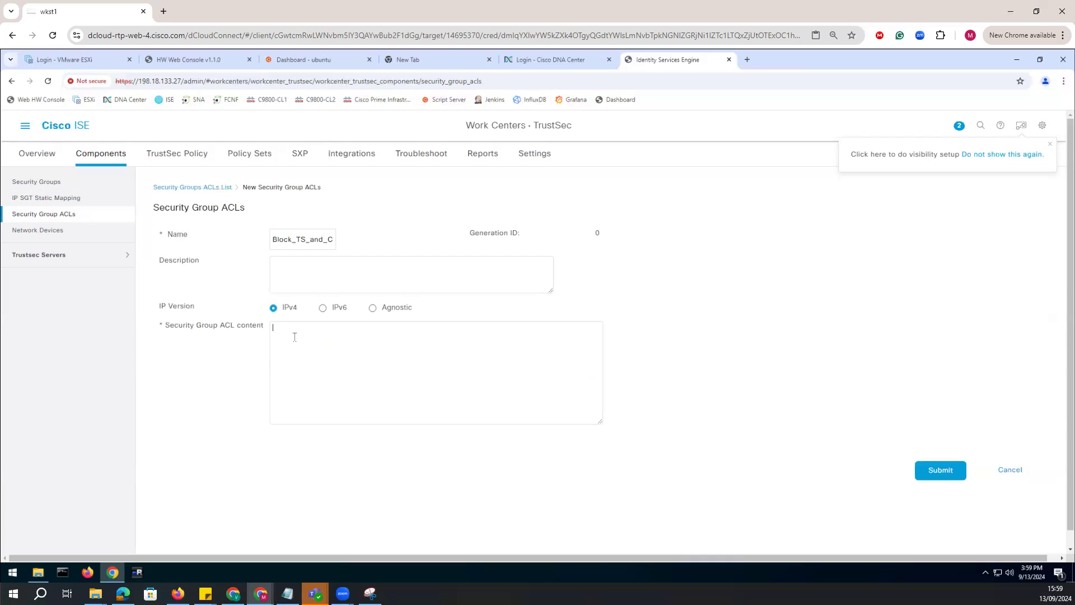
pyautogui.write('deny tcp dst eq 8080')
pyautogui.press('Delete')
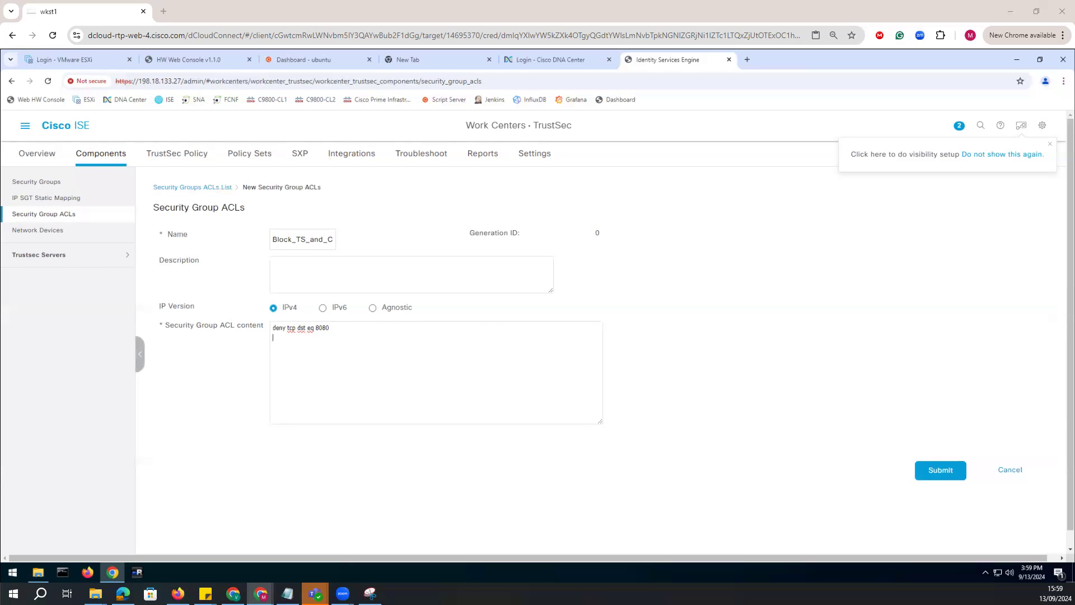
pyautogui.press('Return')
pyautogui.write('deny tcp dst eq 8081')
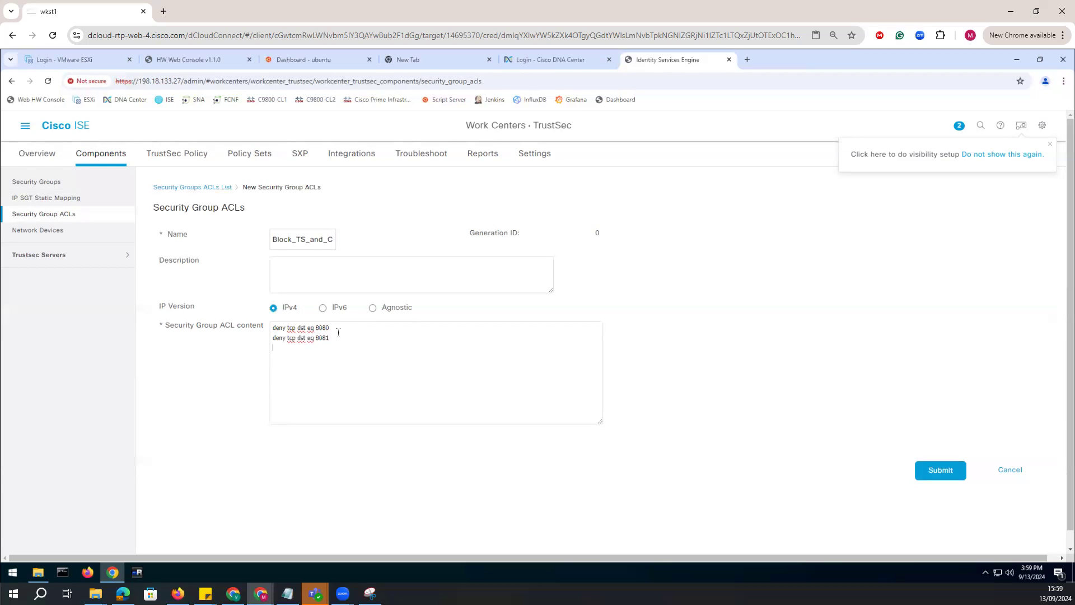
# Separate the two deny rules with a blank line, add a final "permit ip" rule, and submit the ACL.
pyautogui.click(330, 327)
pyautogui.press('Return')
pyautogui.write('#')
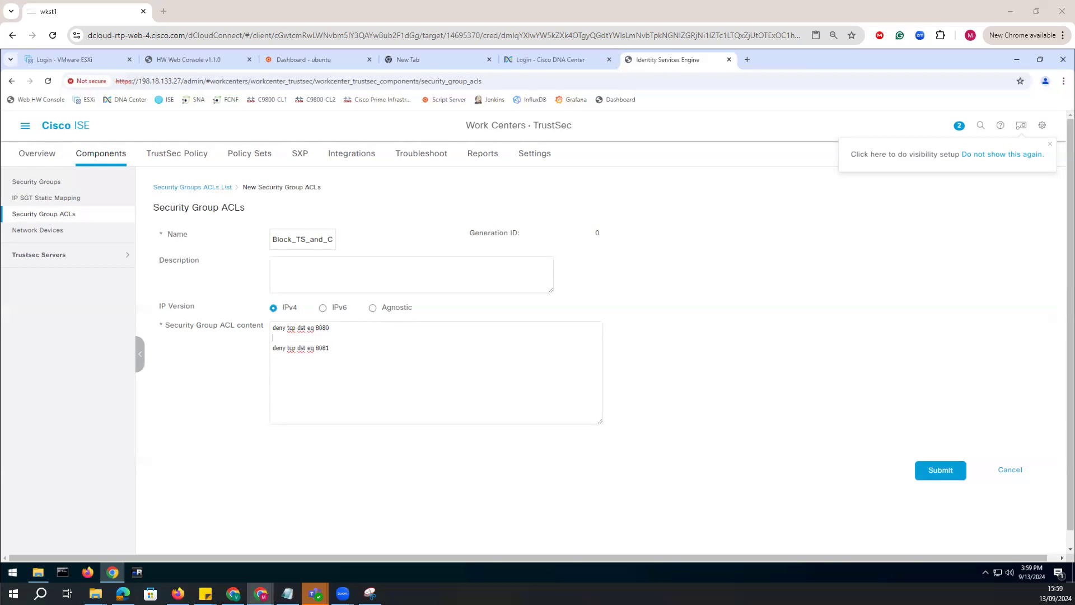
pyautogui.click(331, 349)
pyautogui.press('Return')
pyautogui.press('Return')
pyautogui.write('permit ip')
pyautogui.press('BackSpace')
pyautogui.press('Return')
pyautogui.click(929, 473)
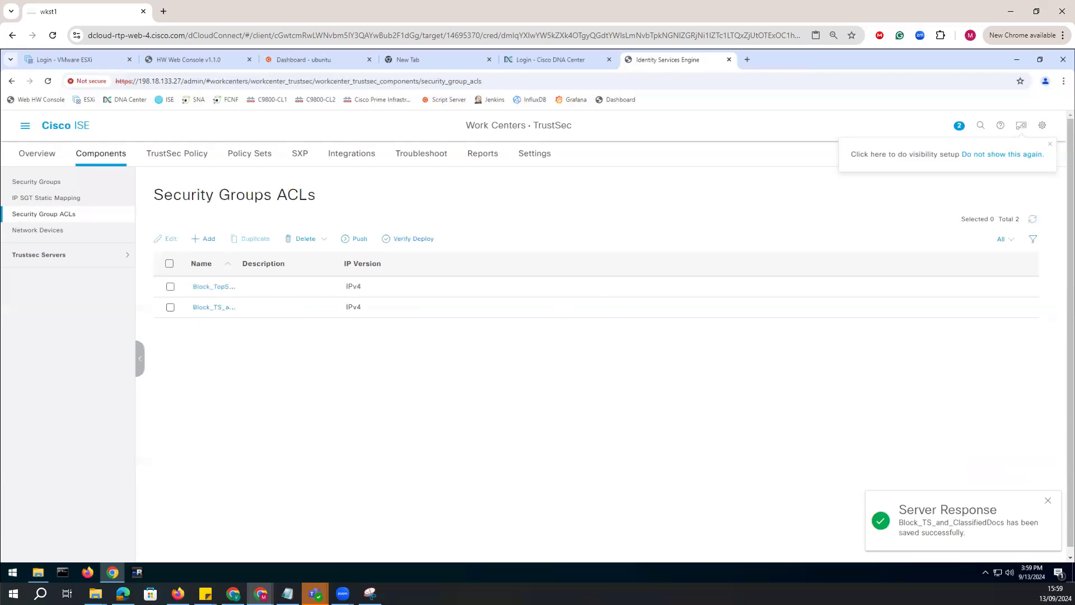
# Try to push both security group ACLs to the TrustSec devices.
pyautogui.click(169, 264)
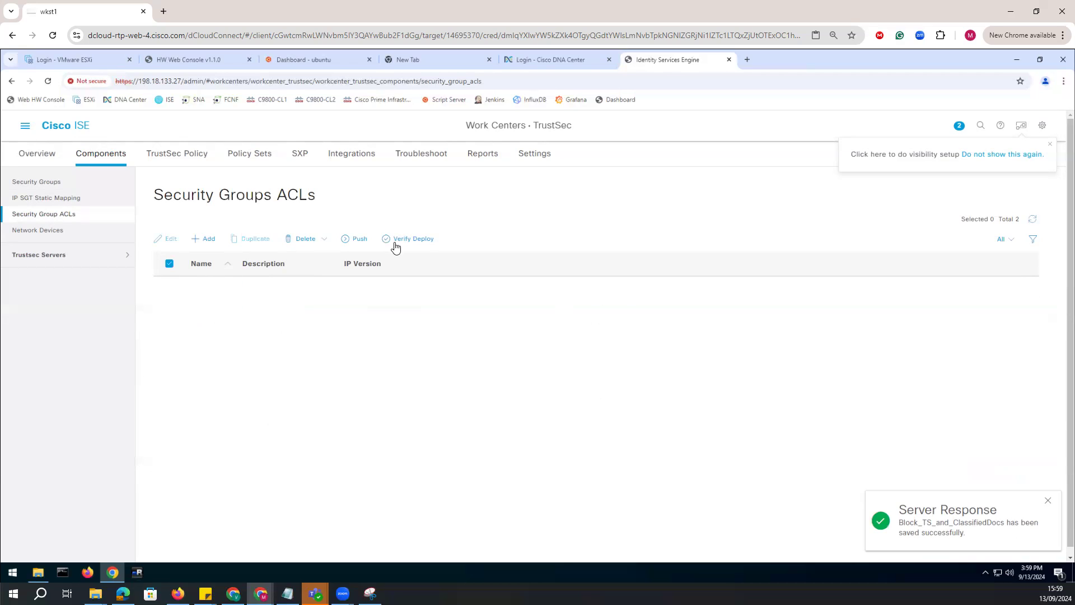
pyautogui.click(358, 245)
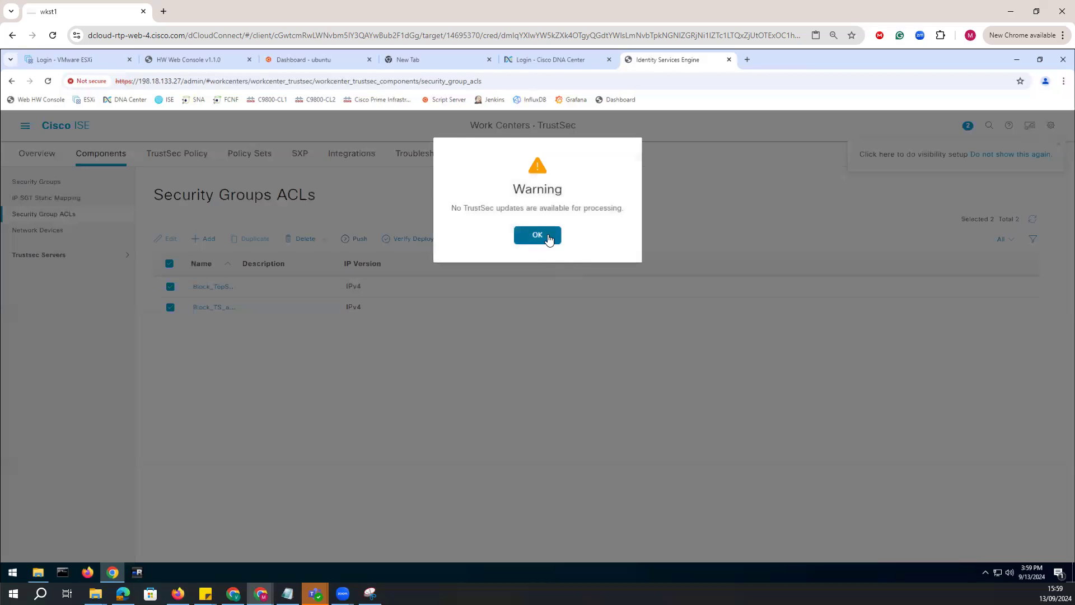
pyautogui.click(546, 236)
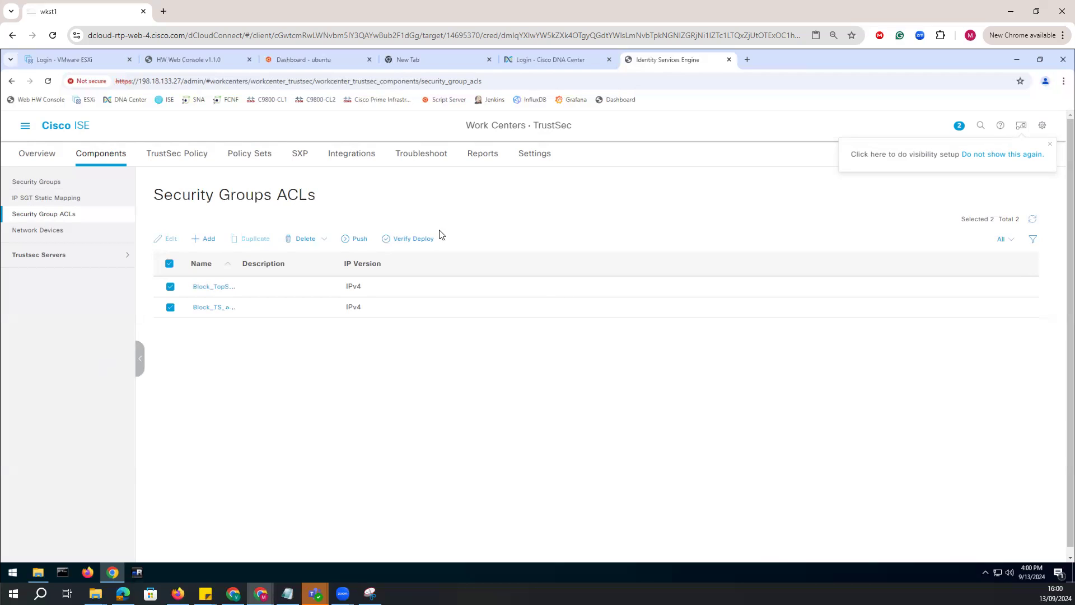
# Open the Production Matrix permissions for source Contractors and destination TopSecret_and_ClassifiedDocs_Svr.
pyautogui.click(168, 163)
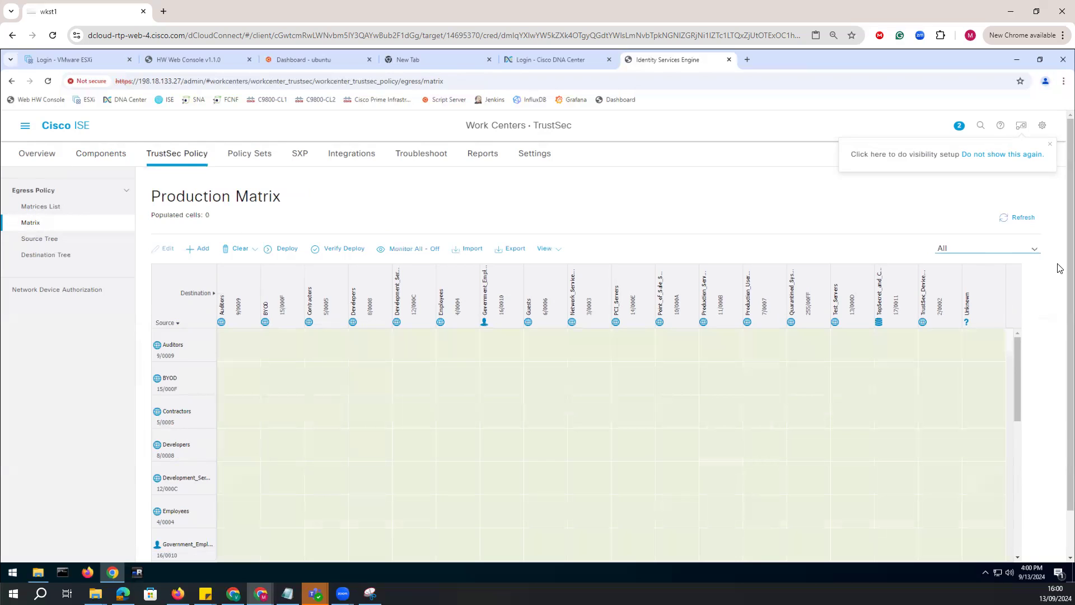
pyautogui.scroll(-1, 1058, 286)
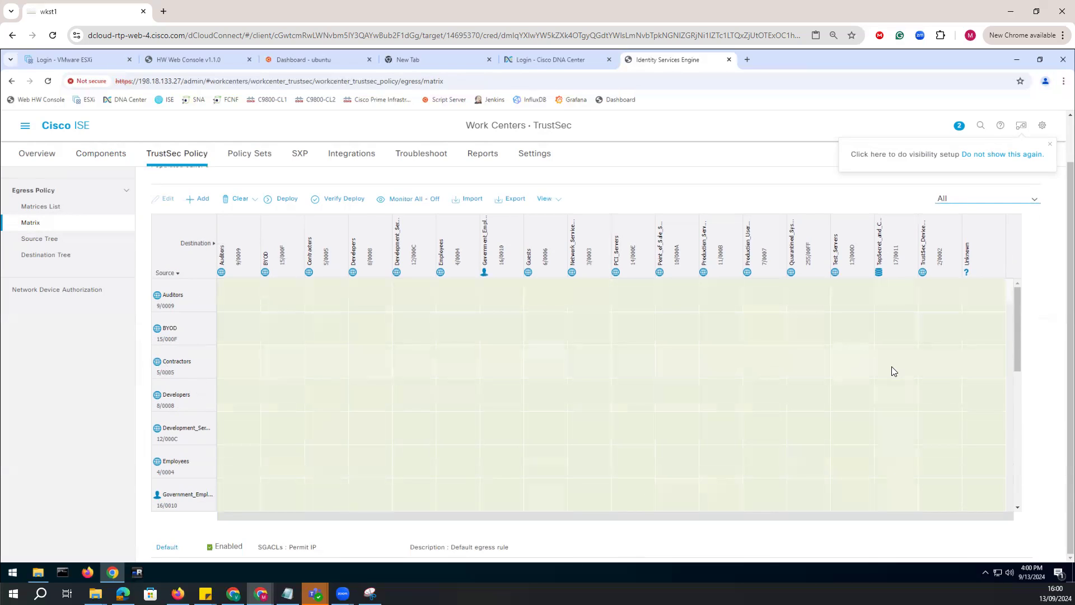
pyautogui.click(915, 350)
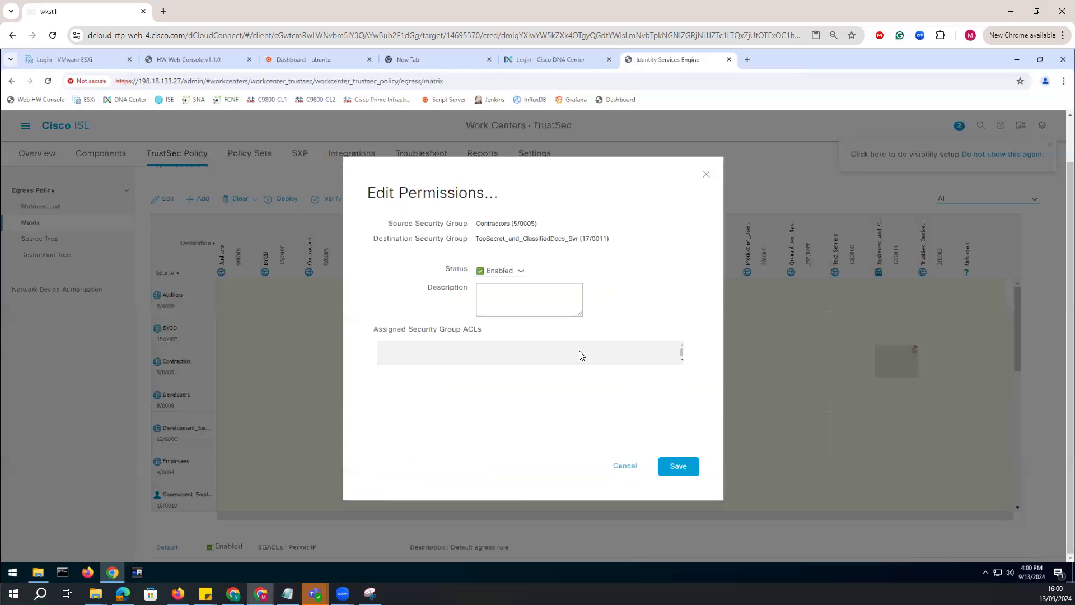
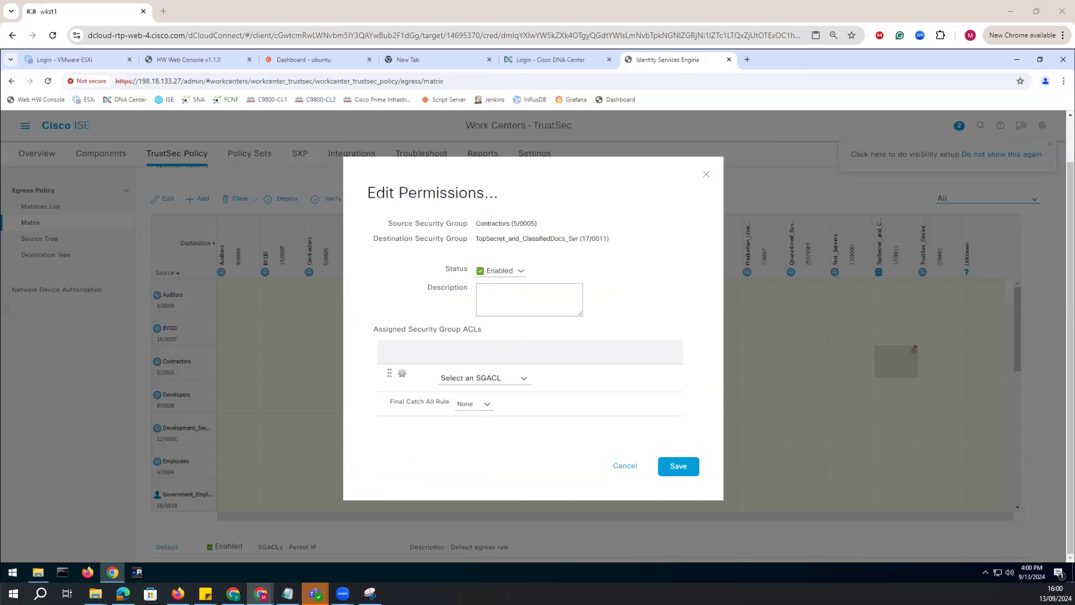
# Assign the Block_TopSecret_Docs SGACL to the Contractors to TopSecret_and_ClassifiedDocs_Svr cell and save the permissions.
pyautogui.click(524, 380)
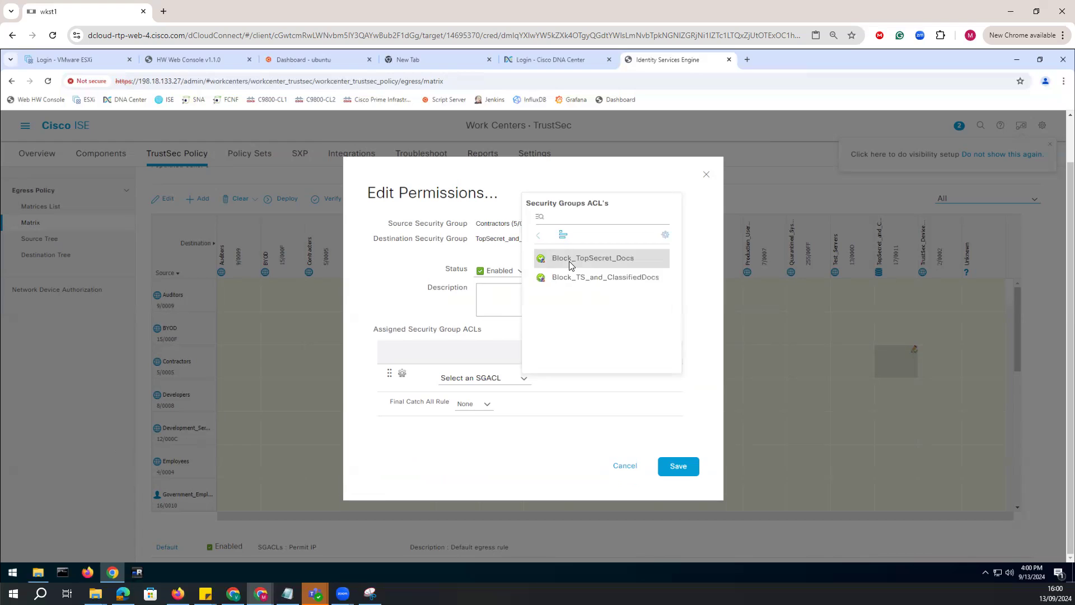
pyautogui.click(570, 263)
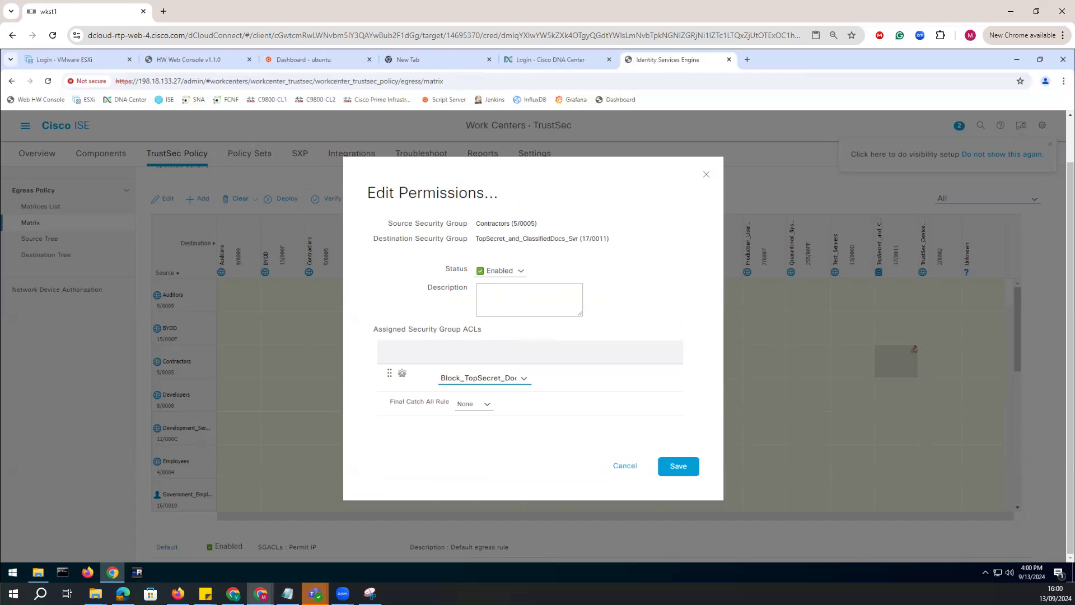
pyautogui.click(679, 469)
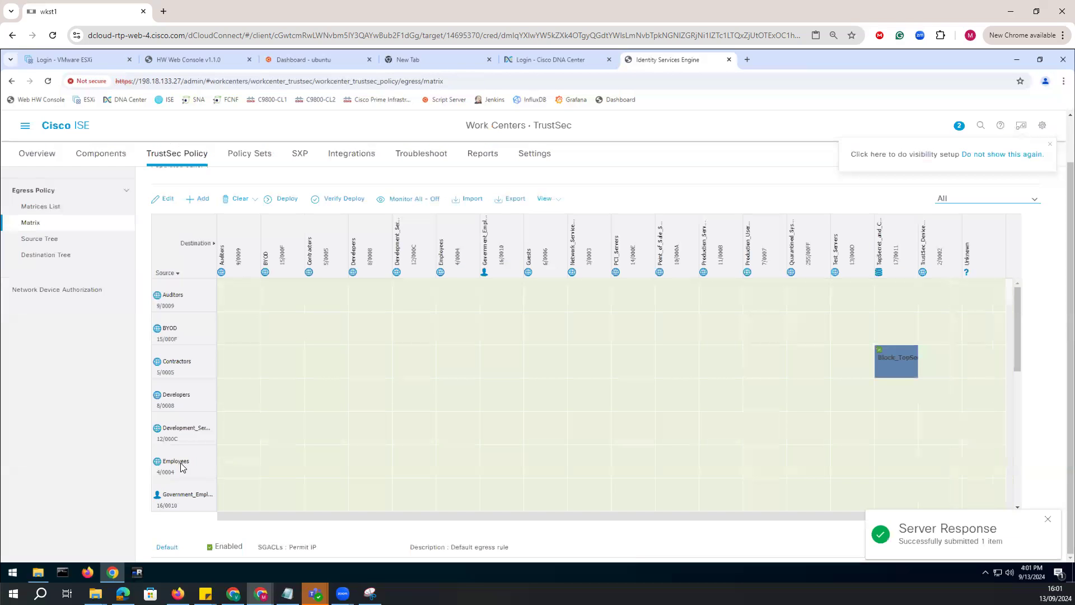
# Assign the Block_TS_and_ClassifiedDocs SGACL to source Guests and destination TopSecret_and_ClassifiedDocs_Svr, and save the permissions.
pyautogui.moveTo(1018, 345); pyautogui.dragTo(1016, 374)
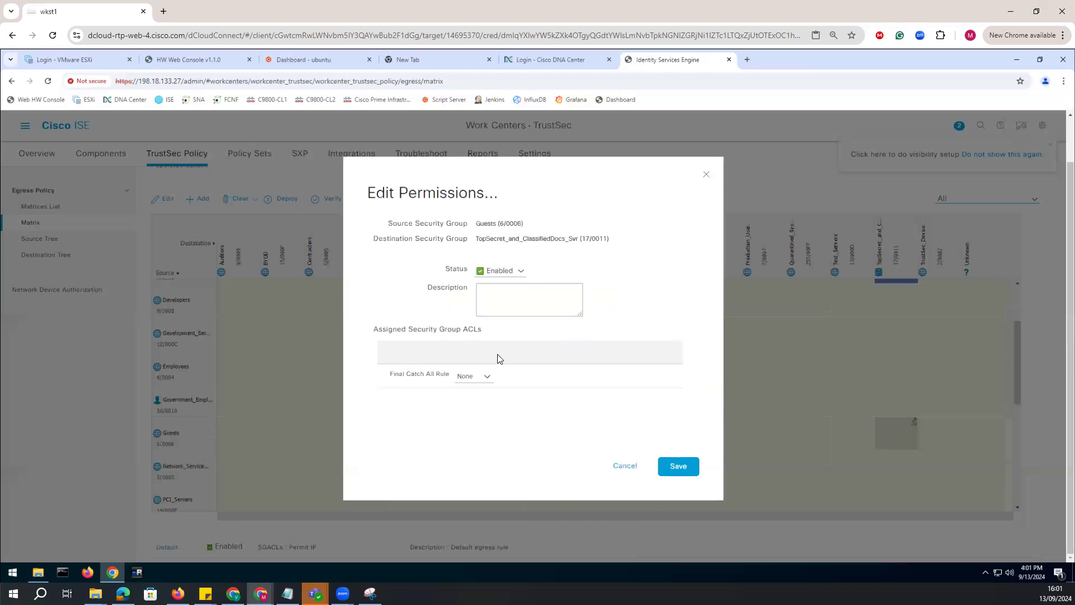
pyautogui.click(524, 378)
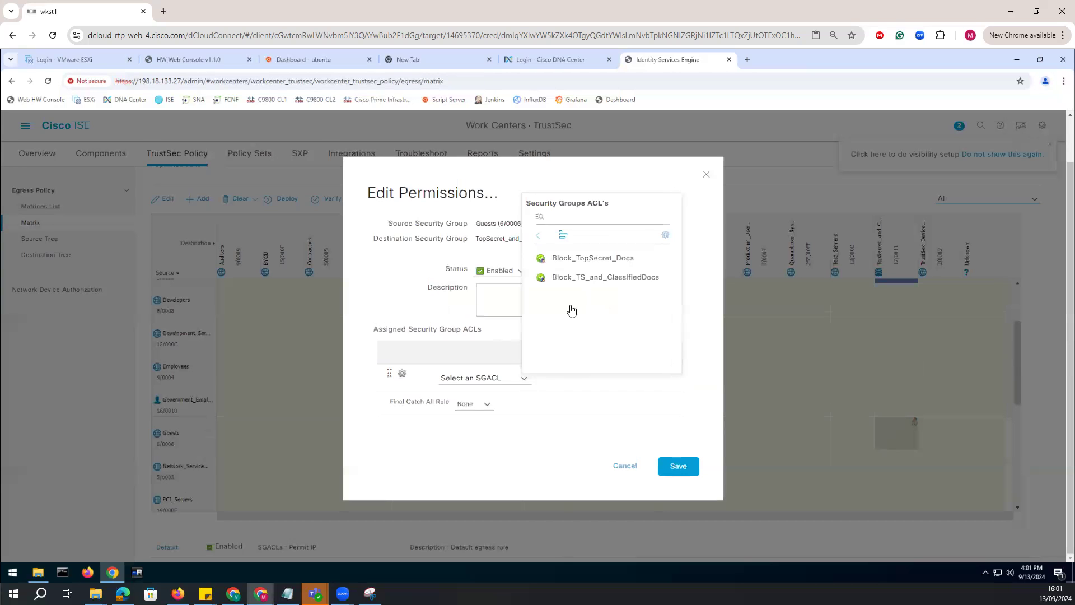
pyautogui.click(585, 278)
pyautogui.click(684, 469)
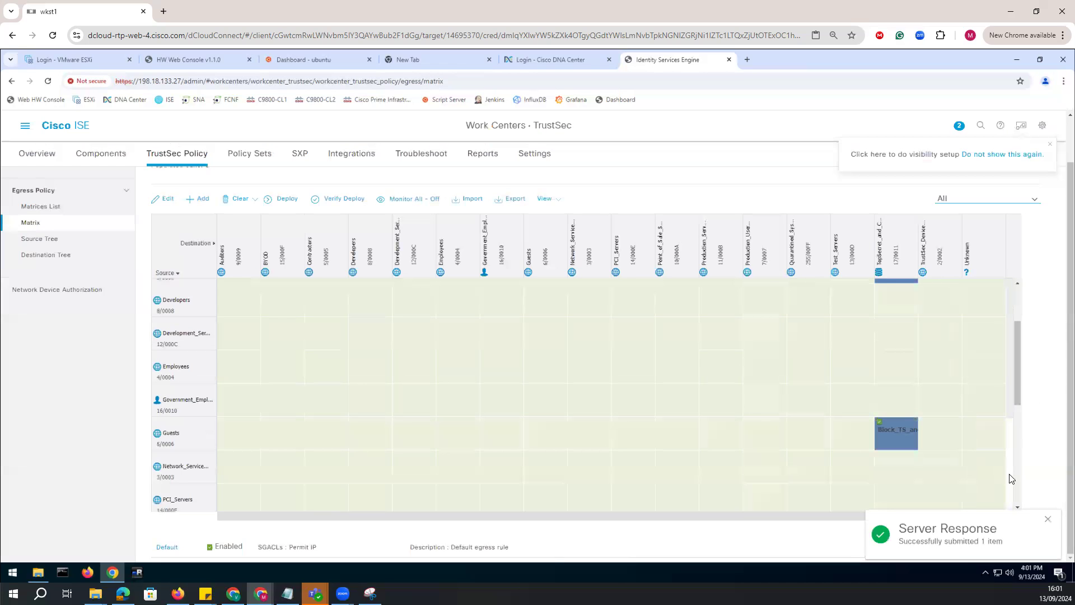
pyautogui.click(1047, 519)
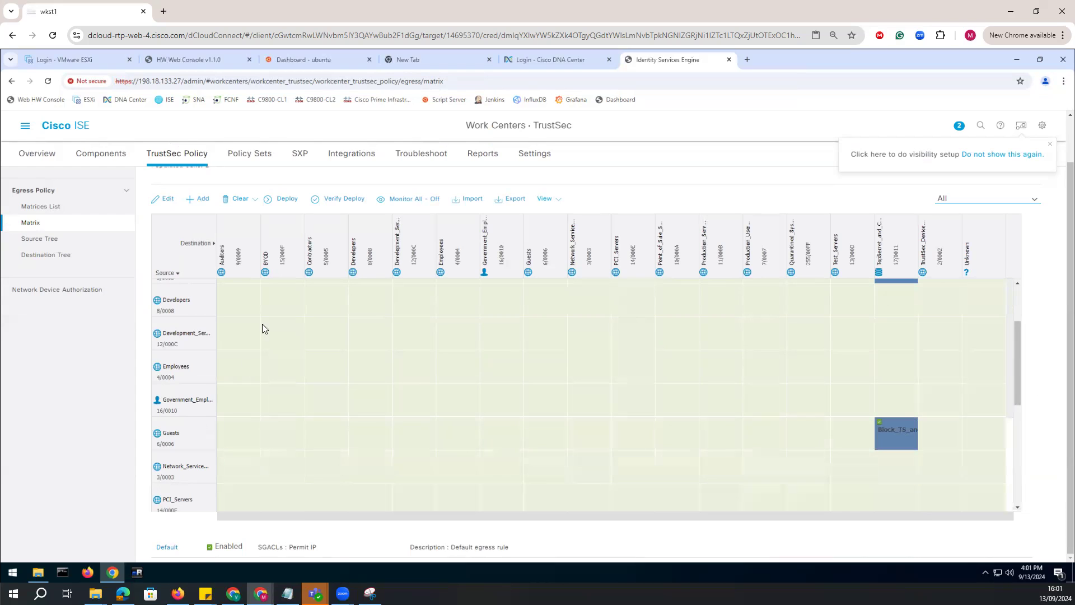
# Request deployment of the Production Matrix policy to the TrustSec devices.
pyautogui.click(283, 201)
pyautogui.click(536, 236)
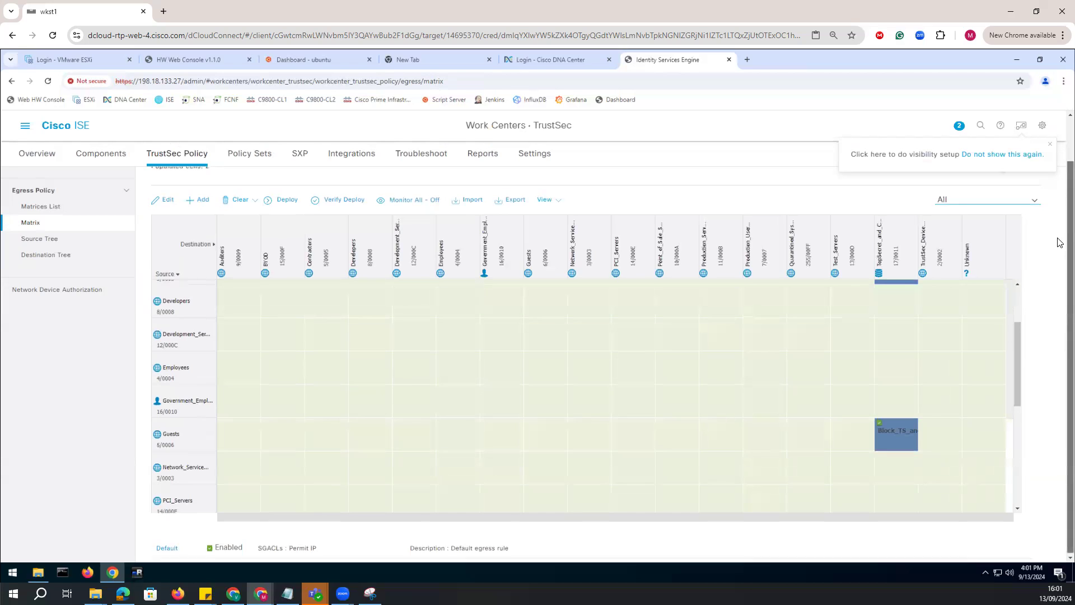
pyautogui.scroll(1, 1060, 309)
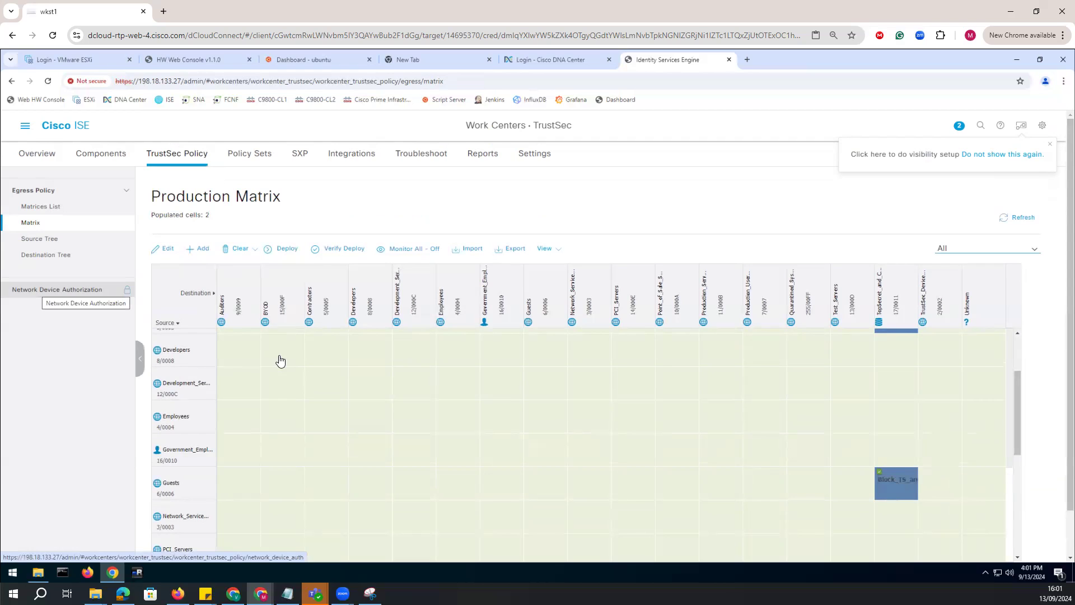
# Open the lab topology diagram and circle port Gig1/0/1 on Catalyst 9300 - 1.
pyautogui.click(185, 61)
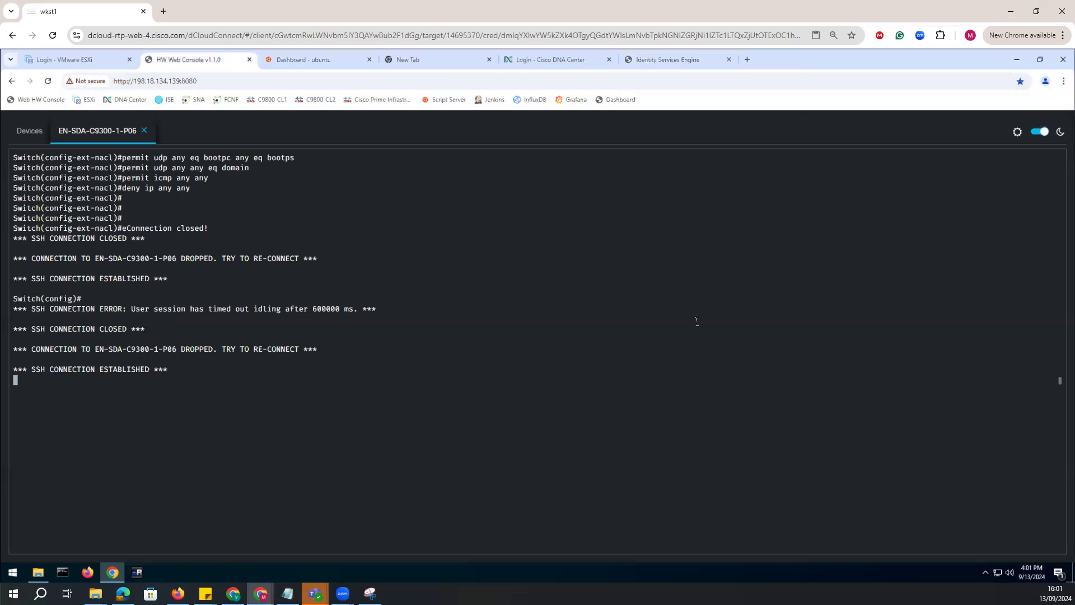
pyautogui.click(370, 593)
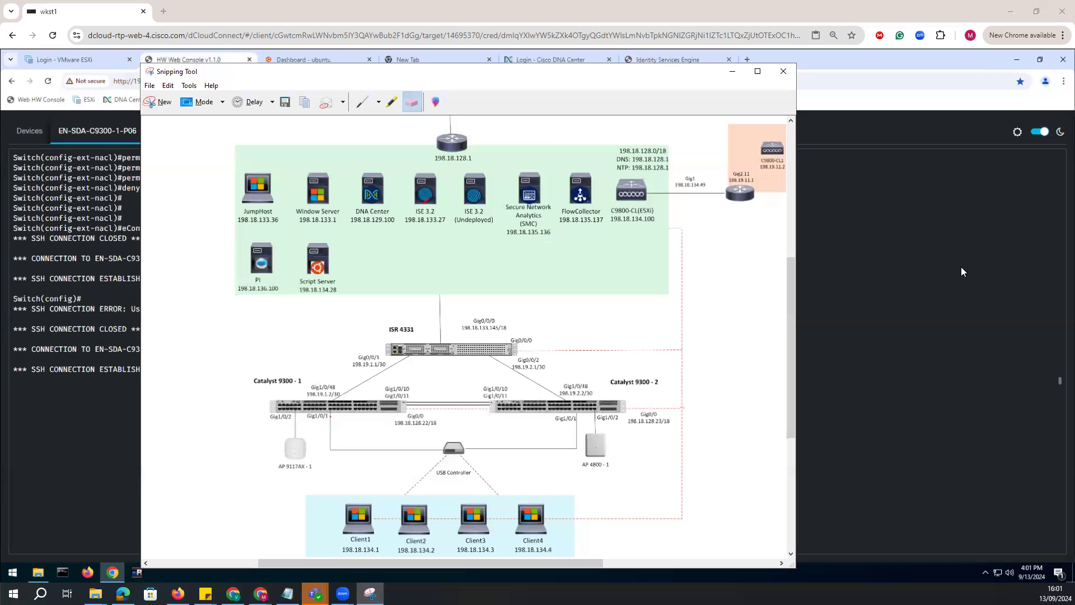
pyautogui.moveTo(339, 421)
pyautogui.mouseDown()
pyautogui.moveTo(314, 425)
pyautogui.moveTo(341, 411)
pyautogui.mouseUp()
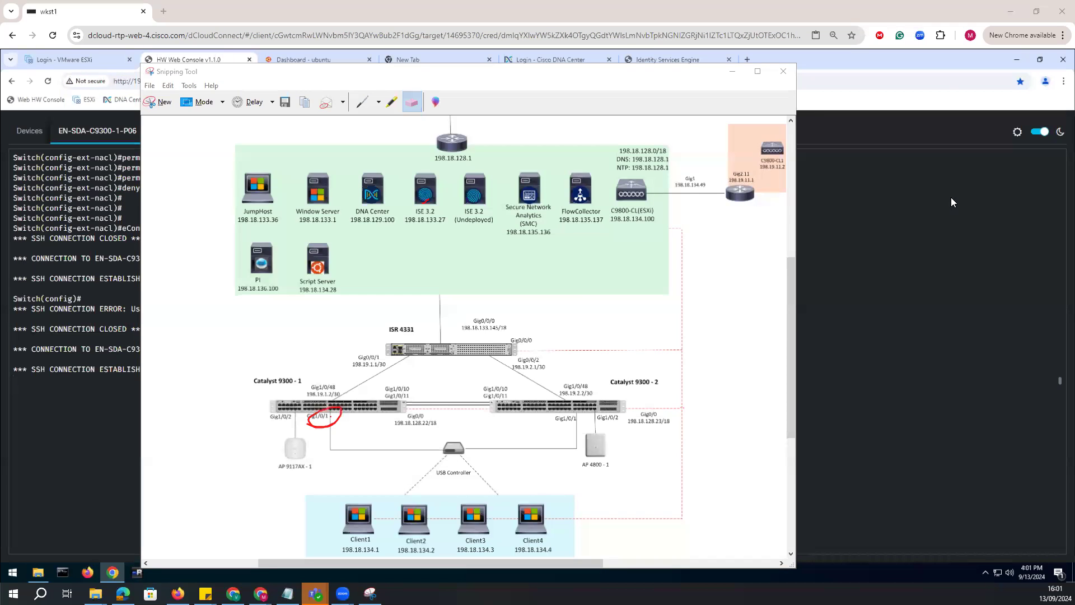
# Leave configuration mode on the Catalyst 9300 console and run "cts refresh environment-data".
pyautogui.click(77, 312)
pyautogui.press('Return')
pyautogui.press('Return')
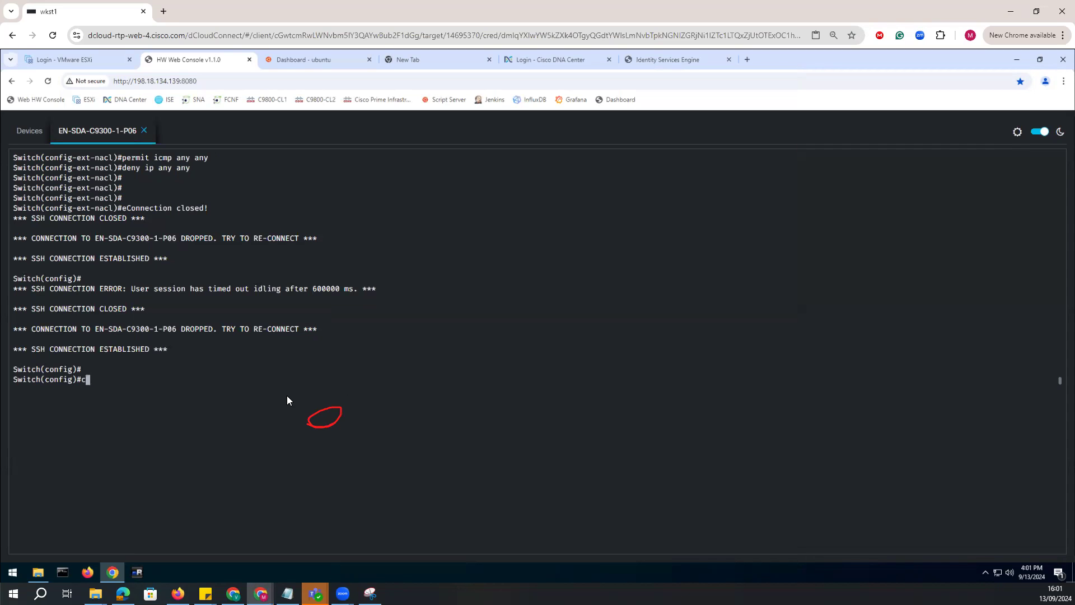
pyautogui.hotkey('ctrl', 'z')
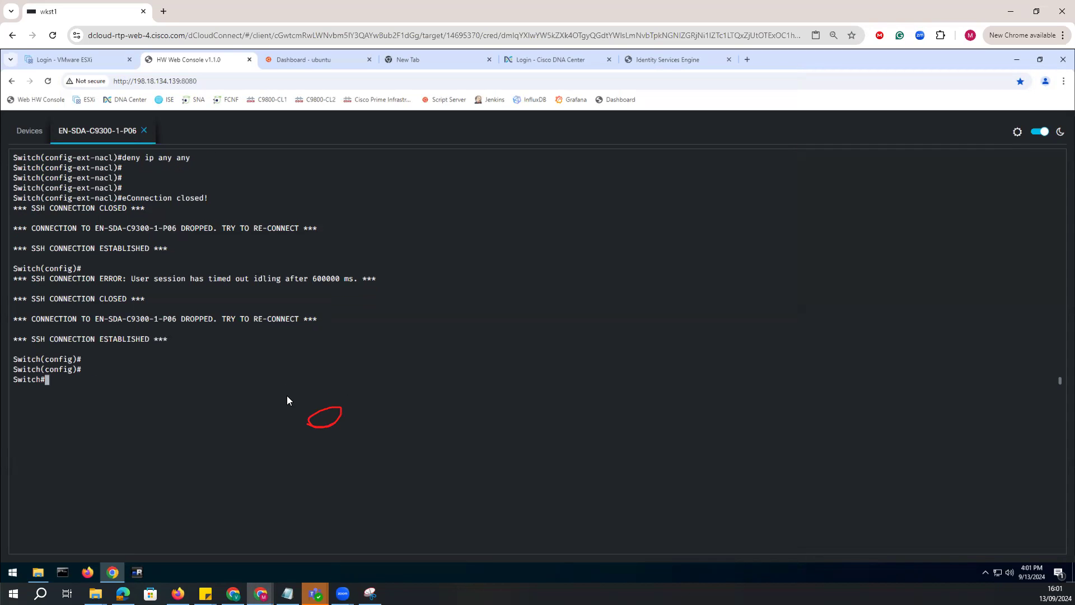
pyautogui.write('cts ref')
pyautogui.press('Tab')
pyautogui.write('n')
pyautogui.press('Tab')
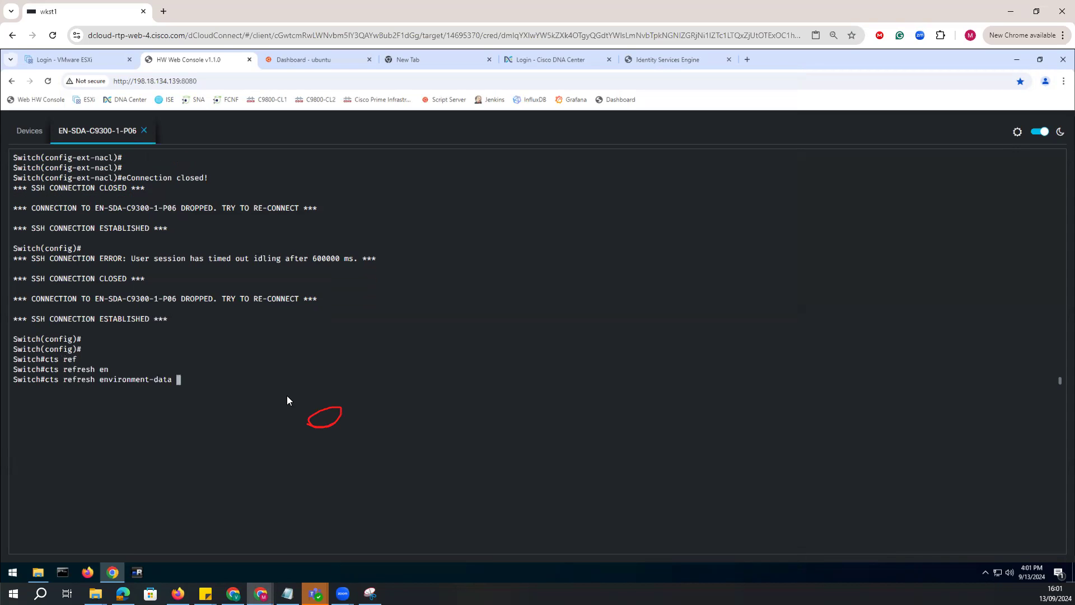
pyautogui.press('Return')
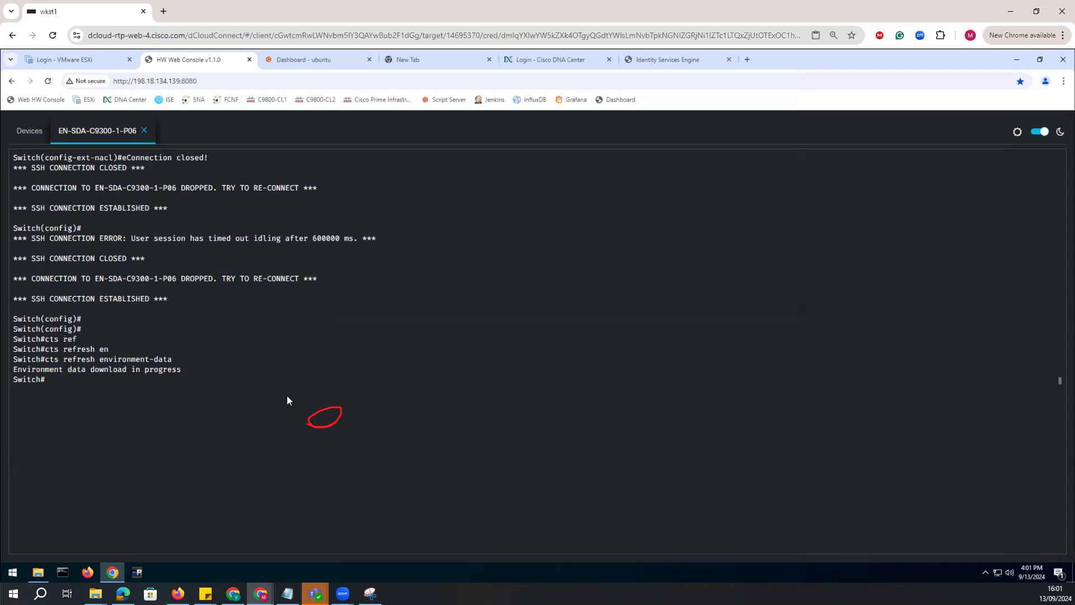
# Check the TrustSec environment download on the switch by running "show cts environment-data" several times.
pyautogui.press('Return')
pyautogui.press('Return')
pyautogui.write('show cts en')
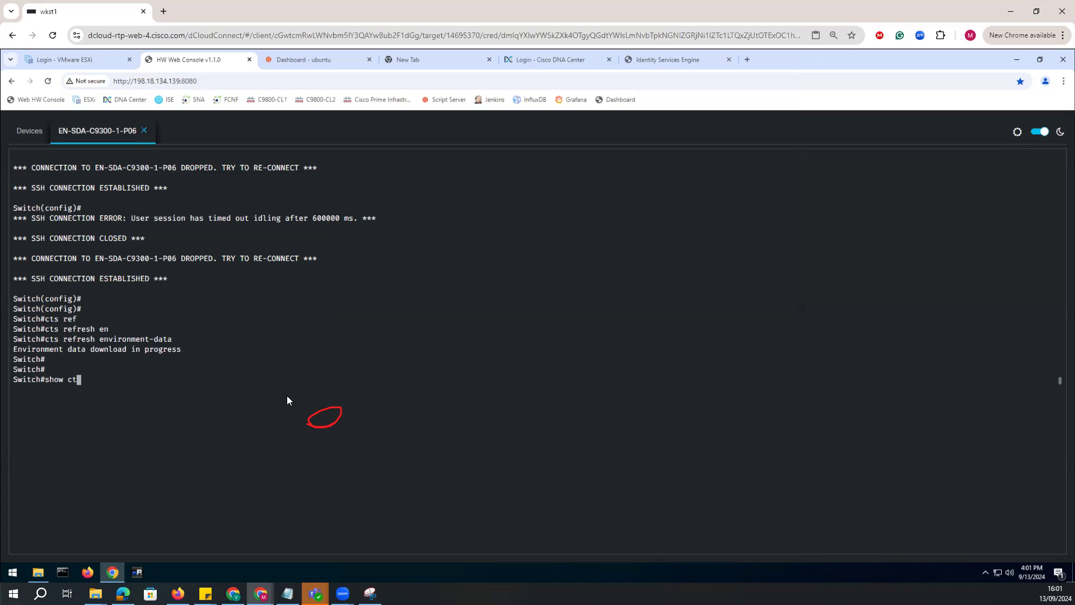
pyautogui.press('Tab')
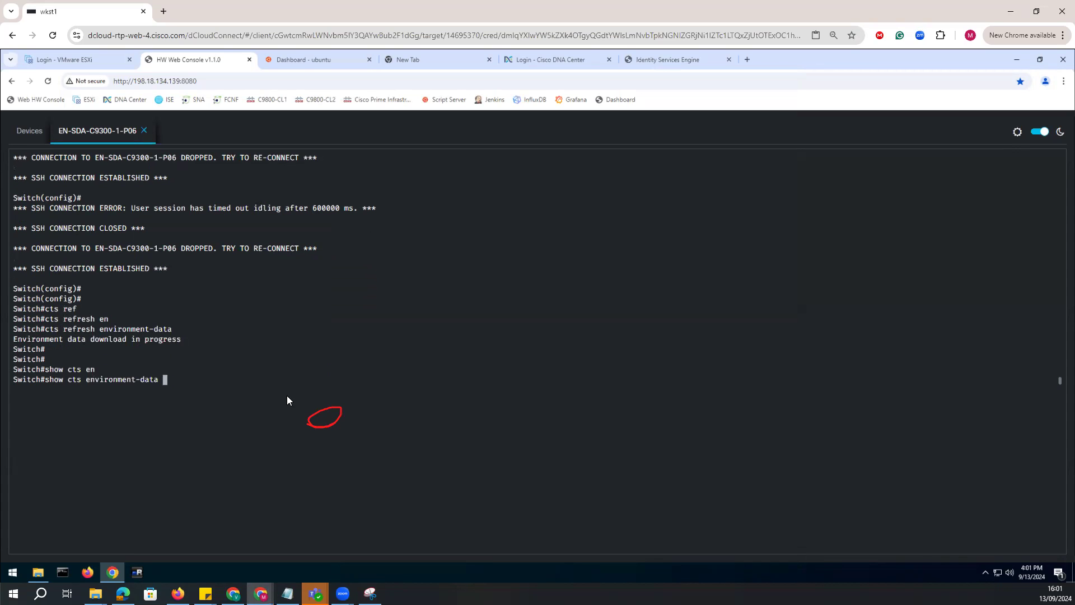
pyautogui.press('Return')
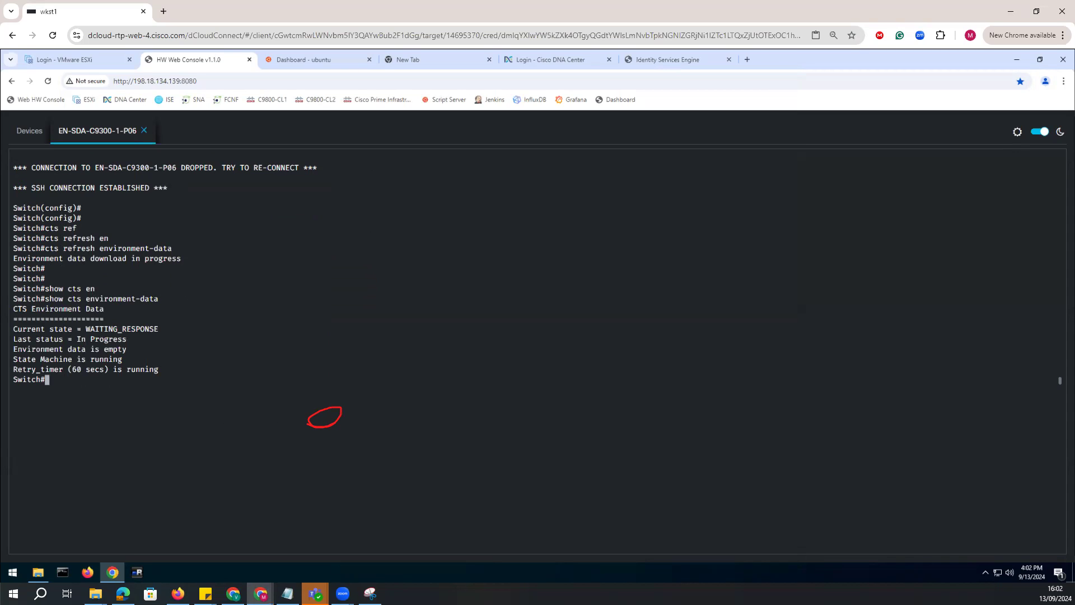
pyautogui.press('Up')
pyautogui.press('Return')
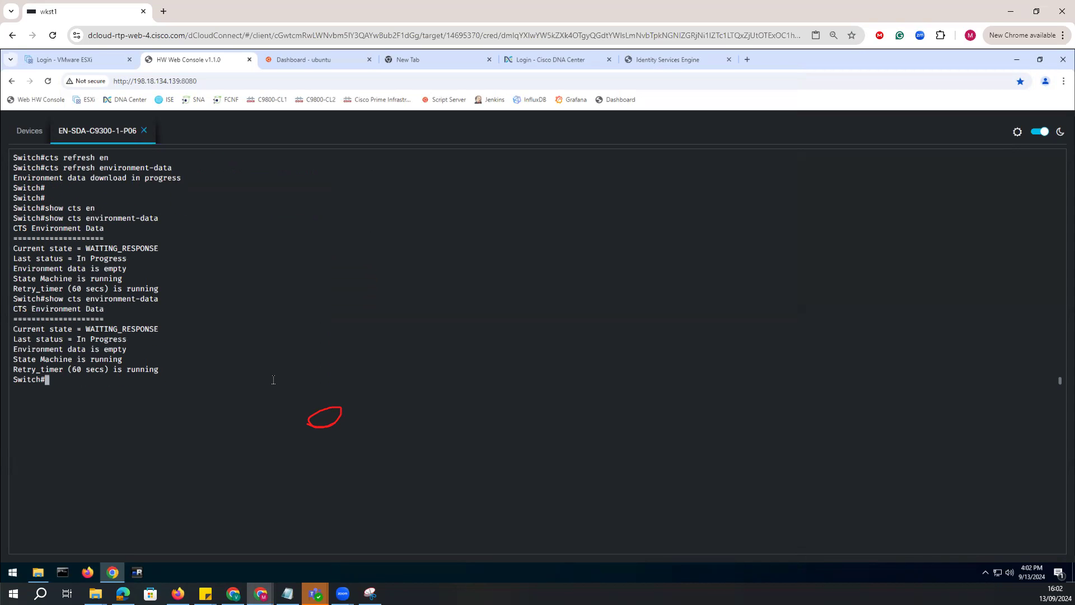
pyautogui.press('Up')
pyautogui.press('Return')
pyautogui.press('Up')
pyautogui.press('Down')
pyautogui.press('Up')
pyautogui.press('Return')
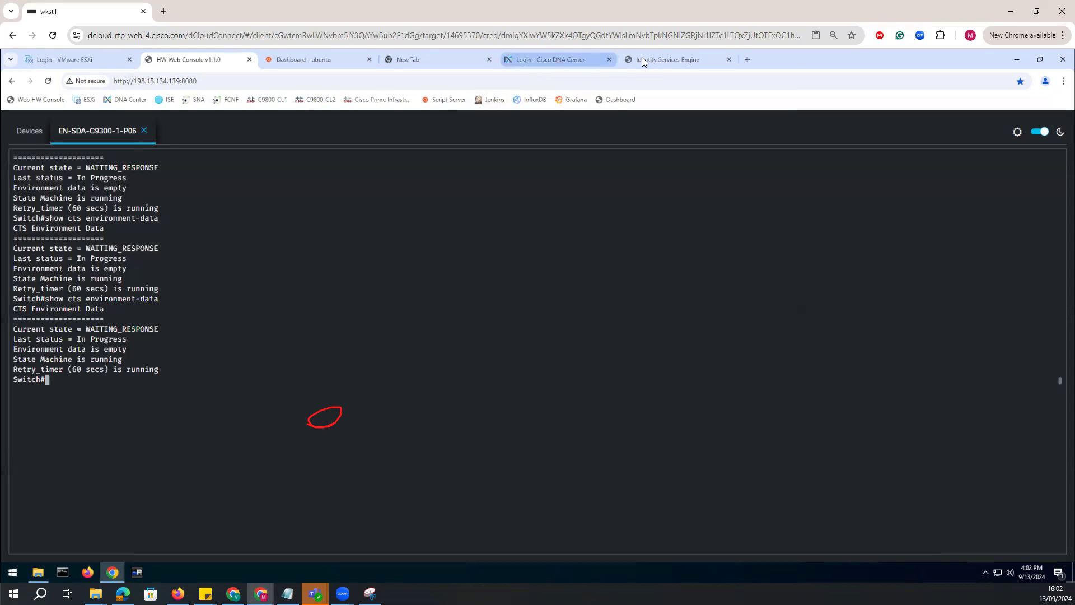
# Return to the ISE Production Matrix and review the SGACL cells for the Guests and Contractors sources.
pyautogui.click(666, 59)
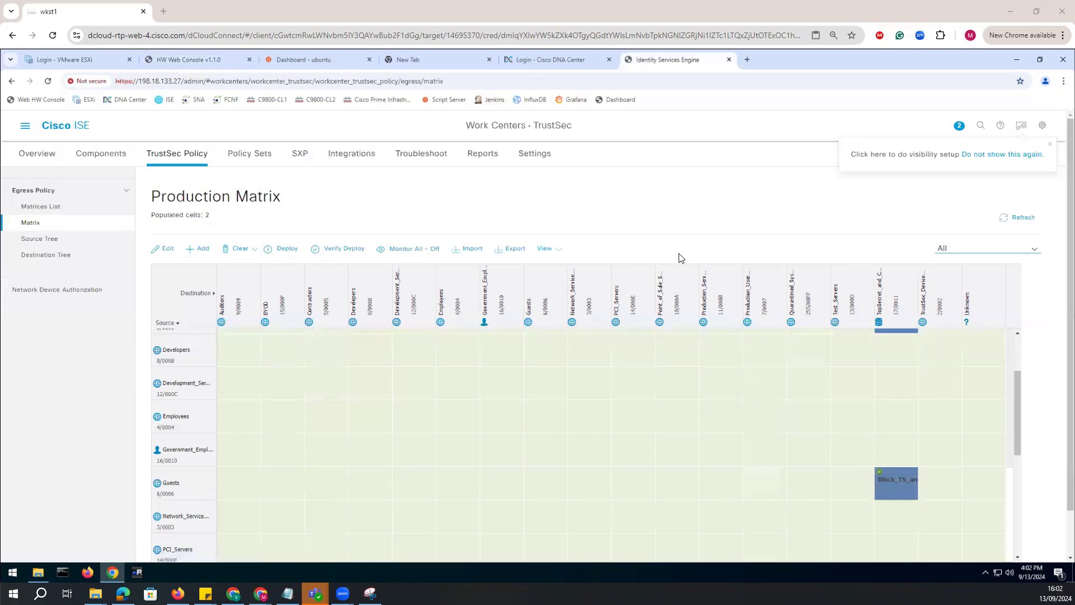
pyautogui.scroll(-1, 719, 436)
pyautogui.scroll(1, 762, 434)
pyautogui.scroll(-1, 179, 469)
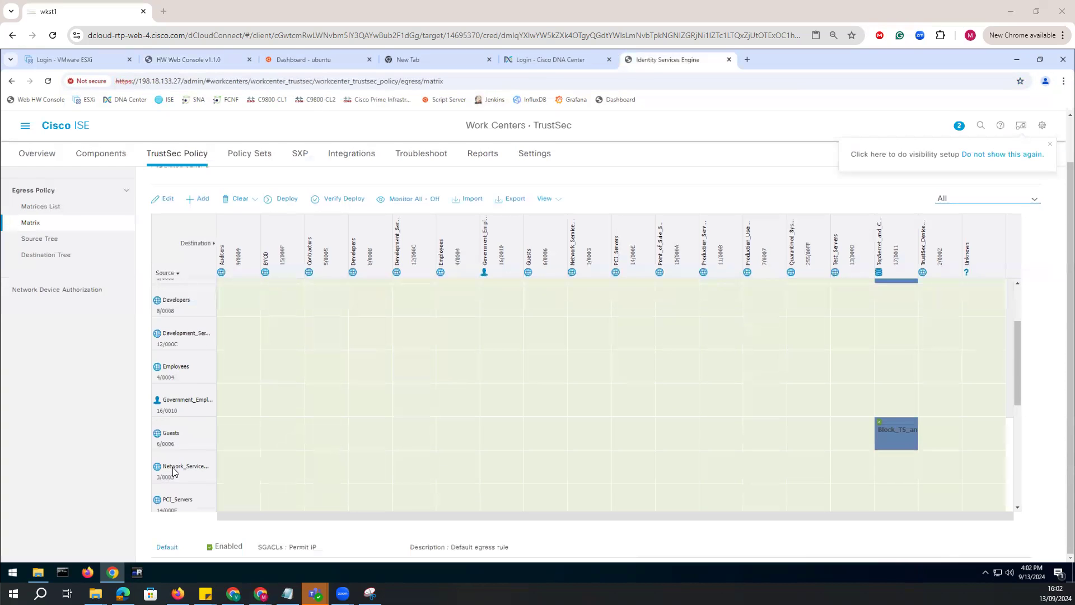
pyautogui.moveTo(1017, 375); pyautogui.dragTo(1012, 281)
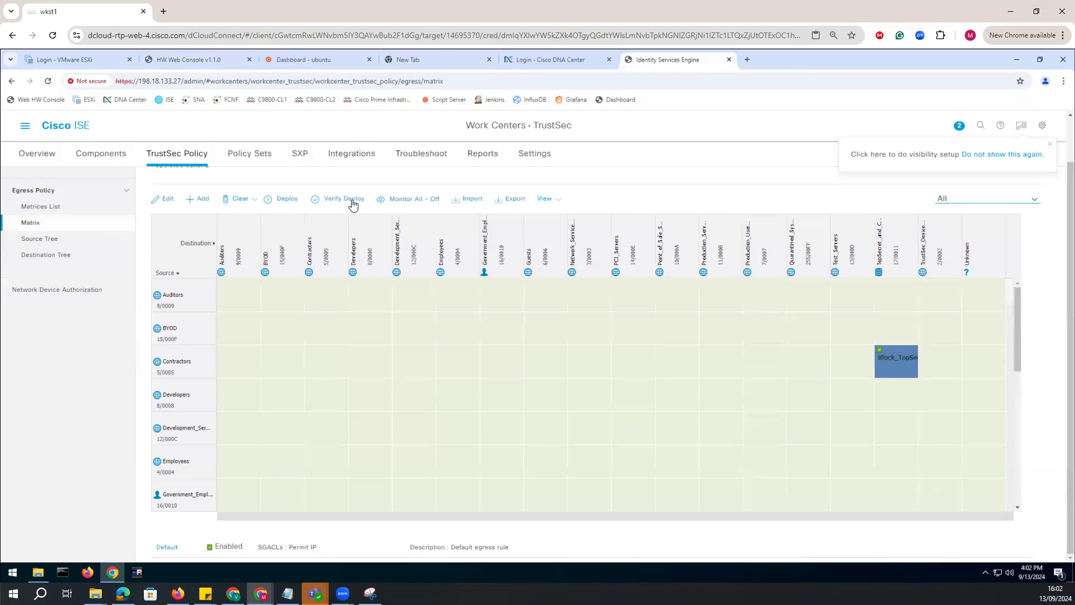
# Start the deployment verification for the Production Matrix and try to deploy the policy again.
pyautogui.click(353, 206)
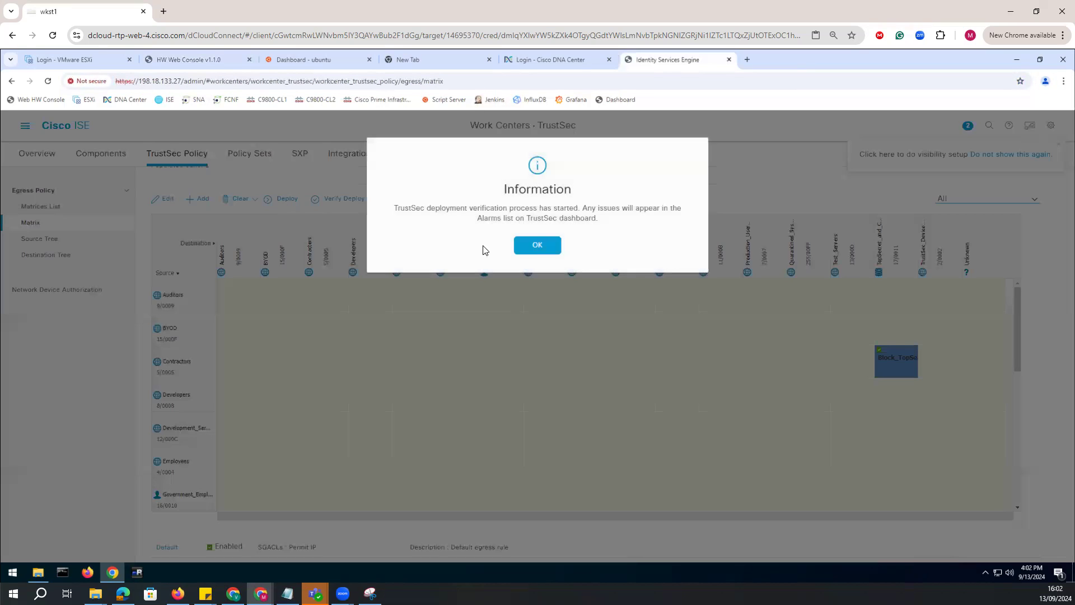
pyautogui.click(536, 246)
pyautogui.click(290, 202)
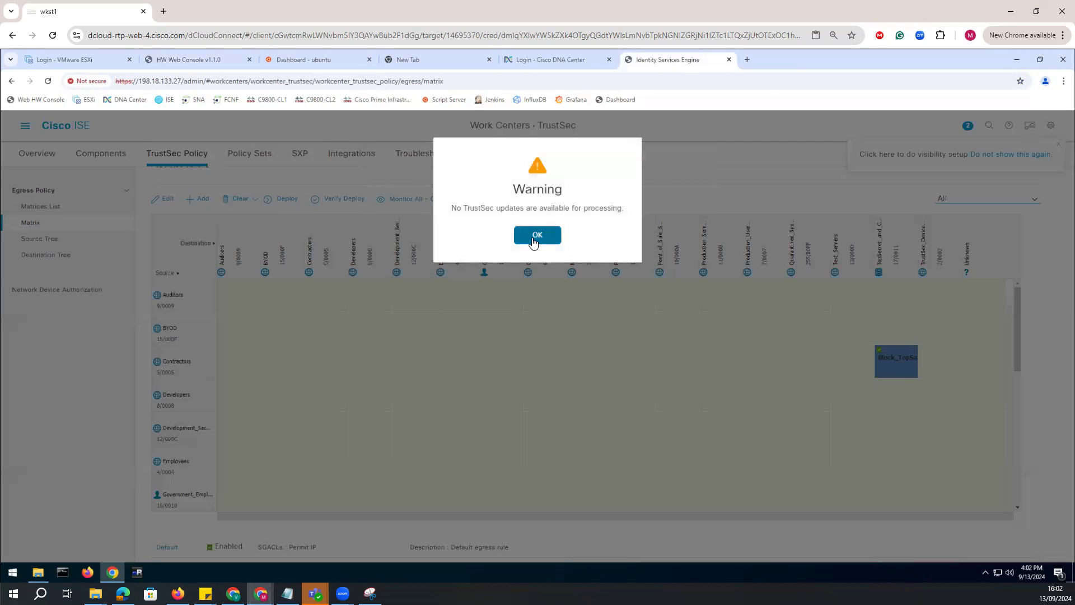
pyautogui.click(535, 236)
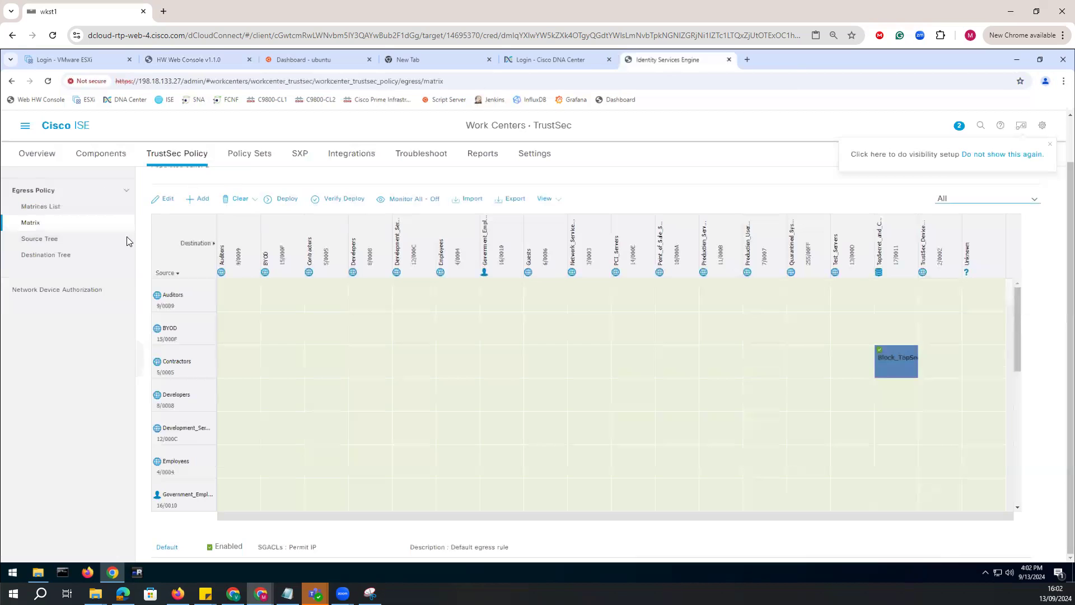
# Select both security group ACLs in the TrustSec components, verify their deployment, and try to push them again.
pyautogui.scroll(1, 104, 373)
pyautogui.click(110, 156)
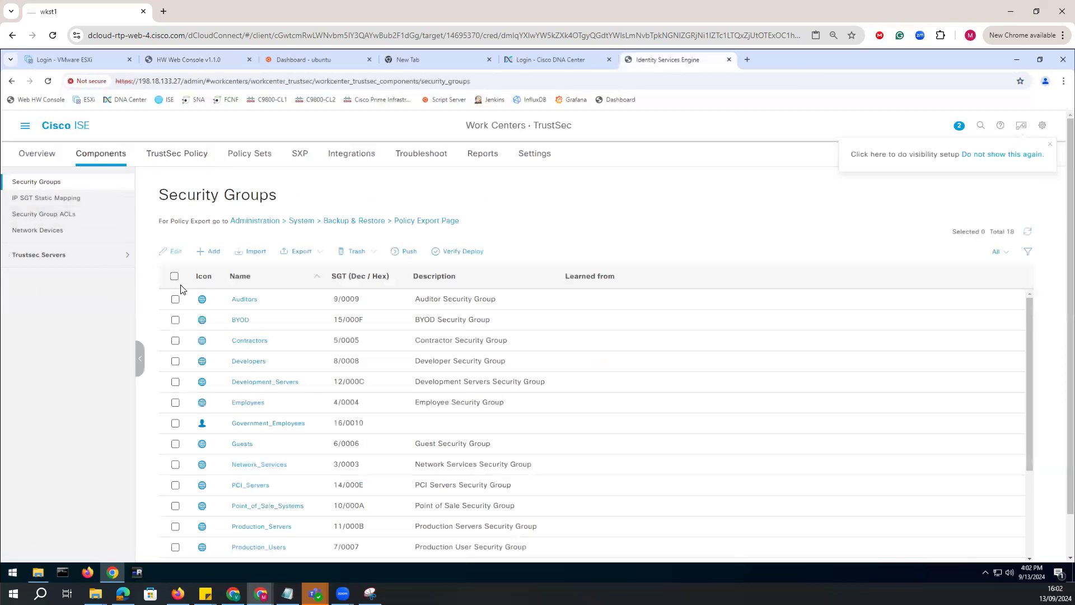
pyautogui.click(45, 229)
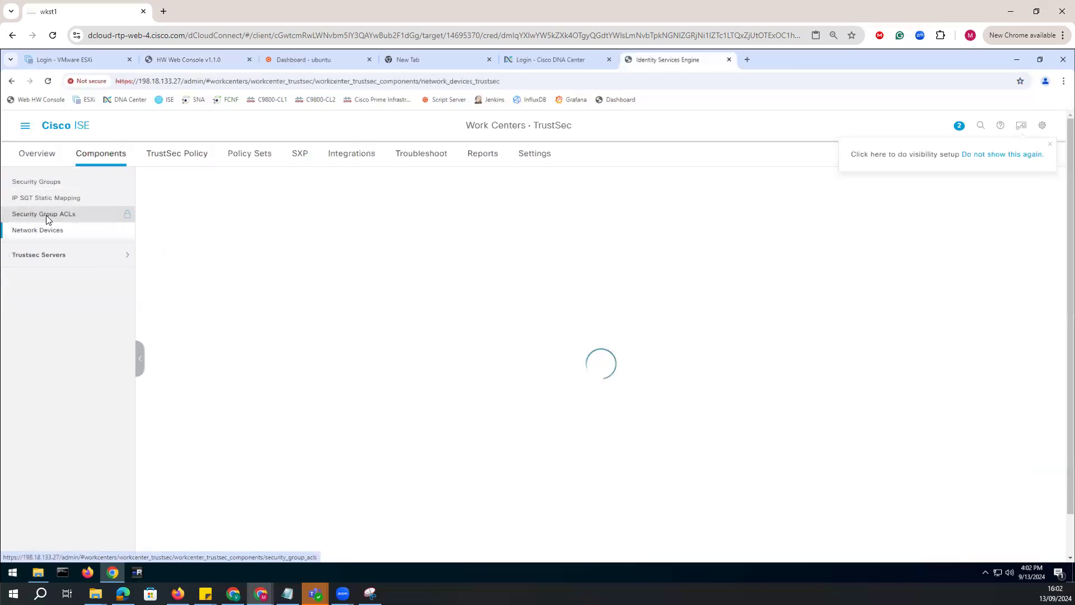
pyautogui.click(46, 215)
pyautogui.click(169, 264)
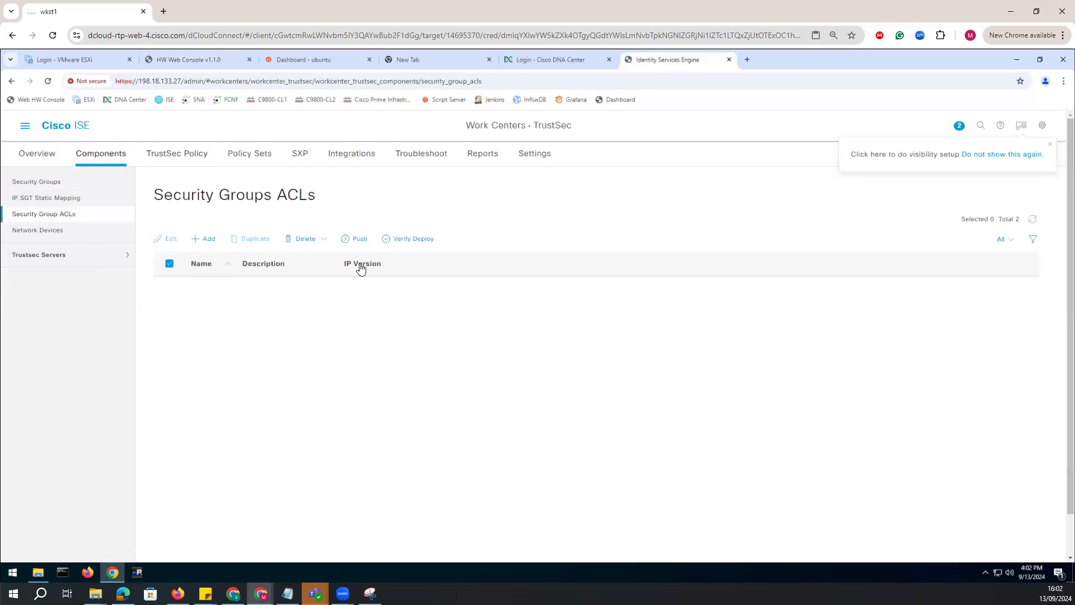
pyautogui.click(415, 239)
pyautogui.click(549, 247)
pyautogui.click(353, 242)
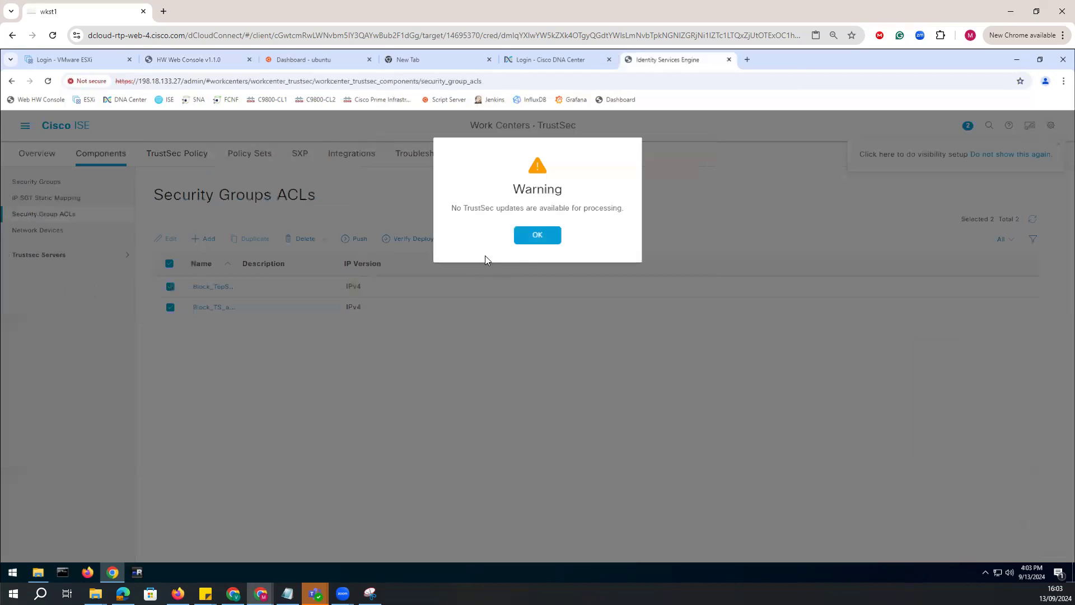
pyautogui.click(526, 240)
# Switch back to the Catalyst 9300 web console and rerun "show cts environment-data".
pyautogui.click(137, 573)
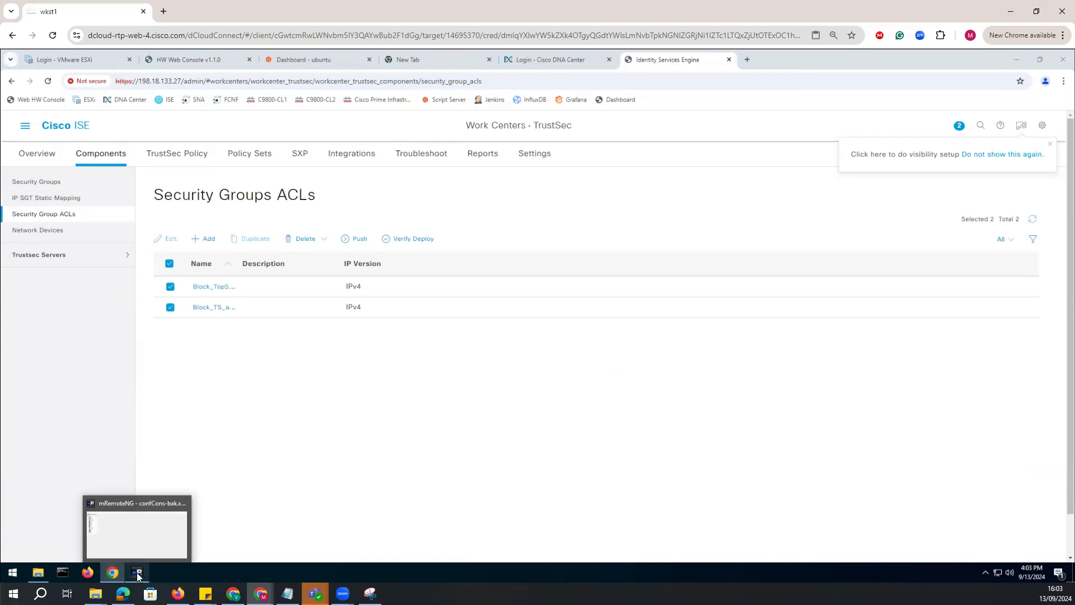
pyautogui.click(138, 573)
pyautogui.click(112, 573)
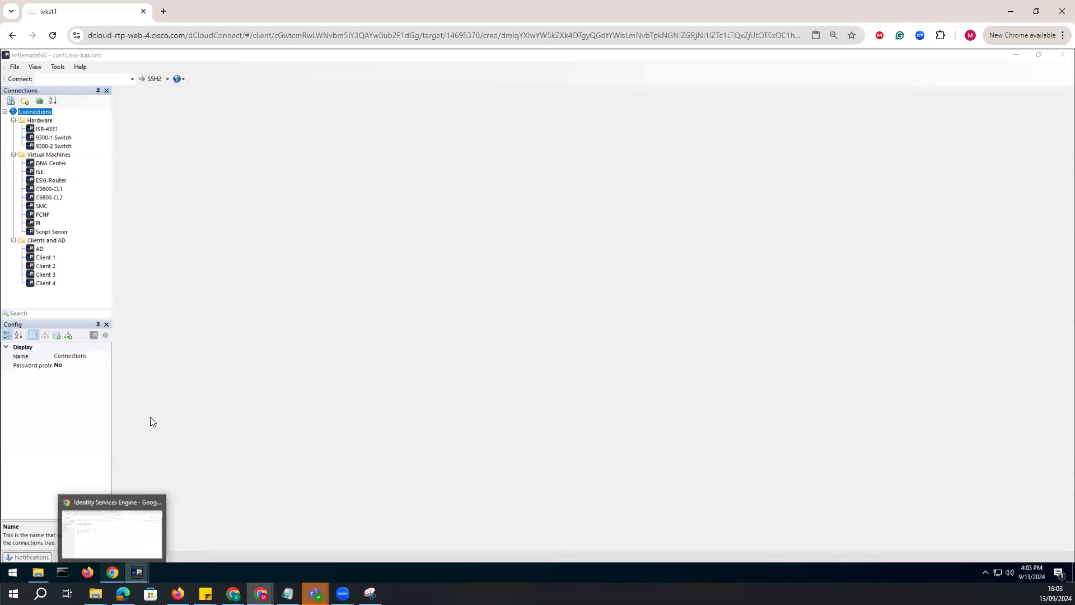
pyautogui.click(230, 63)
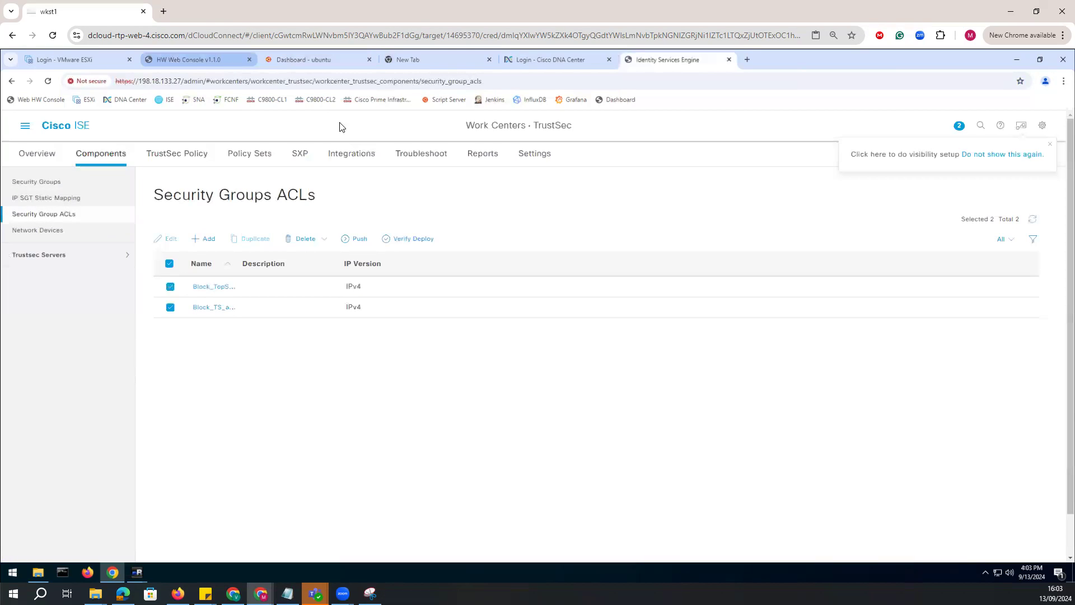
pyautogui.press('Up')
pyautogui.press('Return')
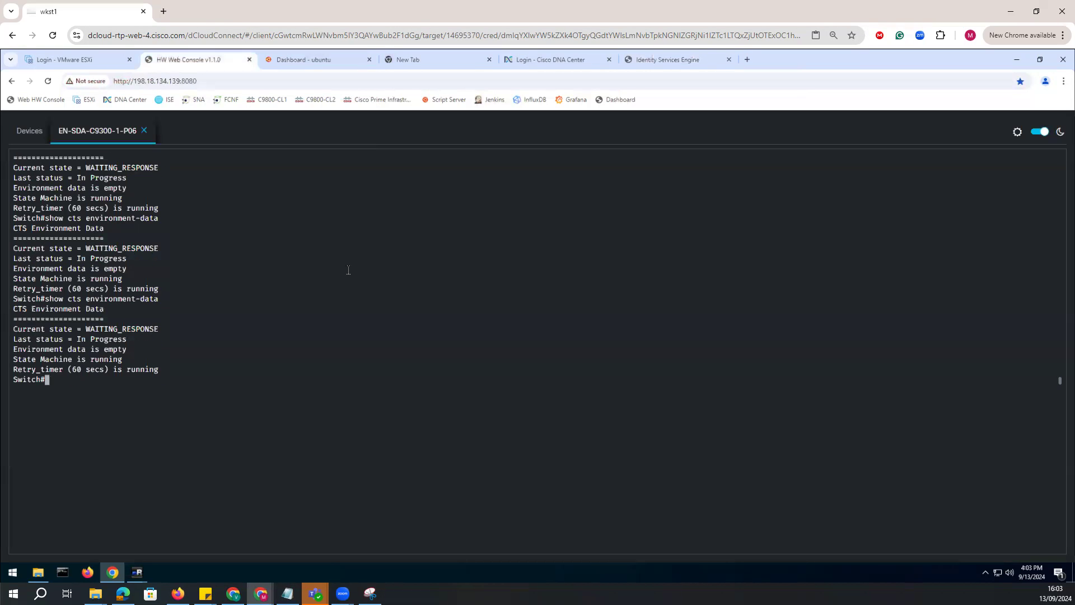
# Rerun "show cts environment-data" on the switch and try the command "show cts rbac1".
pyautogui.press('Up')
pyautogui.press('Return')
pyautogui.write('show cts rbac1')
pyautogui.press('Return')
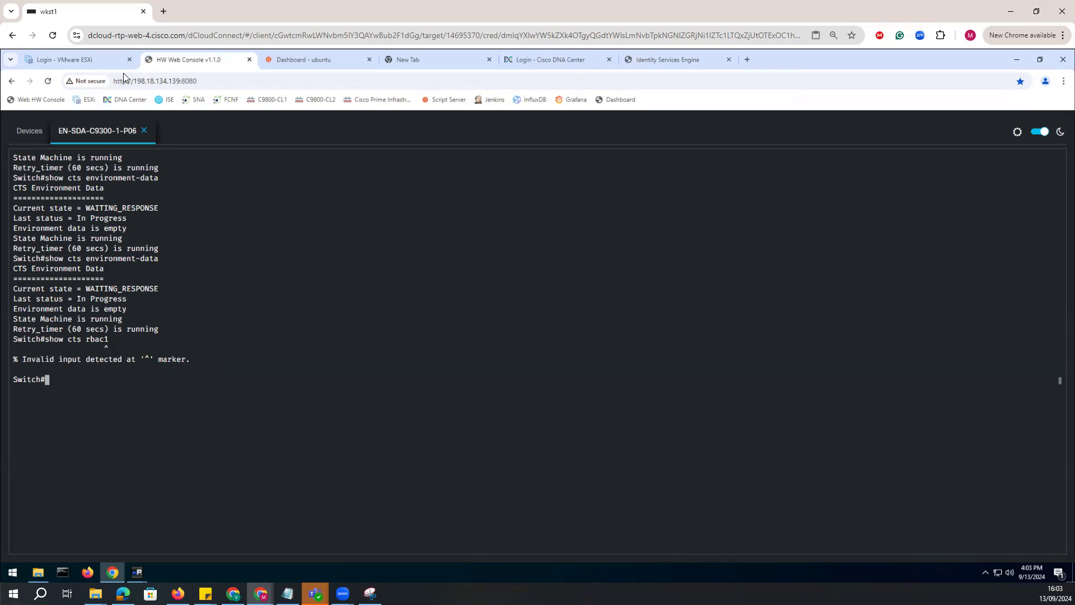
# Switch back to Cisco ISE, open the RADIUS Live Logs, and review the c9300-1 records across all columns.
pyautogui.click(551, 60)
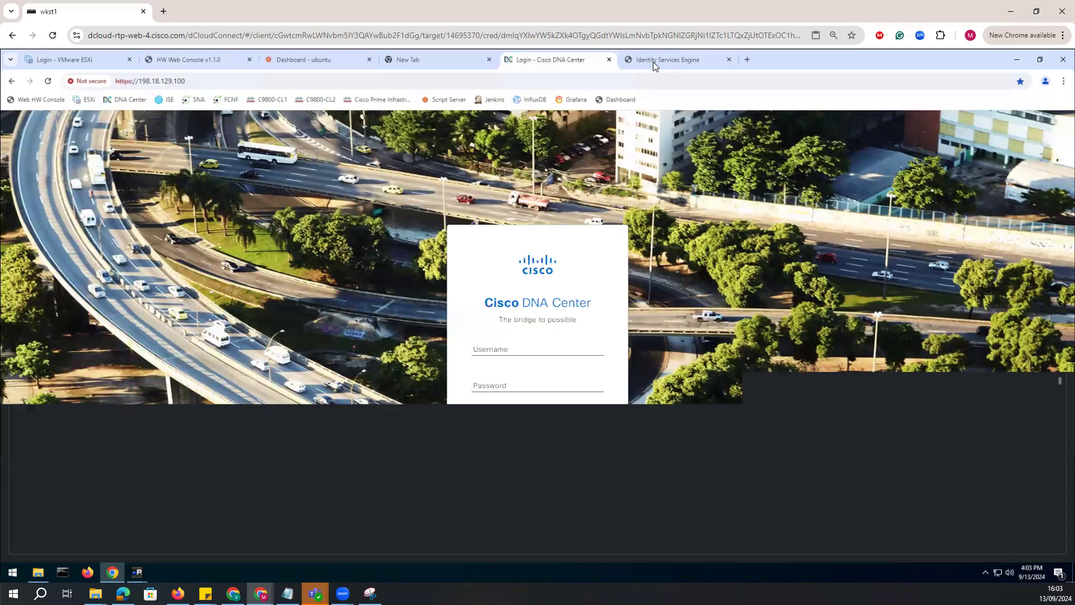
pyautogui.click(667, 60)
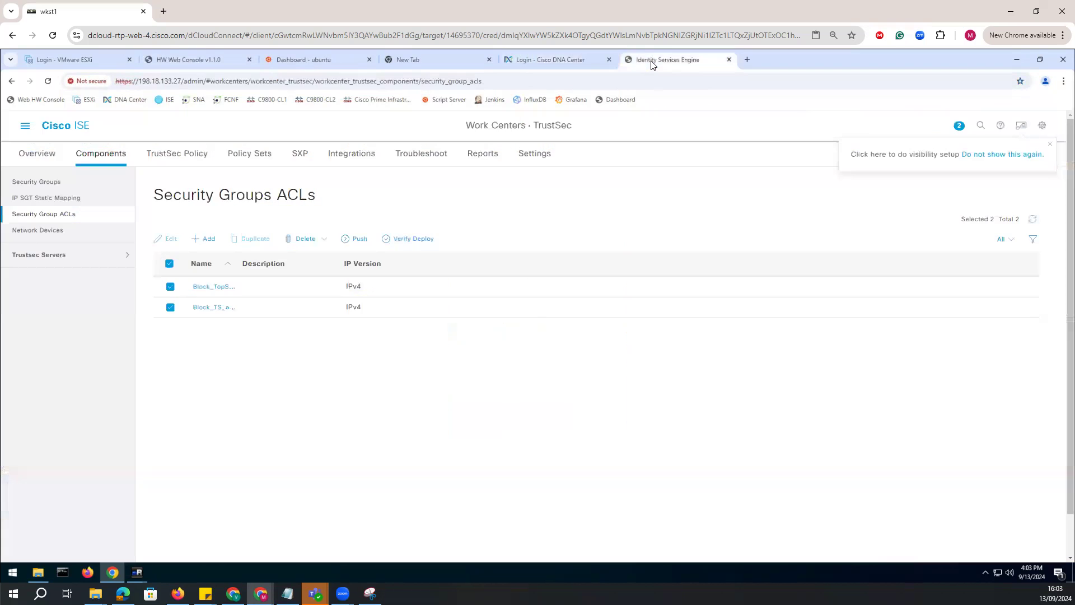
pyautogui.click(25, 128)
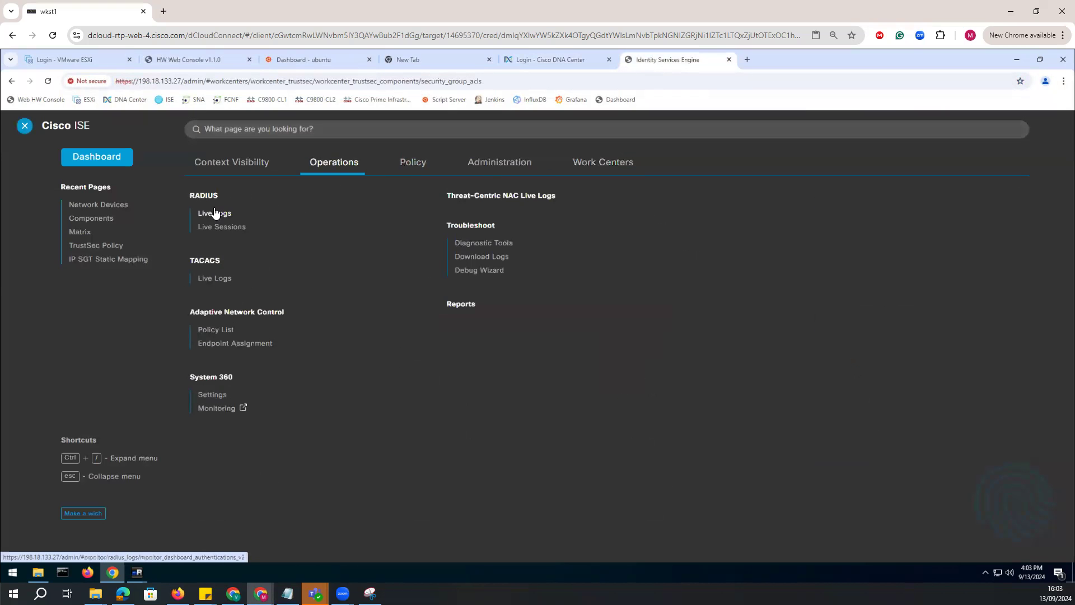
pyautogui.click(213, 210)
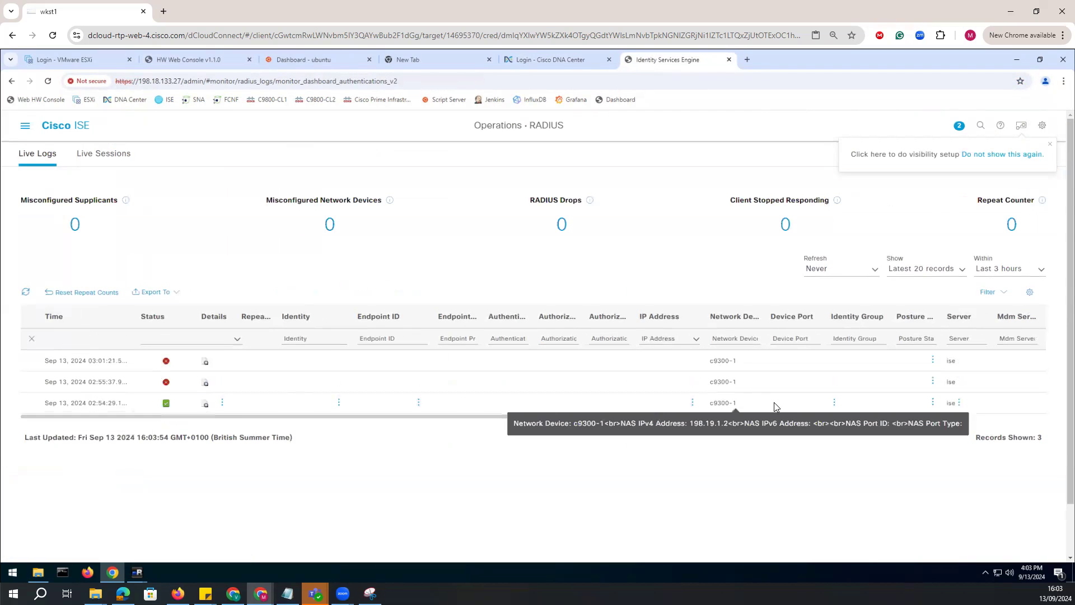
pyautogui.moveTo(737, 419); pyautogui.dragTo(972, 429)
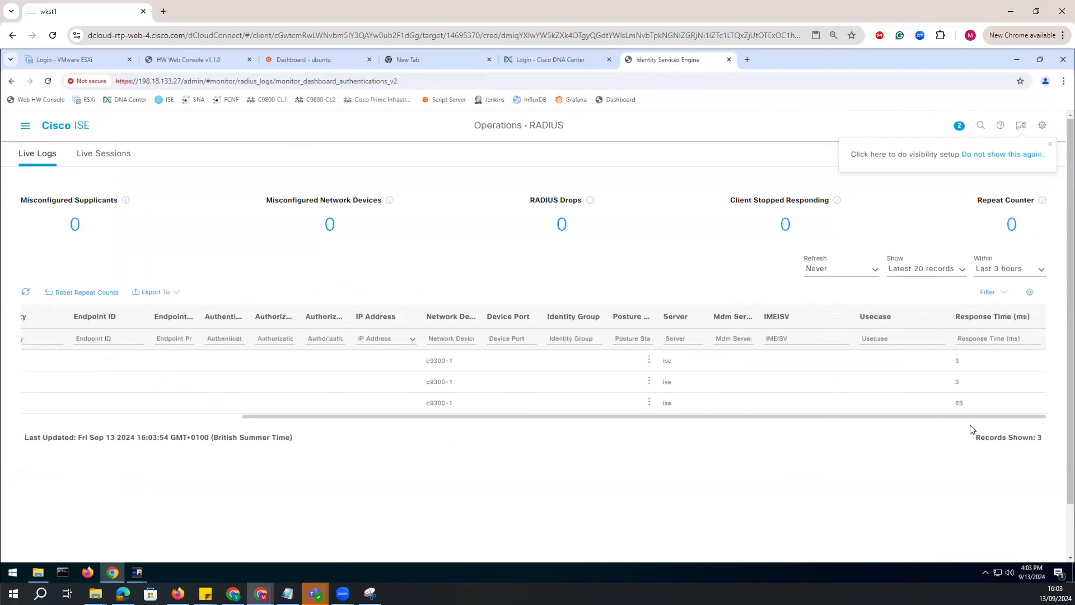
pyautogui.moveTo(888, 427); pyautogui.dragTo(120, 401)
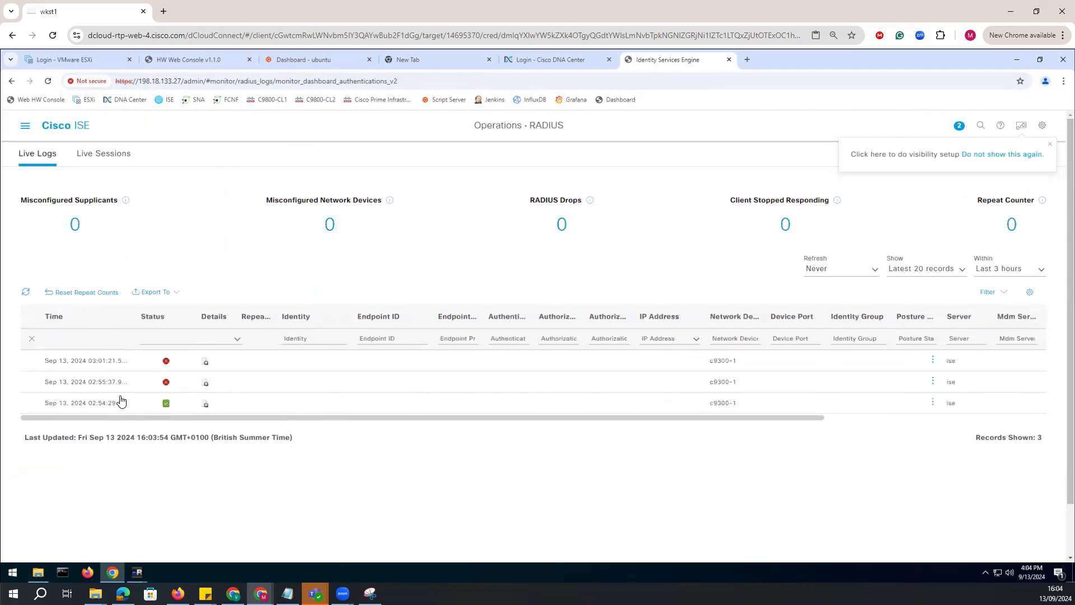
pyautogui.doubleClick(119, 401)
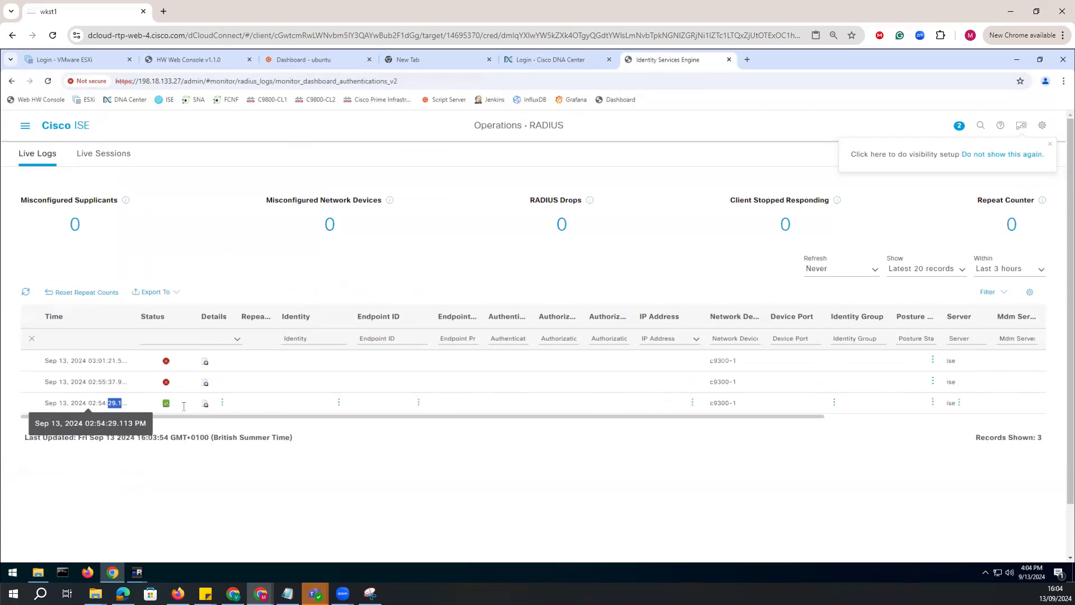
# Open the details of the successful c9300-1 log record and examine its event, CoA steps, other attributes and result.
pyautogui.click(205, 408)
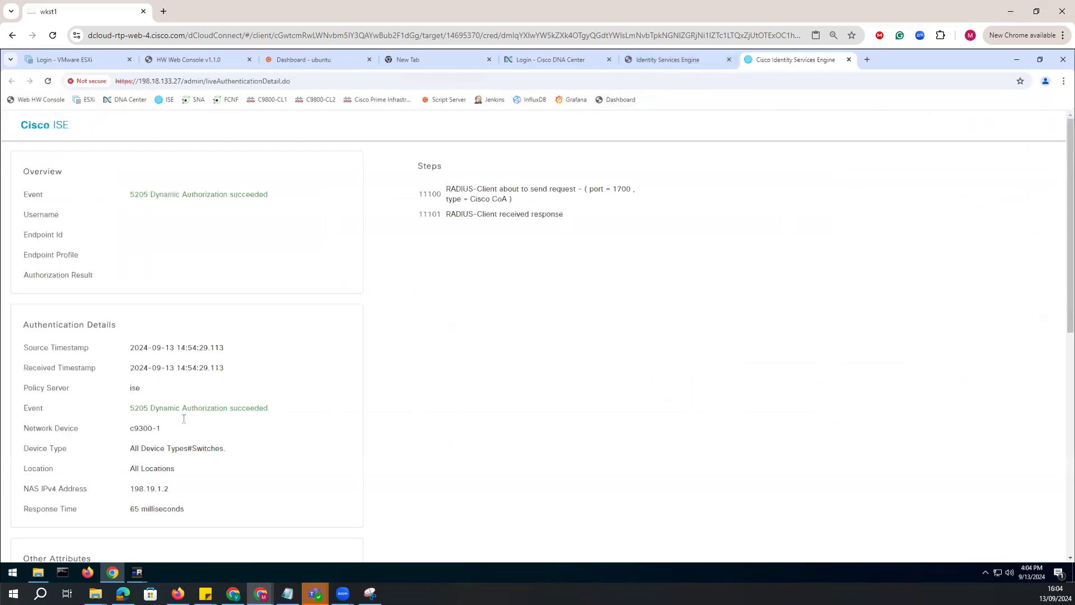
pyautogui.moveTo(130, 196); pyautogui.dragTo(305, 202)
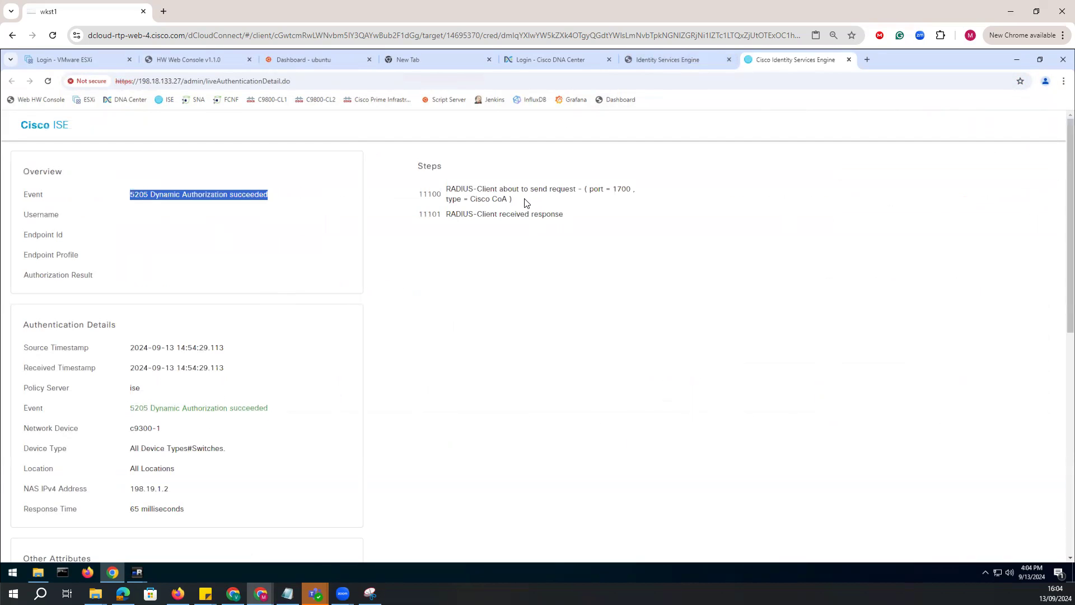
pyautogui.tripleClick(446, 193)
pyautogui.click(600, 216)
pyautogui.moveTo(584, 189); pyautogui.dragTo(444, 286)
pyautogui.scroll(-8, 134, 448)
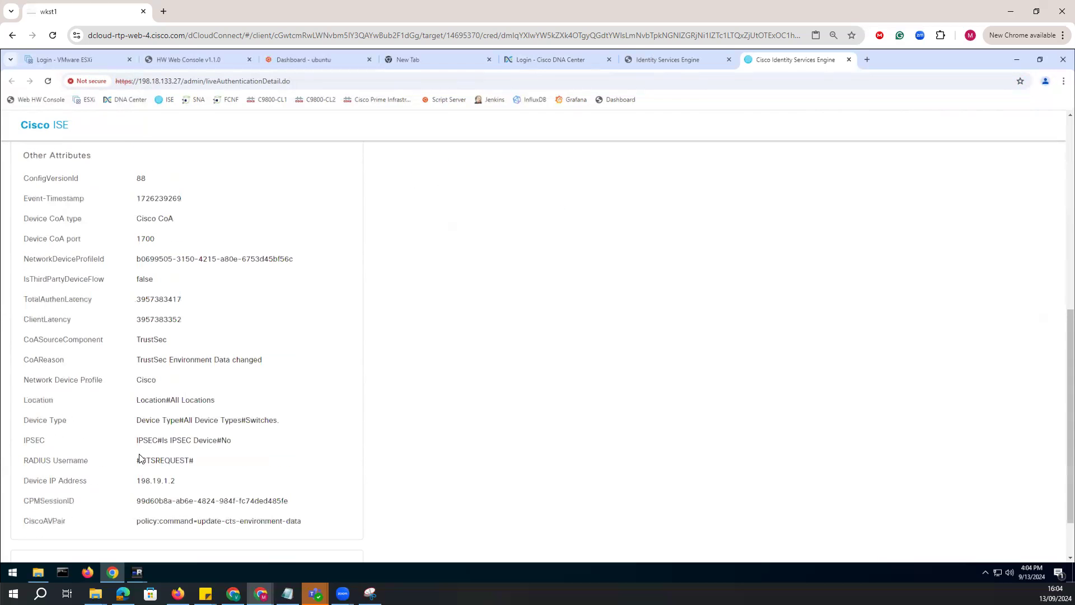
pyautogui.moveTo(137, 217); pyautogui.dragTo(214, 493)
pyautogui.scroll(-1, 214, 492)
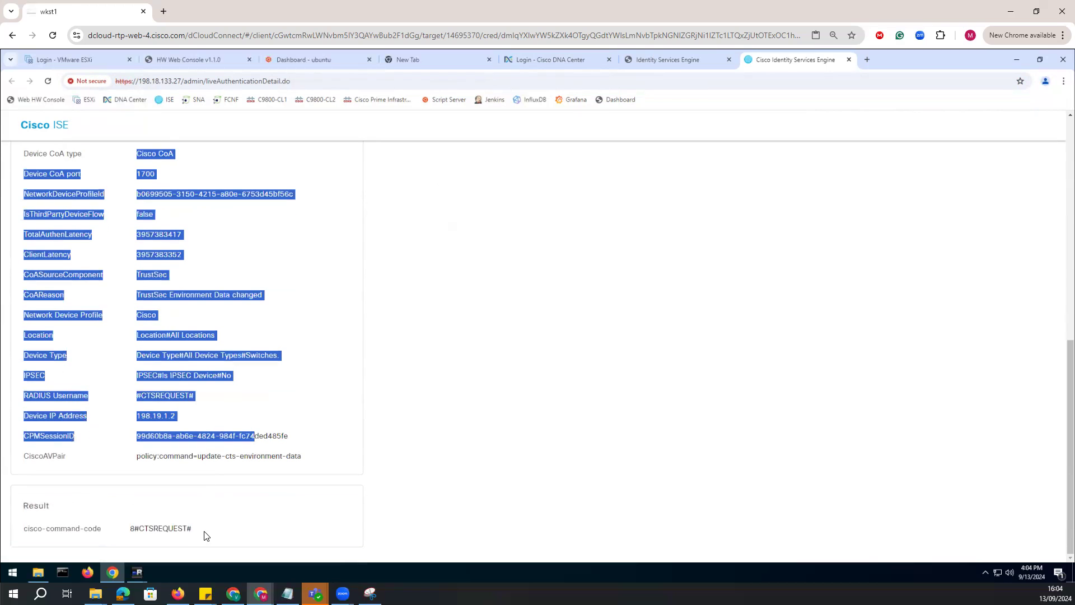
pyautogui.click(241, 504)
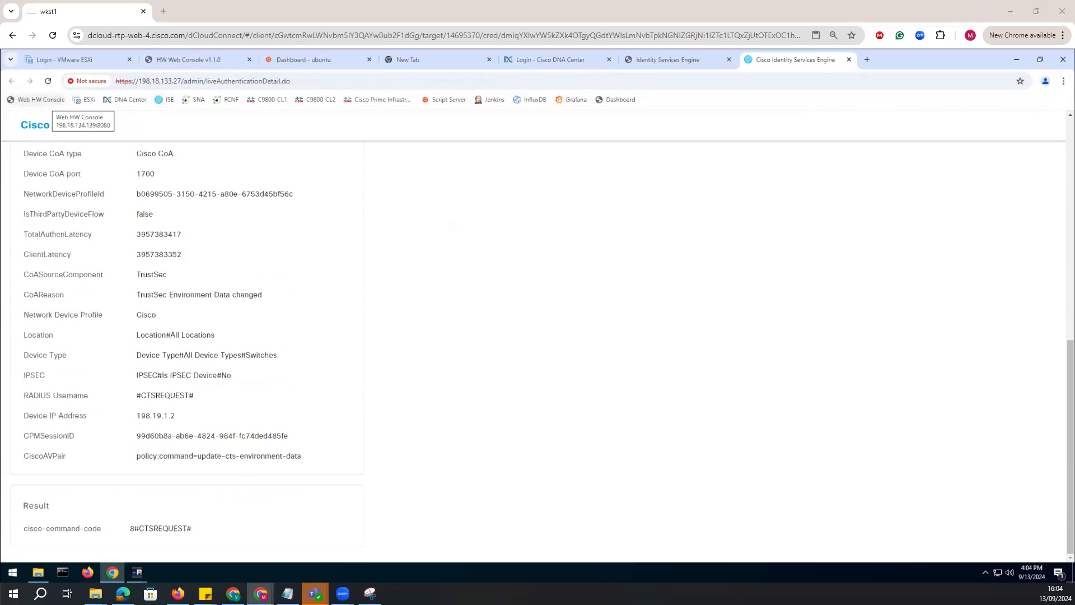
# Switch to the topology diagram in Snipping Tool, circle Client1, and trace its path via the USB controller to Catalyst 9300-1.
pyautogui.click(371, 593)
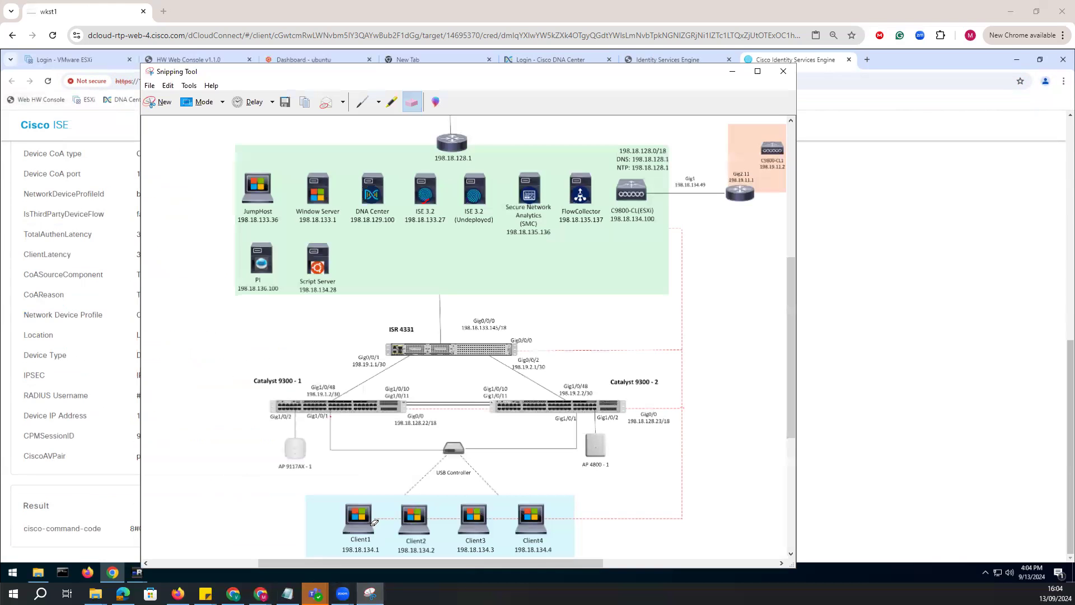
pyautogui.click(1043, 297)
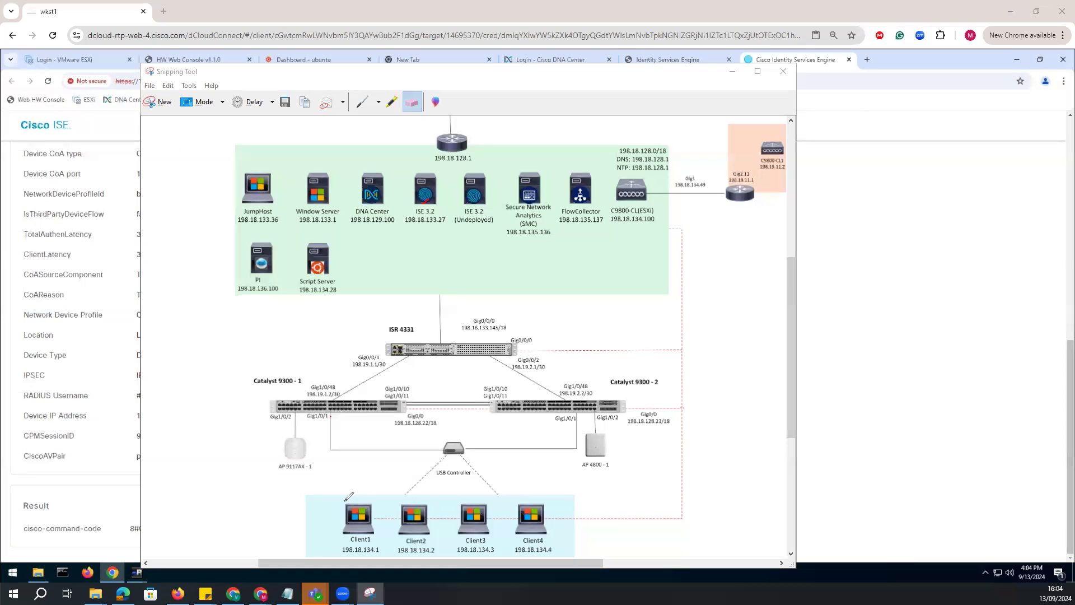
pyautogui.moveTo(375, 509)
pyautogui.mouseDown()
pyautogui.moveTo(363, 415)
pyautogui.moveTo(317, 421)
pyautogui.moveTo(351, 404)
pyautogui.mouseUp()
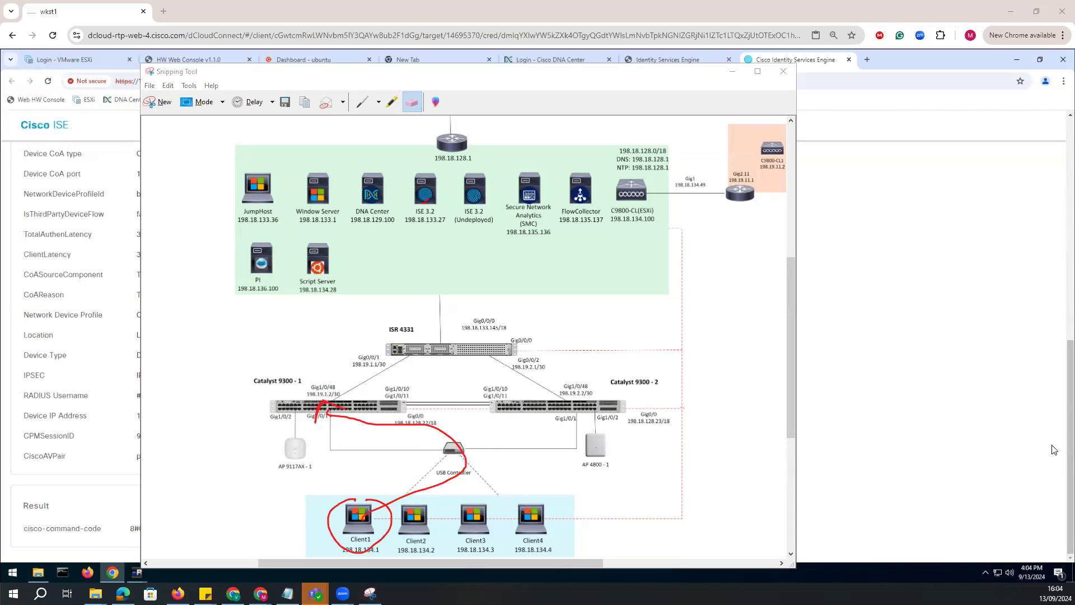
pyautogui.click(734, 72)
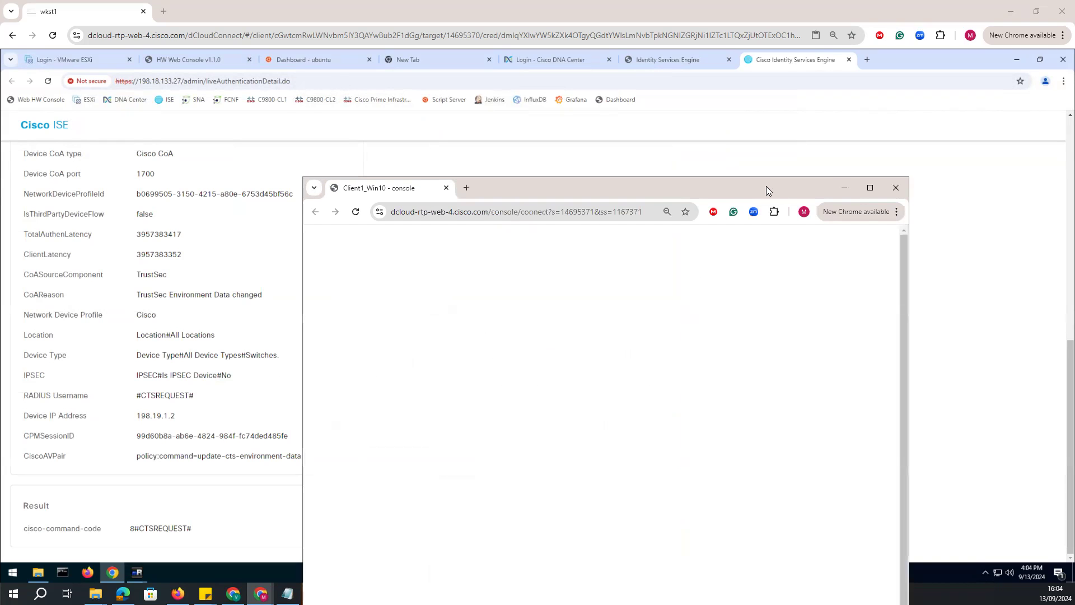
# Bring the Client1_Win10 console fully into view and close its network Settings window.
pyautogui.moveTo(767, 186); pyautogui.dragTo(775, 118)
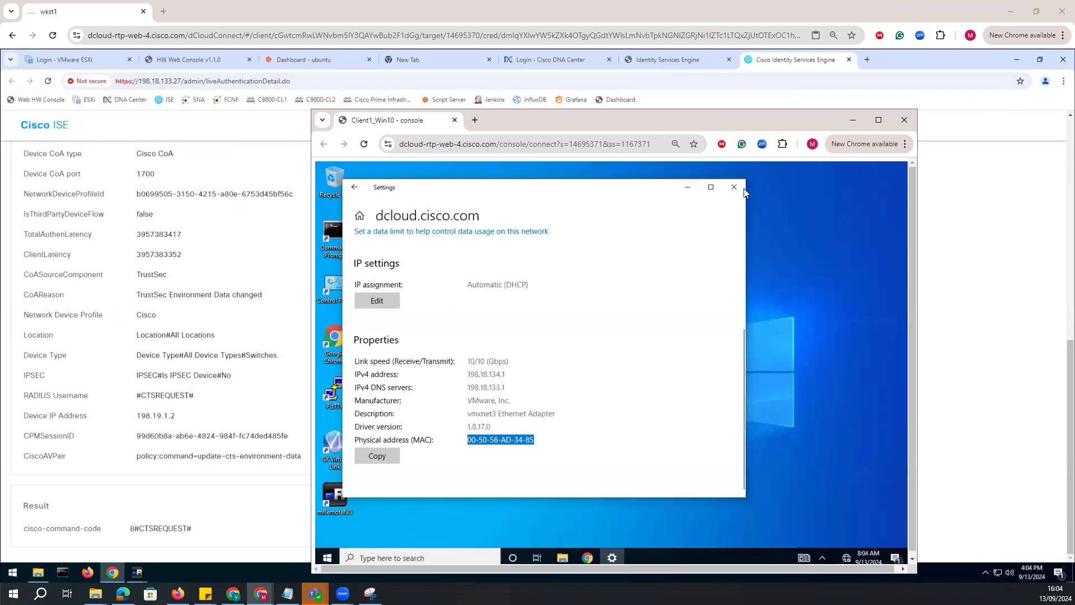
pyautogui.click(732, 188)
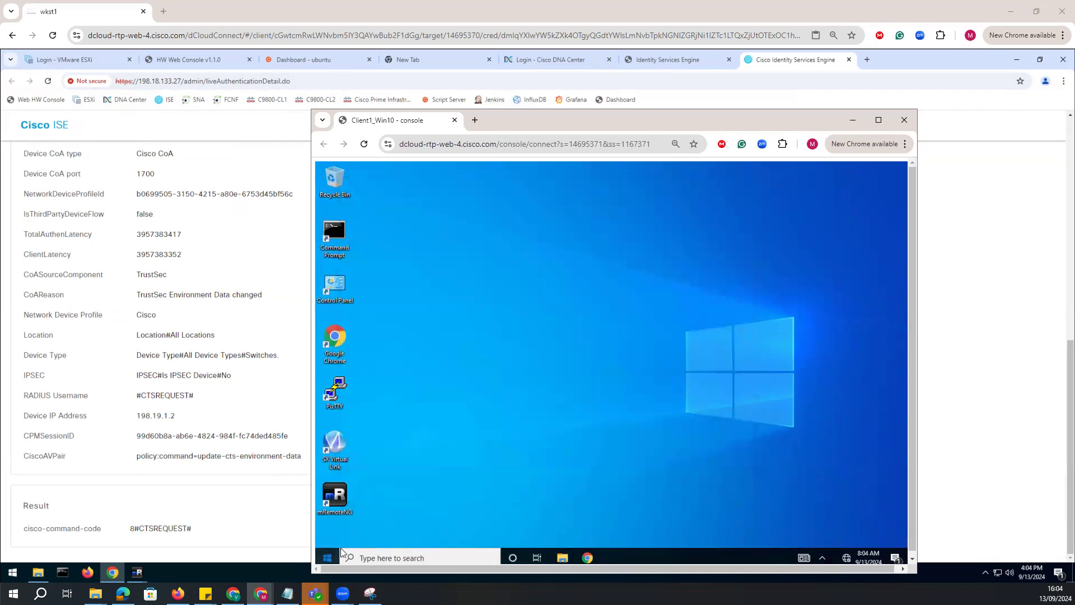
pyautogui.click(327, 557)
pyautogui.click(328, 536)
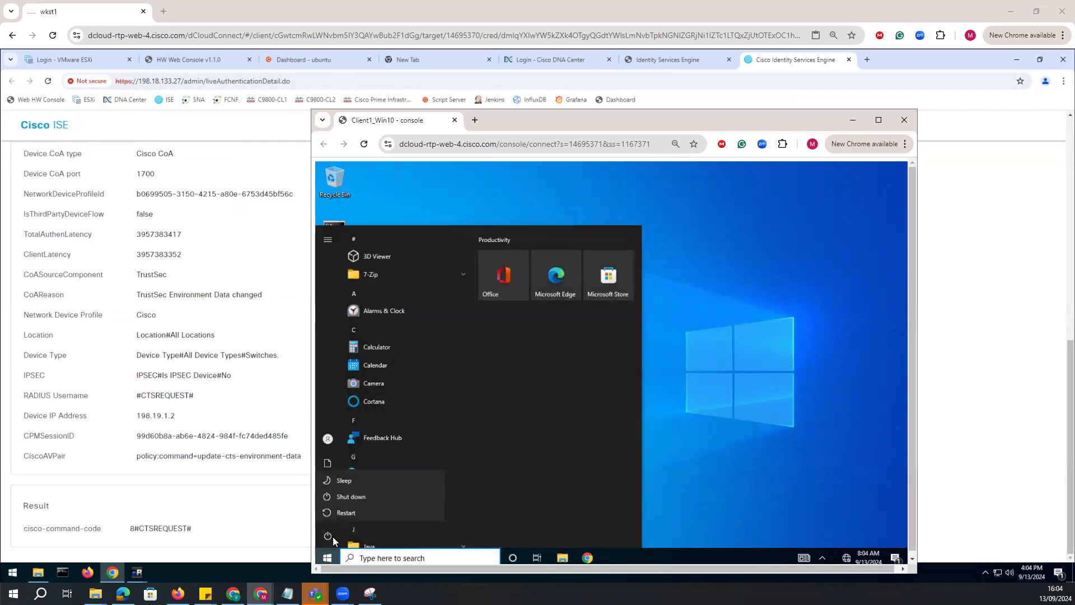
pyautogui.click(631, 486)
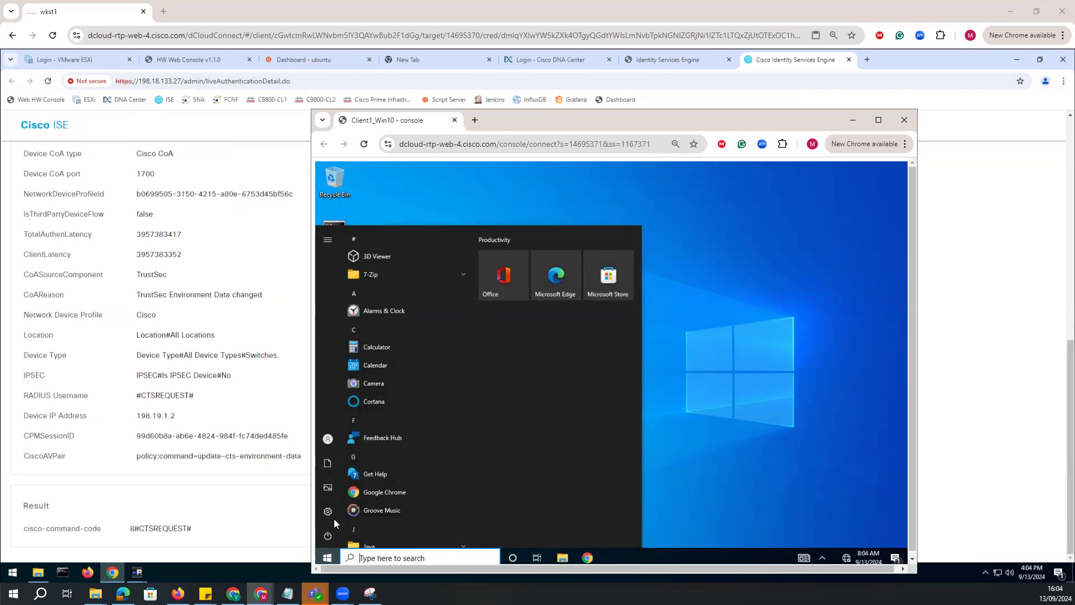
pyautogui.click(329, 512)
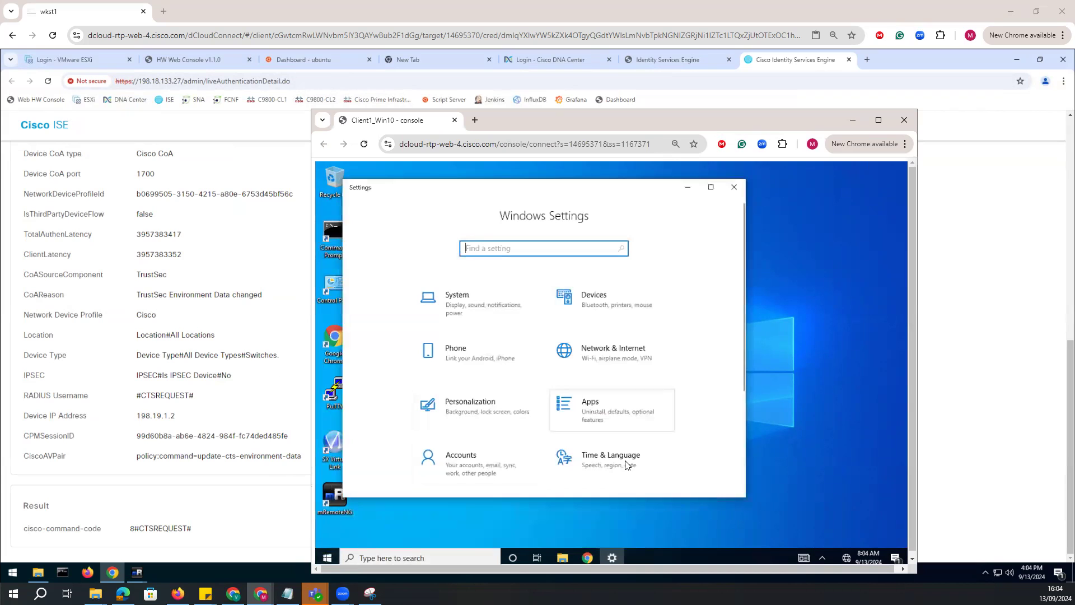
# Sign the current account out of Windows on Client1.
pyautogui.click(328, 556)
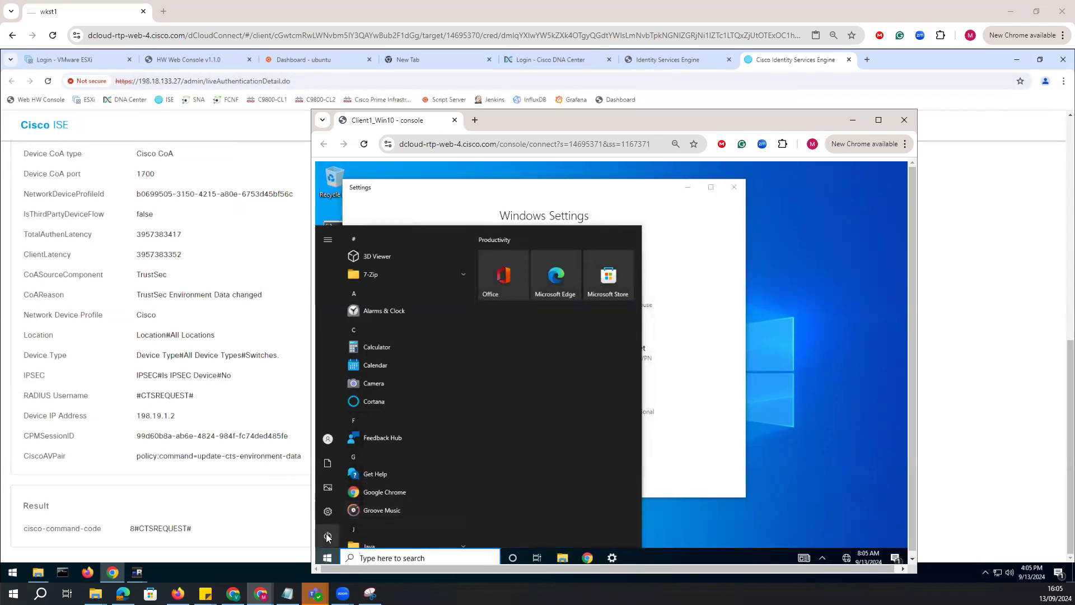
pyautogui.moveTo(328, 537)
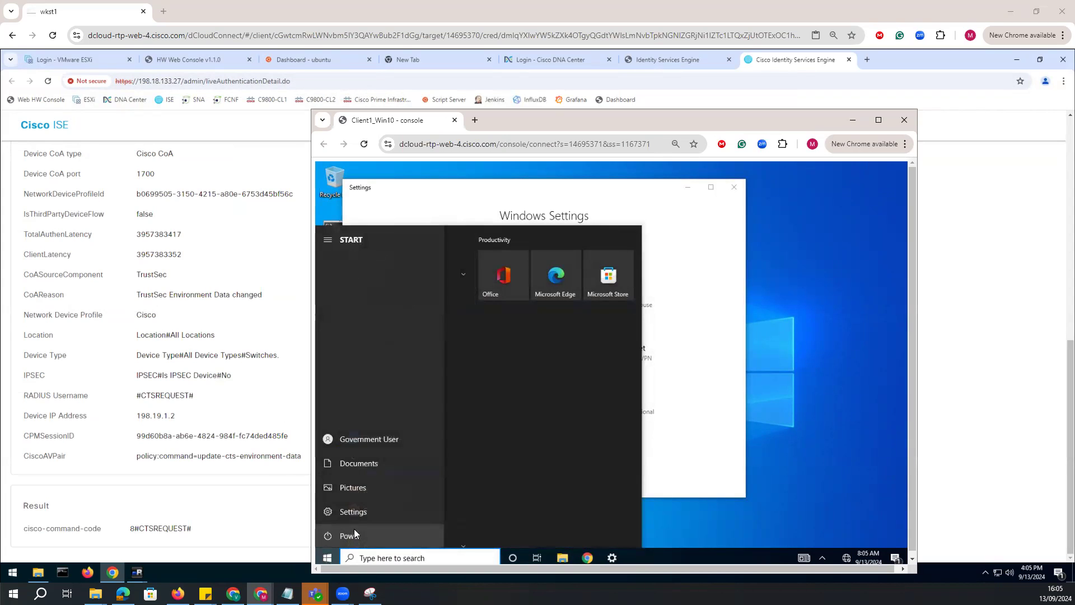
pyautogui.click(365, 441)
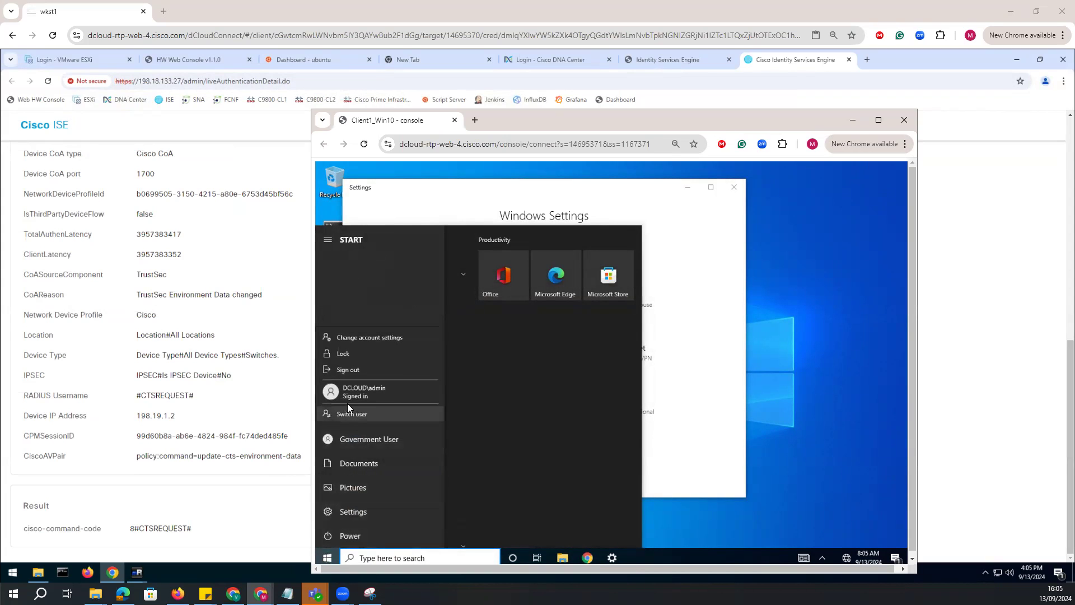
pyautogui.click(358, 368)
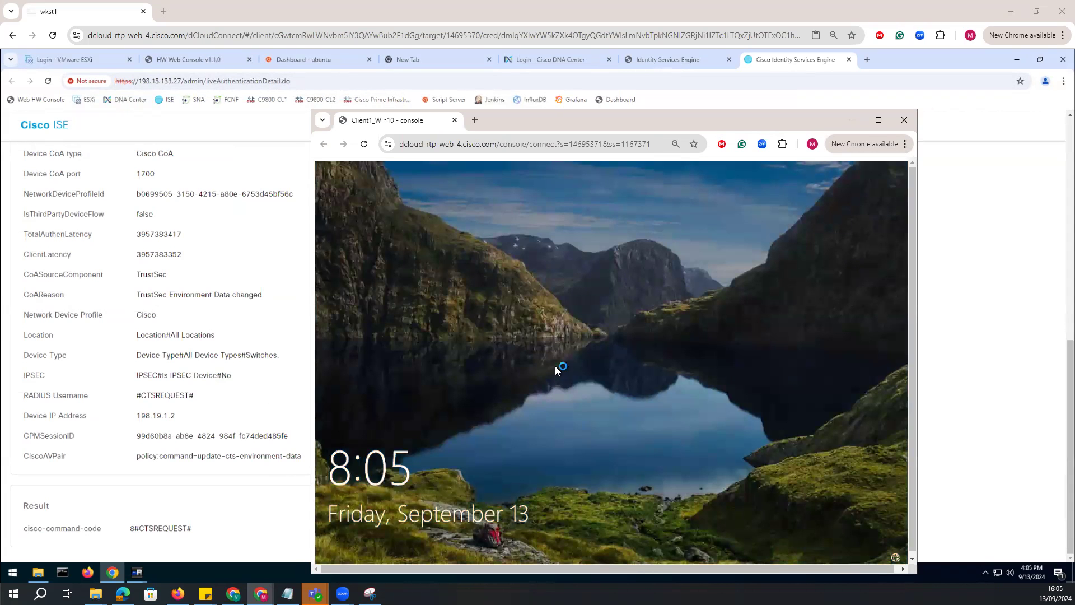
# Sign in to Client1 as another user with the username "government1" and the account password.
pyautogui.click(556, 365)
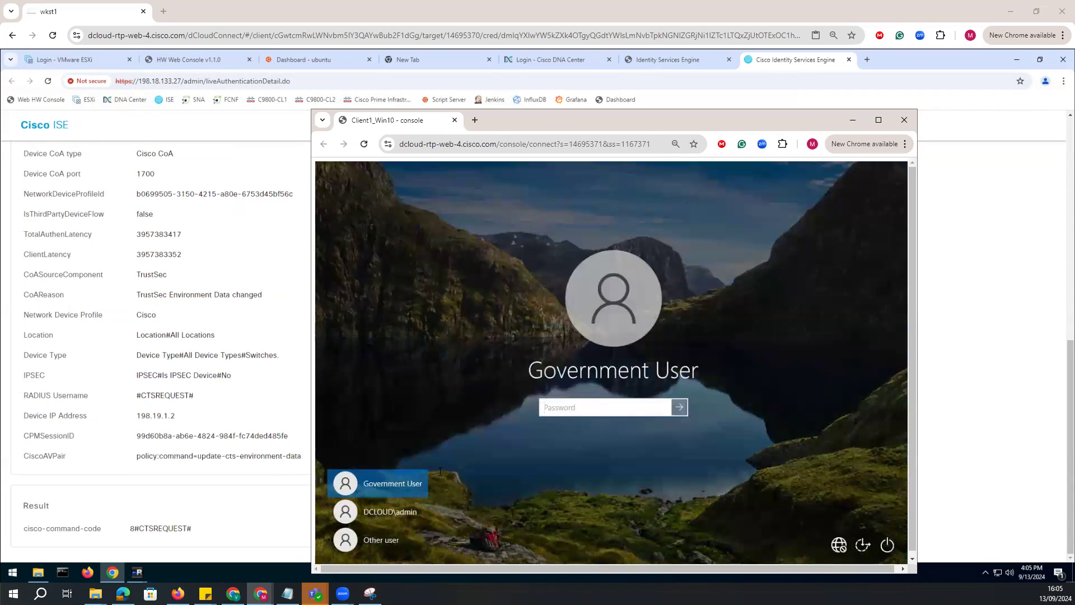
pyautogui.click(373, 541)
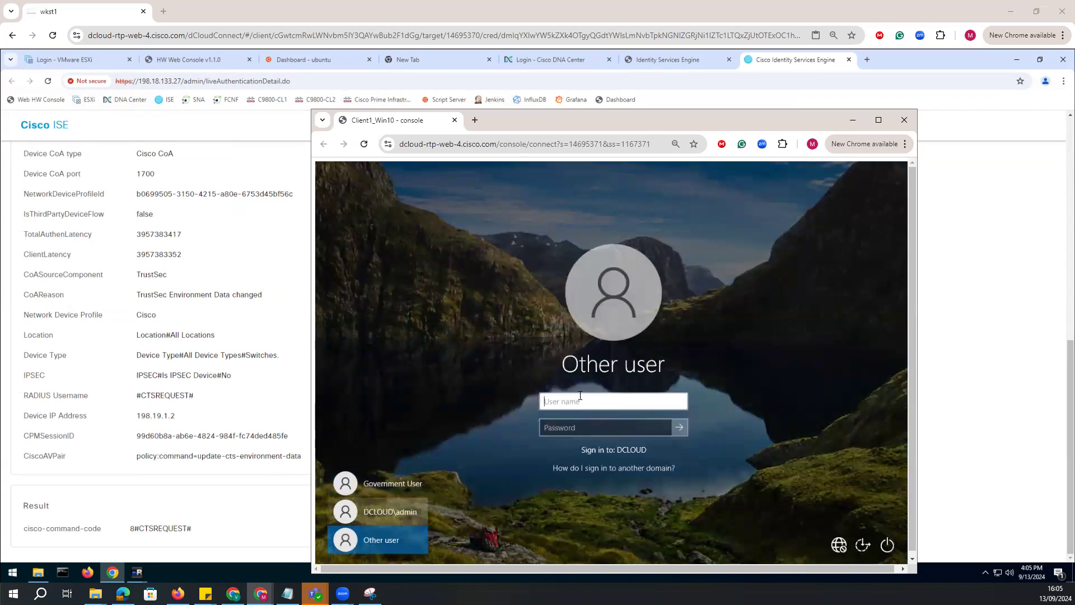
pyautogui.write('go')
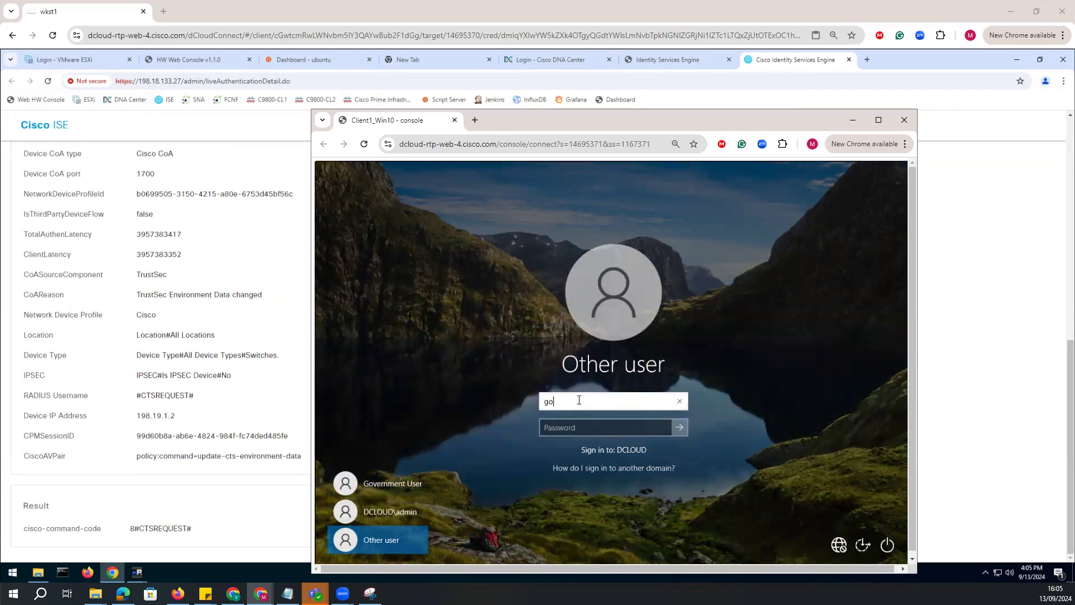
pyautogui.write('vernment1')
pyautogui.click(573, 428)
pyautogui.write('••••••••••')
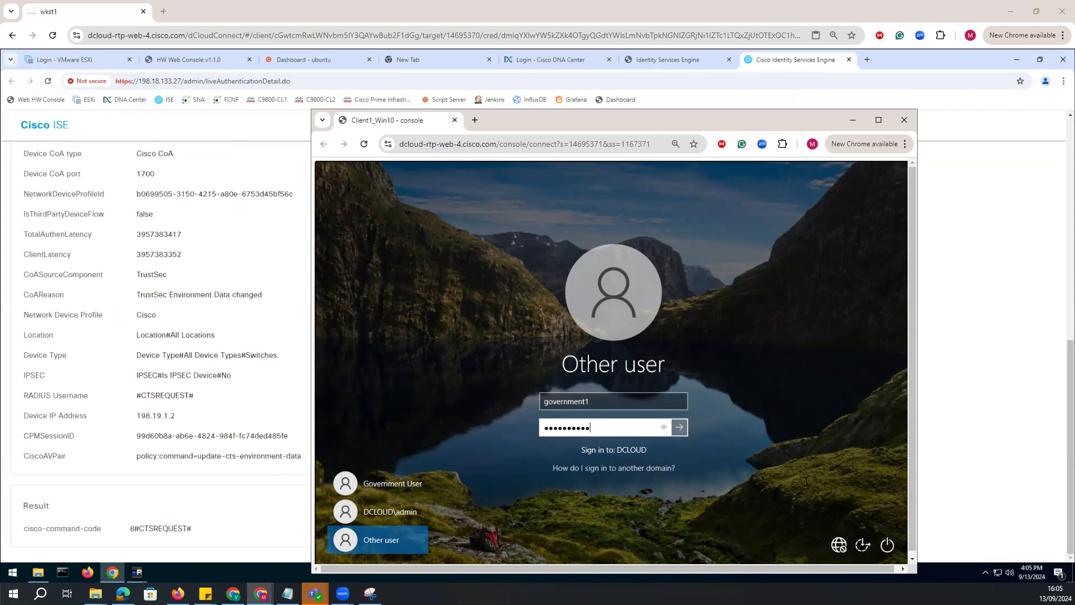
pyautogui.click(677, 426)
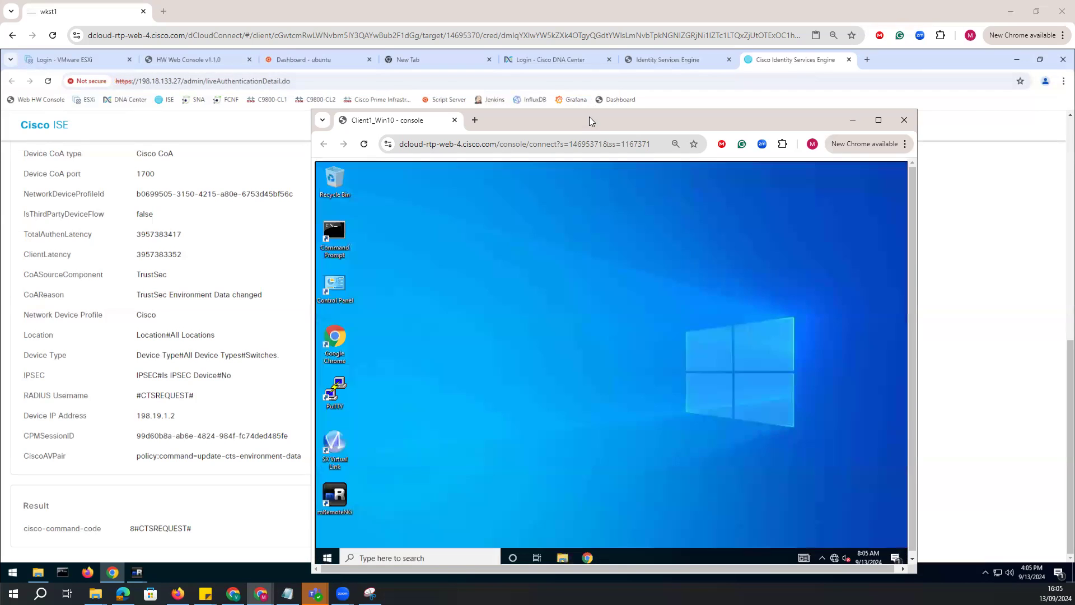
# Launch SX Virtual Link on Client1, connect the first ASIX AX88179 adapter under USB-CTRL-1, and check the network status.
pyautogui.moveTo(589, 117); pyautogui.dragTo(593, 99)
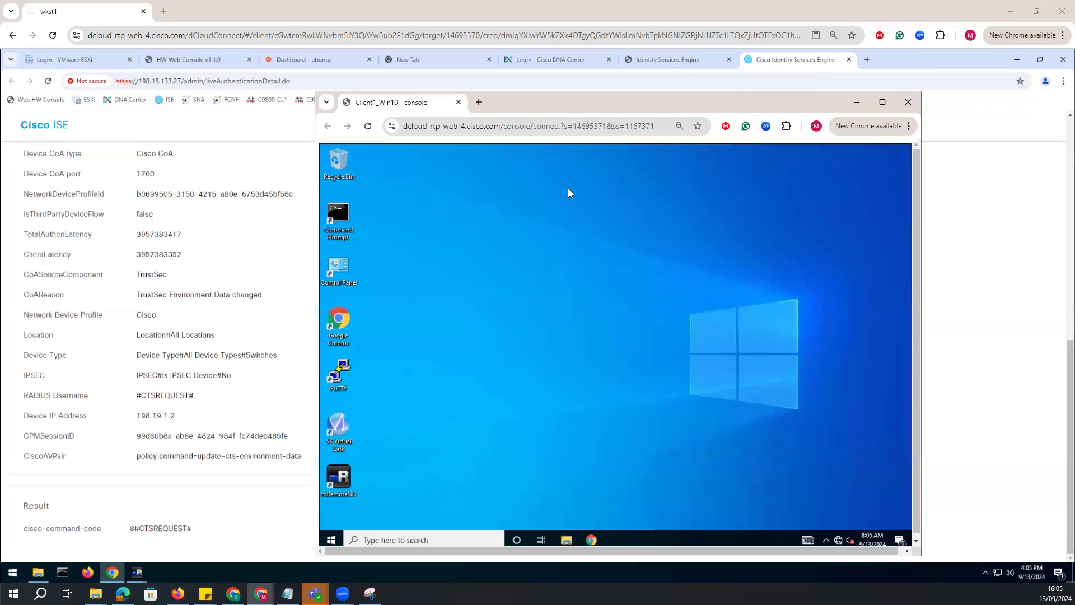
pyautogui.click(339, 434)
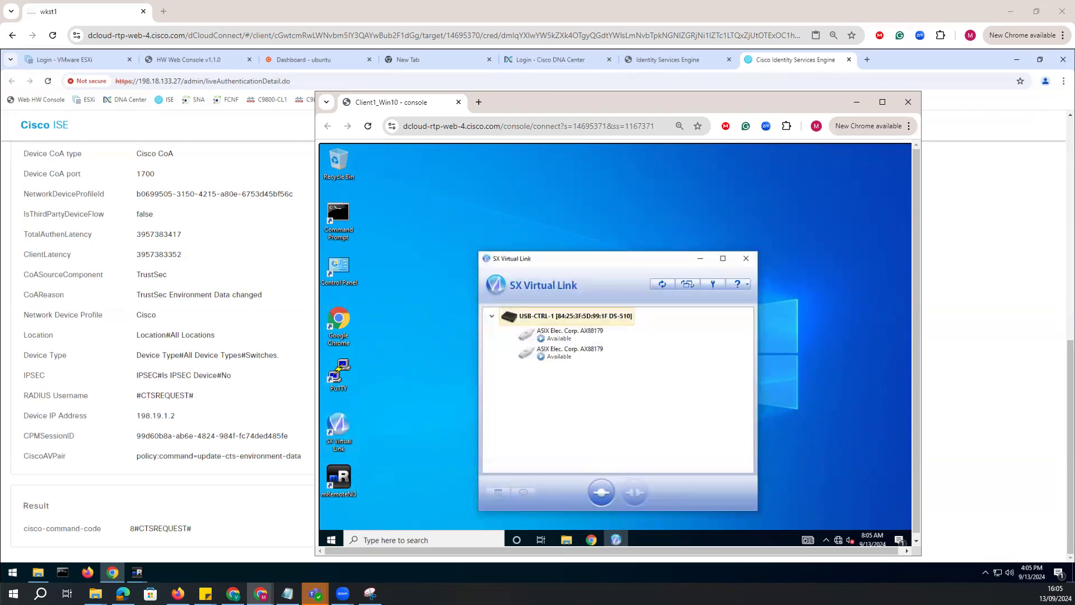
pyautogui.doubleClick(562, 335)
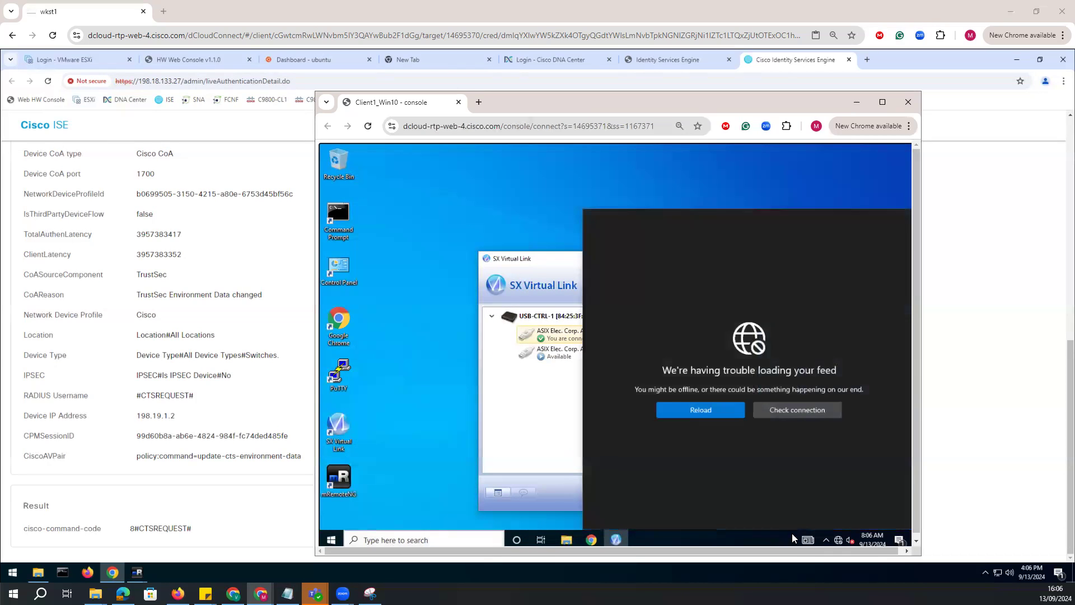
pyautogui.click(839, 541)
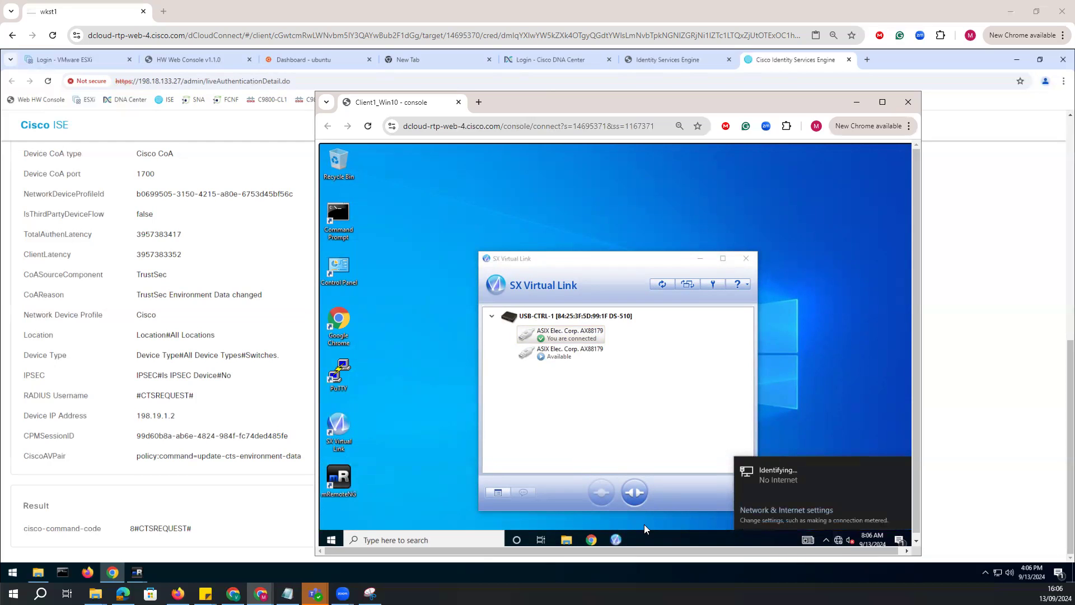
# Open the adapter options from Client1's network settings and request the properties of the Ethernet 2 ASIX adapter.
pyautogui.click(786, 510)
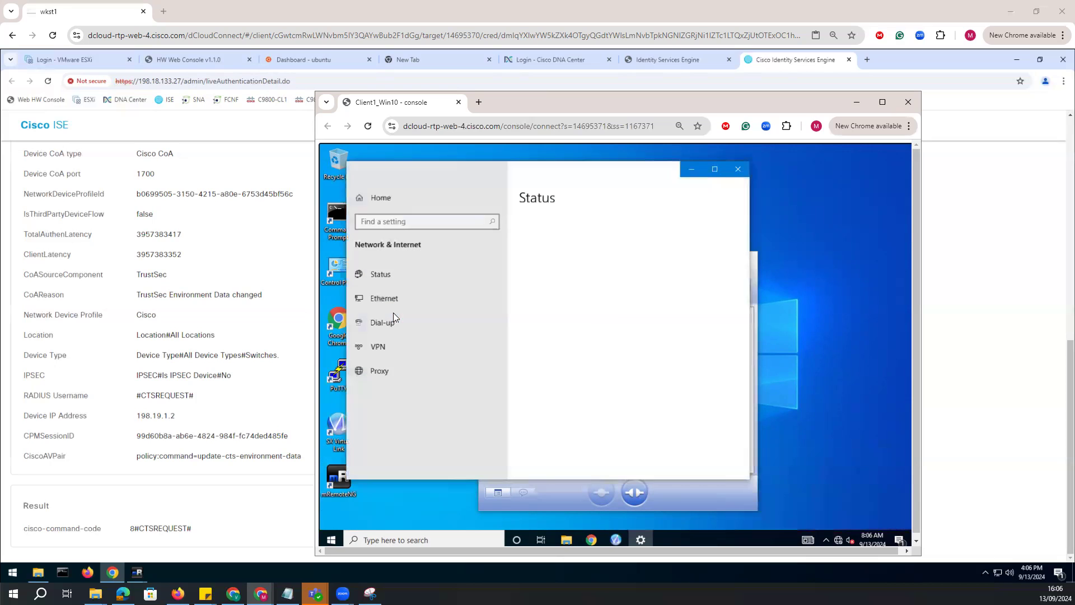
pyautogui.click(403, 304)
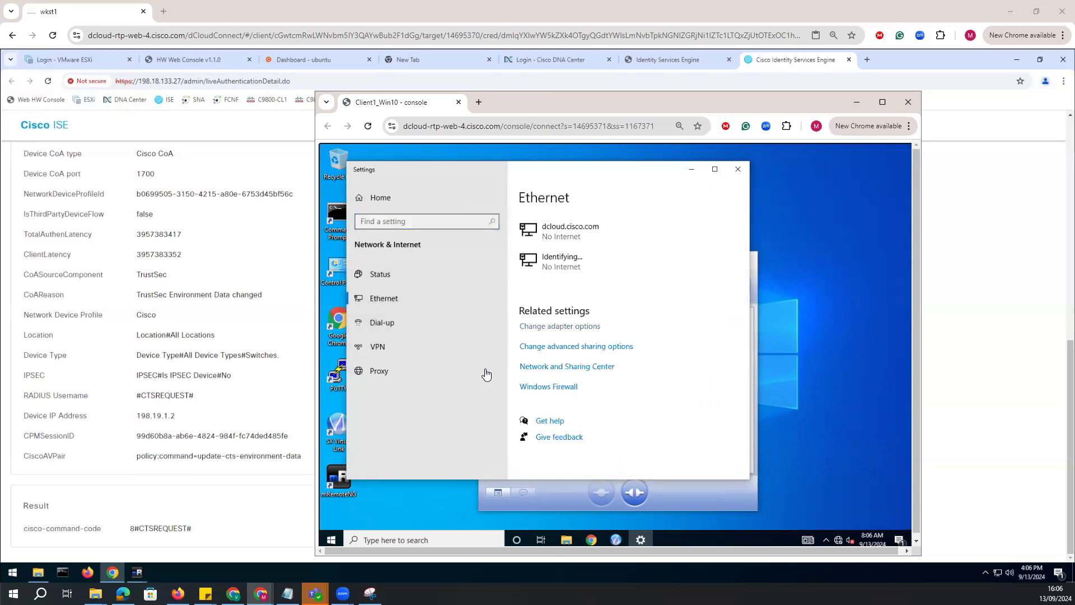
pyautogui.click(552, 325)
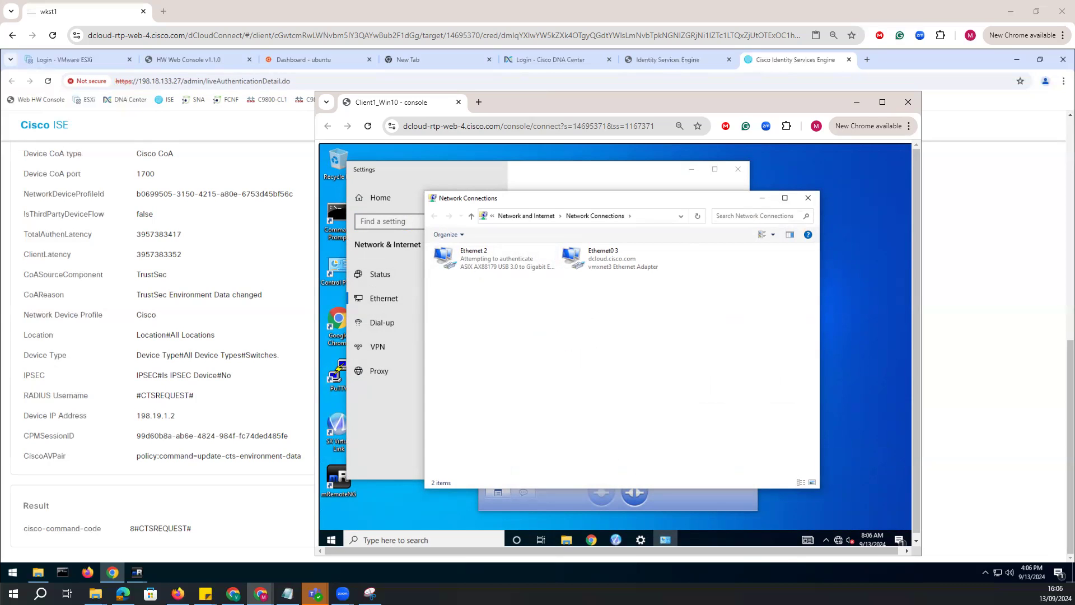
pyautogui.click(485, 266)
pyautogui.rightClick(483, 262)
pyautogui.click(509, 359)
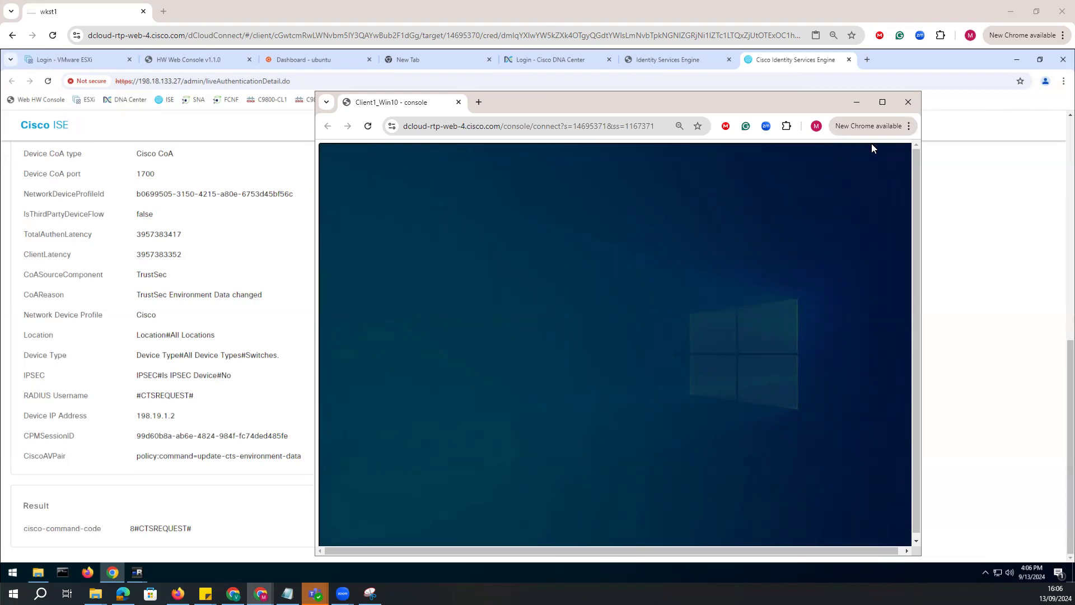
# Widen the Client1_Win10 console window and reposition it so the whole client desktop fits.
pyautogui.click(883, 103)
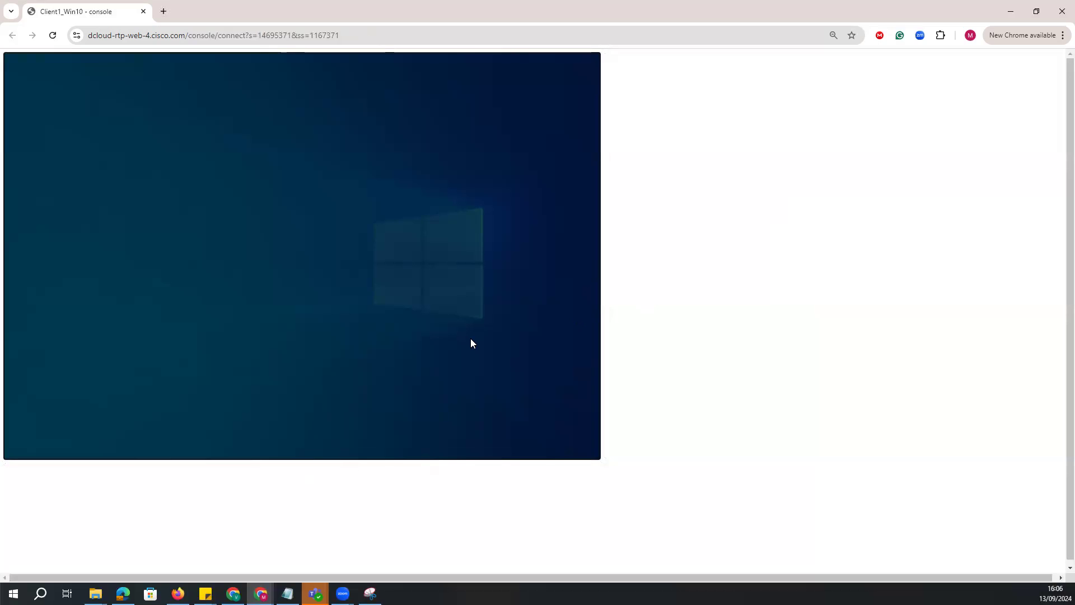
pyautogui.click(1037, 12)
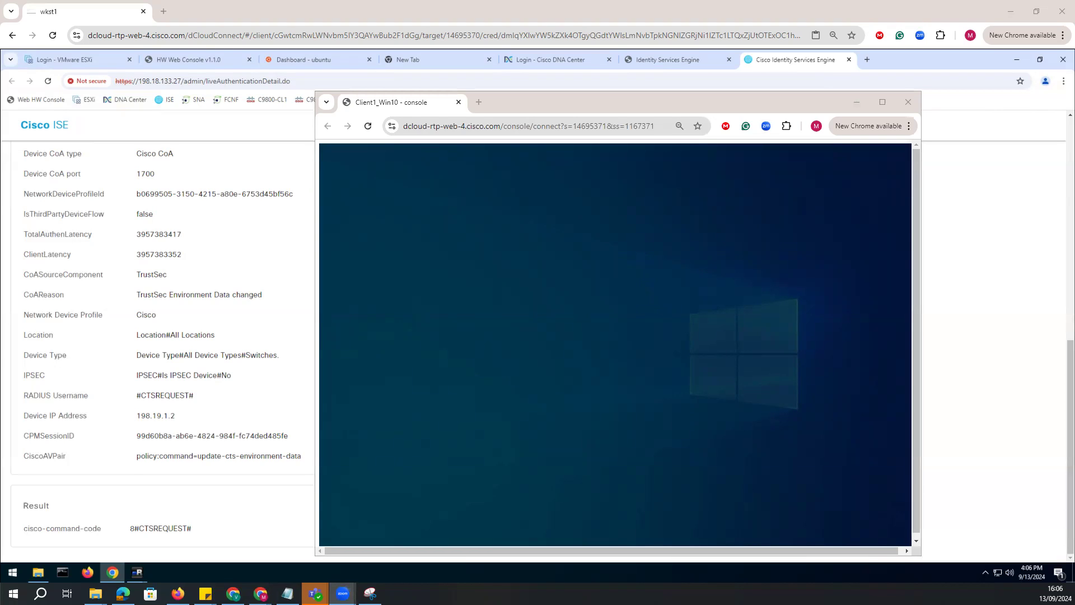
pyautogui.click(631, 268)
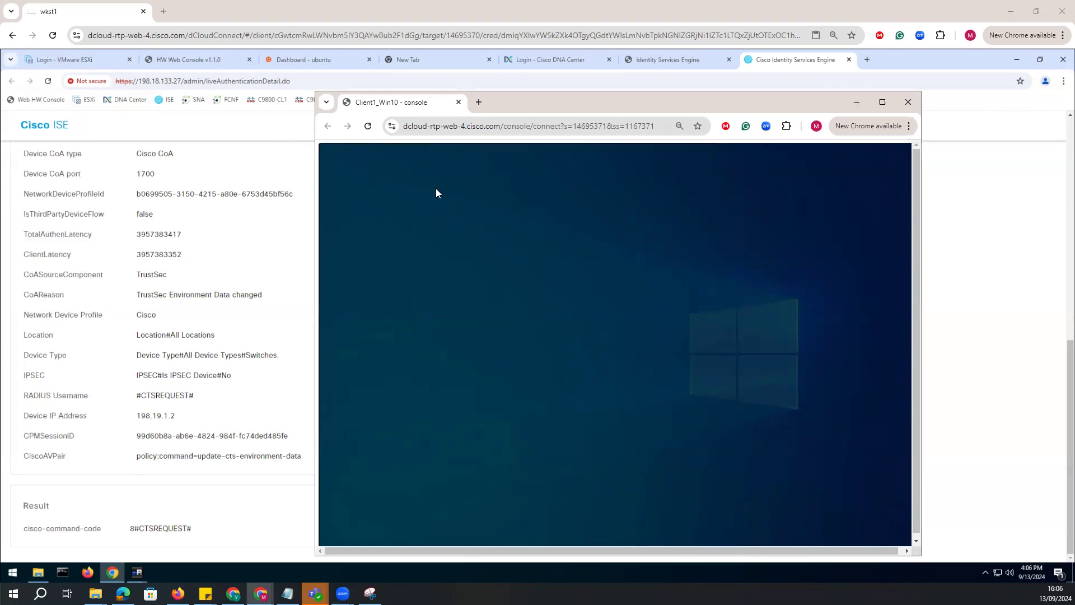
pyautogui.moveTo(923, 348); pyautogui.dragTo(1008, 314)
pyautogui.moveTo(683, 103); pyautogui.dragTo(624, 36)
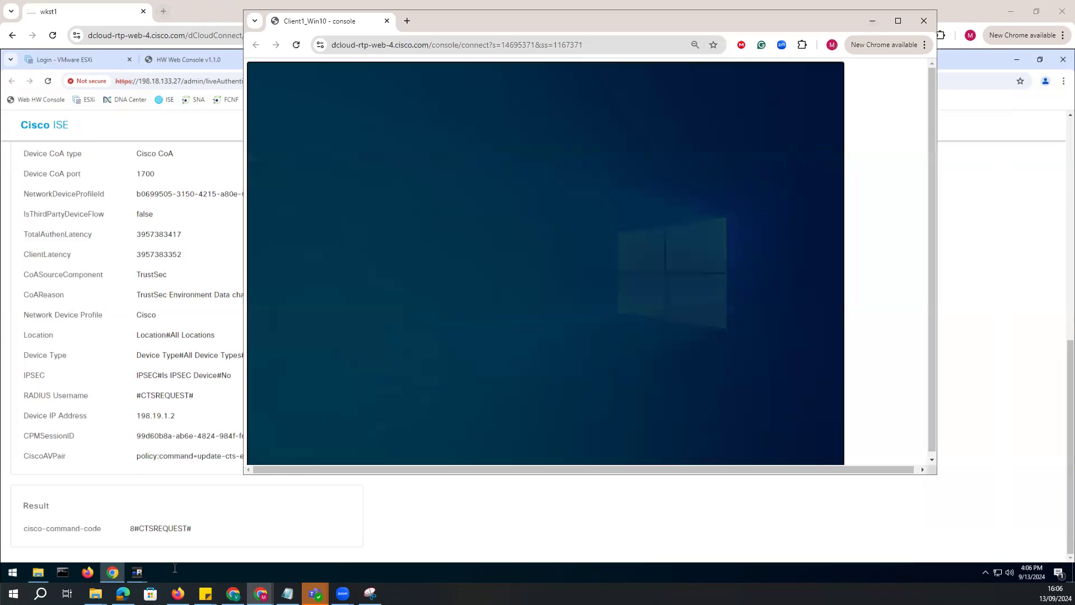
# Switch to the EN-SDA-C9300-1-P06 console in wkst1 and run "show cts environment-data" again.
pyautogui.click(136, 572)
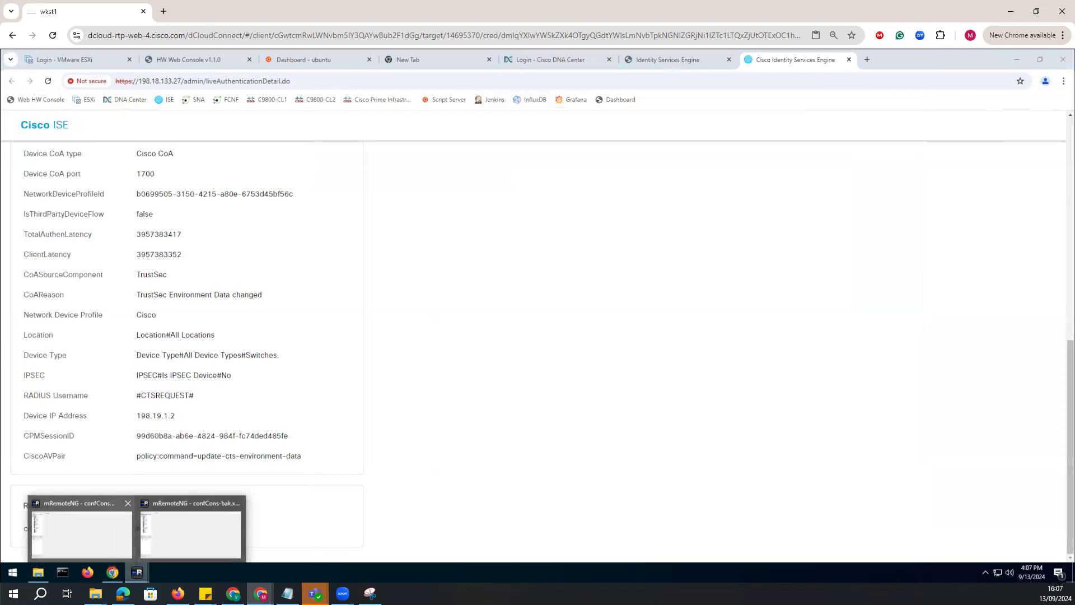
pyautogui.click(112, 573)
pyautogui.click(206, 60)
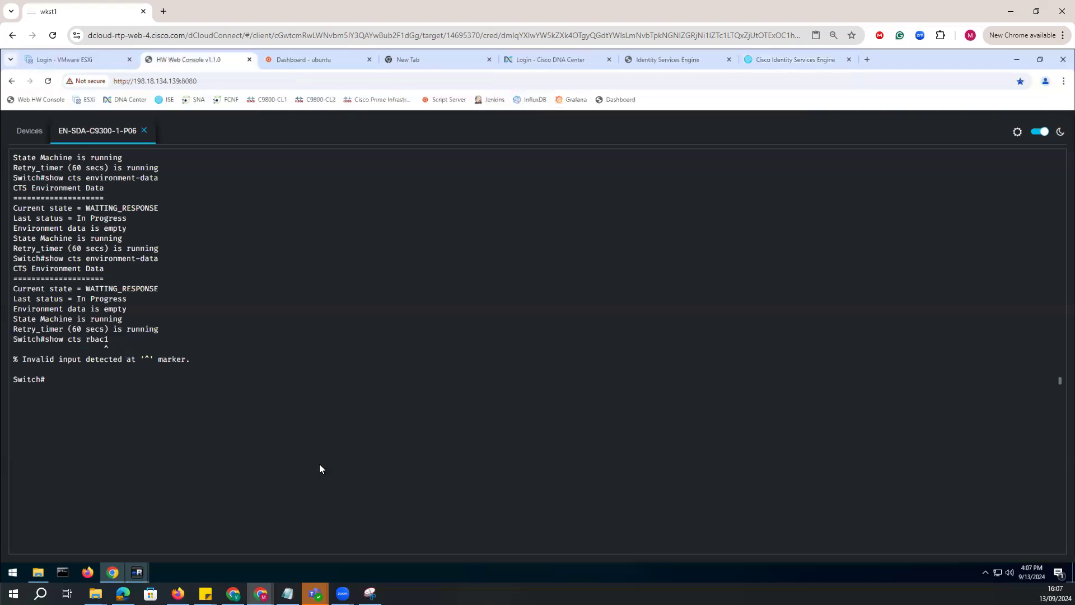
pyautogui.press('Return')
pyautogui.press('Return')
pyautogui.press('Up')
pyautogui.press('Up')
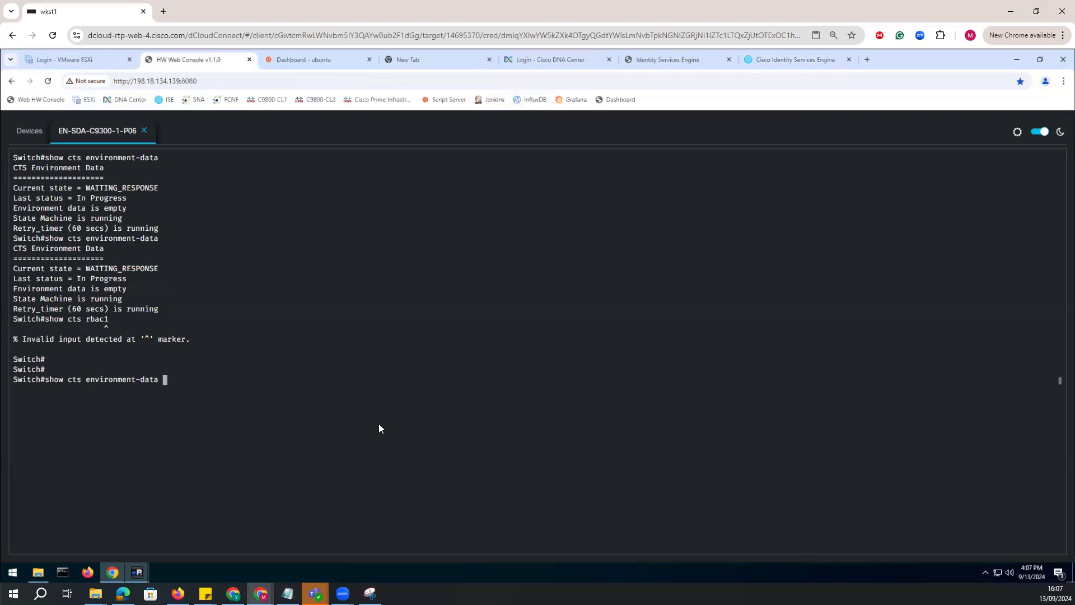
pyautogui.press('Return')
# Run "show authentication sessions" on the switch and examine the MAC address and status of the Gi1/0/1 session.
pyautogui.write('show auth')
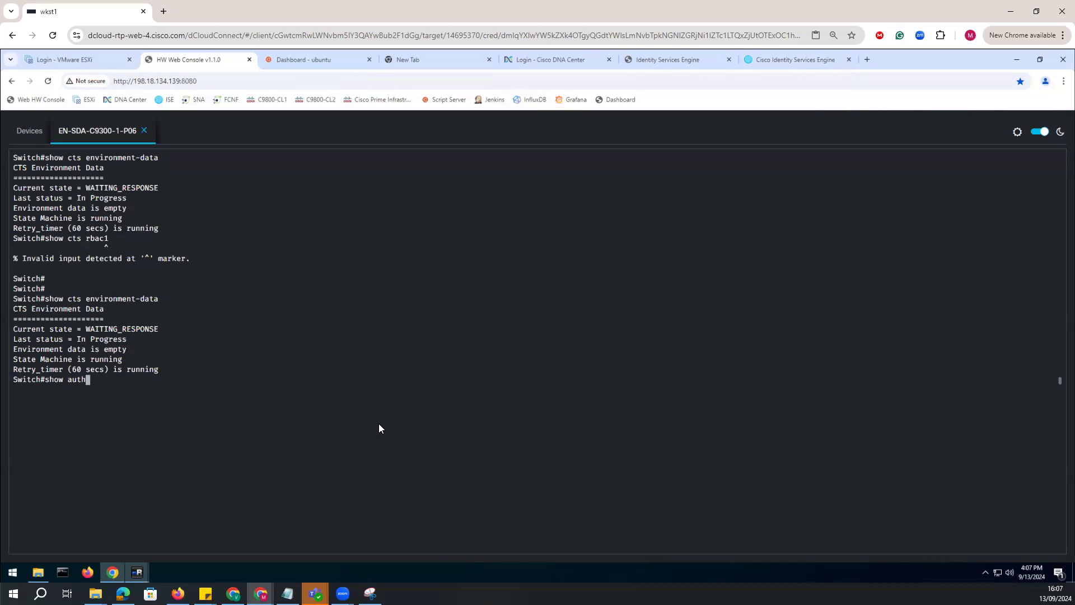
pyautogui.press('Tab')
pyautogui.write('se')
pyautogui.press('Tab')
pyautogui.press('Return')
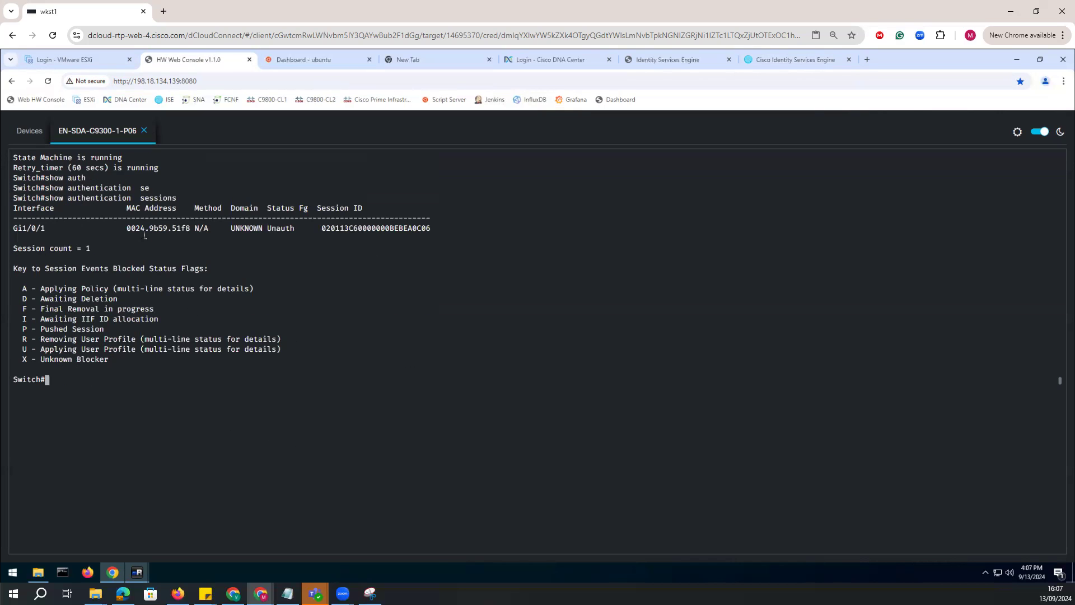
pyautogui.moveTo(117, 228); pyautogui.dragTo(186, 228)
pyautogui.click(320, 238)
pyautogui.doubleClick(282, 229)
# Return to the Client1_Win10 console and authorize the Network Connections elevation prompt with the username "admin" and the account password.
pyautogui.click(136, 572)
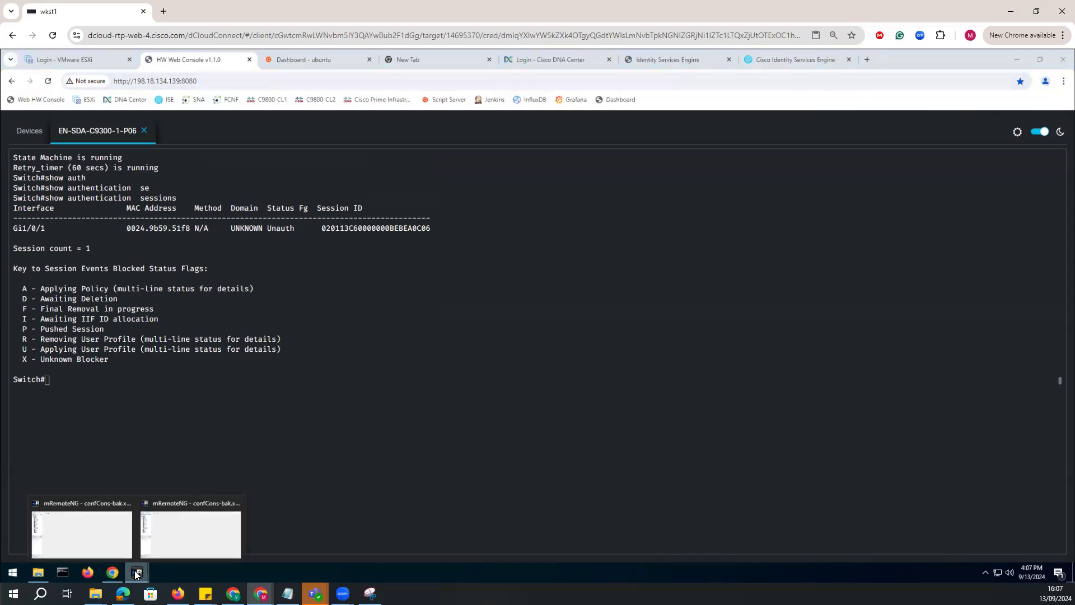
pyautogui.click(260, 593)
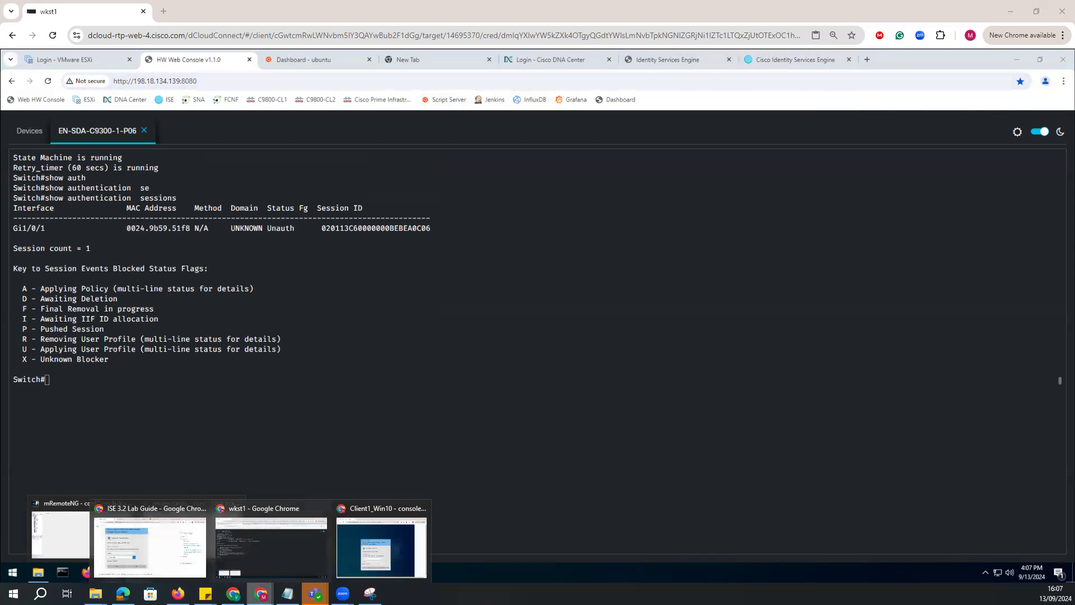
pyautogui.click(381, 546)
pyautogui.write('admin')
pyautogui.press('Tab')
pyautogui.write('C1sco123')
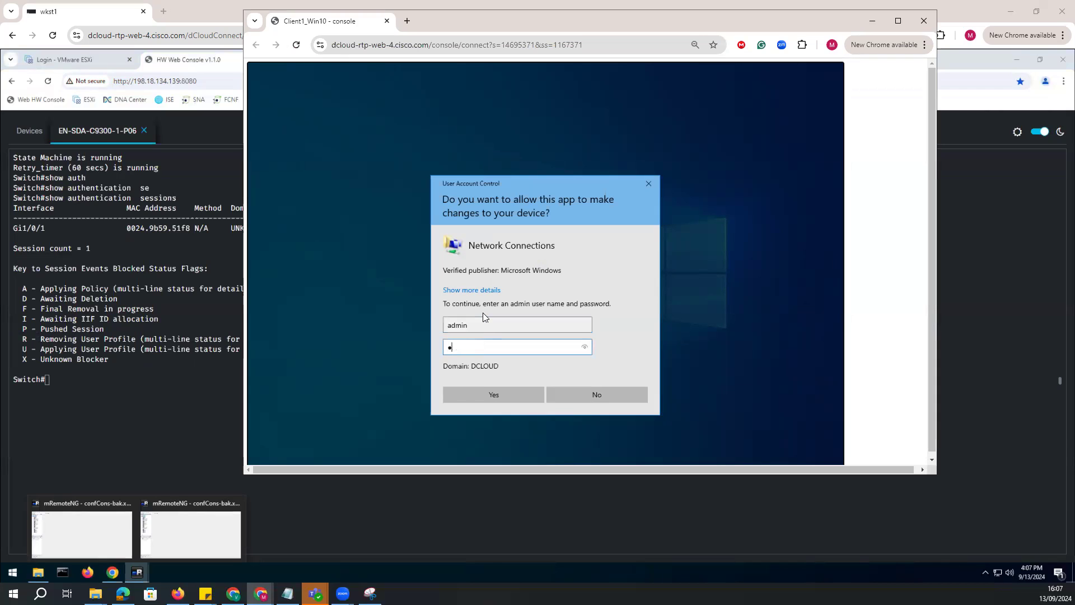
pyautogui.press('Return')
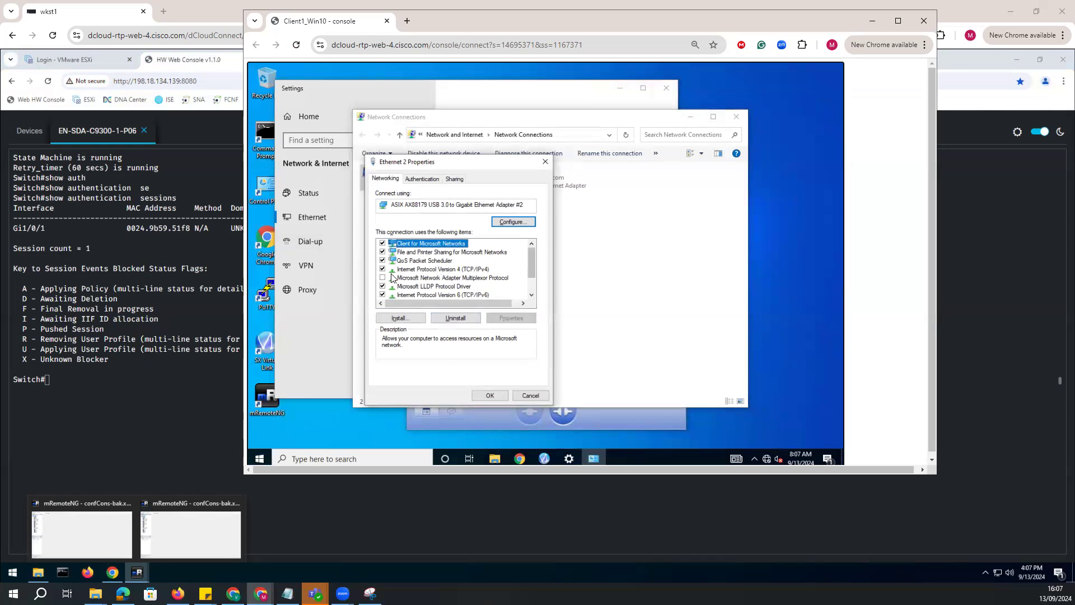
# Turn off server certificate validation in Ethernet 2's Protected EAP authentication settings.
pyautogui.click(432, 182)
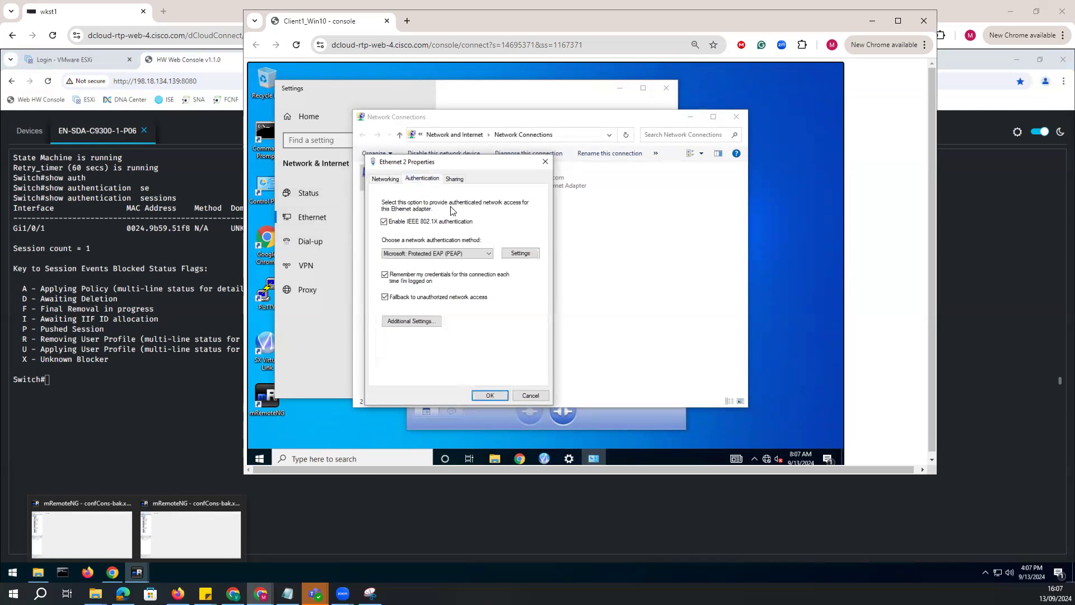
pyautogui.click(522, 254)
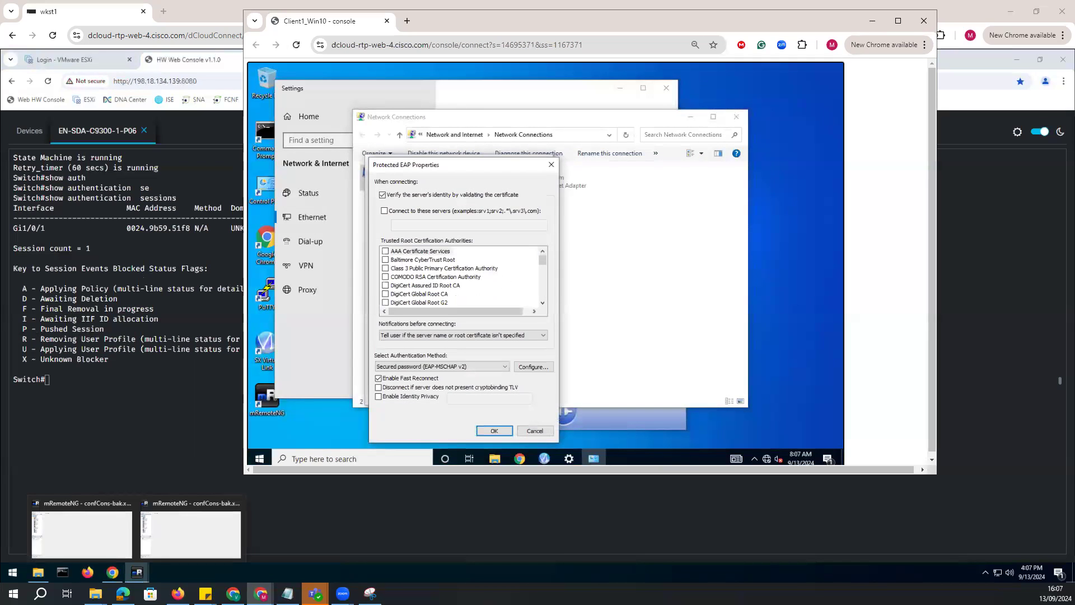
pyautogui.click(382, 195)
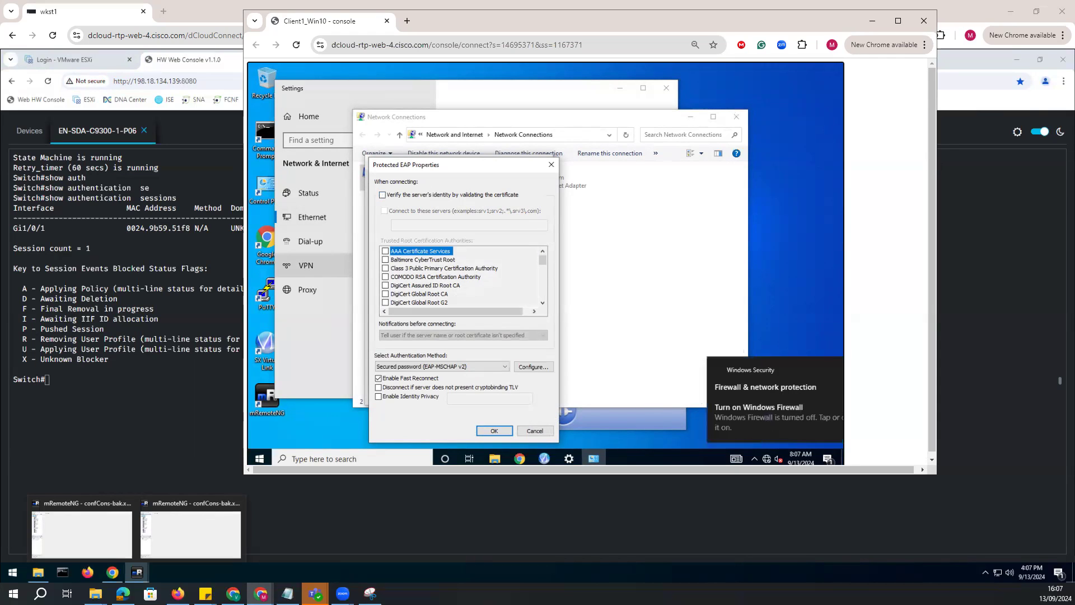
pyautogui.click(497, 430)
# Specify User authentication as Ethernet 2's 802.1X authentication mode and apply the adapter properties.
pyautogui.click(417, 322)
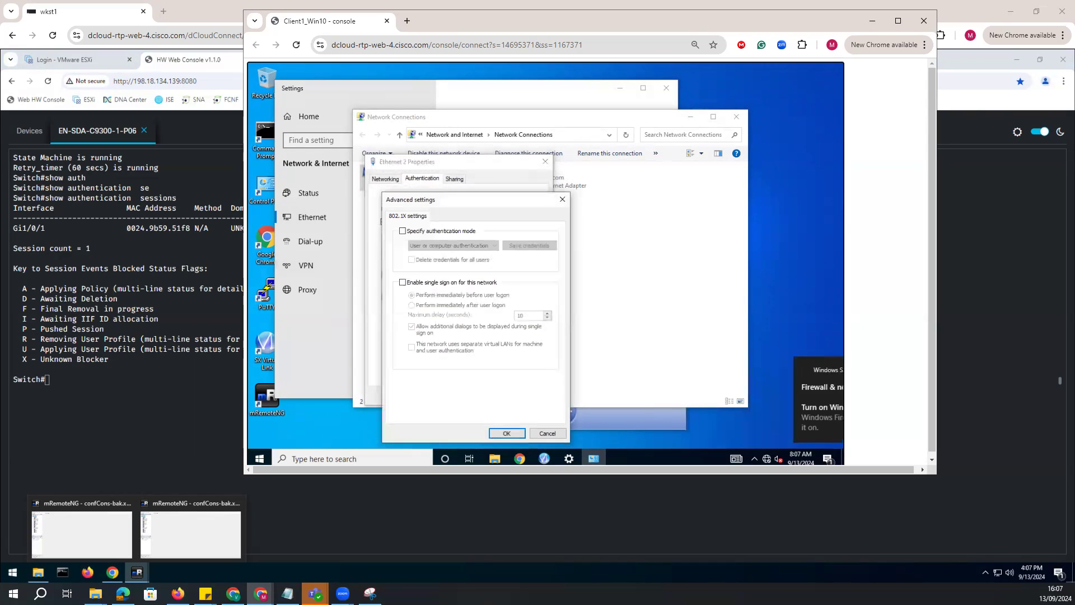
pyautogui.click(415, 232)
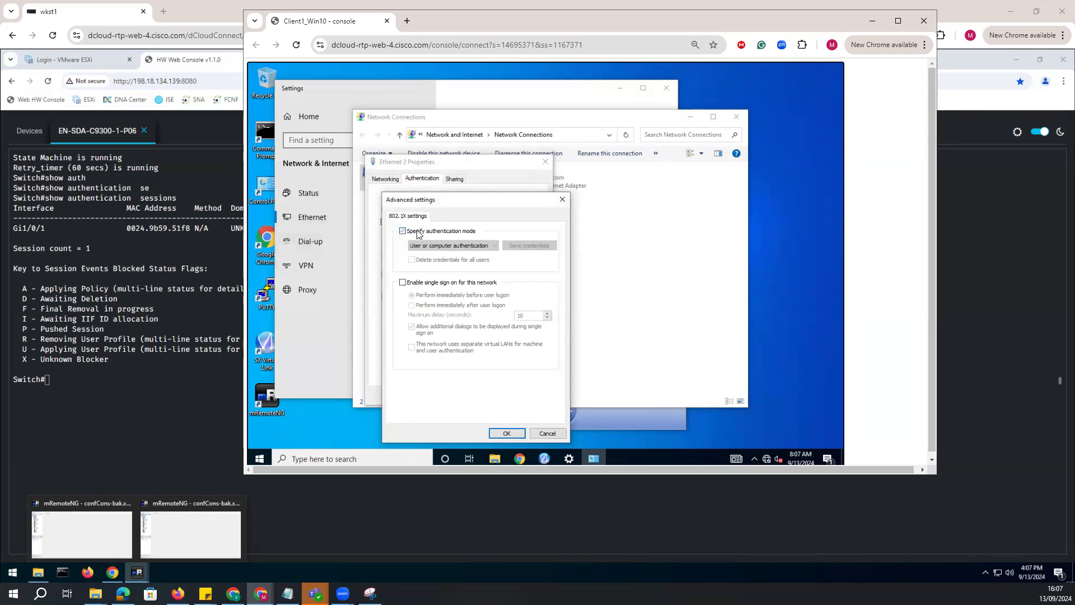
pyautogui.click(450, 246)
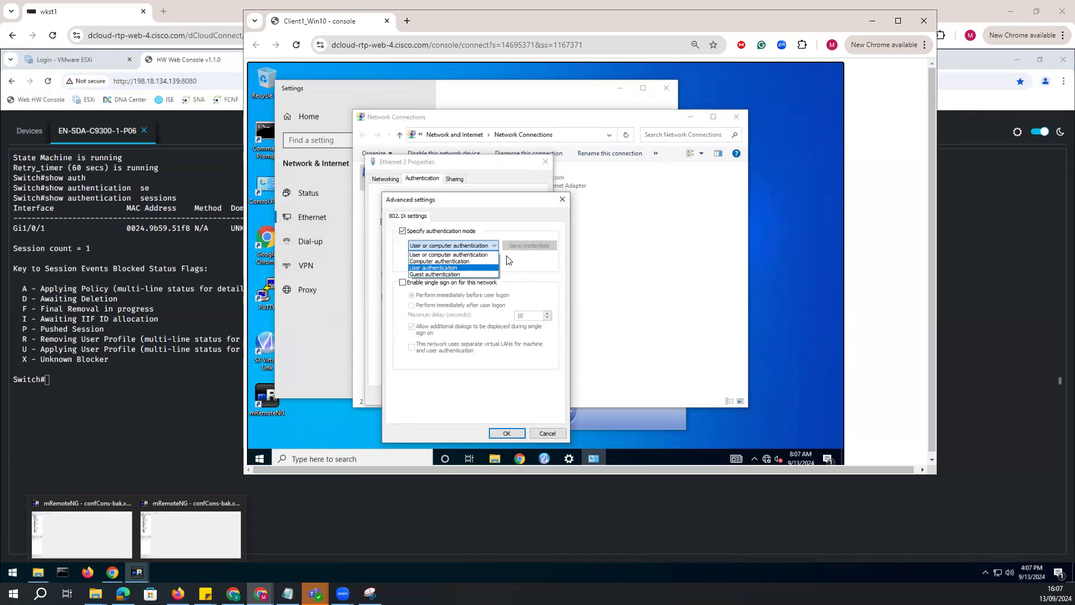
pyautogui.click(448, 269)
pyautogui.click(530, 247)
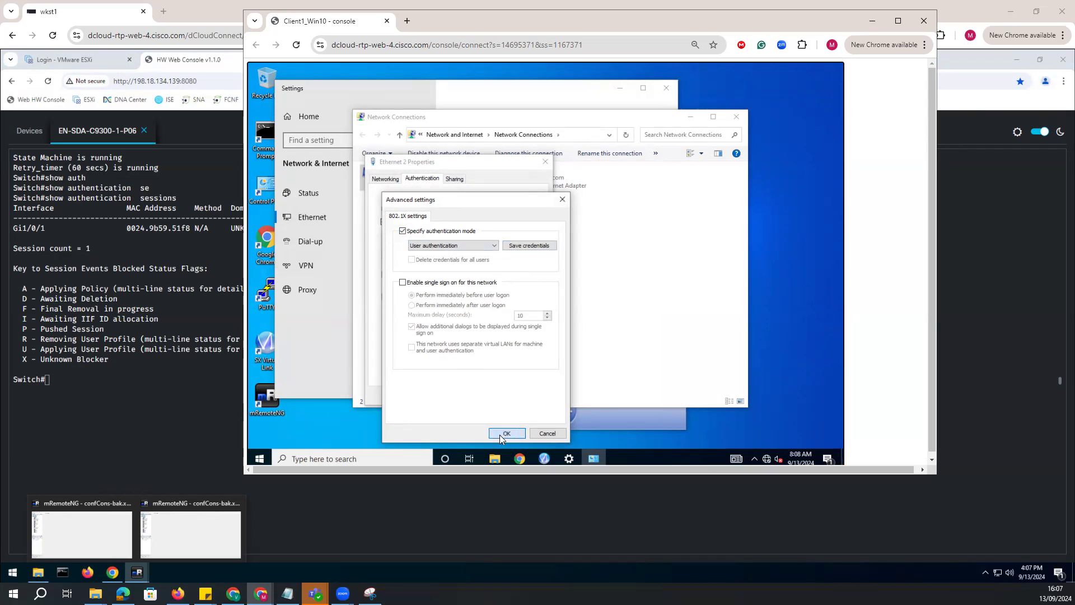
pyautogui.click(506, 433)
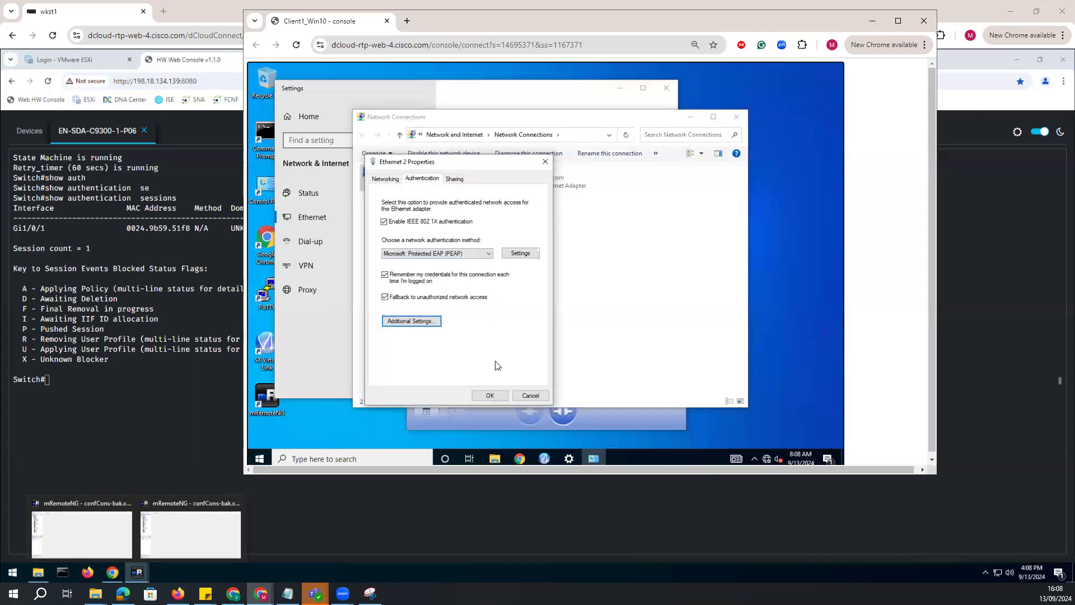
pyautogui.click(485, 395)
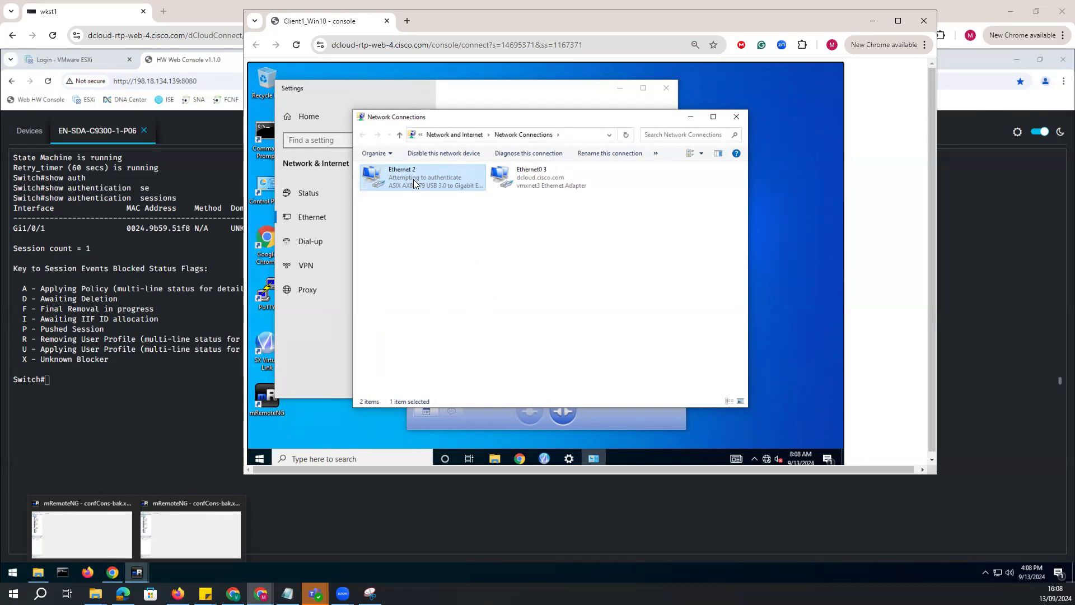
# Rerun "show authentication sessions" on the switch and check the client's MAC address on Gi1/0/1.
pyautogui.click(86, 379)
pyautogui.press('Up')
pyautogui.press('Return')
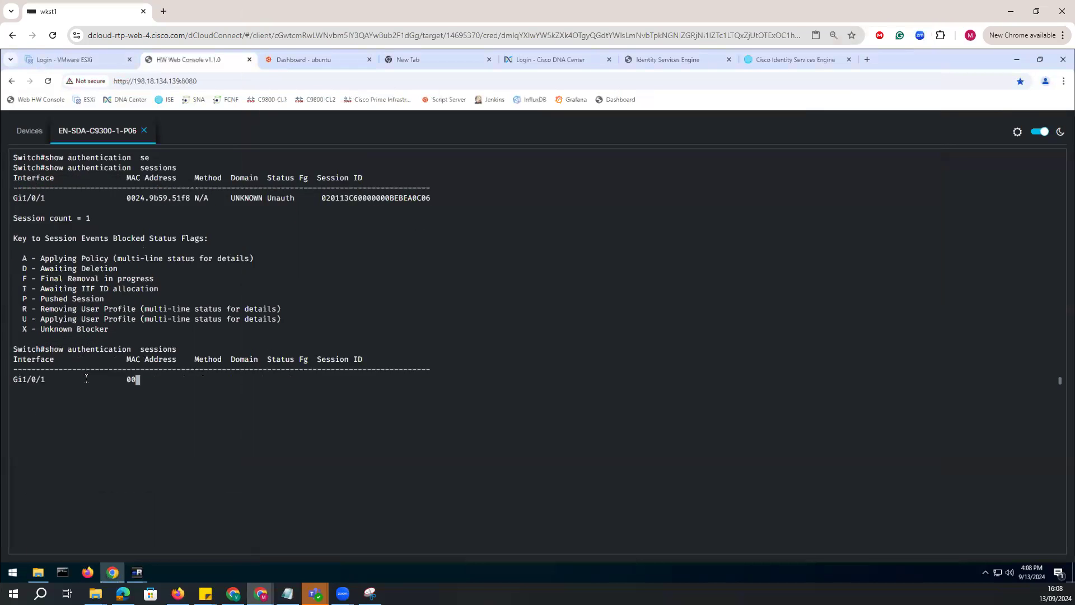
pyautogui.doubleClick(158, 228)
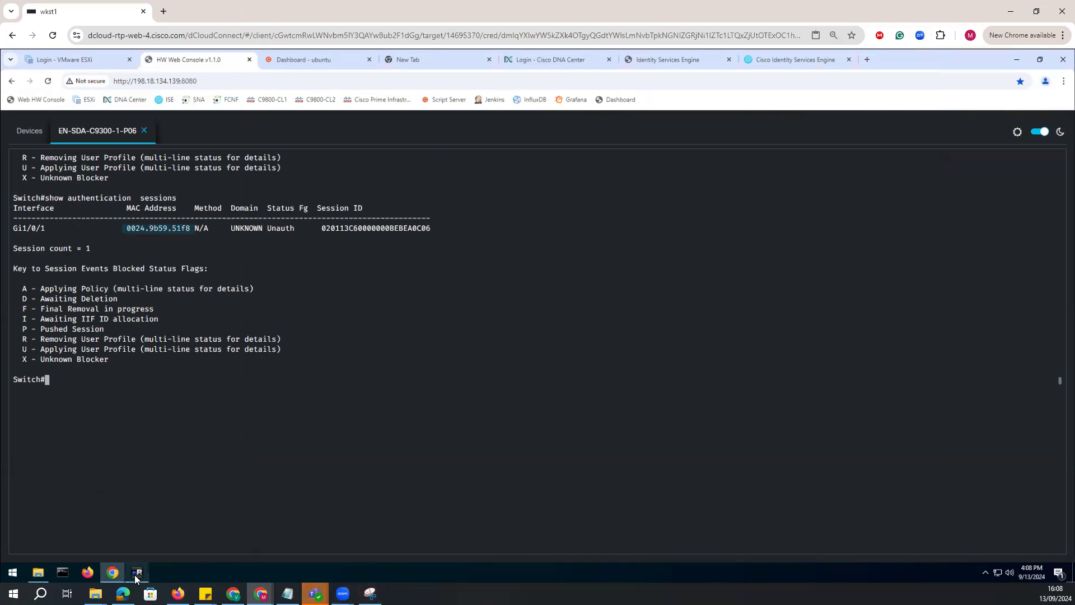
# Return to the Client1_Win10 console and request the Ethernet 2 adapter's properties again.
pyautogui.moveTo(137, 572)
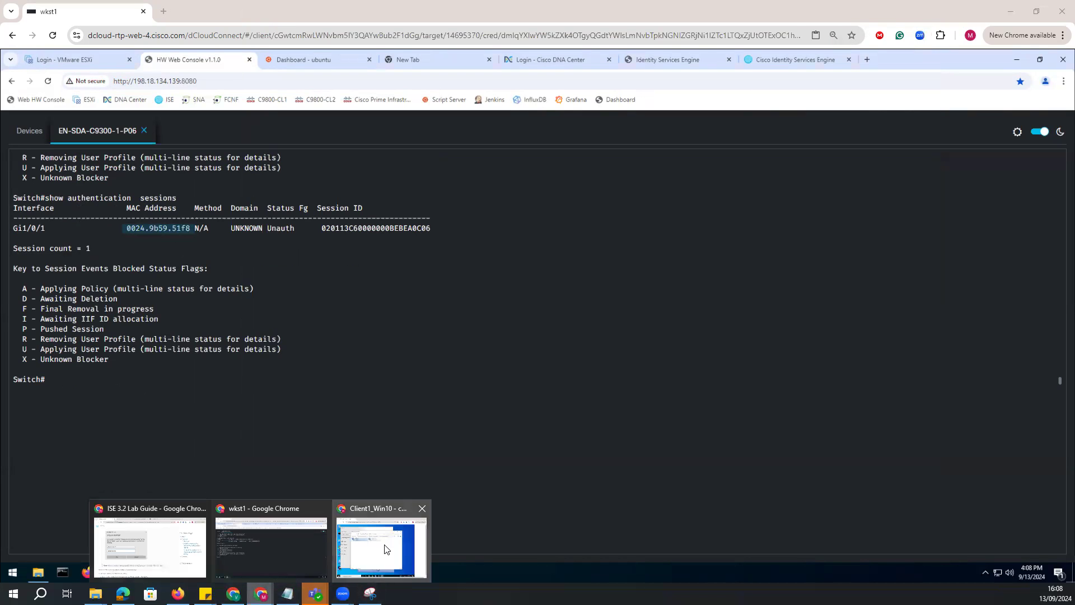
pyautogui.click(383, 546)
pyautogui.rightClick(429, 176)
pyautogui.click(460, 273)
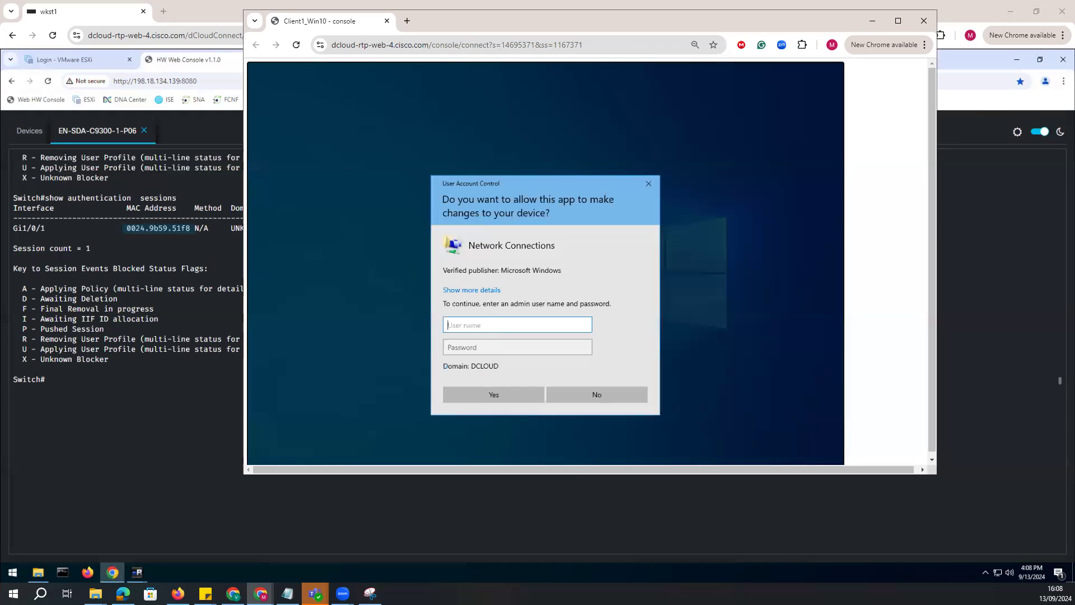
# Try to authorize the Network Connections elevation prompt with the username "government1" and the account password.
pyautogui.write('government1')
pyautogui.press('Tab')
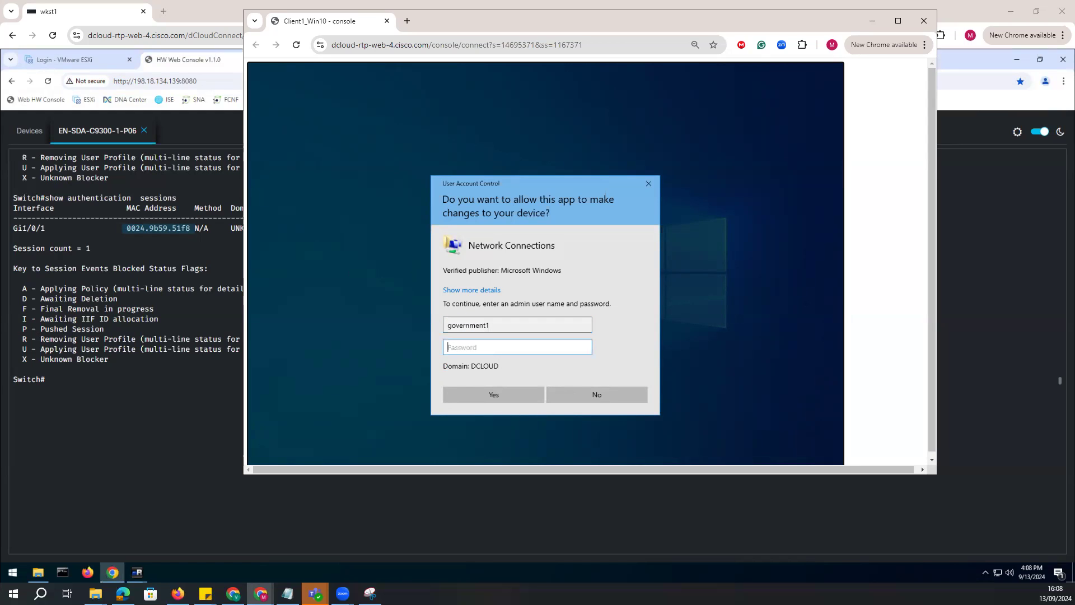
pyautogui.write('C1sco12345')
pyautogui.press('Return')
# Authorize access to Ethernet 2's properties with the username "admin" and the administrator password.
pyautogui.write('admin')
pyautogui.press('Tab')
pyautogui.write('C1sco12345')
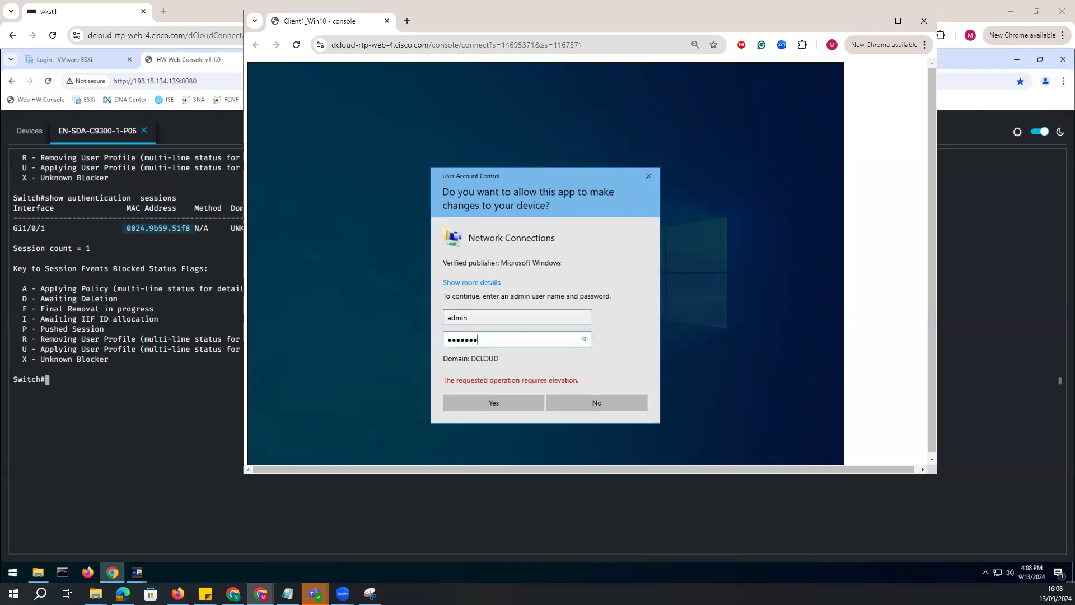
pyautogui.press('Return')
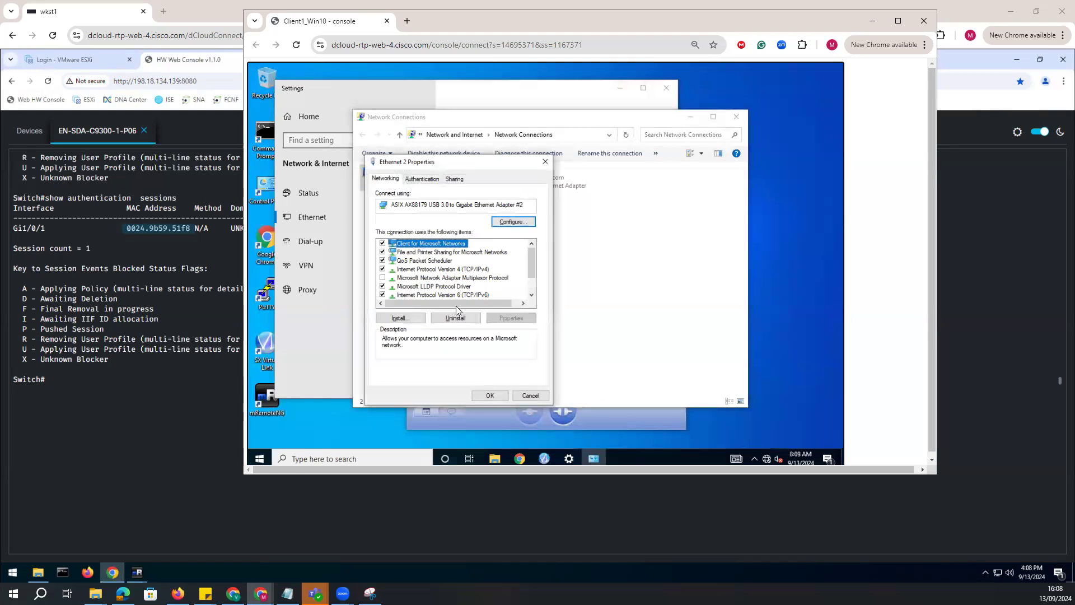
# Review the Protected EAP settings of Ethernet 2's 802.1X authentication, including server certificate validation and the EAP-MSCHAP v2 method.
pyautogui.click(423, 179)
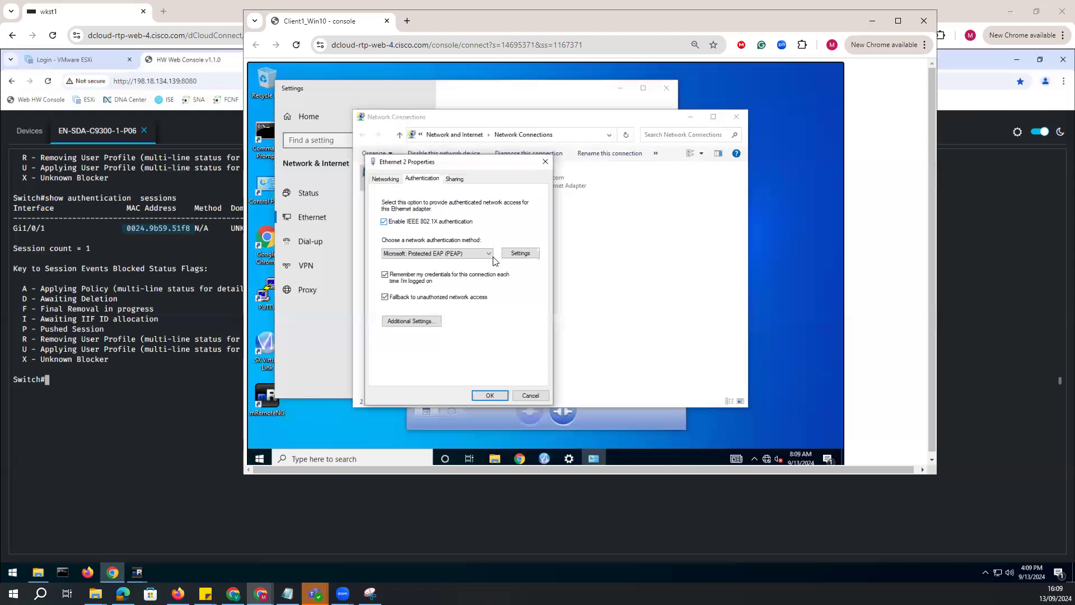
pyautogui.click(515, 254)
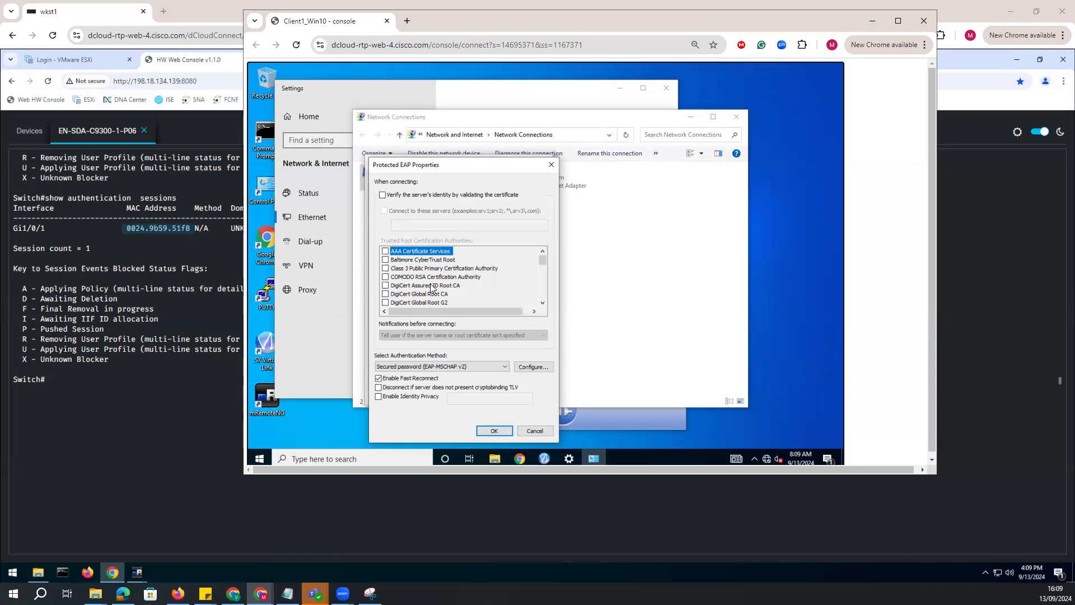
pyautogui.scroll(-1, 432, 287)
pyautogui.click(494, 427)
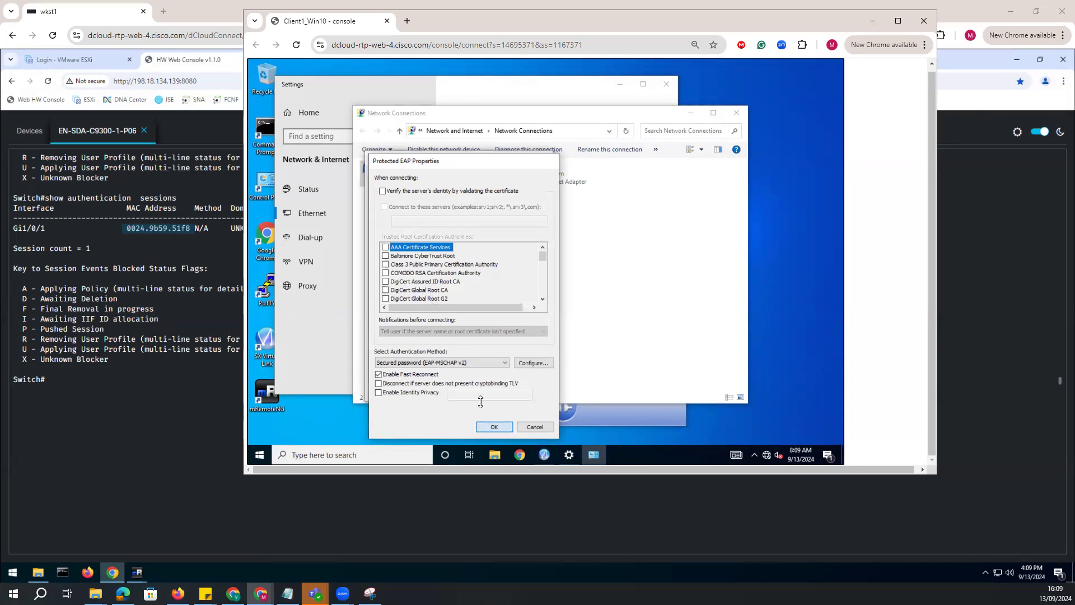
# Specify "User authentication" as the 802.1X authentication mode in Ethernet 2's additional authentication settings.
pyautogui.click(420, 322)
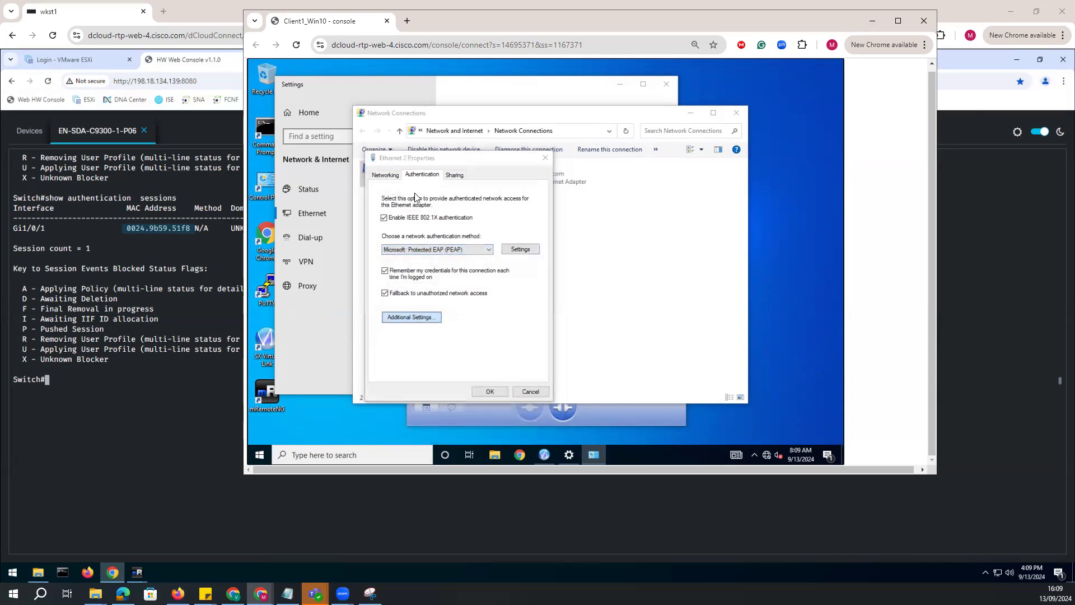
pyautogui.click(439, 243)
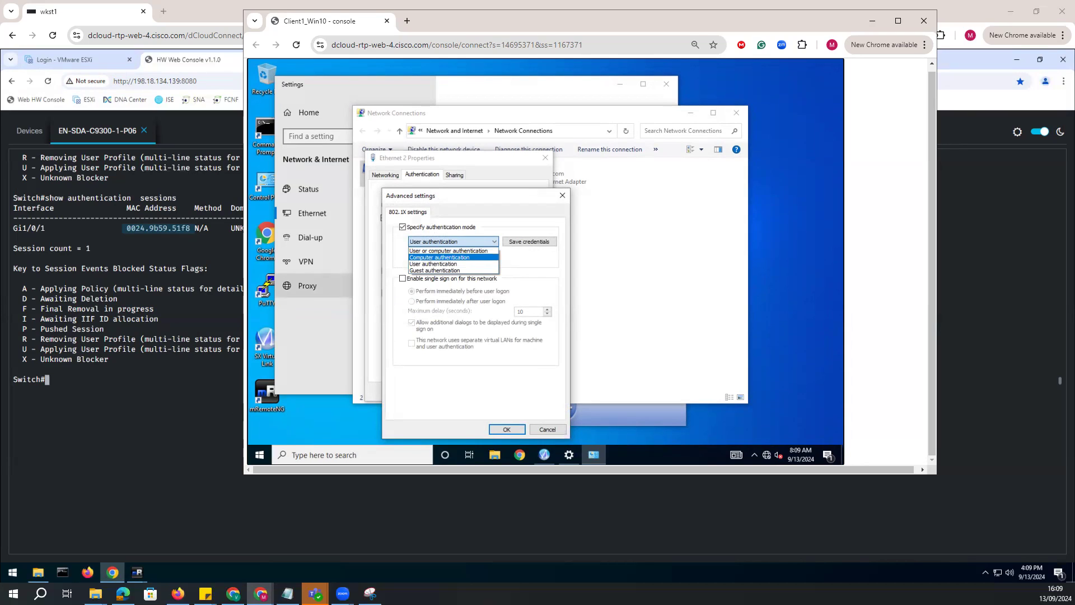
pyautogui.click(437, 264)
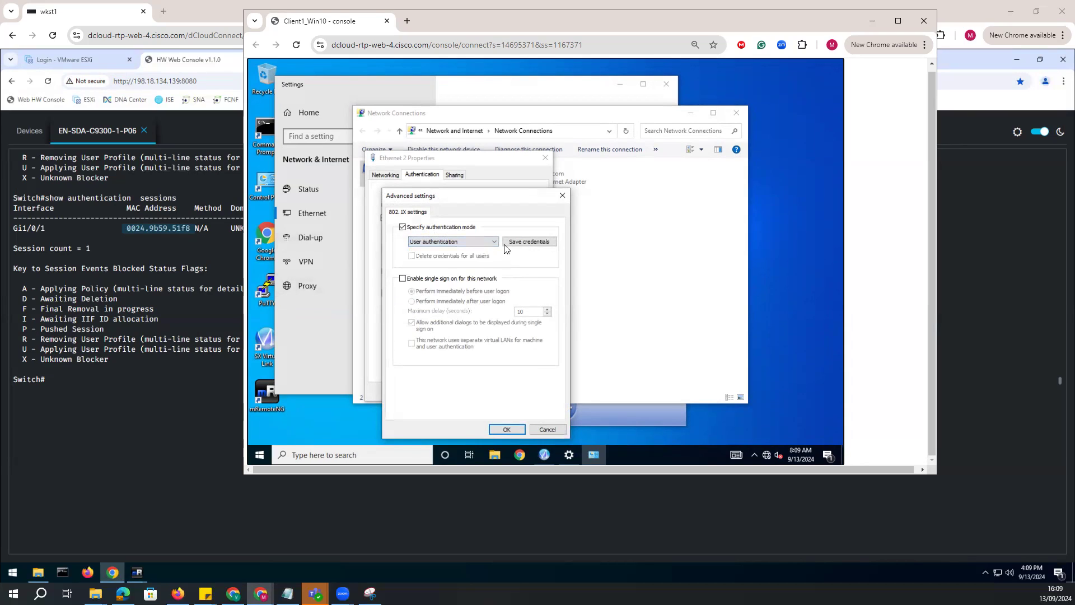
# Save the 802.1X credentials for Ethernet 2 with the username "government1" and the account password, and apply the adapter's authentication settings.
pyautogui.click(524, 243)
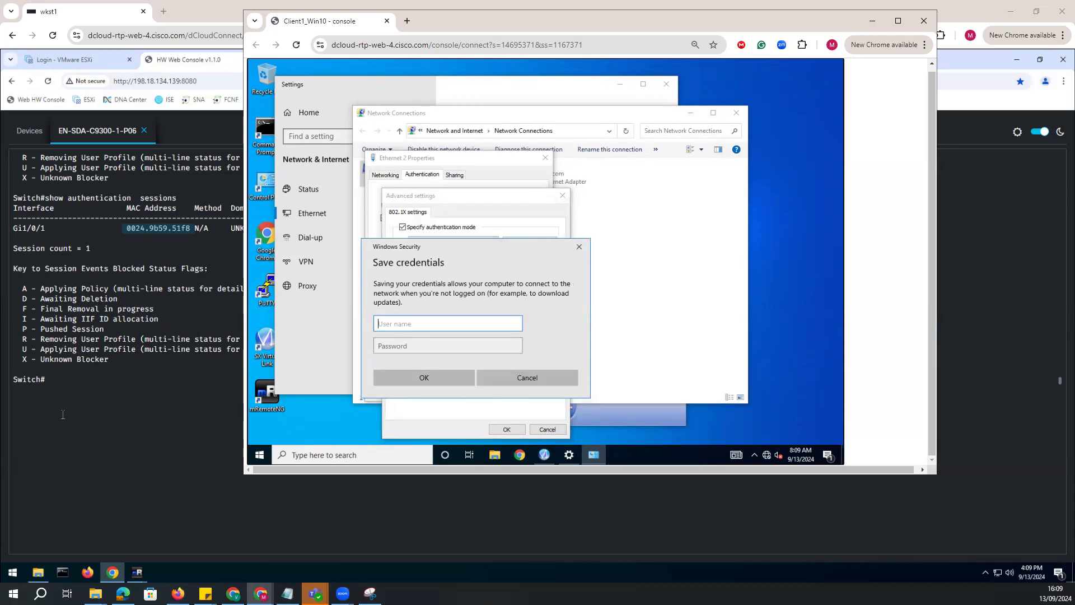
pyautogui.write('government1')
pyautogui.click(395, 346)
pyautogui.write('********')
pyautogui.click(392, 377)
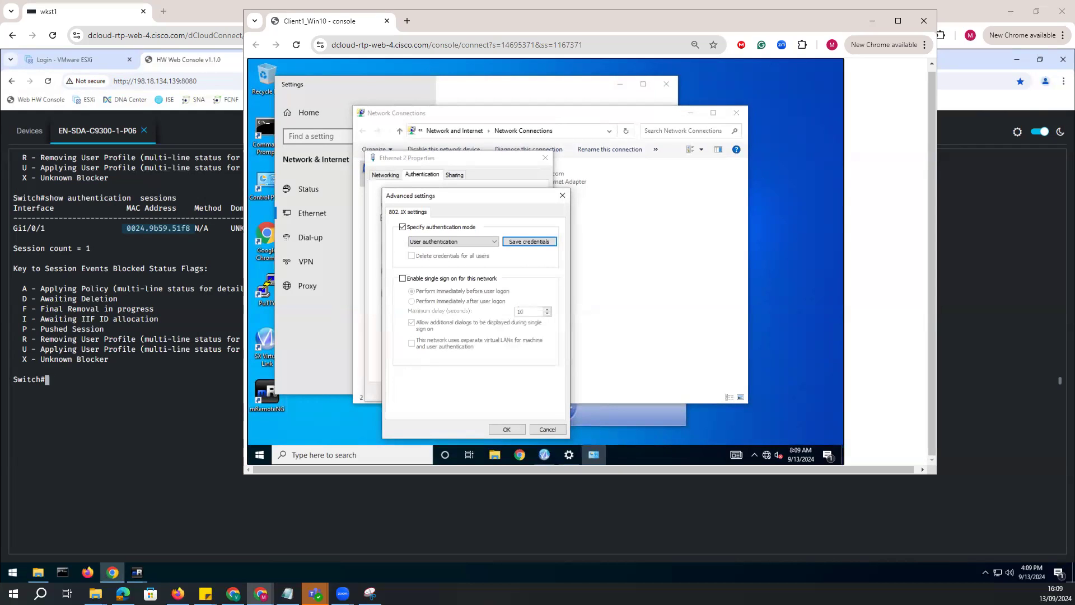
pyautogui.click(507, 429)
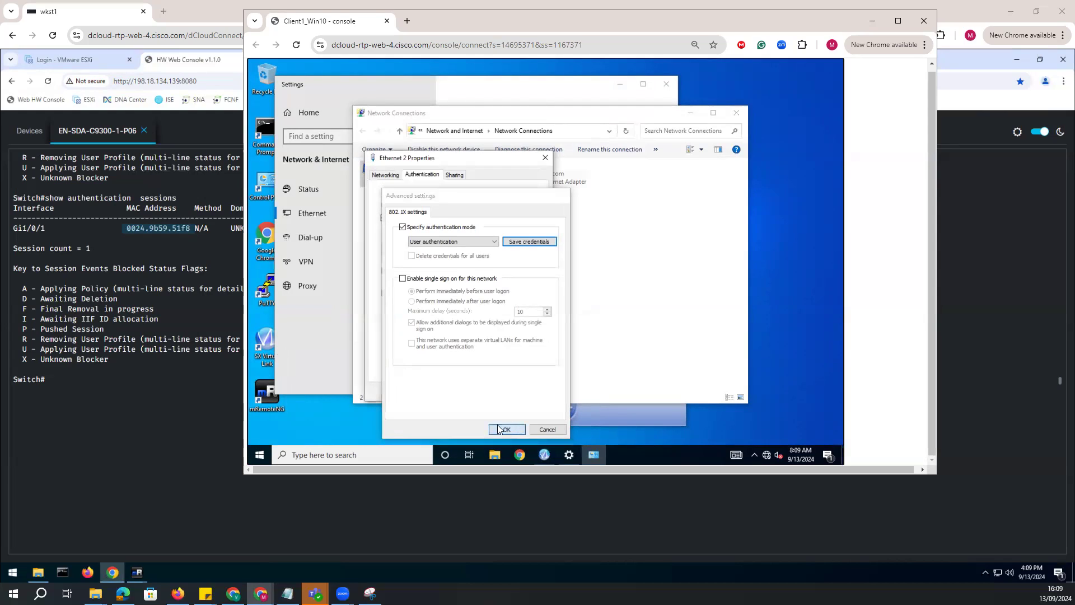
pyautogui.click(491, 392)
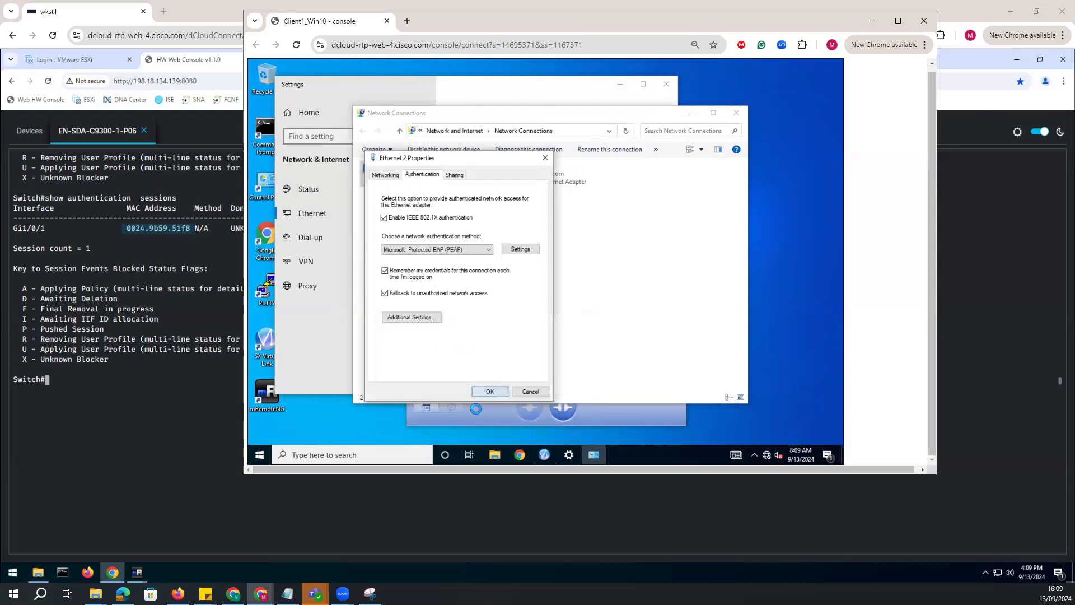
# Rerun "show authentication sessions" on the switch and compare it with Ethernet 2's authentication status on Client1.
pyautogui.click(145, 290)
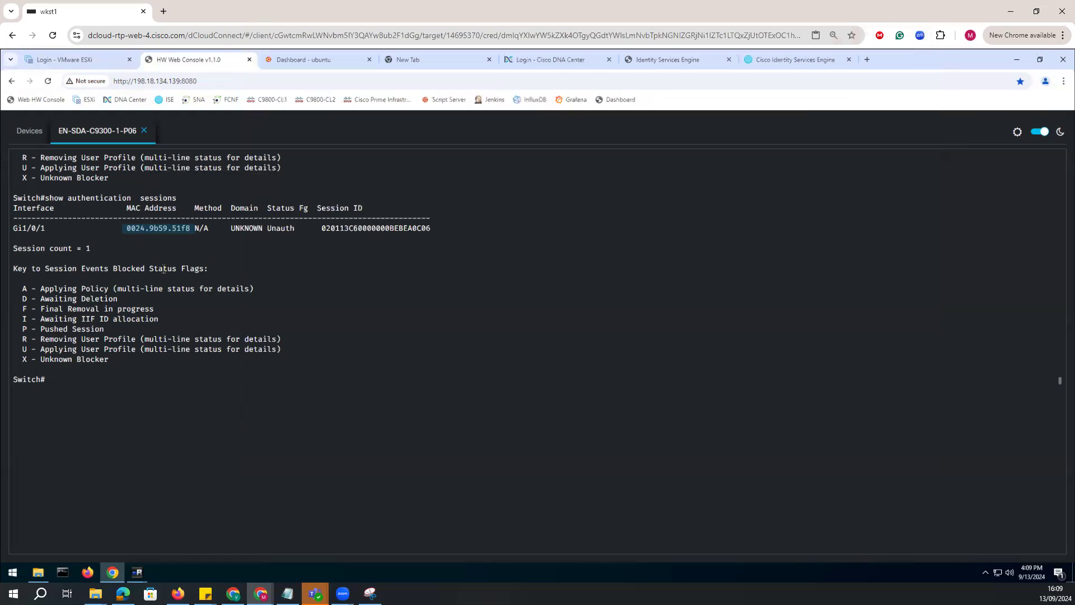
pyautogui.press('Up')
pyautogui.press('Return')
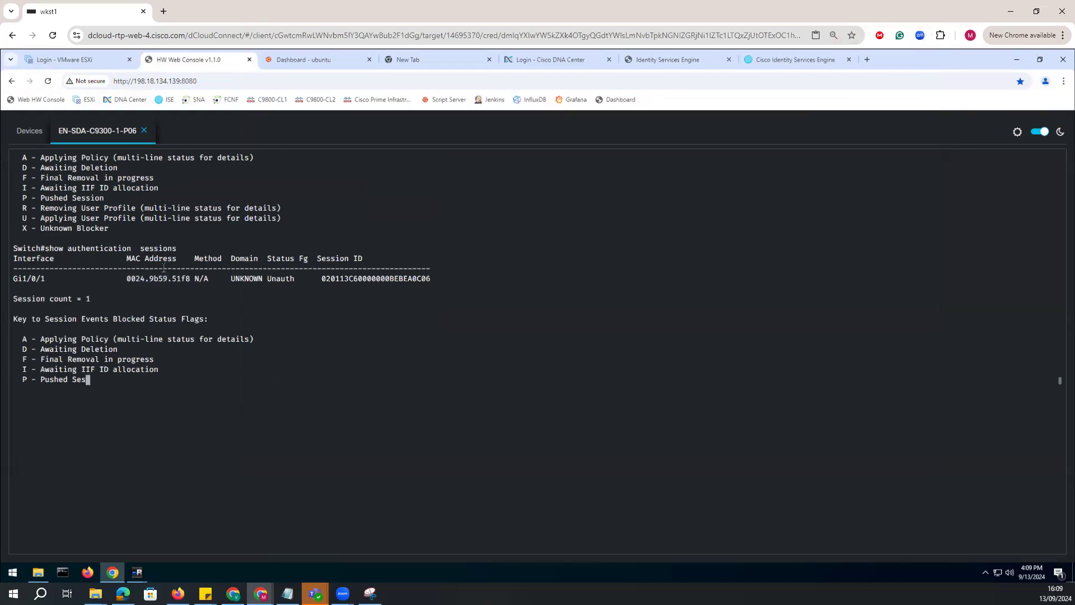
pyautogui.press('Up')
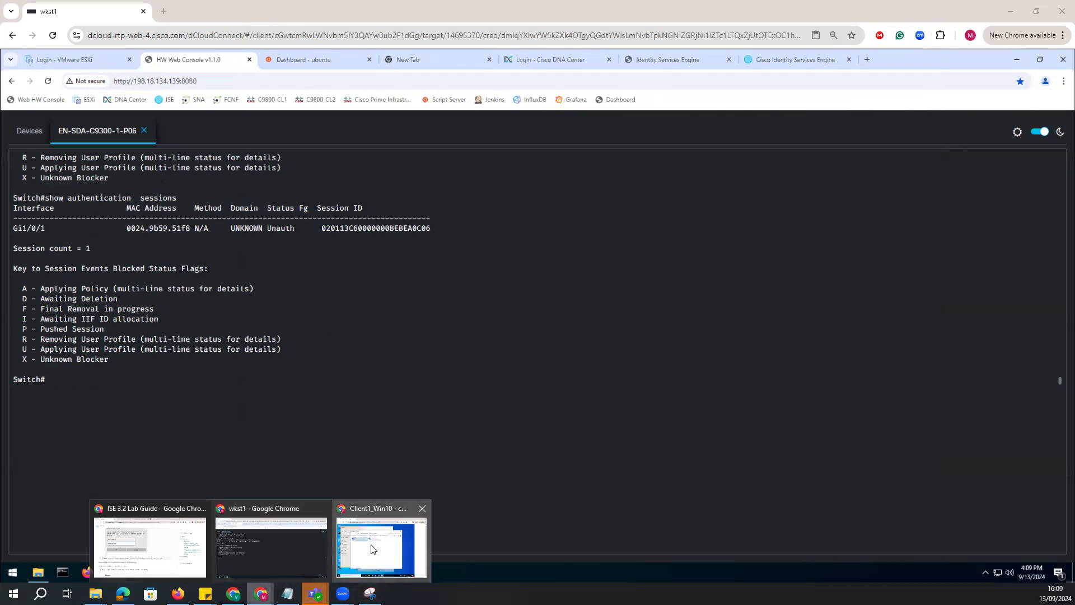
pyautogui.click(374, 543)
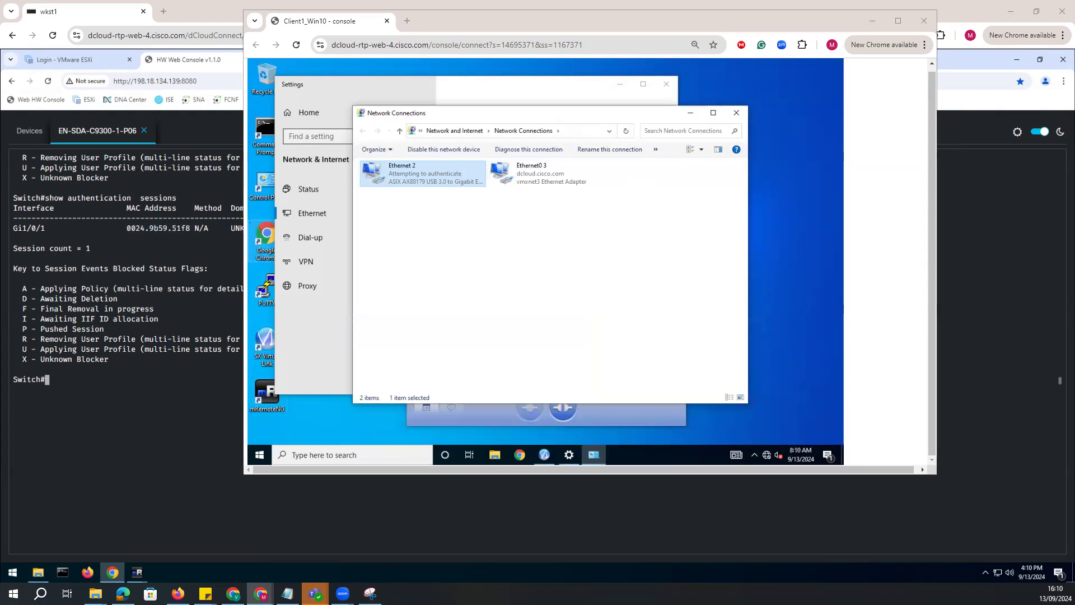
pyautogui.click(137, 232)
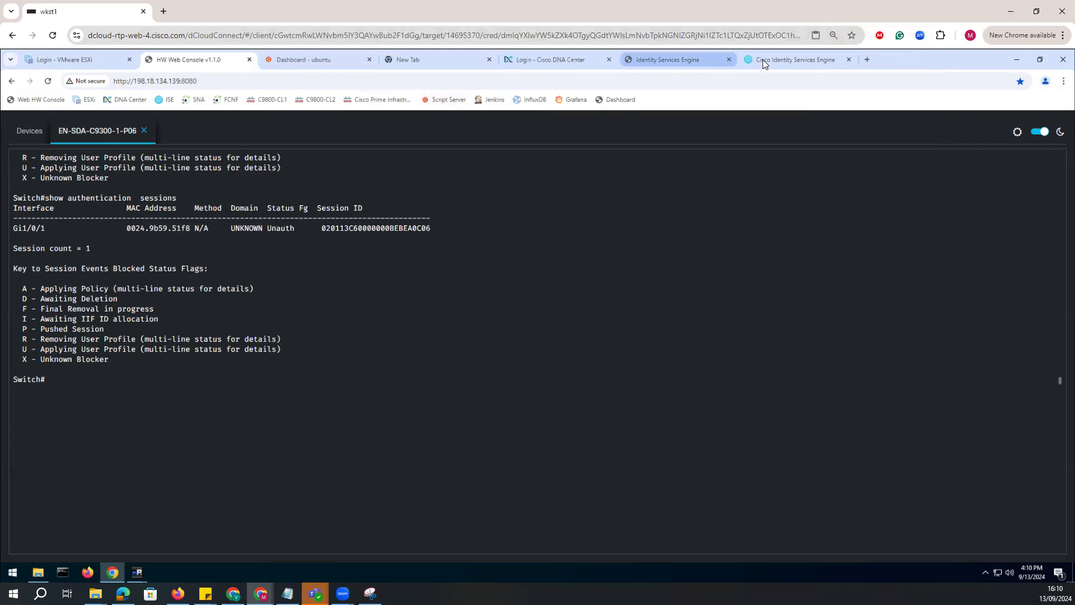
# Check the RADIUS Live Logs and Live Sessions in Cisco ISE for Client1's authentication attempts.
pyautogui.click(672, 59)
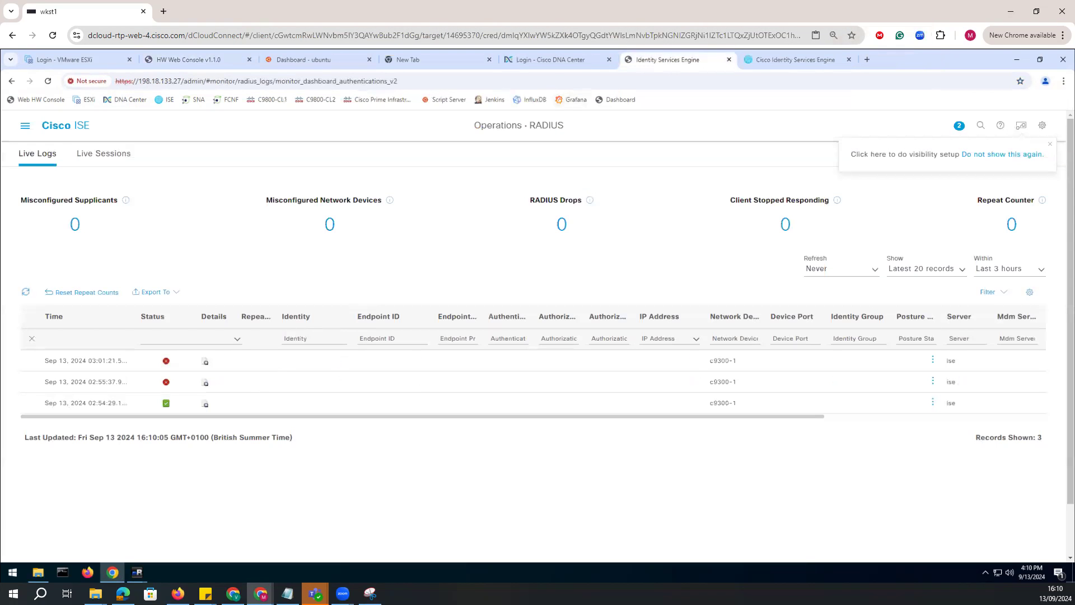
pyautogui.click(25, 126)
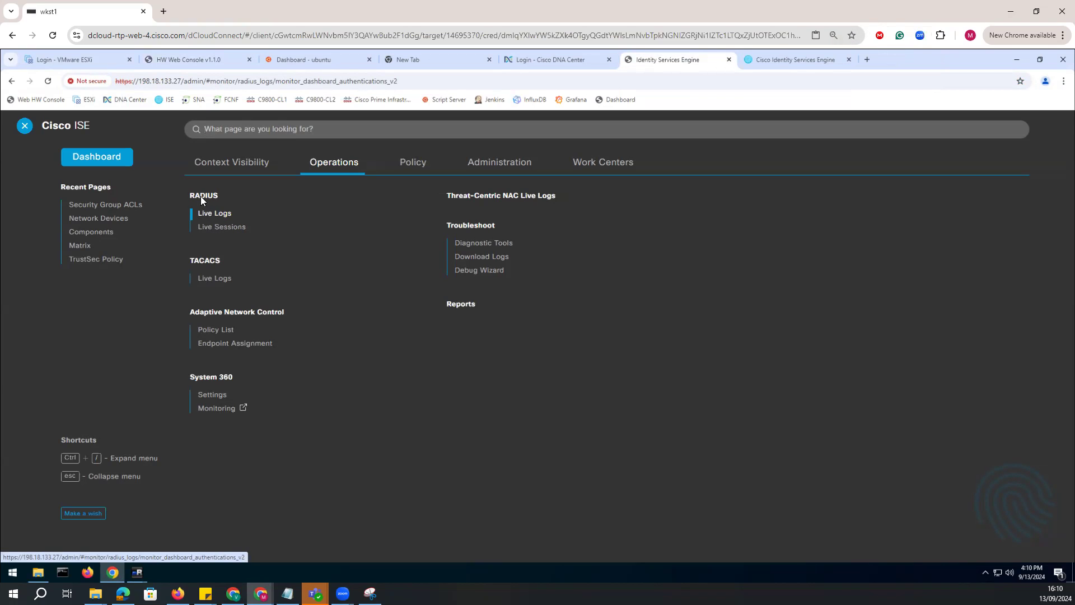
pyautogui.click(218, 217)
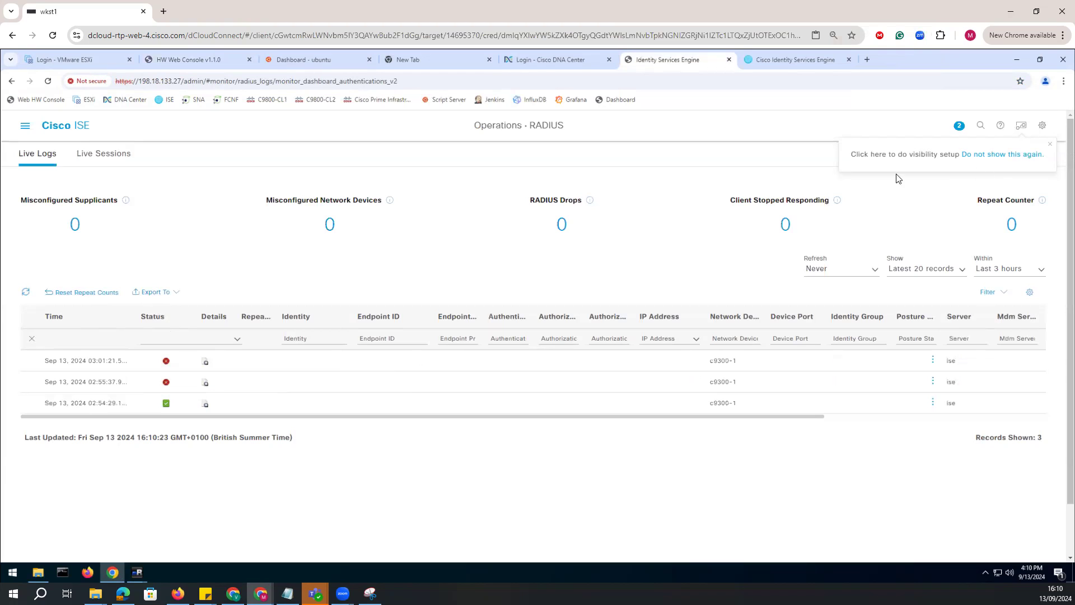
pyautogui.click(92, 167)
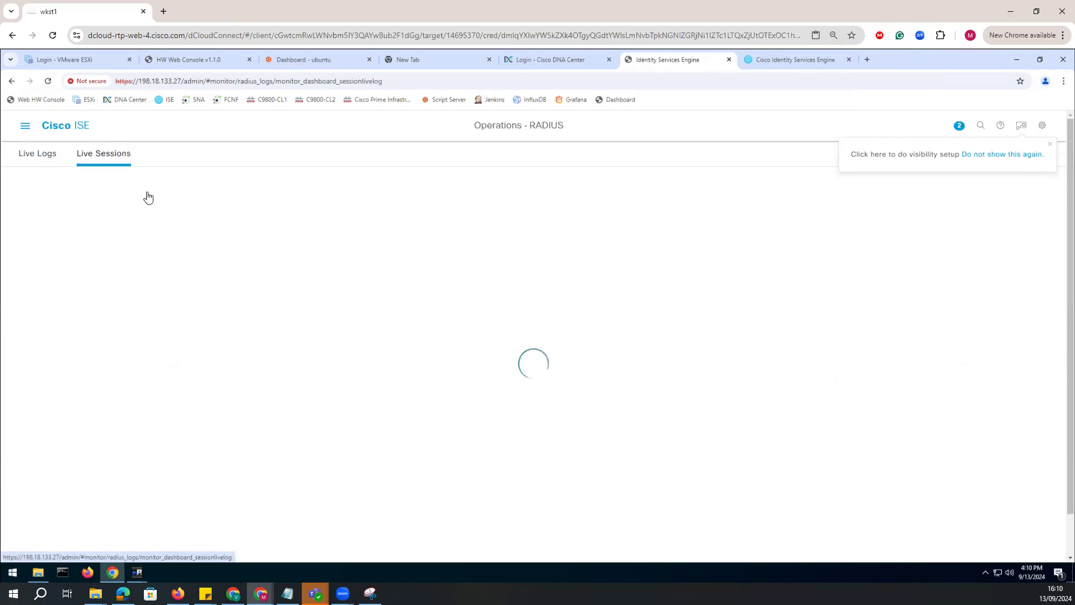
pyautogui.moveTo(255, 344); pyautogui.dragTo(79, 331)
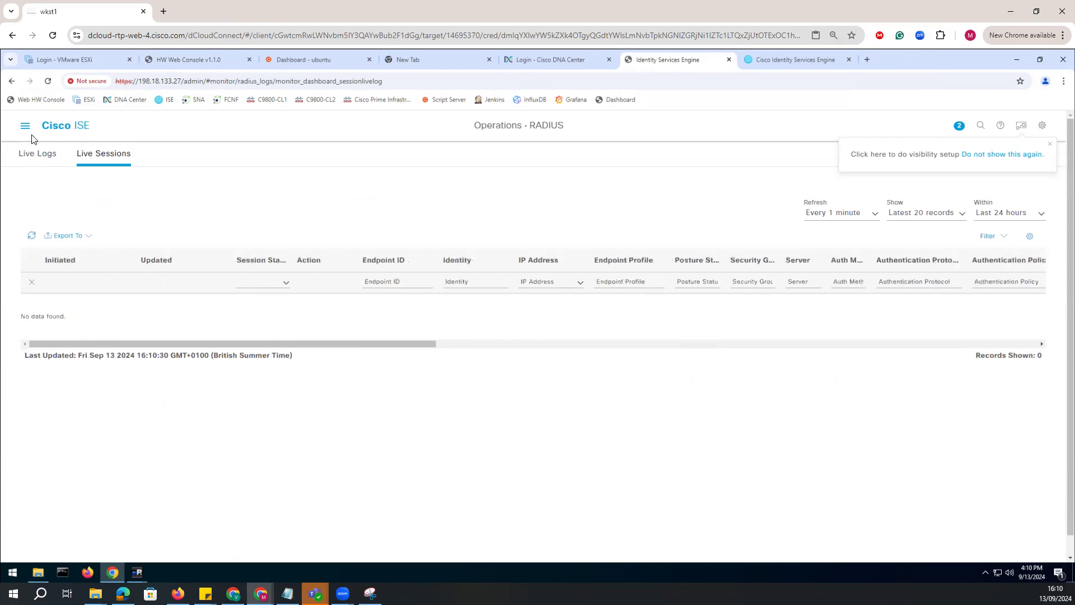
pyautogui.click(31, 154)
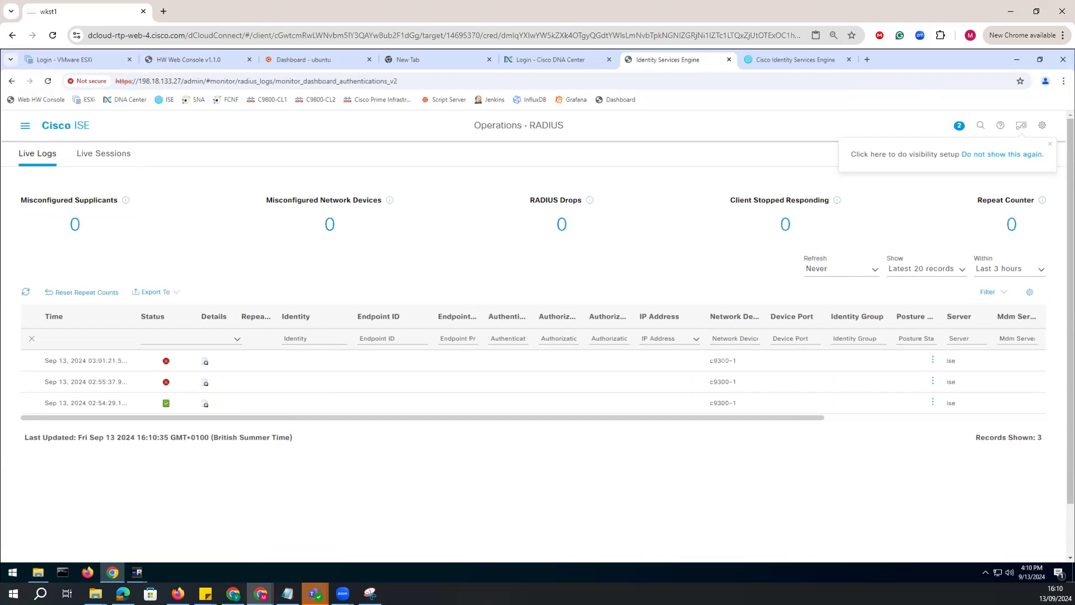
# Disable the Ethernet 2 adapter on Client1, authorizing the change with the username "admin" and the administrator password.
pyautogui.moveTo(261, 593)
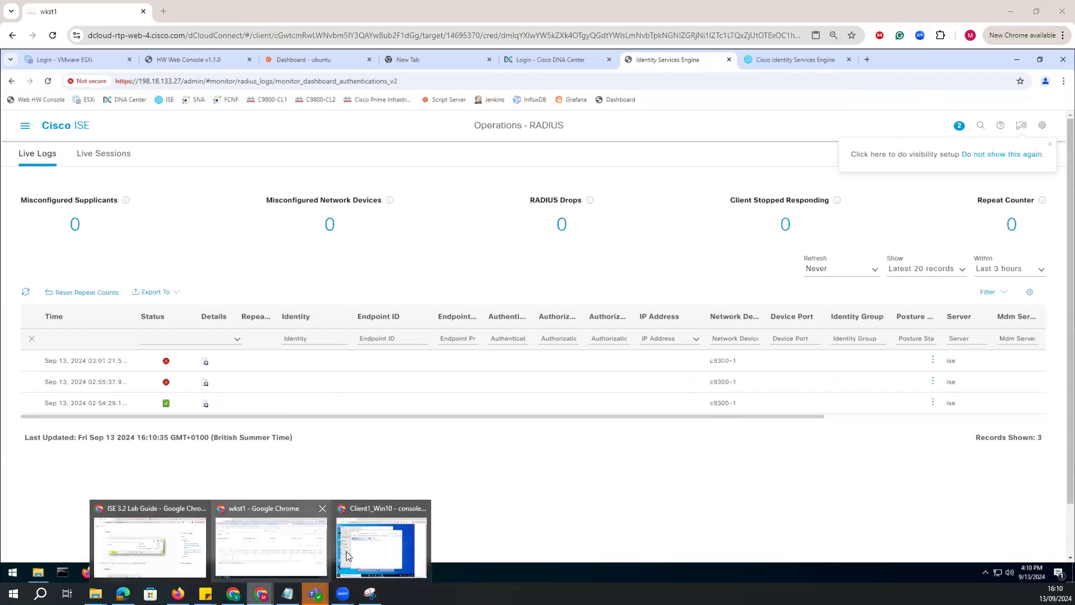
pyautogui.click(346, 551)
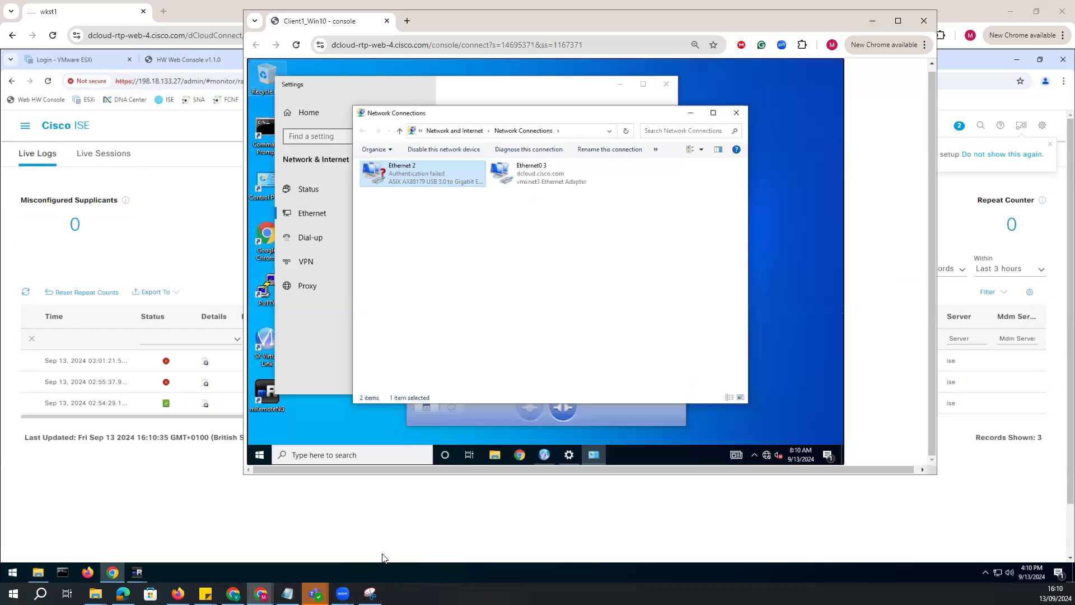
pyautogui.rightClick(419, 173)
pyautogui.click(444, 183)
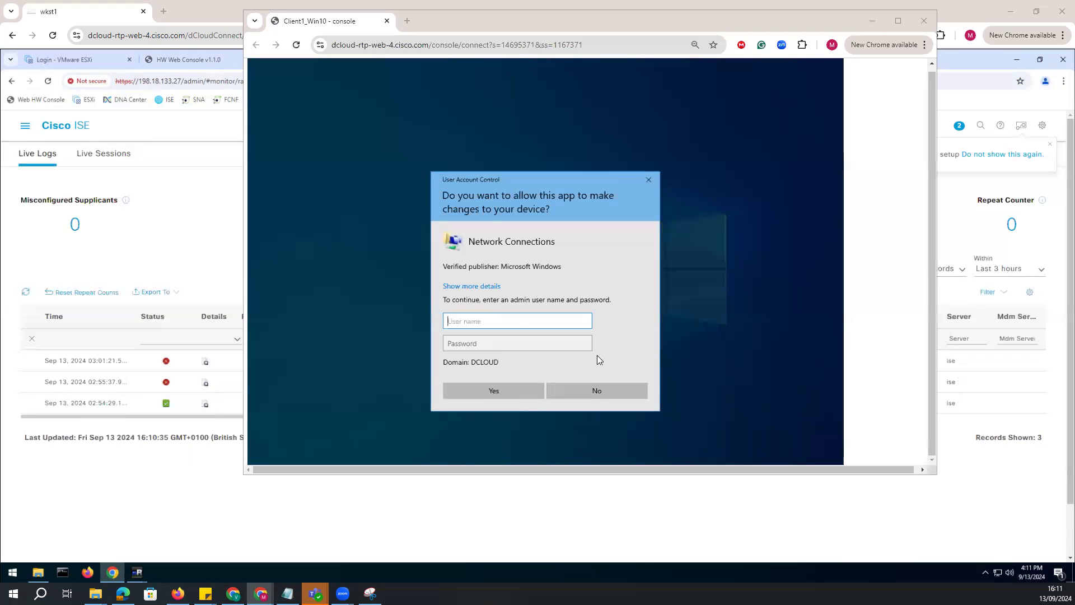
pyautogui.click(505, 324)
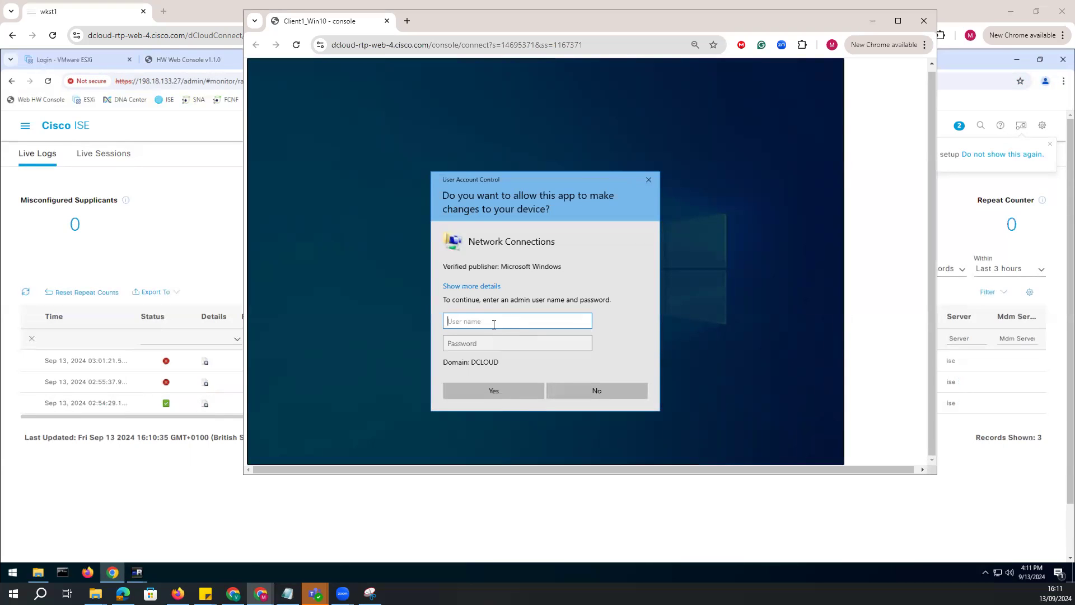
pyautogui.write('admin')
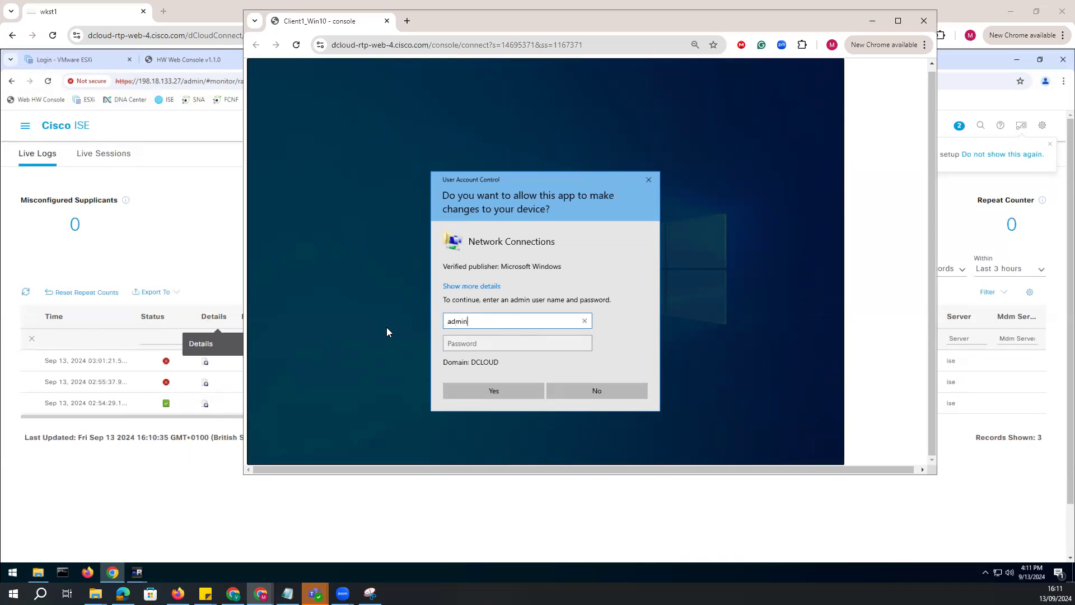
pyautogui.press('Tab')
pyautogui.write('C1sco1')
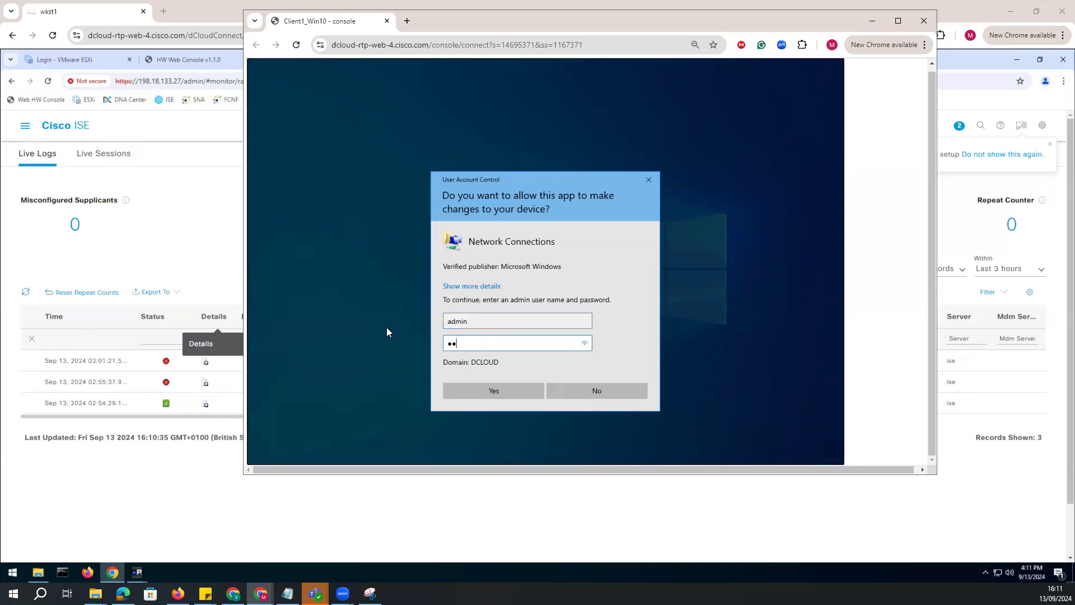
pyautogui.write('2345')
pyautogui.press('Return')
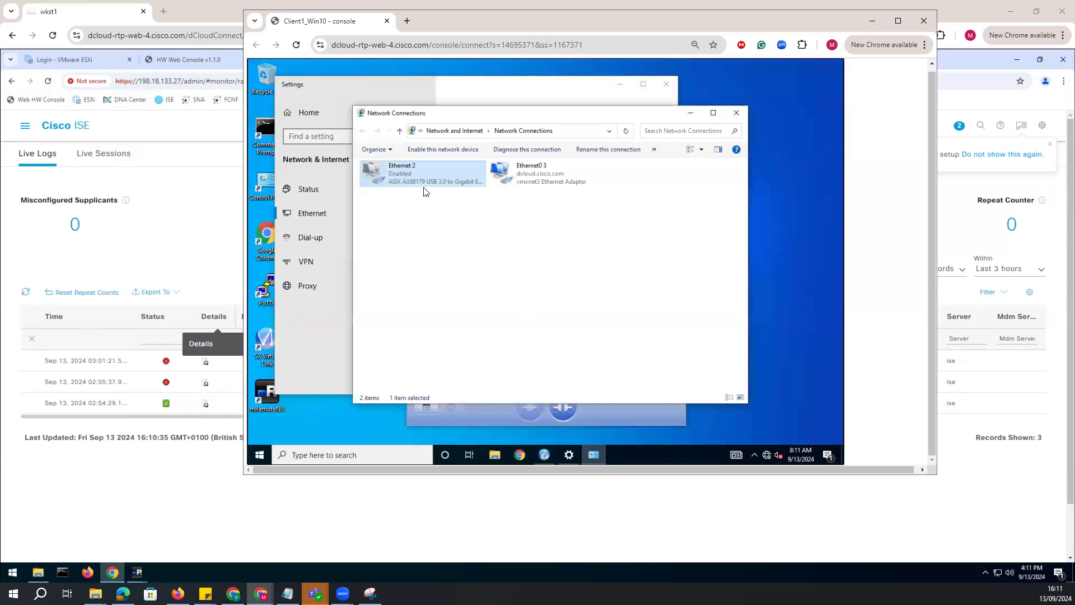
# Enable the Ethernet 2 adapter again, authorizing the change with the username "admin" and the administrator password.
pyautogui.rightClick(419, 174)
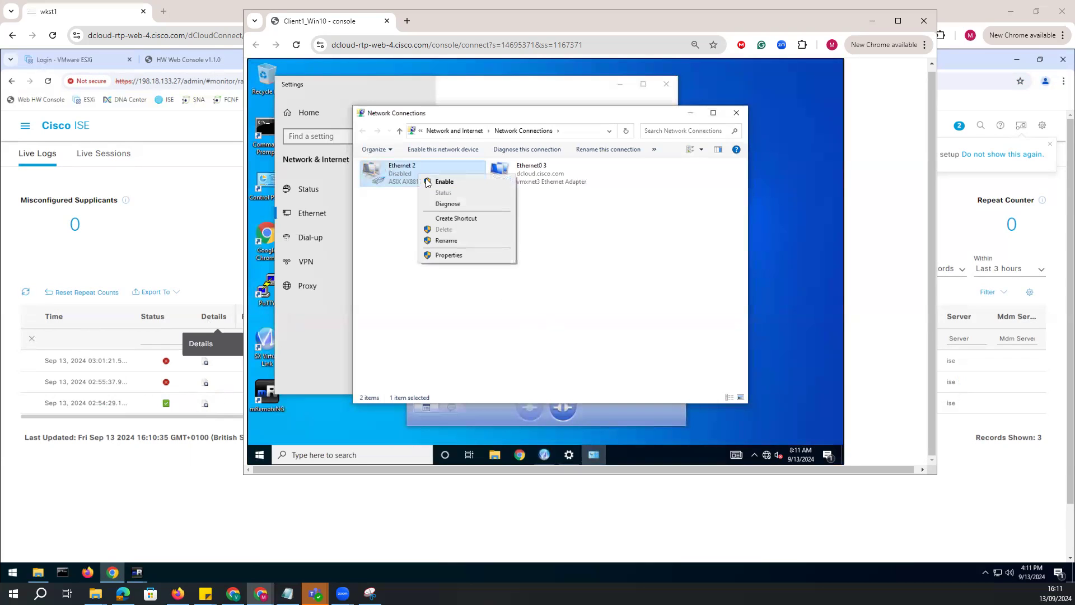
pyautogui.click(451, 257)
pyautogui.write('admin')
pyautogui.press('Tab')
pyautogui.write('C●●●●●●●●●')
pyautogui.press('Return')
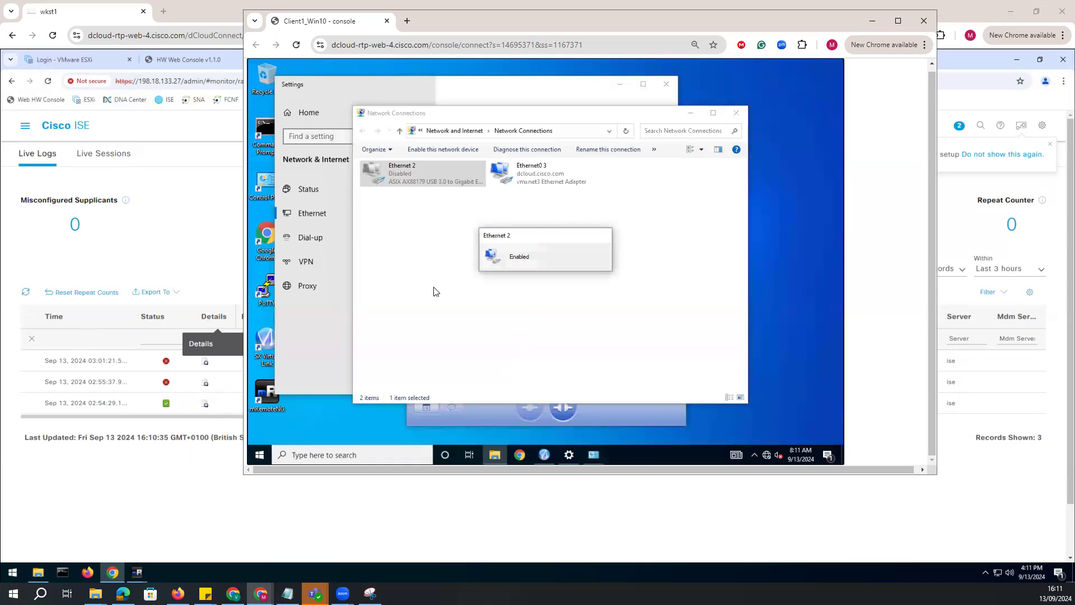
# Open Chrome on Client1 and display its browsing history.
pyautogui.click(765, 456)
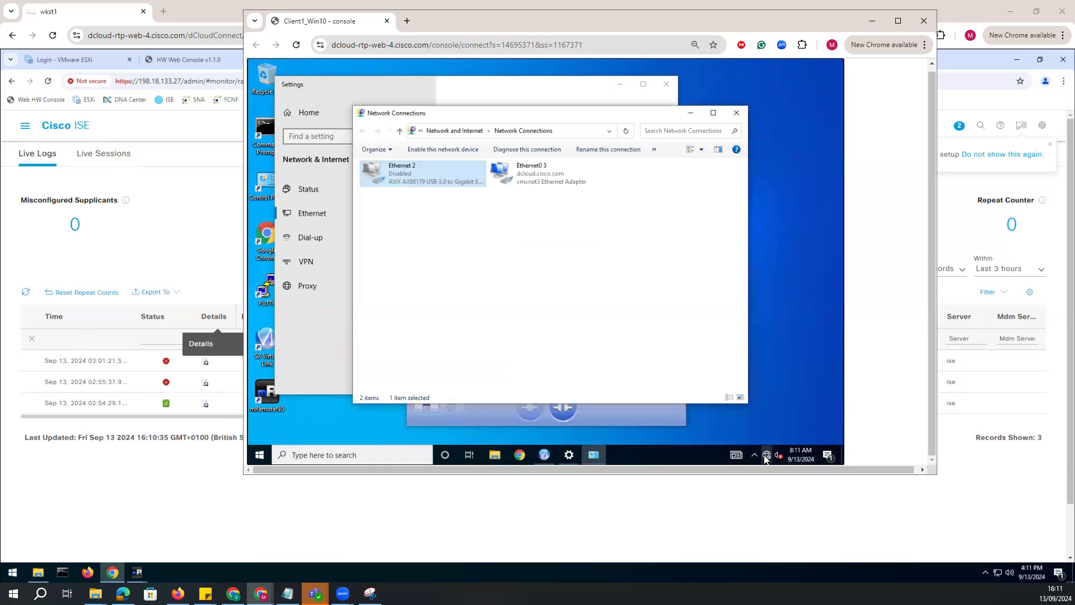
pyautogui.click(516, 455)
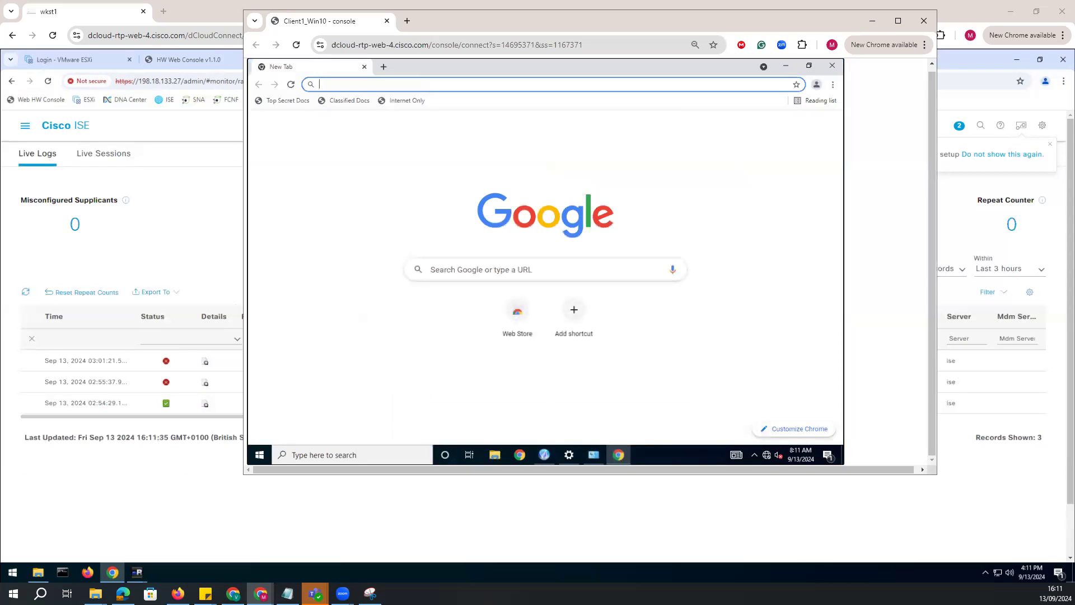
pyautogui.click(833, 84)
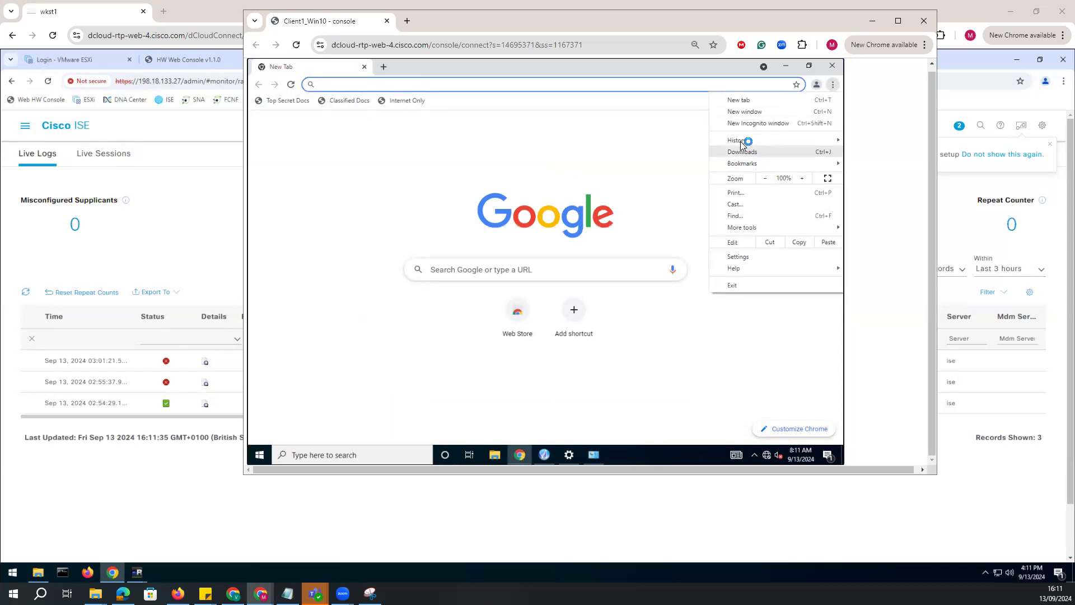
pyautogui.moveTo(747, 140)
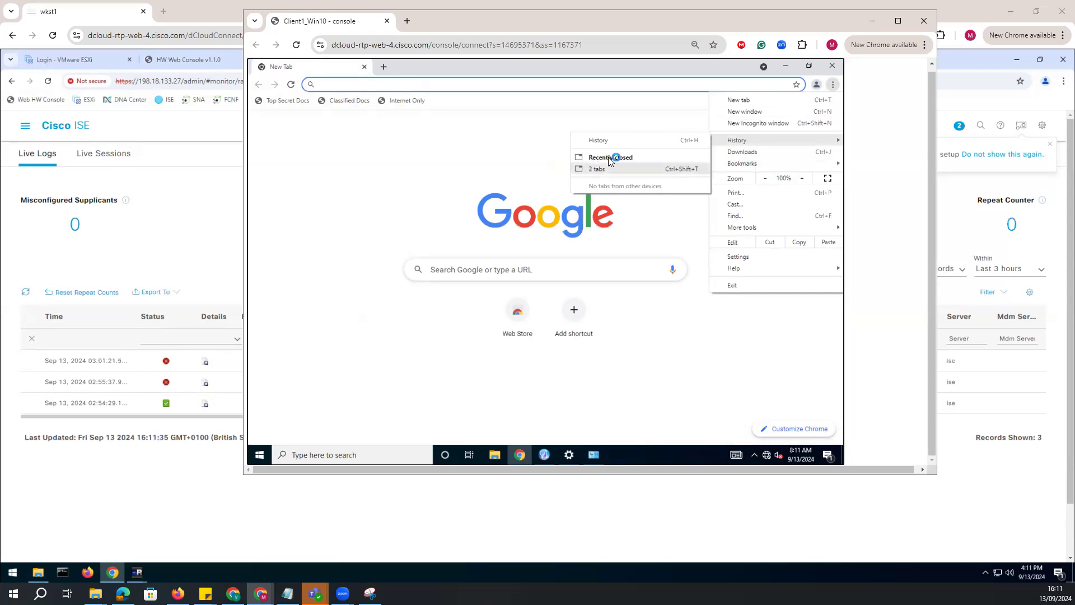
pyautogui.click(604, 141)
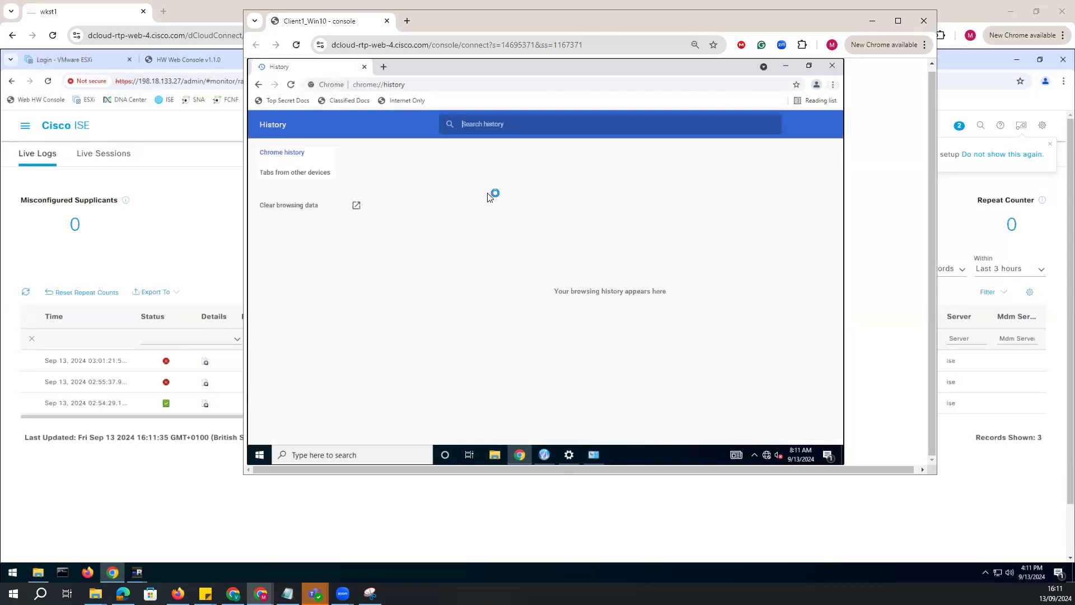
# Clear Chrome's browsing data on Client1.
pyautogui.click(291, 206)
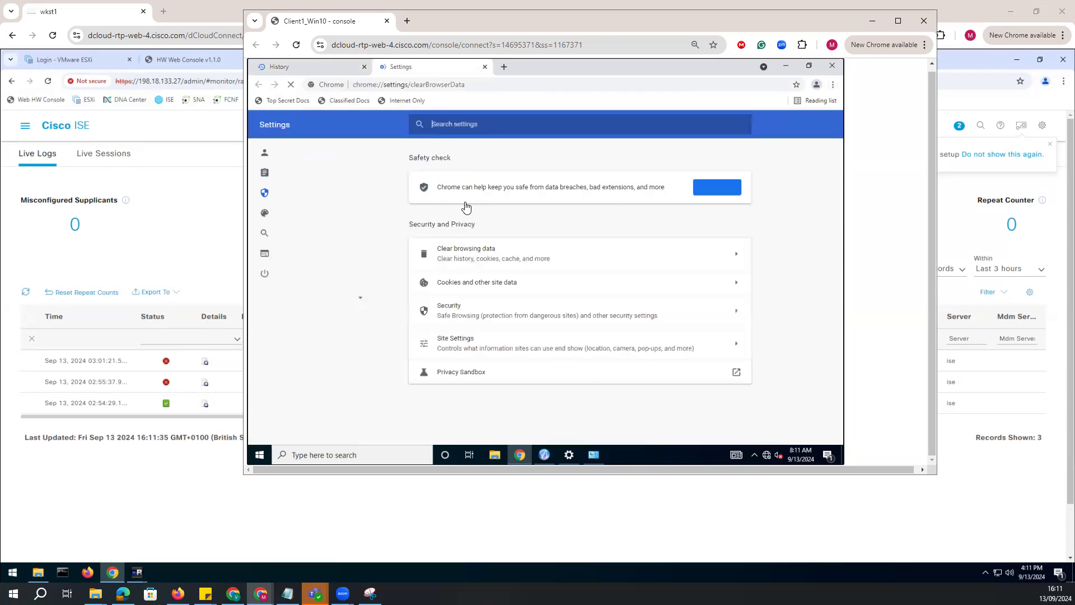
pyautogui.click(642, 383)
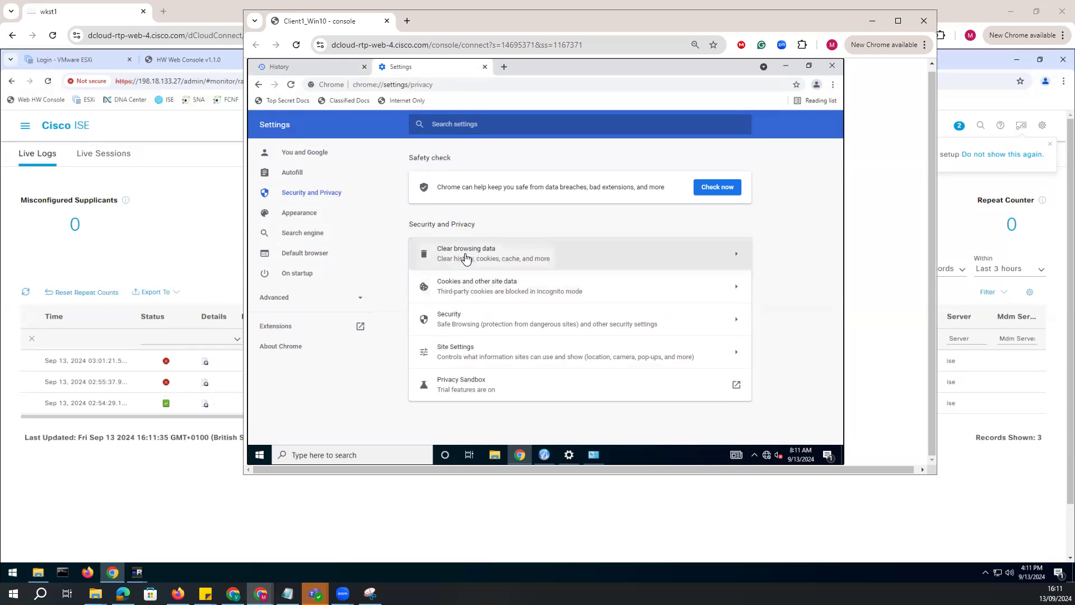
# Check Client1's access to the bookmarked Top Secret Docs, Classified Docs and Internet Only sites, opening each in its own tab.
pyautogui.click(504, 67)
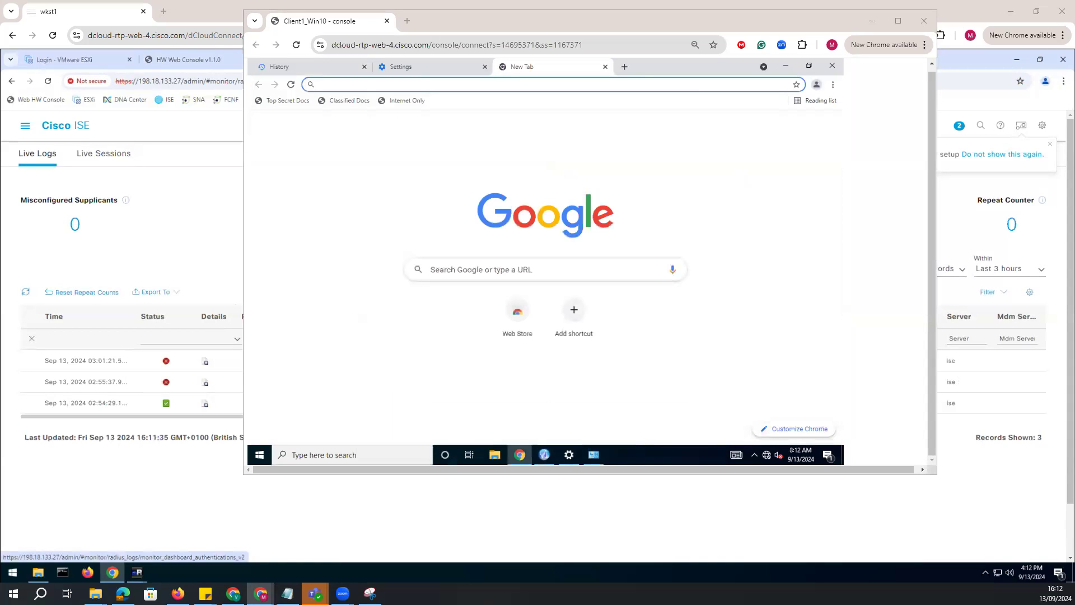
pyautogui.click(355, 84)
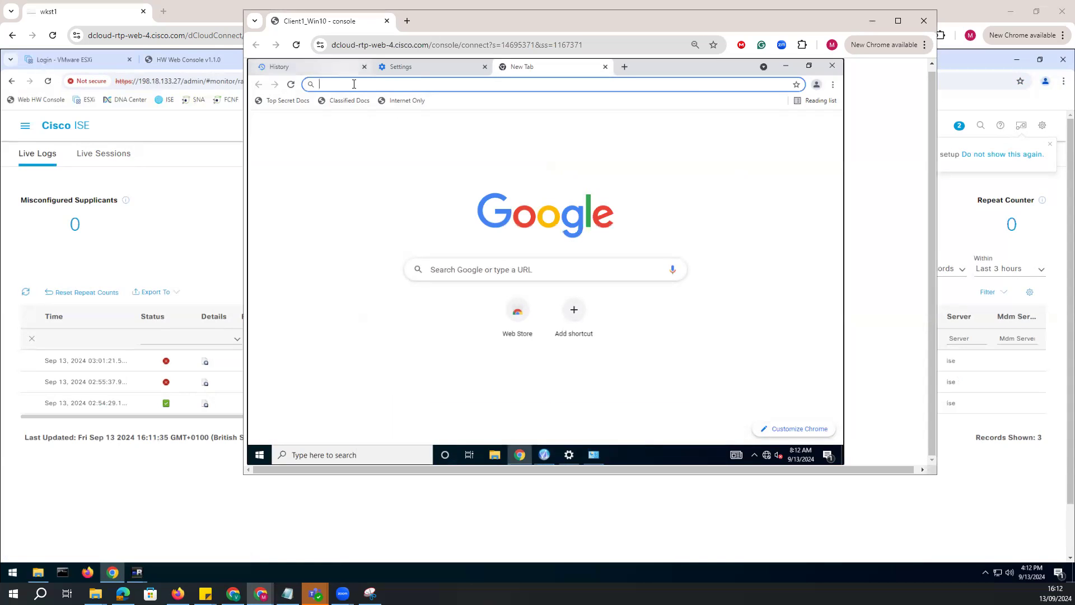
pyautogui.click(292, 103)
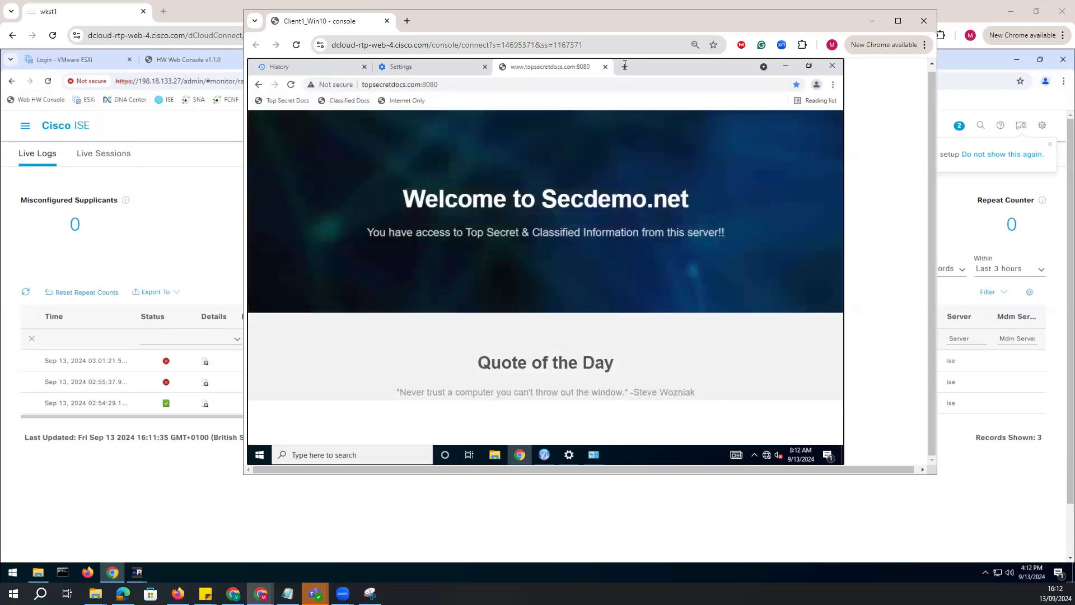
pyautogui.click(353, 102)
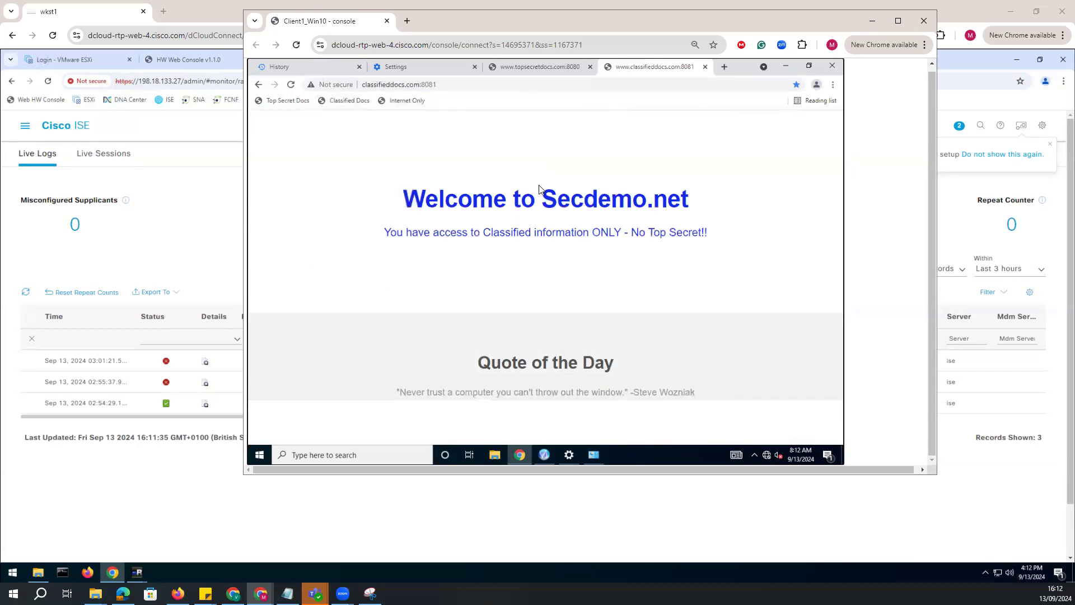
pyautogui.click(724, 67)
pyautogui.click(401, 101)
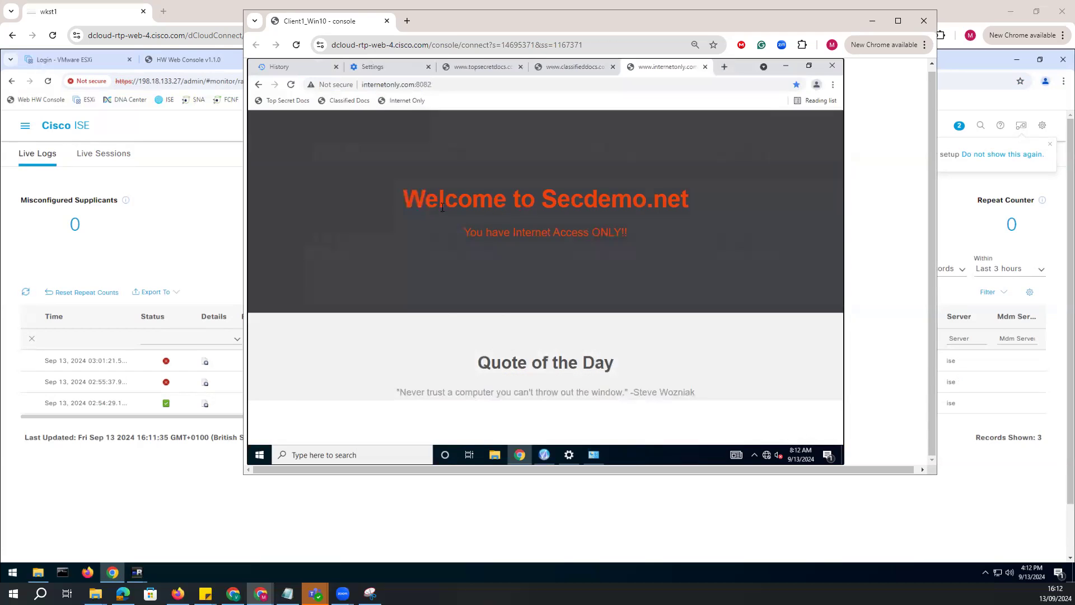
pyautogui.tripleClick(600, 228)
# Try to enable the Ethernet 2 adapter on Client1, authorizing with the username "contractor1" and the account password.
pyautogui.click(595, 454)
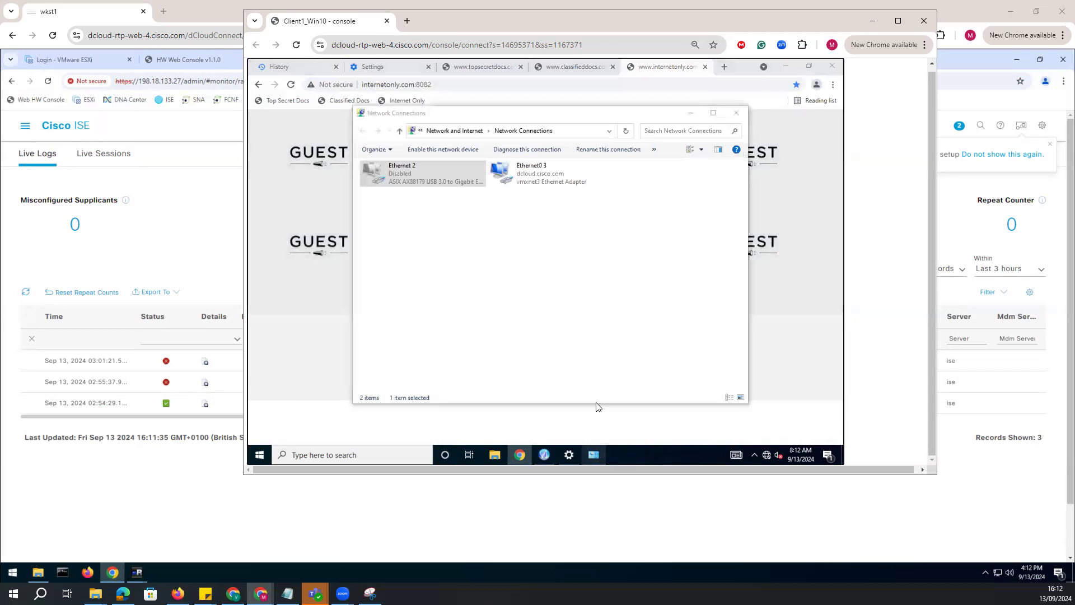
pyautogui.rightClick(417, 176)
pyautogui.click(435, 183)
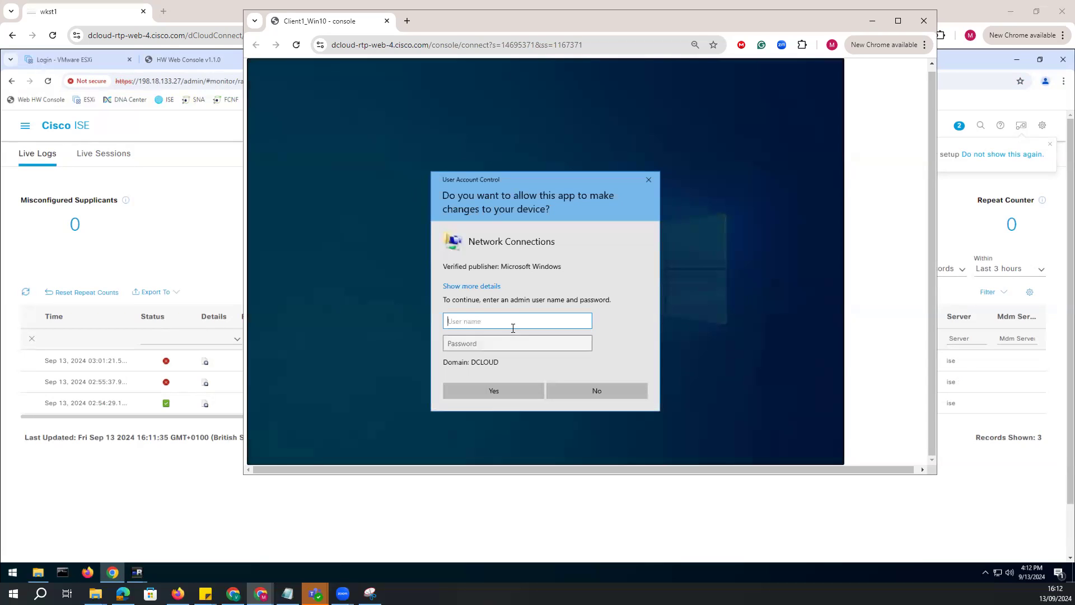
pyautogui.write('a')
pyautogui.press('BackSpace')
pyautogui.write('ad')
pyautogui.press('BackSpace')
pyautogui.press('BackSpace')
pyautogui.write('contractor1')
pyautogui.click(487, 344)
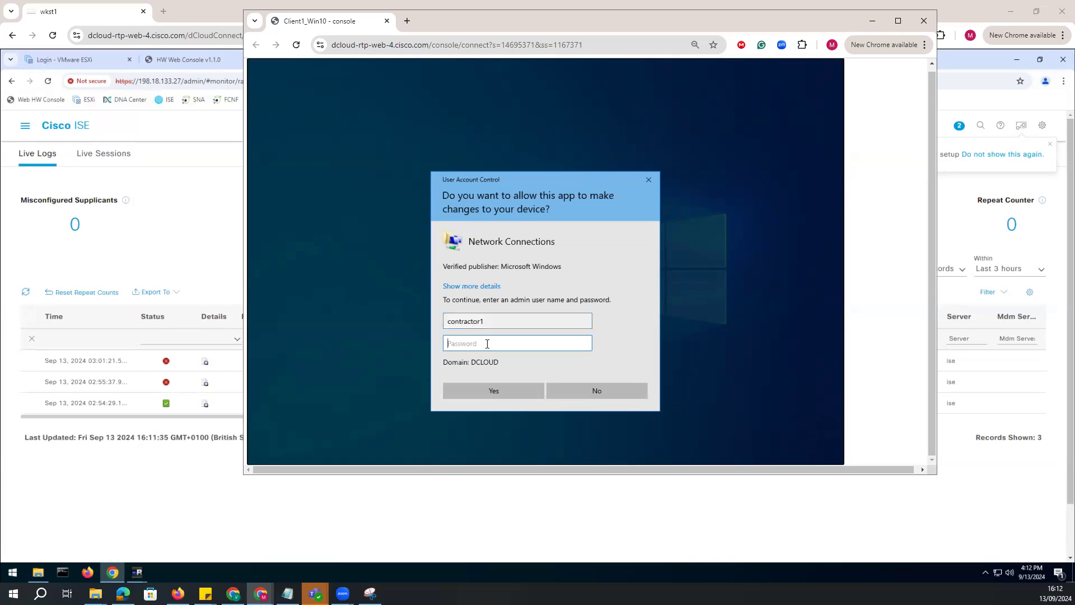
pyautogui.write('••••••••••')
pyautogui.click(509, 389)
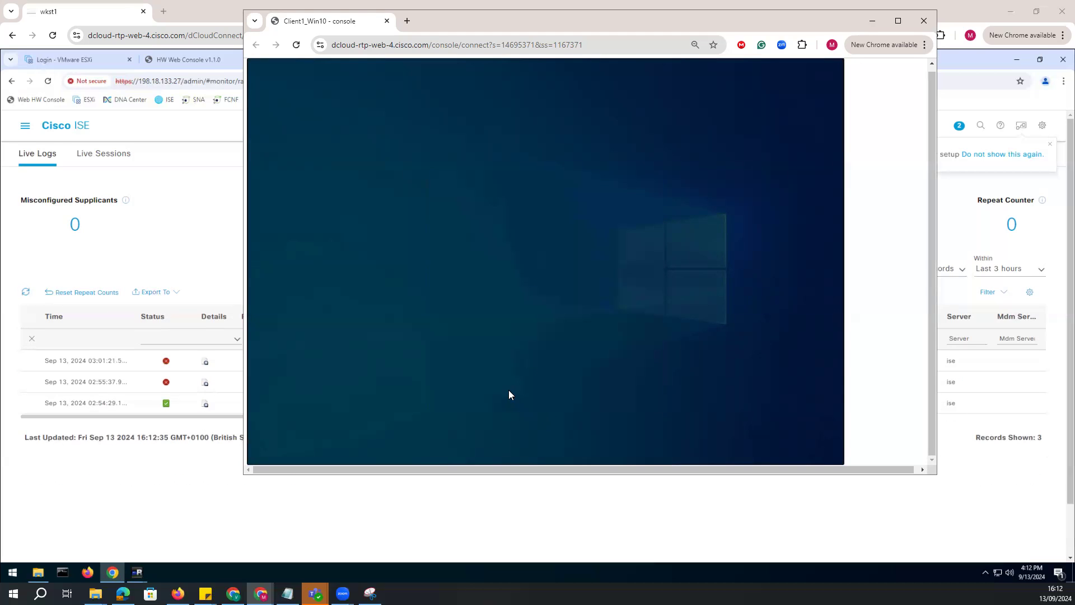
# Try authorizing the Ethernet 2 enable request with the username "admin" and the administrator password, and refresh the network connections.
pyautogui.write('admin')
pyautogui.press('Tab')
pyautogui.write('••••••••••')
pyautogui.press('Return')
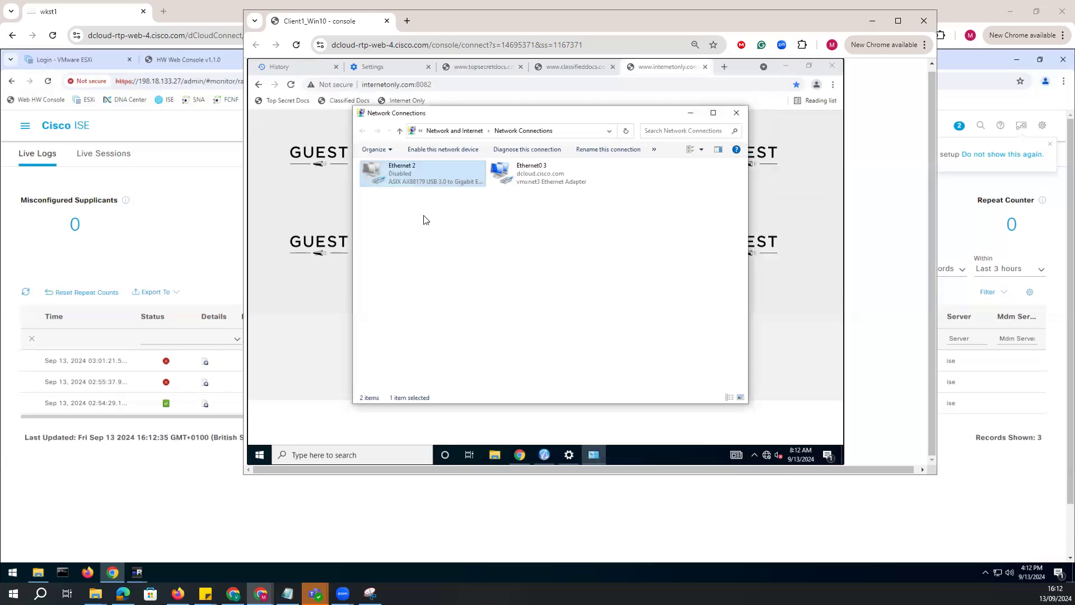
pyautogui.rightClick(466, 264)
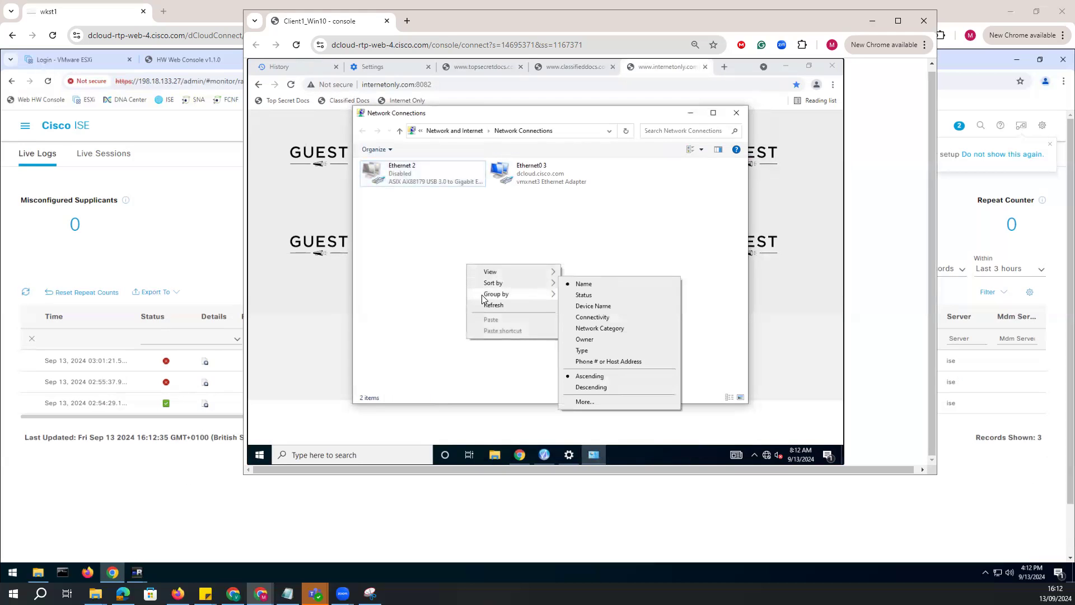
pyautogui.click(486, 305)
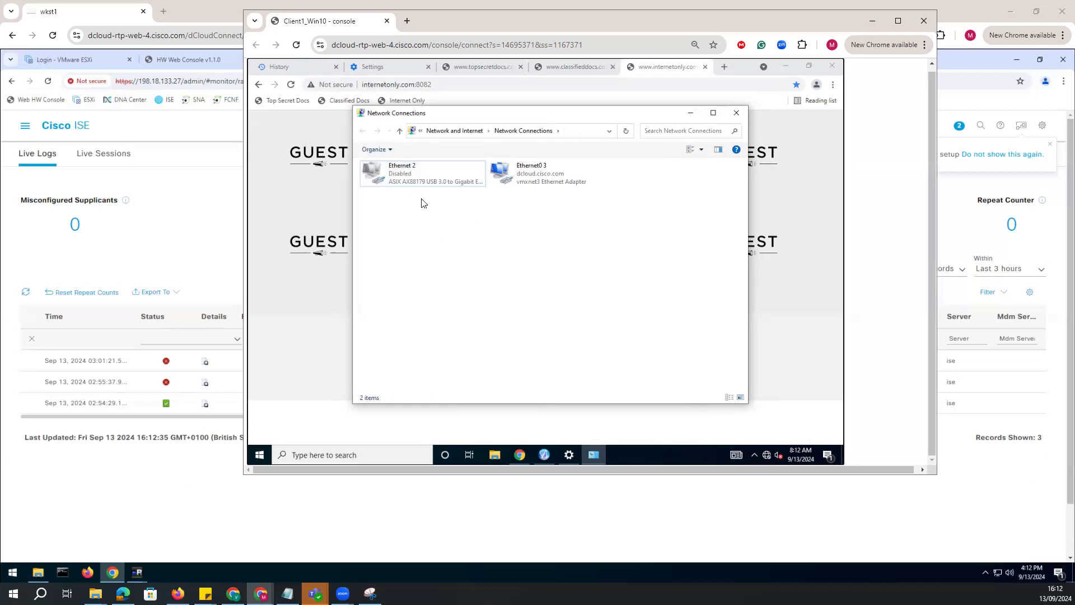
# Try to enable the Ethernet 2 adapter, authorizing with the username "government1" and the account password.
pyautogui.click(413, 180)
pyautogui.rightClick(413, 180)
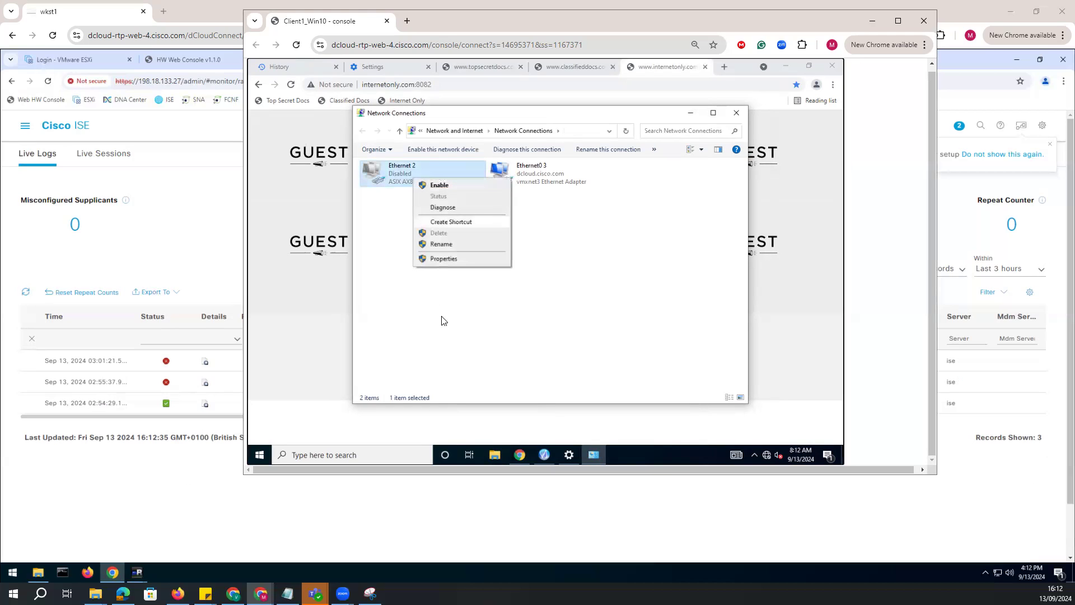
pyautogui.click(438, 186)
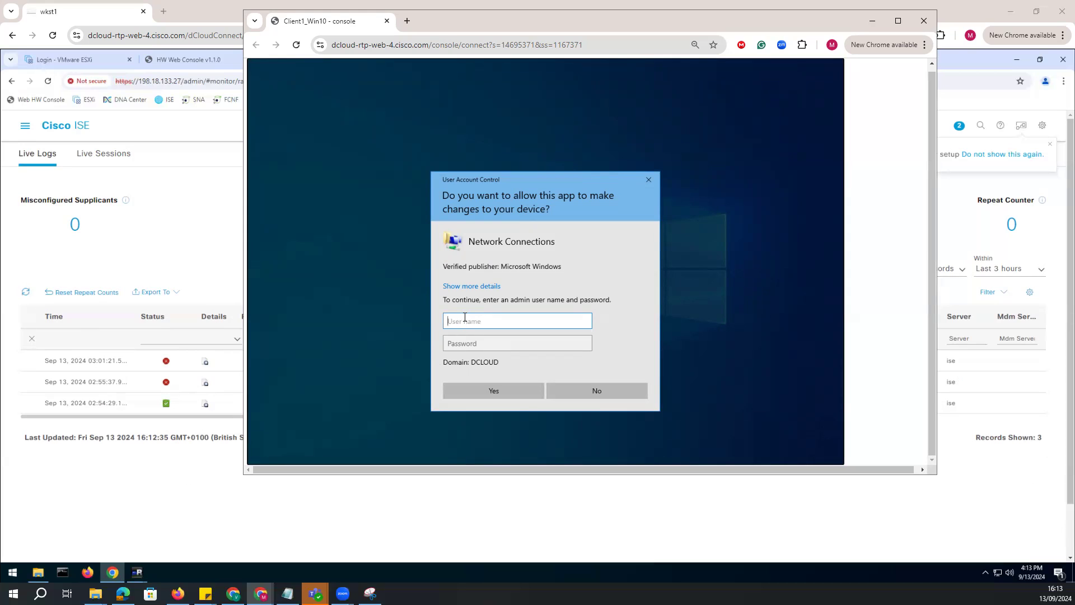
pyautogui.write('government1')
pyautogui.press('Tab')
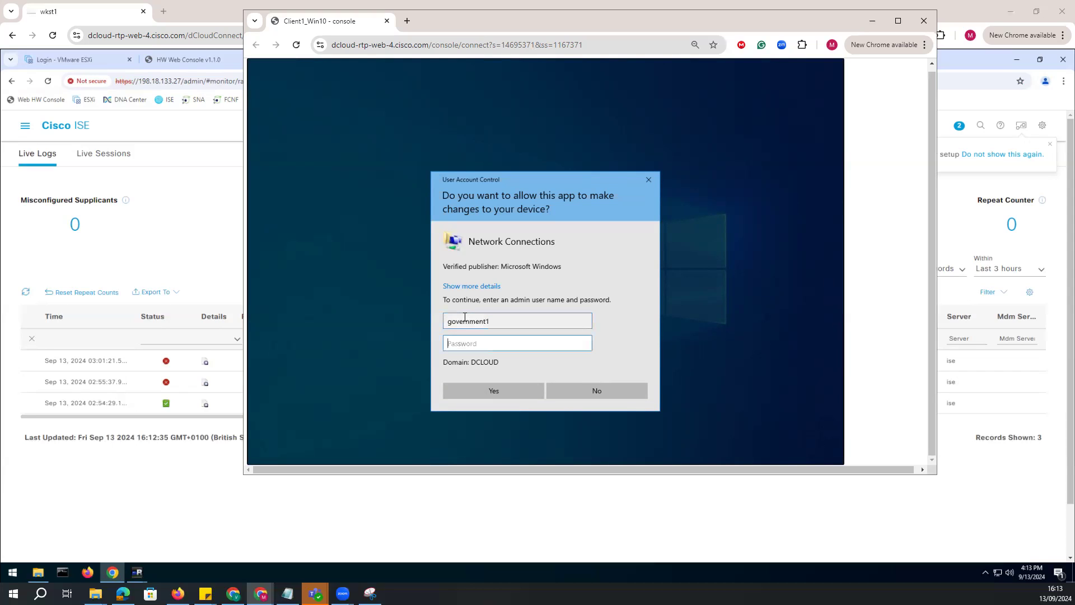
pyautogui.write('C1sco12345')
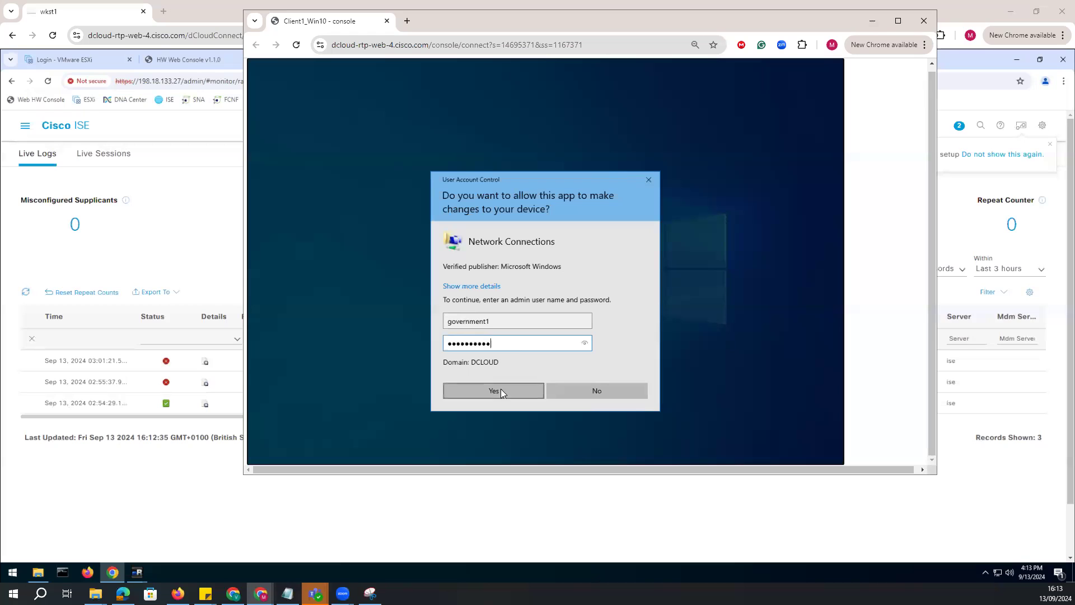
pyautogui.click(501, 388)
# Retry authorizing the Ethernet 2 enable request with the username "admin" and the administrator password.
pyautogui.write('admin')
pyautogui.press('Tab')
pyautogui.write('C1')
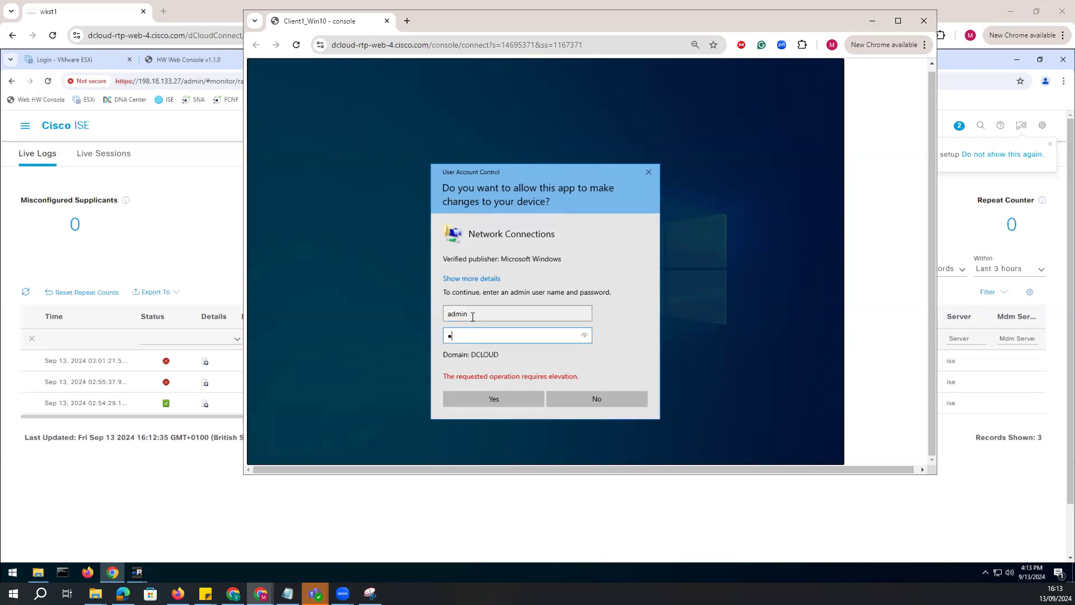
pyautogui.write('sco12345')
pyautogui.click(497, 402)
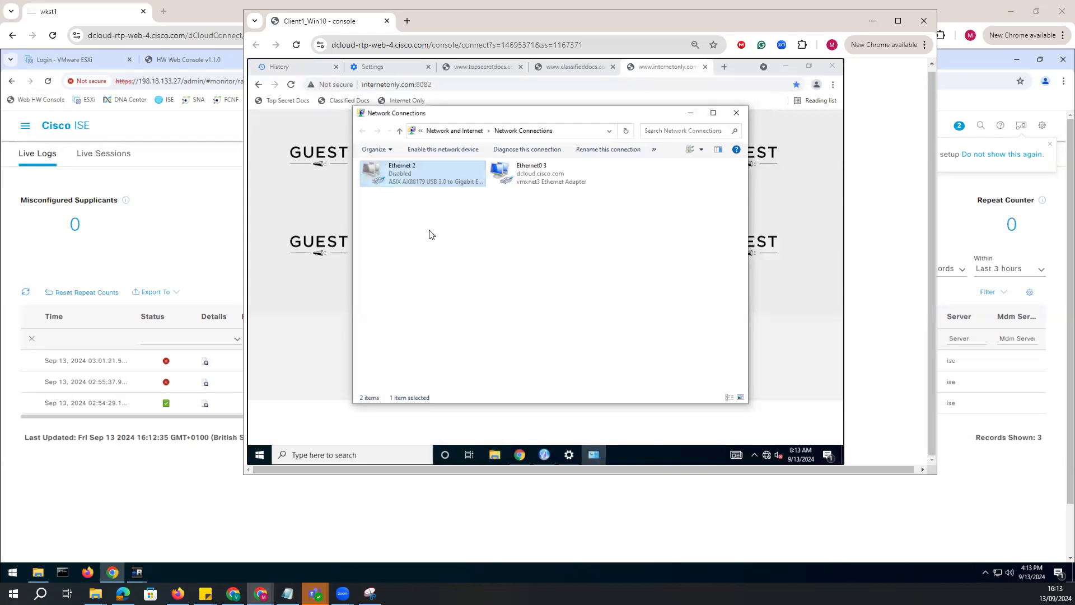
pyautogui.click(487, 264)
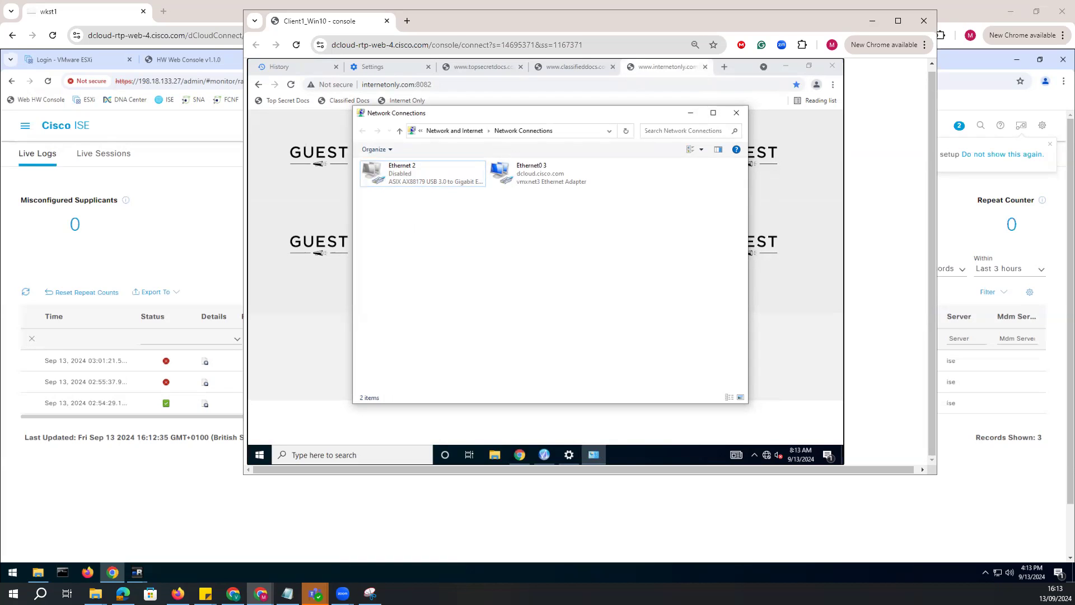
# Check the Networking and Sharing properties of the Ethernet 2 adapter, authorizing access with the username "admin" and the administrator password.
pyautogui.rightClick(436, 177)
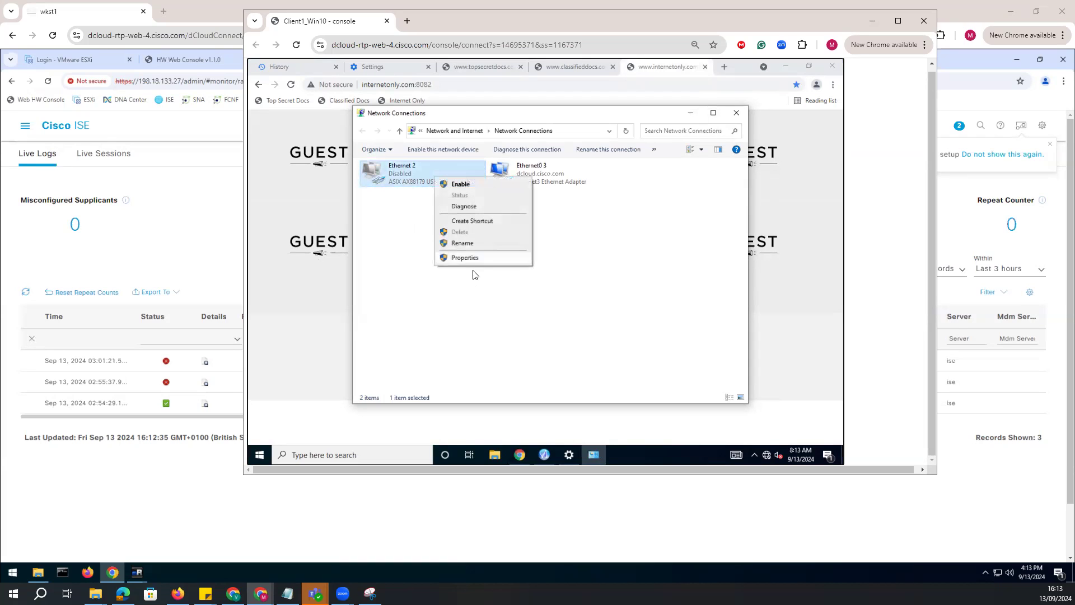
pyautogui.click(470, 258)
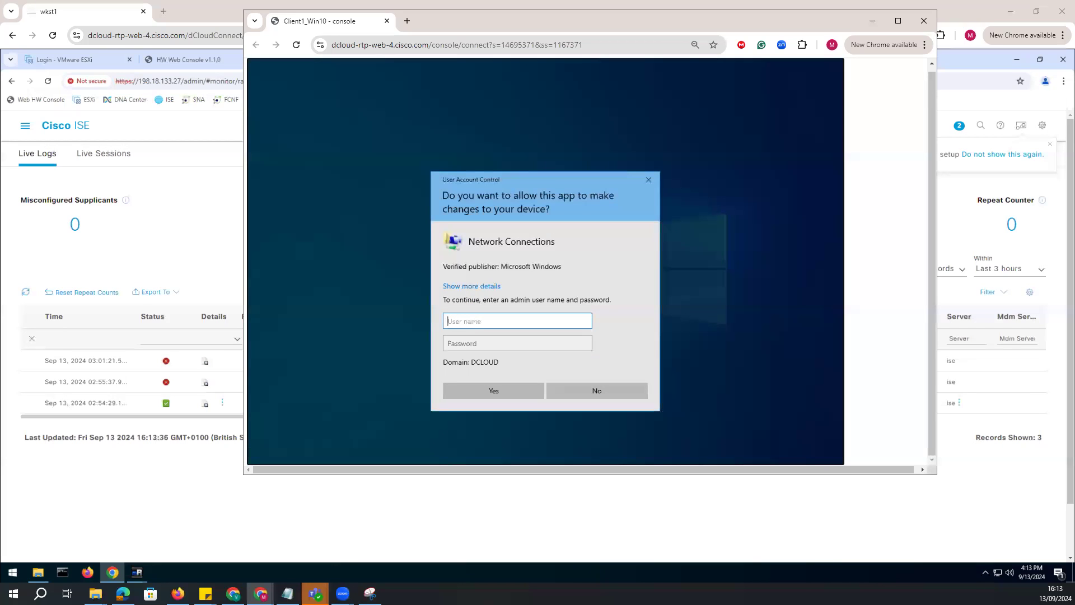
pyautogui.write('admin')
pyautogui.press('Tab')
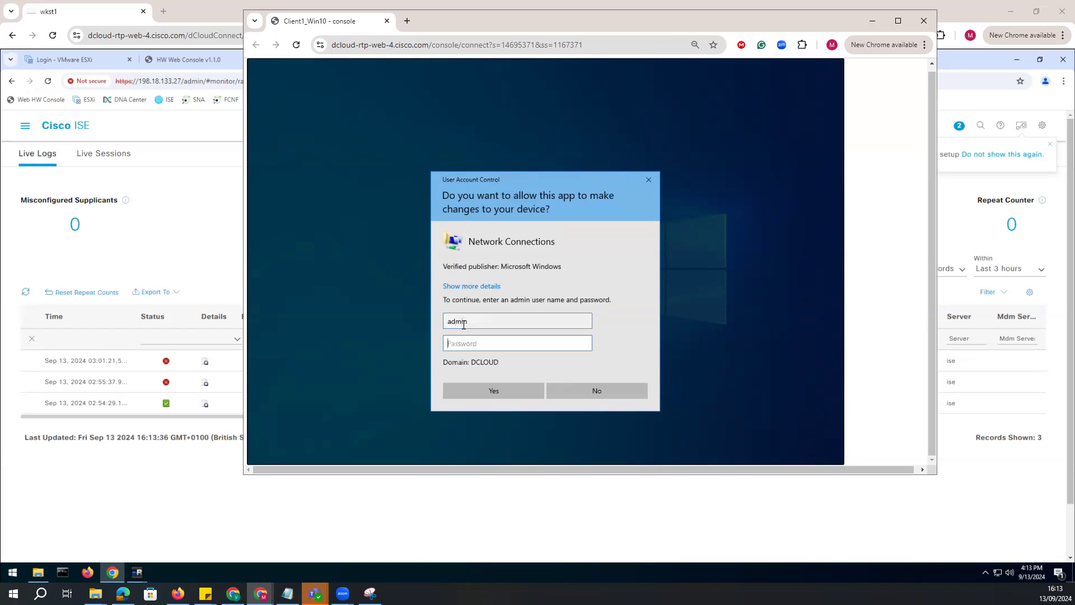
pyautogui.write('••sco12345')
pyautogui.press('Return')
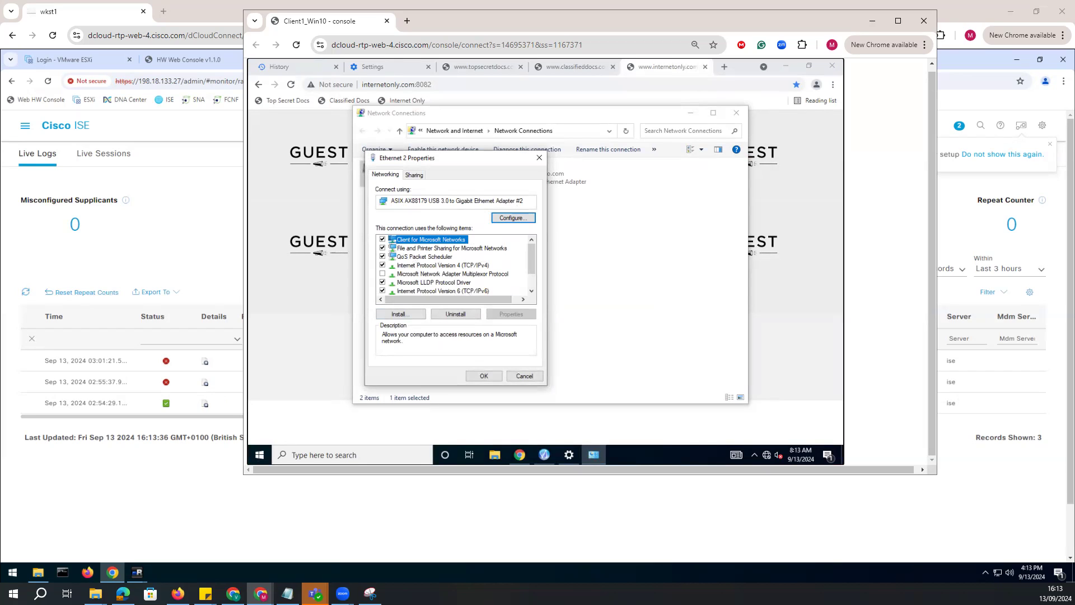
pyautogui.click(413, 175)
pyautogui.click(395, 175)
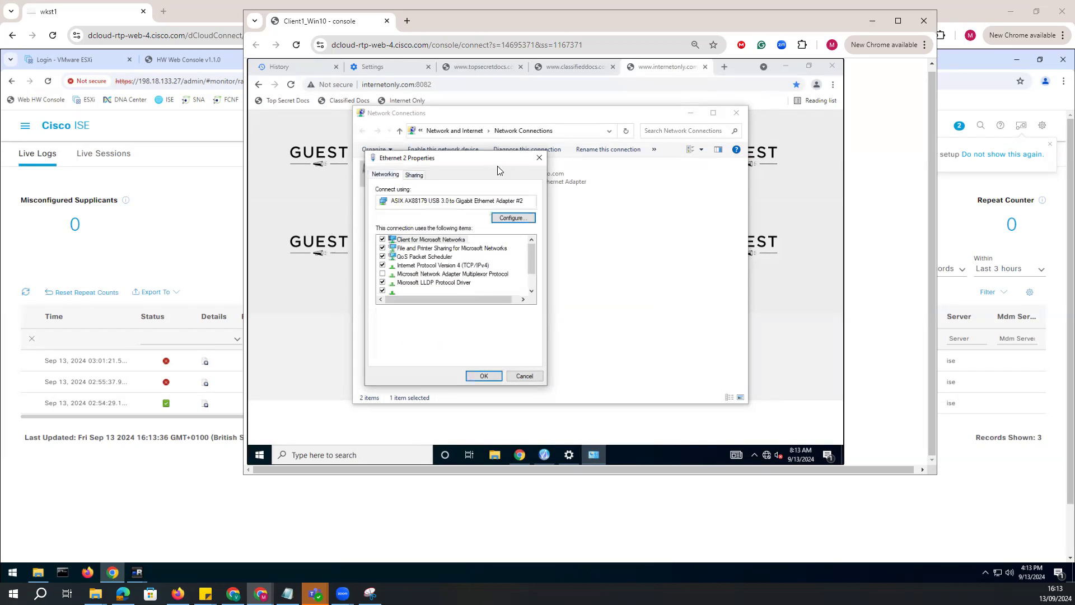
pyautogui.click(540, 160)
# Try once more to enable the Ethernet 2 adapter, authorizing with the username "admin" and the administrator password.
pyautogui.rightClick(417, 174)
pyautogui.click(442, 181)
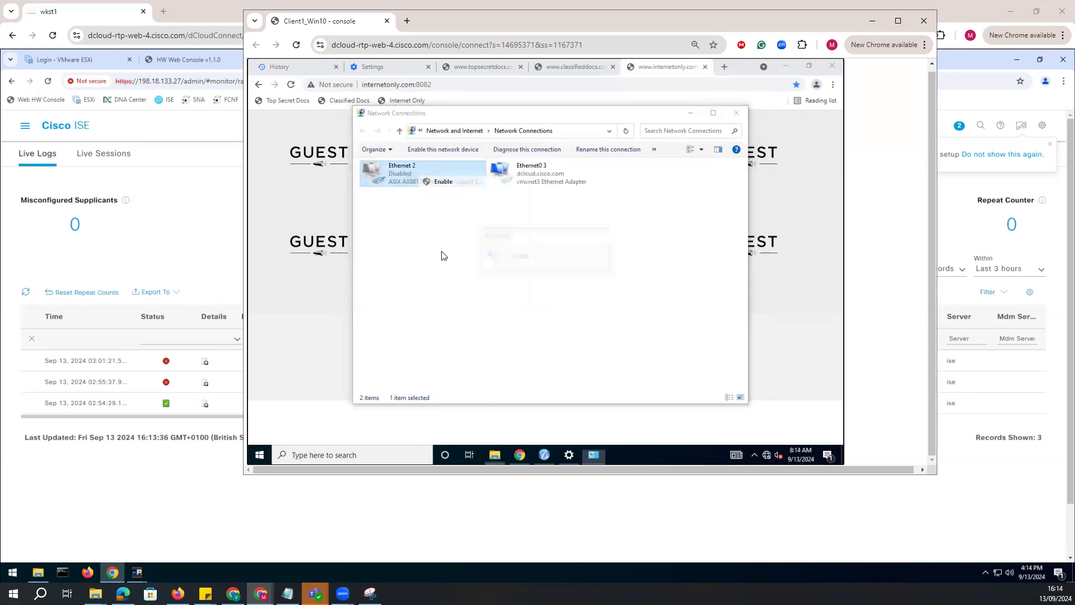
pyautogui.write('admin')
pyautogui.press('Tab')
pyautogui.write('********')
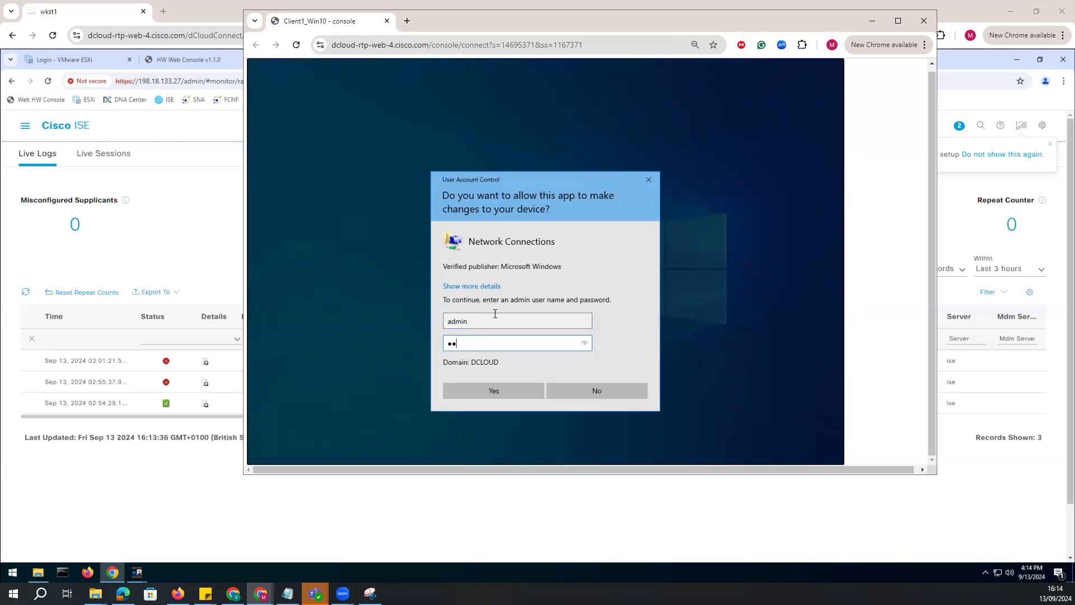
pyautogui.write('**')
pyautogui.press('Return')
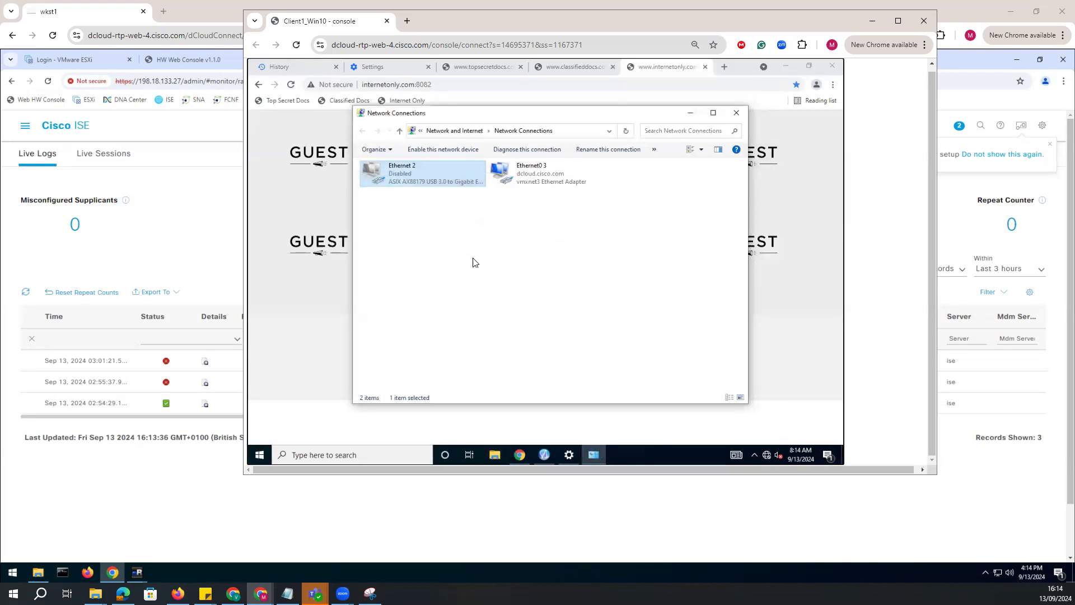
pyautogui.click(434, 174)
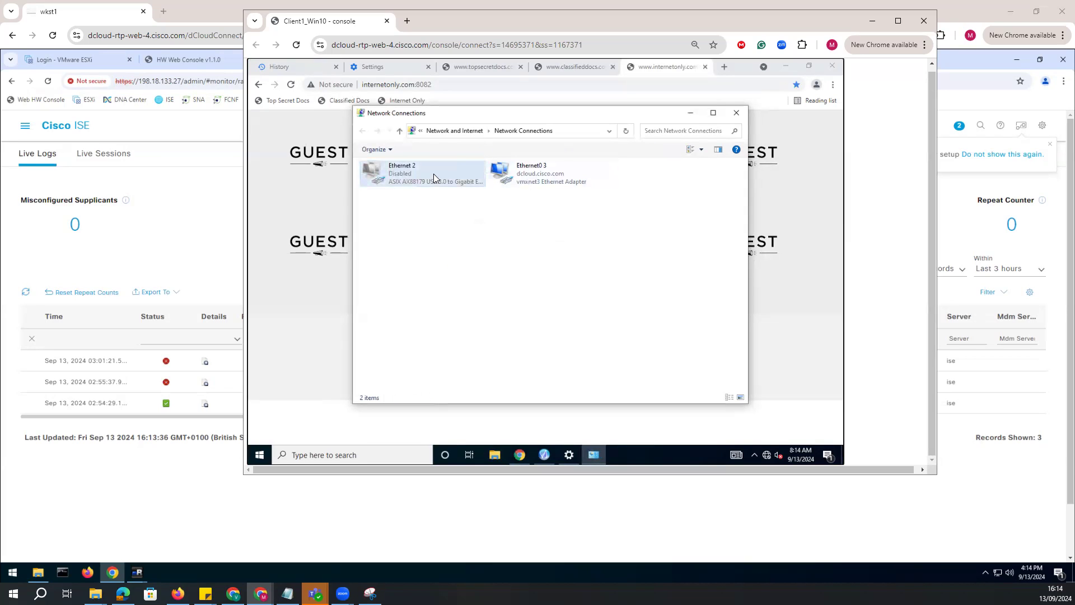
pyautogui.rightClick(433, 177)
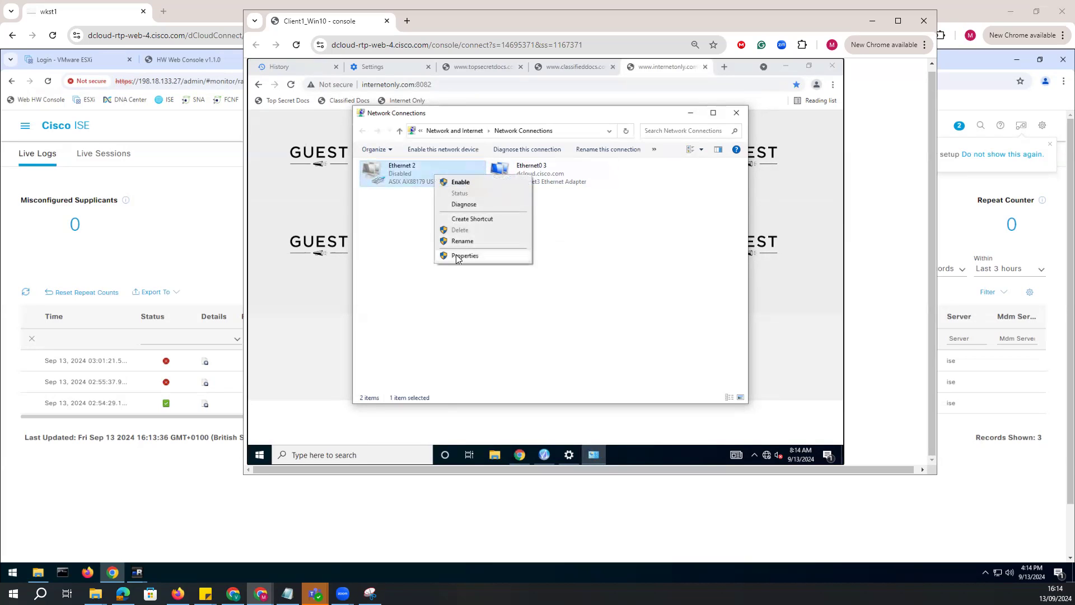
pyautogui.click(468, 256)
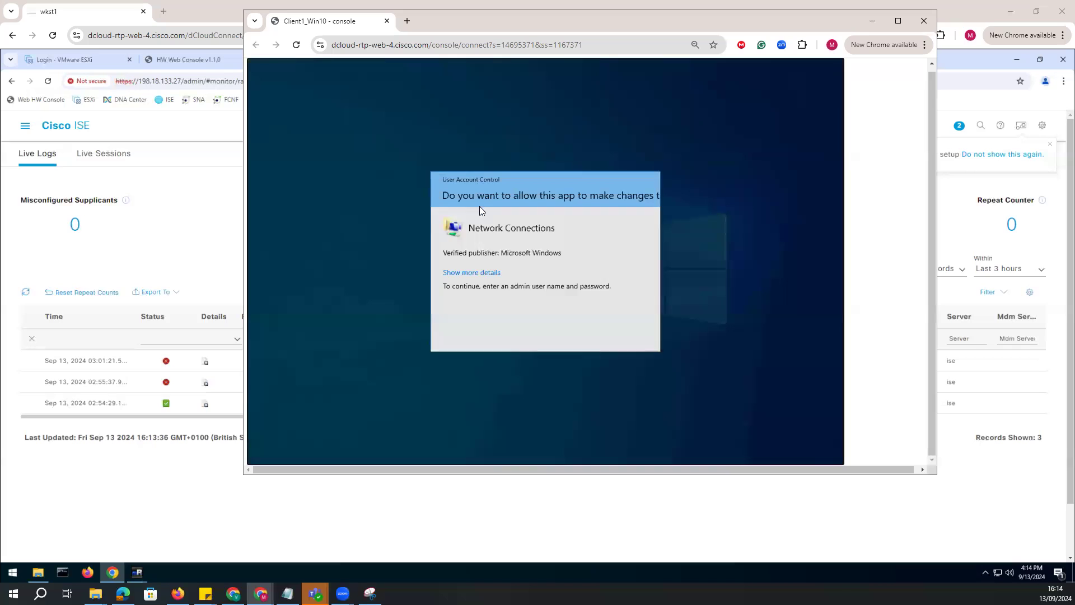
pyautogui.click(649, 180)
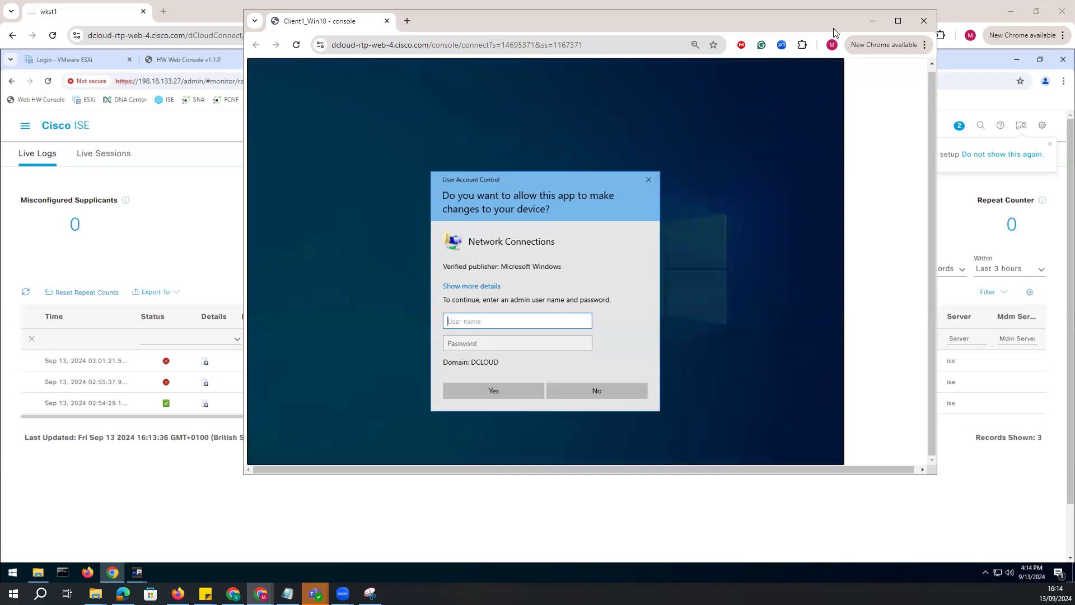
# Close the separate Client1 console window and show the Client1 console in a tab of the main browser window.
pyautogui.click(924, 21)
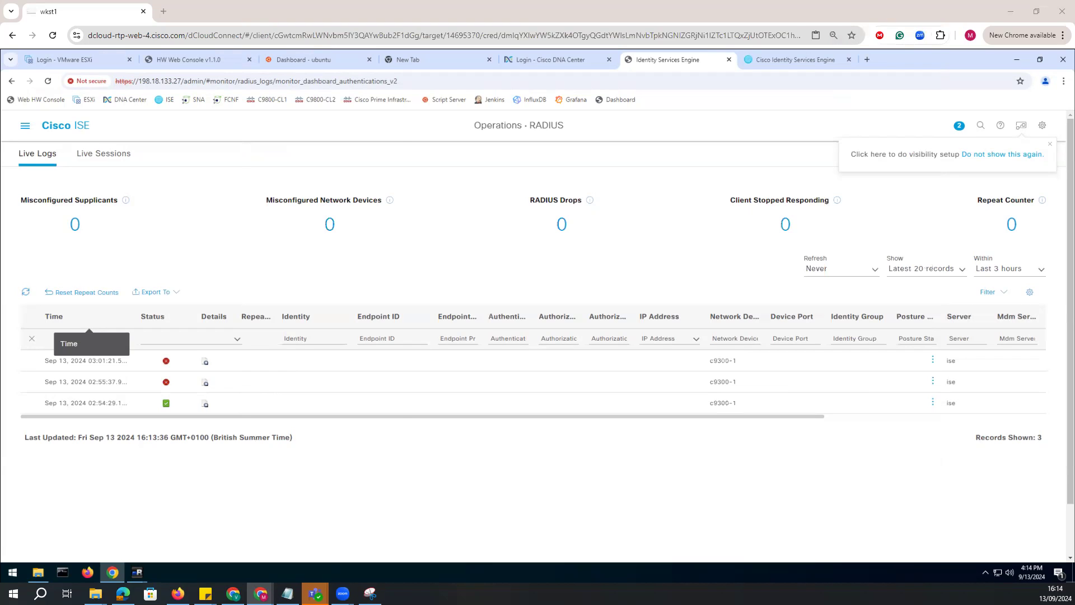
pyautogui.moveTo(214, 28); pyautogui.dragTo(368, 8)
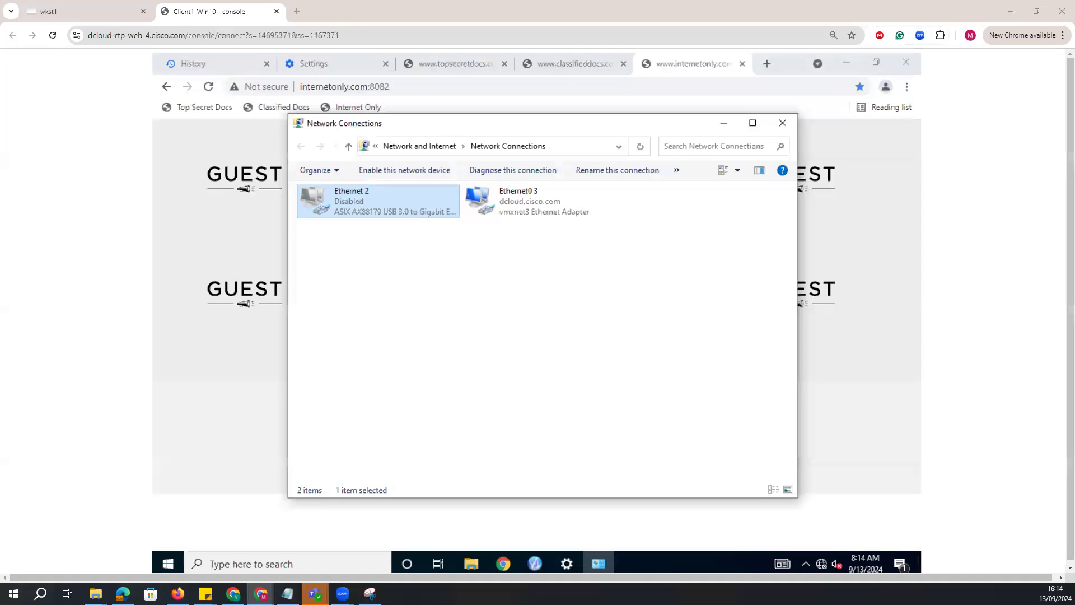
# Show the Client2 console in the main browser window and sign in as the other user "government1" with the account password.
pyautogui.moveTo(0, 73); pyautogui.dragTo(371, 8)
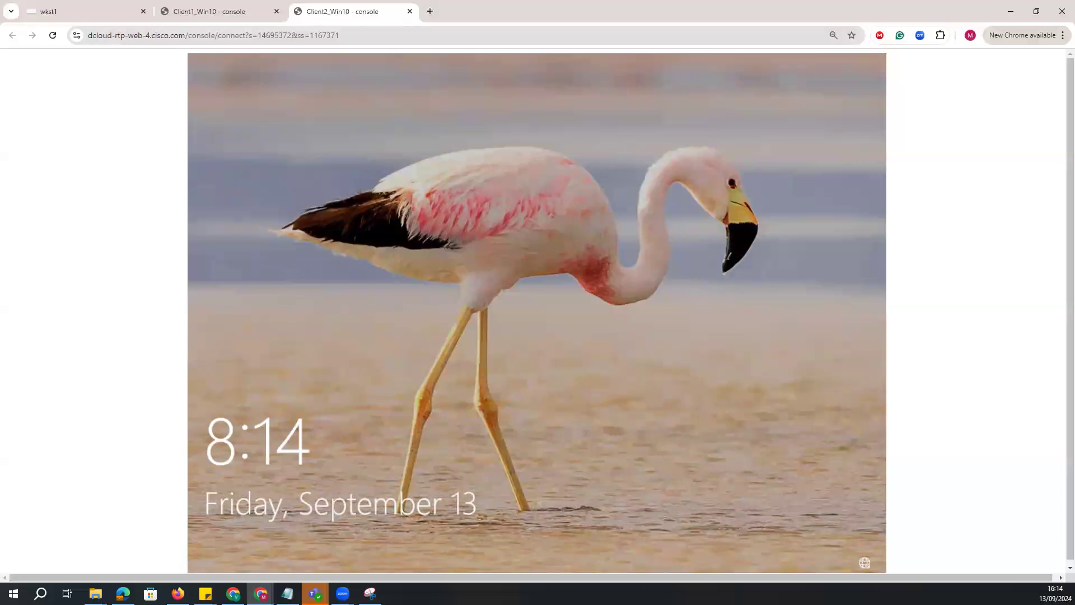
pyautogui.click(327, 331)
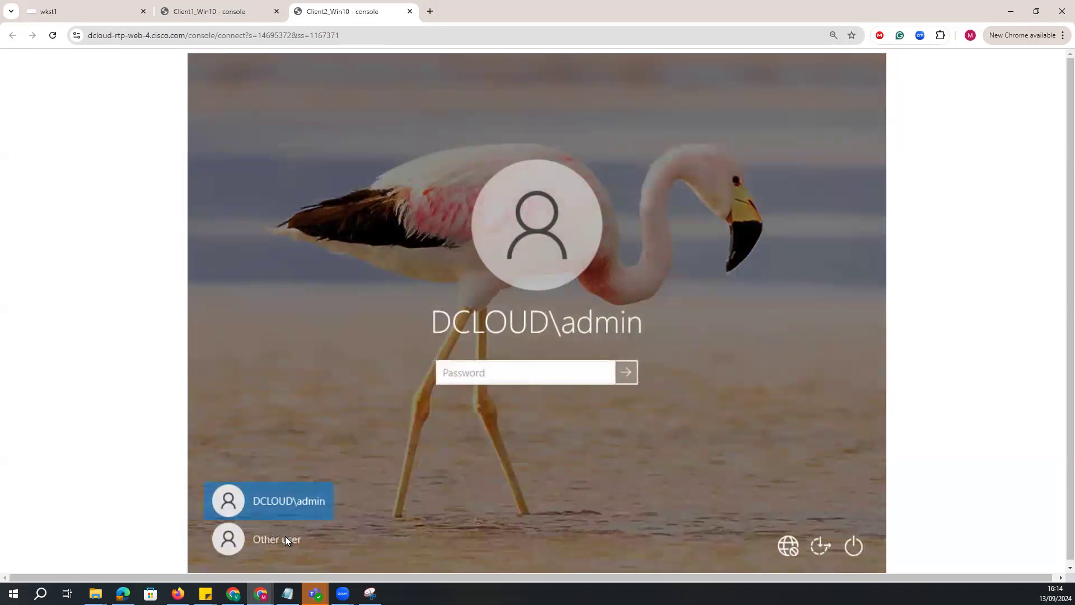
pyautogui.click(284, 539)
pyautogui.click(486, 362)
pyautogui.write('government')
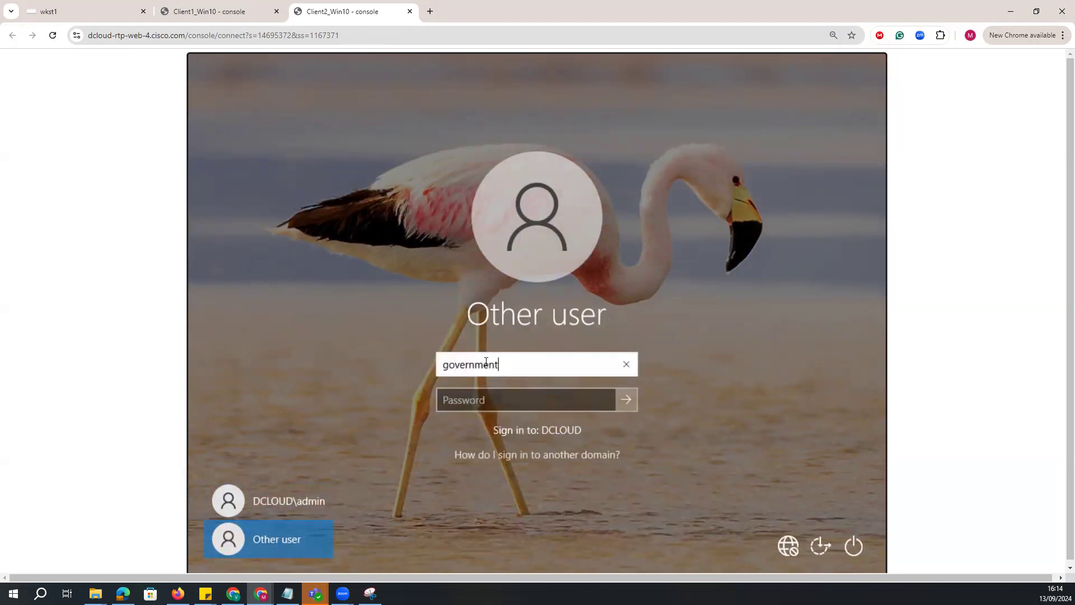
pyautogui.press('Tab')
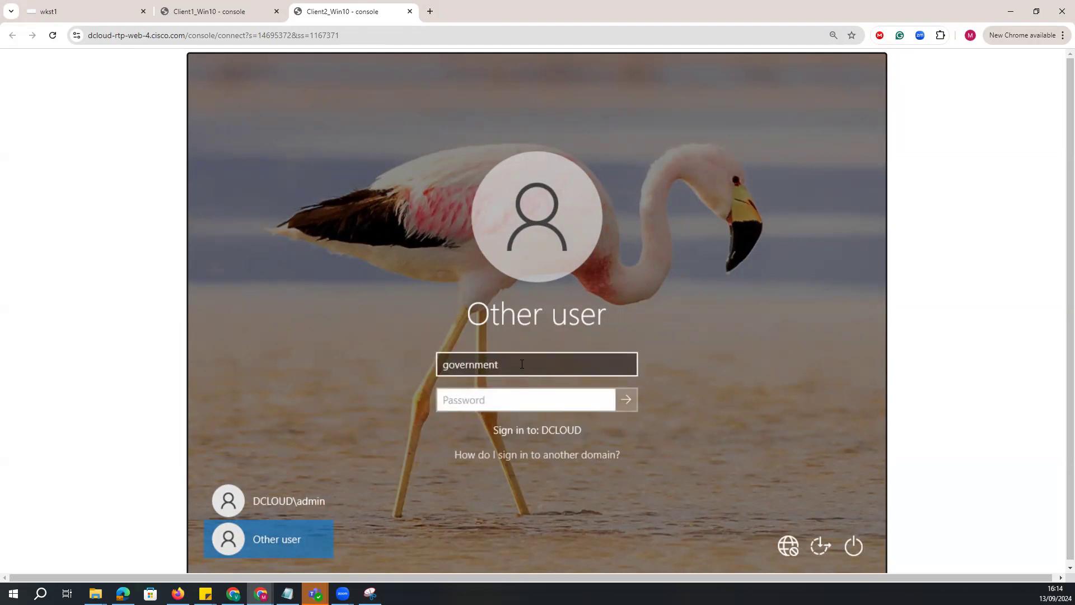
pyautogui.click(521, 364)
pyautogui.write('1')
pyautogui.click(493, 393)
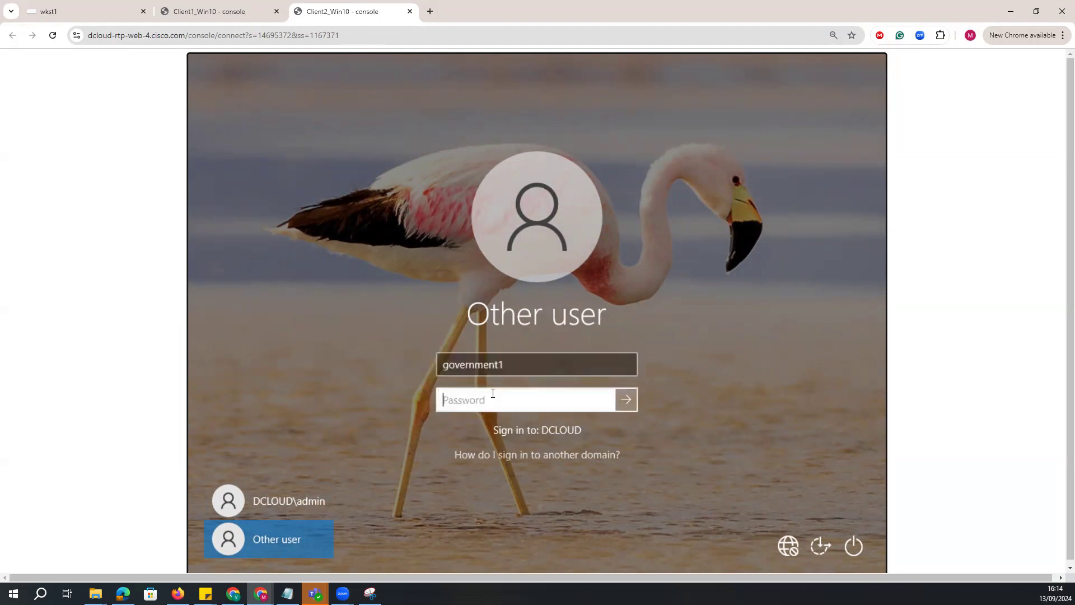
pyautogui.write('C1sco12345')
pyautogui.press('Return')
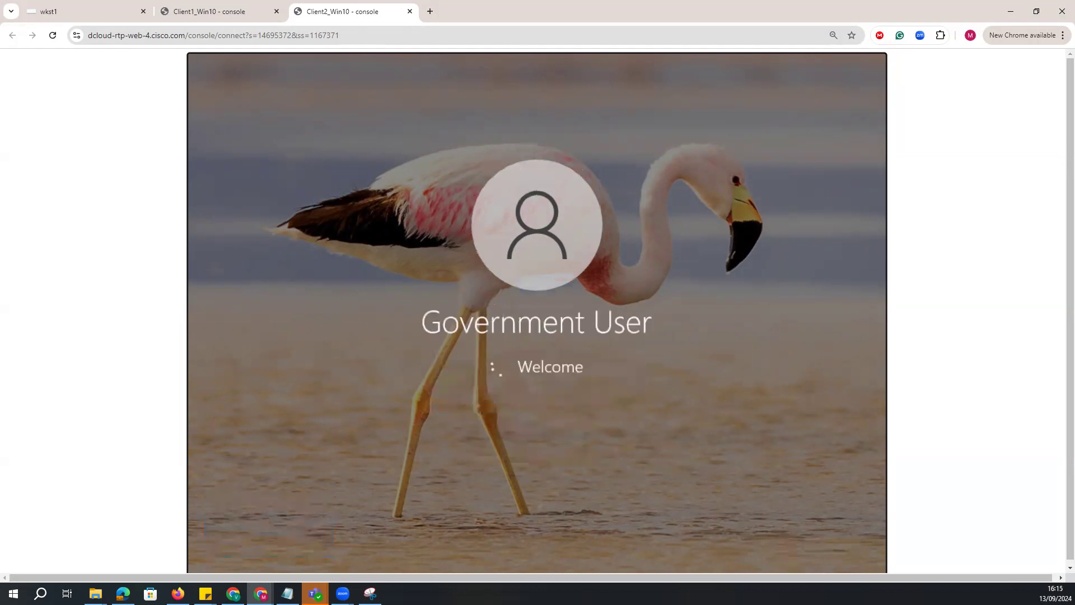
pyautogui.click(213, 11)
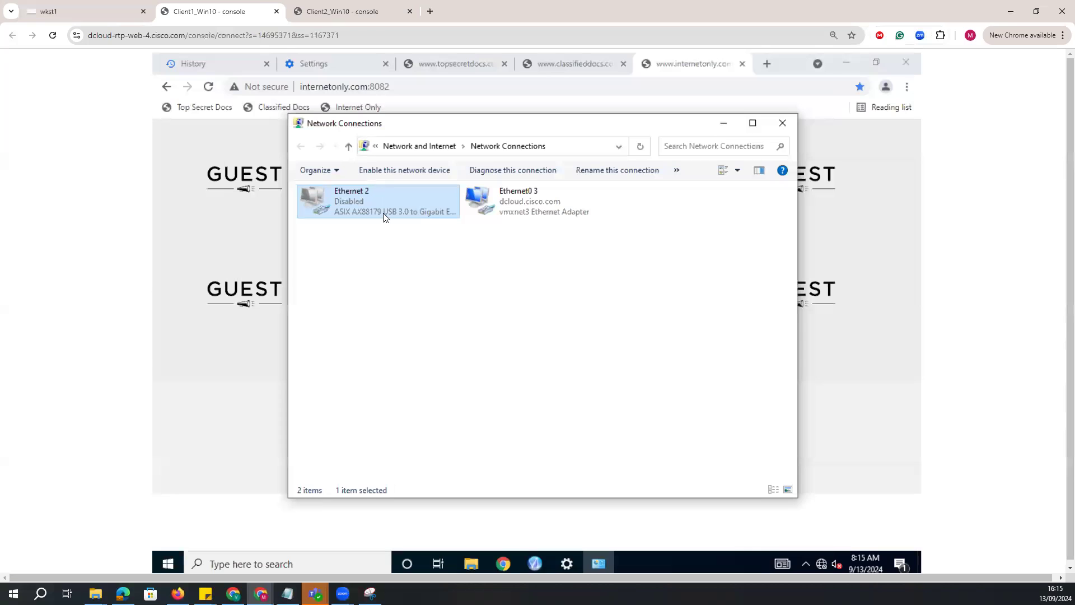
pyautogui.rightClick(370, 194)
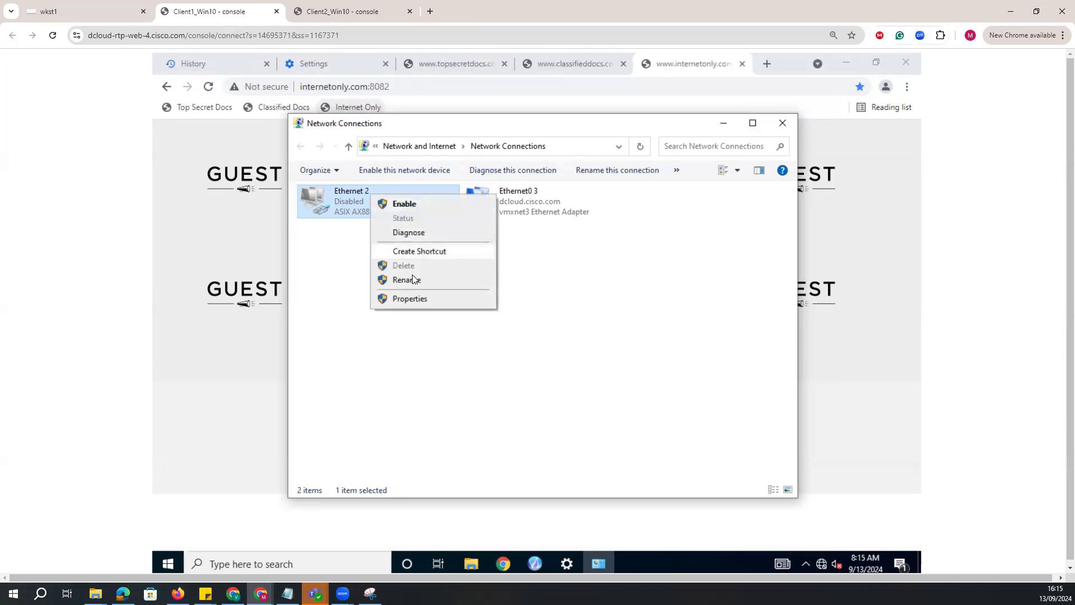
pyautogui.click(514, 358)
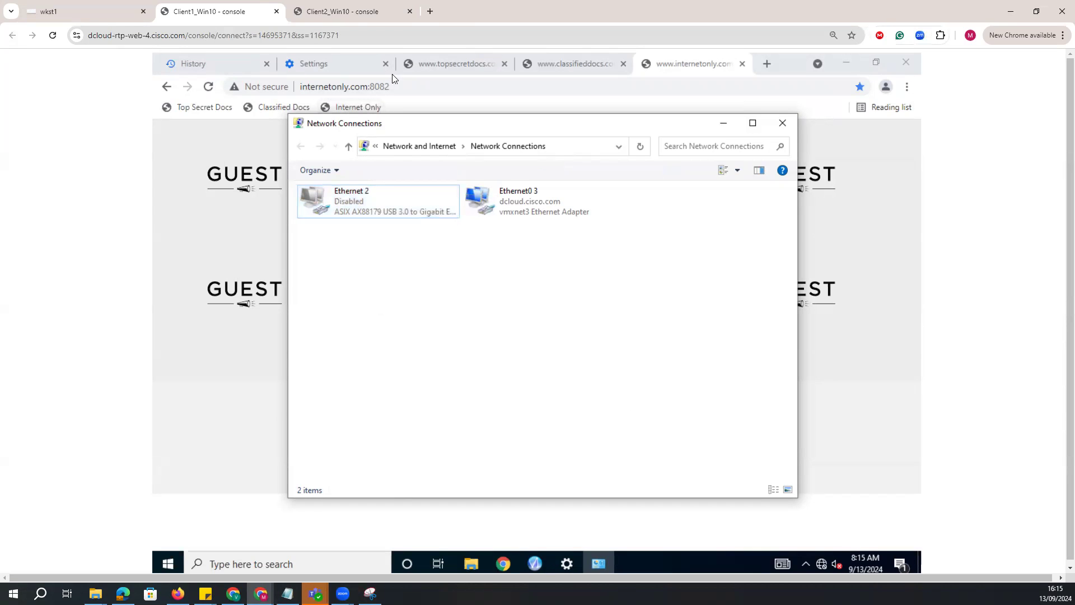
pyautogui.click(337, 13)
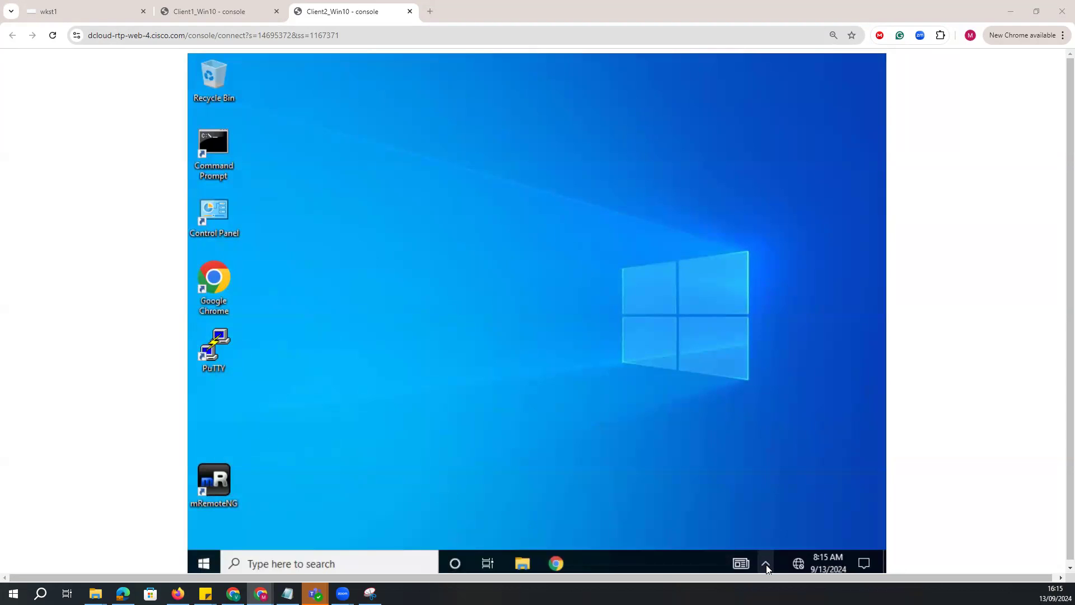
pyautogui.click(766, 563)
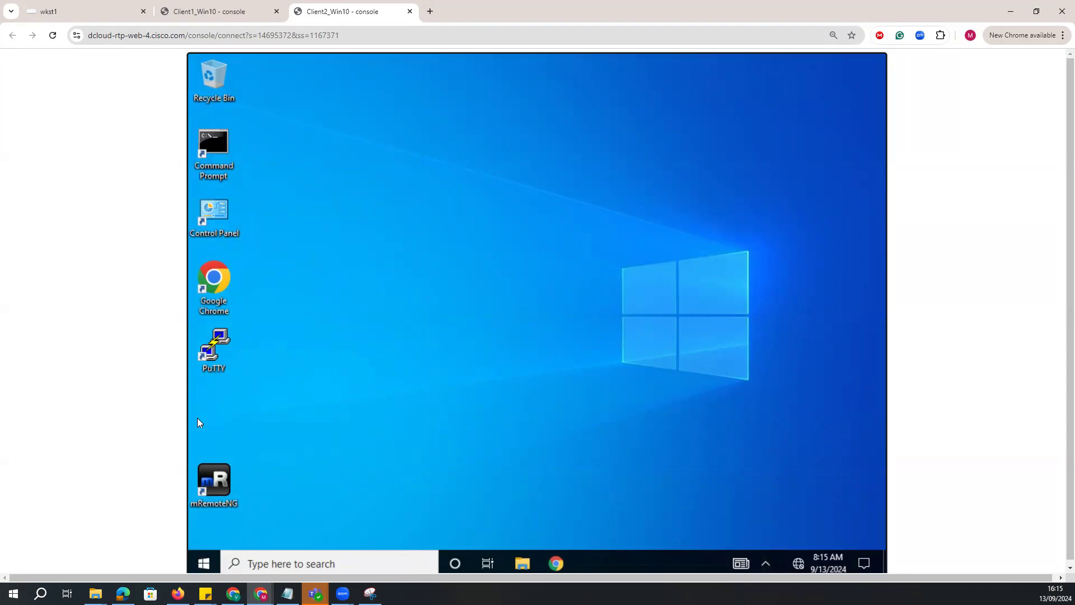
# On Client1, close the browser, then disconnect and reconnect the first ASIX Elec. Corp. AX88179 device in SX Virtual Link.
pyautogui.click(205, 10)
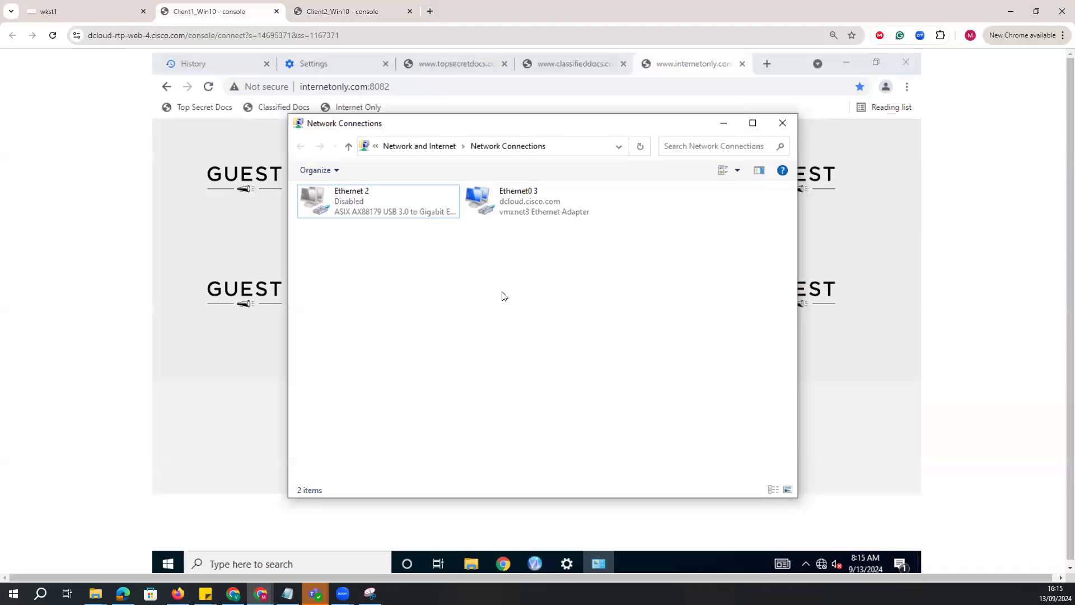
pyautogui.click(900, 64)
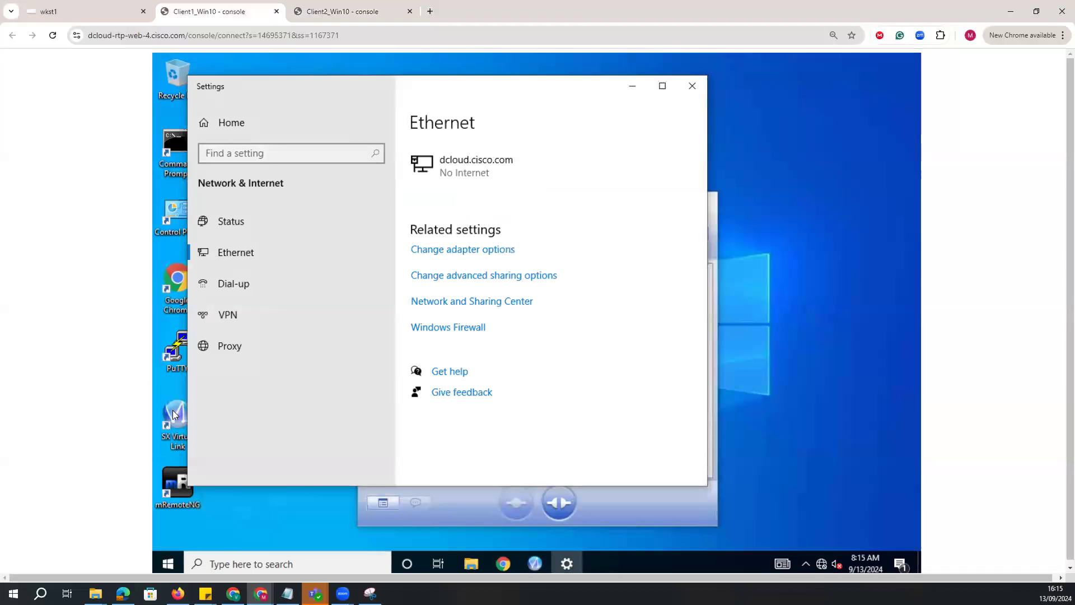
pyautogui.doubleClick(173, 412)
pyautogui.doubleClick(474, 307)
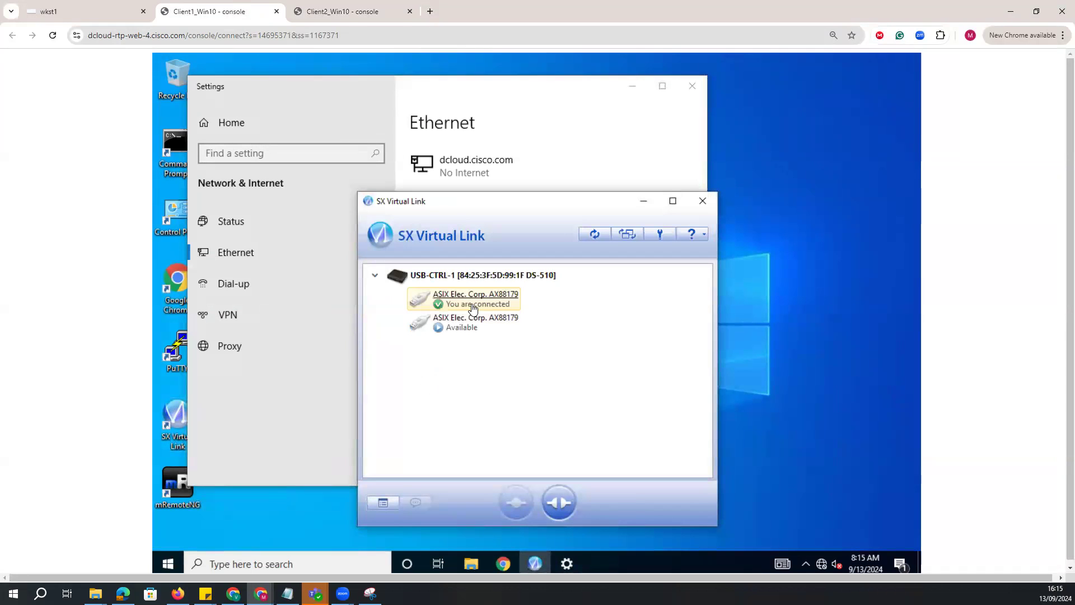
pyautogui.click(508, 388)
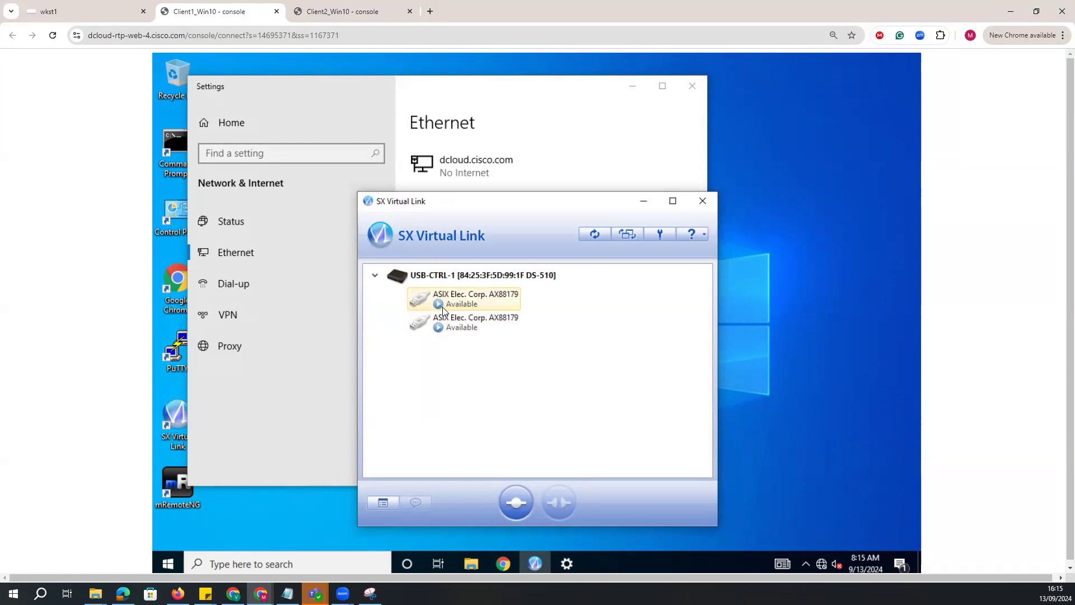
pyautogui.click(439, 305)
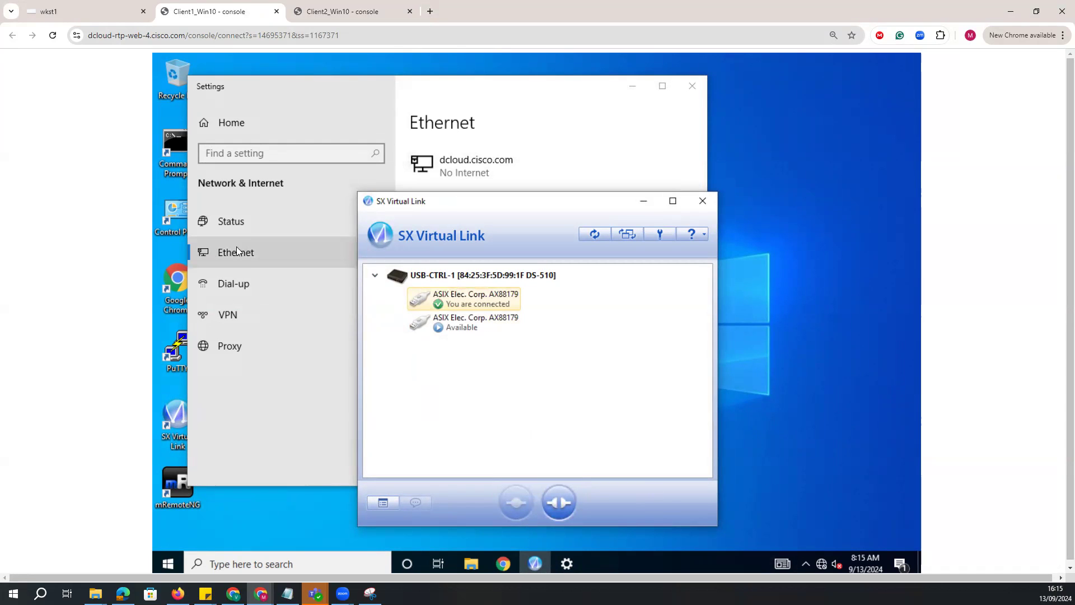
# Open the Ethernet 2 adapter's properties from the network settings, authorizing with the username "admin" and the administrator password.
pyautogui.click(285, 255)
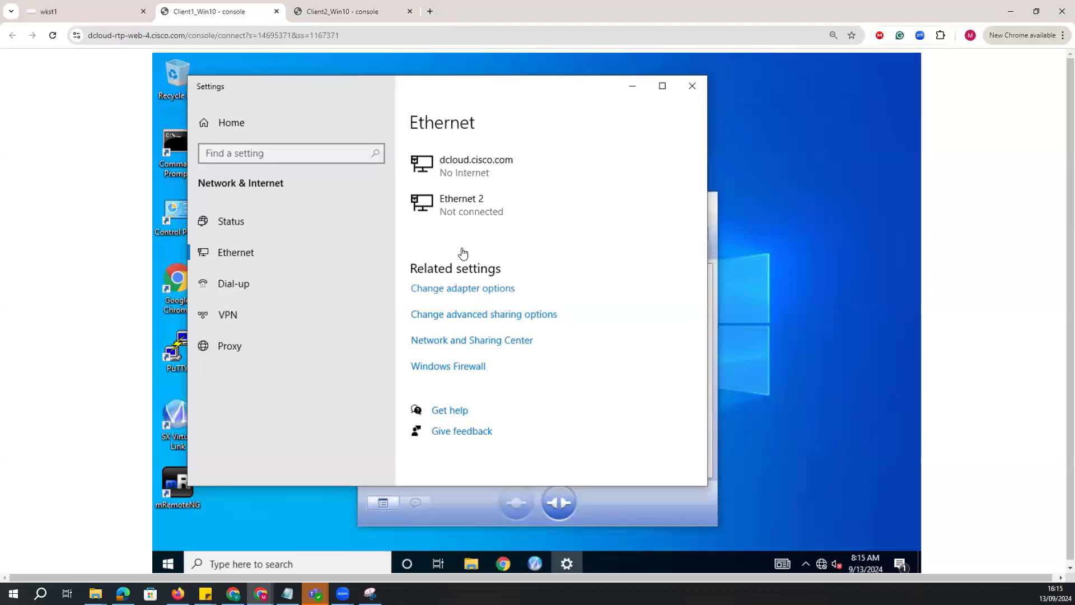
pyautogui.click(467, 291)
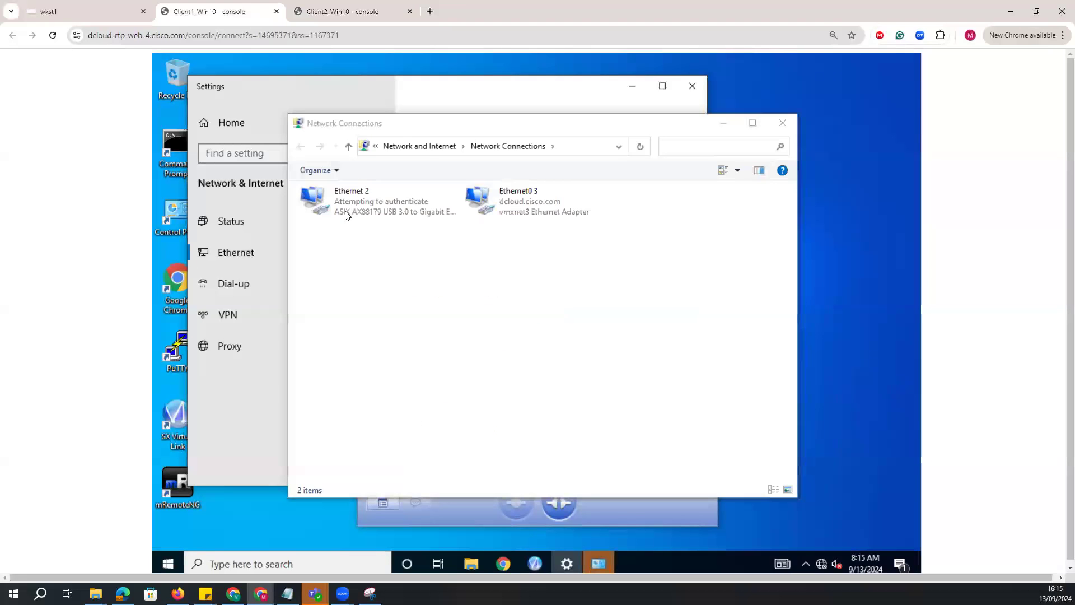
pyautogui.rightClick(364, 207)
pyautogui.click(399, 329)
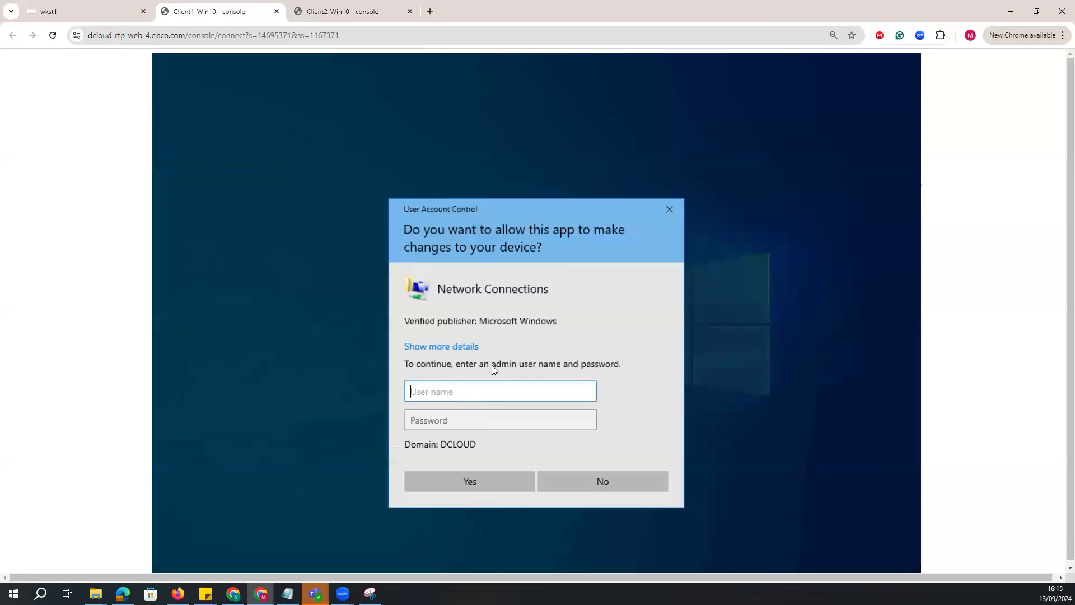
pyautogui.write('admin')
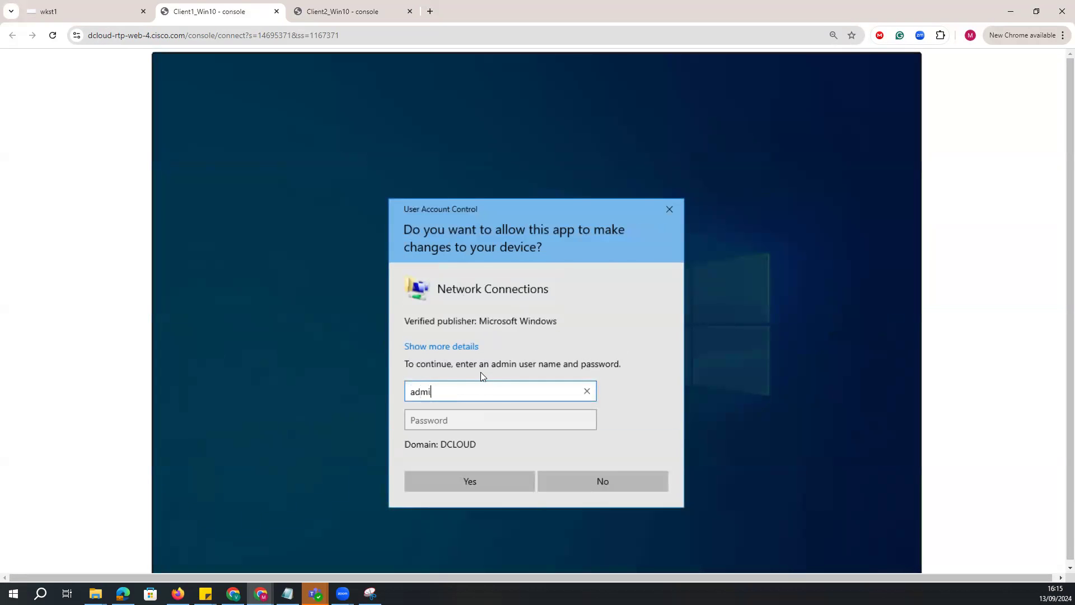
pyautogui.press('Tab')
pyautogui.write('C1sco123')
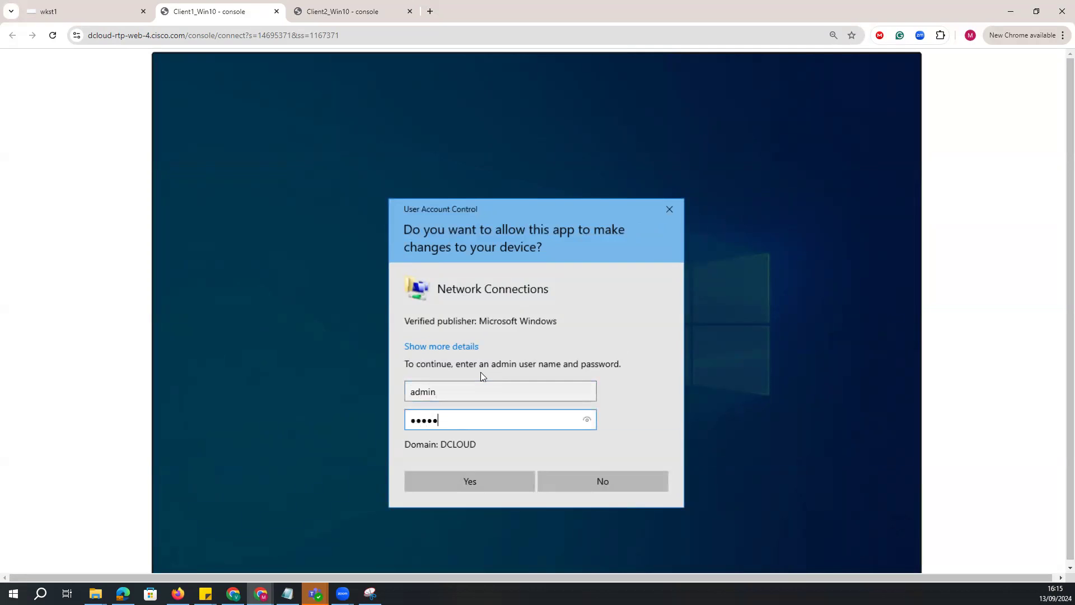
pyautogui.write('45')
pyautogui.press('Return')
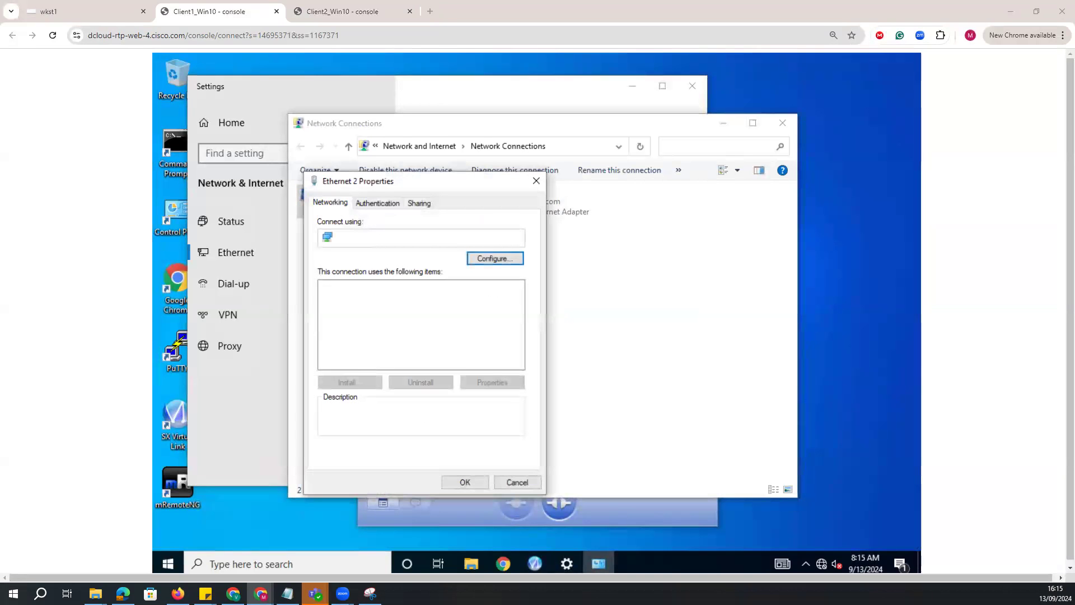
# Turn off server certificate validation in Ethernet 2's Protected EAP settings.
pyautogui.click(378, 204)
pyautogui.click(504, 299)
pyautogui.click(327, 224)
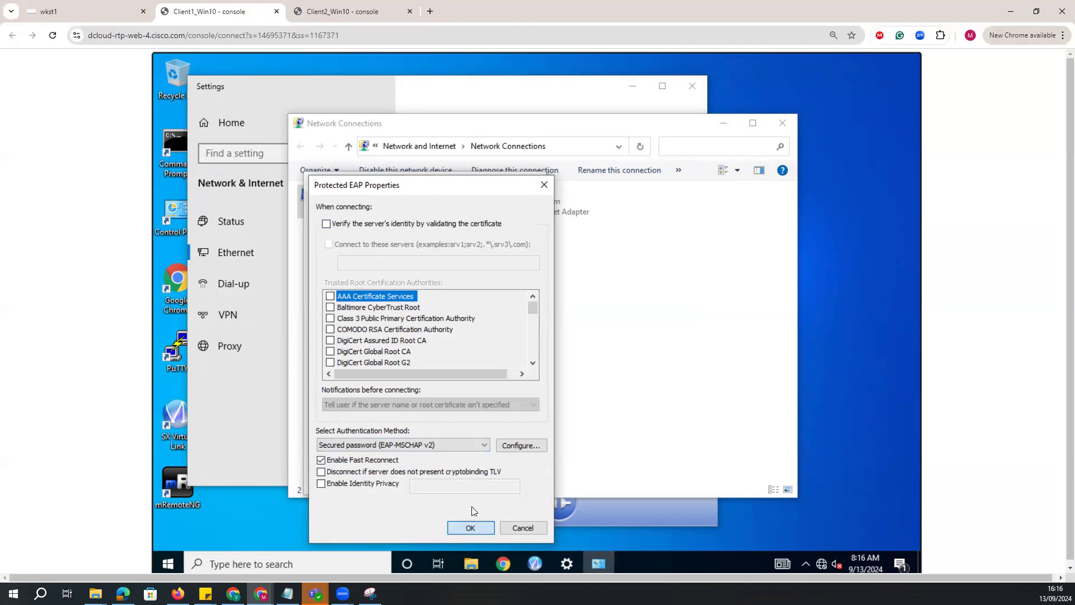
pyautogui.click(471, 528)
# Specify User authentication as the 802.1X authentication mode for Ethernet 2.
pyautogui.click(364, 386)
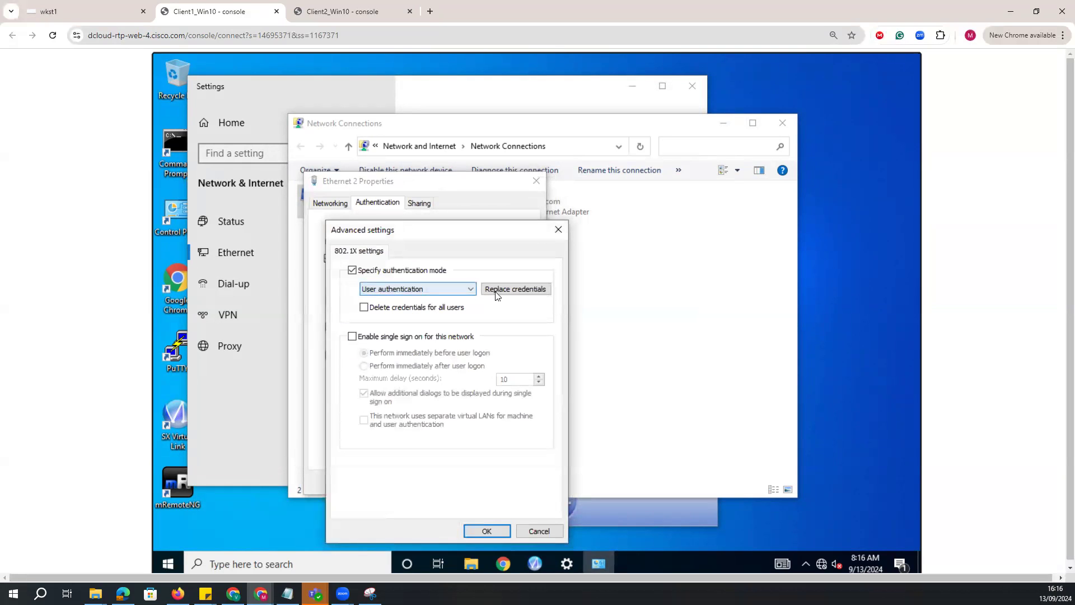
pyautogui.click(469, 289)
pyautogui.click(510, 314)
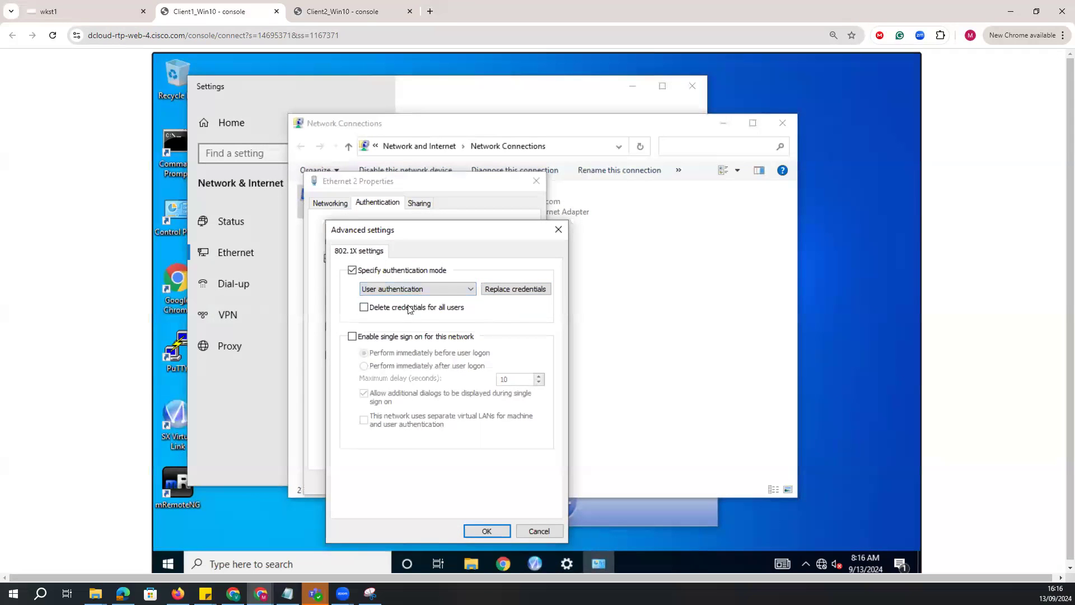
# Replace Ethernet 2's saved 802.1X credentials with the username "contractor1" and the account password, and apply the adapter's settings.
pyautogui.click(506, 289)
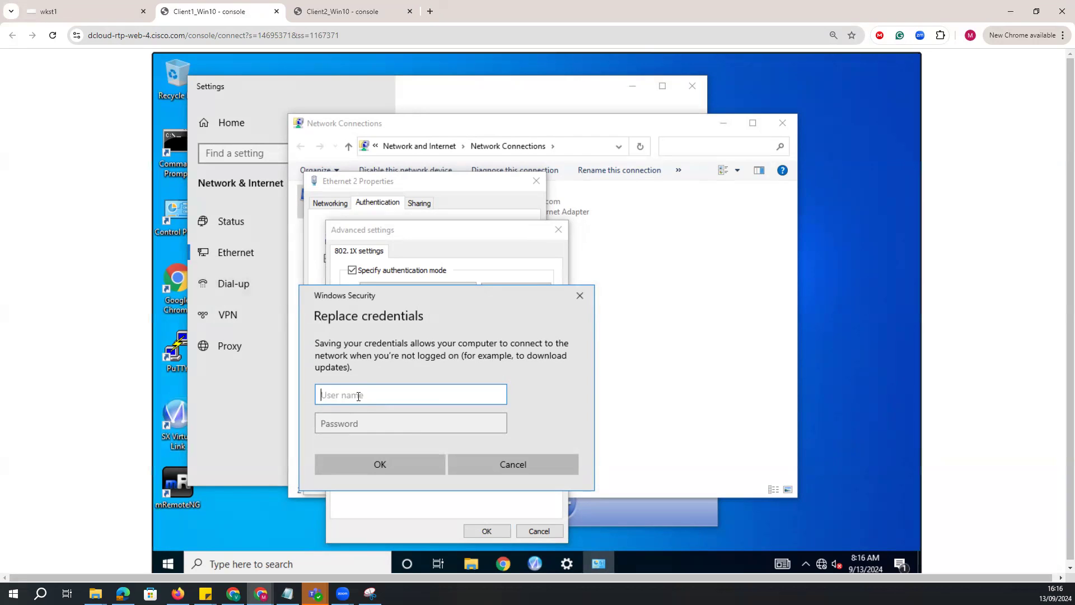
pyautogui.write('contractor1')
pyautogui.click(376, 426)
pyautogui.write('C1sco12345')
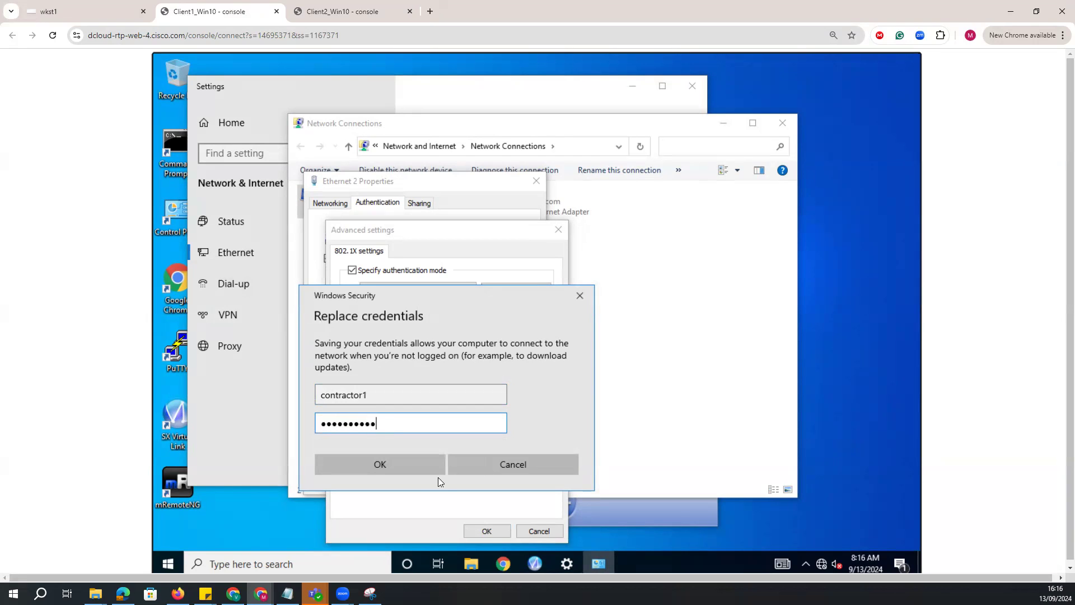
pyautogui.click(398, 467)
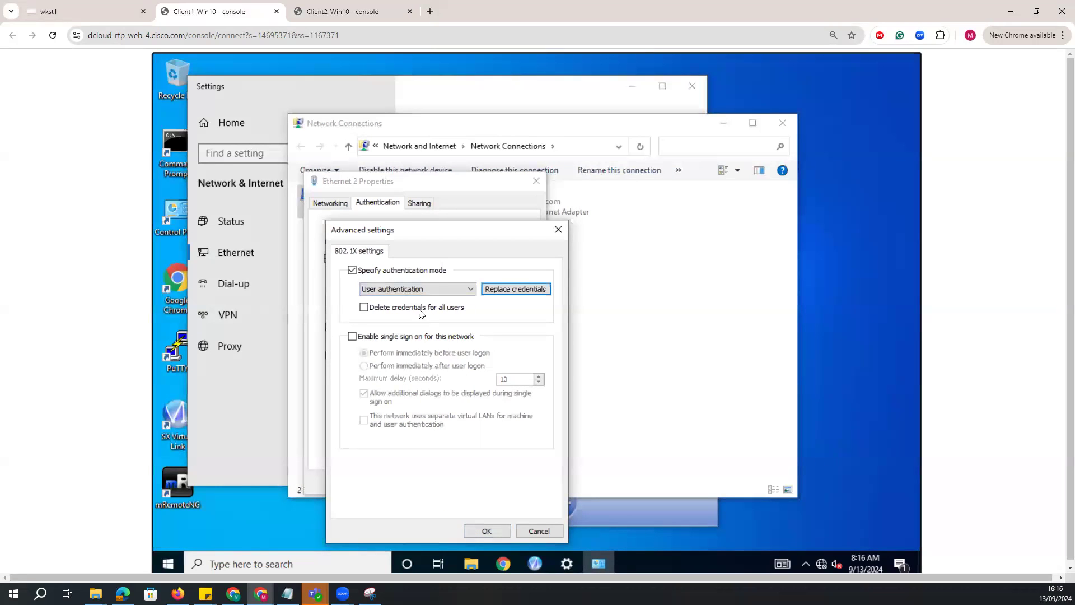
pyautogui.moveTo(427, 228); pyautogui.dragTo(451, 238)
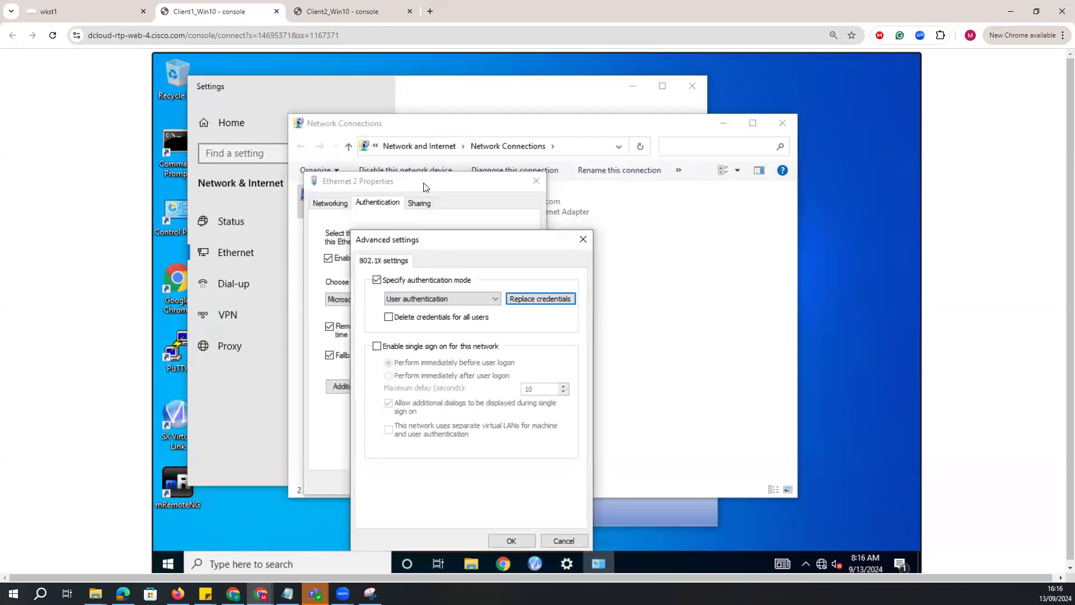
pyautogui.click(497, 541)
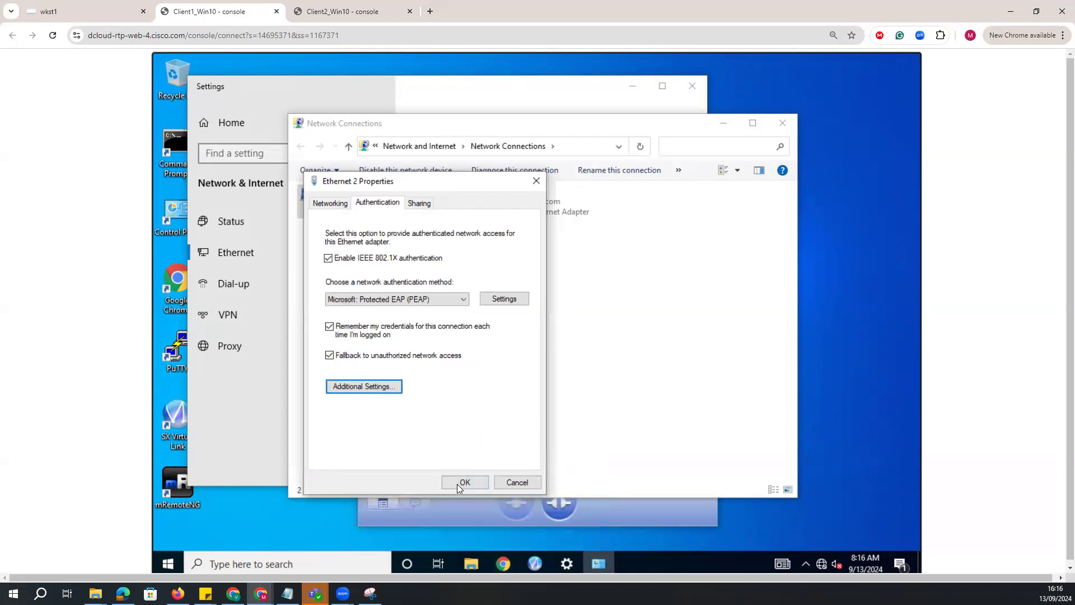
pyautogui.click(457, 484)
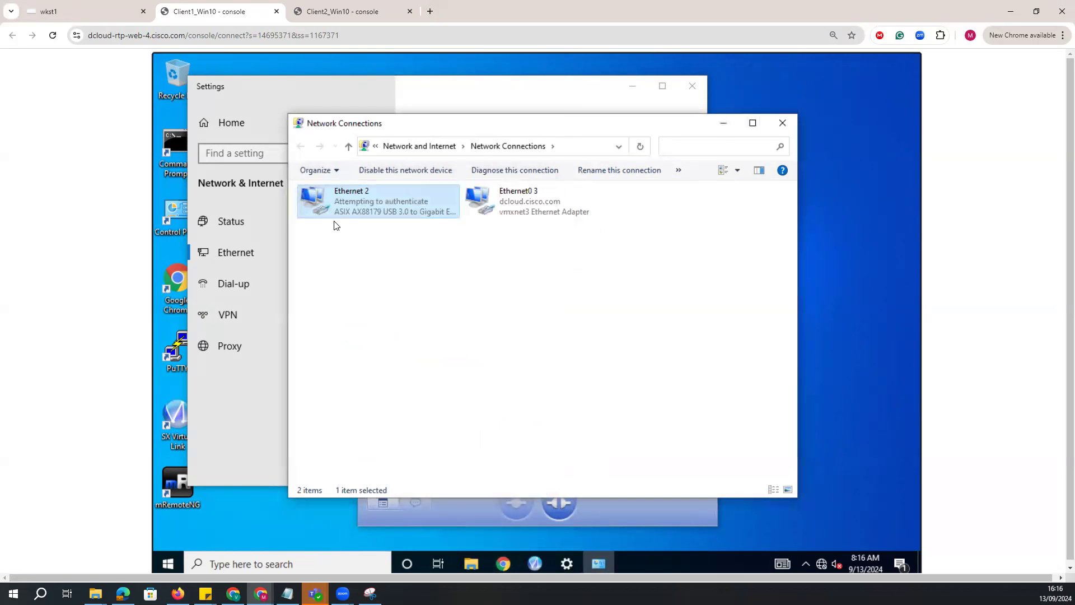
# Check the RADIUS Live Sessions and Live Logs in Cisco ISE on wkst1 for the client's authentication attempt.
pyautogui.moveTo(260, 594)
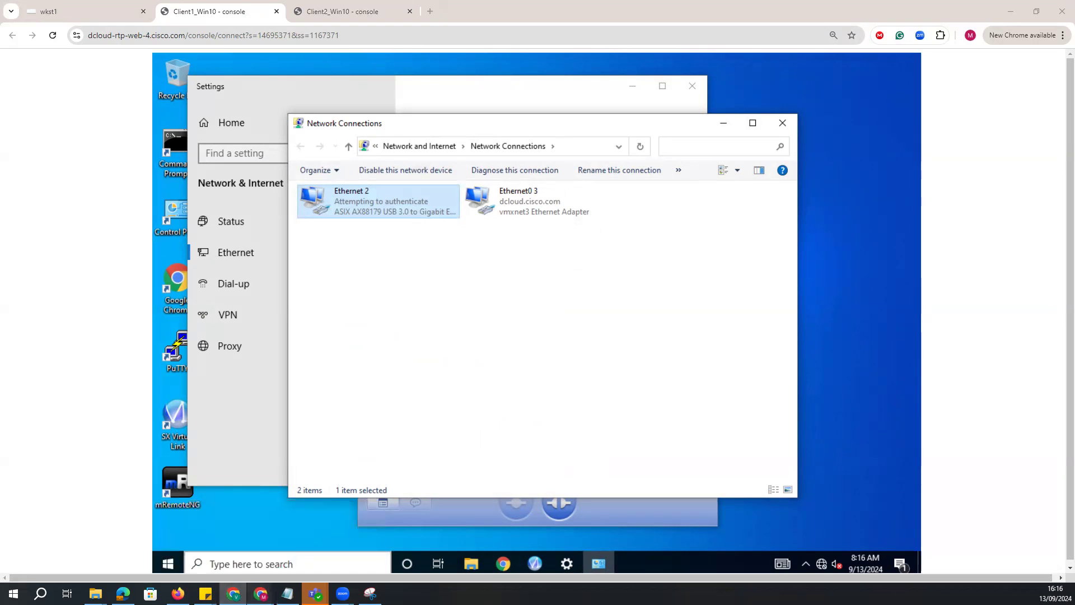
pyautogui.click(307, 555)
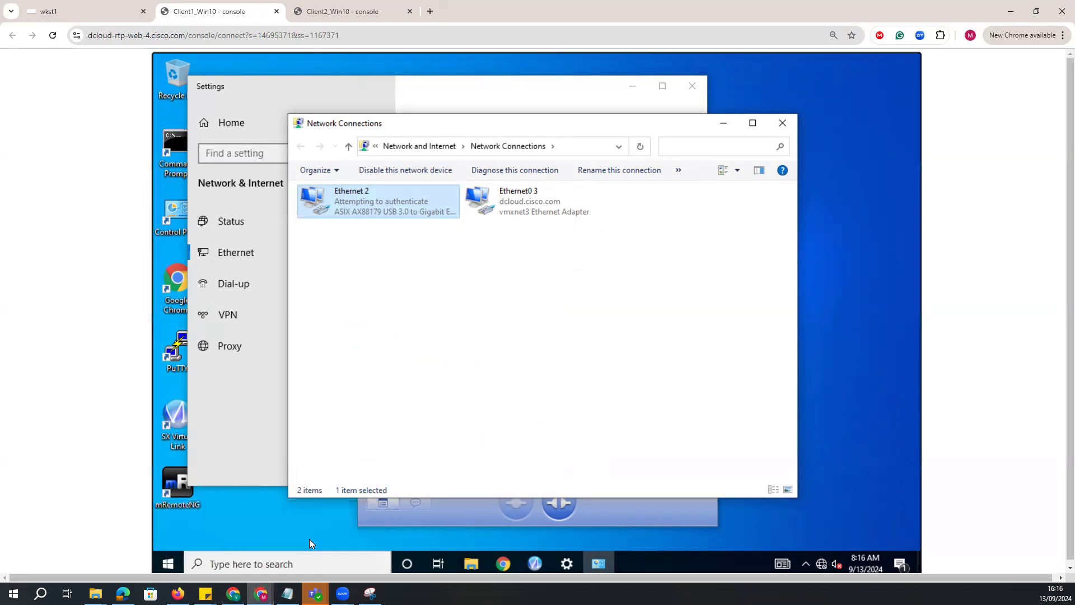
pyautogui.click(45, 10)
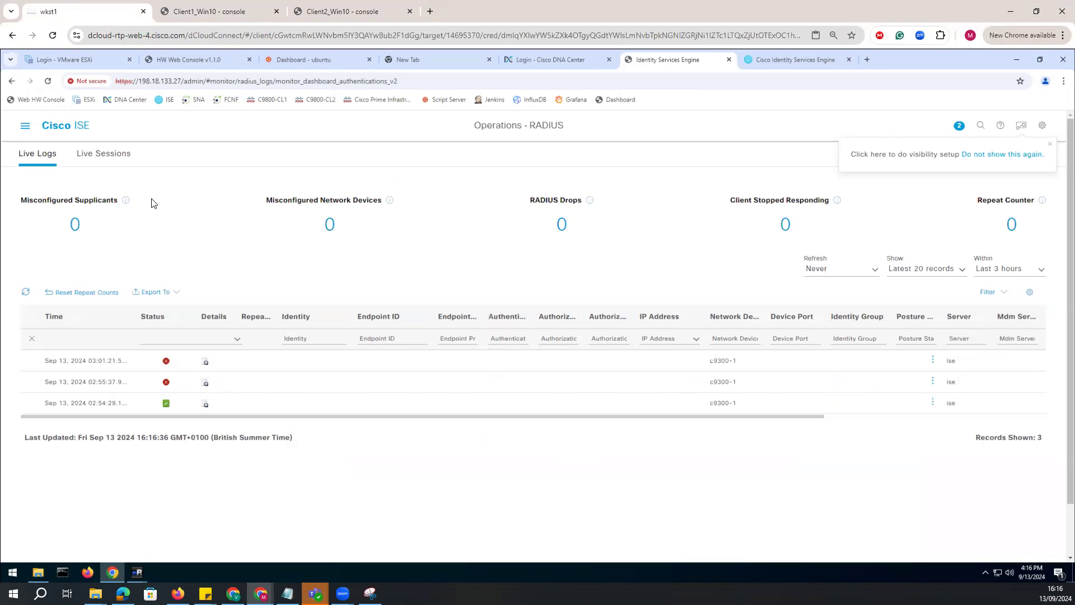
pyautogui.click(99, 153)
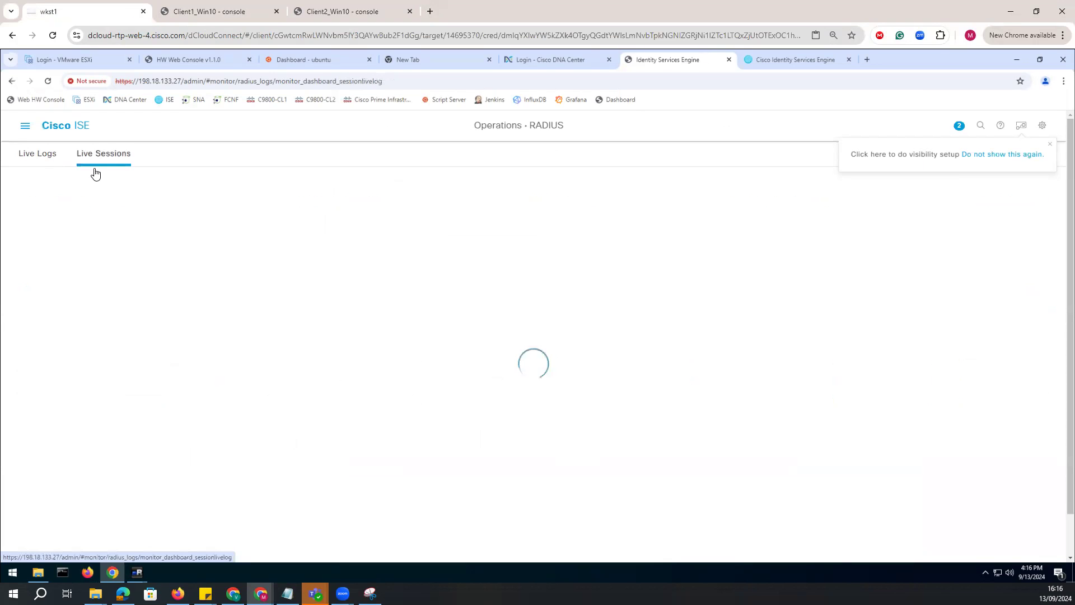
pyautogui.click(51, 163)
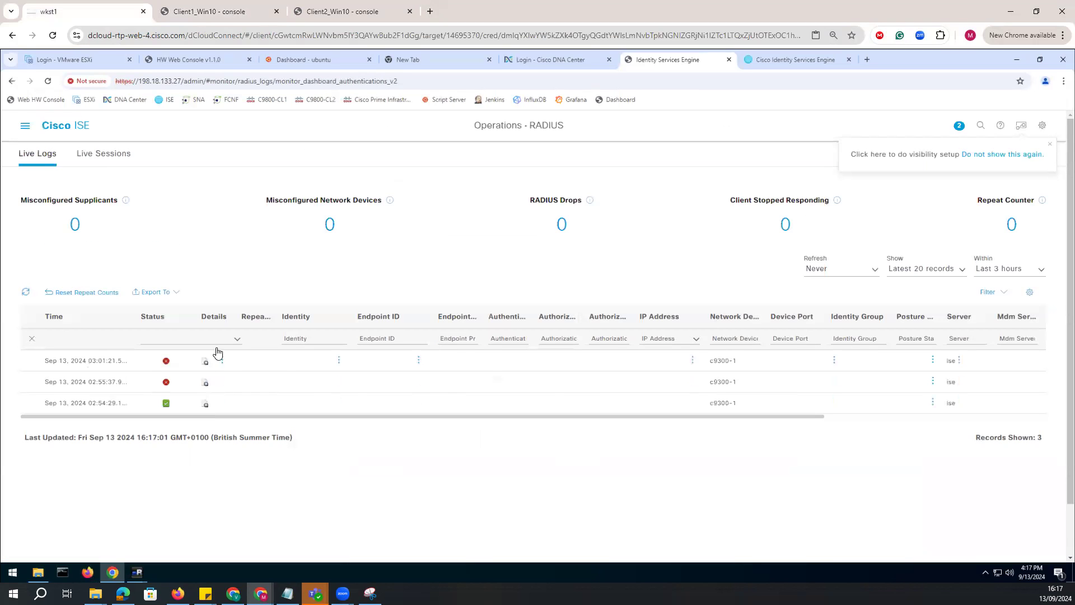
pyautogui.click(336, 341)
pyautogui.hotkey('alt', 'Tab')
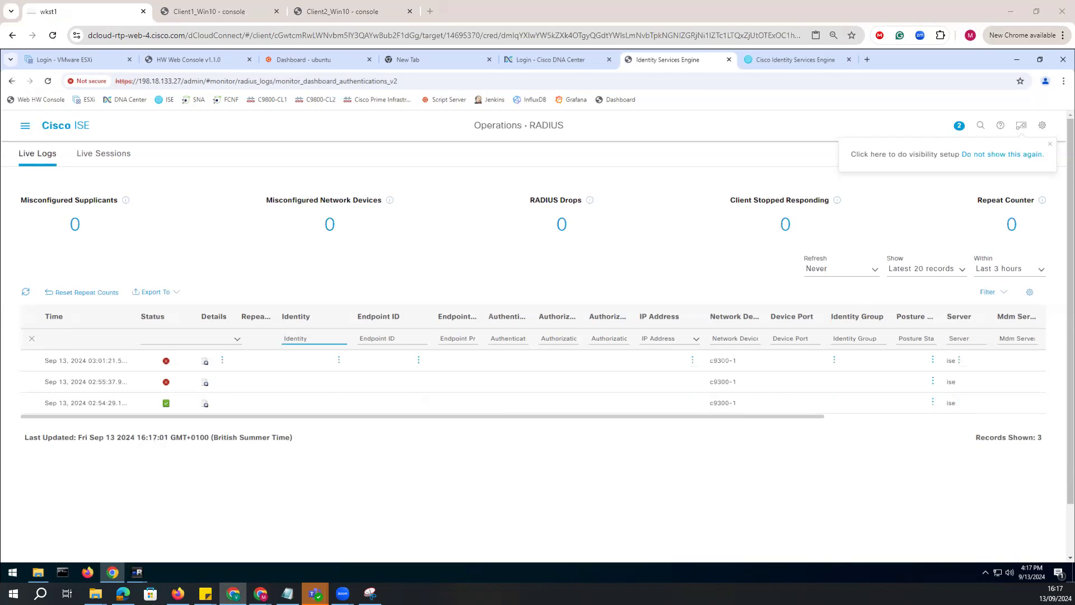
pyautogui.hotkey('alt', 'Tab')
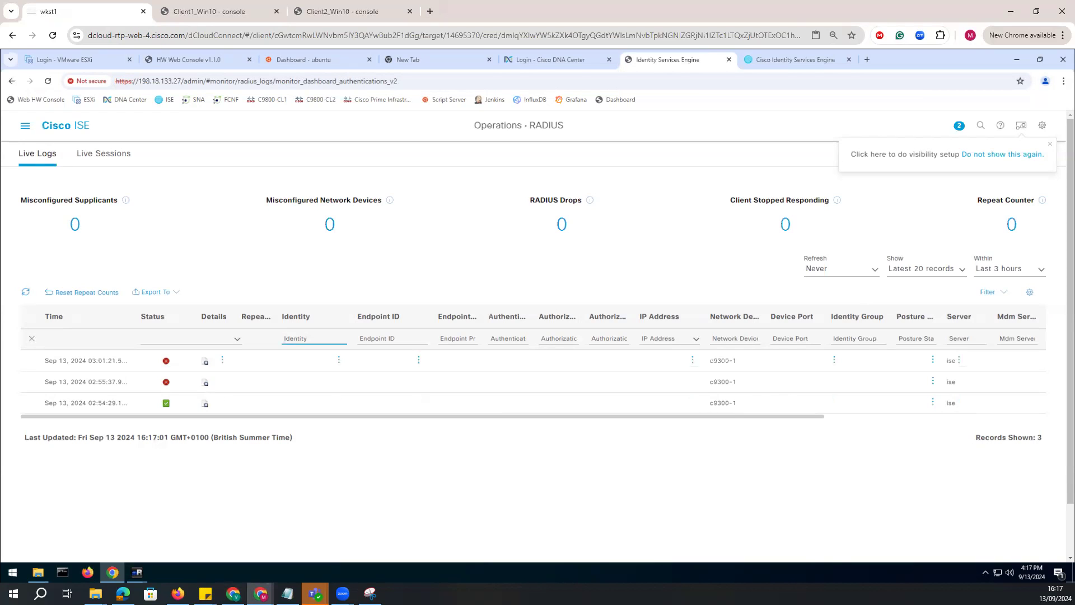